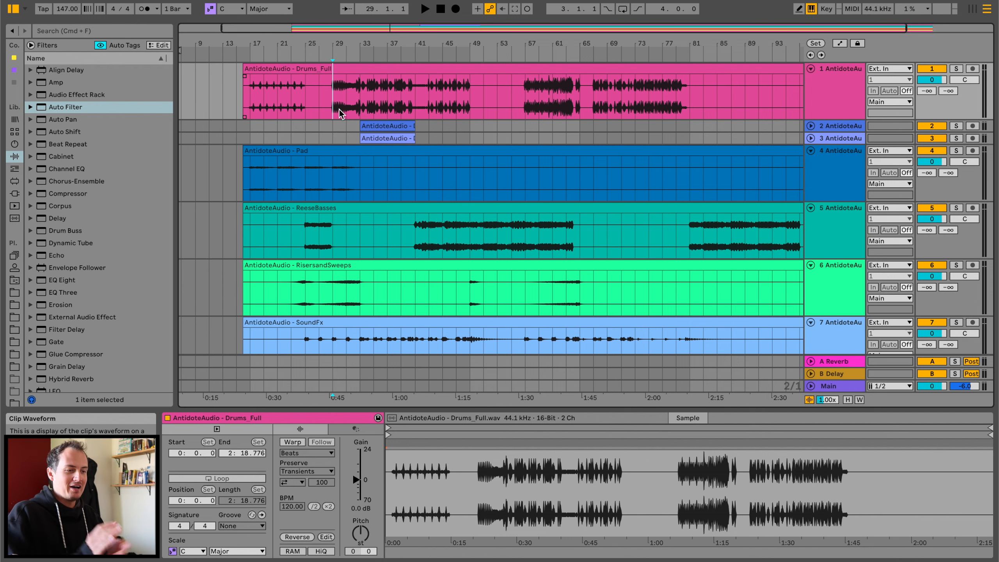
# Look over the imported stem tracks and play the arrangement from bar 29 into the drop
pyautogui.hscroll(-2, 338, 109)
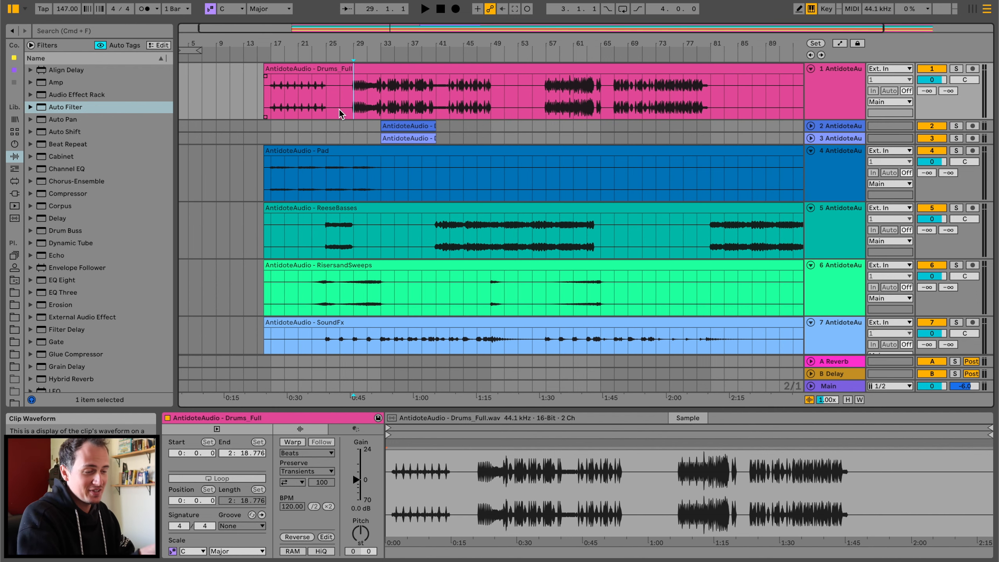
pyautogui.scroll(-10, 339, 109)
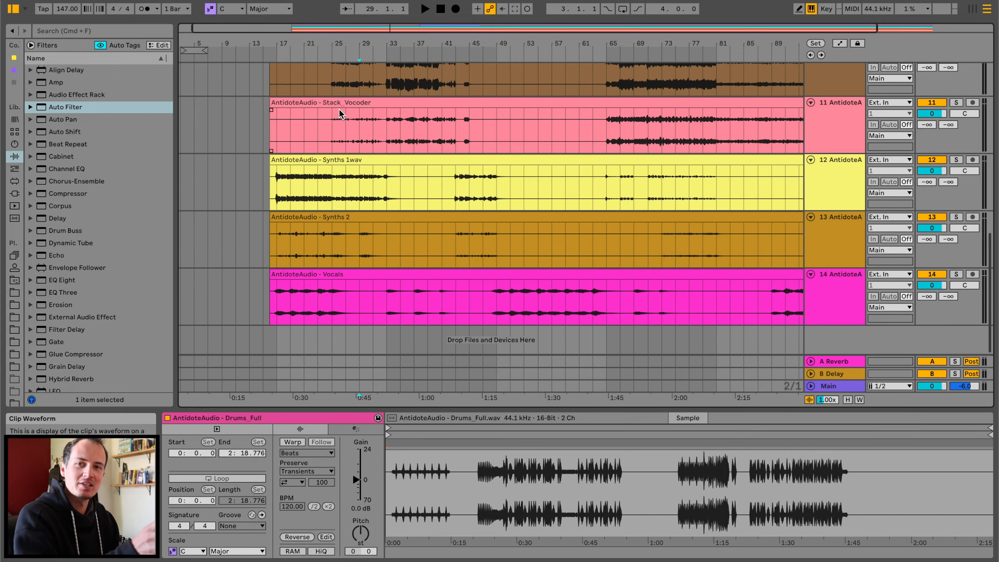
pyautogui.scroll(10, 338, 109)
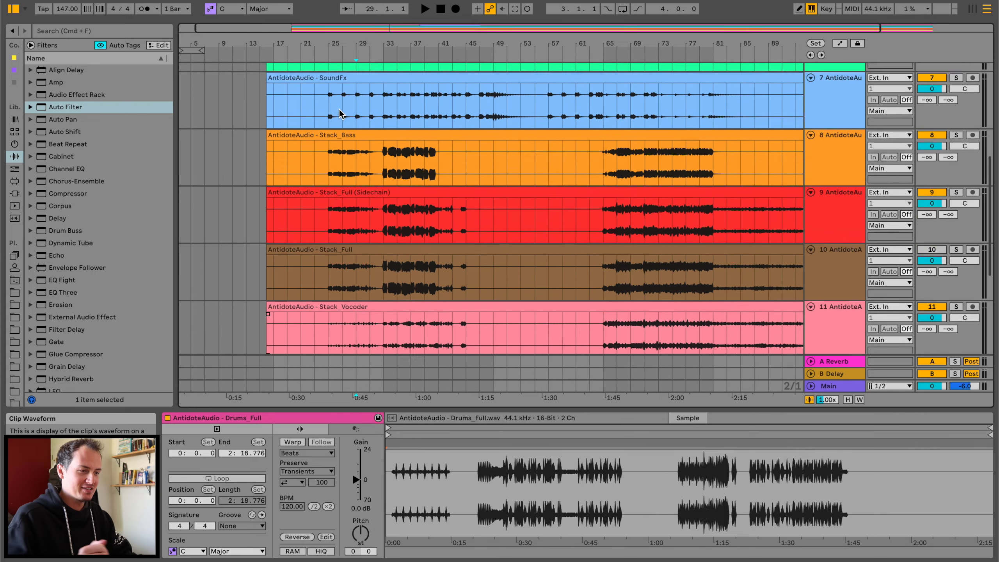
pyautogui.click(378, 99)
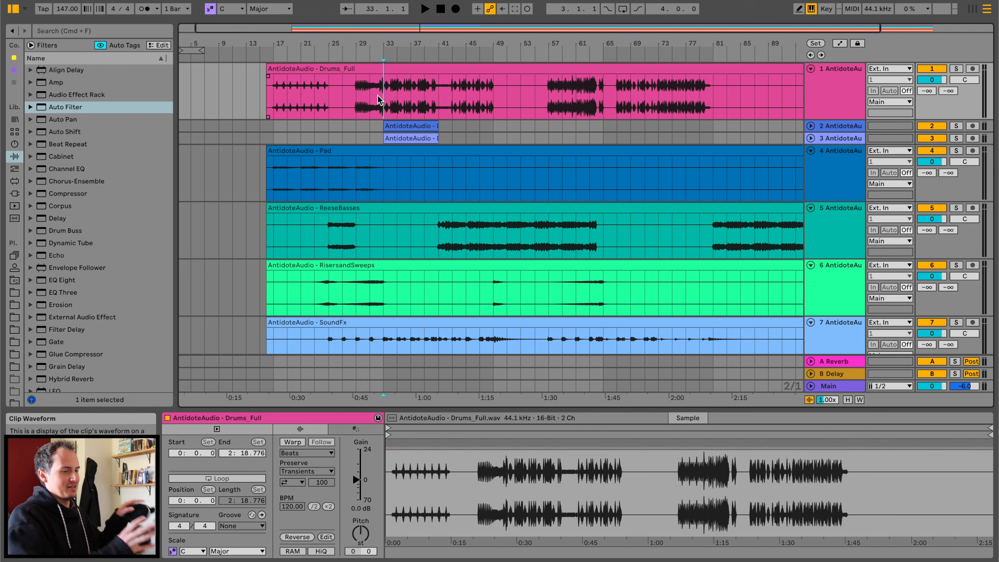
pyautogui.click(351, 105)
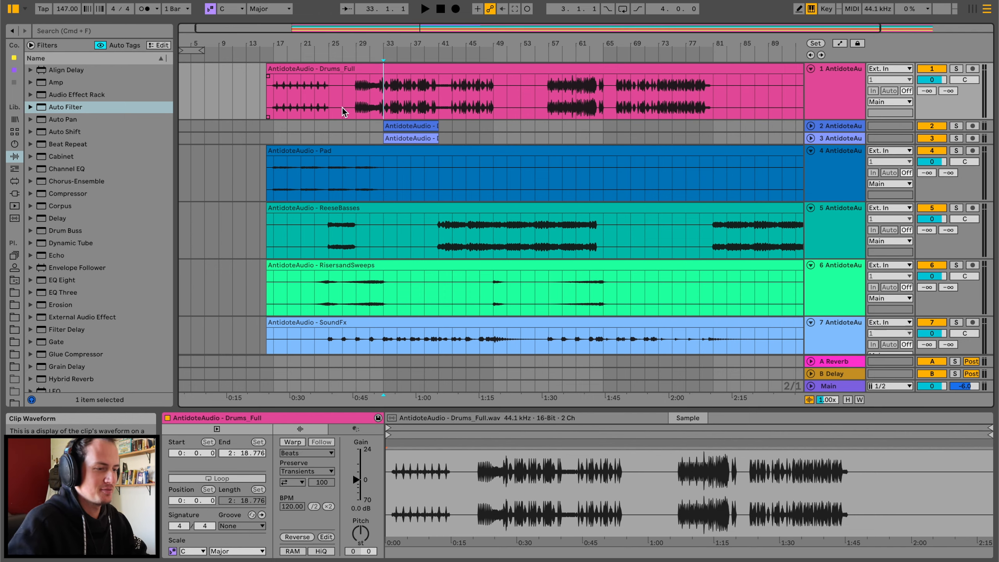
pyautogui.press('space')
pyautogui.moveTo(364, 42); pyautogui.dragTo(364, 77)
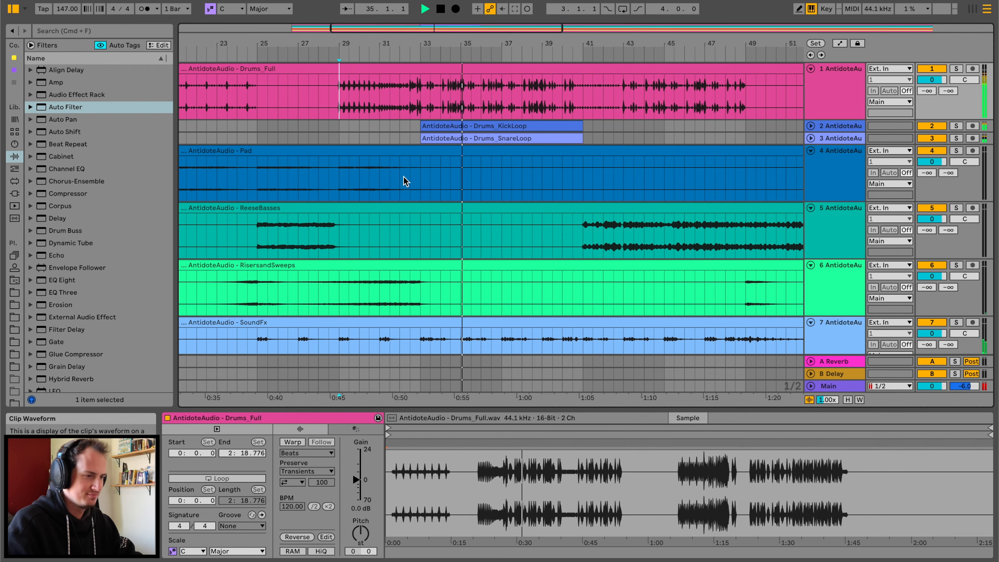
# Play the vocal and synth stems from bar 17 to check where the first downbeat falls
pyautogui.moveTo(406, 49); pyautogui.dragTo(406, 190)
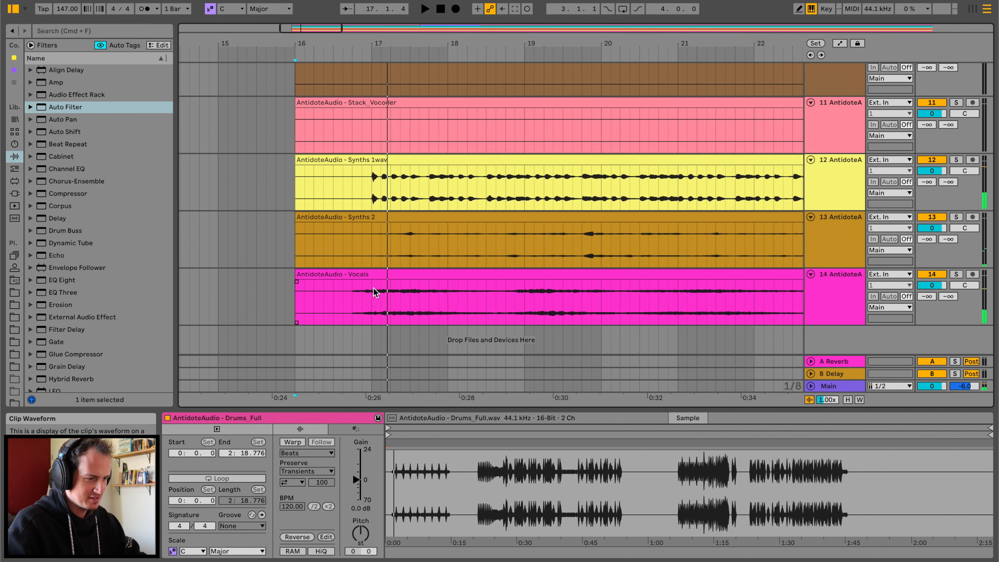
pyautogui.click(373, 291)
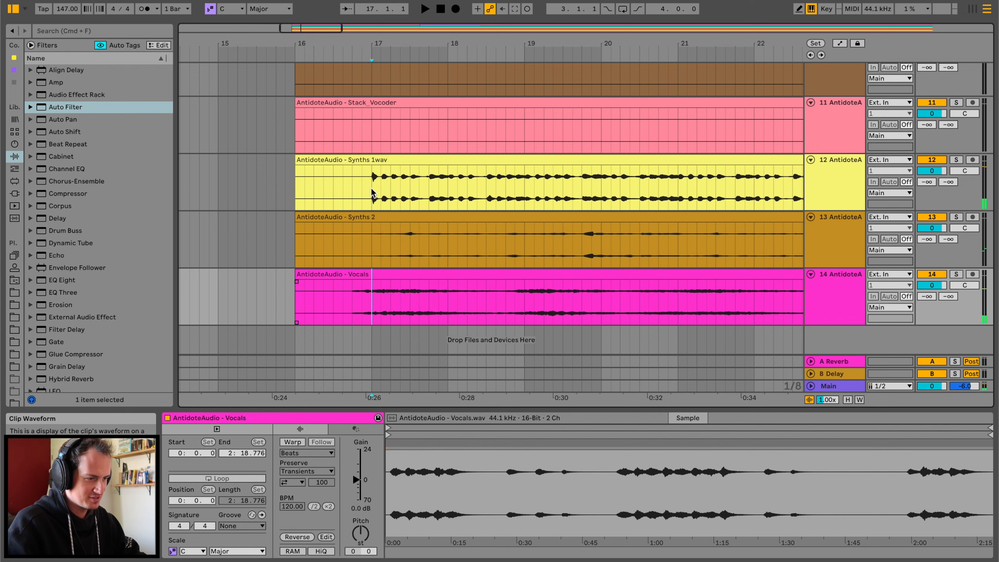
pyautogui.click(370, 199)
pyautogui.press('space')
pyautogui.click(371, 309)
pyautogui.press('space')
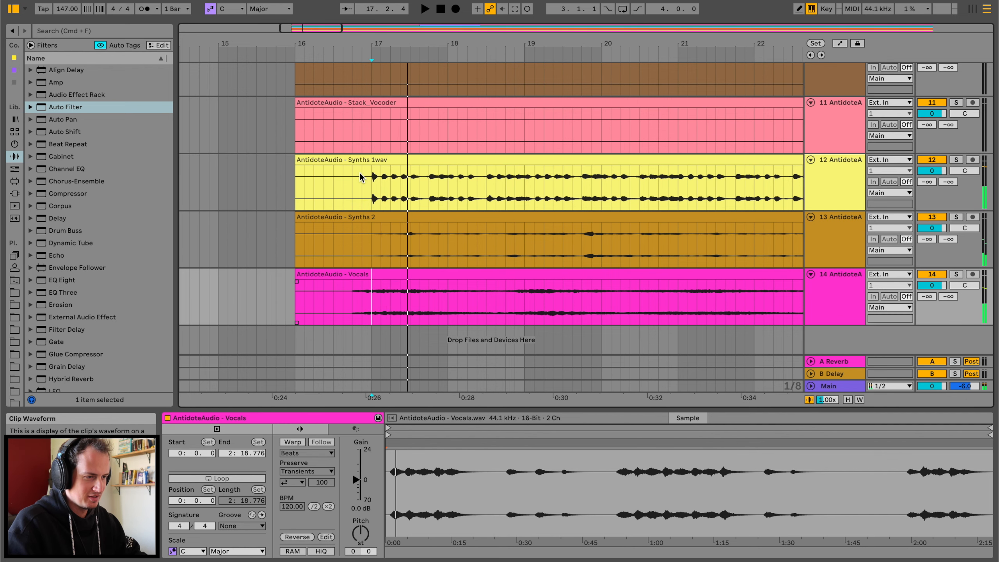
# Delete the bar between 16 and 17 from the start of the stems across all tracks
pyautogui.scroll(10, 360, 173)
pyautogui.keyDown('shift'); pyautogui.click(296, 95); pyautogui.keyUp('shift')
pyautogui.press('Delete')
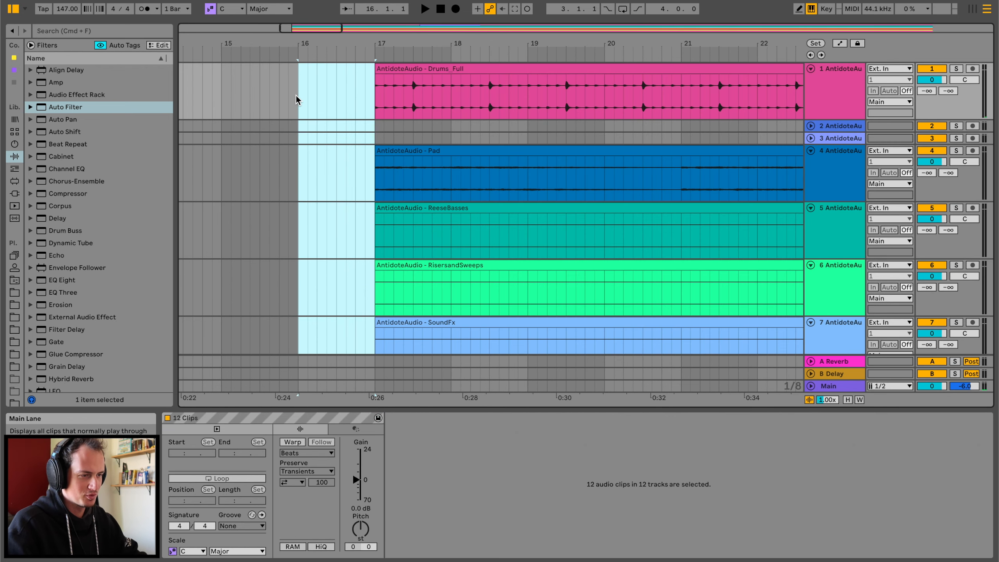
# Move all stem clips together so they start at bar 193, leaving empty timeline space before them
pyautogui.scroll(-10, 369, 63)
pyautogui.click(372, 64)
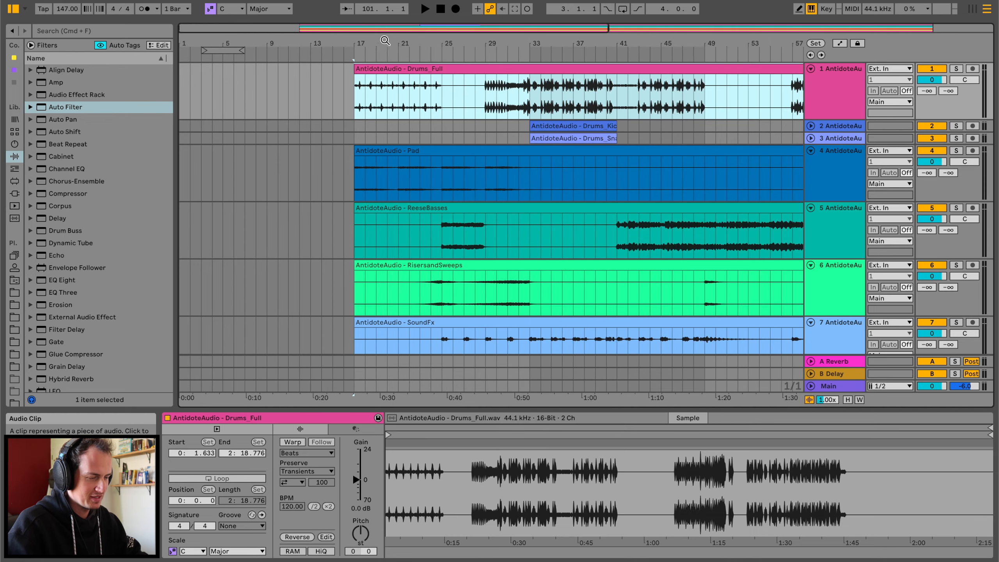
pyautogui.moveTo(385, 42); pyautogui.dragTo(289, 41)
pyautogui.scroll(-5, 302, 291)
pyautogui.press('super+a')
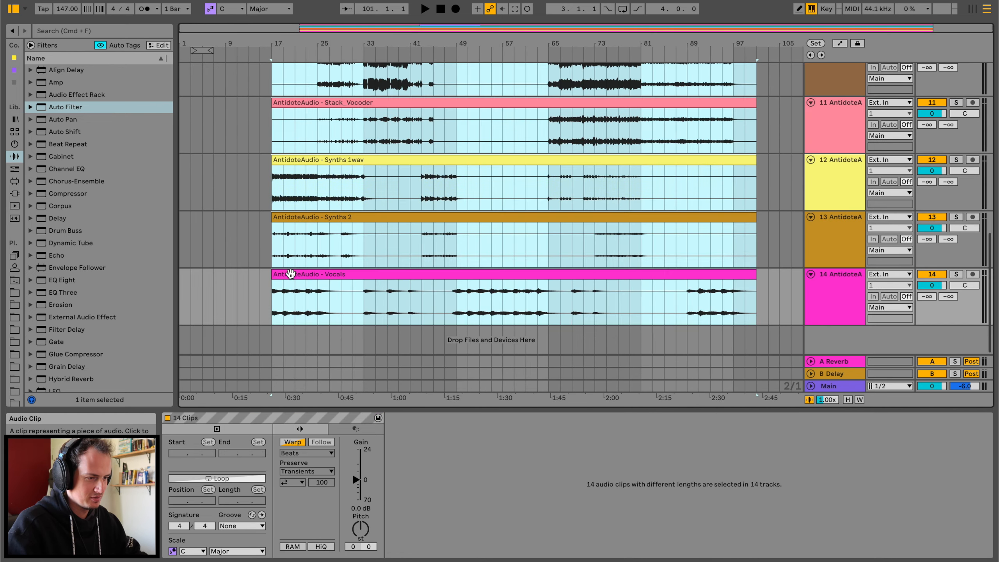
pyautogui.scroll(5, 306, 195)
pyautogui.moveTo(288, 69); pyautogui.dragTo(681, 71)
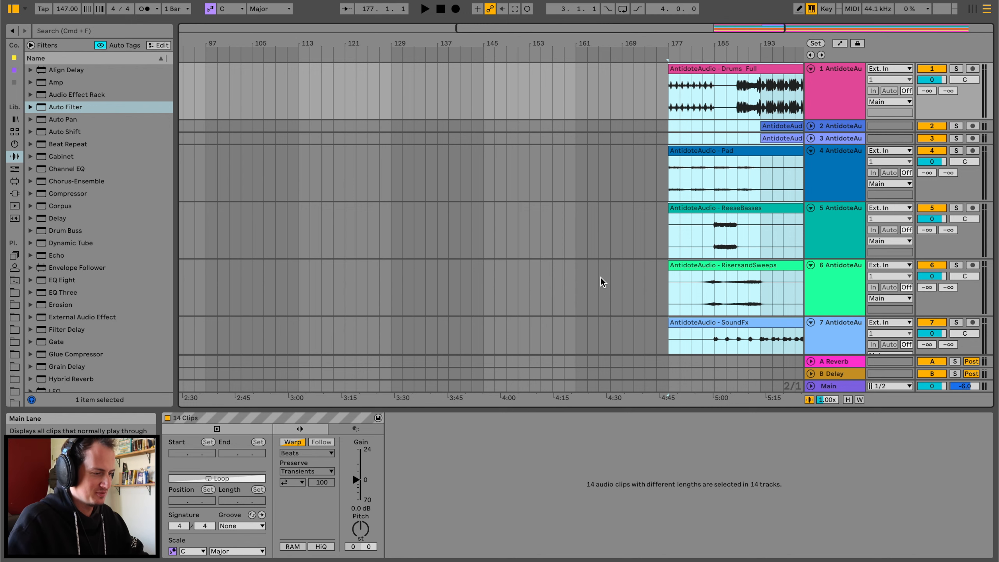
pyautogui.hscroll(10, 600, 278)
pyautogui.moveTo(290, 69); pyautogui.dragTo(382, 69)
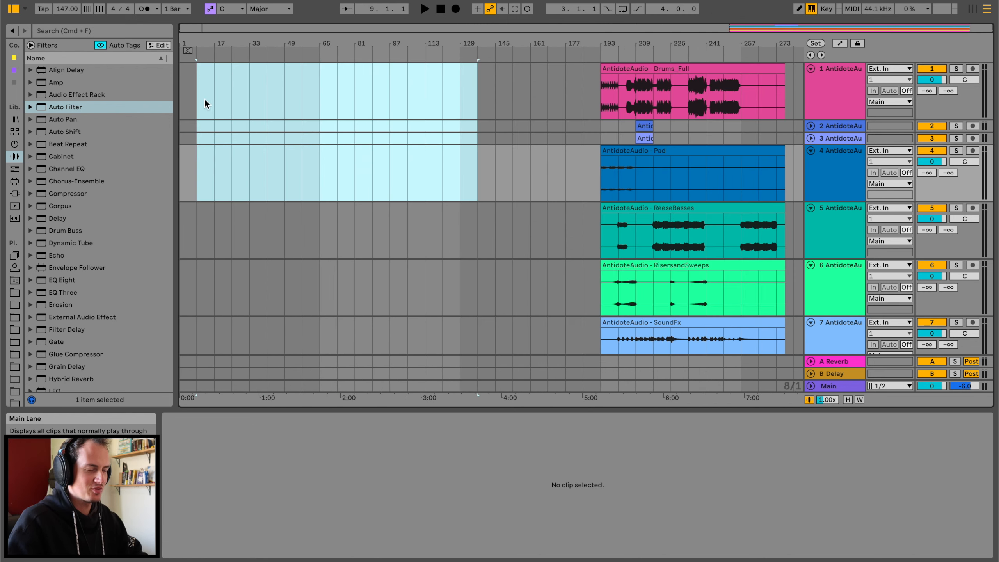
pyautogui.moveTo(205, 98); pyautogui.dragTo(548, 112)
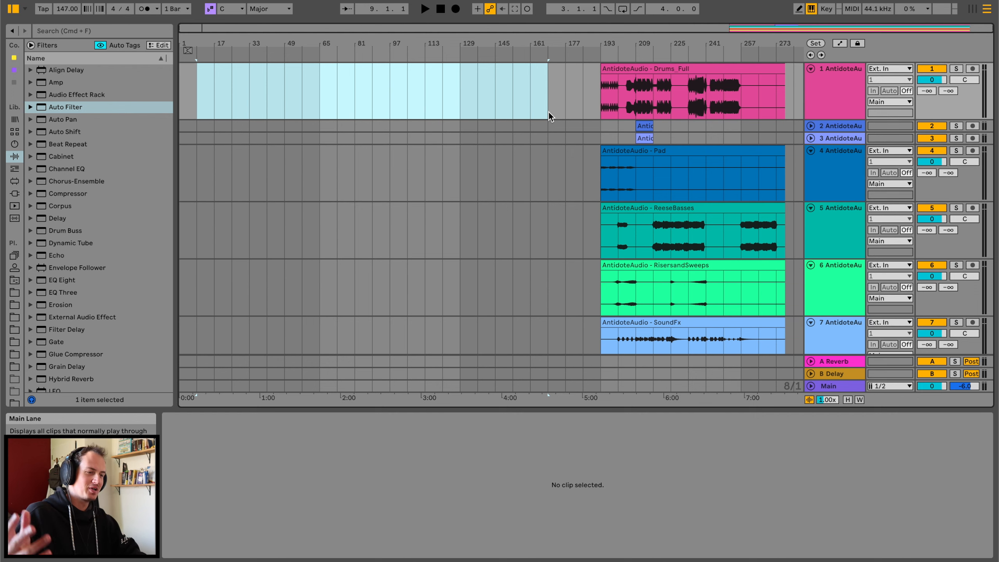
# Add a locator named Verse at bar 193, where the stems begin
pyautogui.moveTo(653, 45)
pyautogui.mouseDown()
pyautogui.moveTo(653, 55)
pyautogui.moveTo(652, 44)
pyautogui.mouseUp()
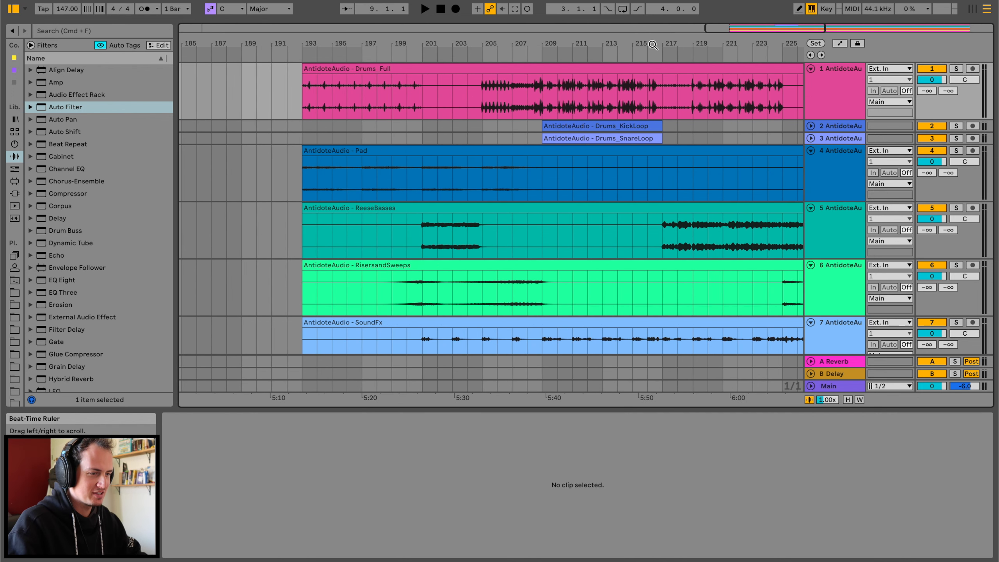
pyautogui.click(303, 55)
pyautogui.rightClick(302, 55)
pyautogui.click(318, 88)
pyautogui.write('Ve')
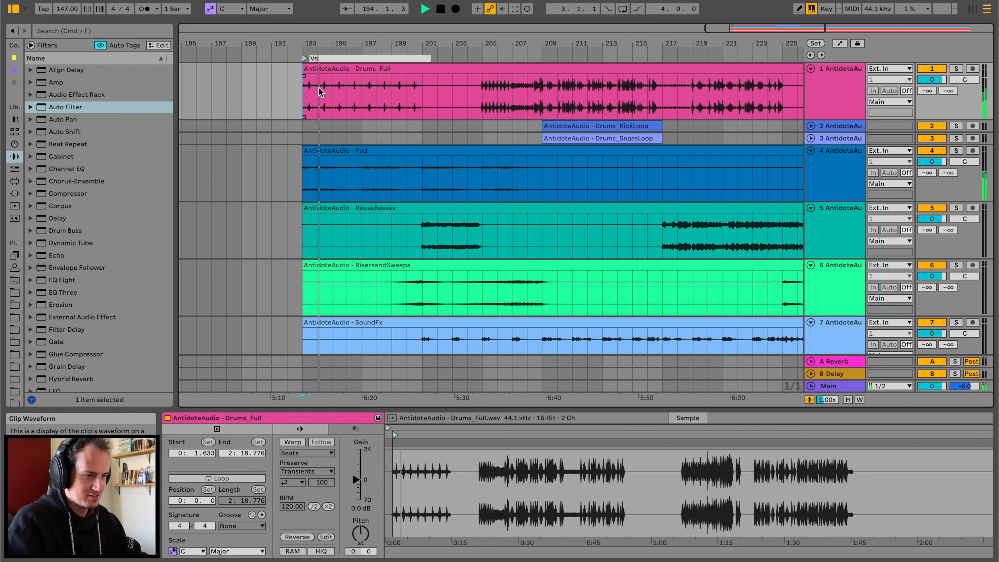
pyautogui.write('rse')
pyautogui.press('Return')
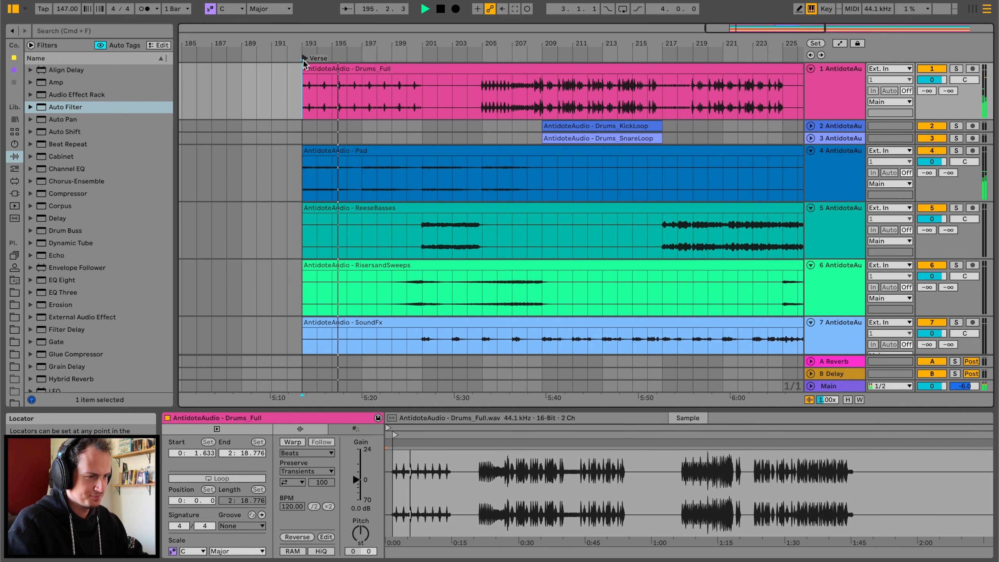
# Add a locator named Break at bar 201, where the opening drum section ends
pyautogui.rightClick(422, 56)
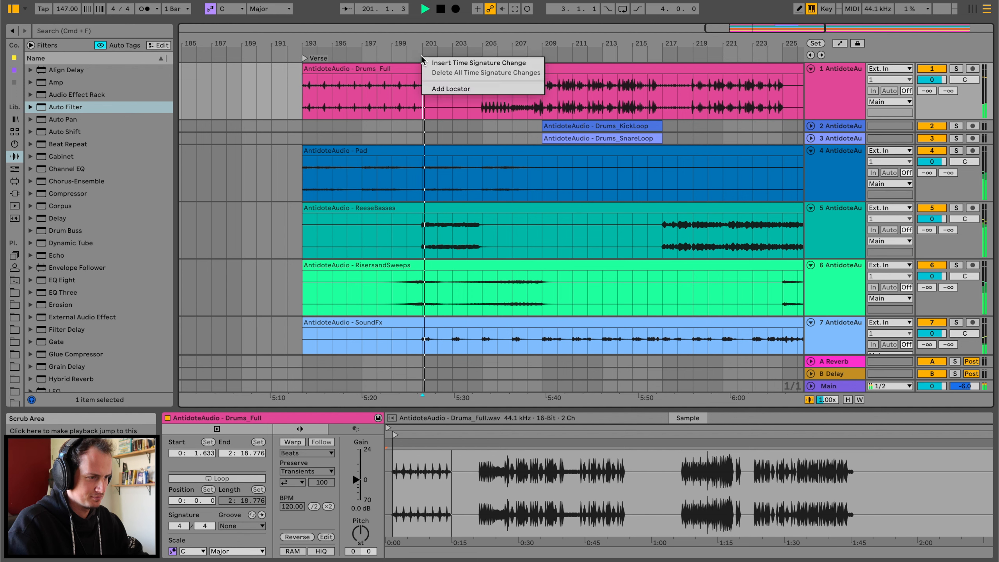
pyautogui.click(440, 89)
pyautogui.write('Break')
pyautogui.press('Return')
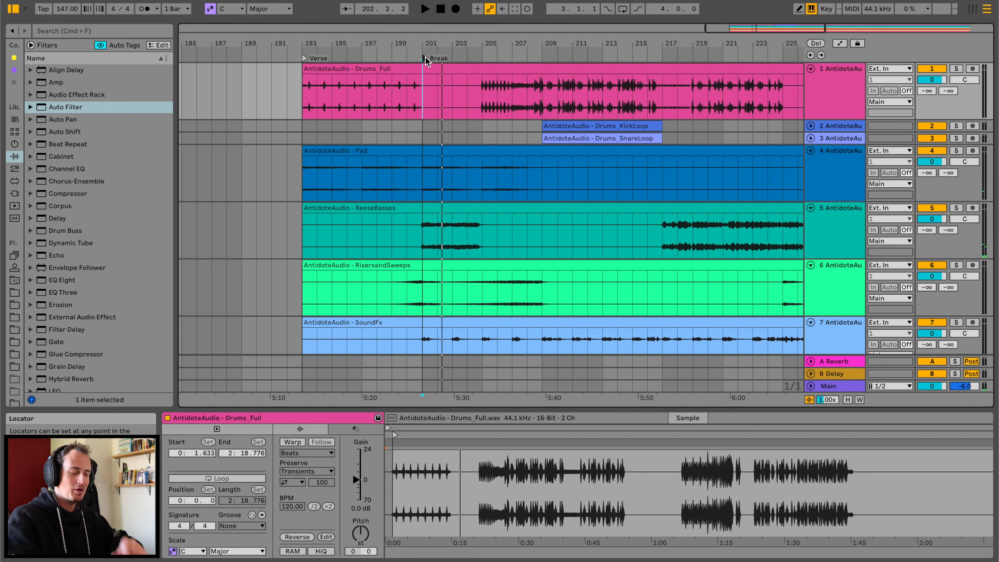
# Stop playback and try copying the drums between the Verse and Break locators to bar 113 on the same track
pyautogui.press('space')
pyautogui.moveTo(302, 96); pyautogui.dragTo(420, 107)
pyautogui.press('super+c')
pyautogui.hscroll(-20, 420, 107)
pyautogui.click(232, 92)
pyautogui.press('super+v')
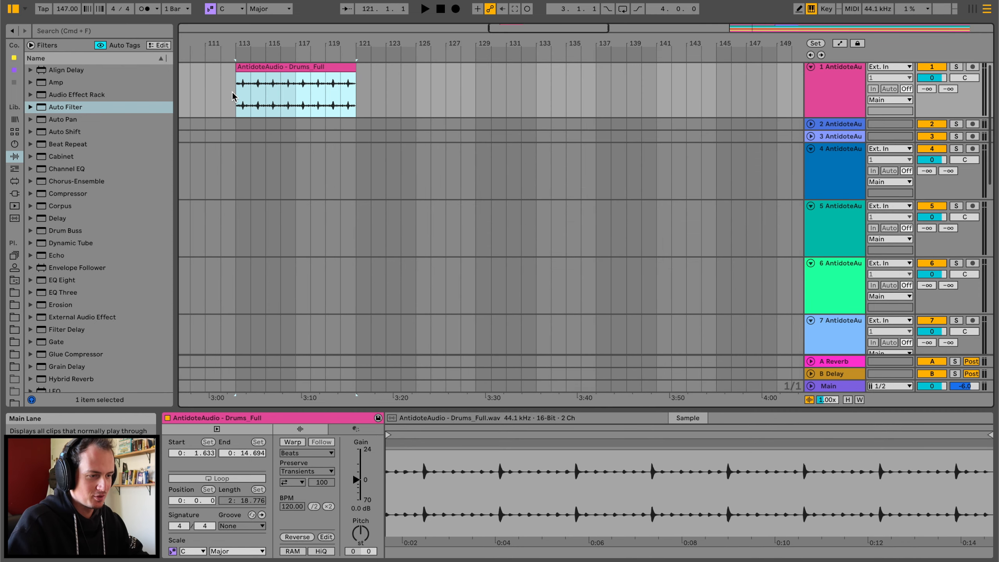
pyautogui.click(232, 91)
# Add a locator named Build Up at bar 205 and one named Drop at bar 209
pyautogui.hscroll(20, 453, 161)
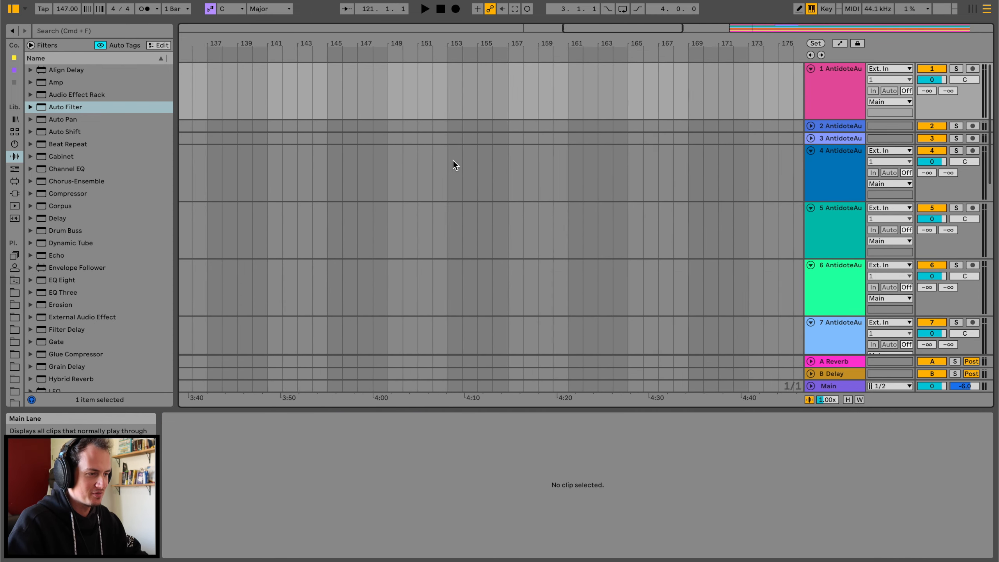
pyautogui.hscroll(-4, 453, 161)
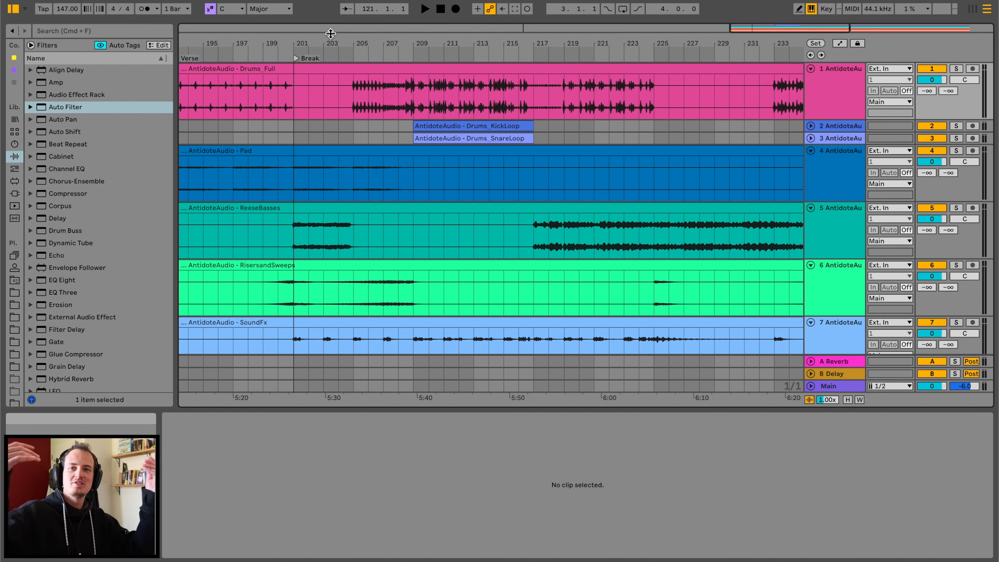
pyautogui.moveTo(332, 43); pyautogui.dragTo(333, 20)
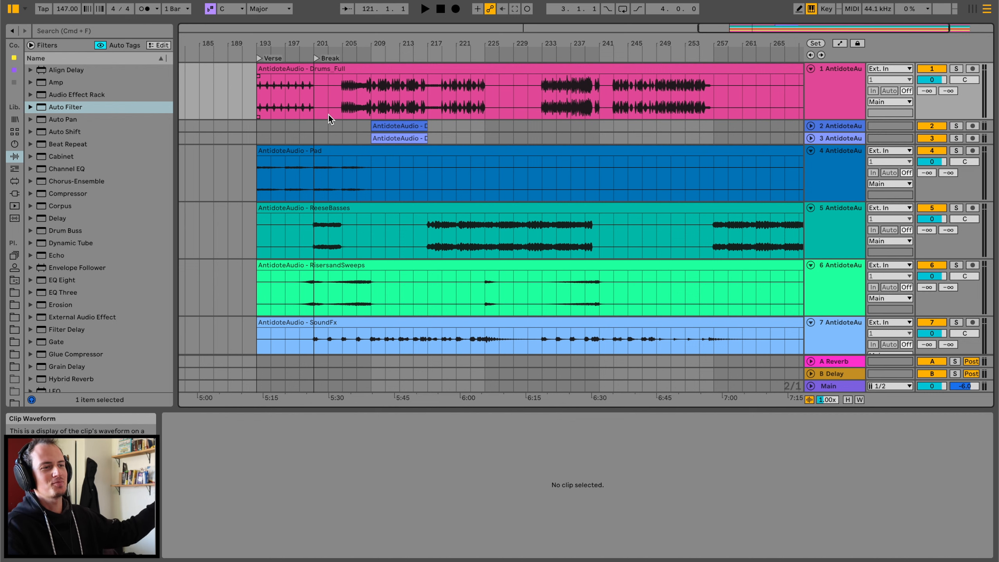
pyautogui.scroll(5, 318, 118)
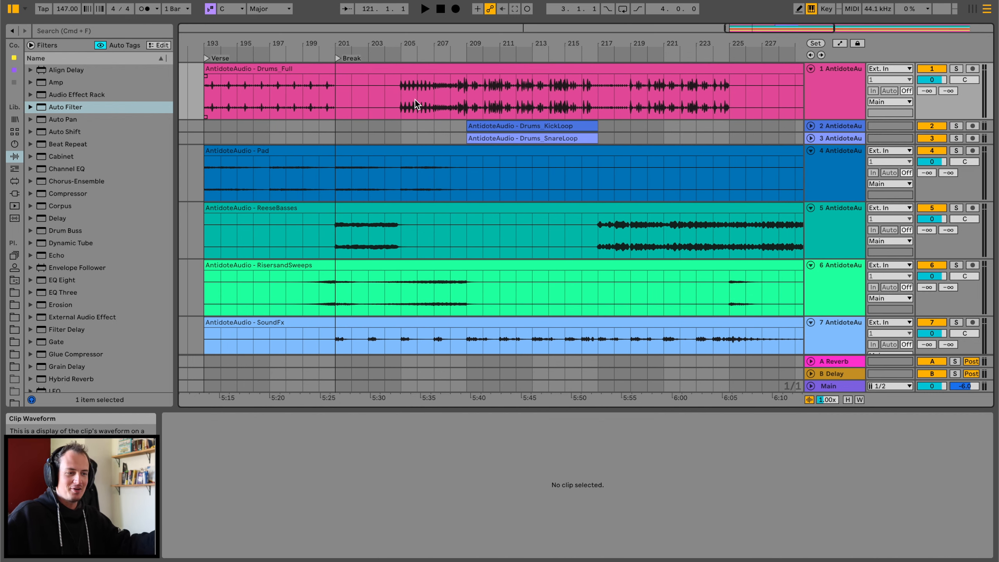
pyautogui.click(399, 55)
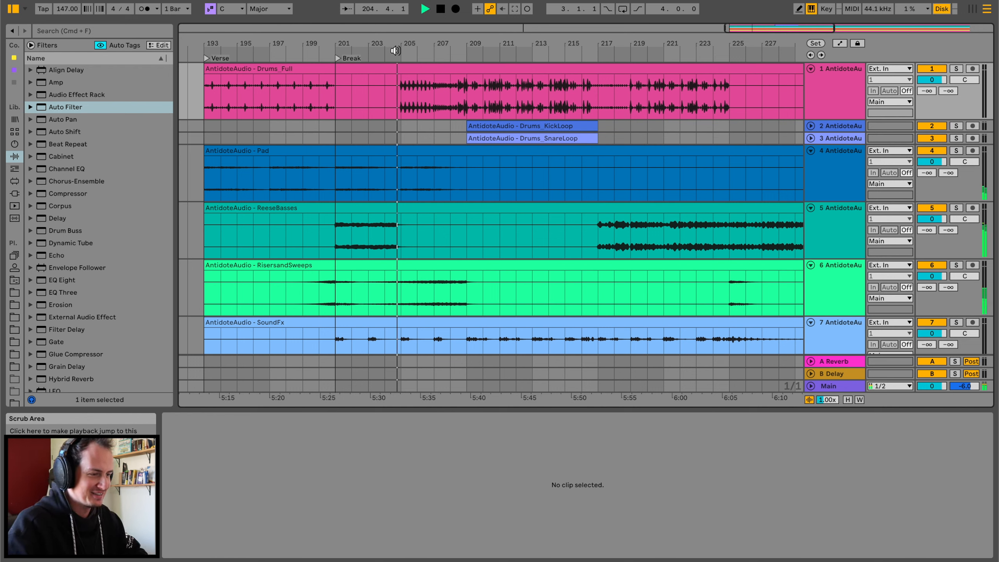
pyautogui.rightClick(399, 55)
pyautogui.click(434, 89)
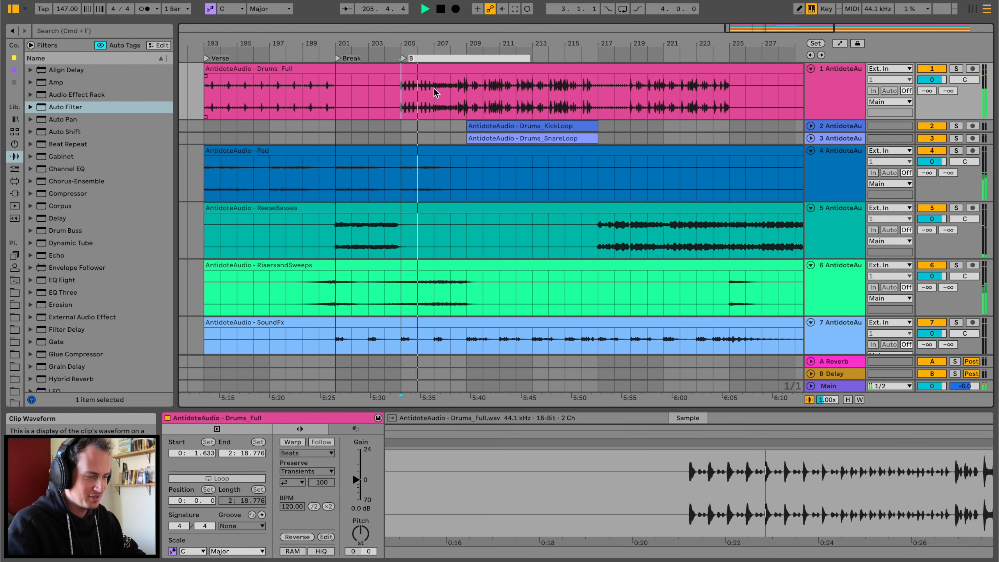
pyautogui.write('B')
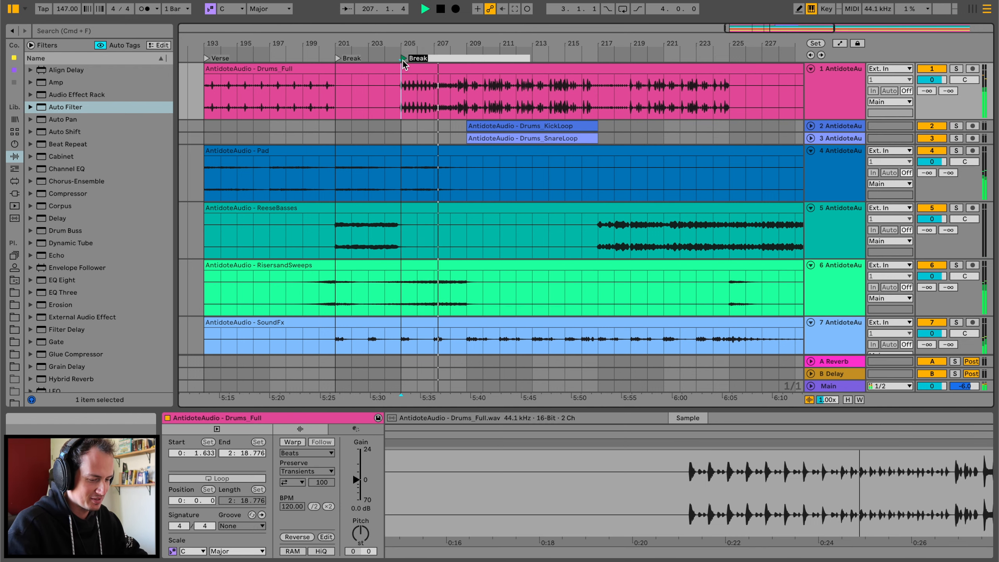
pyautogui.rightClick(477, 51)
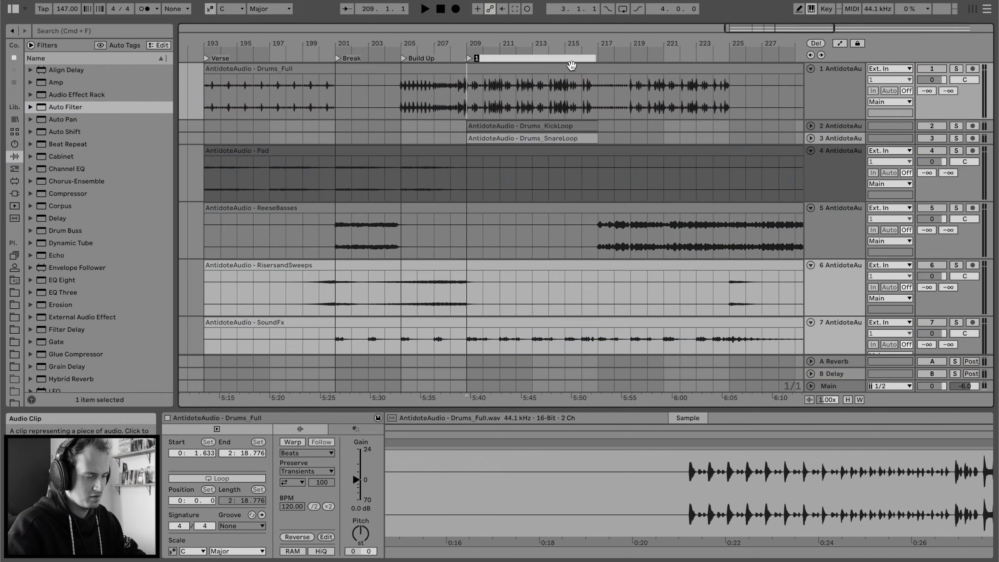
pyautogui.click(522, 84)
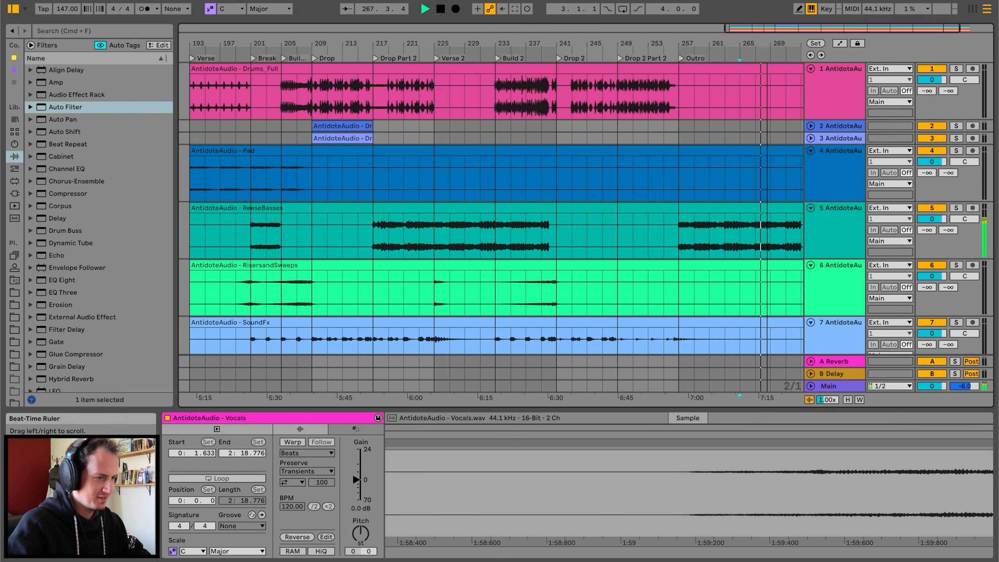
# Stop playback and extend the starts of the Pad, ReeseBasses and RisersandSweeps clips back to bar 192
pyautogui.press('space')
pyautogui.hscroll(-3, 507, 156)
pyautogui.scroll(-2, 507, 156)
pyautogui.click(283, 150)
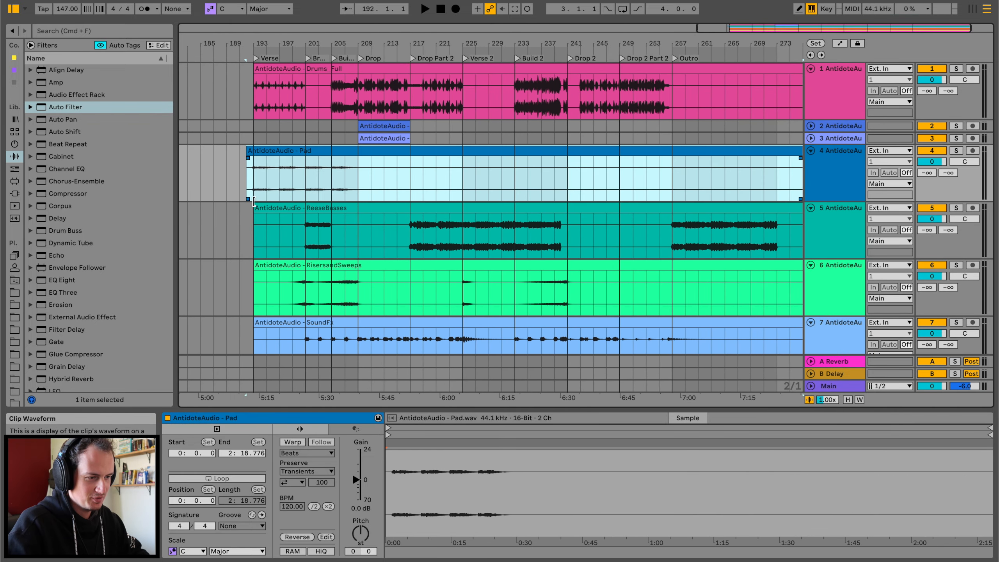
pyautogui.click(263, 207)
pyautogui.click(263, 271)
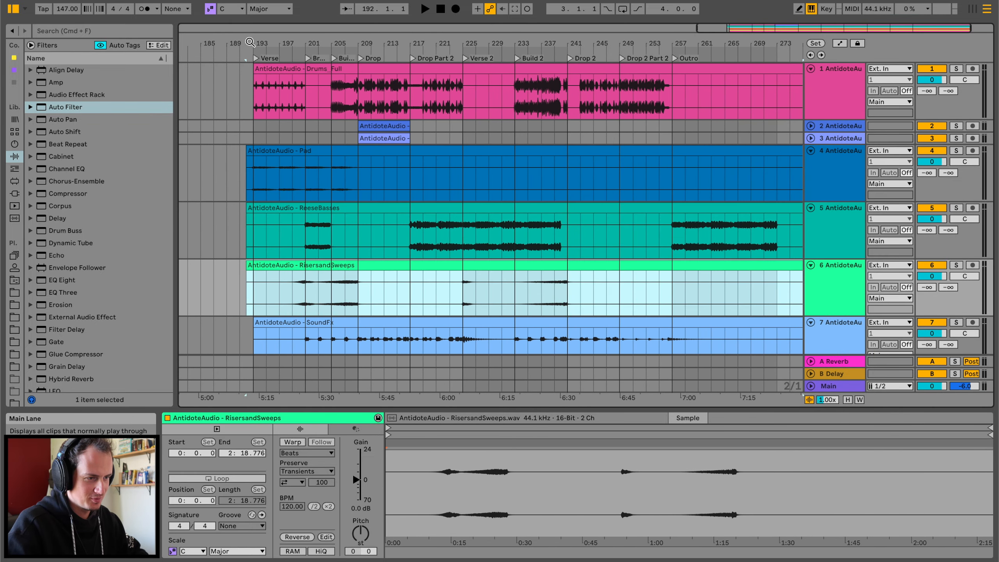
# Extend the Drums_Full clip's start back to 192.3.1 and both synth clips' starts back to 192.2.1, and start playback
pyautogui.moveTo(249, 43); pyautogui.dragTo(252, 69)
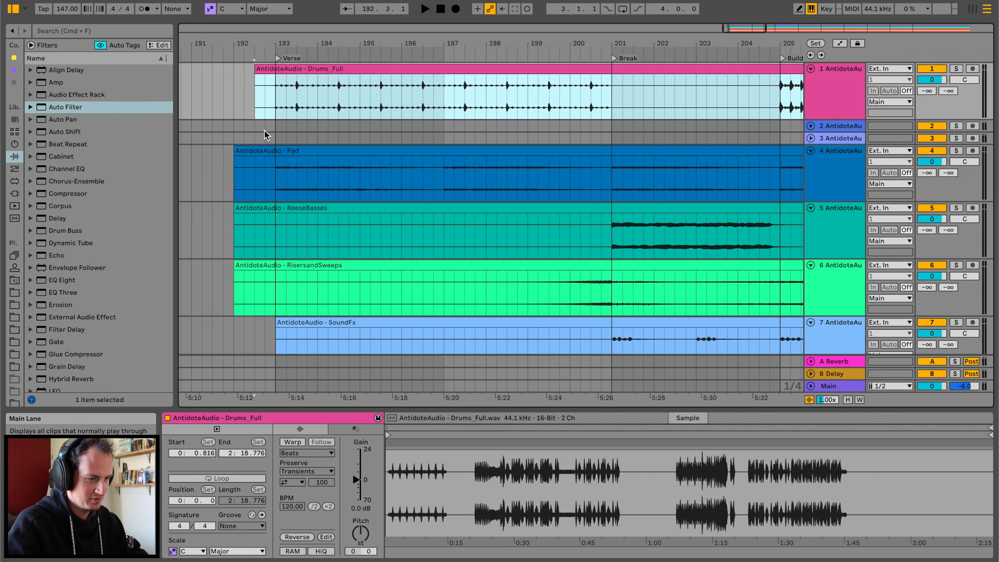
pyautogui.scroll(-10, 264, 130)
pyautogui.scroll(-2, 280, 291)
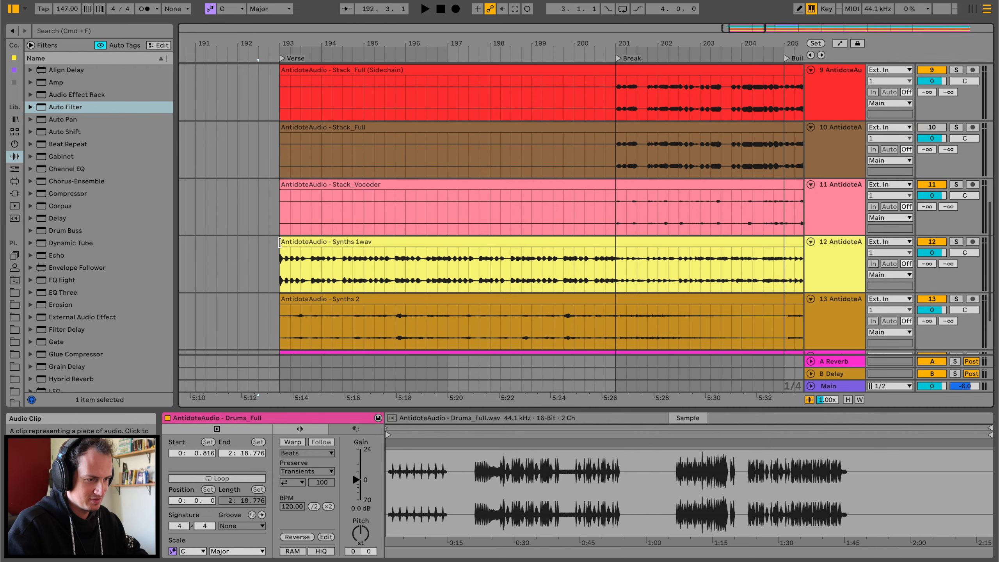
pyautogui.moveTo(280, 252); pyautogui.dragTo(249, 251)
pyautogui.moveTo(284, 300); pyautogui.dragTo(249, 325)
pyautogui.press('space')
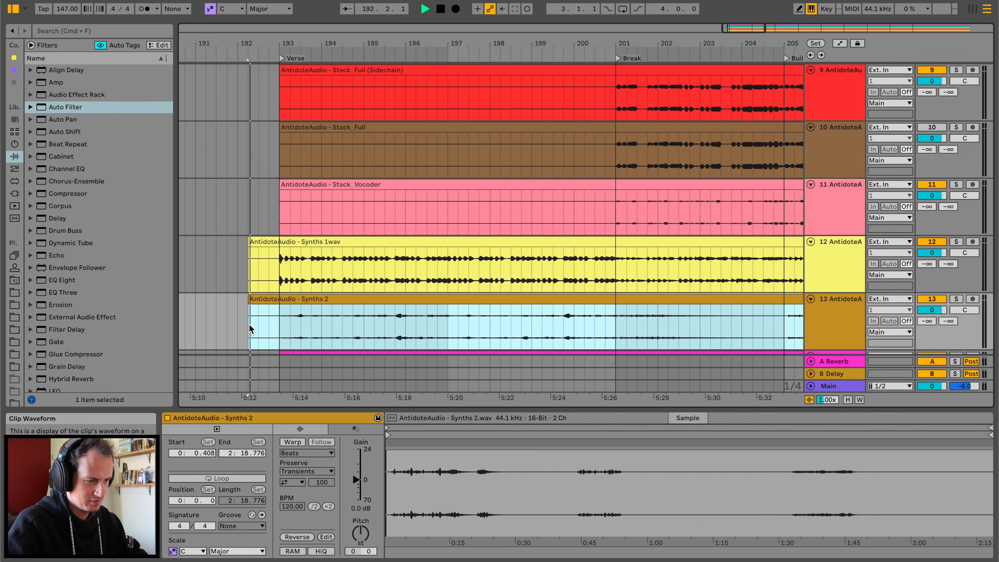
# Extend the start of the Vocals clip back to 192.3.1
pyautogui.scroll(-2, 249, 325)
pyautogui.moveTo(283, 271); pyautogui.dragTo(289, 303)
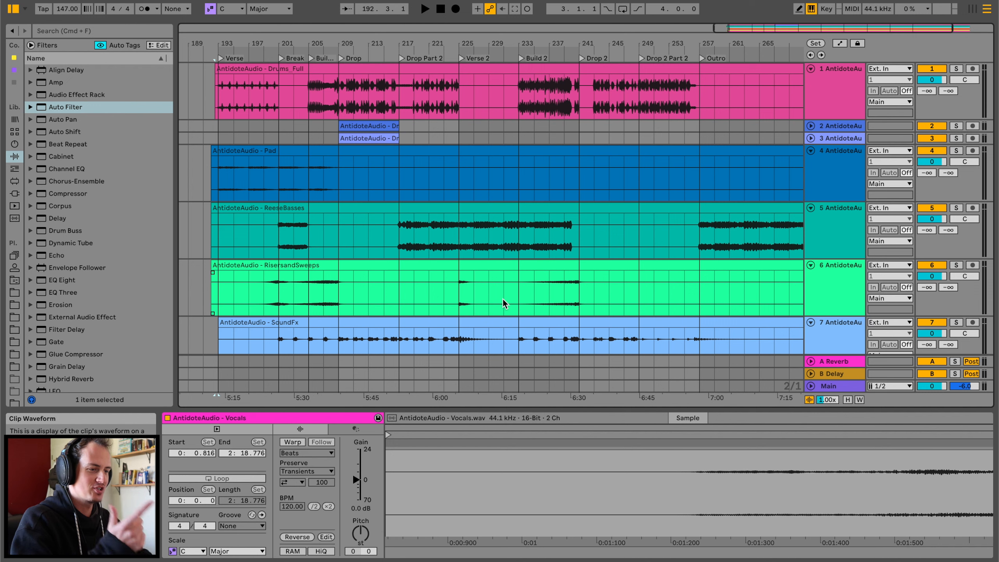
pyautogui.hscroll(-1, 503, 301)
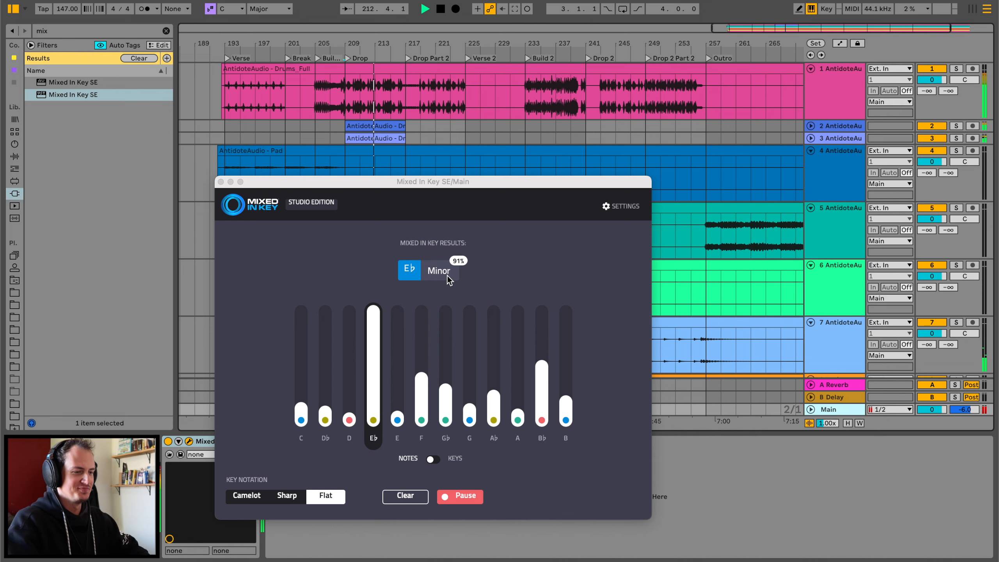
# Stop playback and remove the Mixed In Key SE device from the Main track
pyautogui.press('space')
pyautogui.click(201, 441)
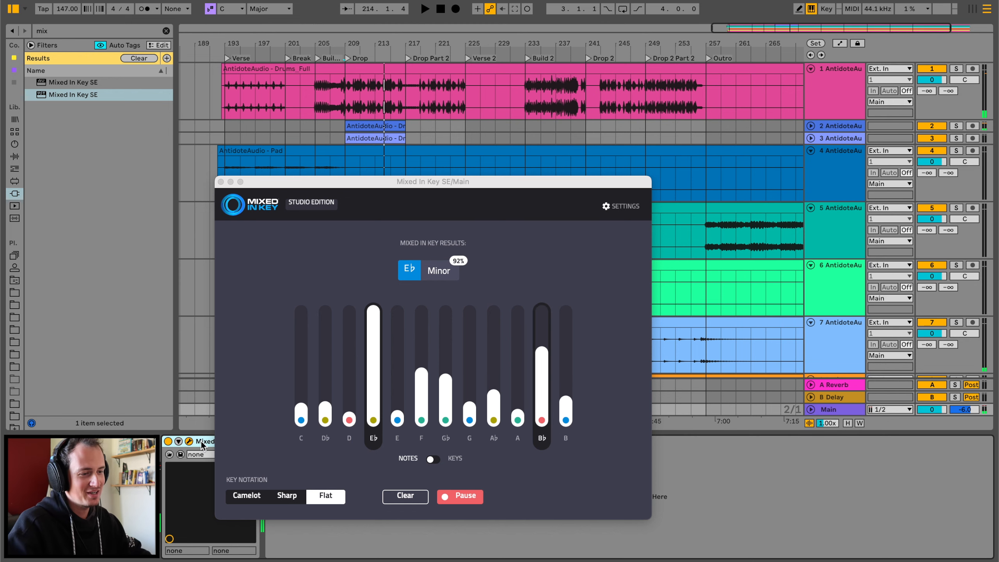
pyautogui.press('Delete')
pyautogui.hscroll(-3, 294, 171)
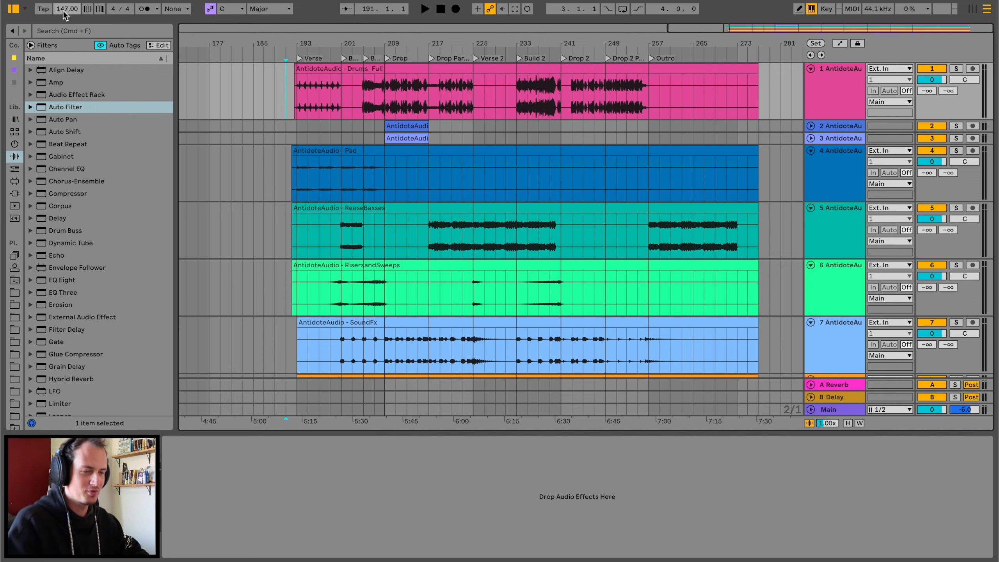
# Try a project tempo of 190 BPM and undo the change
pyautogui.moveTo(64, 11); pyautogui.dragTo(64, 0)
pyautogui.click(651, 106)
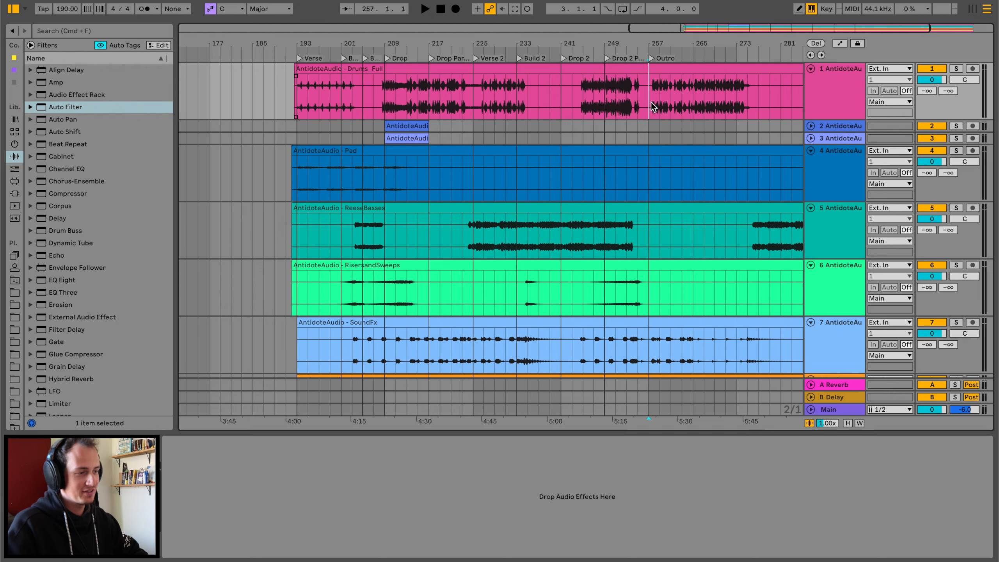
pyautogui.press('super+z')
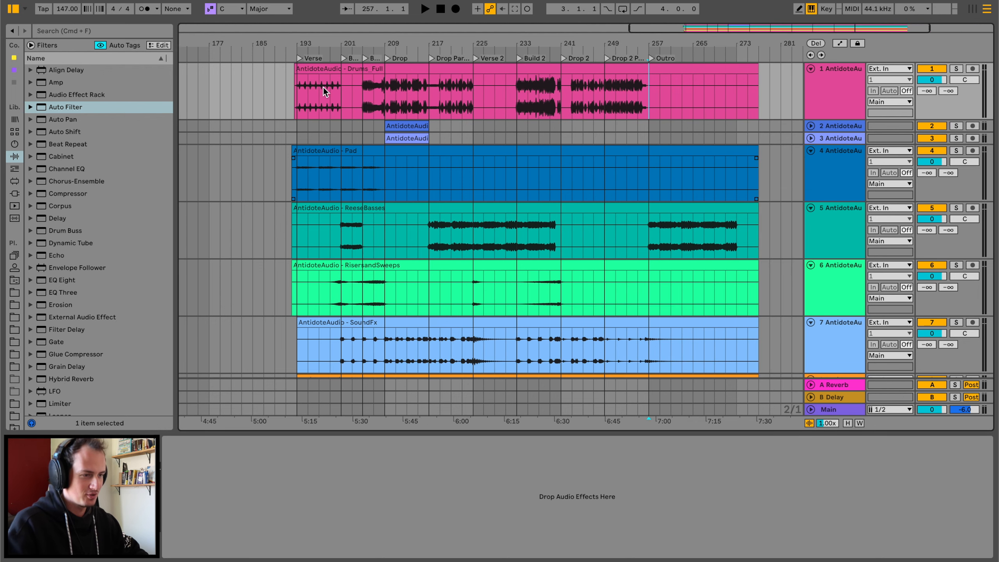
# Select all the stem clips in the arrangement, turn on Warp for them and set their warp mode to Complex
pyautogui.scroll(-5, 420, 227)
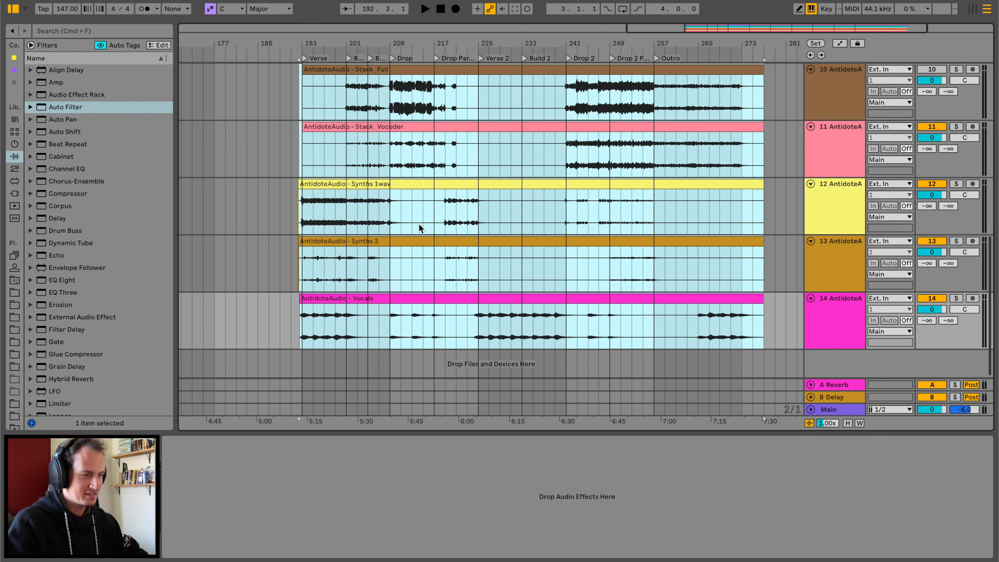
pyautogui.scroll(10, 420, 227)
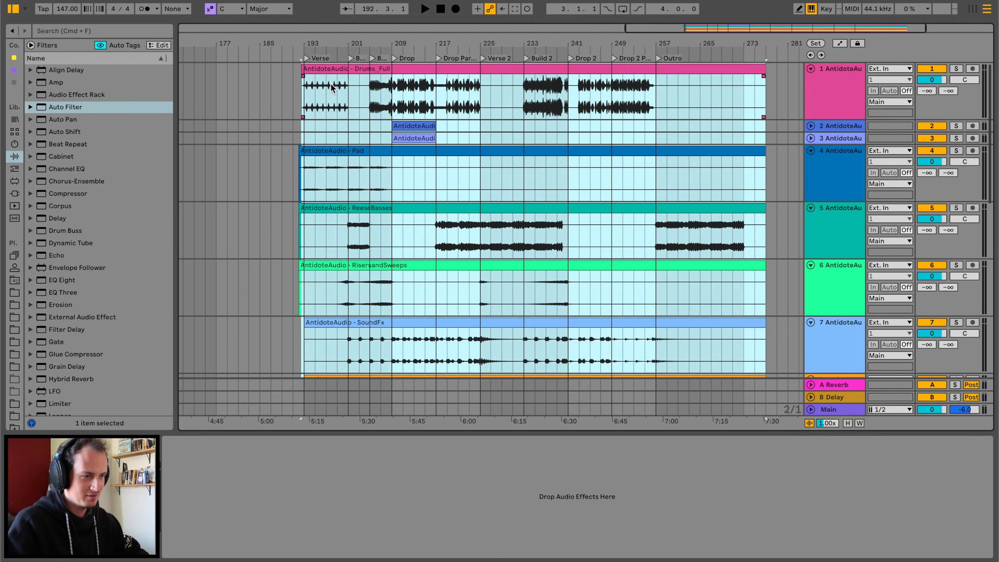
pyautogui.click(333, 70)
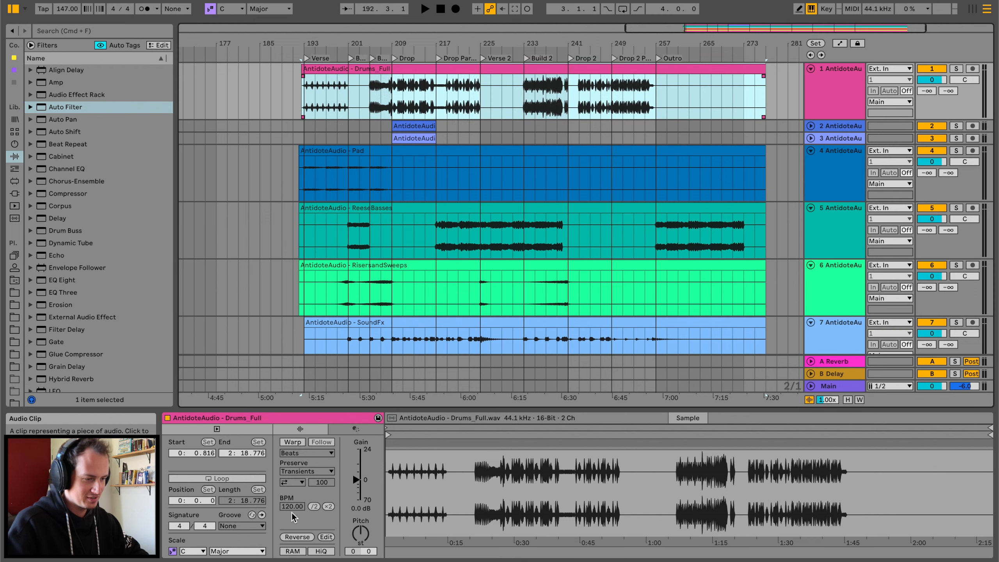
pyautogui.scroll(-5, 323, 320)
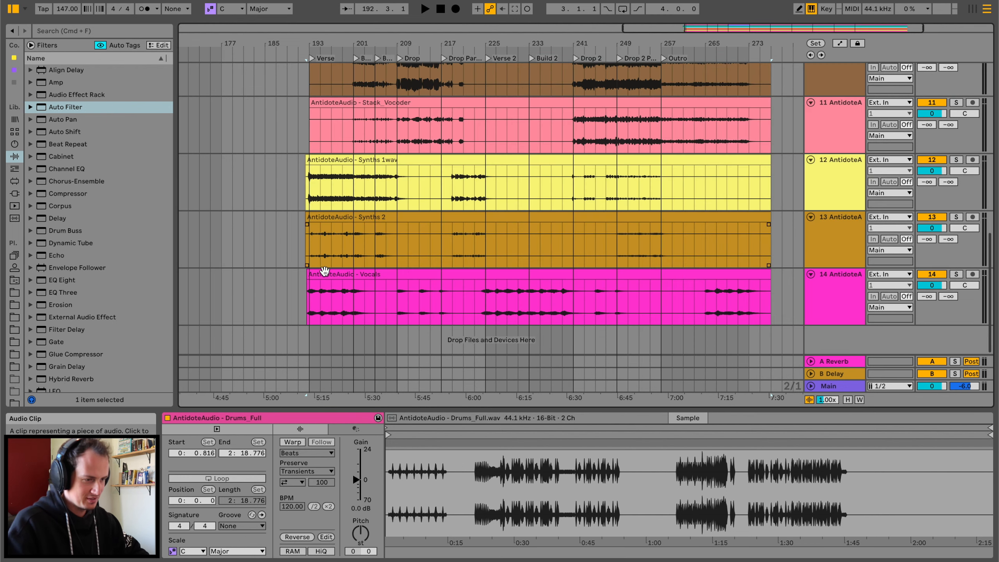
pyautogui.press('super+a')
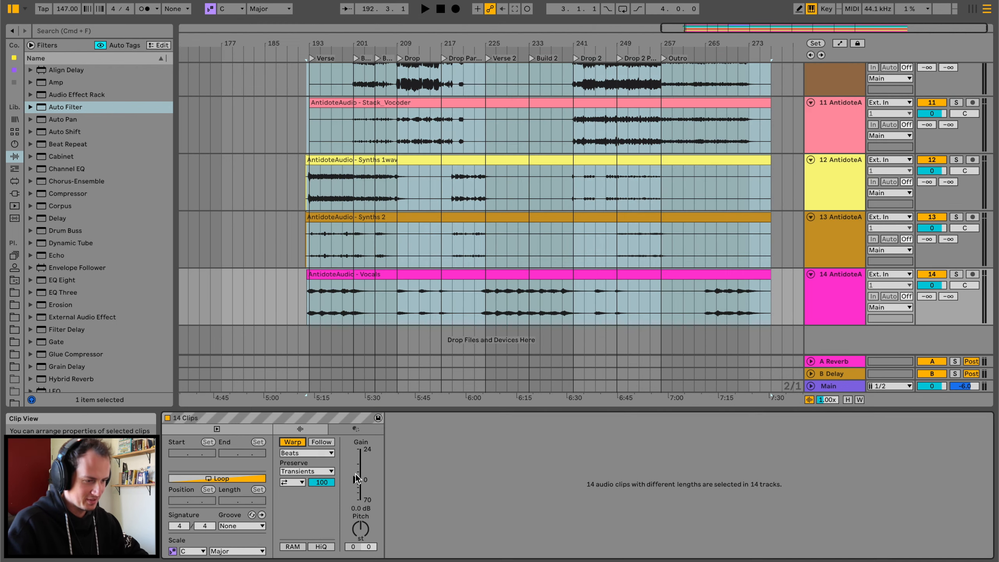
pyautogui.click(312, 453)
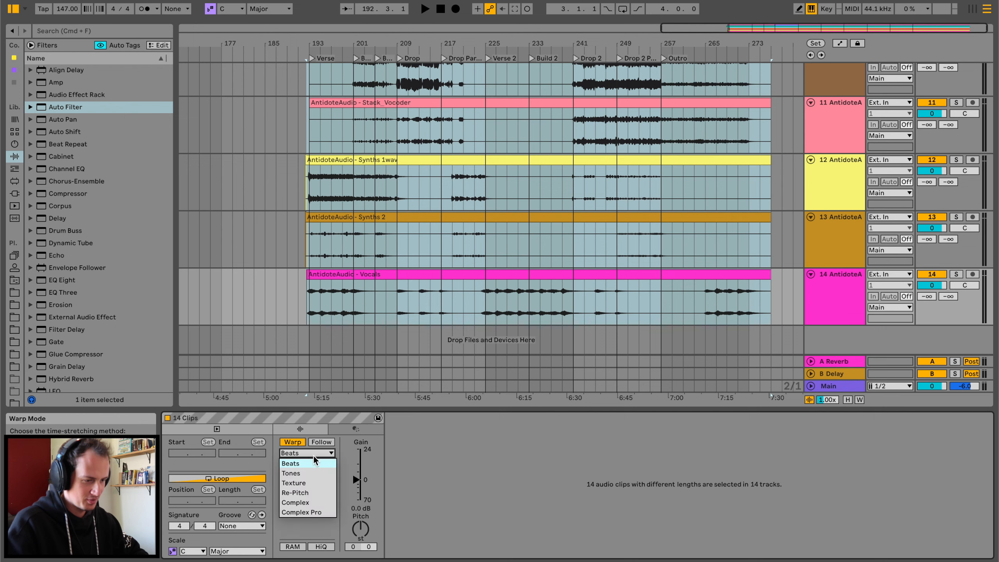
pyautogui.click(316, 504)
# Play the stems from the Break locator at bar 201 and set the project tempo to 174 BPM
pyautogui.click(352, 149)
pyautogui.click(354, 181)
pyautogui.press('space')
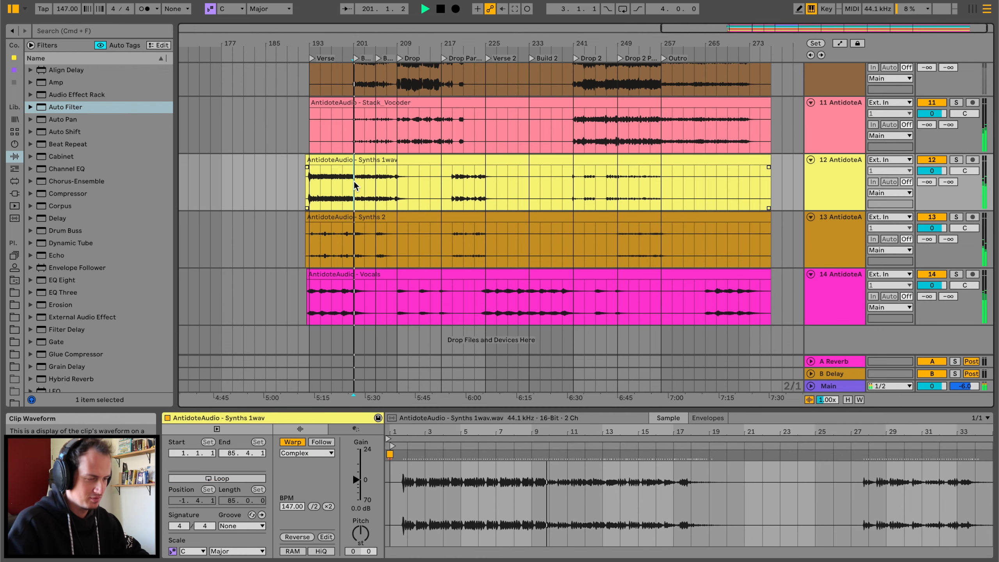
pyautogui.press('space')
pyautogui.moveTo(62, 9)
pyautogui.mouseDown()
pyautogui.moveTo(62, 0)
pyautogui.moveTo(66, 12)
pyautogui.mouseUp()
pyautogui.press('space')
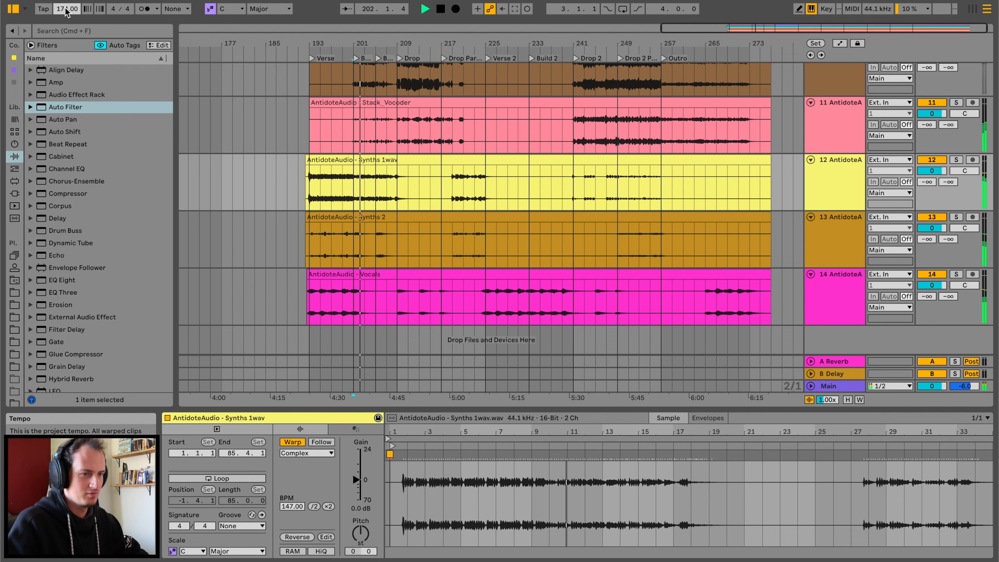
# Play the stems from the Drop locator at bar 209 to check how they sound at the new tempo
pyautogui.scroll(10, 331, 203)
pyautogui.scroll(2, 331, 203)
pyautogui.click(398, 105)
pyautogui.press('space')
pyautogui.press('space')
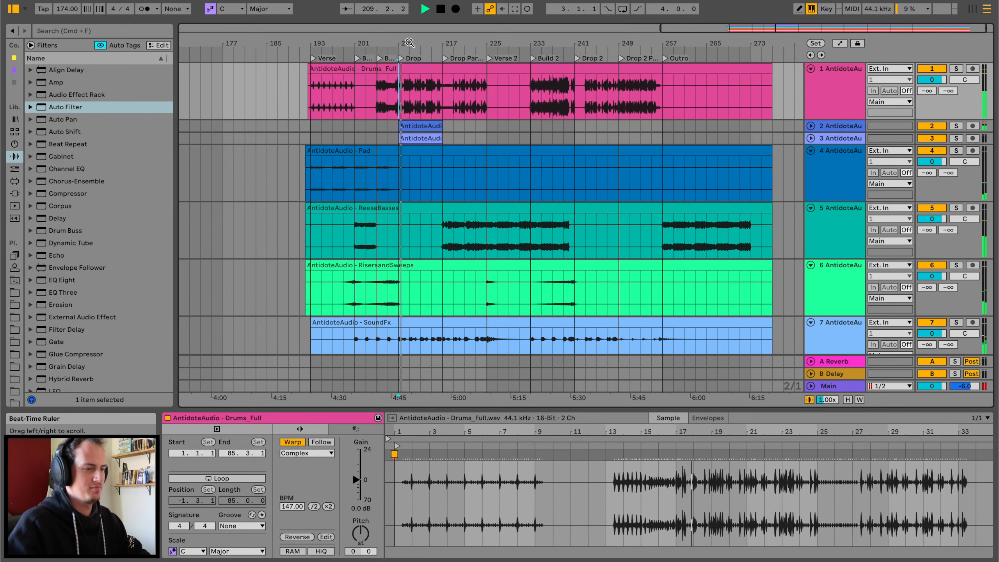
# Copy the Vocals section between the Verse and Break locators, bars 193 to 201
pyautogui.moveTo(411, 42)
pyautogui.mouseDown()
pyautogui.moveTo(406, 65)
pyautogui.moveTo(407, 44)
pyautogui.mouseUp()
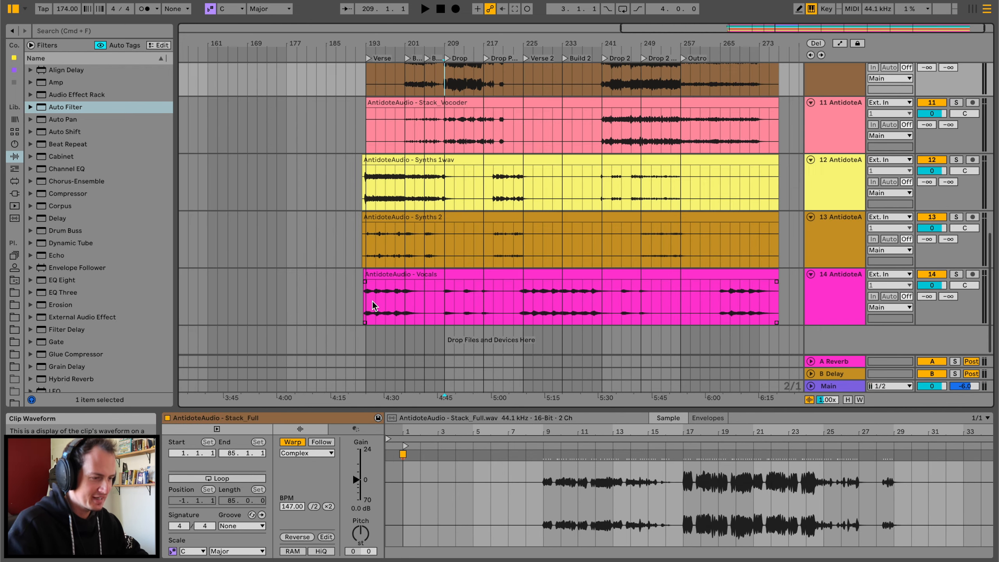
pyautogui.moveTo(370, 301); pyautogui.dragTo(404, 298)
pyautogui.hscroll(-20, 280, 280)
pyautogui.scroll(-1, 281, 281)
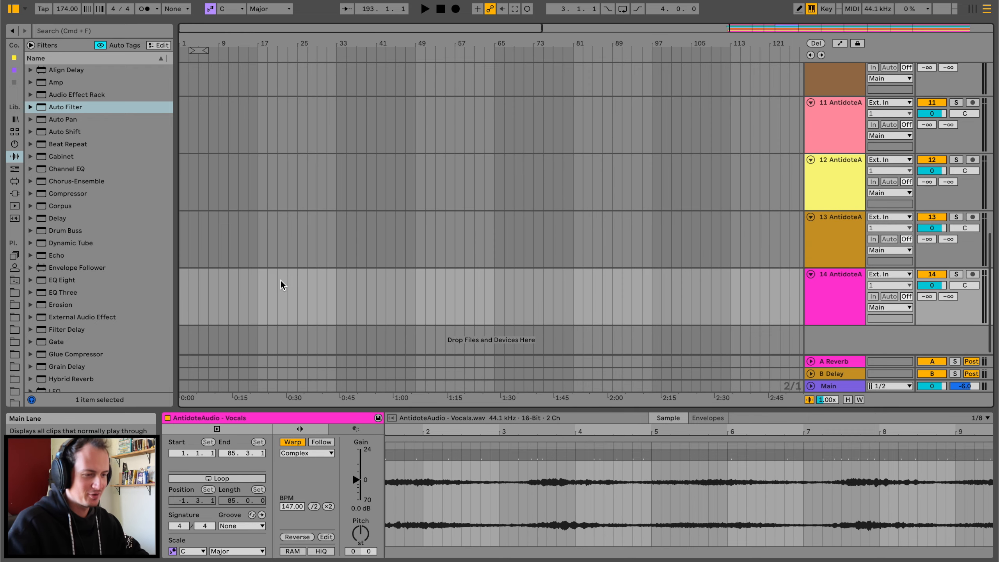
# Insert two audio tracks below the Vocals track and paste the copied vocals at bar 17 on track 16
pyautogui.click(827, 301)
pyautogui.press('super+t')
pyautogui.press('super+t')
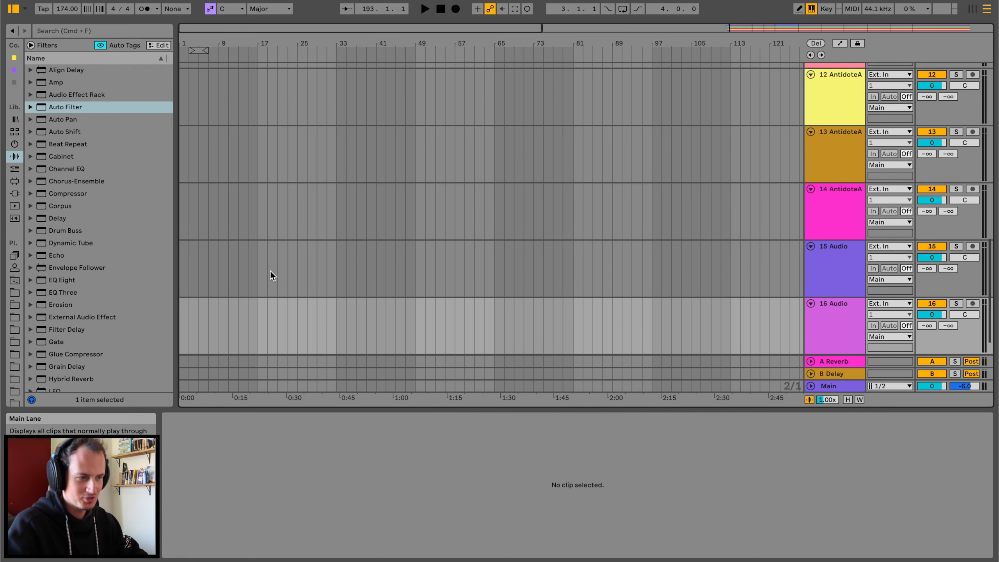
pyautogui.click(258, 319)
pyautogui.press('super+v')
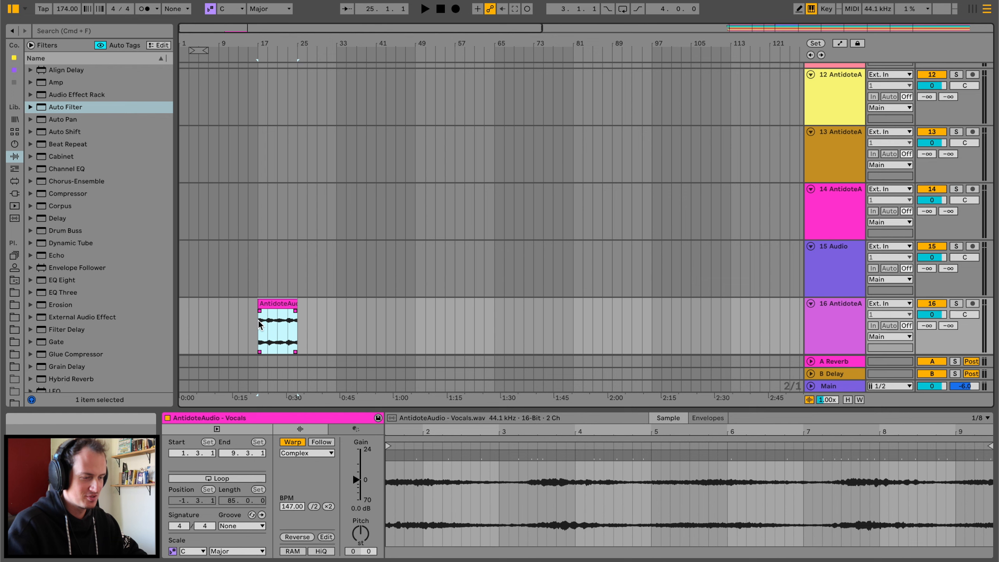
# Play the pasted vocals and add a locator named Intro at bar 17
pyautogui.click(258, 49)
pyautogui.moveTo(258, 48); pyautogui.dragTo(274, 47)
pyautogui.press('space')
pyautogui.rightClick(282, 55)
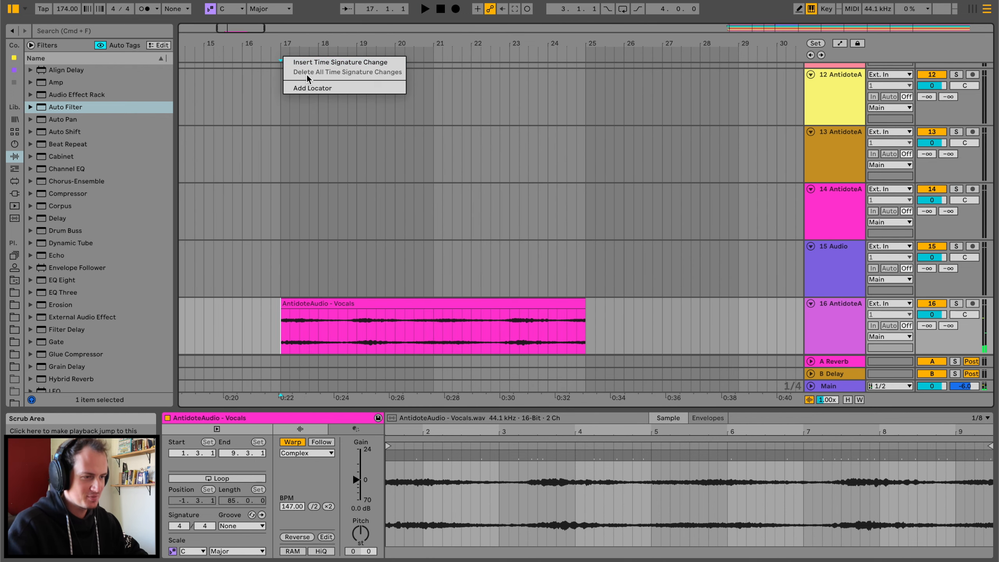
pyautogui.click(309, 88)
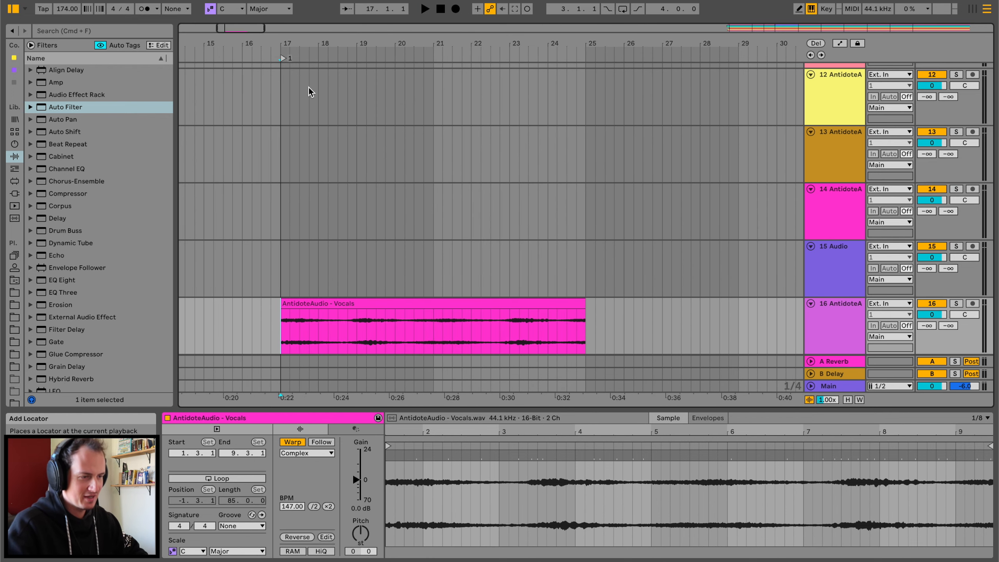
pyautogui.doubleClick(286, 59)
pyautogui.write('Intro')
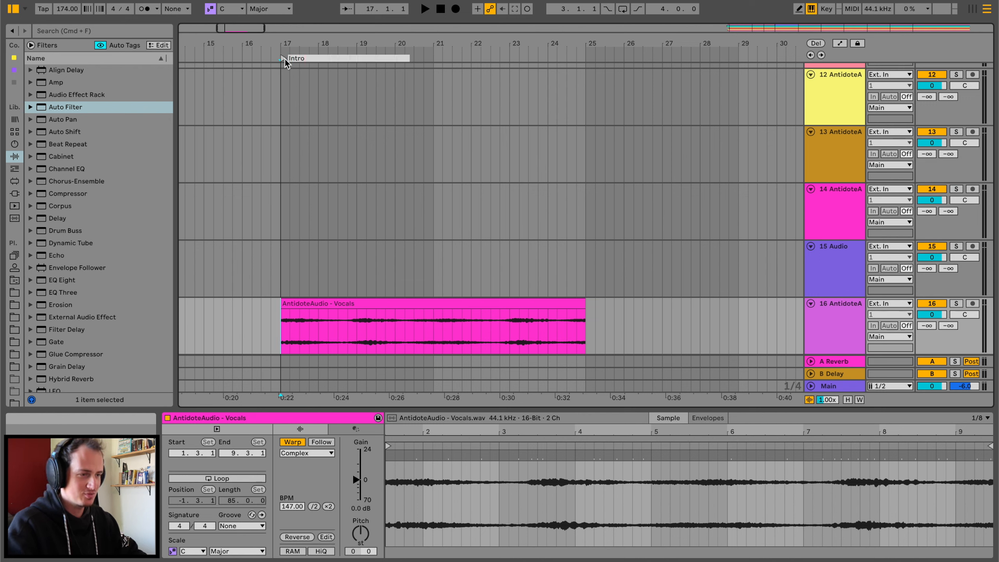
pyautogui.press('Return')
# Extend the start of the pasted Vocals clip back to 16.2.1
pyautogui.press('space')
pyautogui.press('space')
pyautogui.moveTo(284, 298); pyautogui.dragTo(252, 303)
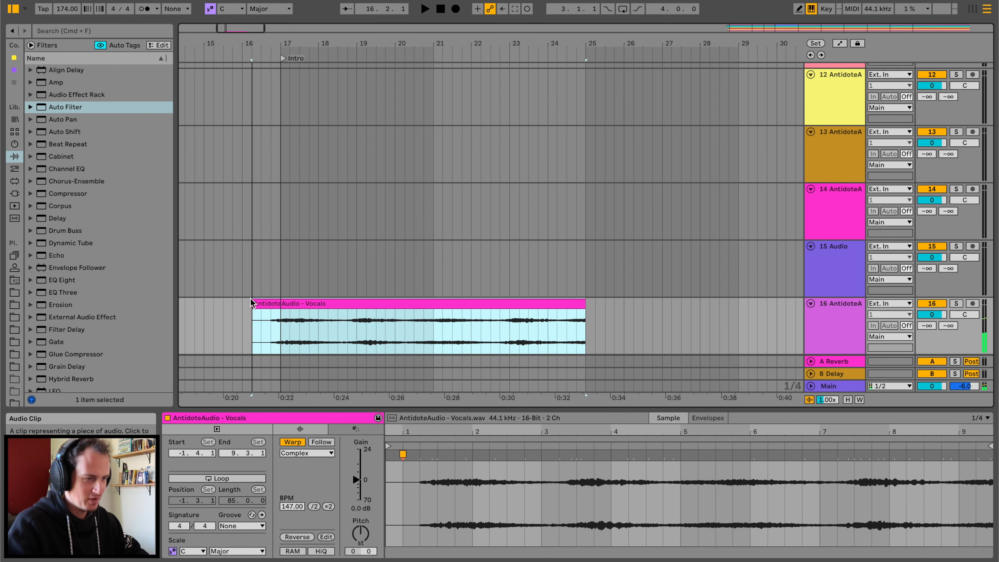
# Solo and play the Synths 2 track, and copy its section between the Verse and Break locators
pyautogui.moveTo(336, 45); pyautogui.dragTo(336, 16)
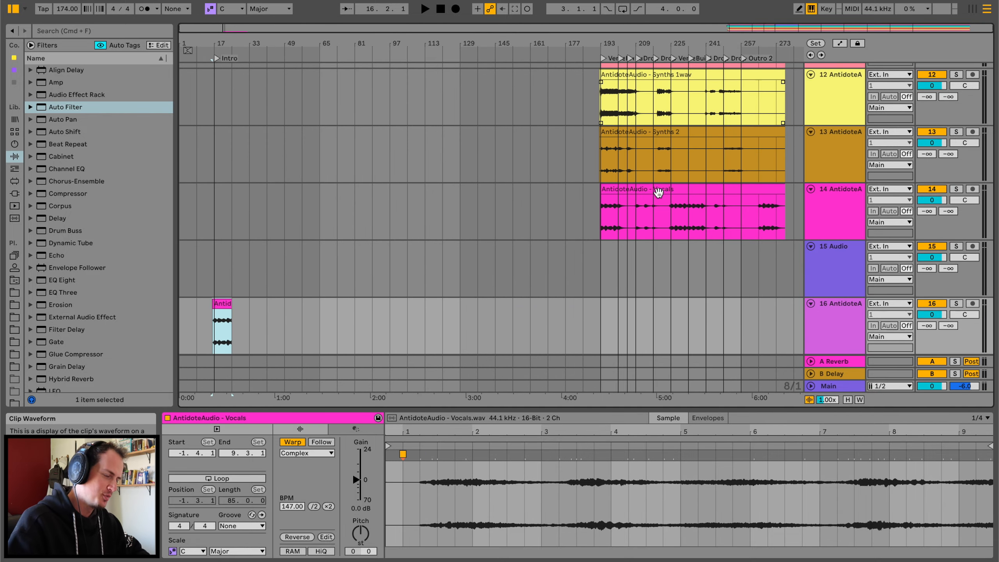
pyautogui.scroll(15, 657, 192)
pyautogui.scroll(-15, 722, 202)
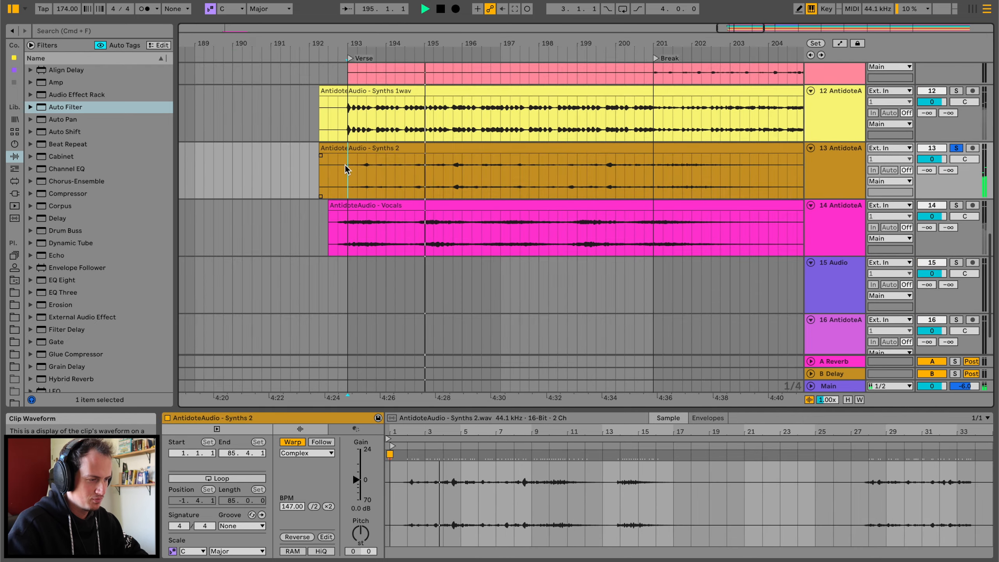
pyautogui.moveTo(346, 168); pyautogui.dragTo(653, 172)
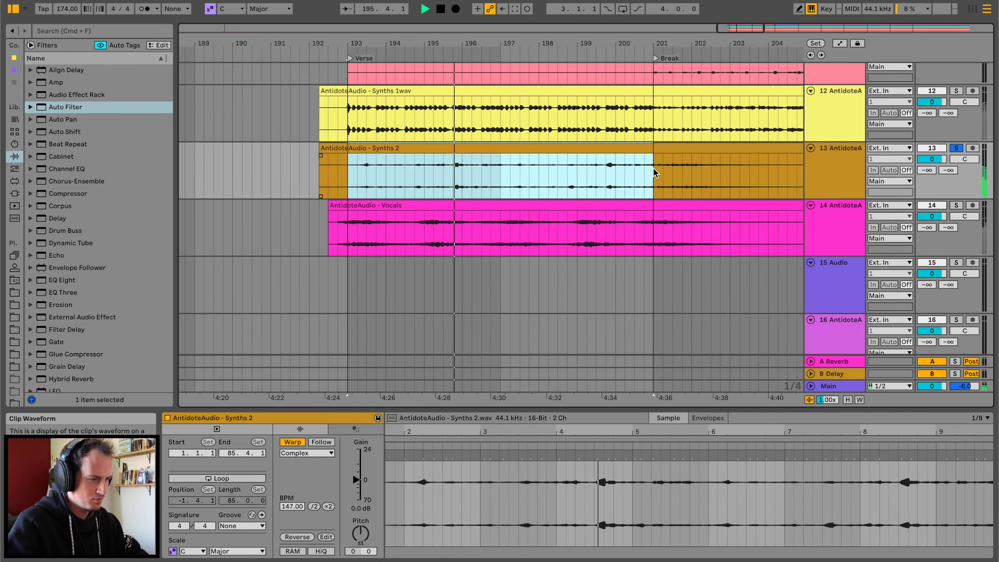
# Paste the copied Synths 2 section at the Intro locator on track 15, above the pasted vocals
pyautogui.moveTo(575, 43); pyautogui.dragTo(575, 8)
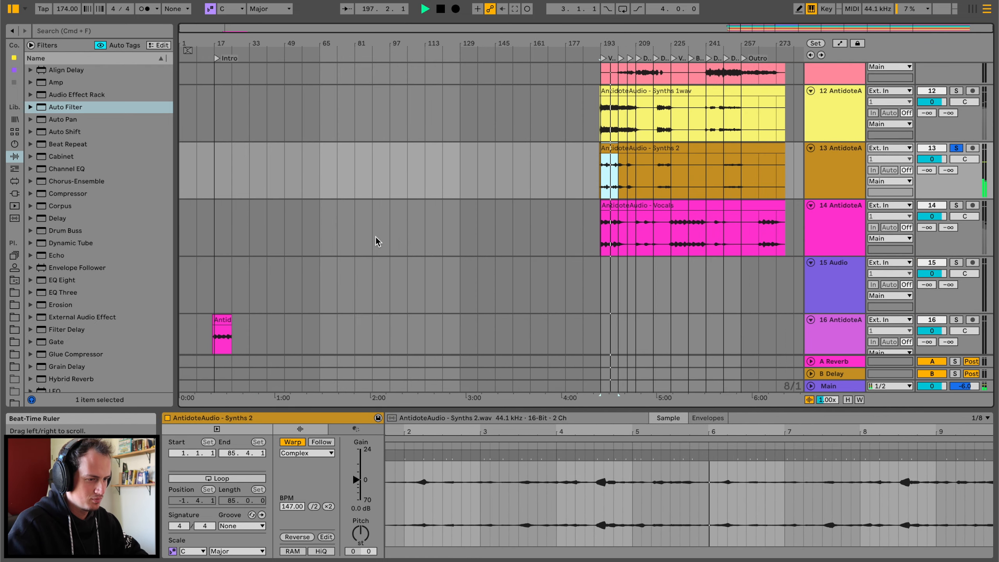
pyautogui.scroll(-1, 375, 236)
pyautogui.click(225, 272)
pyautogui.click(217, 267)
pyautogui.press('super+v')
# Turn off solo on the original Synths 2 track and play the new intro from bar 17
pyautogui.press('space')
pyautogui.press('space')
pyautogui.moveTo(203, 43); pyautogui.dragTo(203, 95)
pyautogui.press('space')
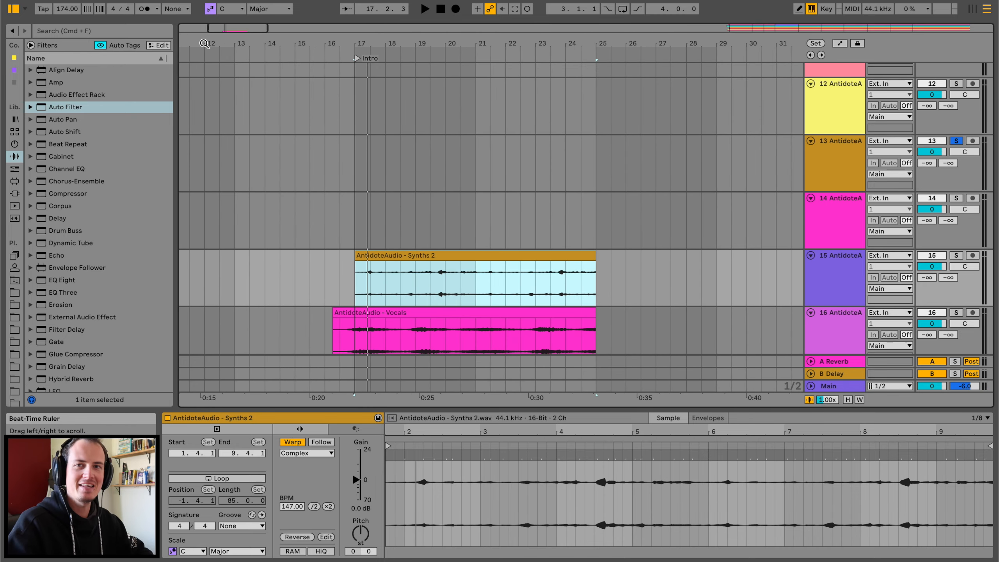
pyautogui.press('space')
pyautogui.press('space')
pyautogui.click(955, 140)
pyautogui.press('space')
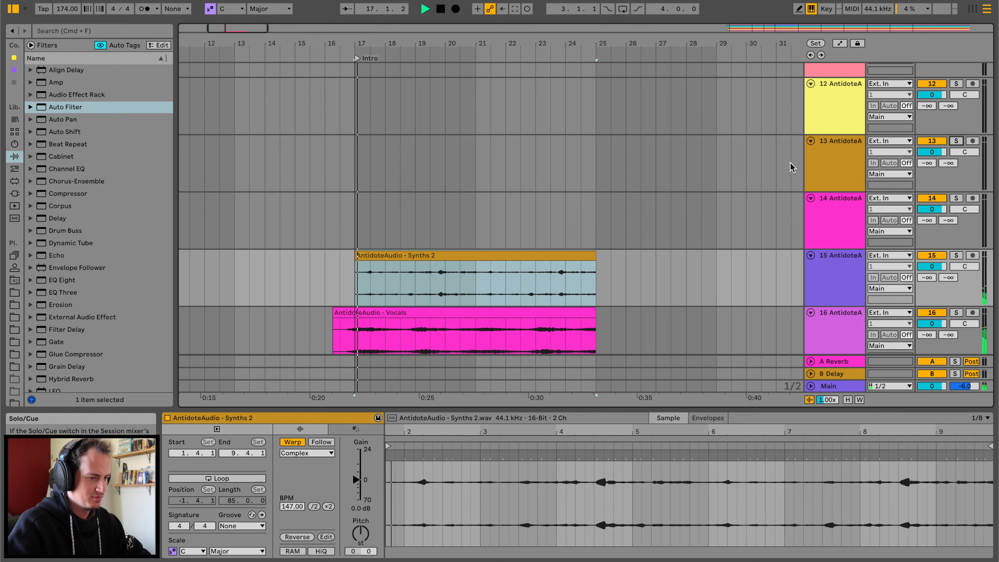
# Insert a new audio track below the pasted vocals on track 16
pyautogui.scroll(-1, 433, 213)
pyautogui.press('Down')
pyautogui.press('super+t')
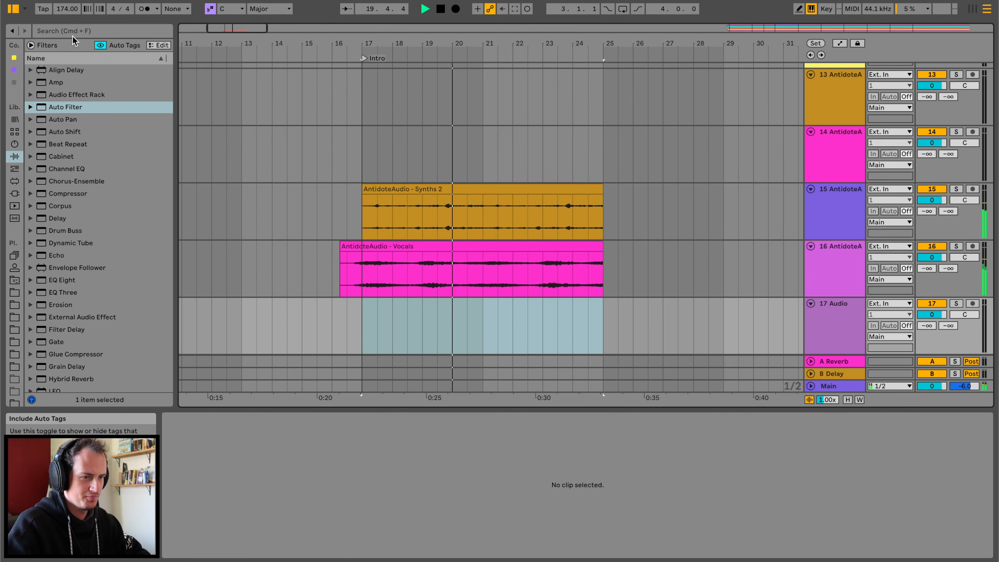
# Search the sample folder for "cym" and place Drive_174 - Drums_Cymbals.wav from the Equilibrium Drive kit at bar 17 on track 17
pyautogui.click(21, 290)
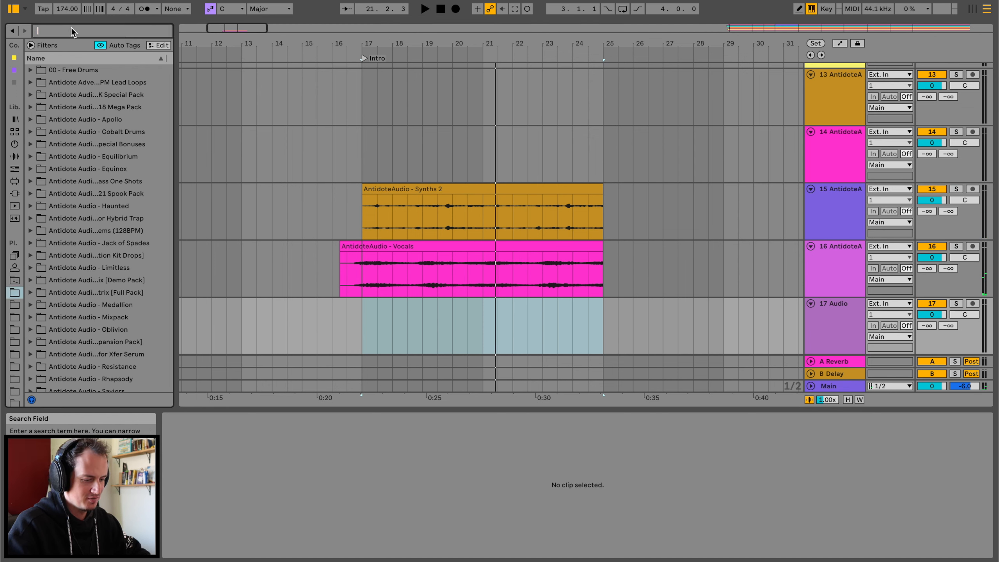
pyautogui.write('cym')
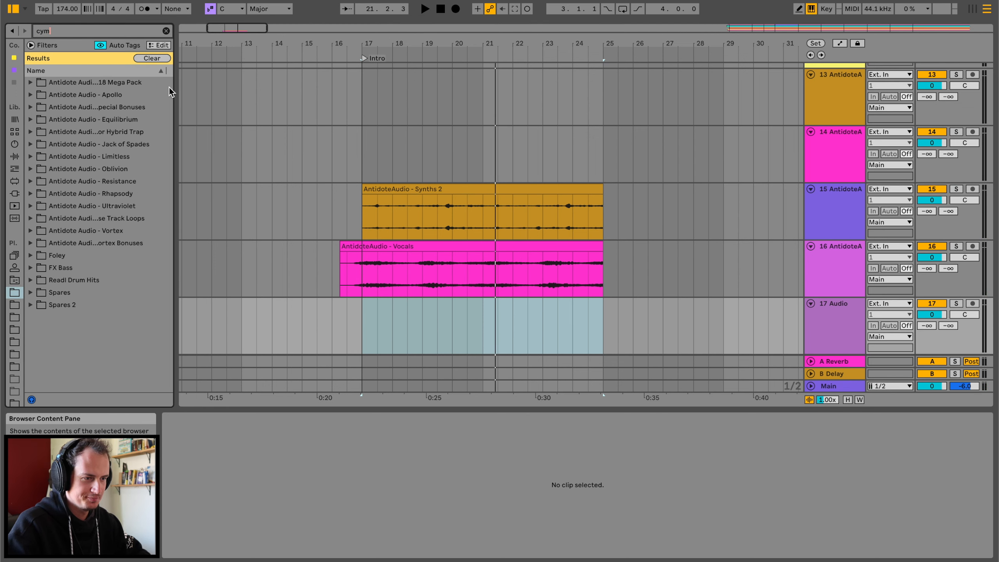
pyautogui.moveTo(235, 90); pyautogui.dragTo(250, 90)
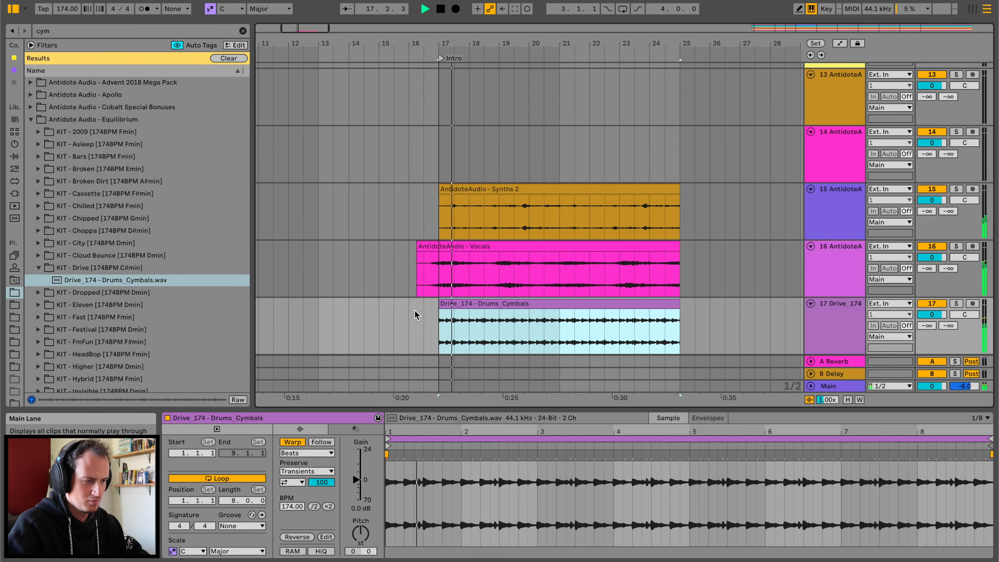
# Set the Drive_174 cymbals clip's Beats warping to preserve 1/8 divisions with a transient envelope of 20
pyautogui.click(413, 310)
pyautogui.click(443, 305)
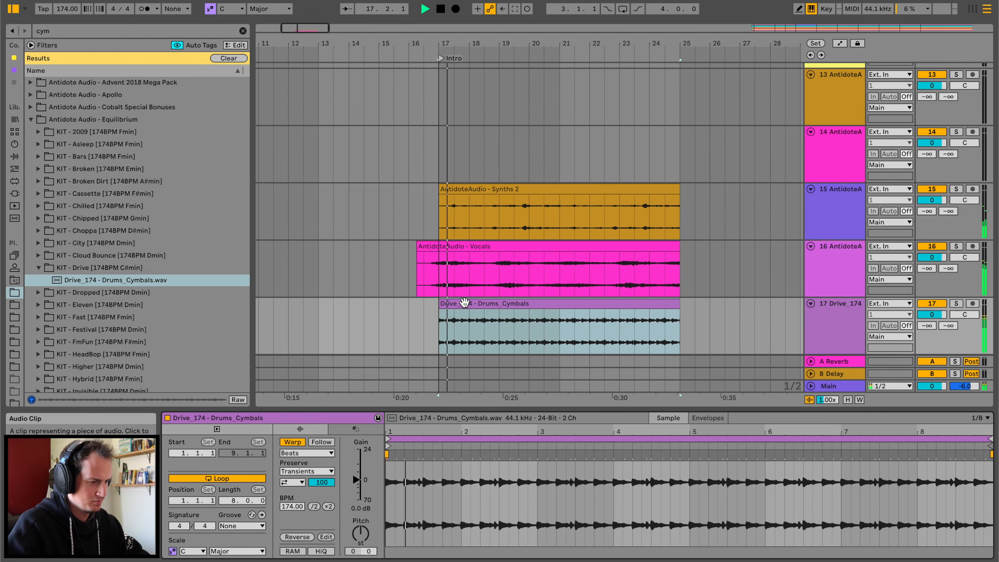
pyautogui.click(299, 483)
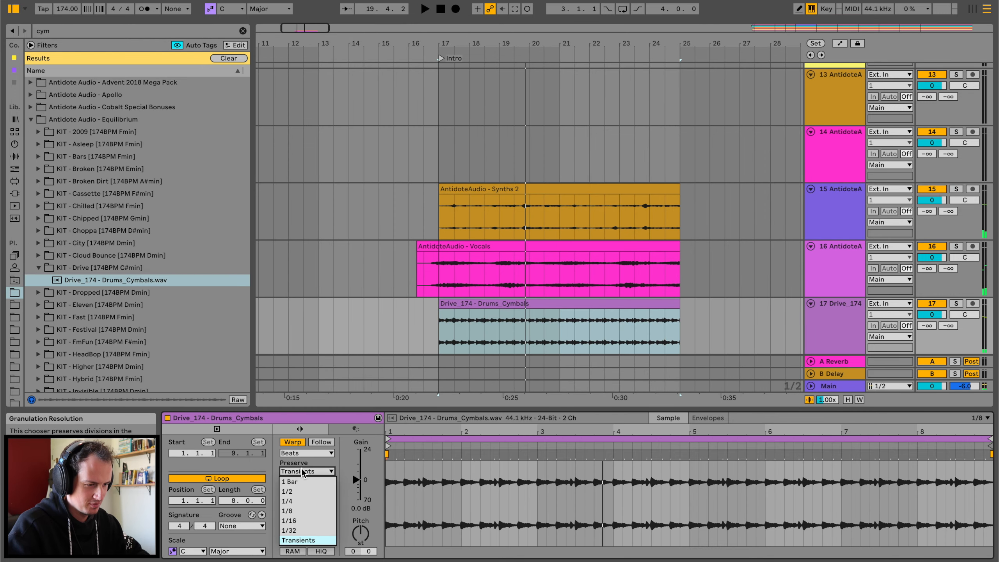
pyautogui.click(288, 511)
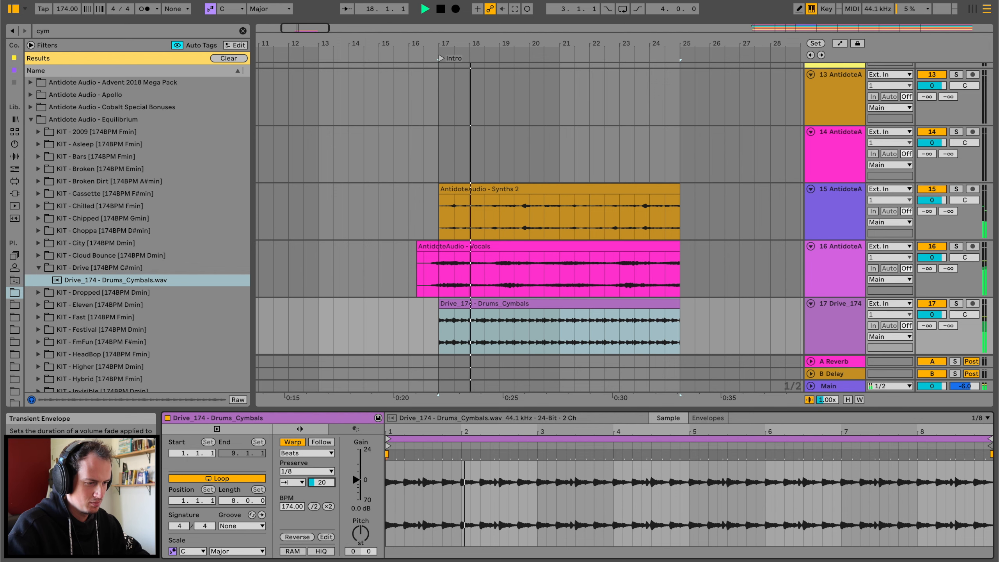
# Add EQ Eight to the cymbals track with a low cut at 2.78 kHz and Q 0.49, and play from bar 17
pyautogui.click(14, 156)
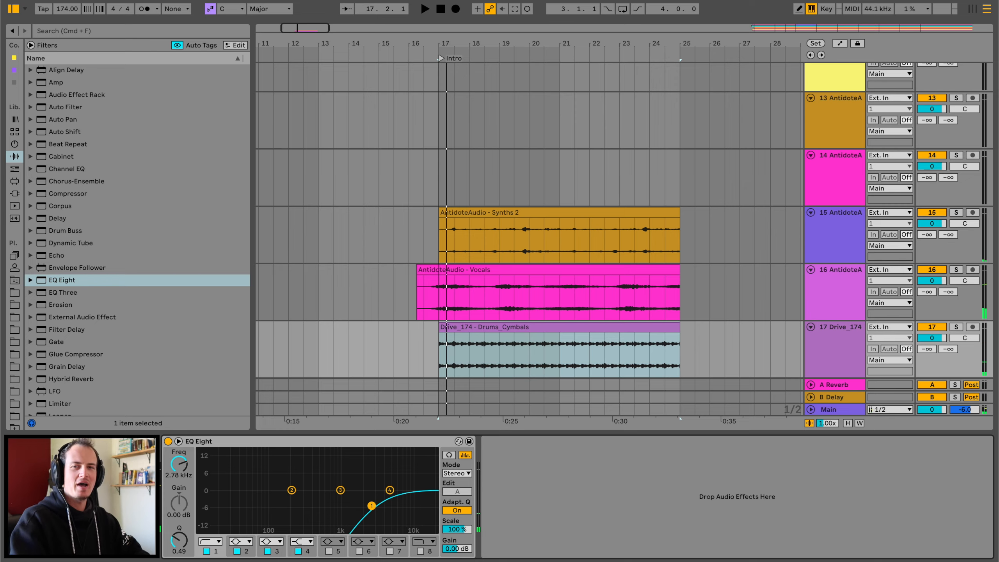
pyautogui.moveTo(466, 43); pyautogui.dragTo(466, 24)
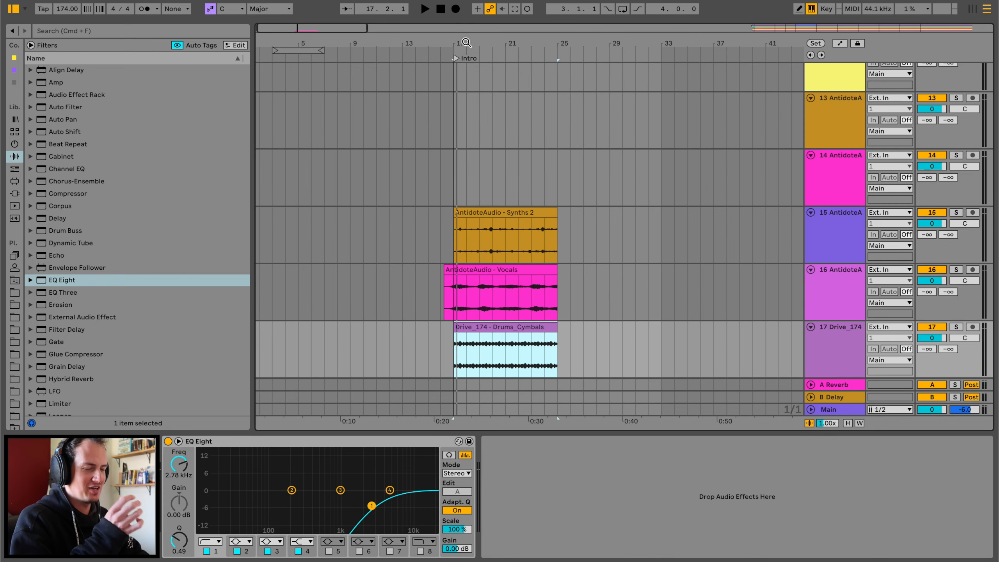
pyautogui.click(452, 235)
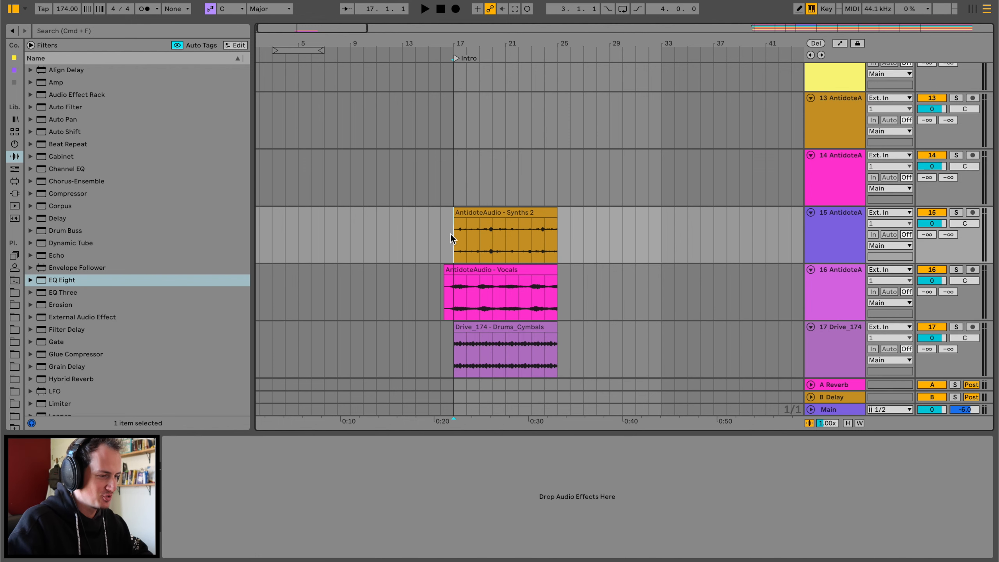
pyautogui.press('space')
# Insert two audio tracks below the original vocals track 14 and rename the first one EMPTY
pyautogui.scroll(-2, 682, 243)
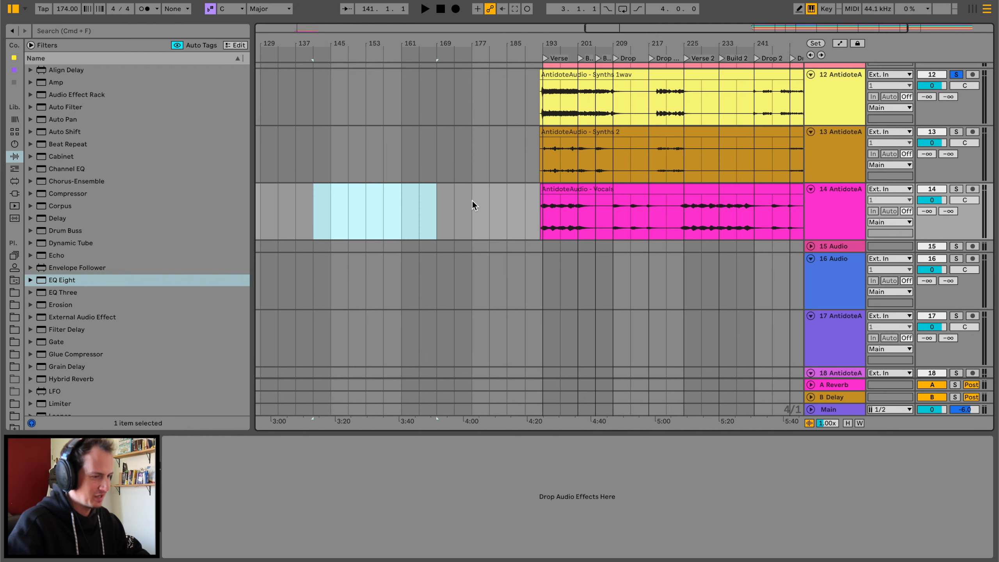
pyautogui.click(342, 195)
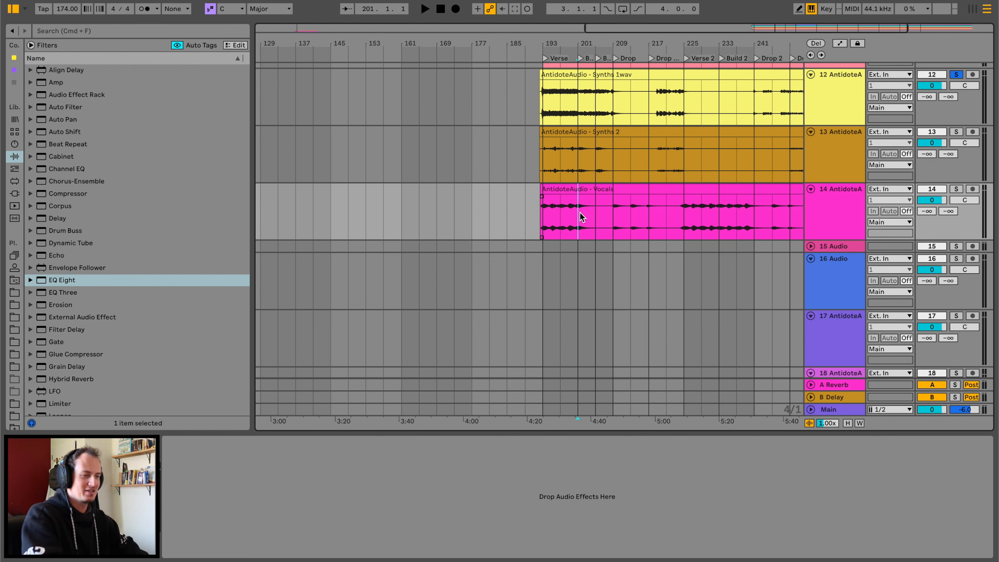
pyautogui.click(845, 247)
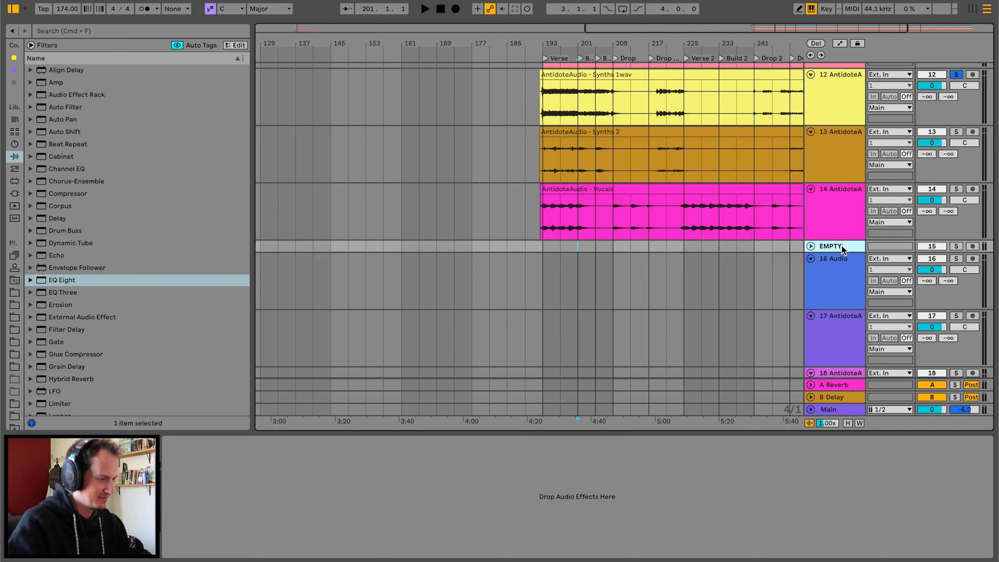
pyautogui.click(834, 256)
# Paste the eight-bar Synths 1 section at the Intro locator on track 16 and solo that track for playback
pyautogui.hscroll(-15, 595, 255)
pyautogui.scroll(-1, 595, 254)
pyautogui.click(323, 238)
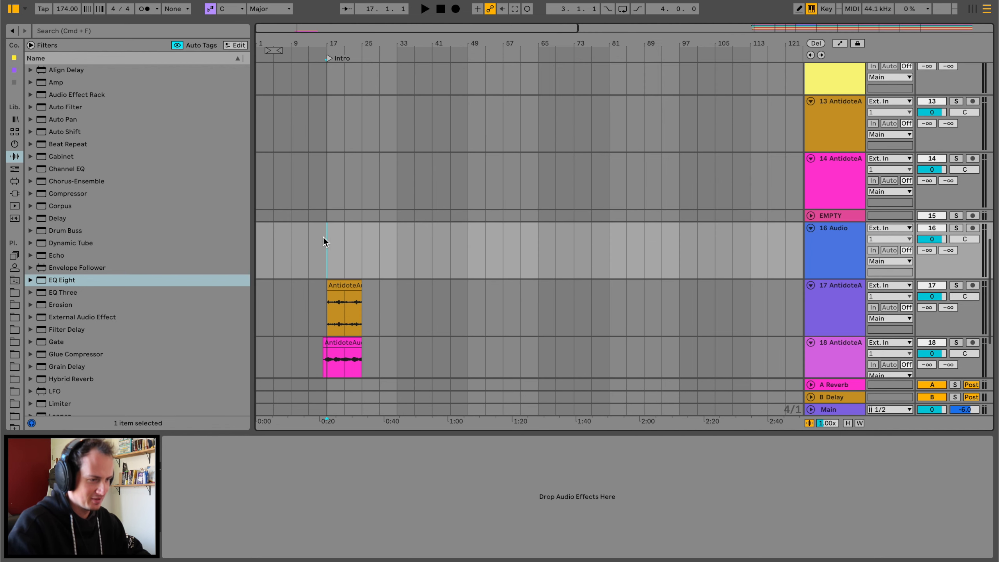
pyautogui.scroll(8, 324, 238)
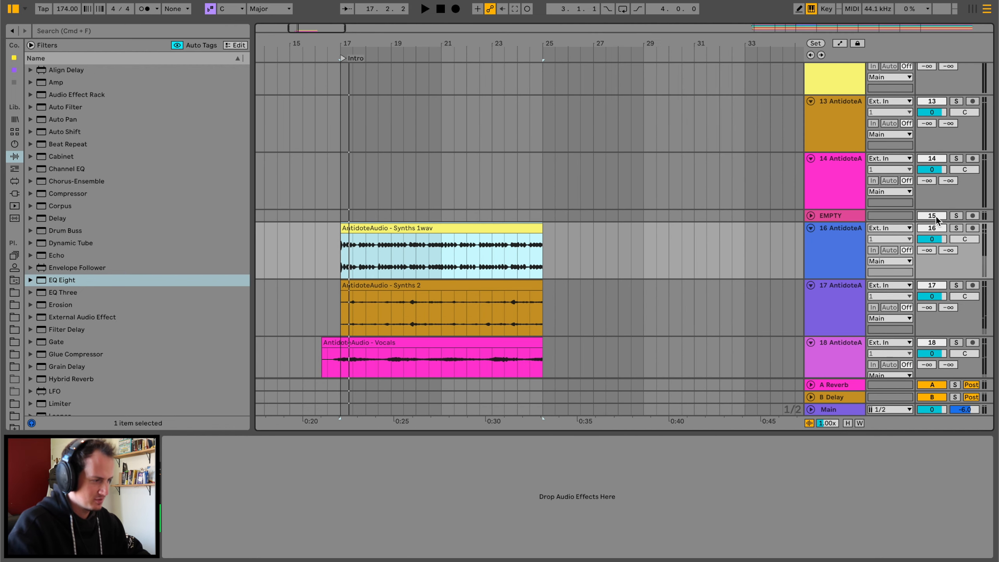
pyautogui.click(955, 229)
pyautogui.press('space')
# Add EQ Eight to track 16 and set band 1 to a low cut at 337 Hz with Q 0.58
pyautogui.moveTo(62, 280); pyautogui.dragTo(268, 279)
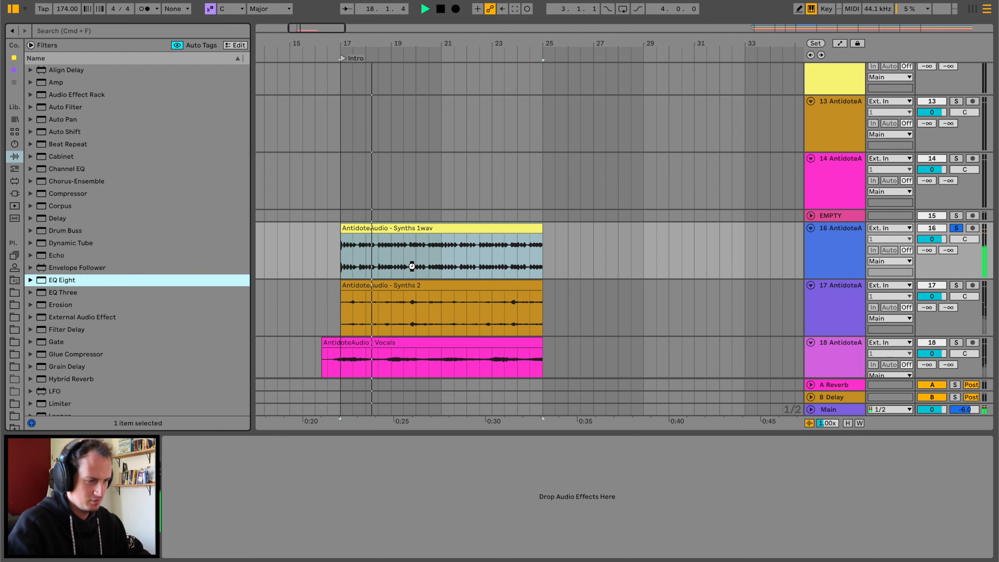
pyautogui.moveTo(411, 267); pyautogui.dragTo(411, 267)
pyautogui.click(211, 542)
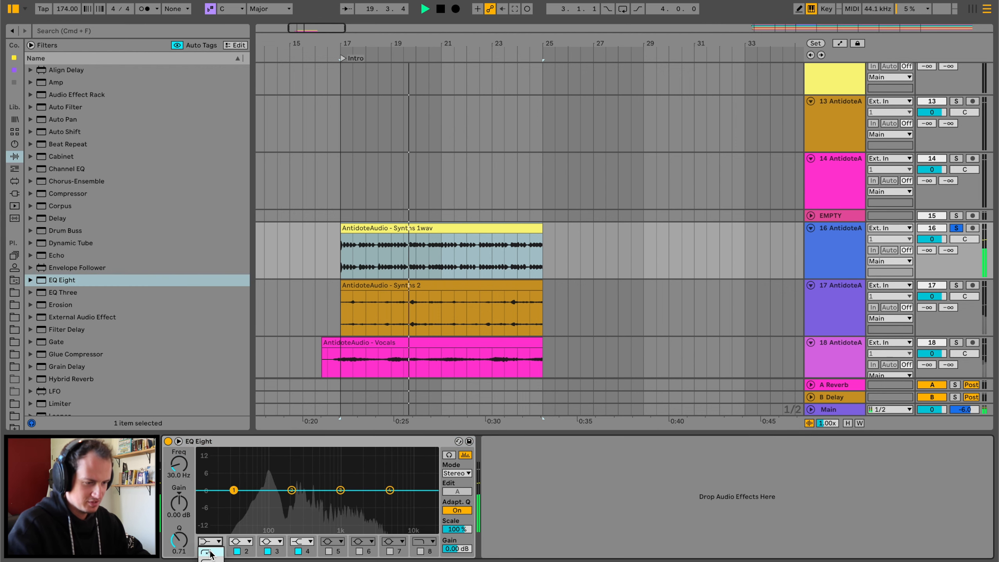
pyautogui.click(210, 554)
pyautogui.moveTo(182, 483); pyautogui.dragTo(185, 477)
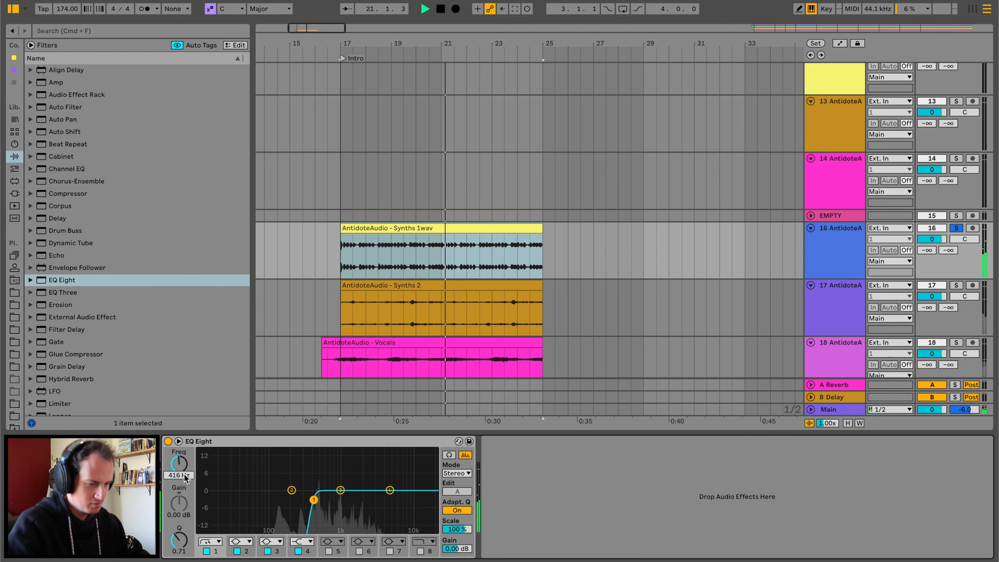
pyautogui.moveTo(313, 500); pyautogui.dragTo(307, 503)
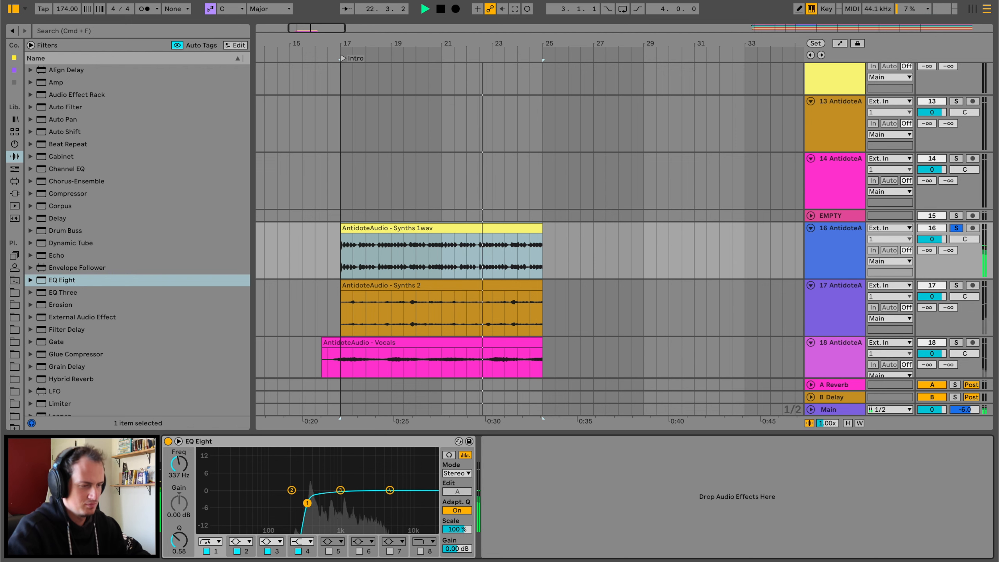
# Try transposing the pasted Synths 1 clip up 12 semitones and turn off solo on track 16
pyautogui.click(376, 228)
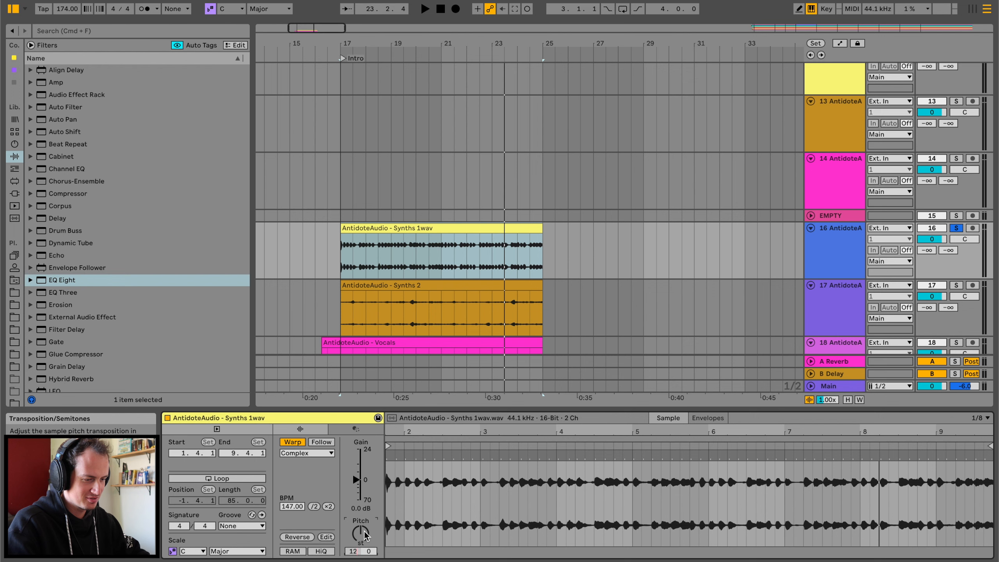
pyautogui.write('12')
pyautogui.press('Return')
pyautogui.press('space')
pyautogui.click(959, 228)
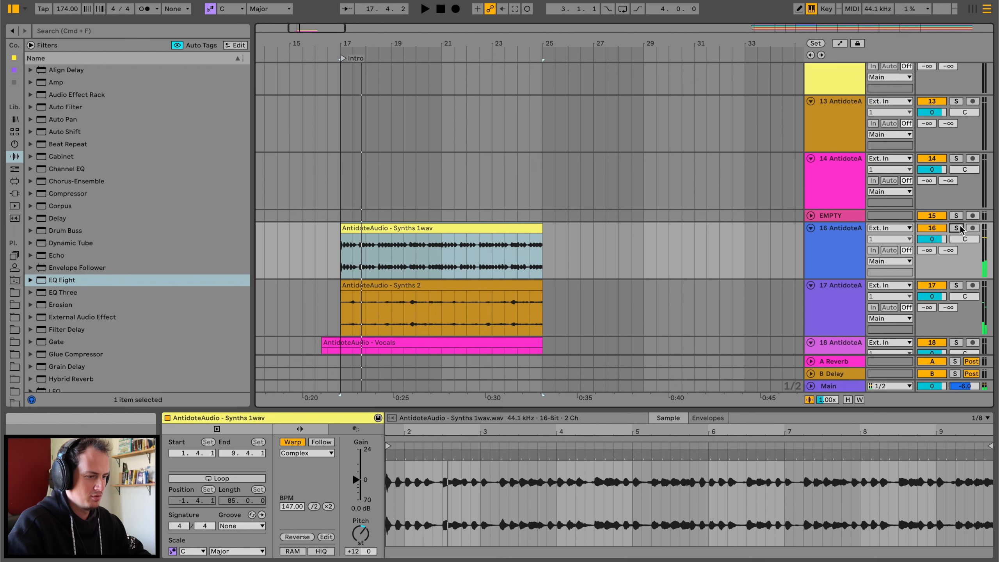
# Try the Synths 1 clip at -12 semitones, reset its transposition to 0 and replay the intro
pyautogui.click(354, 532)
pyautogui.write('-')
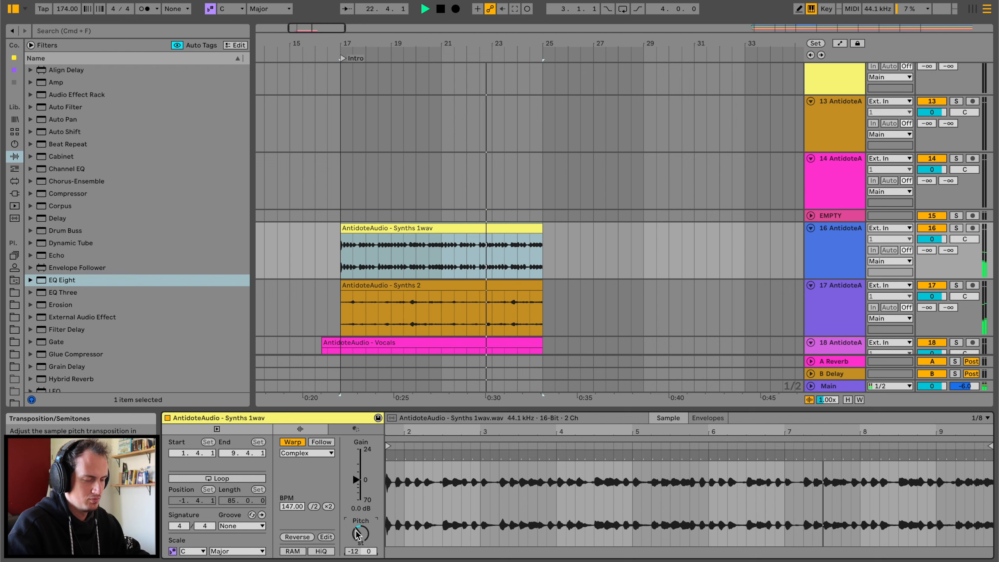
pyautogui.doubleClick(356, 534)
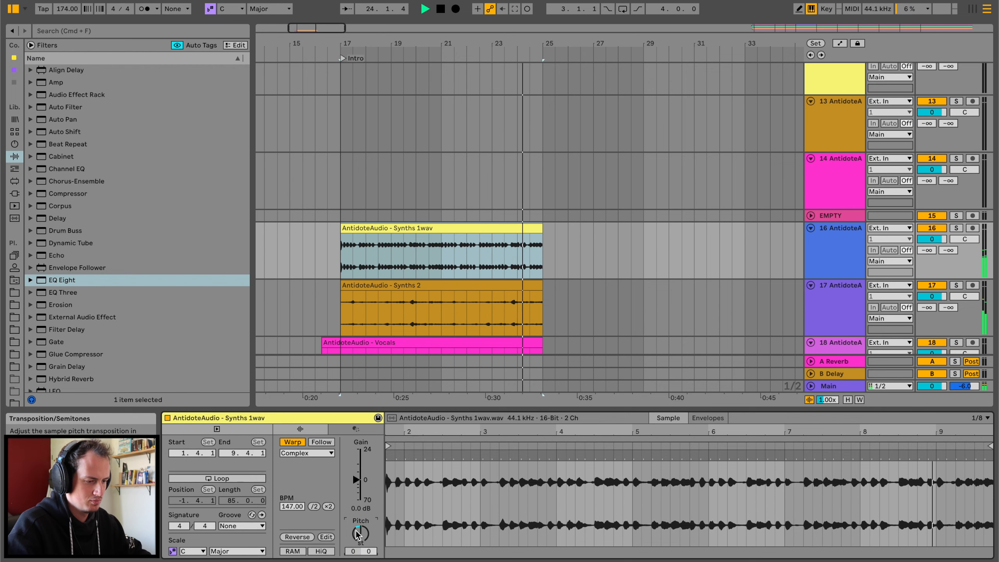
pyautogui.press('space')
pyautogui.click(343, 256)
pyautogui.press('space')
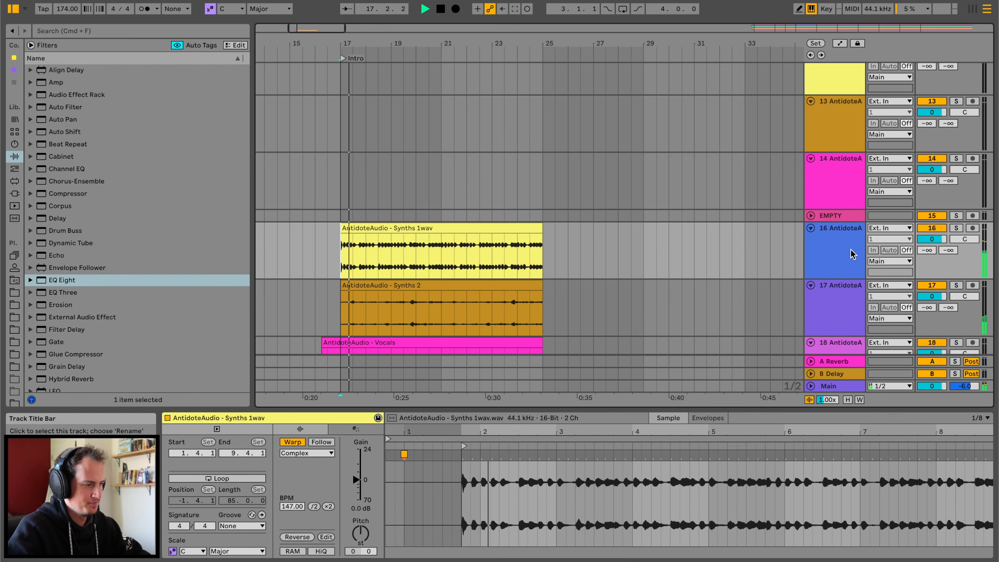
# Lower the volume of the Synths 1 track 16 to -3.0 dB
pyautogui.click(851, 254)
pyautogui.moveTo(932, 239); pyautogui.dragTo(933, 246)
pyautogui.scroll(-5, 676, 268)
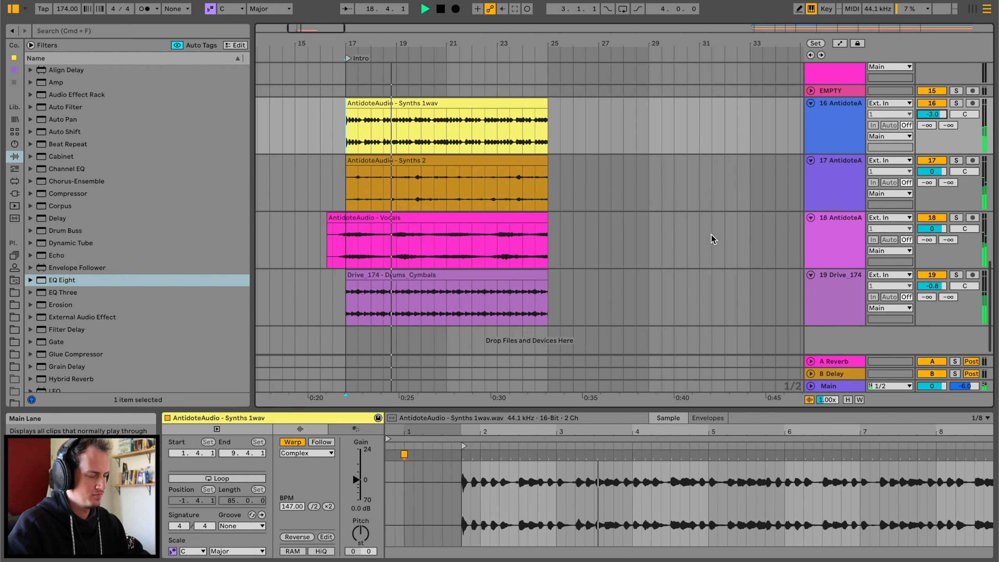
# Insert a MIDI track below the pasted Synths 2 track and load Serum on it with the [CHORD] Love preset
pyautogui.click(825, 180)
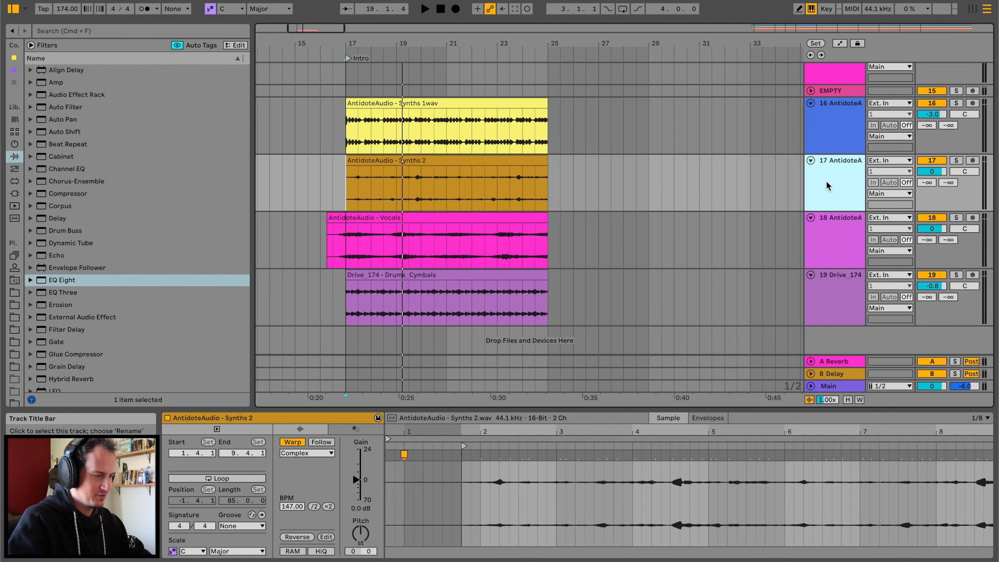
pyautogui.press('super+shift+t')
pyautogui.click(15, 193)
pyautogui.click(77, 29)
pyautogui.write('serum')
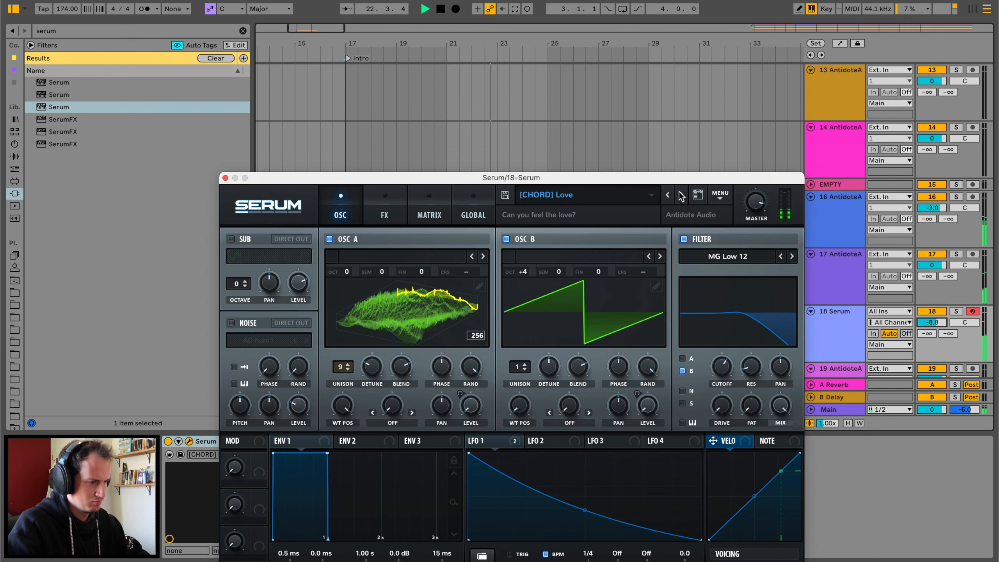
pyautogui.click(224, 178)
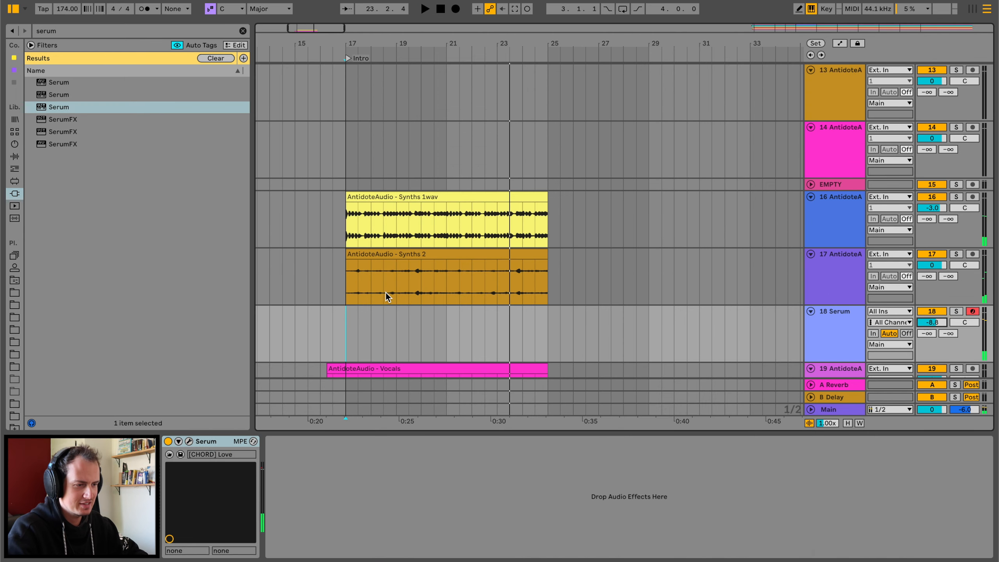
# Add EQ Eight after Serum and set band 1 to a low cut at 323 Hz with Q about 0.35
pyautogui.click(310, 320)
pyautogui.click(15, 156)
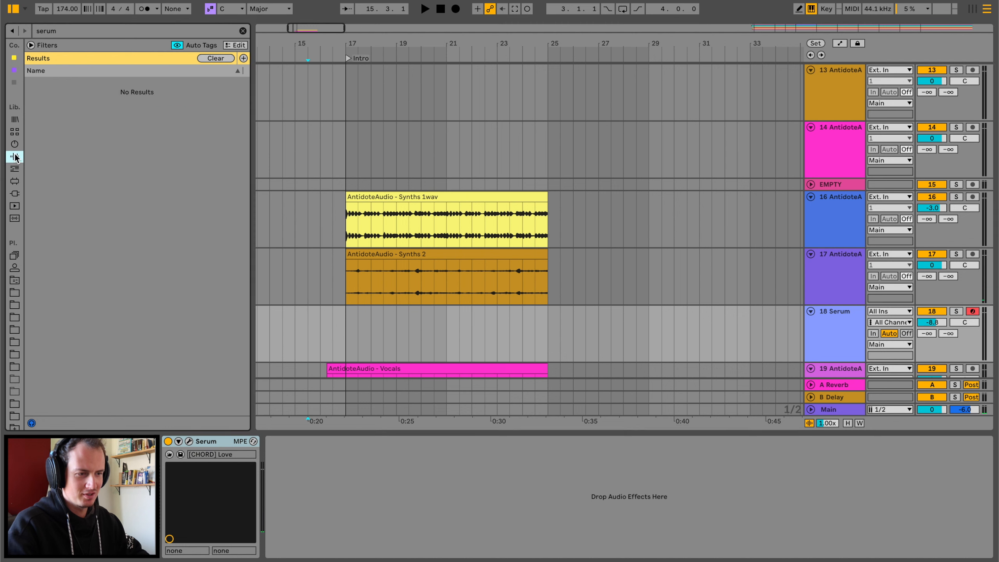
pyautogui.click(243, 31)
pyautogui.moveTo(64, 283); pyautogui.dragTo(379, 330)
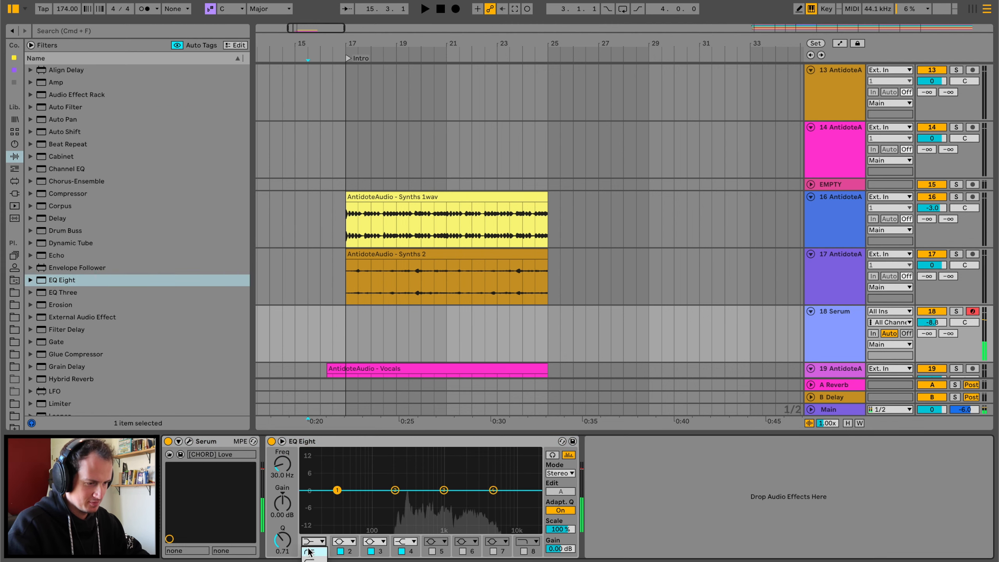
pyautogui.moveTo(378, 500); pyautogui.dragTo(406, 505)
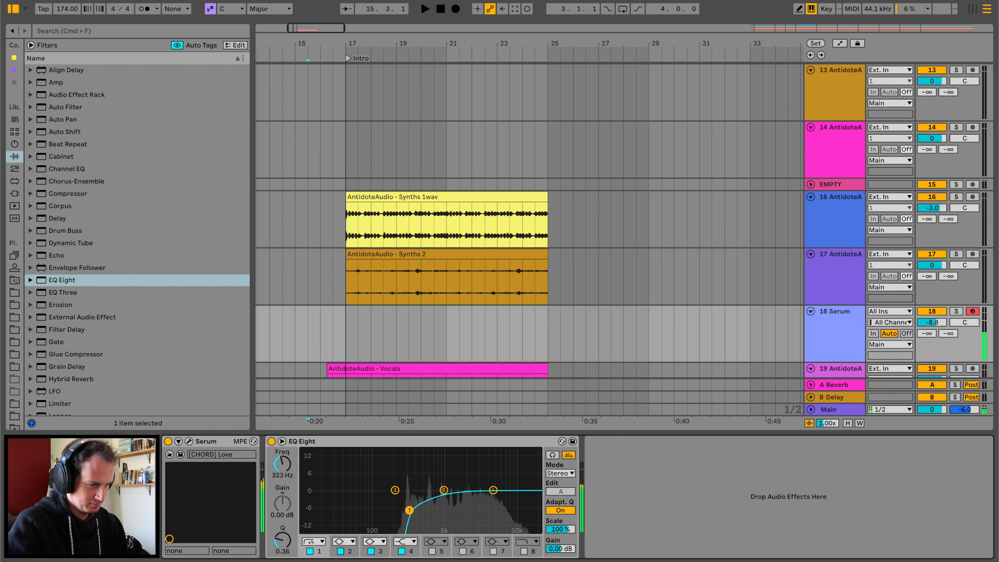
# Perform Serum notes over the intro playback and capture them as an eight-bar MIDI clip at bar 17 on track 18
pyautogui.click(330, 348)
pyautogui.press('space')
pyautogui.scroll(-5, 535, 310)
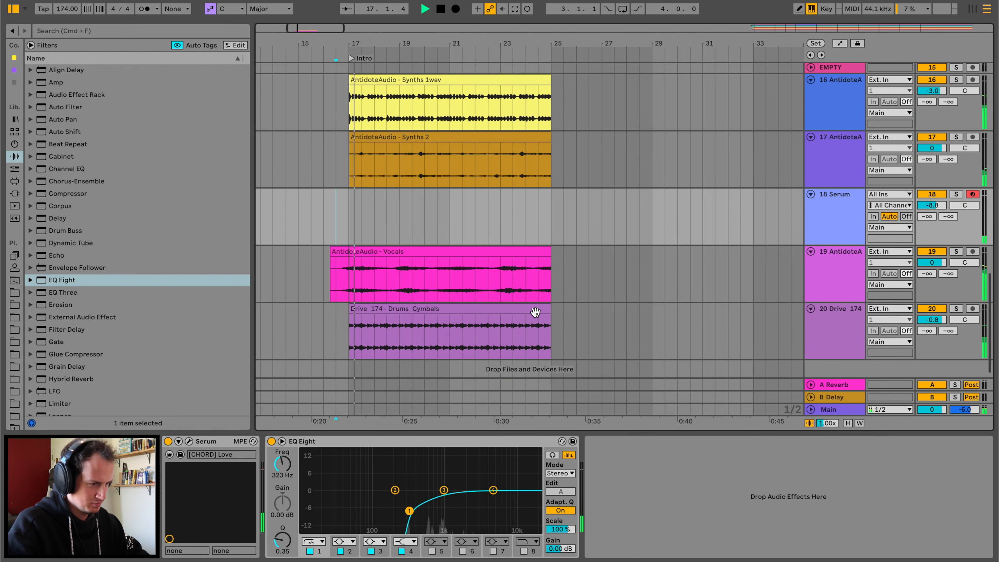
pyautogui.press('space')
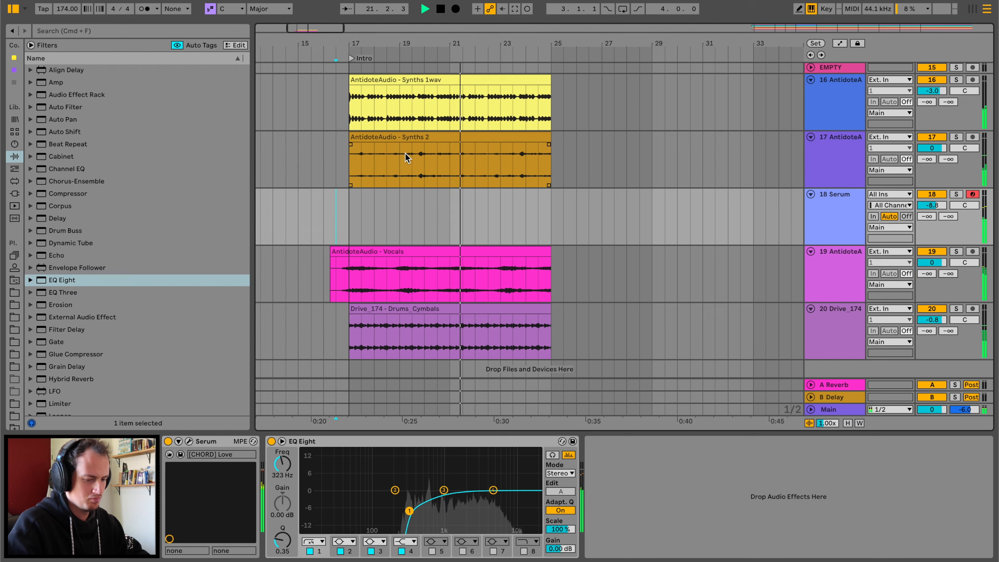
pyautogui.click(515, 10)
pyautogui.click(521, 189)
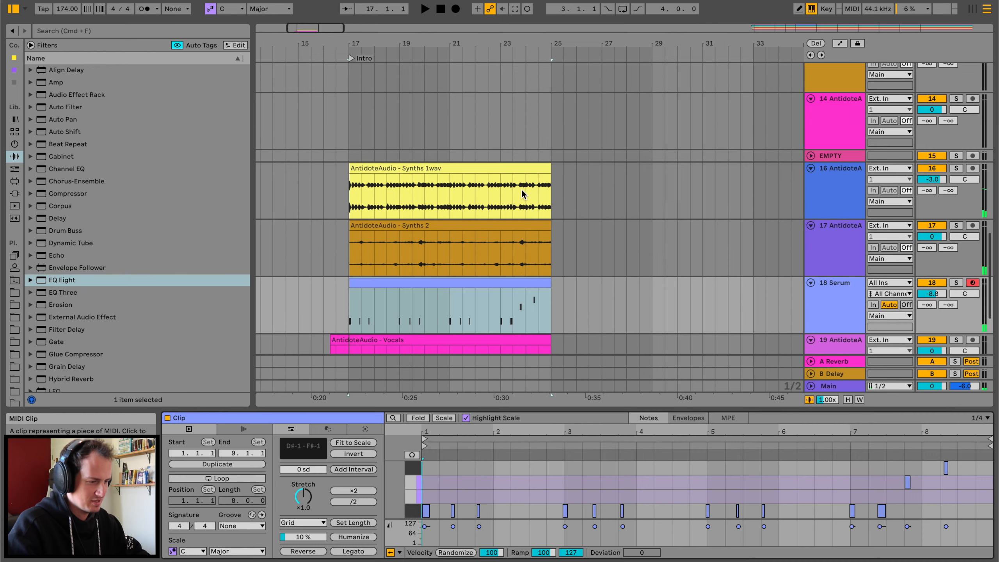
# Enlarge the note editor, quantize all notes in the captured Serum clip and play them back
pyautogui.moveTo(563, 410); pyautogui.dragTo(558, 218)
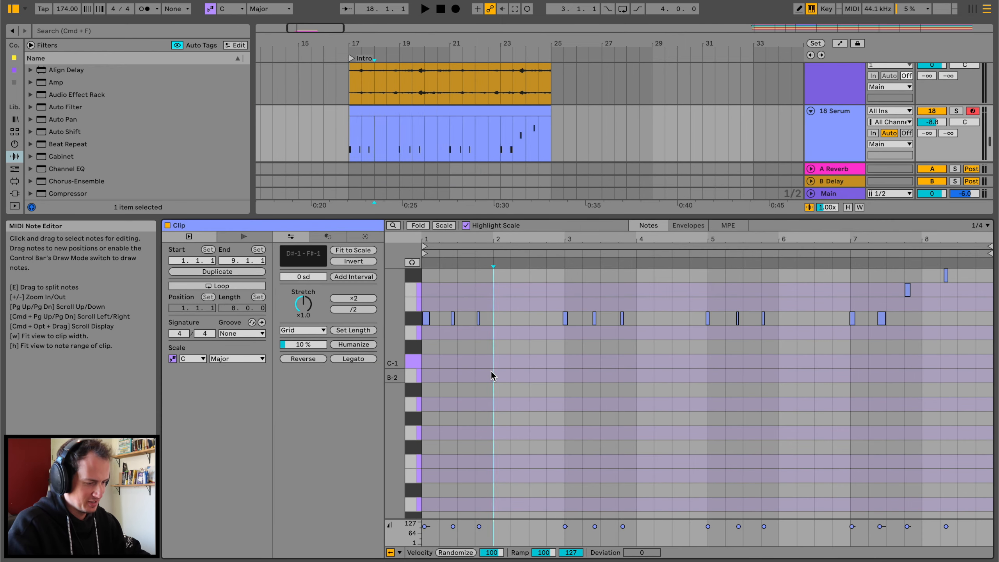
pyautogui.press('super+a')
pyautogui.press('+')
pyautogui.press('space')
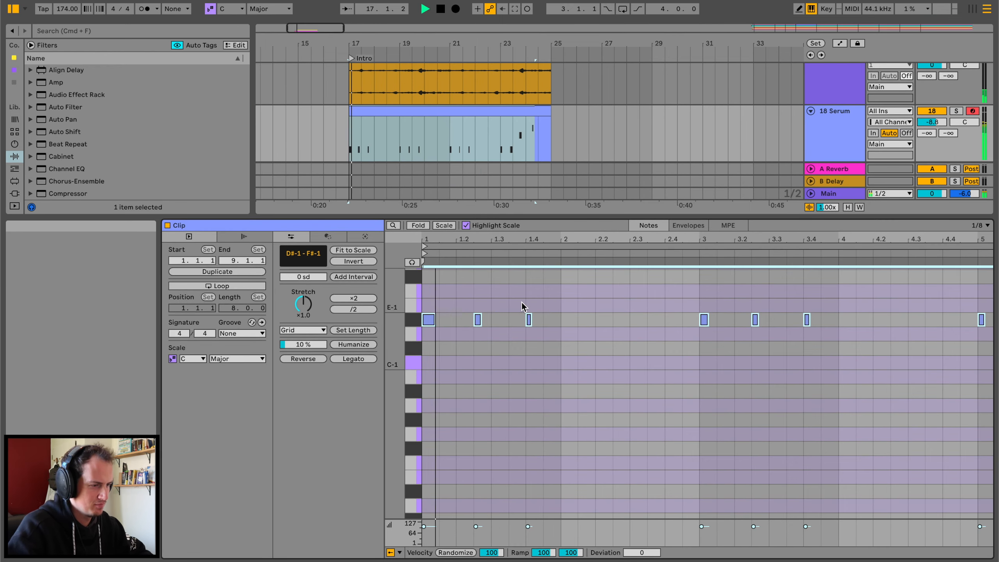
pyautogui.click(634, 329)
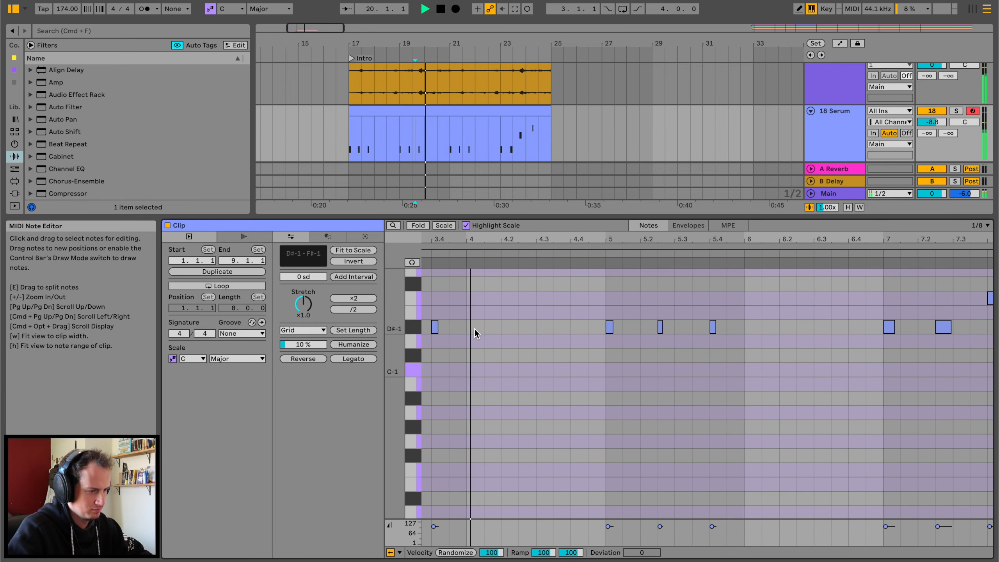
pyautogui.press('space')
# Set the scale to D#/Eb Minor and play the Serum clip from the start of the intro
pyautogui.click(241, 8)
pyautogui.click(241, 53)
pyautogui.click(270, 9)
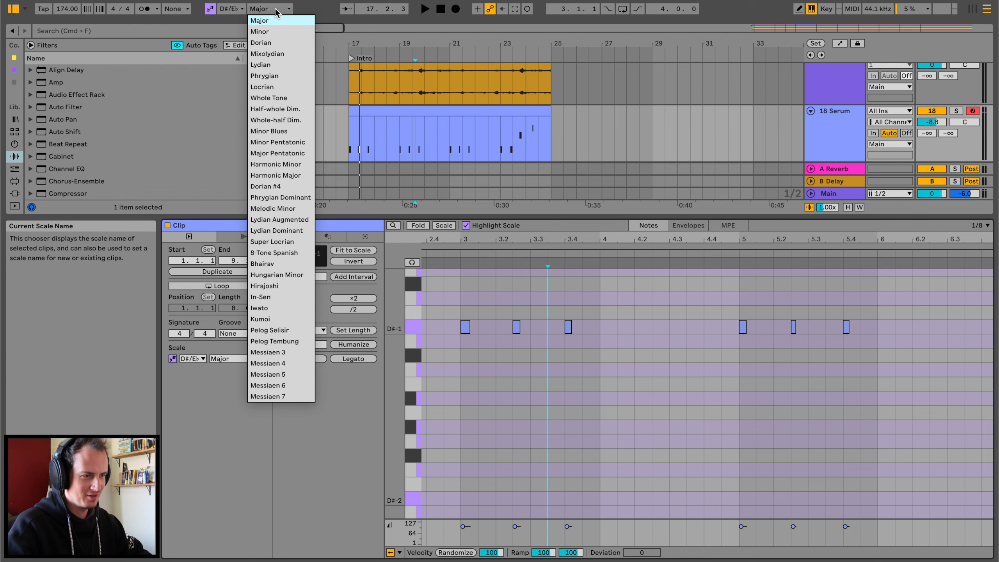
pyautogui.click(260, 32)
pyautogui.press('space')
pyautogui.hscroll(-6, 499, 331)
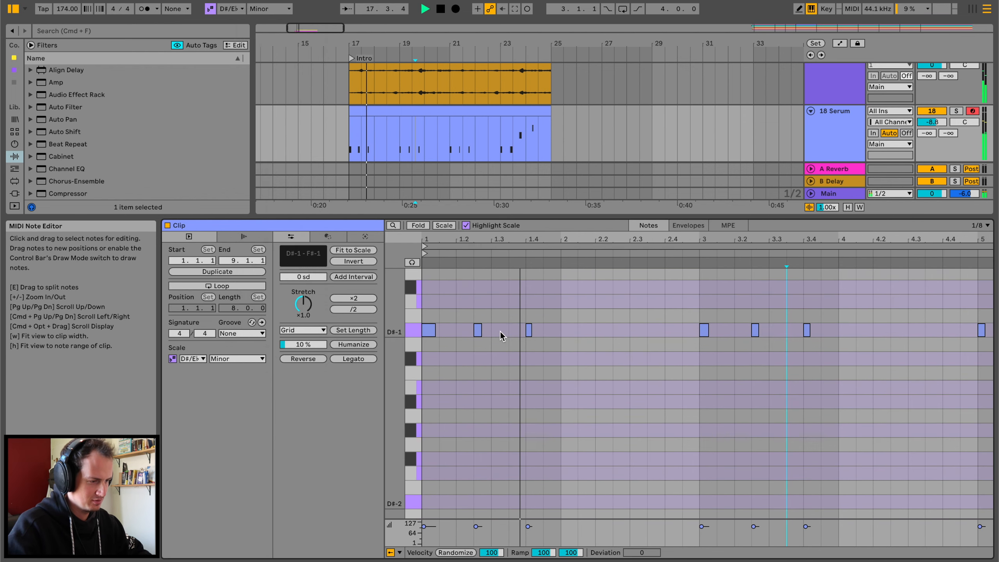
# Raise the second note of bar 5 in the Serum clip to F#-1 and play back the phrase
pyautogui.scroll(1, 499, 331)
pyautogui.hscroll(2, 499, 331)
pyautogui.hscroll(4, 499, 331)
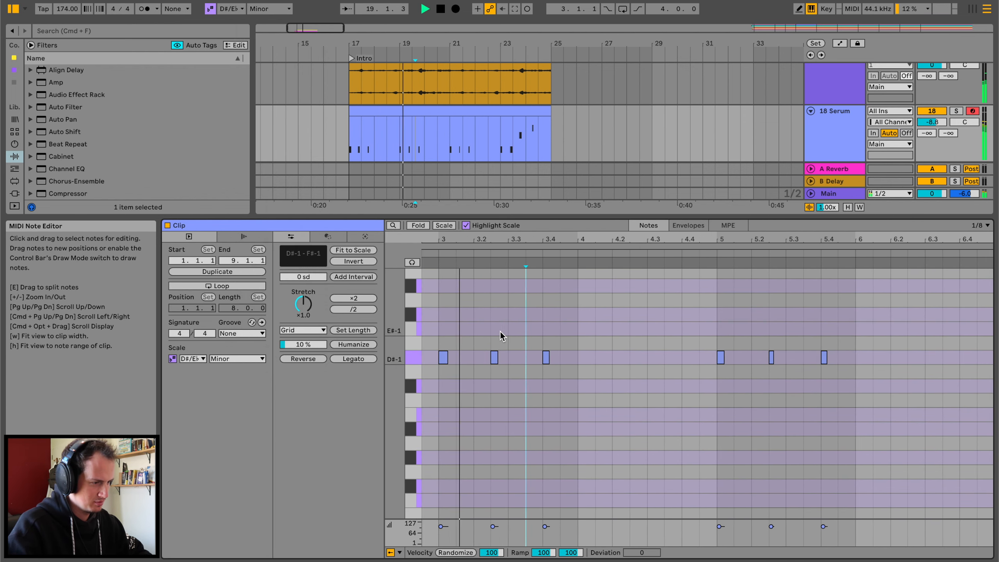
pyautogui.moveTo(704, 239); pyautogui.dragTo(704, 204)
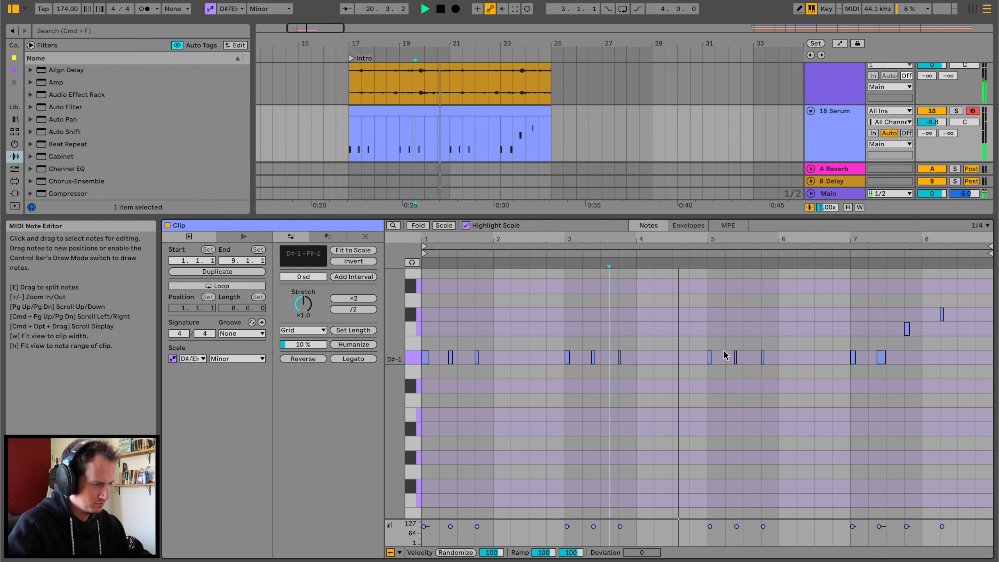
pyautogui.moveTo(724, 350); pyautogui.dragTo(756, 378)
pyautogui.press('Up')
pyautogui.press('Up')
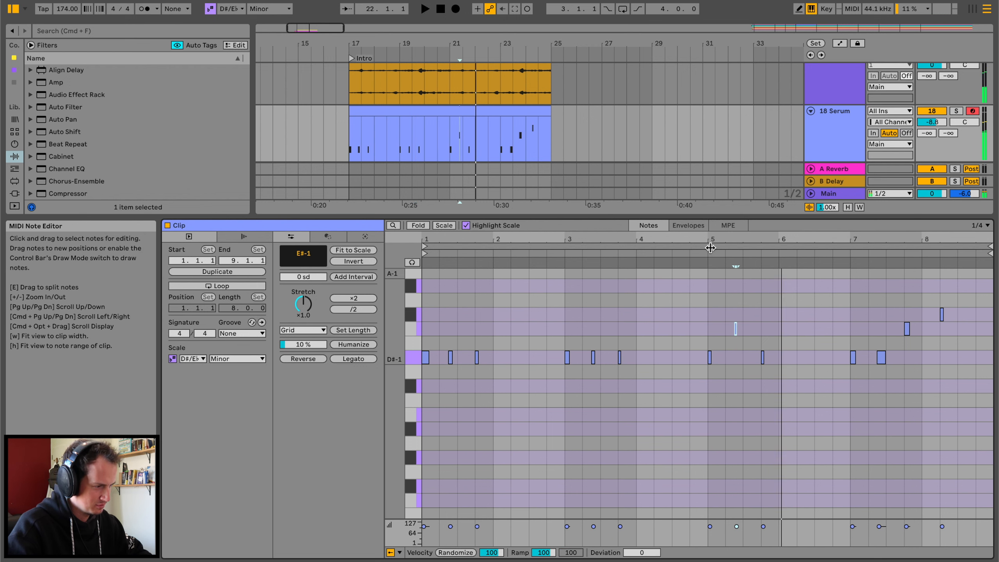
pyautogui.click(699, 251)
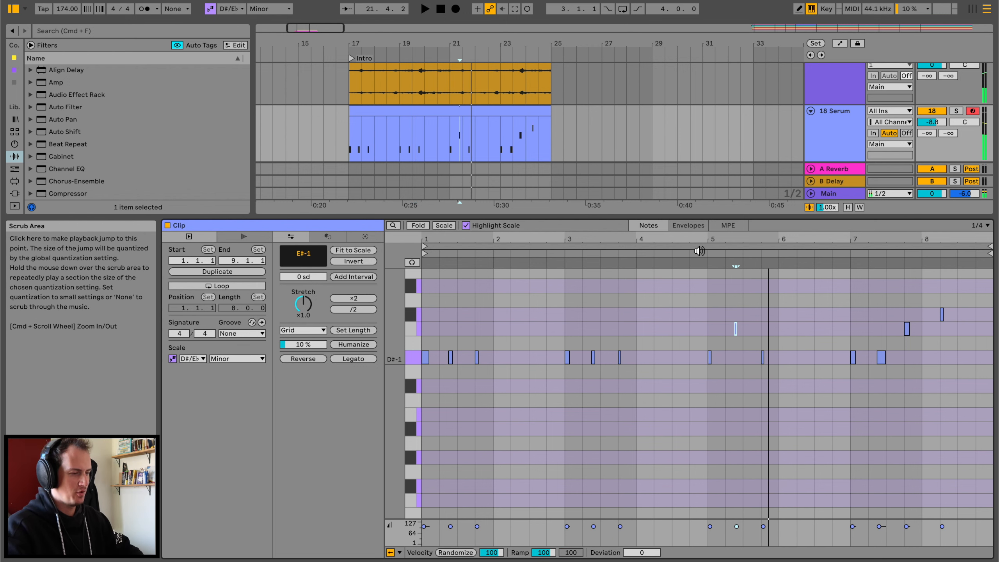
pyautogui.press('Up')
pyautogui.click(699, 251)
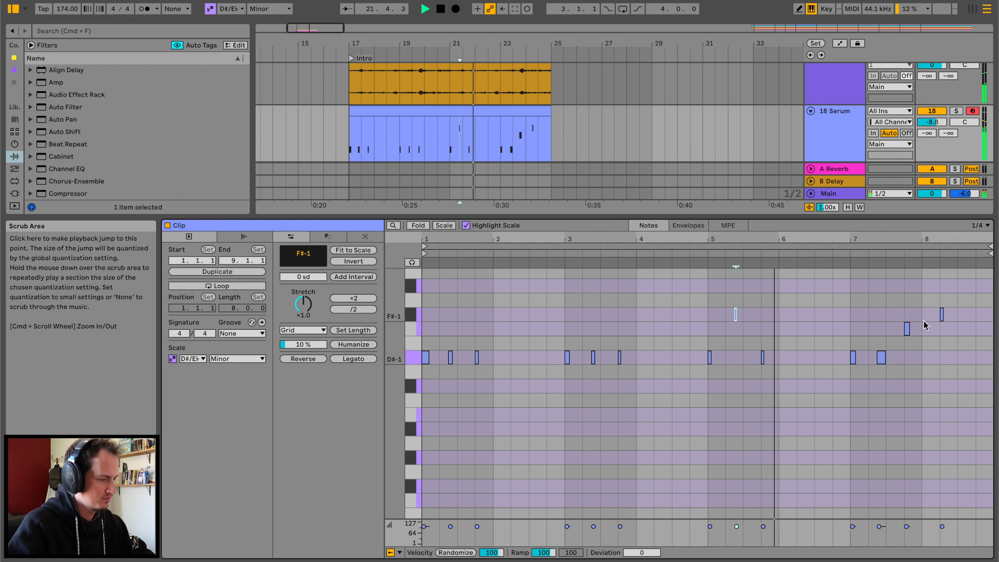
# Raise the first two notes of bar 7 to A#-1 and play that part of the clip
pyautogui.moveTo(835, 355); pyautogui.dragTo(923, 353)
pyautogui.press('Up')
pyautogui.press('Up')
pyautogui.press('Up')
pyautogui.press('Up')
pyautogui.press('Up')
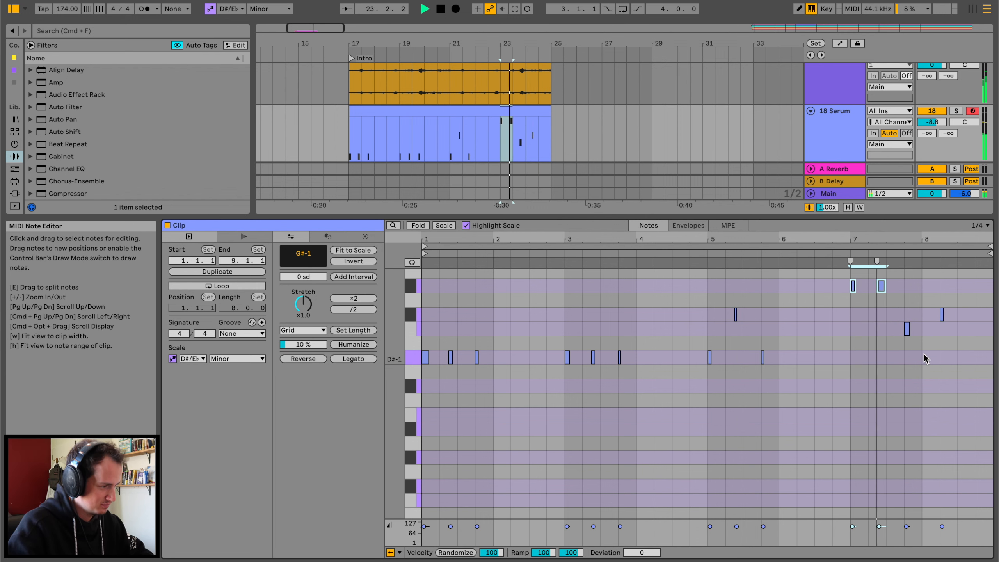
pyautogui.press('Up')
pyautogui.press('Up')
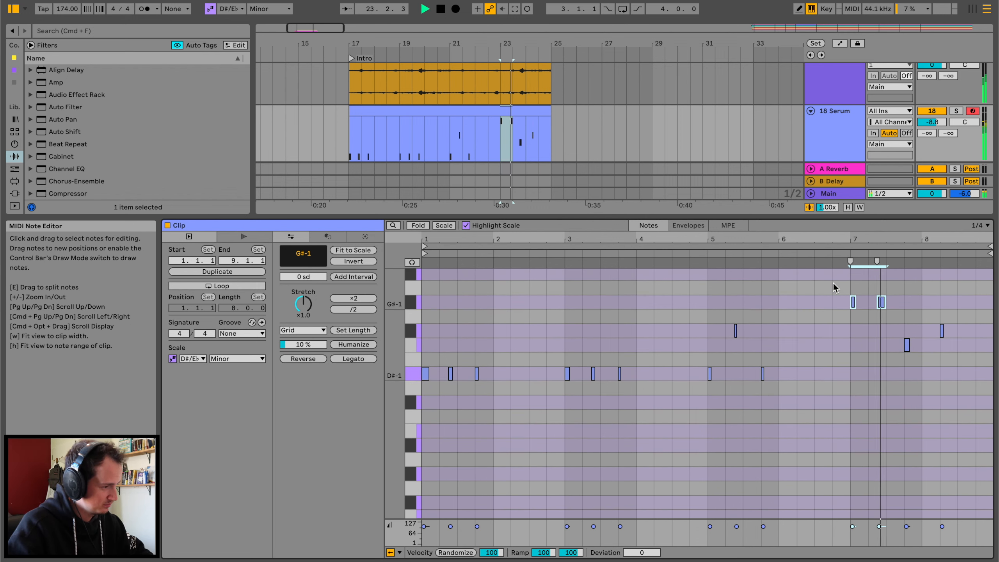
pyautogui.click(822, 241)
# Lower the second note of bar 7 to G#-1 and replay the phrase
pyautogui.moveTo(870, 285); pyautogui.dragTo(894, 280)
pyautogui.press('Down')
pyautogui.press('Down')
pyautogui.click(835, 251)
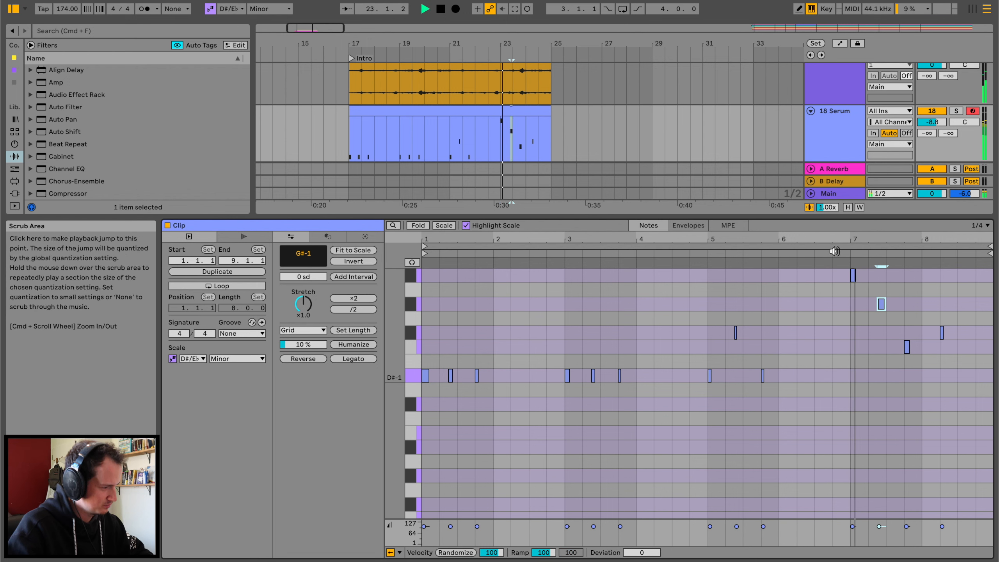
pyautogui.moveTo(891, 335); pyautogui.dragTo(906, 349)
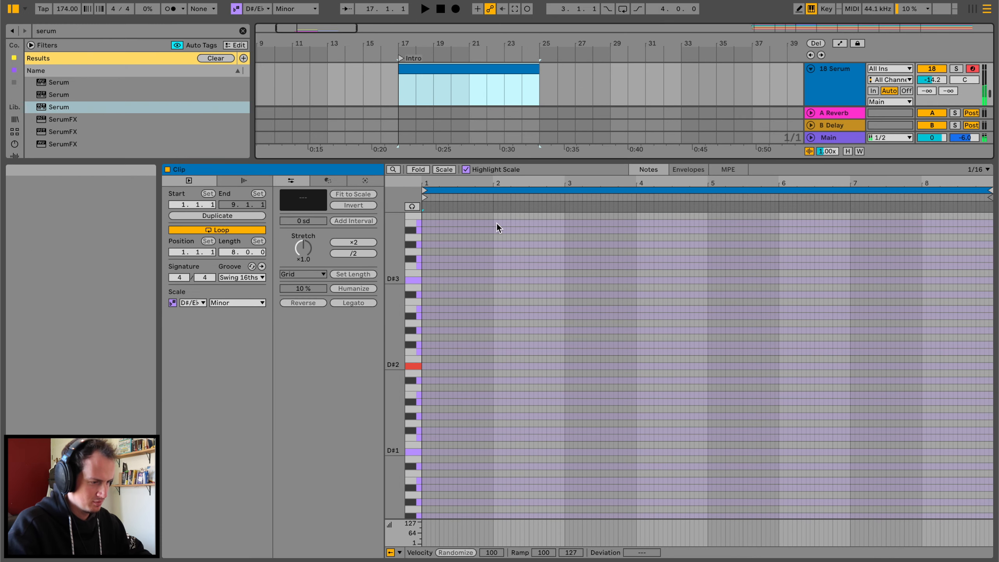
# Write a line in the empty track 18 clip: D#2 over bars 1–2, G#2 in bar 3 and B2 in bar 4
pyautogui.doubleClick(423, 364)
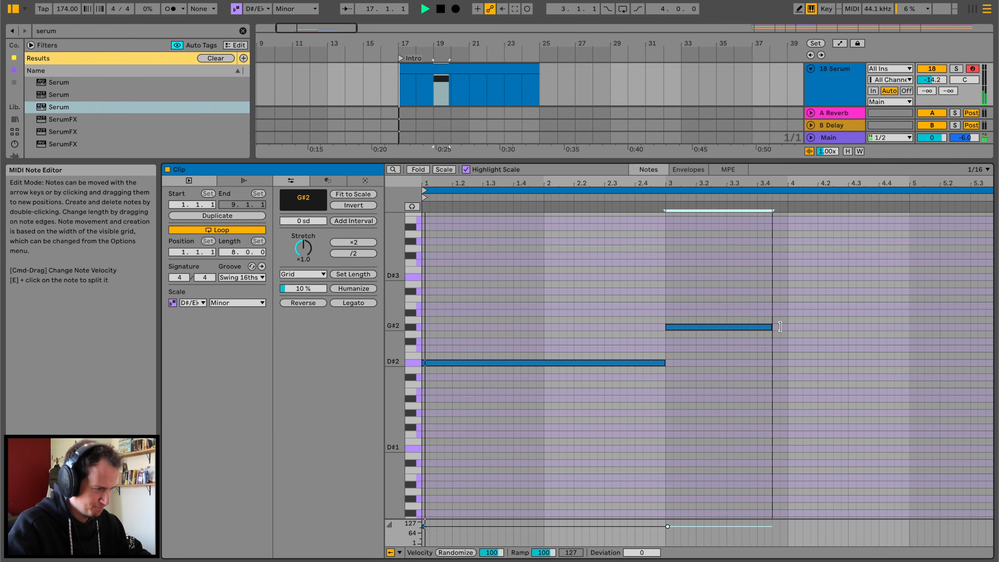
pyautogui.moveTo(780, 326); pyautogui.dragTo(789, 327)
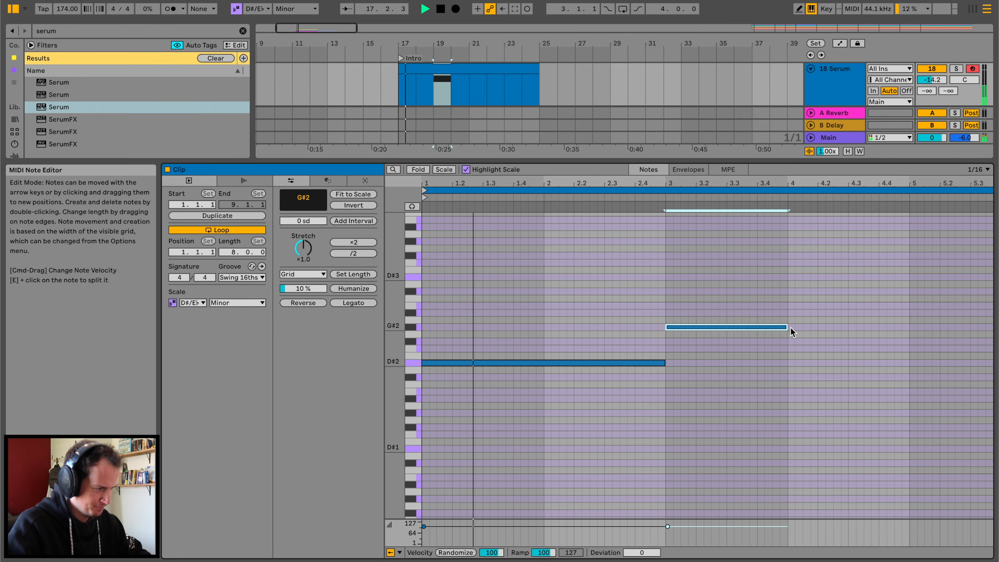
pyautogui.press('super+d')
pyautogui.press('Up')
pyautogui.press('Up')
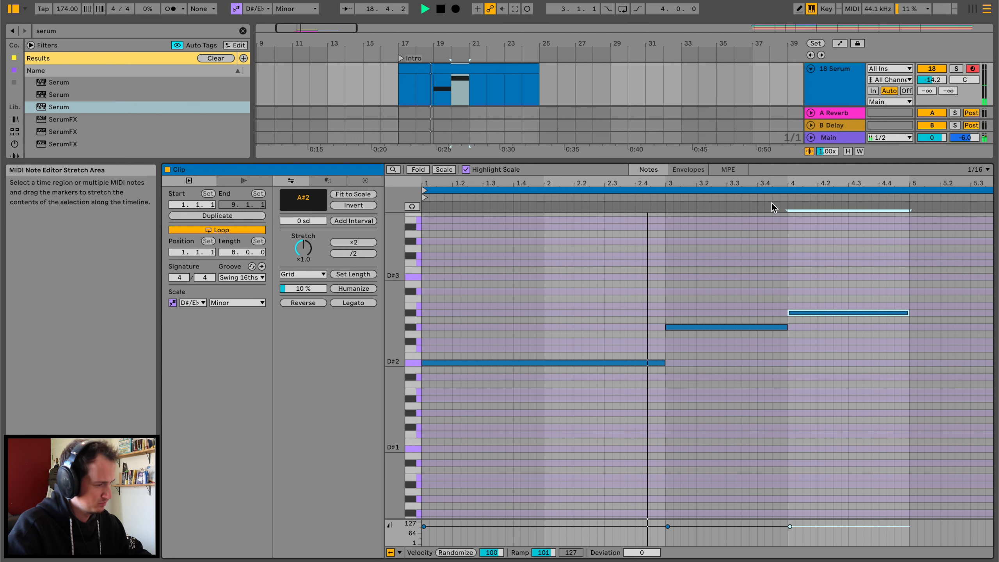
pyautogui.press('Up')
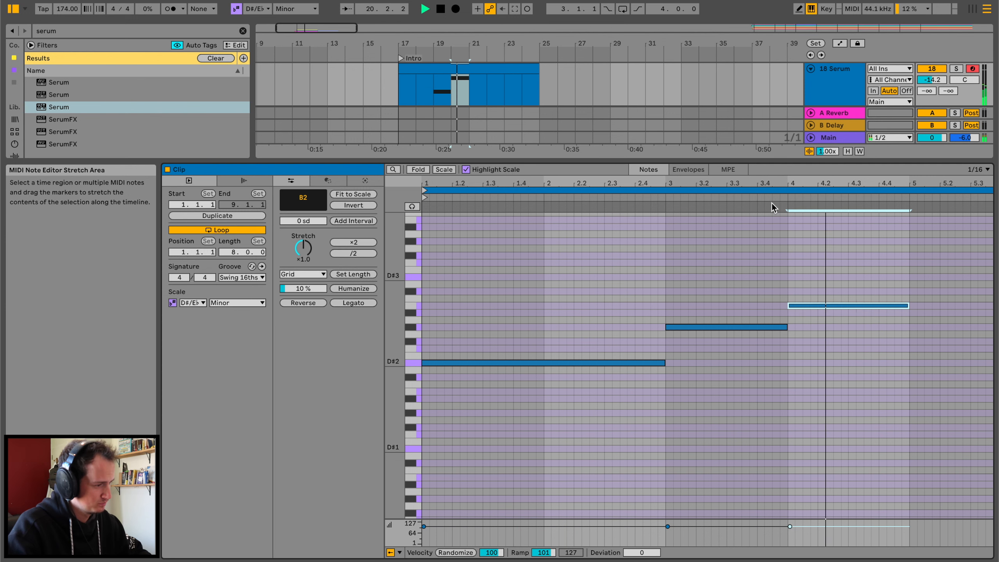
pyautogui.press('space')
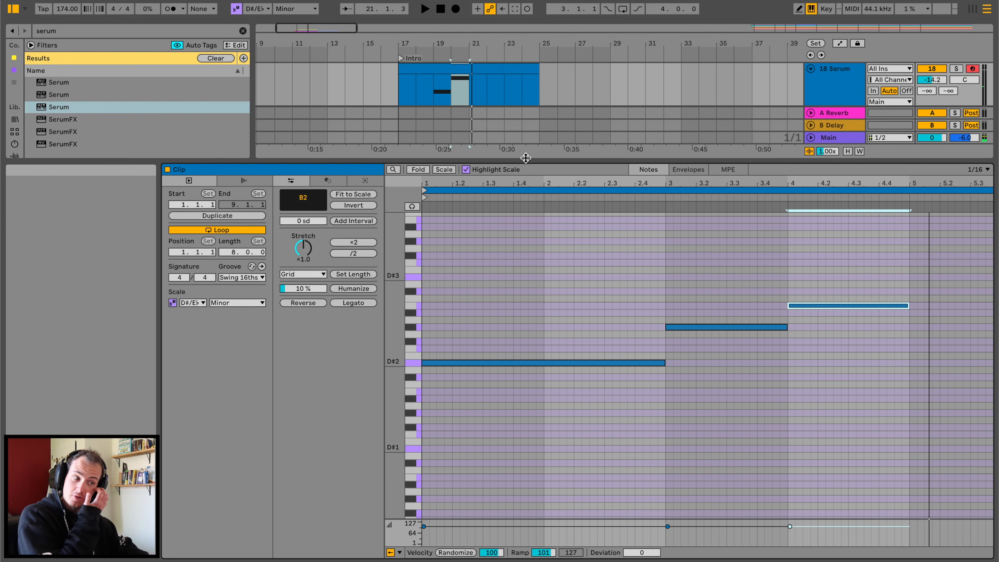
# Enlarge the arrangement and copy the track 18 Serum clip to bar 25, directly after the original
pyautogui.moveTo(524, 158); pyautogui.dragTo(524, 253)
pyautogui.click(450, 73)
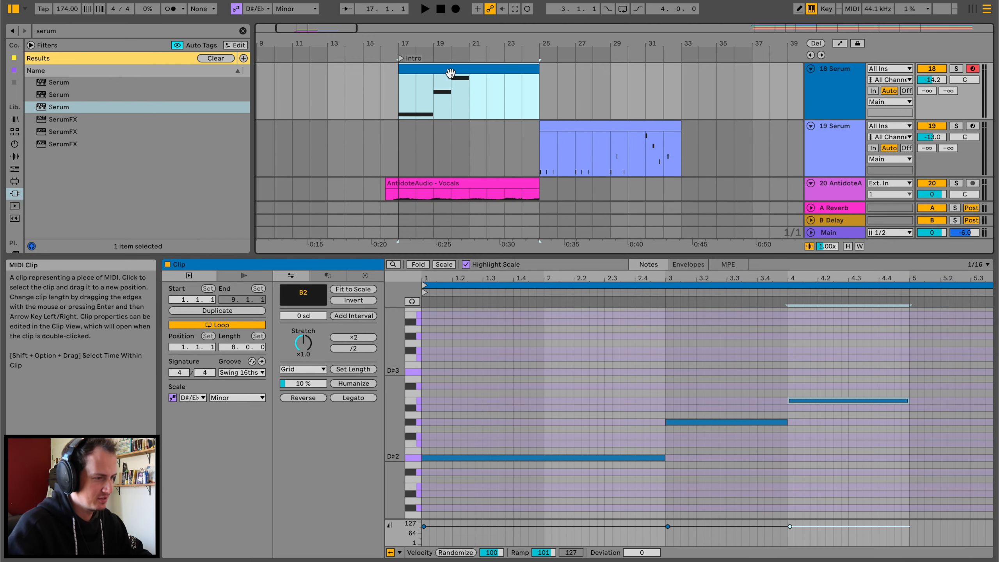
pyautogui.moveTo(439, 73); pyautogui.dragTo(583, 121)
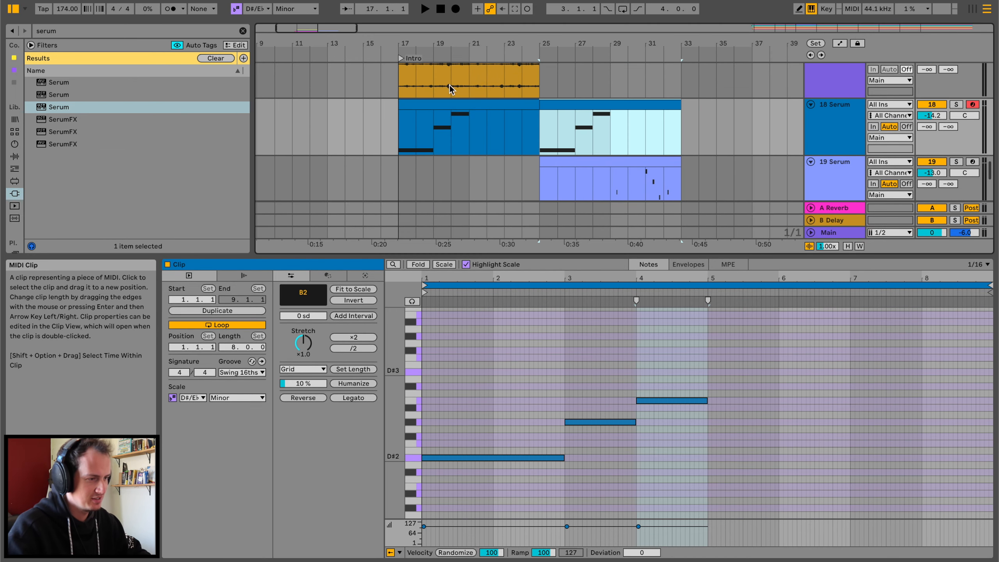
# Lower the bar 3 note of the first track 18 clip to F#2 and listen to the line
pyautogui.click(434, 101)
pyautogui.press('space')
pyautogui.moveTo(563, 458)
pyautogui.mouseDown()
pyautogui.moveTo(494, 456)
pyautogui.moveTo(564, 456)
pyautogui.mouseUp()
pyautogui.press('space')
pyautogui.press('space')
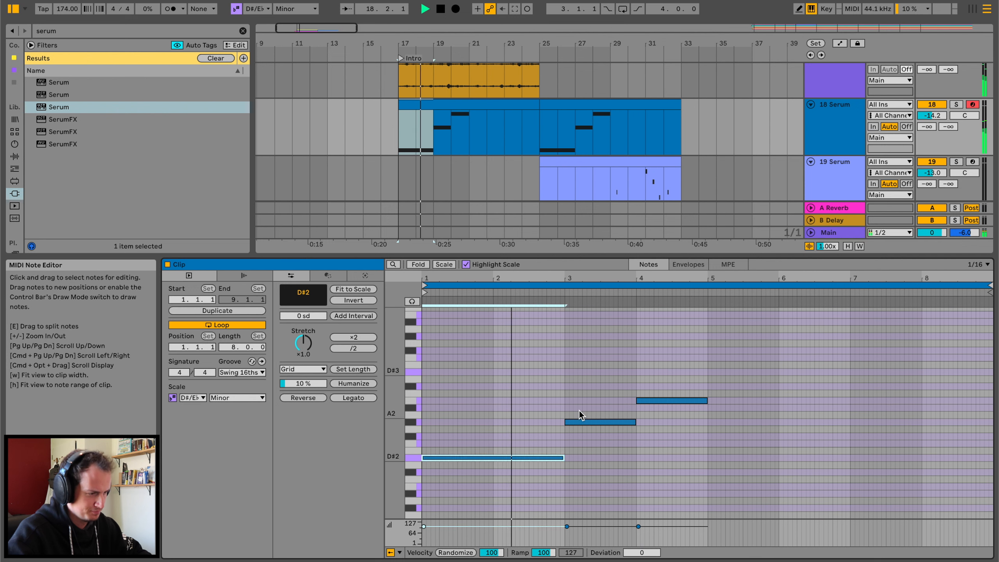
pyautogui.click(575, 422)
pyautogui.press('Down')
pyautogui.press('Down')
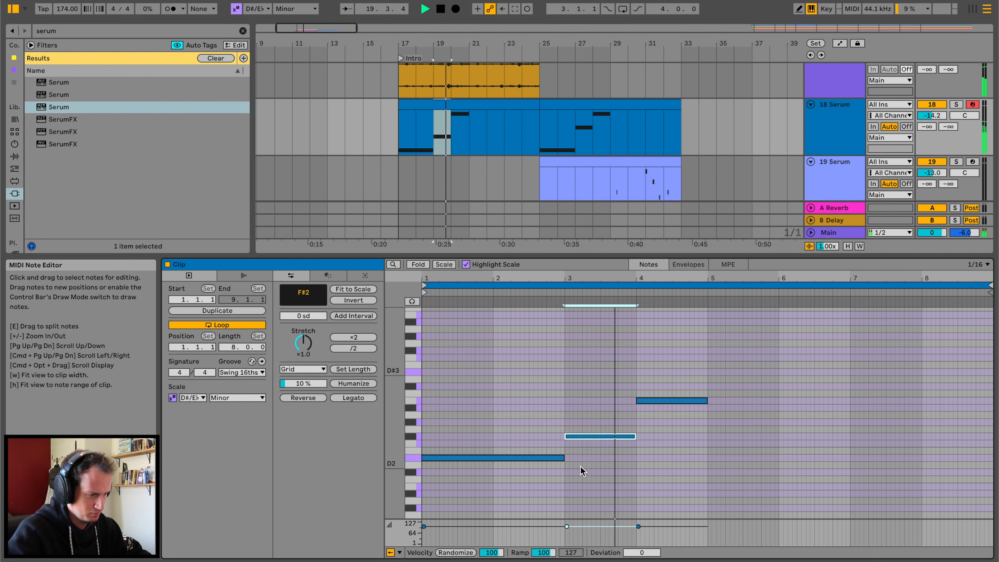
pyautogui.click(550, 293)
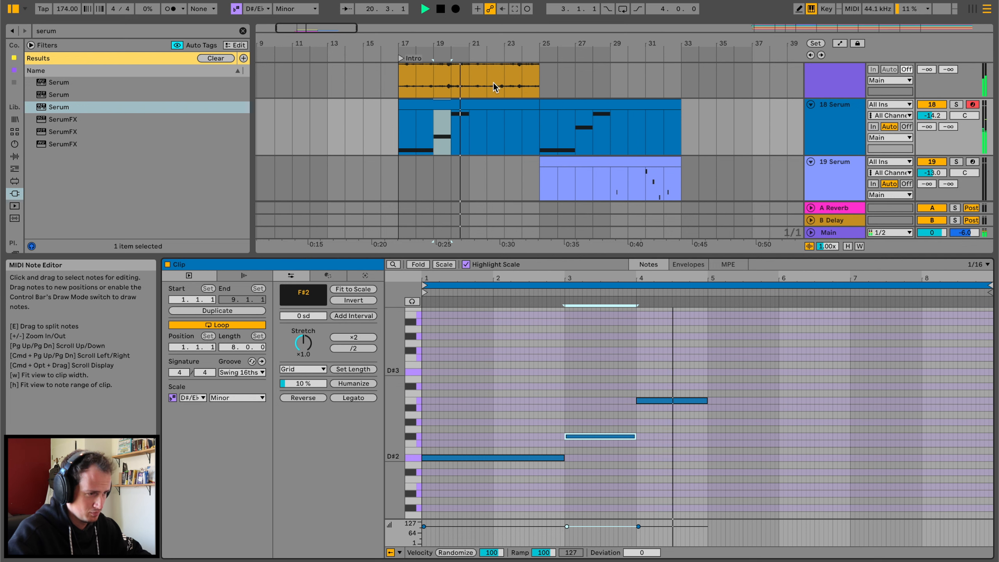
# Shorten the B2 note to half a bar, duplicate it behind itself and lower the duplicate to G#2
pyautogui.moveTo(706, 400); pyautogui.dragTo(670, 401)
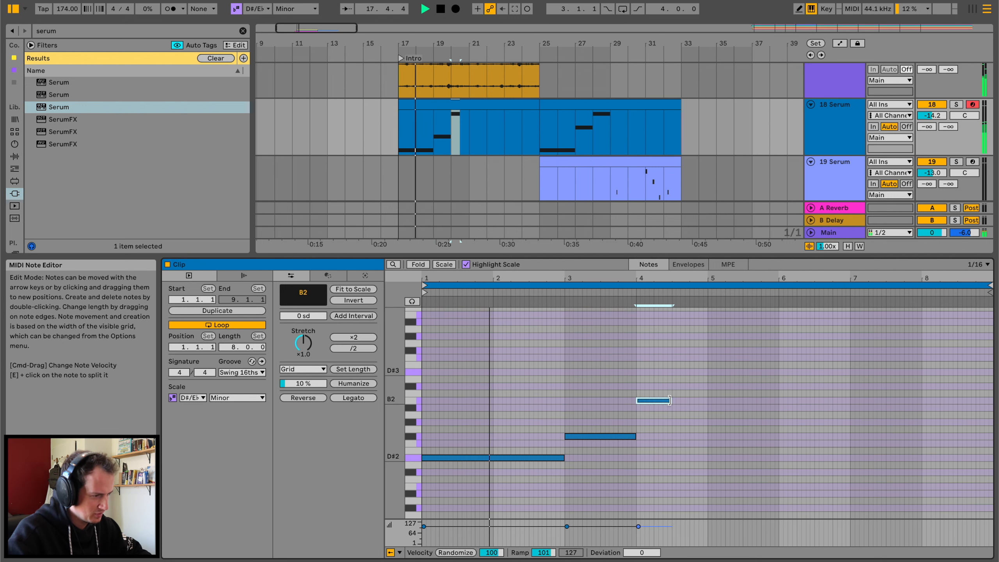
pyautogui.press('super+d')
pyautogui.press('Down')
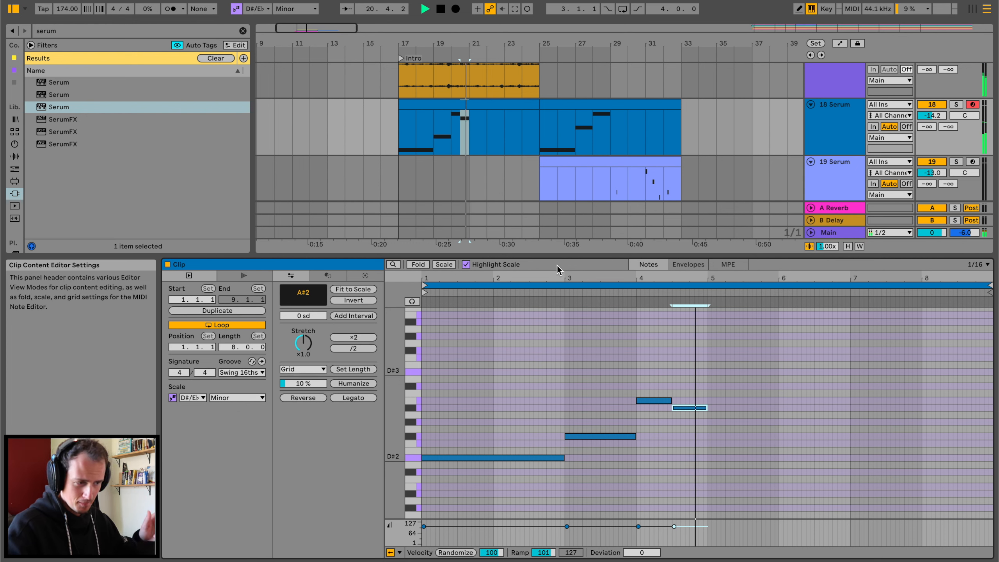
pyautogui.press('Down')
pyautogui.press('Down')
pyautogui.click(627, 291)
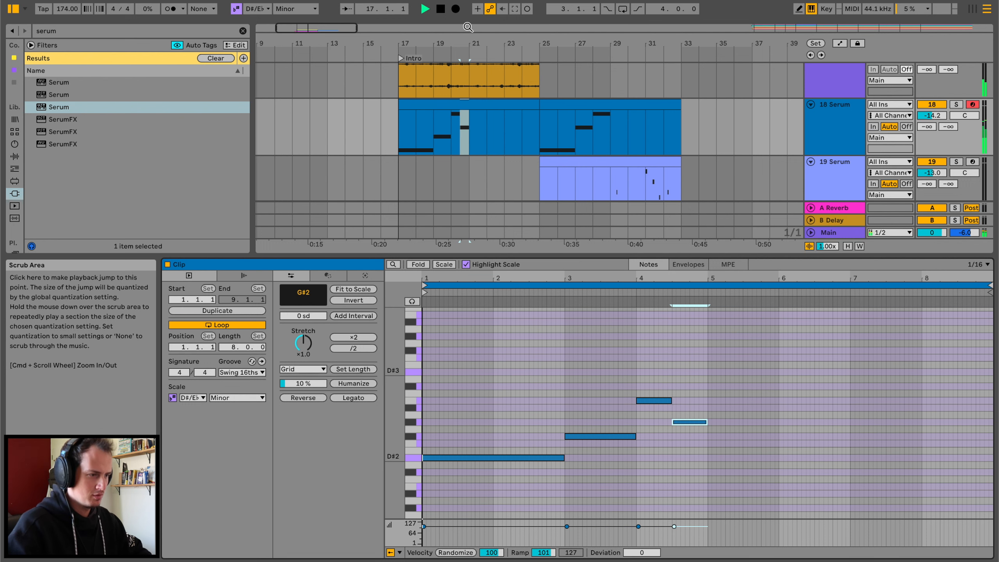
# Duplicate the first four bars of the track 18 Serum clip to bar 21 and play from bar 15
pyautogui.press('space')
pyautogui.moveTo(474, 124); pyautogui.dragTo(400, 111)
pyautogui.press('super+d')
pyautogui.click(355, 120)
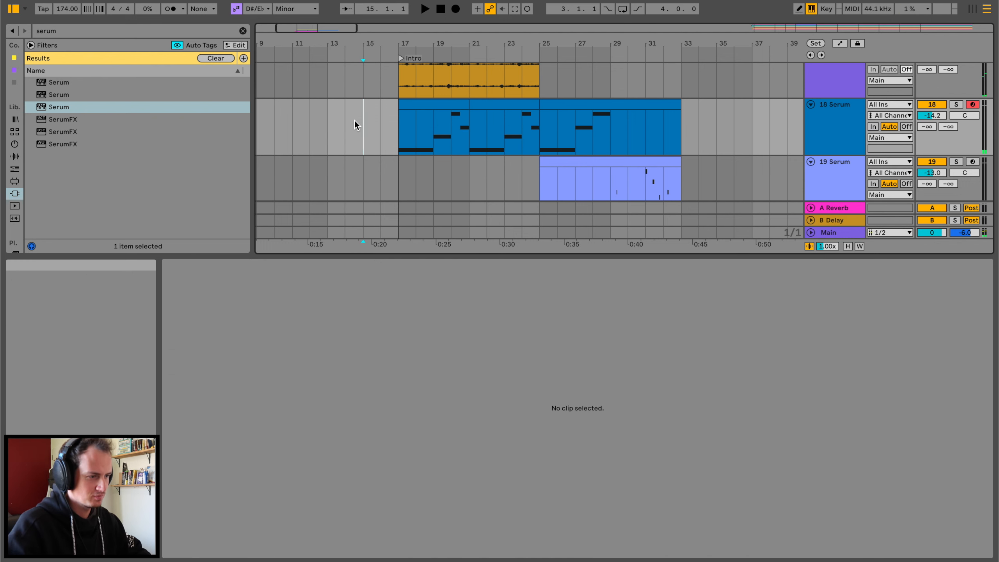
pyautogui.press('space')
# Add Auto Filter after Serum on track 18 and set its low-pass to 658 Hz with 11% resonance
pyautogui.moveTo(521, 256); pyautogui.dragTo(510, 496)
pyautogui.click(15, 156)
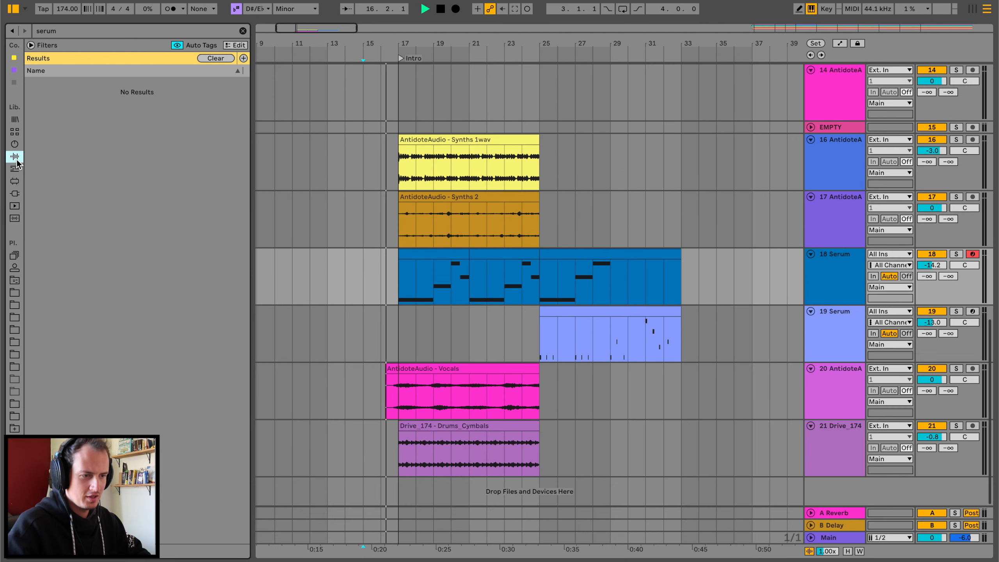
pyautogui.click(241, 30)
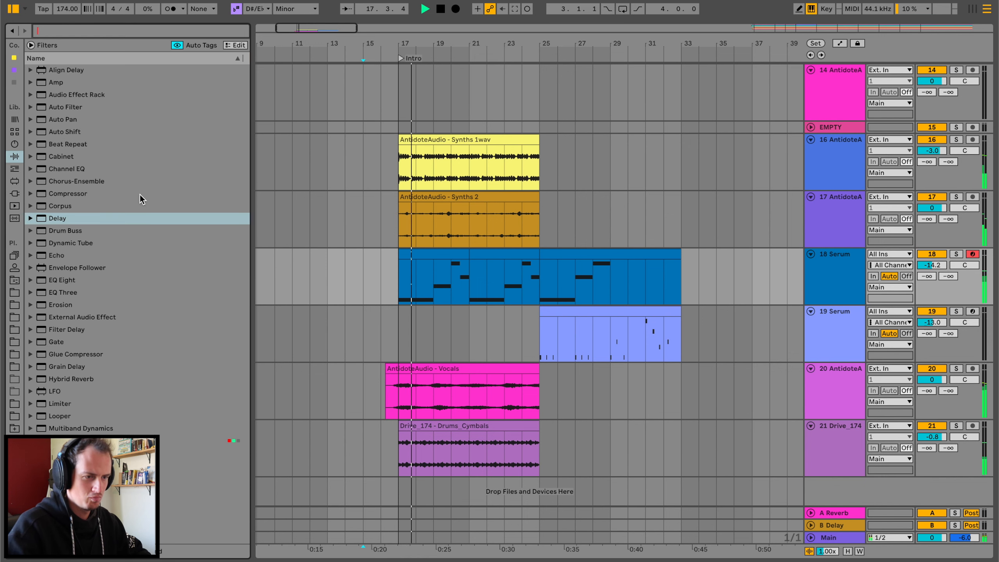
pyautogui.moveTo(75, 106); pyautogui.dragTo(461, 272)
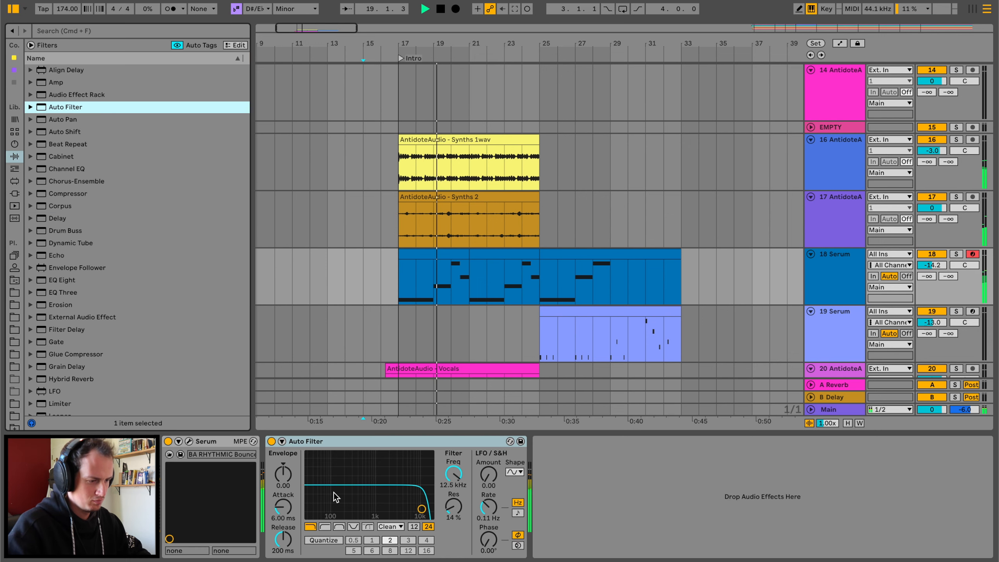
pyautogui.moveTo(364, 511); pyautogui.dragTo(368, 511)
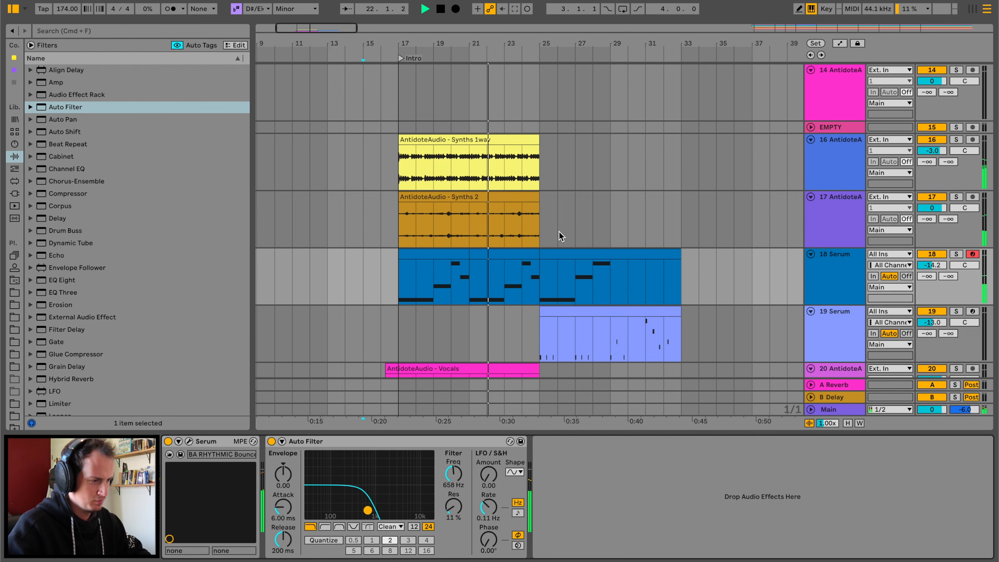
# Move the second track 18 clip to bar 33 and duplicate the intro vocal and cymbal clips to bar 25
pyautogui.scroll(-5, 564, 252)
pyautogui.moveTo(515, 154); pyautogui.dragTo(660, 155)
pyautogui.moveTo(356, 289); pyautogui.dragTo(487, 361)
pyautogui.hotkey('ctrl', 'd')
pyautogui.click(349, 178)
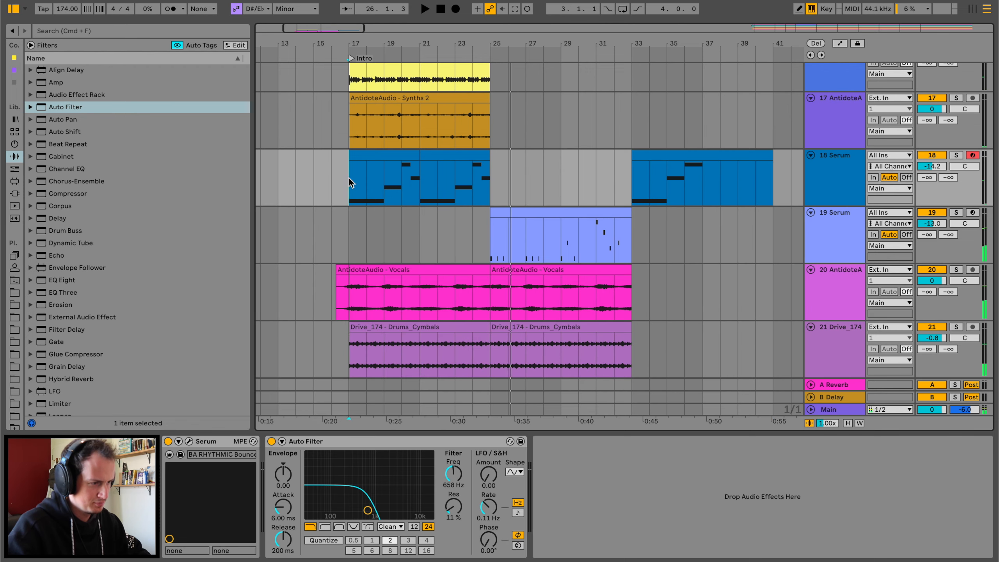
# Duplicate the intro's eight bars of track 18 Serum to bar 25 and start playback
pyautogui.moveTo(349, 177); pyautogui.dragTo(491, 179)
pyautogui.hotkey('ctrl', 'd')
pyautogui.press('space')
# Duplicate the Synths 2 clip to bar 25 and extend the Synths 1wav clip to bar 33
pyautogui.scroll(2, 383, 158)
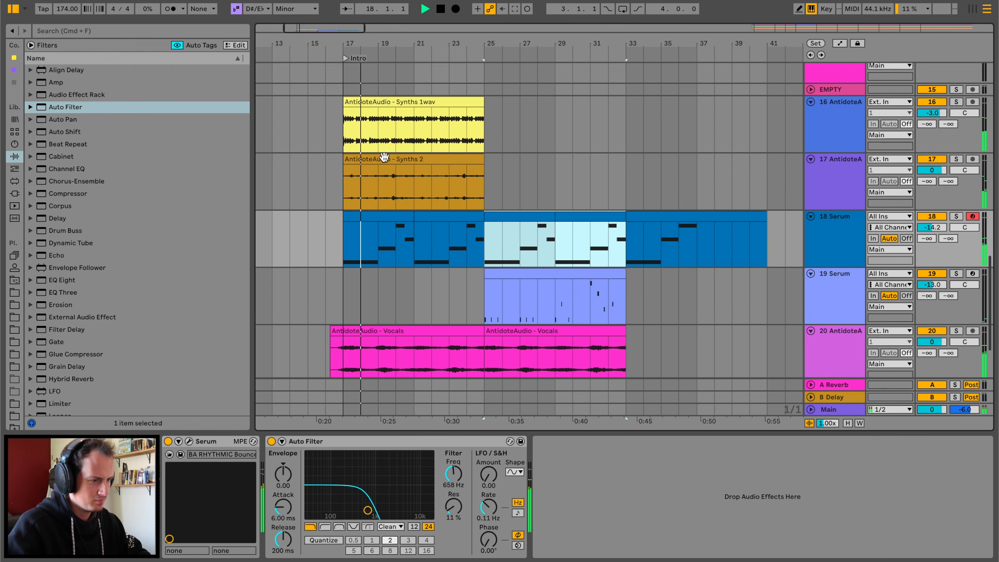
pyautogui.click(385, 158)
pyautogui.press('super+d')
pyautogui.click(392, 102)
pyautogui.press('super+d')
pyautogui.press('super+z')
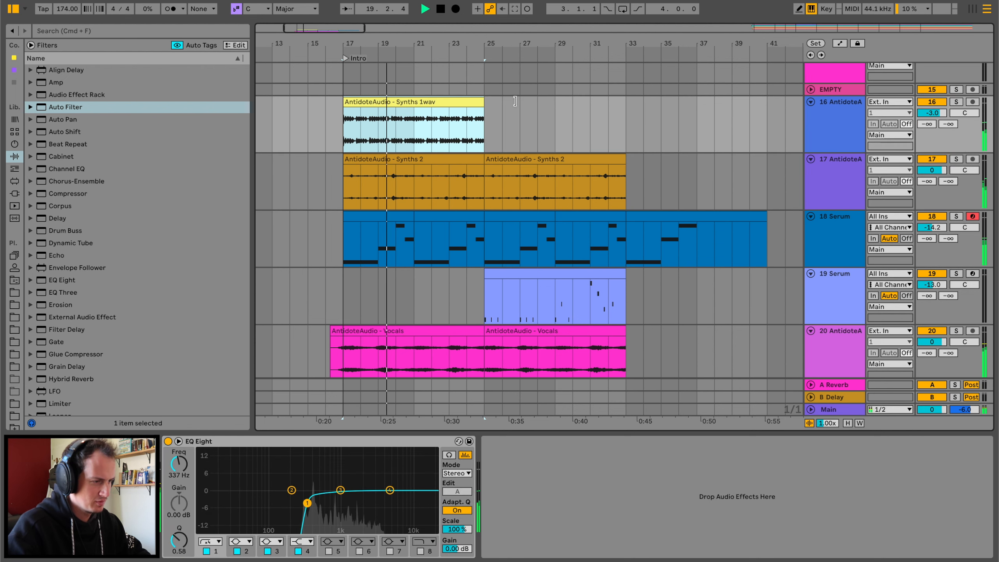
pyautogui.moveTo(515, 101); pyautogui.dragTo(626, 101)
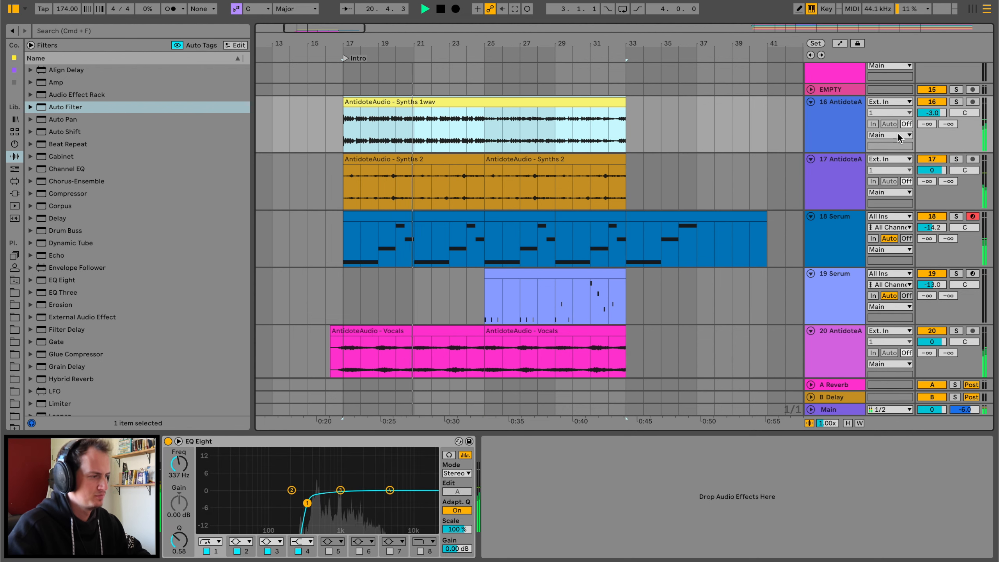
# Add Reverb after EQ Eight on track 16 and set its Dry/Wet to 44%
pyautogui.click(829, 132)
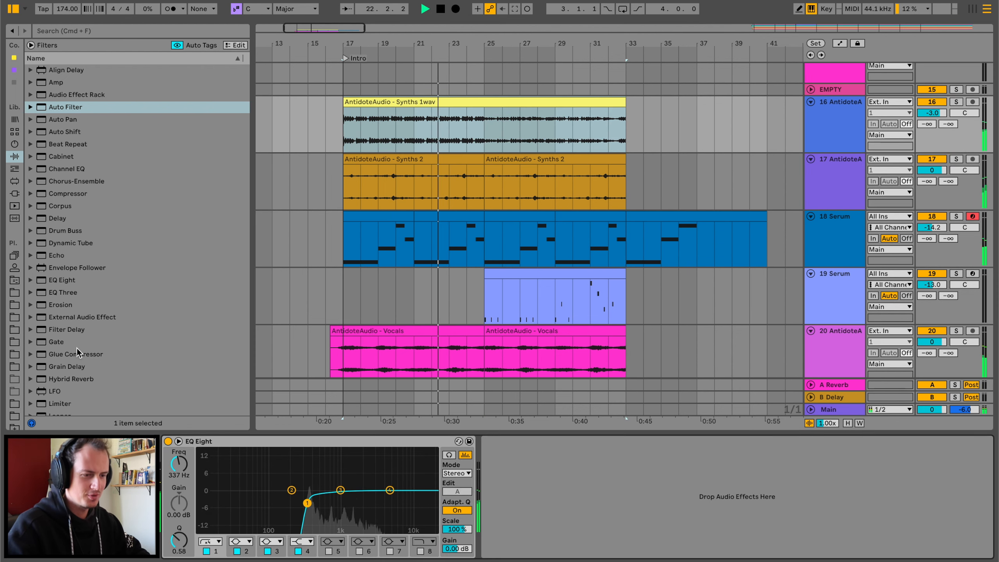
pyautogui.scroll(-6, 77, 347)
pyautogui.moveTo(66, 274); pyautogui.dragTo(702, 538)
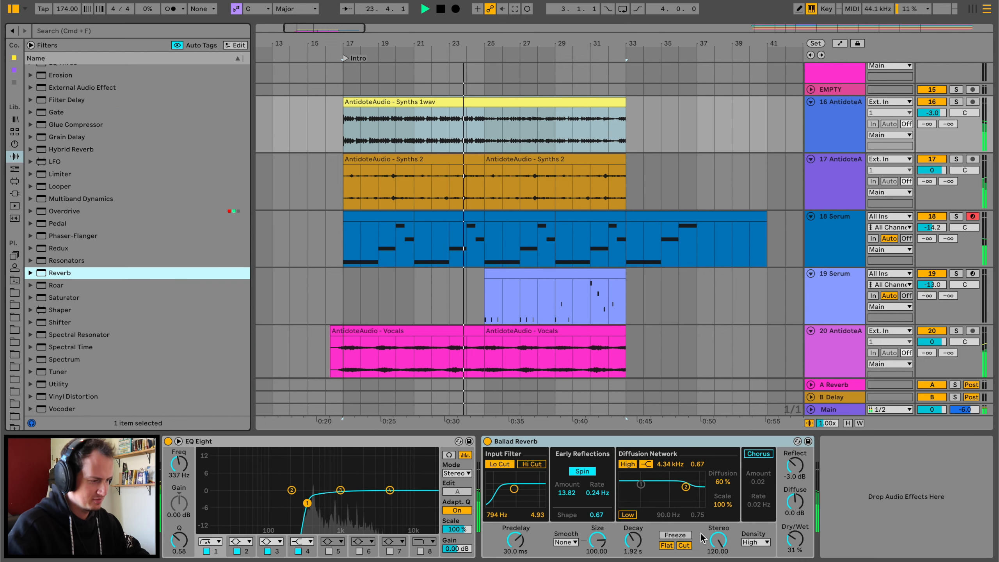
pyautogui.moveTo(795, 538); pyautogui.dragTo(794, 527)
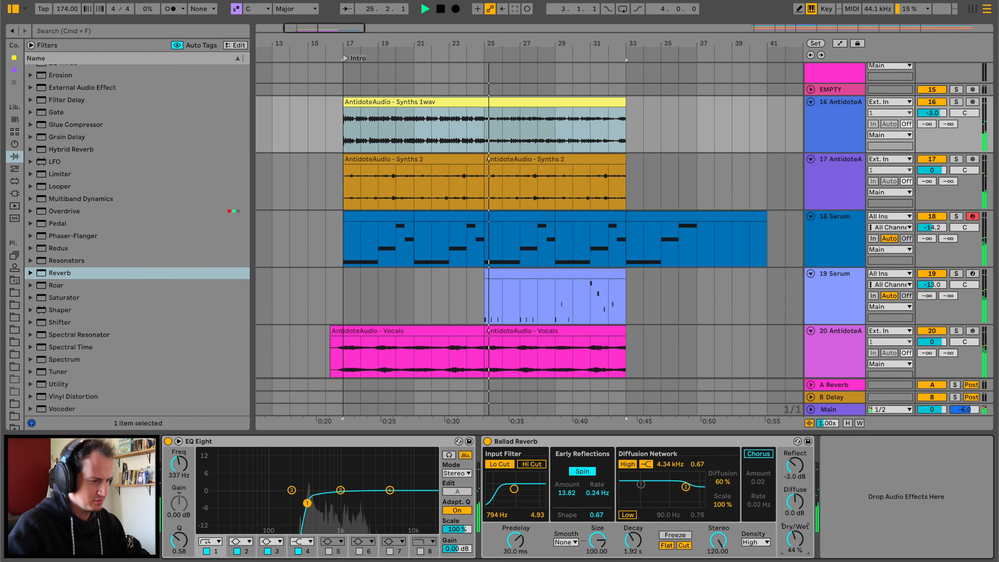
# Lower the track 19 Serum volume to -18.9 dB
pyautogui.moveTo(930, 285); pyautogui.dragTo(929, 292)
pyautogui.scroll(-3, 497, 297)
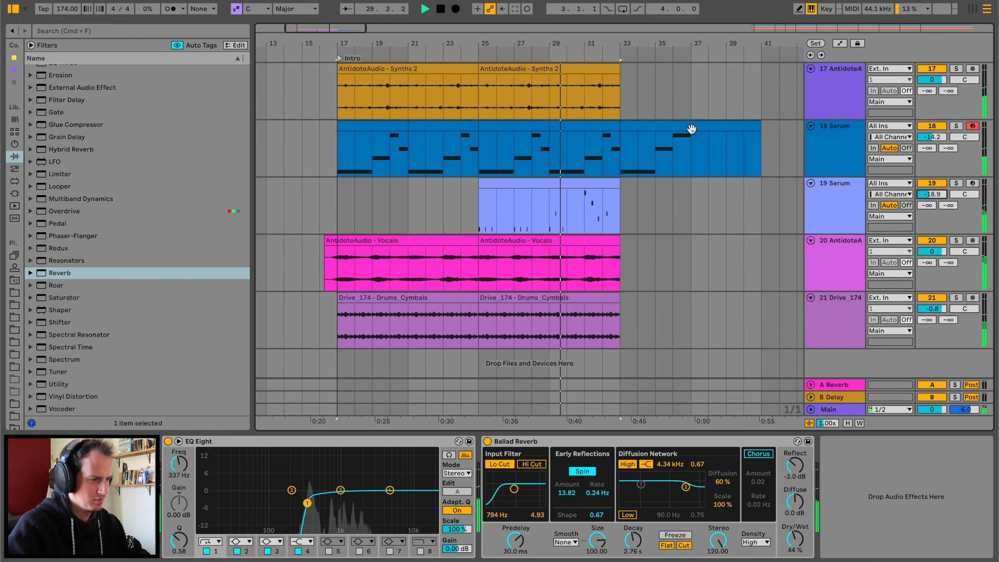
# Search the sample folder for "cob" and place three CobaltDrums_808_Noise_17_D#.wav hits on track 20 from bar 25, matching the Serum notes below track 18
pyautogui.scroll(3, 692, 129)
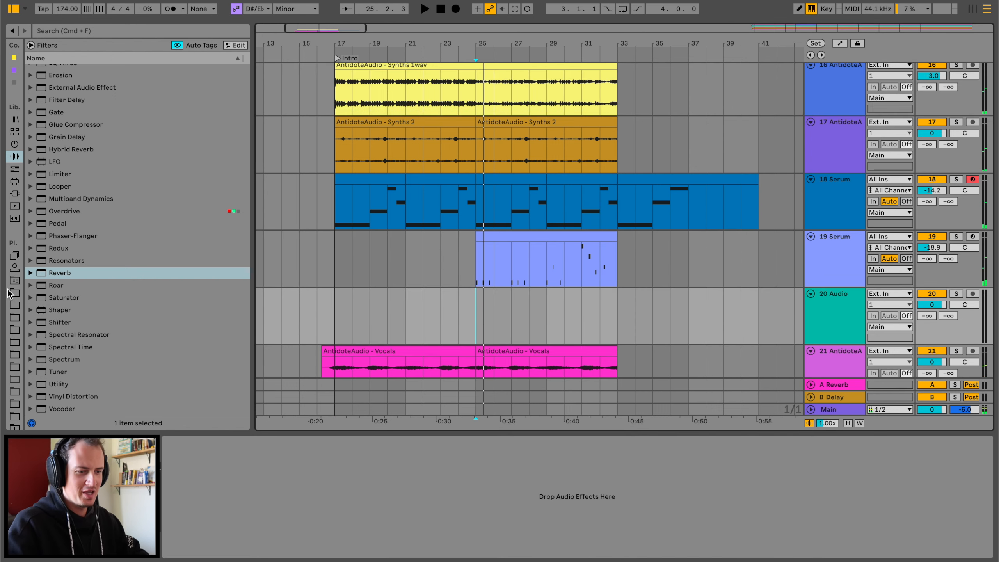
pyautogui.click(10, 293)
pyautogui.click(79, 30)
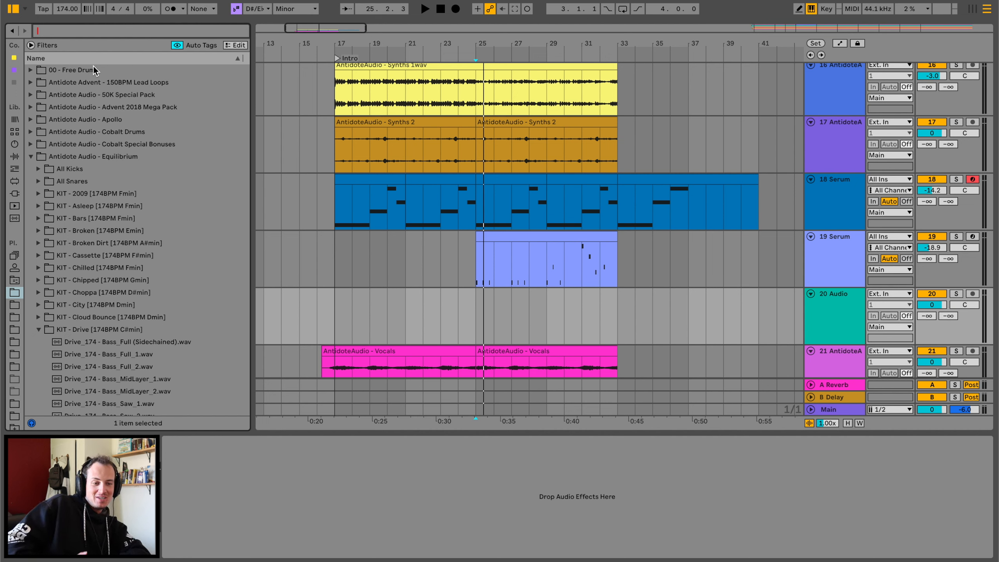
pyautogui.write('cob')
pyautogui.press('Down')
pyautogui.press('Down')
pyautogui.press('Down')
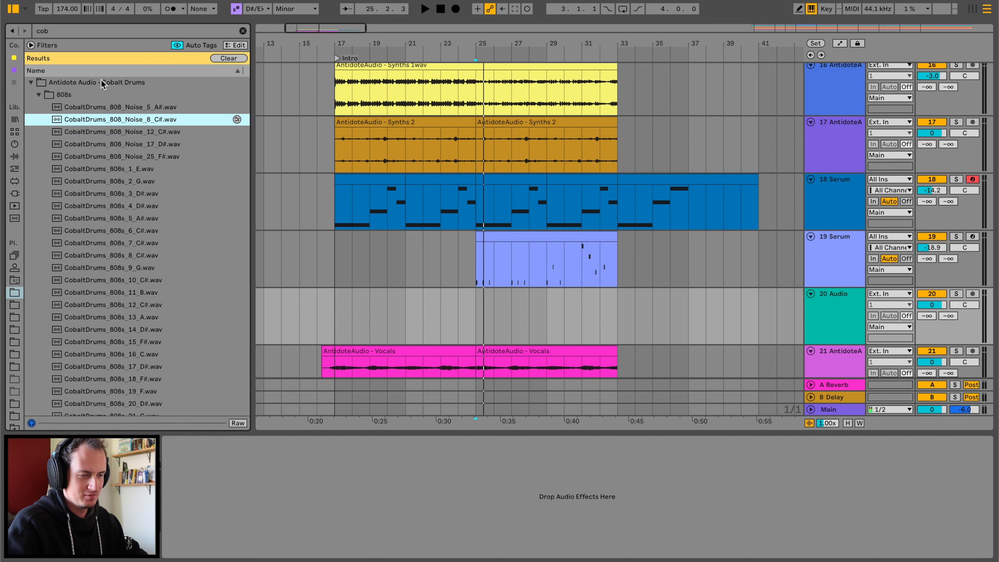
pyautogui.press('Down')
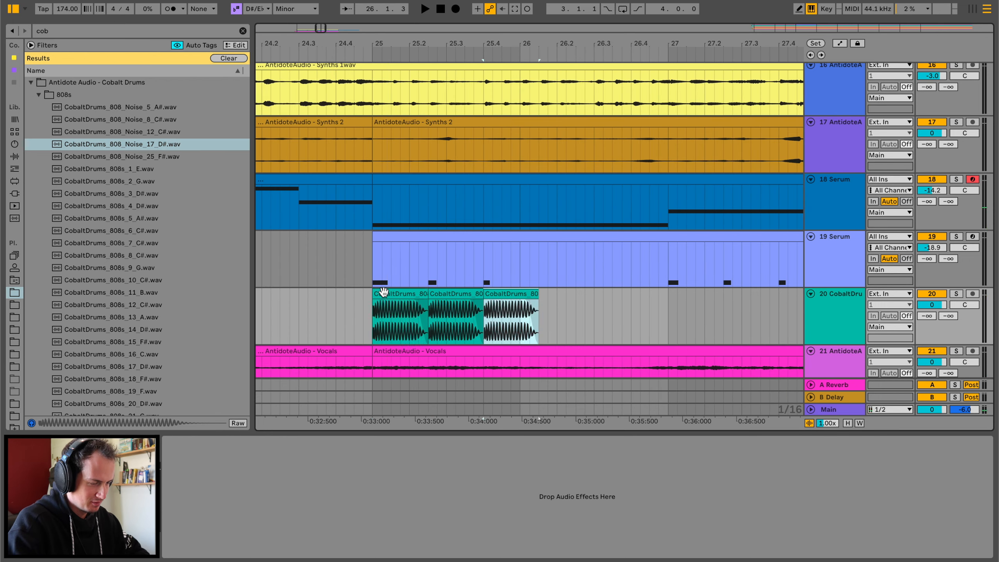
# Play the 808 hits from bar 25 and shorten the fade-outs of the first two clips
pyautogui.click(384, 293)
pyautogui.press('space')
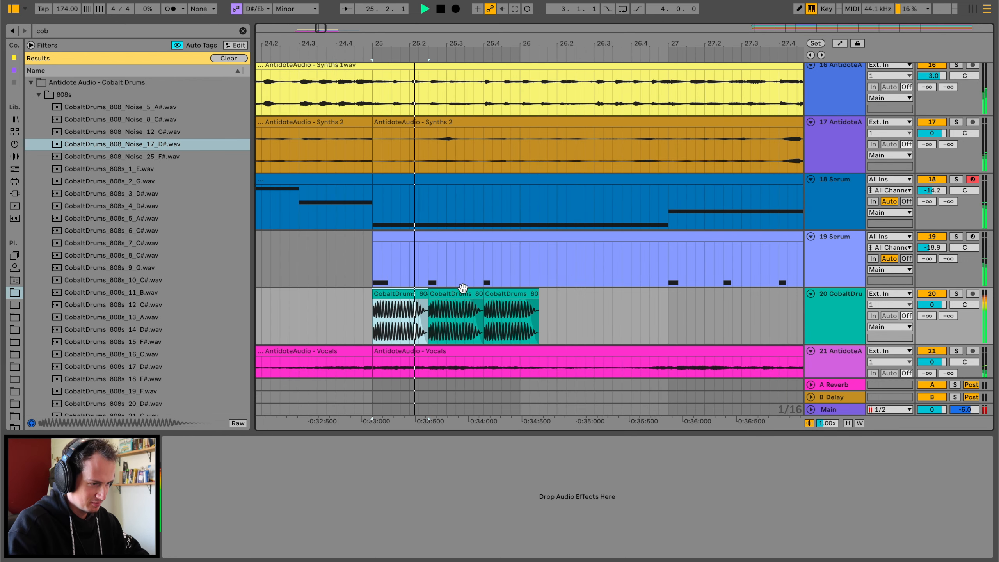
pyautogui.moveTo(414, 301); pyautogui.dragTo(430, 302)
pyautogui.press('space')
pyautogui.press('space')
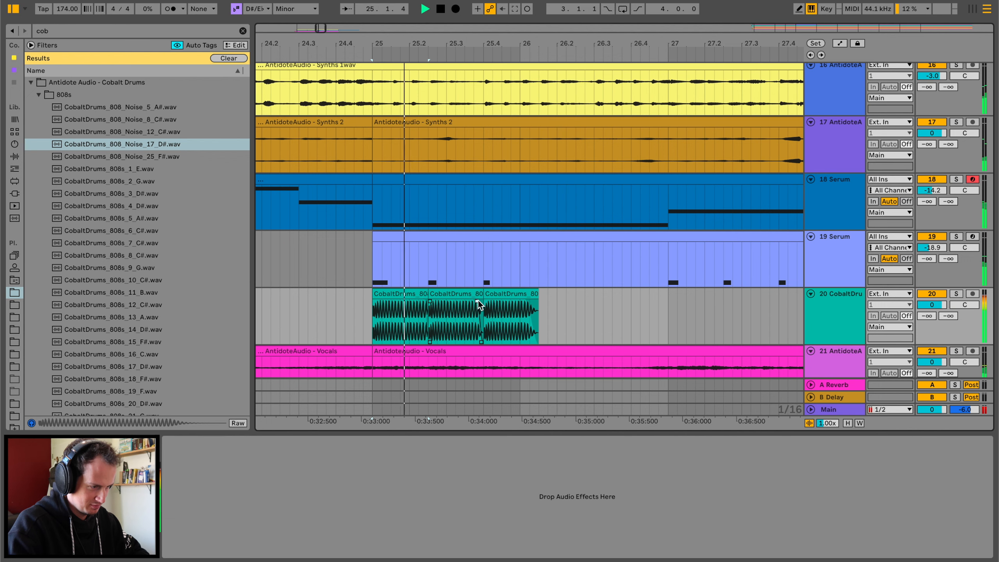
# Set the third 808 clip's warp mode to Tones and display its Transposition envelope in an enlarged clip view
pyautogui.doubleClick(496, 303)
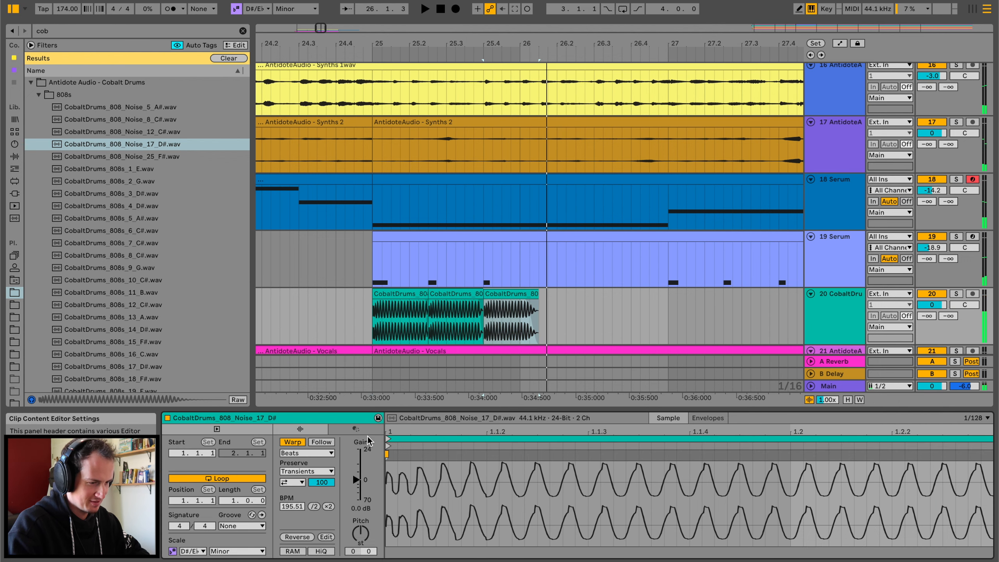
pyautogui.click(324, 453)
pyautogui.click(312, 471)
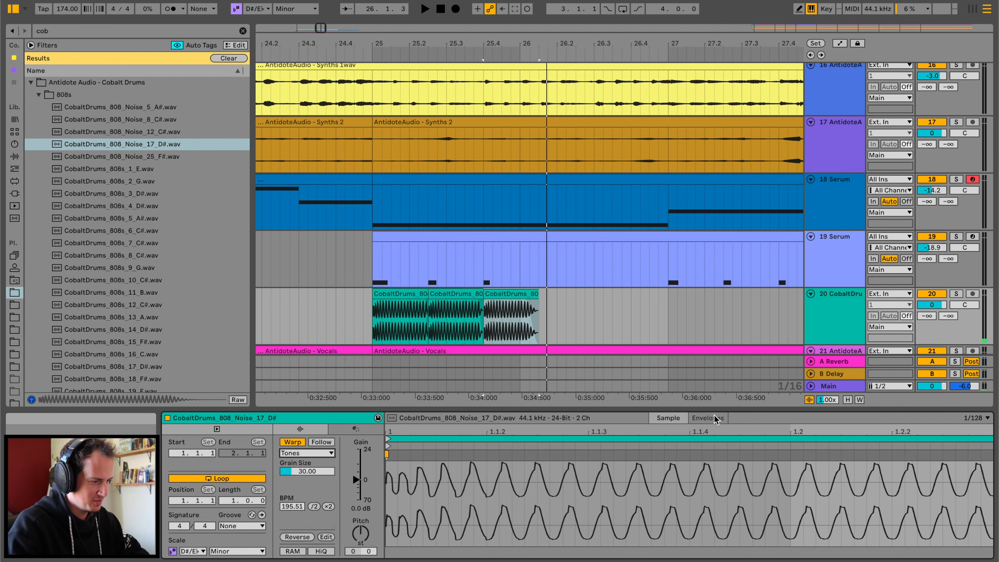
pyautogui.click(716, 419)
pyautogui.moveTo(708, 408); pyautogui.dragTo(708, 250)
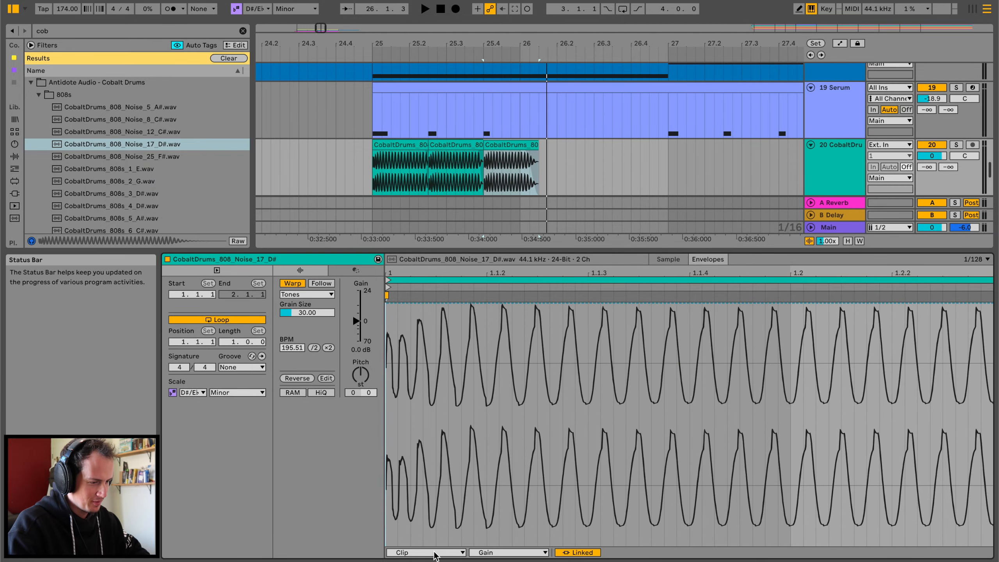
pyautogui.click(494, 553)
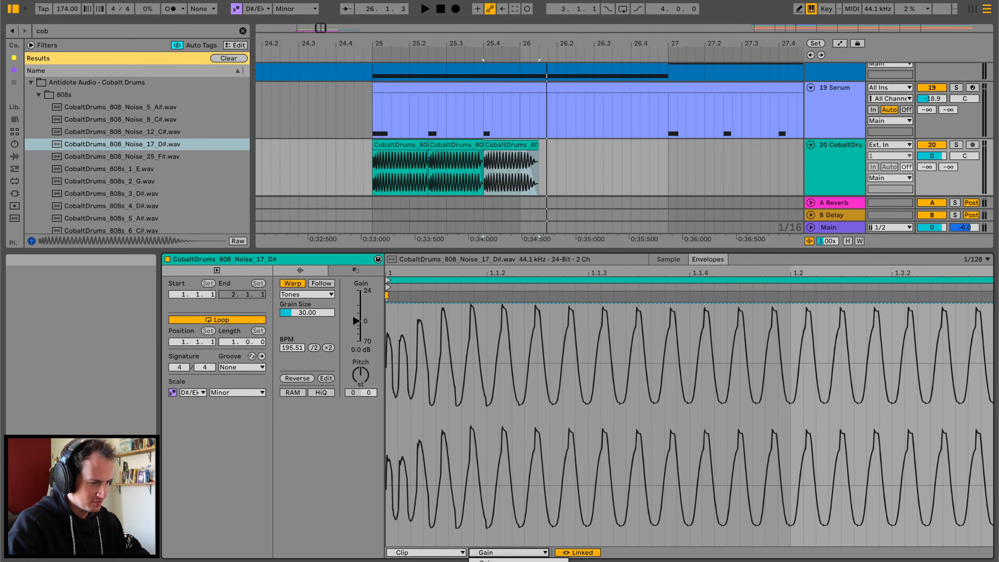
pyautogui.click(495, 561)
# Add a breakpoint near the start of the third 808 clip's Transposition envelope and play the clip
pyautogui.press('space')
pyautogui.click(487, 423)
pyautogui.press('space')
pyautogui.press('space')
pyautogui.press('space')
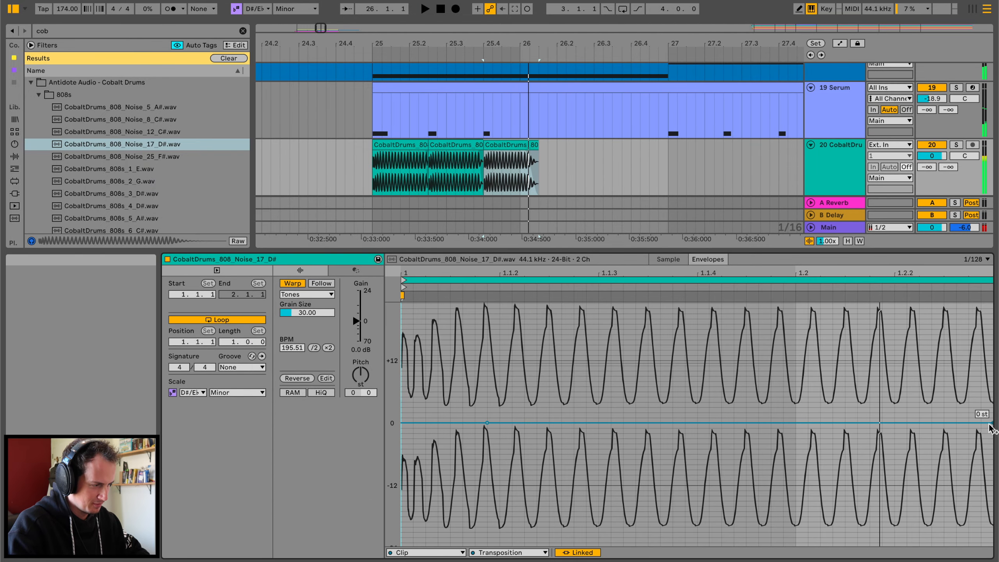
pyautogui.press('space')
pyautogui.moveTo(990, 423); pyautogui.dragTo(978, 549)
pyautogui.press('super+z')
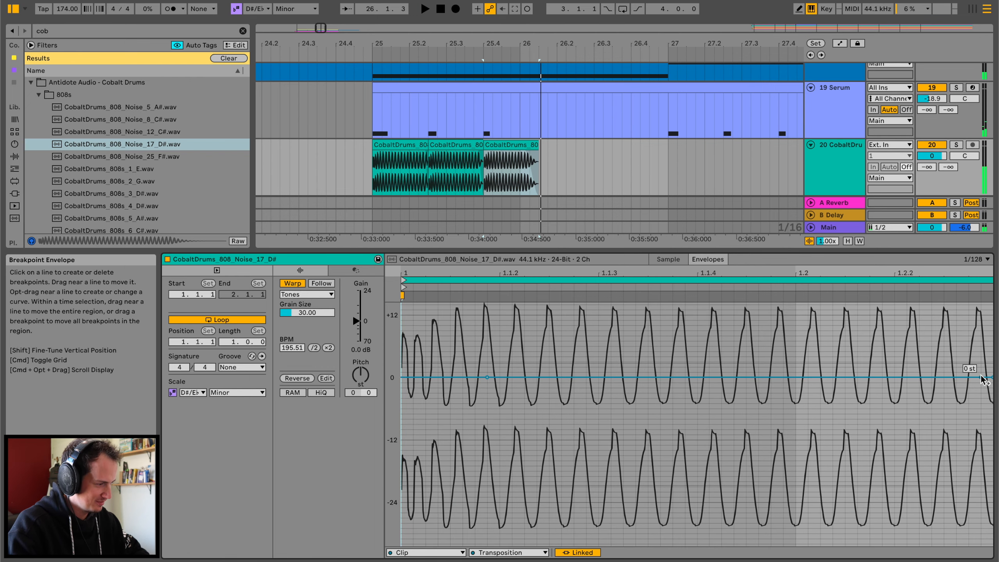
# Bend the third 808 clip's pitch downward with its Transposition envelope and audition the pitch drop
pyautogui.press('space')
pyautogui.moveTo(983, 379); pyautogui.dragTo(975, 407)
pyautogui.press('space')
pyautogui.press('space')
pyautogui.press('space')
pyautogui.press('space')
pyautogui.press('space')
pyautogui.press('space')
pyautogui.press('space')
# Play the 808 hits with the mix from bar 24.3, shrink the clip view and lower the 808 track's volume to -6.7 dB
pyautogui.click(299, 178)
pyautogui.press('space')
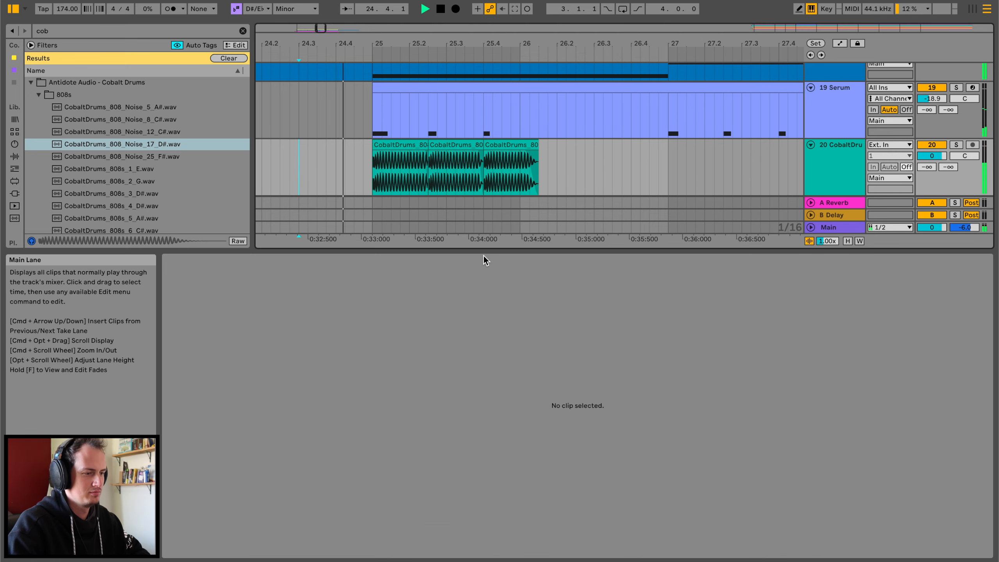
pyautogui.moveTo(483, 251); pyautogui.dragTo(483, 407)
pyautogui.moveTo(934, 170); pyautogui.dragTo(934, 183)
pyautogui.press('space')
# Group the track 19 Serum and the 808 track, solo the group and play from bar 25
pyautogui.click(850, 174)
pyautogui.keyDown('shift'); pyautogui.click(848, 112); pyautogui.keyUp('shift')
pyautogui.hotkey('ctrl', 'g')
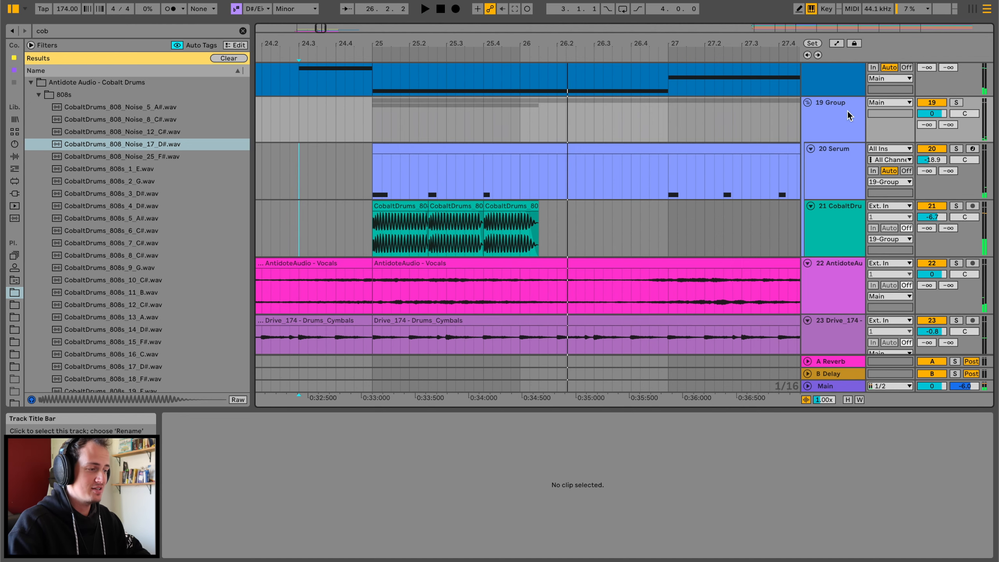
pyautogui.click(365, 116)
pyautogui.press('space')
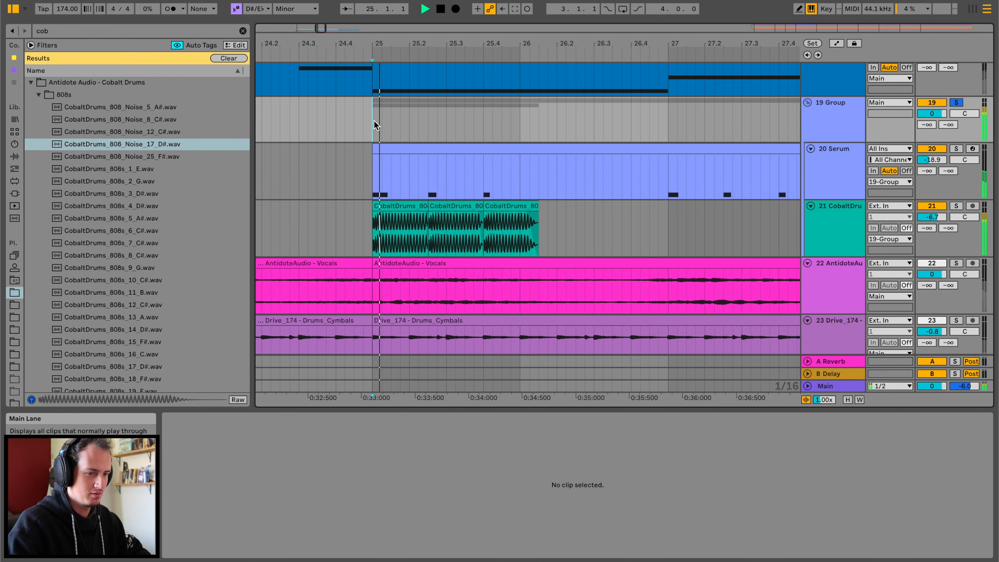
# Clear the search in the audio effects browser and repeat the three 808 hits every two bars up to bar 33
pyautogui.click(15, 156)
pyautogui.click(242, 31)
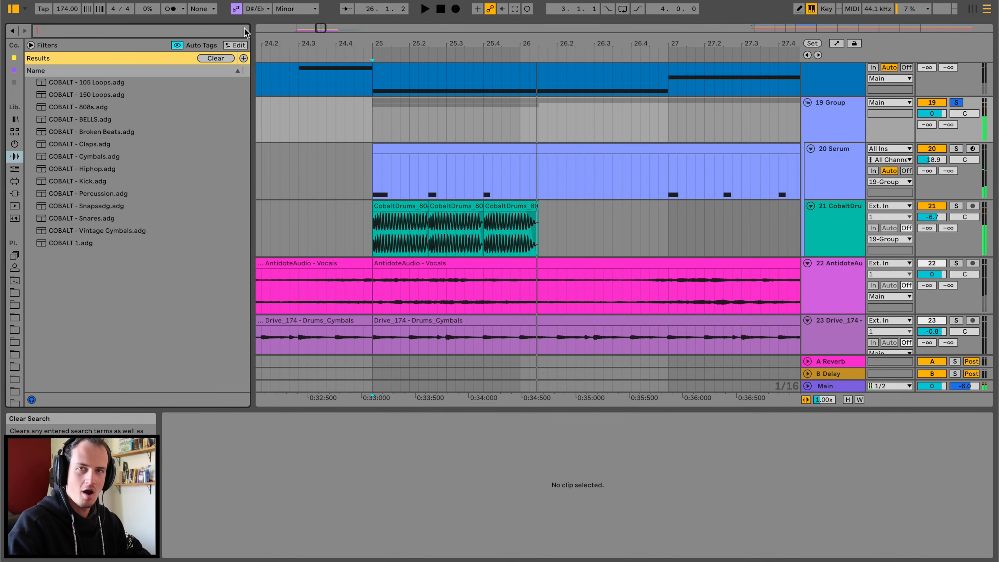
pyautogui.moveTo(443, 40); pyautogui.dragTo(443, 18)
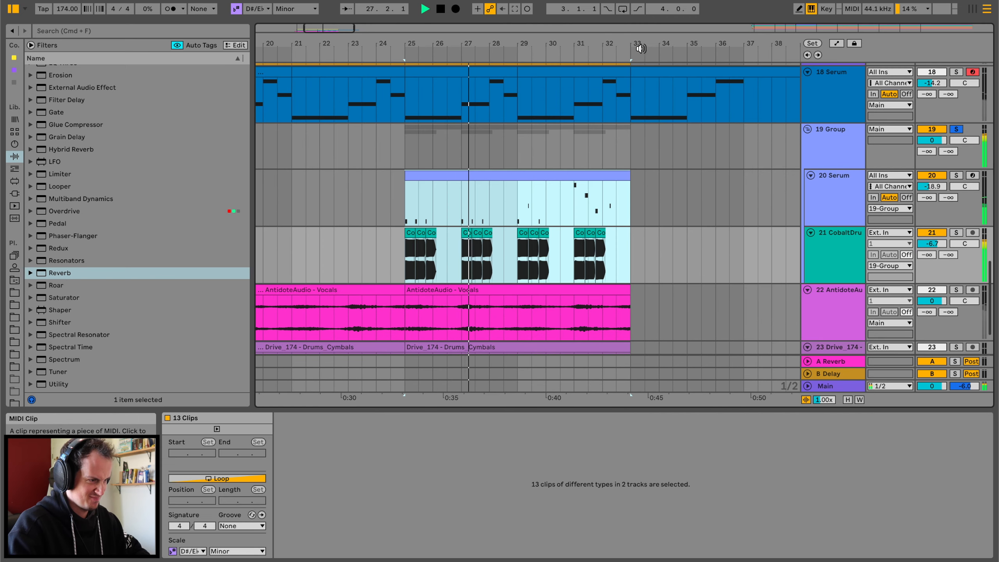
pyautogui.moveTo(639, 44); pyautogui.dragTo(637, 26)
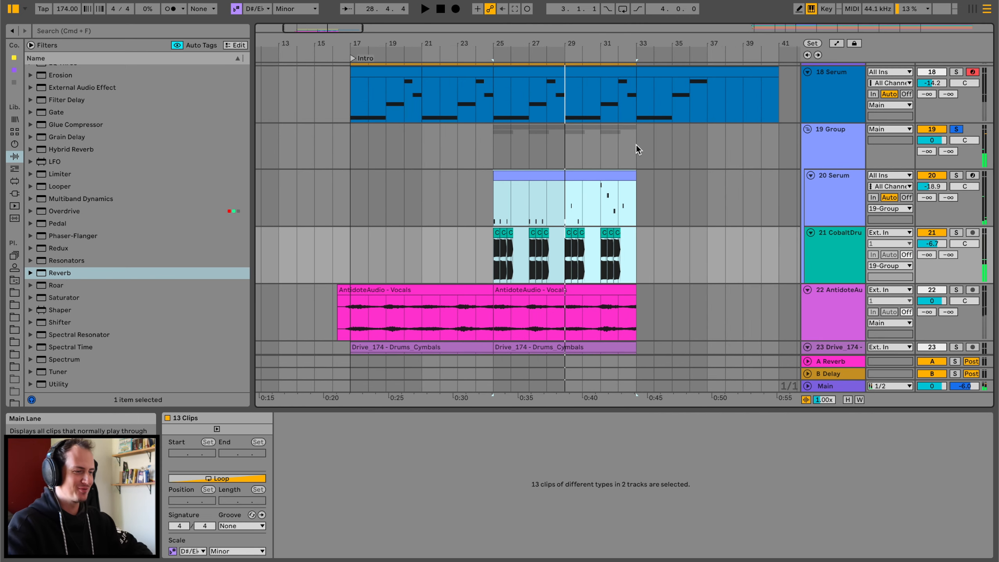
# Duplicate the grouped Serum and 808 clips from bars 25–33 to bar 33
pyautogui.click(558, 148)
pyautogui.scroll(1, 557, 148)
pyautogui.moveTo(631, 212); pyautogui.dragTo(486, 273)
pyautogui.press('super+d')
pyautogui.press('space')
# Add a locator named THIS at bar 33 and delete the track 18 Serum part from bar 33 to 41
pyautogui.rightClick(628, 59)
pyautogui.click(654, 93)
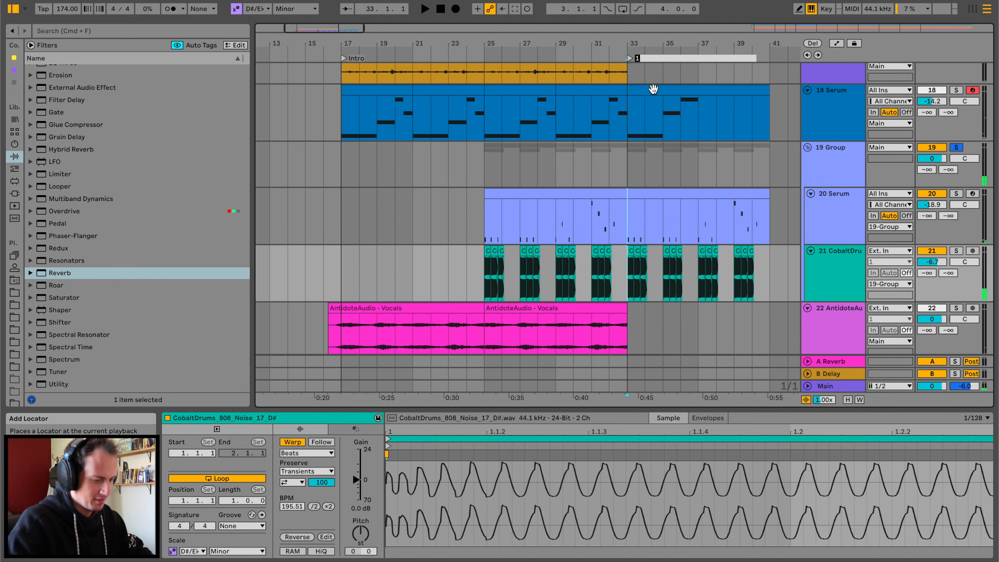
pyautogui.click(651, 91)
pyautogui.press('Delete')
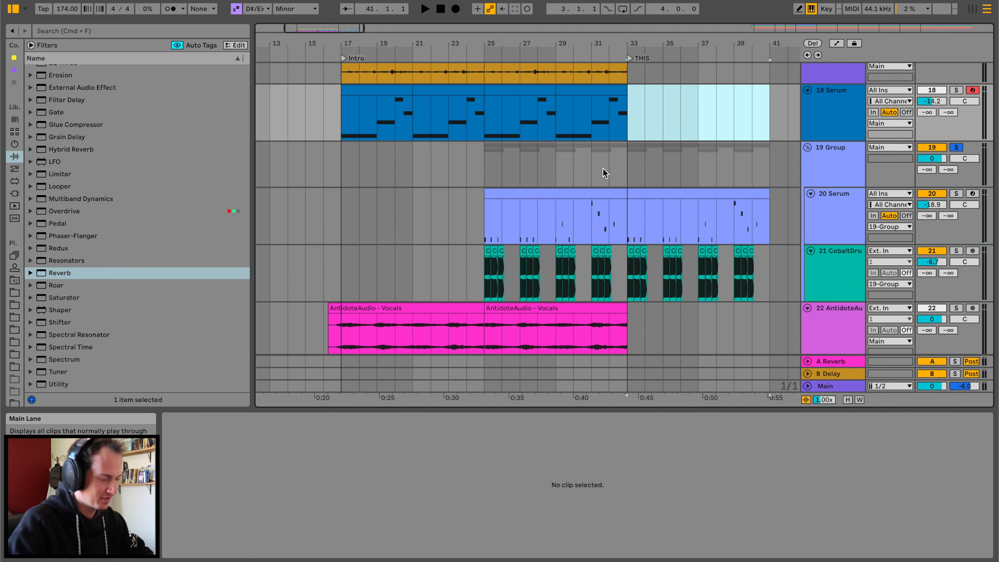
# Play from bar 25 and move the Vocals track up to sit directly below the Synths 2 track
pyautogui.click(566, 194)
pyautogui.press('space')
pyautogui.scroll(-3, 566, 199)
pyautogui.moveTo(834, 331); pyautogui.dragTo(844, 91)
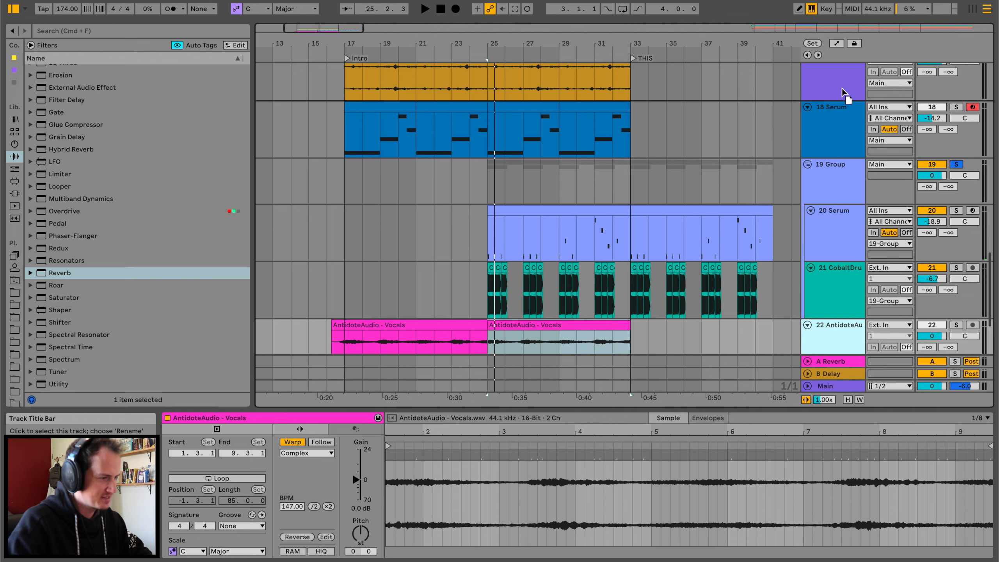
pyautogui.scroll(2, 755, 167)
pyautogui.scroll(3, 820, 185)
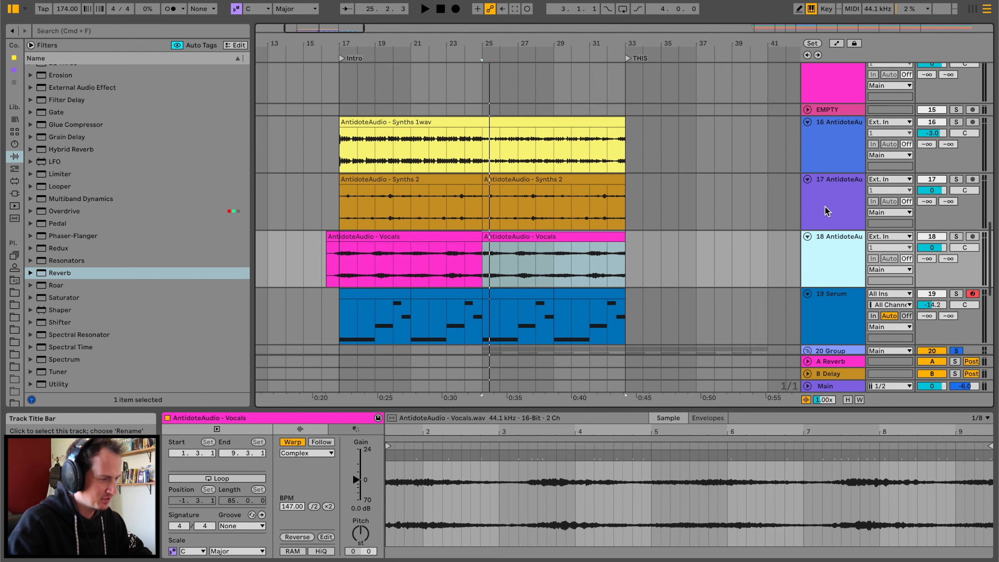
# Group the Synths 1wav, Synths 2 and Vocals tracks and add Reverb to the group
pyautogui.keyDown('shift'); pyautogui.click(831, 132); pyautogui.keyUp('shift')
pyautogui.press('super+g')
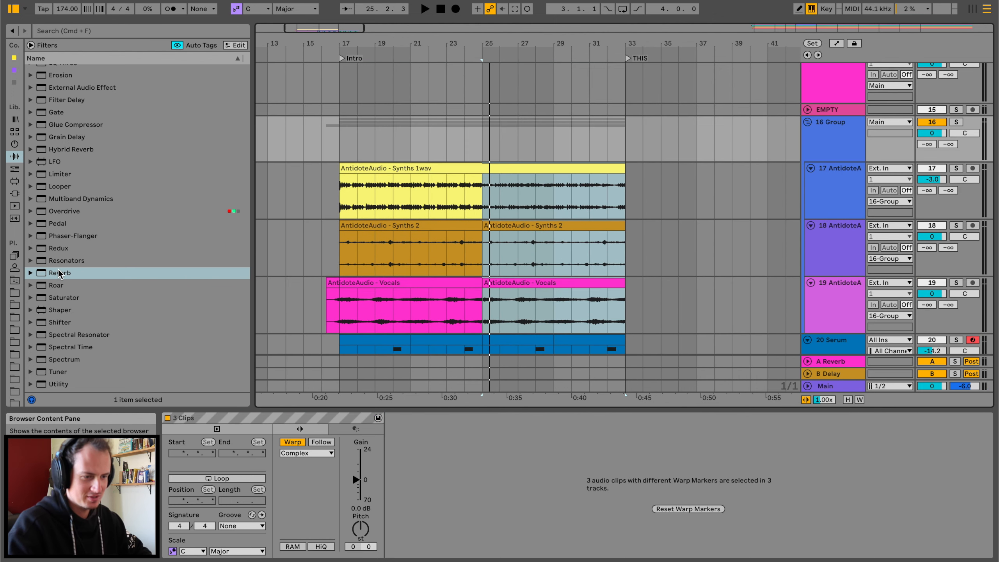
pyautogui.moveTo(59, 273); pyautogui.dragTo(635, 184)
# Automate the group reverb's Dry/Wet to rise from 0% at bar 31 to 50% at bar 33
pyautogui.moveTo(588, 148); pyautogui.dragTo(589, 148)
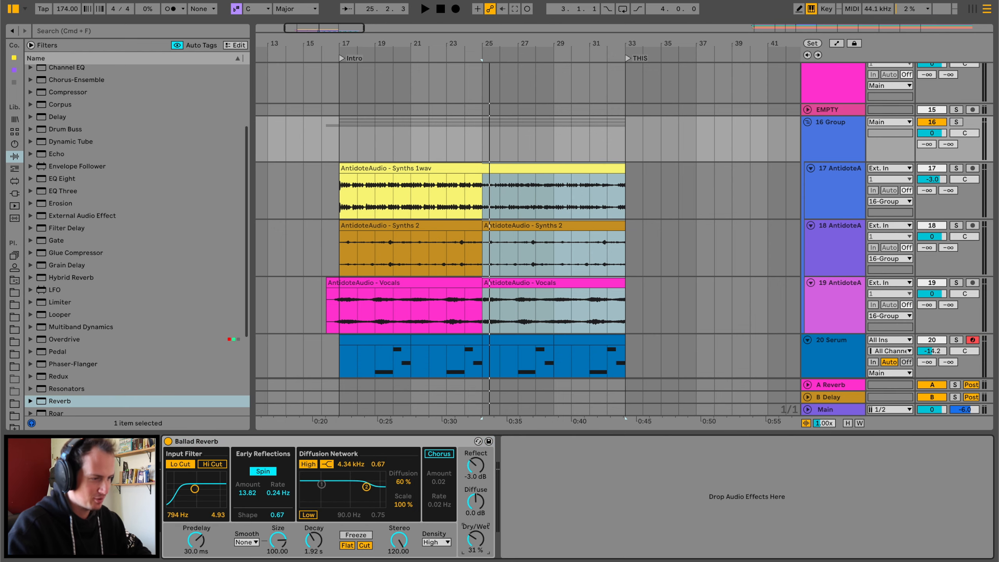
pyautogui.press('a')
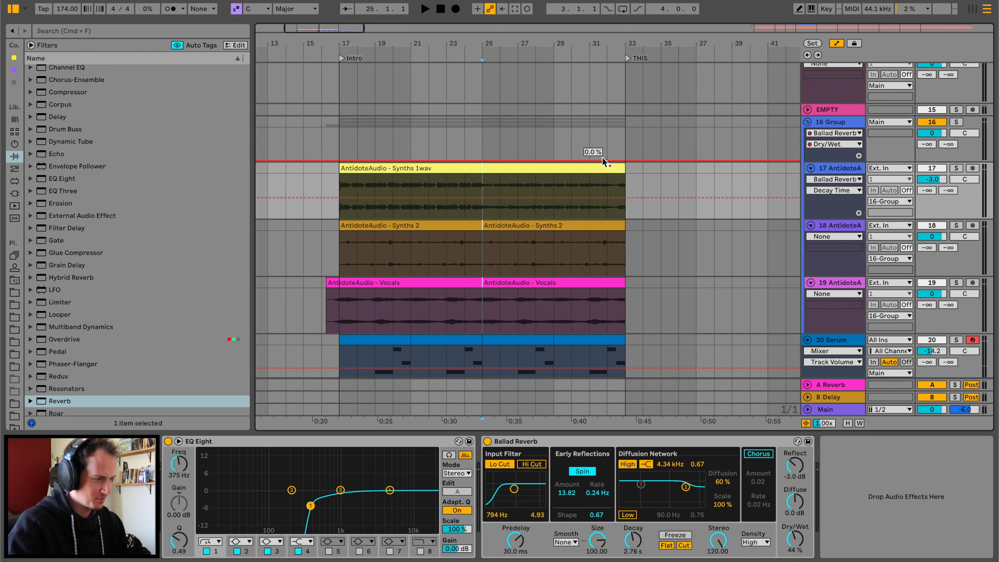
pyautogui.press('space')
pyautogui.moveTo(607, 160); pyautogui.dragTo(625, 144)
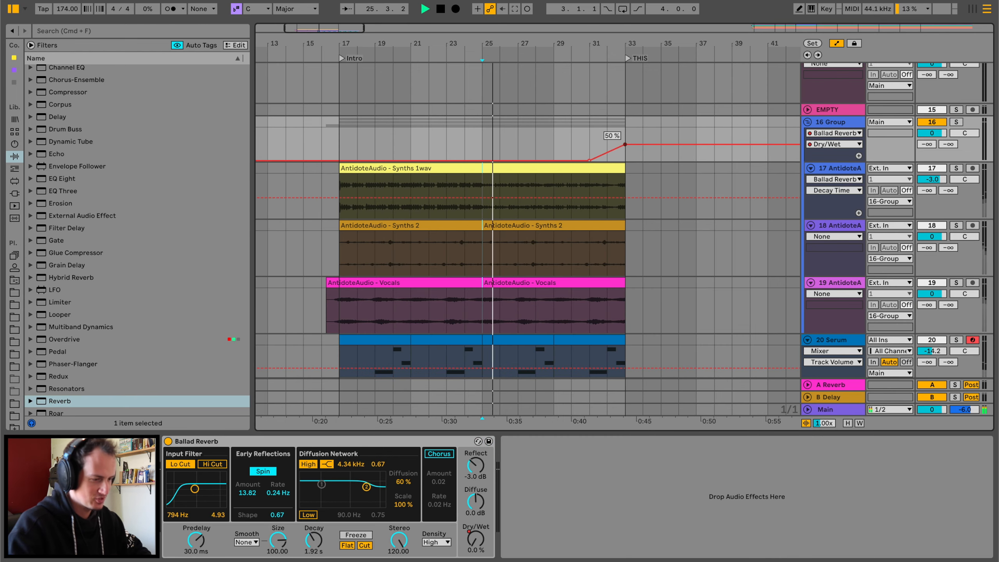
# Set the group reverb's decay to 3.79 s and add Delay after it
pyautogui.moveTo(316, 539); pyautogui.dragTo(317, 525)
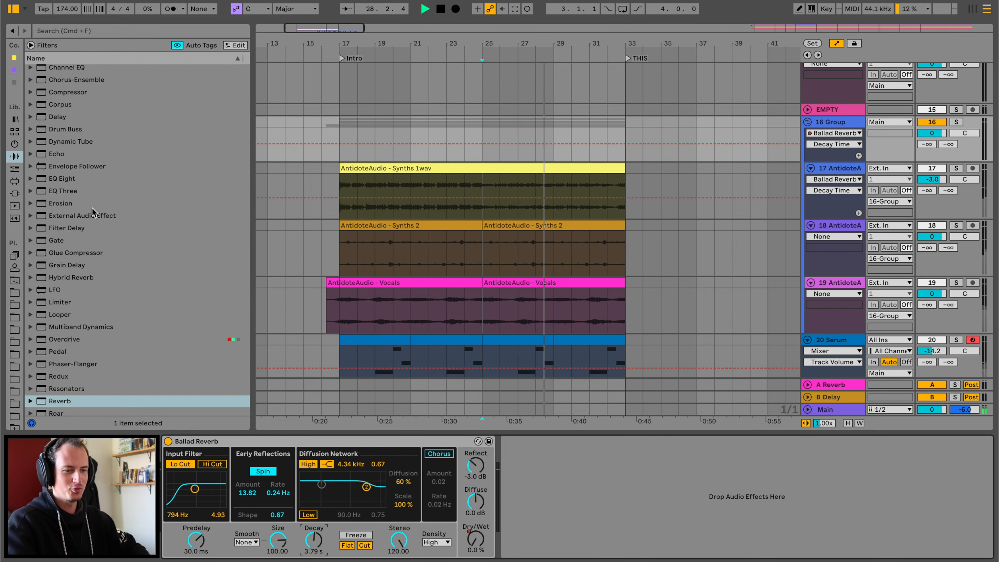
pyautogui.click(62, 117)
pyautogui.moveTo(62, 116); pyautogui.dragTo(629, 481)
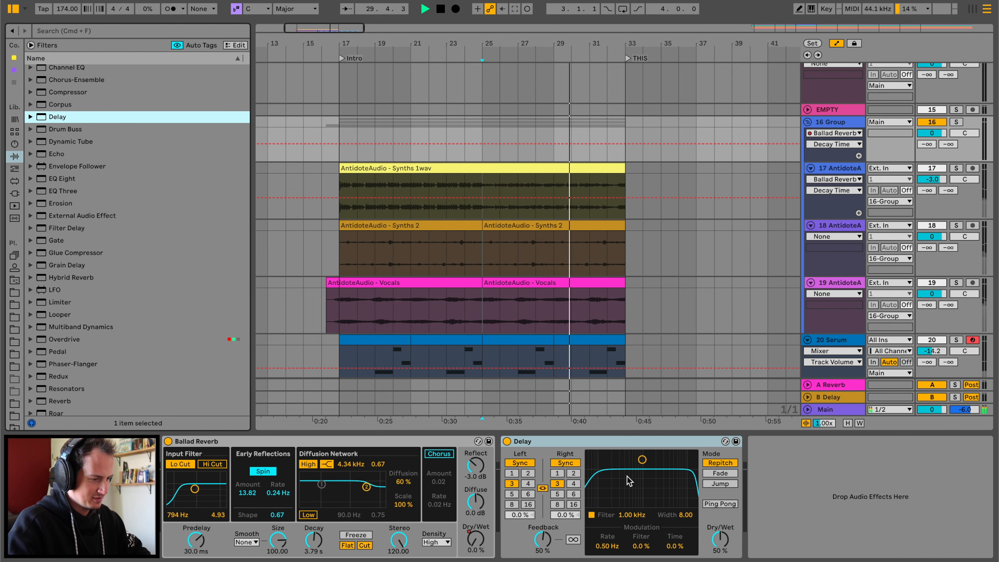
# Set the delay to 4 sixteenths with Ping Pong on, its filter to 2.11 kHz with width 2.07, and Dry/Wet to 0%
pyautogui.click(573, 483)
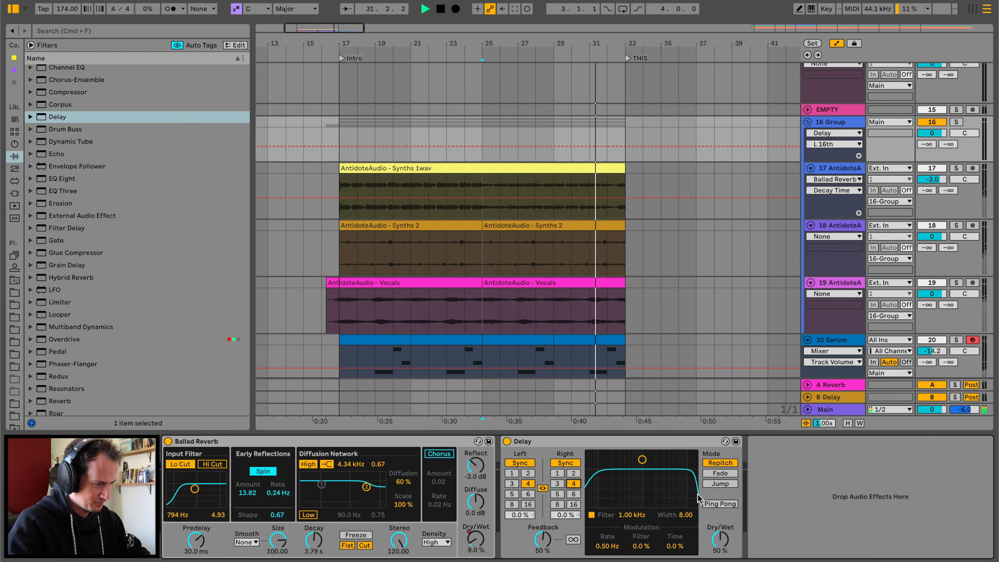
pyautogui.click(704, 503)
pyautogui.moveTo(642, 460); pyautogui.dragTo(663, 499)
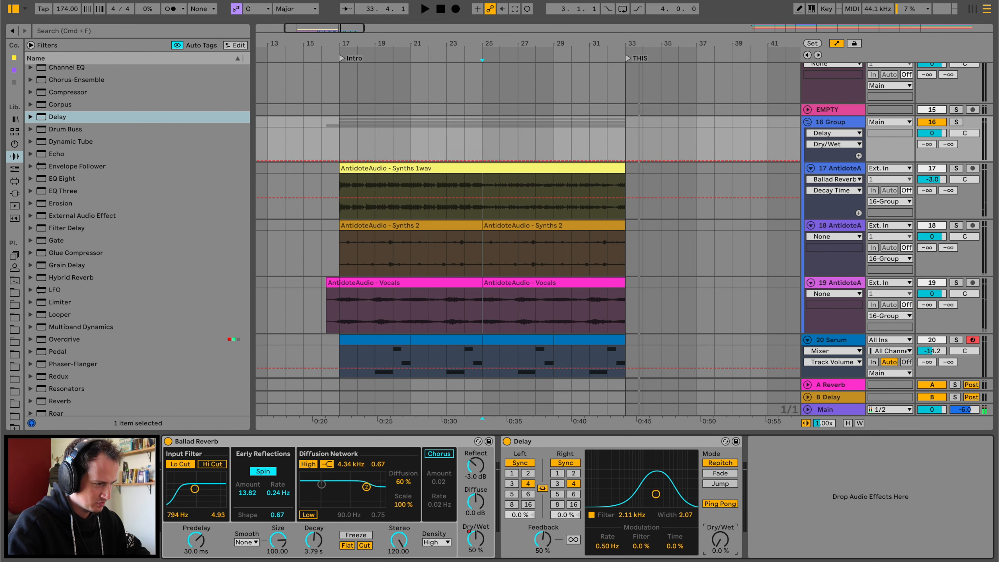
# Automate the delay's Dry/Wet to ramp up from 0% at bar 30 to bar 33, playing it and raising the end point slightly above 42%
pyautogui.click(572, 159)
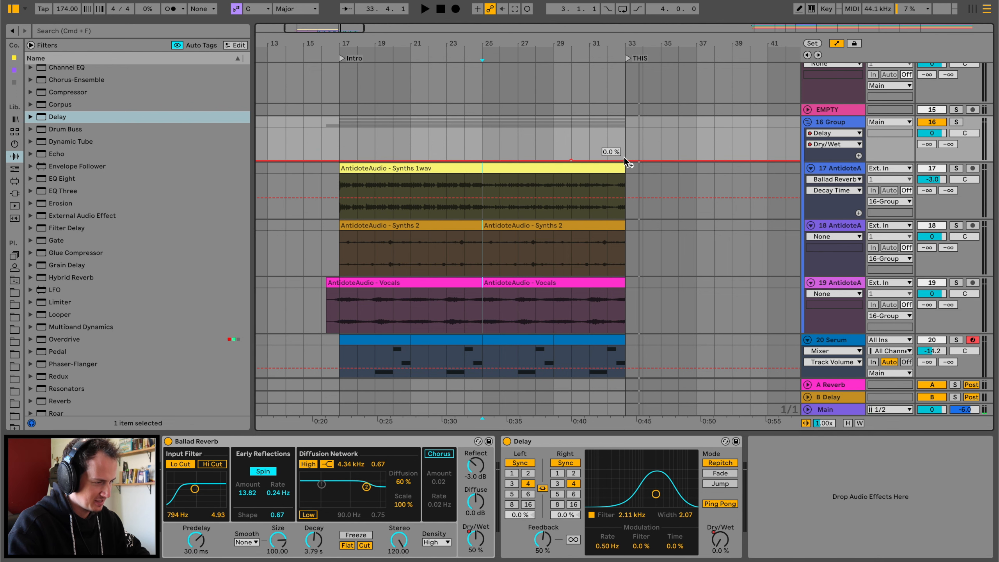
pyautogui.moveTo(625, 160); pyautogui.dragTo(625, 147)
pyautogui.click(568, 132)
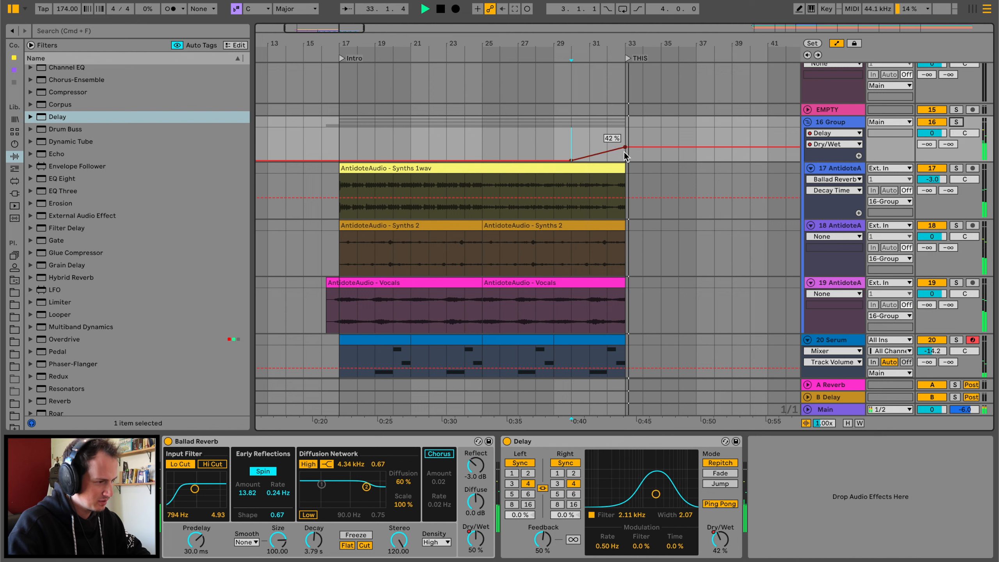
pyautogui.moveTo(623, 145); pyautogui.dragTo(624, 144)
# Solo the synth and vocal group and set its reverb's input filter to 1.93 kHz with width 3.13 and decay to 4.55 s
pyautogui.click(956, 123)
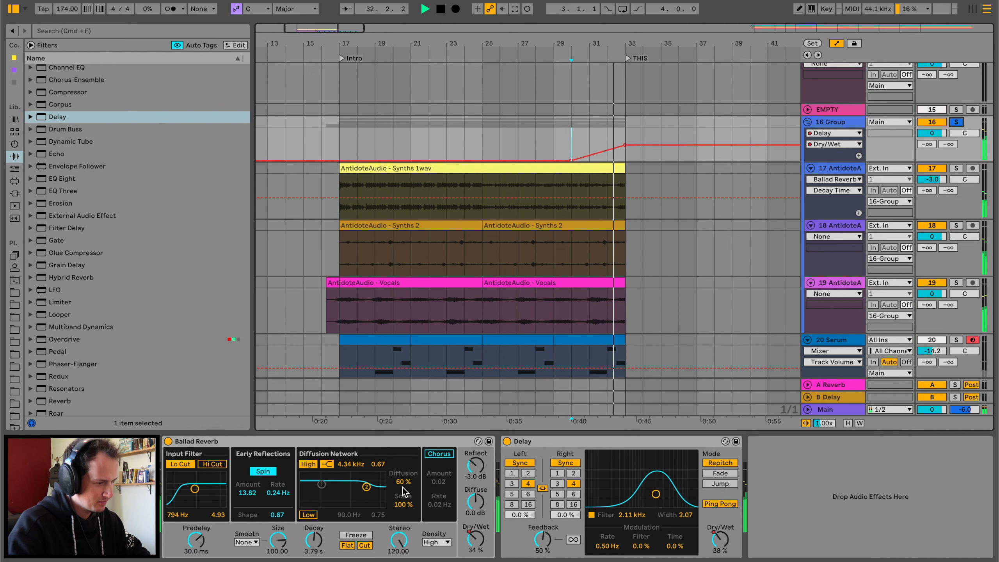
pyautogui.moveTo(195, 488); pyautogui.dragTo(203, 495)
pyautogui.press('space')
pyautogui.press('space')
pyautogui.moveTo(313, 540); pyautogui.dragTo(314, 535)
# Raise the group delay's feedback to 79% and play the transition from bar 30
pyautogui.press('space')
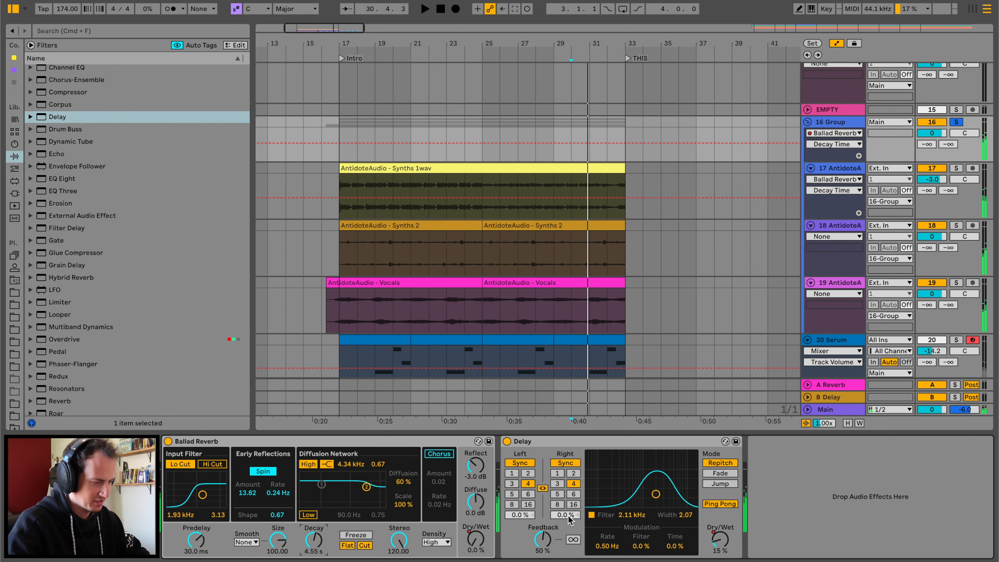
pyautogui.moveTo(542, 539); pyautogui.dragTo(542, 530)
pyautogui.press('space')
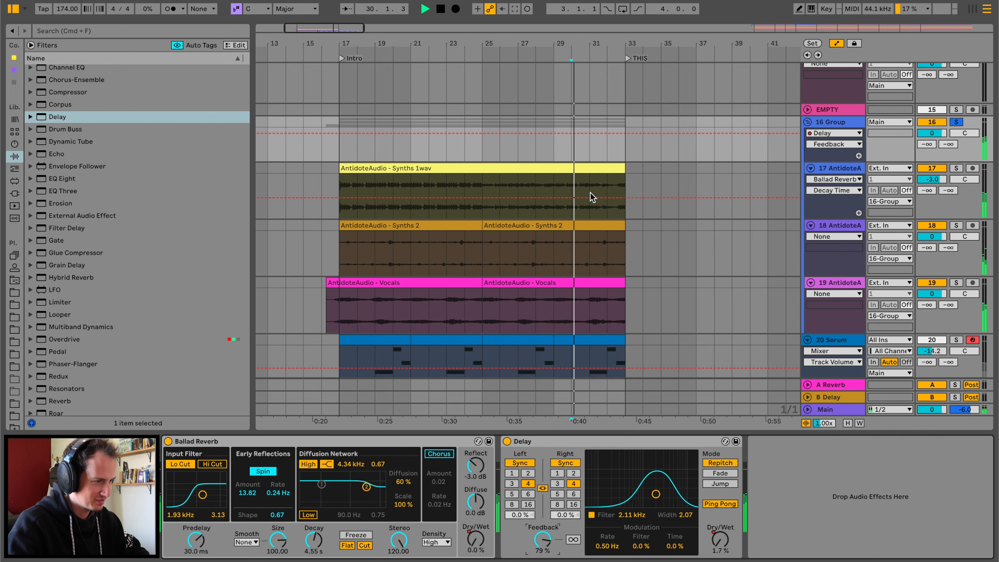
# Take the synth and vocal group out of solo and set its delay's feedback to 50%
pyautogui.scroll(-5, 609, 163)
pyautogui.hscroll(5, 609, 163)
pyautogui.scroll(5, 476, 223)
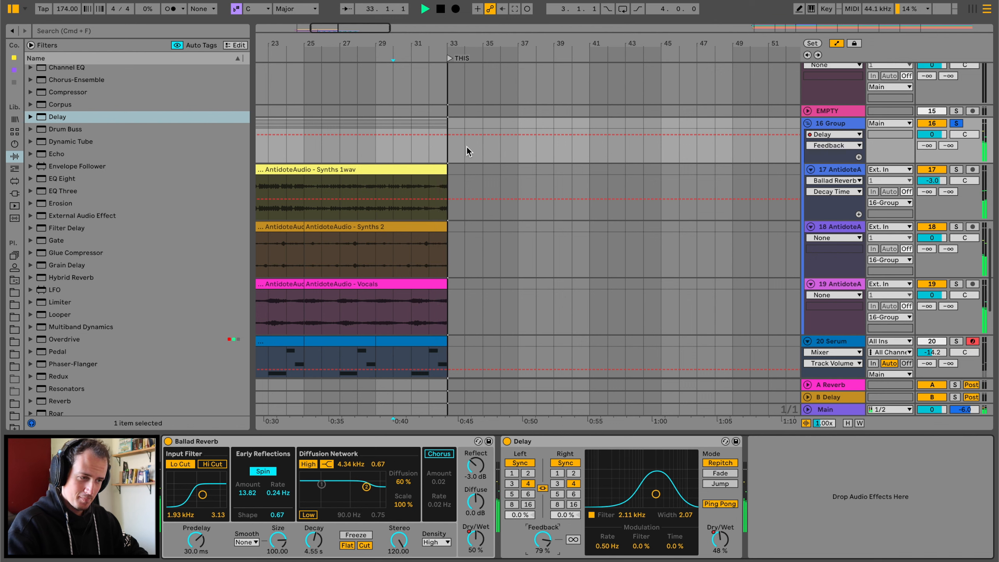
pyautogui.click(962, 123)
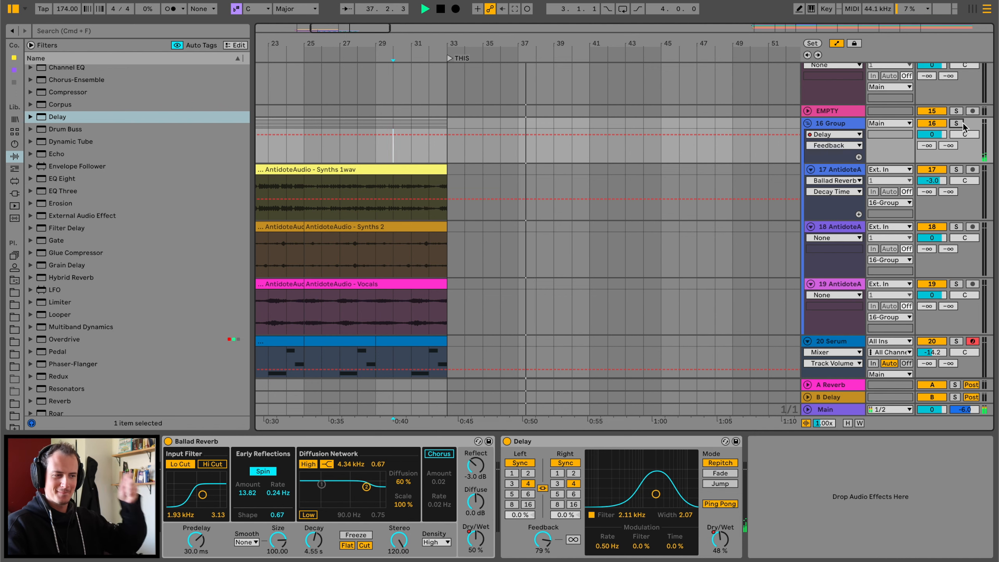
pyautogui.press('a')
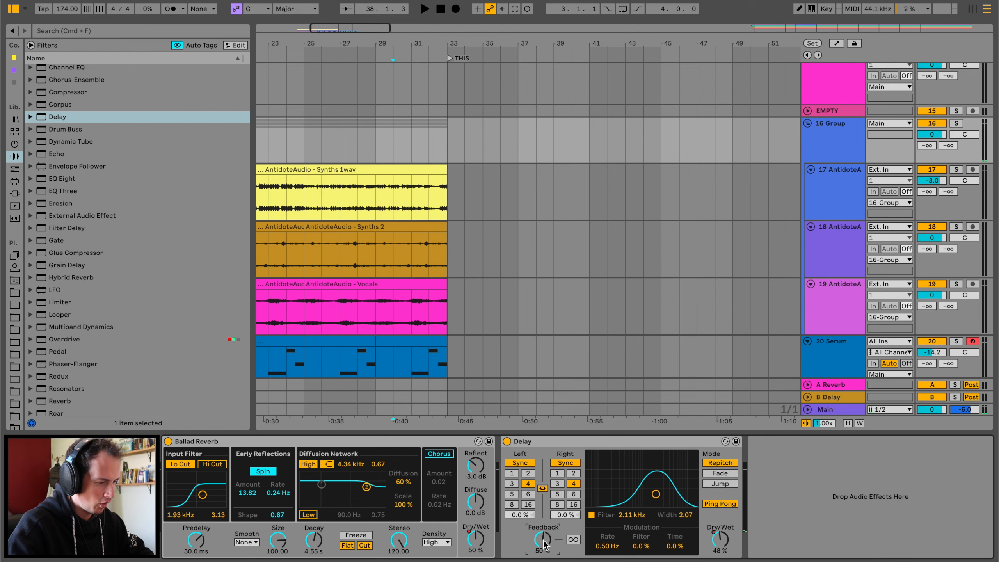
pyautogui.press('a')
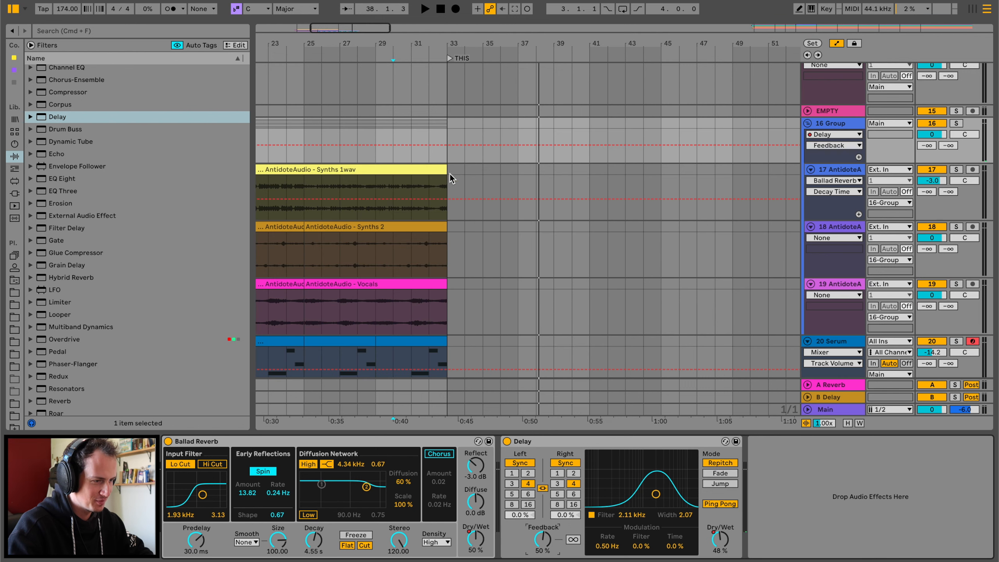
# Automate the group delay's Freeze to switch on at bar 33 and play the transition from about bar 30
pyautogui.click(447, 138)
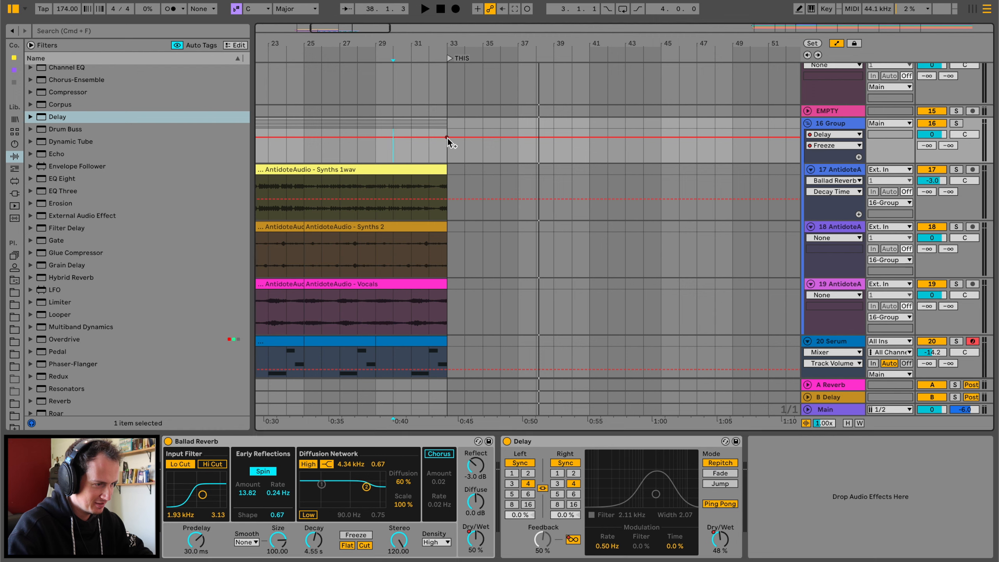
pyautogui.moveTo(429, 137); pyautogui.dragTo(429, 150)
pyautogui.press('space')
pyautogui.click(413, 129)
pyautogui.scroll(-5, 395, 128)
pyautogui.hscroll(-5, 394, 128)
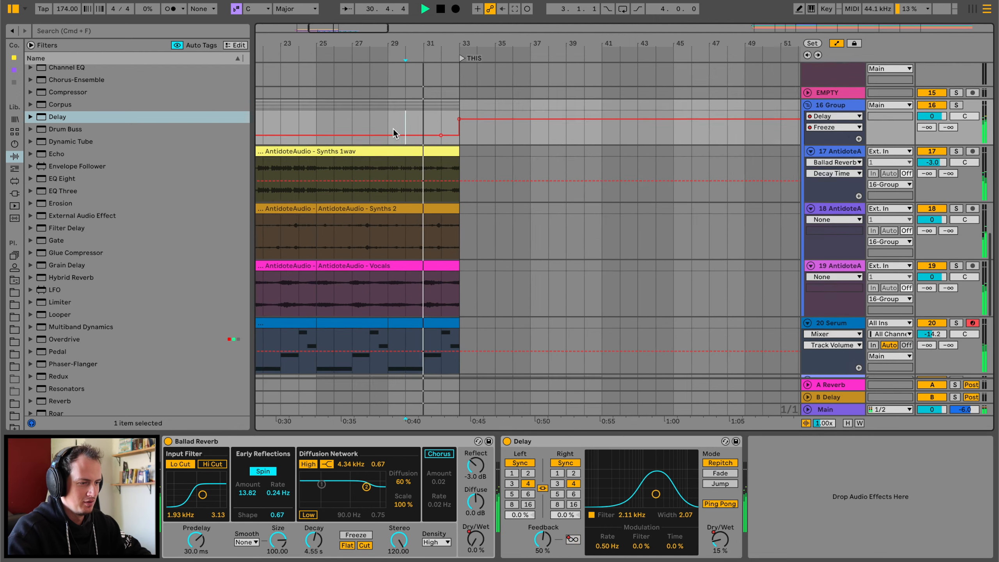
pyautogui.scroll(-5, 467, 259)
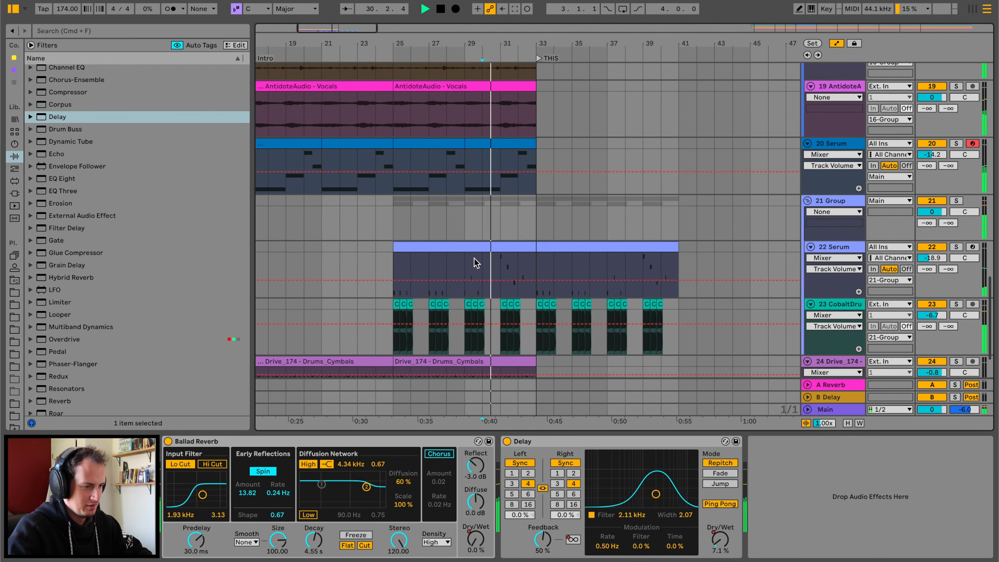
pyautogui.click(503, 301)
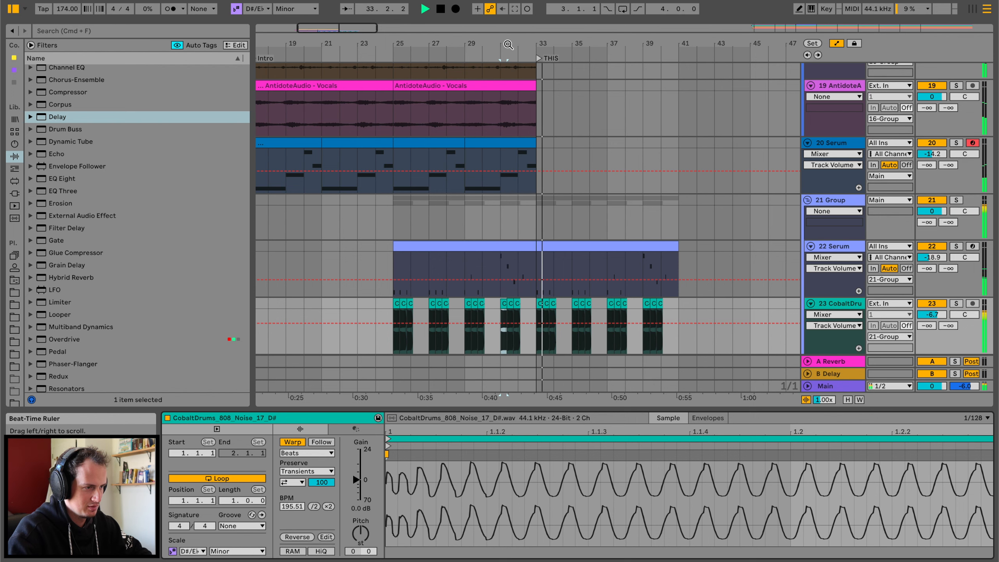
pyautogui.scroll(8, 561, 185)
pyautogui.hscroll(3, 560, 185)
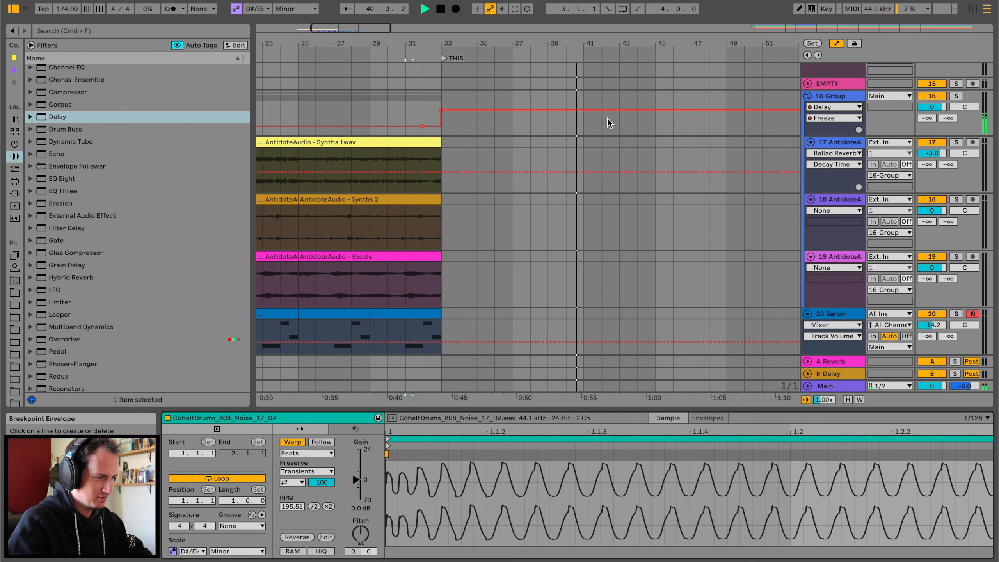
# Add a locator named Build Up at bar 41
pyautogui.click(830, 97)
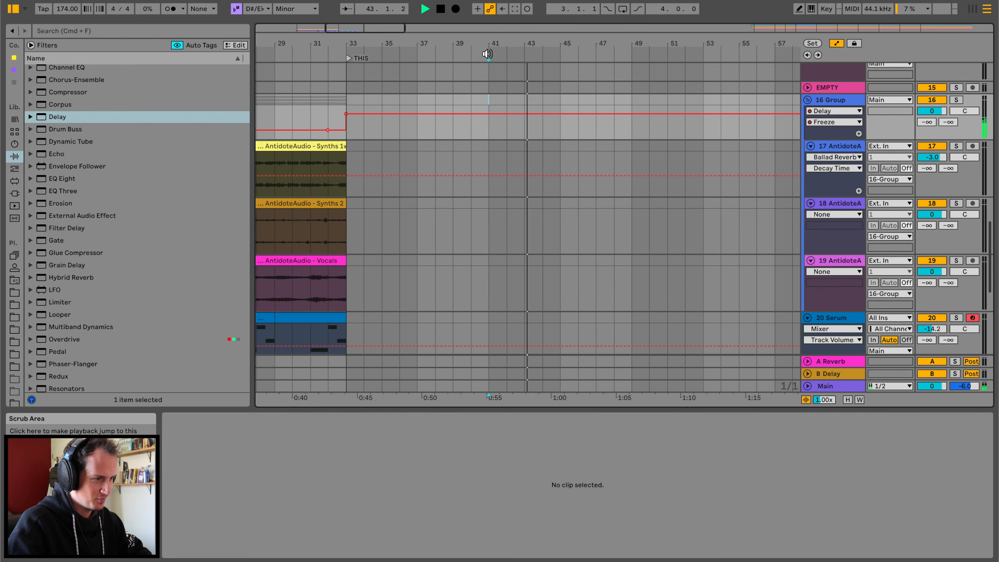
pyautogui.rightClick(488, 54)
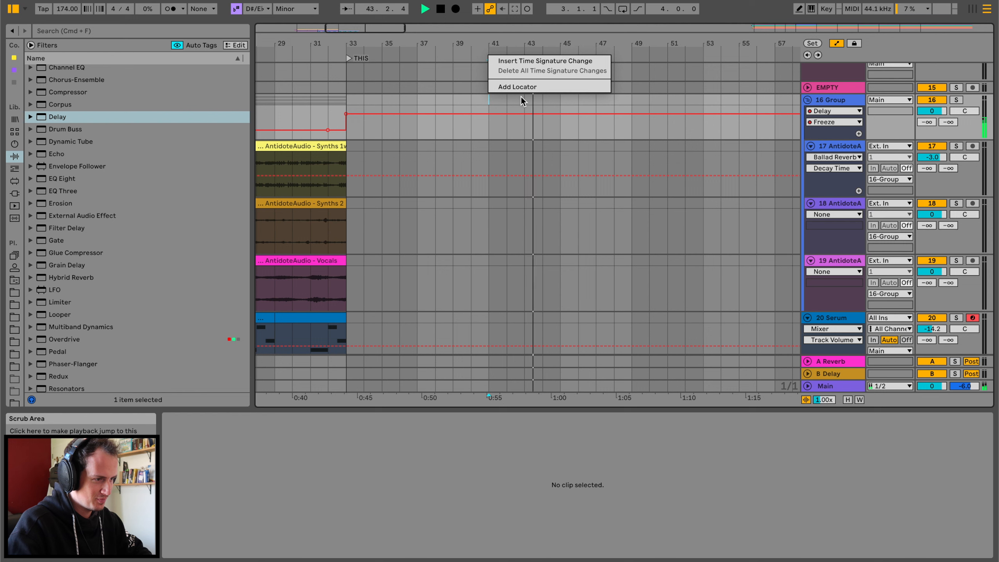
pyautogui.click(526, 86)
pyautogui.write('Buid')
pyautogui.press('BackSpace')
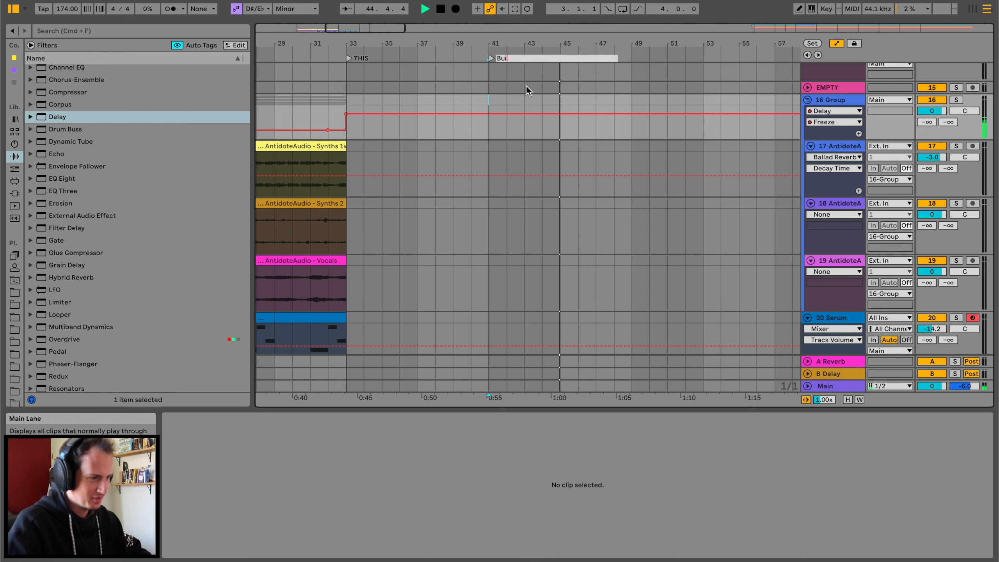
pyautogui.write('ld Up')
pyautogui.press('Return')
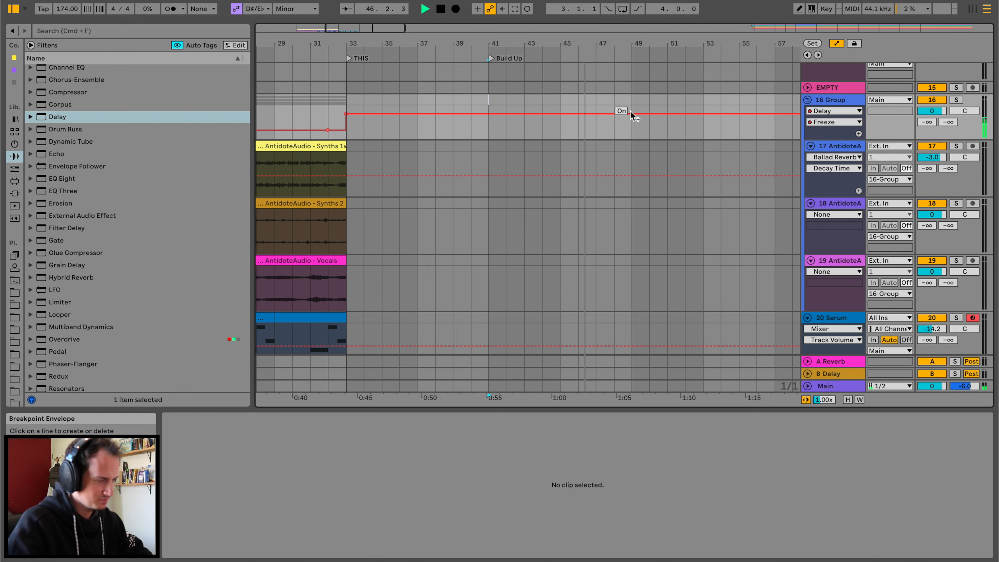
# Add a Shifter after the delay on the synth and vocal group, leaving it in Pitch mode
pyautogui.doubleClick(833, 103)
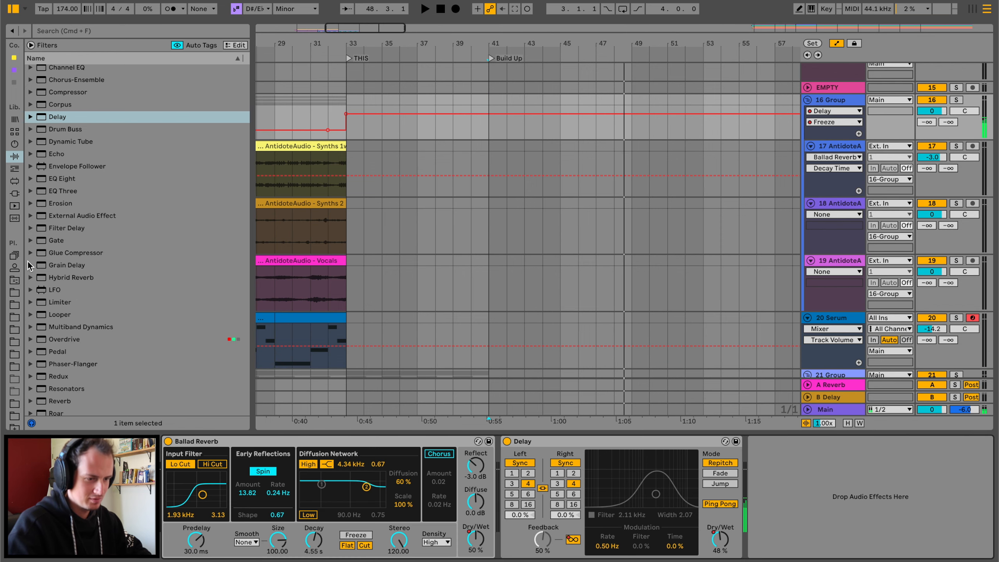
pyautogui.scroll(-5, 29, 267)
pyautogui.moveTo(61, 322); pyautogui.dragTo(813, 504)
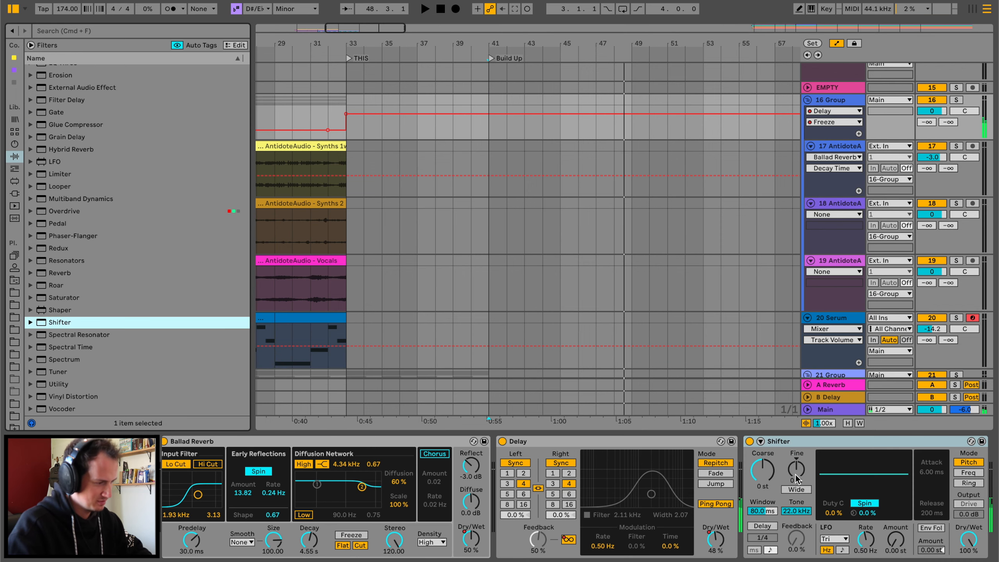
pyautogui.click(971, 473)
pyautogui.click(969, 462)
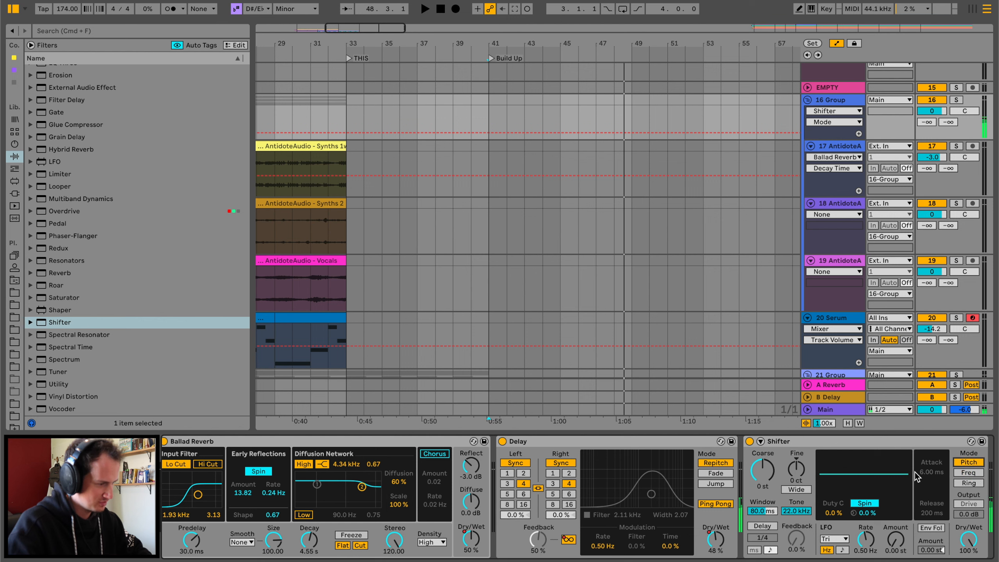
# Try a 10 ms Shifter window with coarse pitch automation rising from 0 st at bar 41 to bar 49
pyautogui.moveTo(766, 469); pyautogui.dragTo(766, 469)
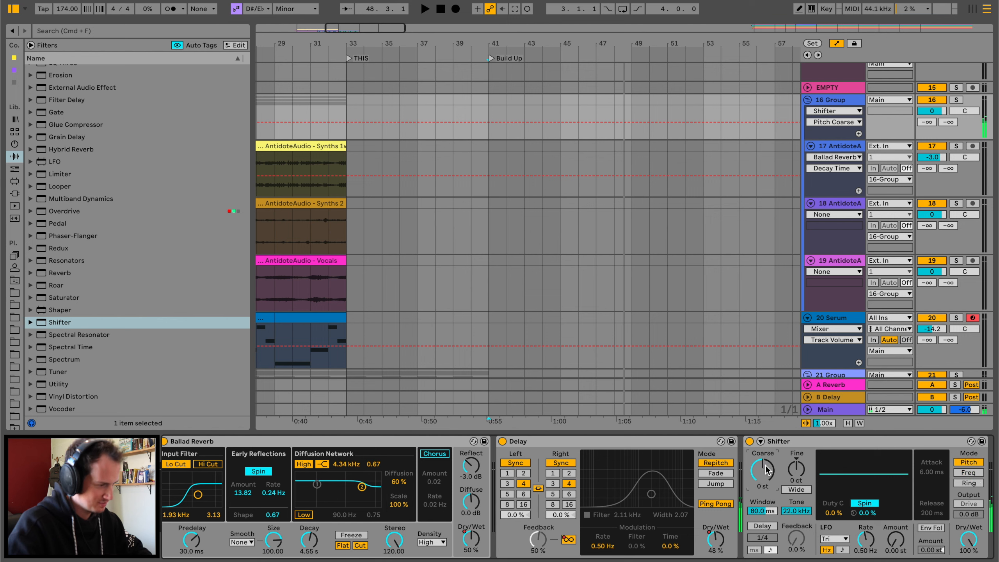
pyautogui.moveTo(769, 512); pyautogui.dragTo(769, 549)
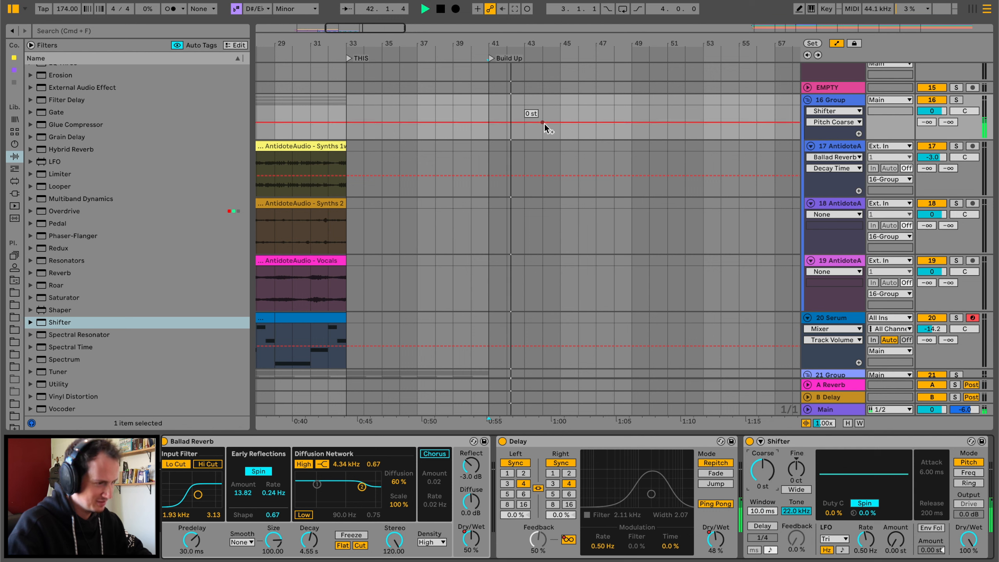
pyautogui.click(489, 122)
pyautogui.moveTo(633, 123); pyautogui.dragTo(633, 114)
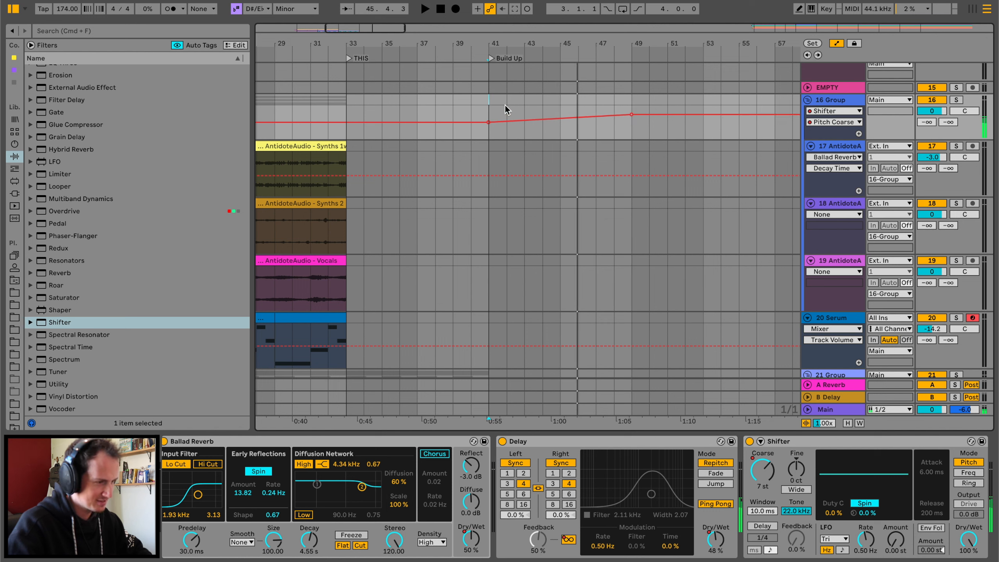
# Set the Shifter to Ring mode and automate its coarse frequency from 1.00 Hz at bar 41 to 10.0 kHz just before bar 49, then play it
pyautogui.click(969, 483)
pyautogui.moveTo(759, 468); pyautogui.dragTo(758, 508)
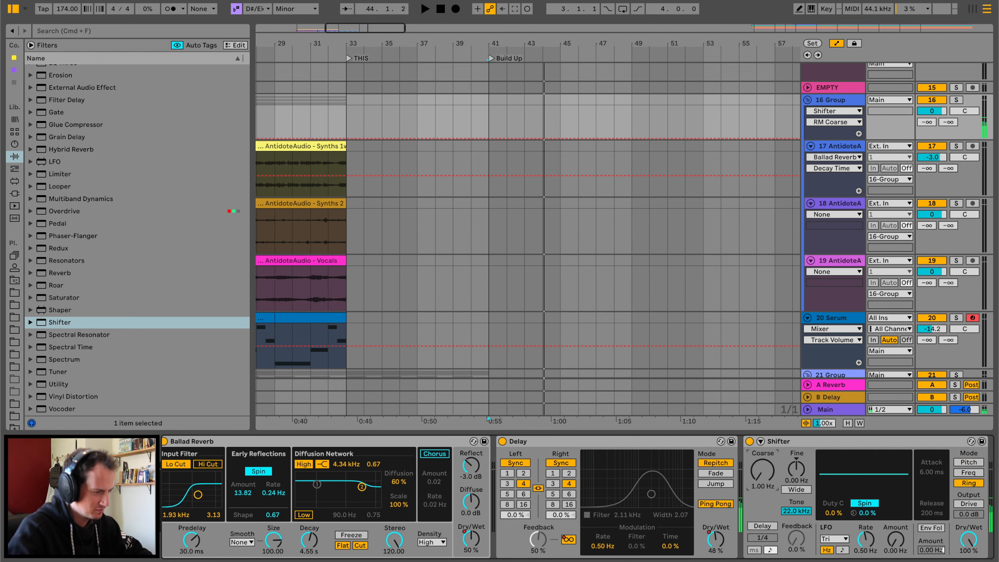
pyautogui.click(488, 138)
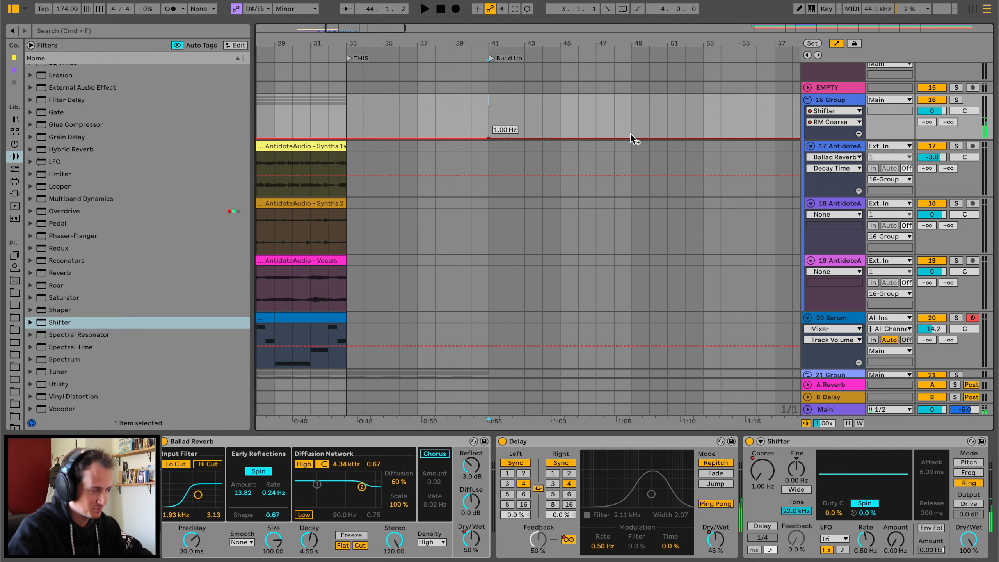
pyautogui.moveTo(631, 139); pyautogui.dragTo(631, 109)
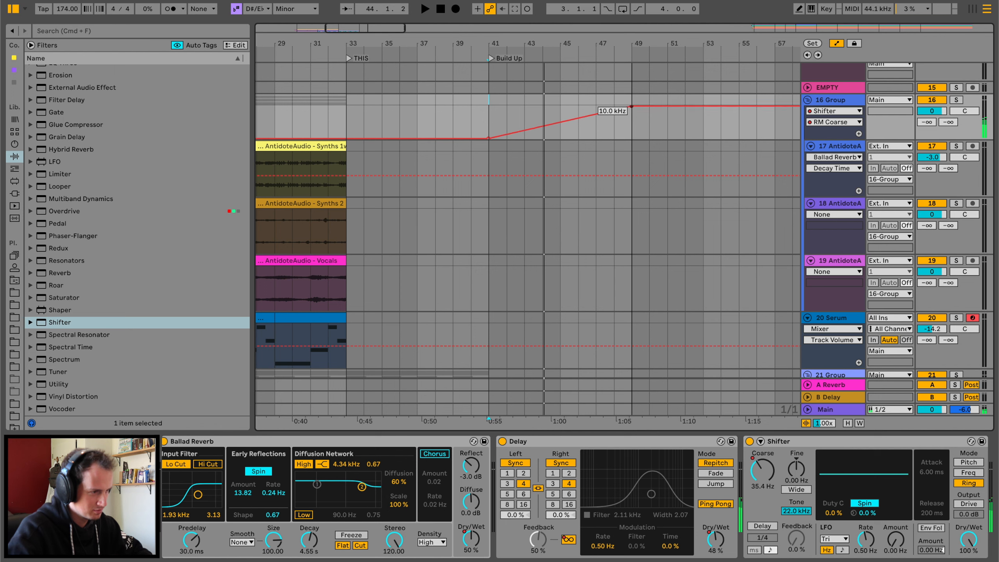
pyautogui.press('space')
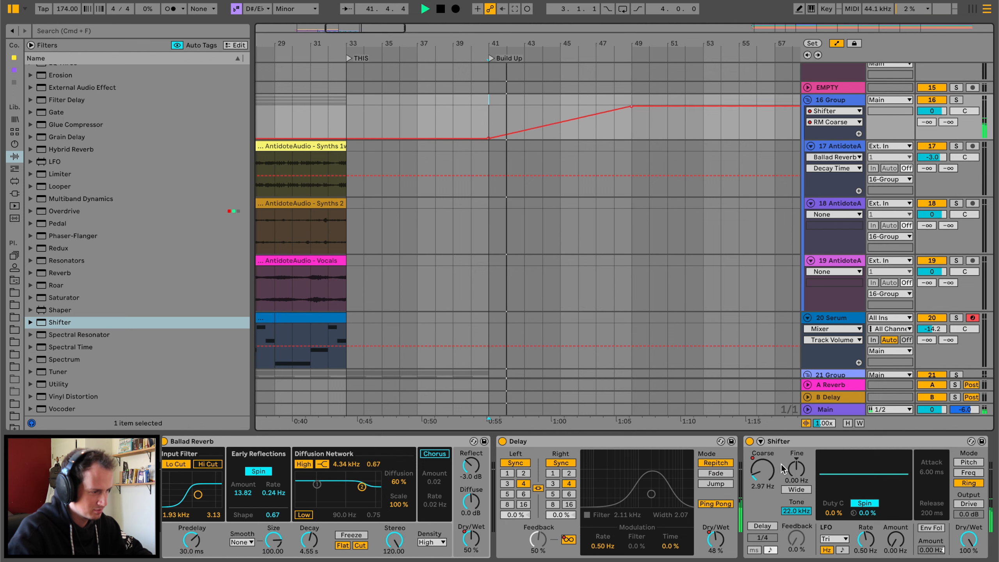
# Automate the Shifter's fine frequency to ramp up from 0.00 Hz at bar 41 to just before bar 49
pyautogui.click(797, 468)
pyautogui.click(489, 122)
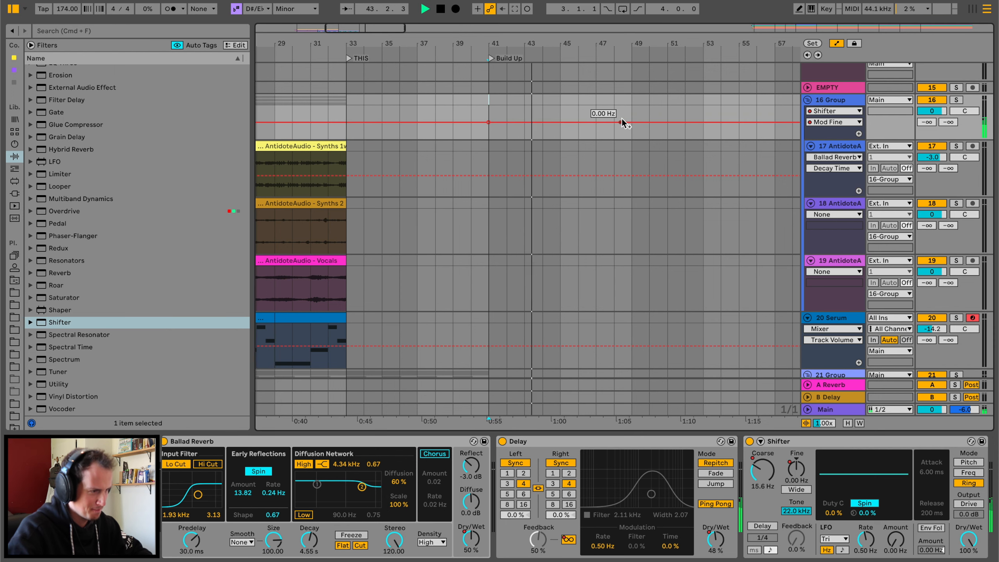
pyautogui.moveTo(621, 122); pyautogui.dragTo(631, 110)
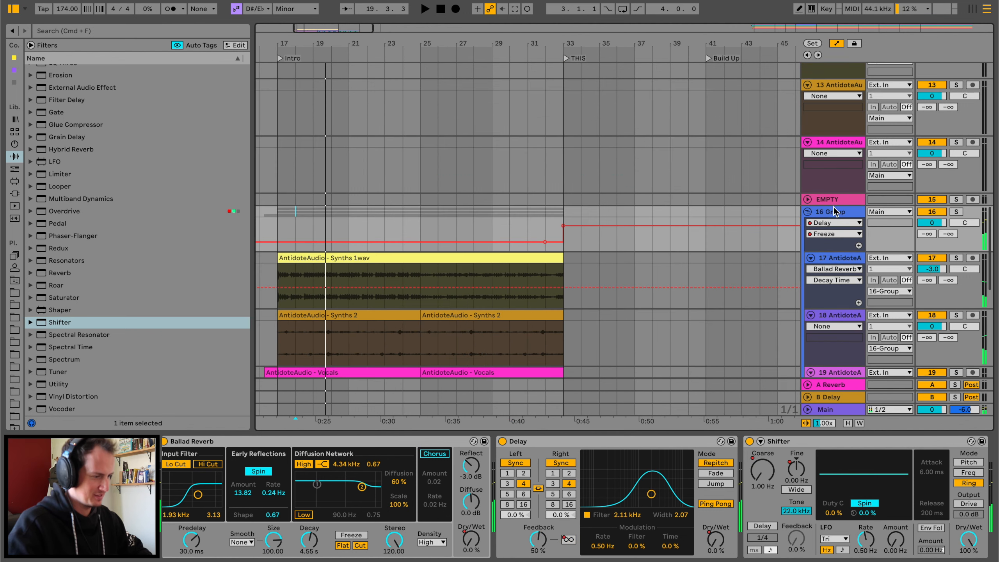
# Automate the Shifter to stay off until it switches on at bar 41, and start playback
pyautogui.click(749, 442)
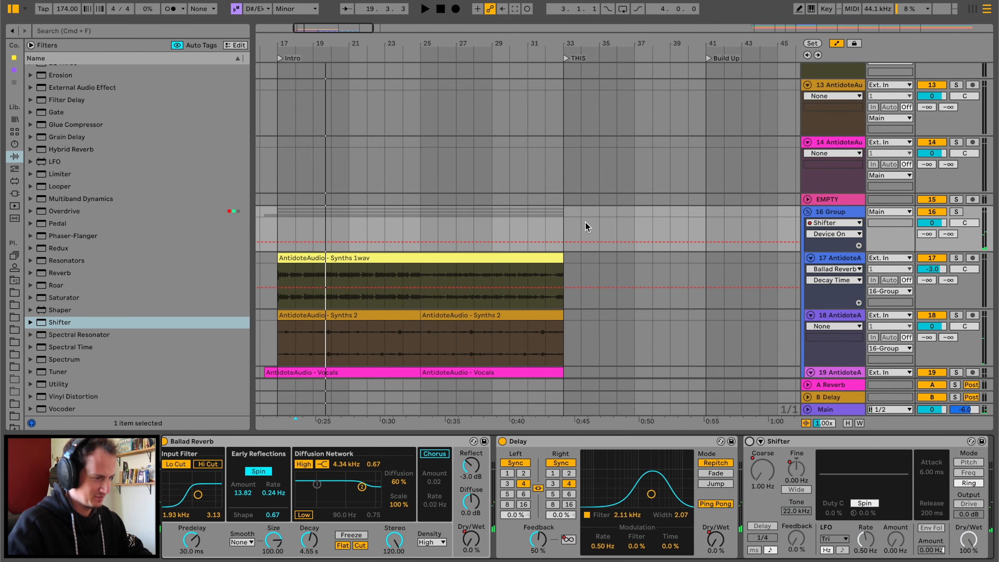
pyautogui.click(704, 241)
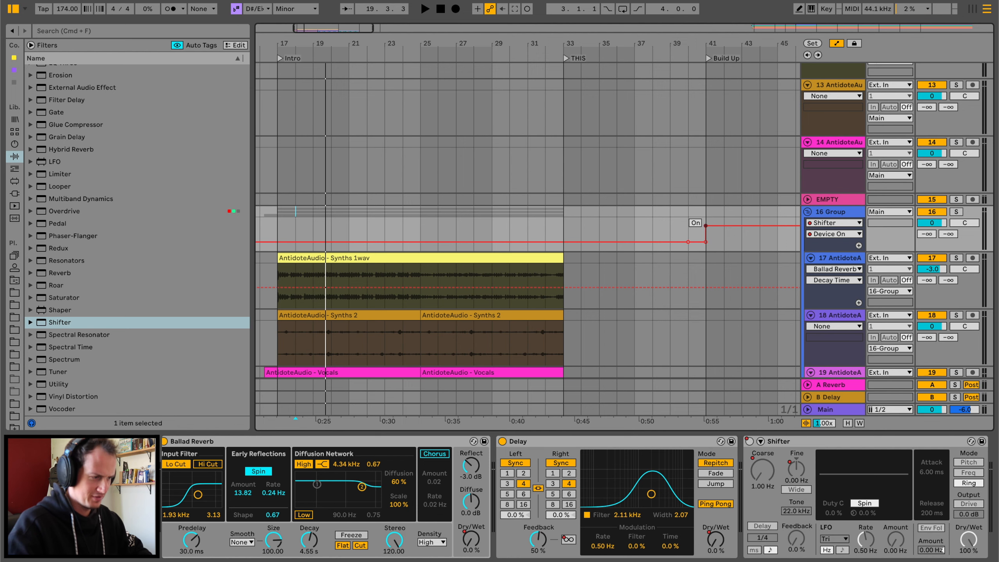
pyautogui.press('space')
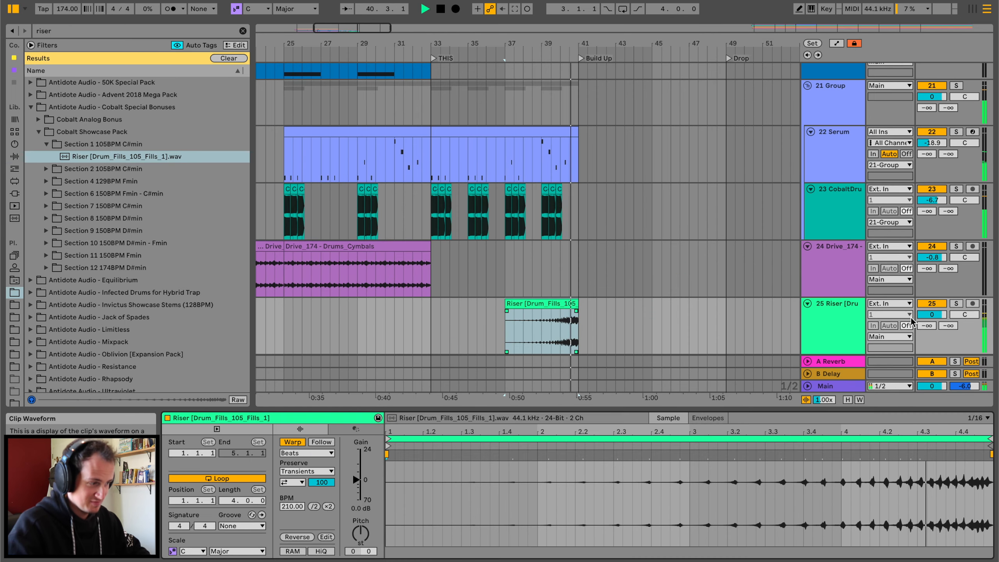
# Lower the riser track's volume to -5.4 dB and stop playback
pyautogui.moveTo(936, 313); pyautogui.dragTo(936, 332)
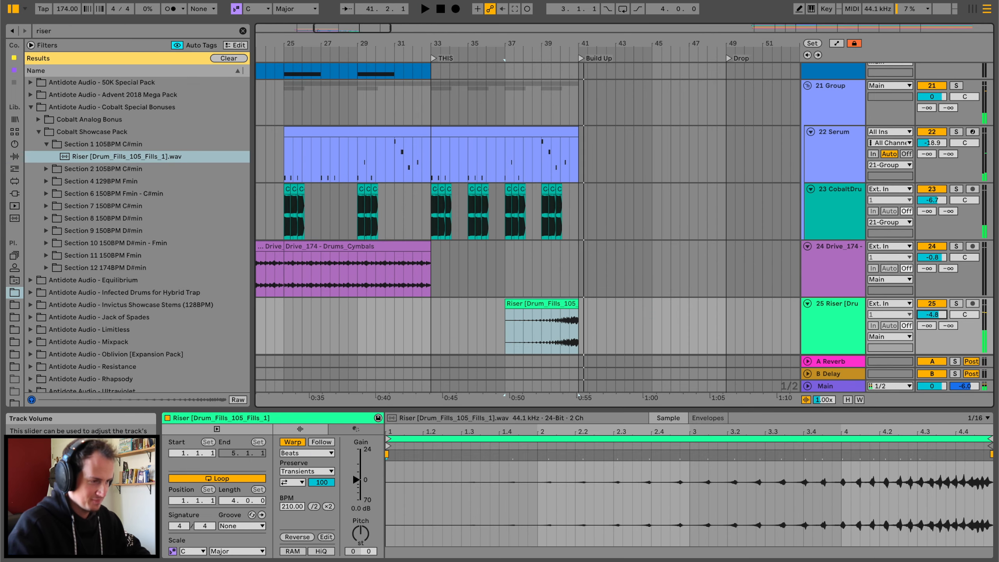
pyautogui.click(570, 112)
pyautogui.press('space')
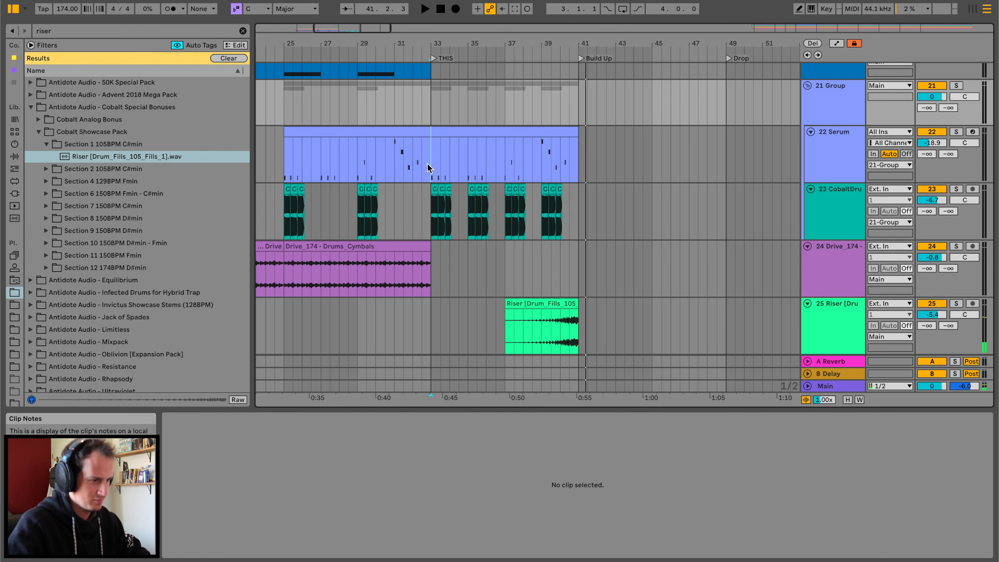
# Copy the track 20 Serum clip at bar 25 to the Build Up locator at bar 41 and play it
pyautogui.scroll(3, 396, 173)
pyautogui.hscroll(-2, 396, 174)
pyautogui.click(370, 97)
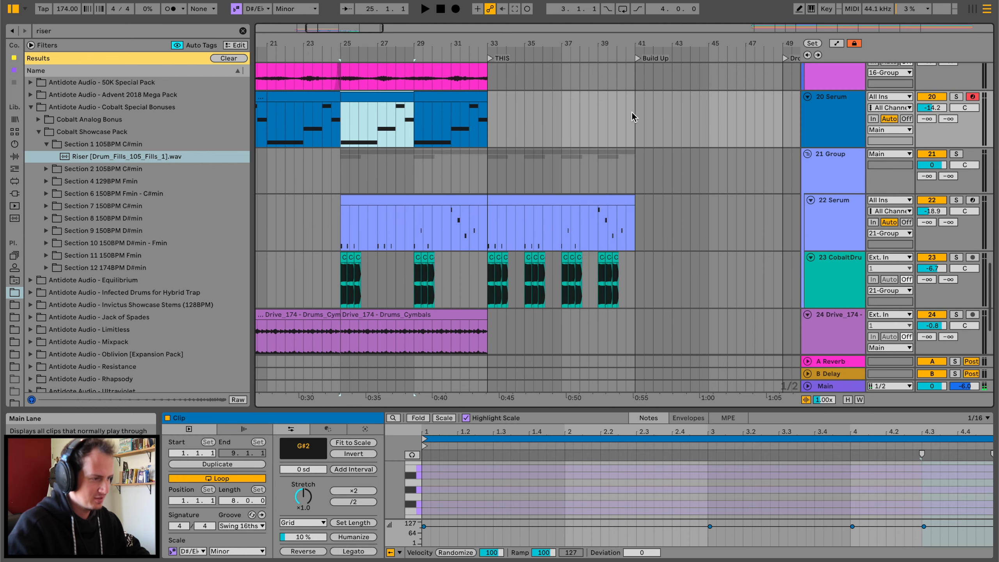
pyautogui.hotkey('ctrl', 'v')
pyautogui.press('space')
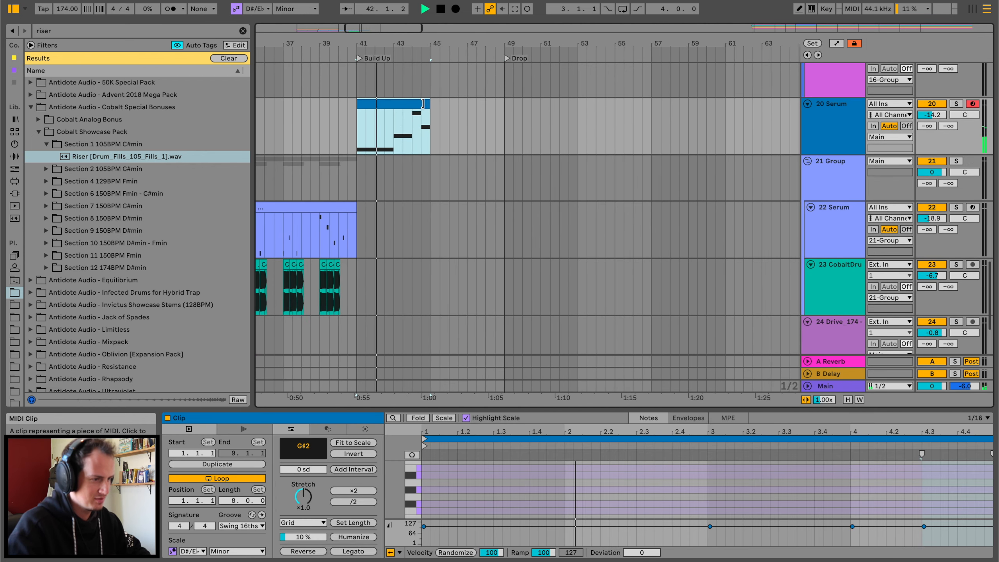
# Play from about bar 31 and examine how the tracks lead through bar 33 towards the Build Up section
pyautogui.click(346, 114)
pyautogui.click(312, 114)
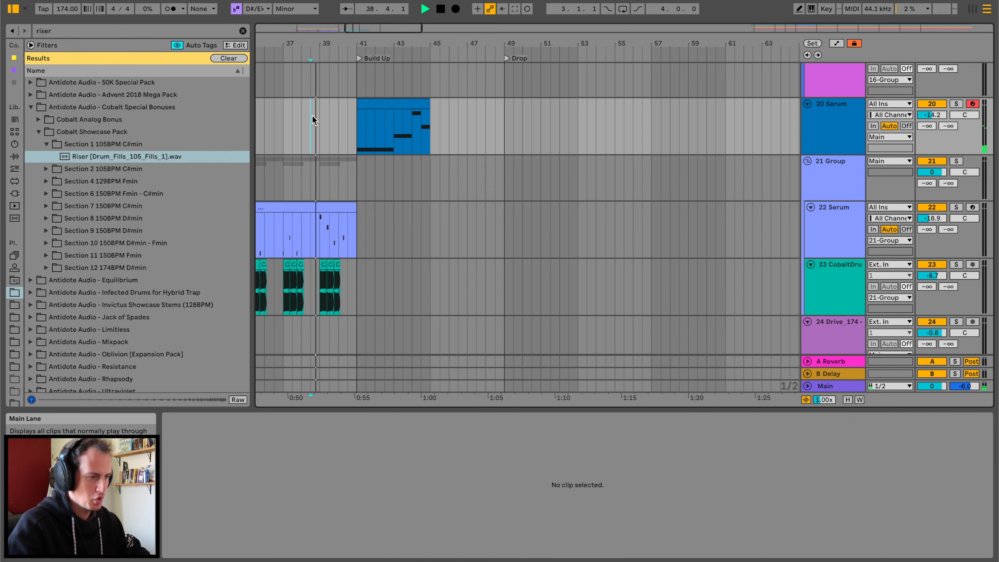
pyautogui.scroll(5, 312, 115)
pyautogui.scroll(5, 312, 115)
pyautogui.click(285, 114)
pyautogui.press('space')
pyautogui.press('space')
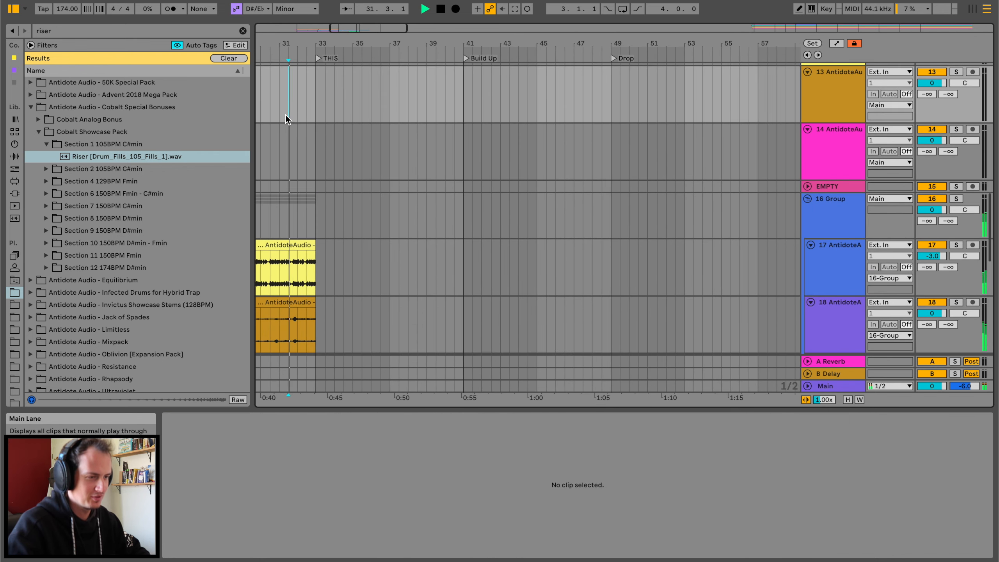
pyautogui.scroll(10, 286, 114)
pyautogui.scroll(-15, 285, 115)
pyautogui.scroll(-6, 285, 115)
pyautogui.scroll(3, 286, 116)
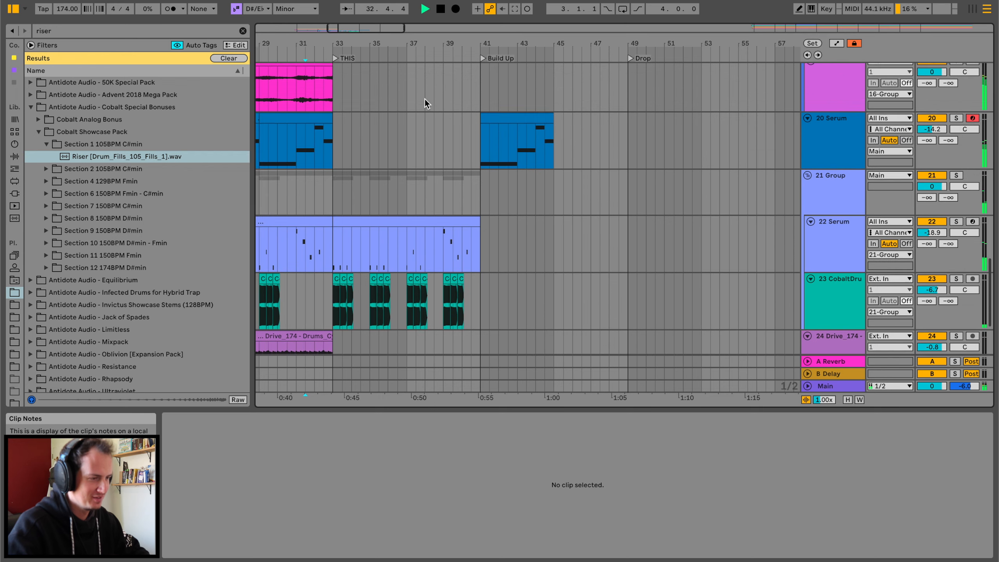
# Duplicate the track 20 Serum clip at bar 41 to bar 45 and insert a new audio track below it
pyautogui.click(537, 115)
pyautogui.press('super+d')
pyautogui.click(830, 160)
pyautogui.hotkey('ctrl', 't')
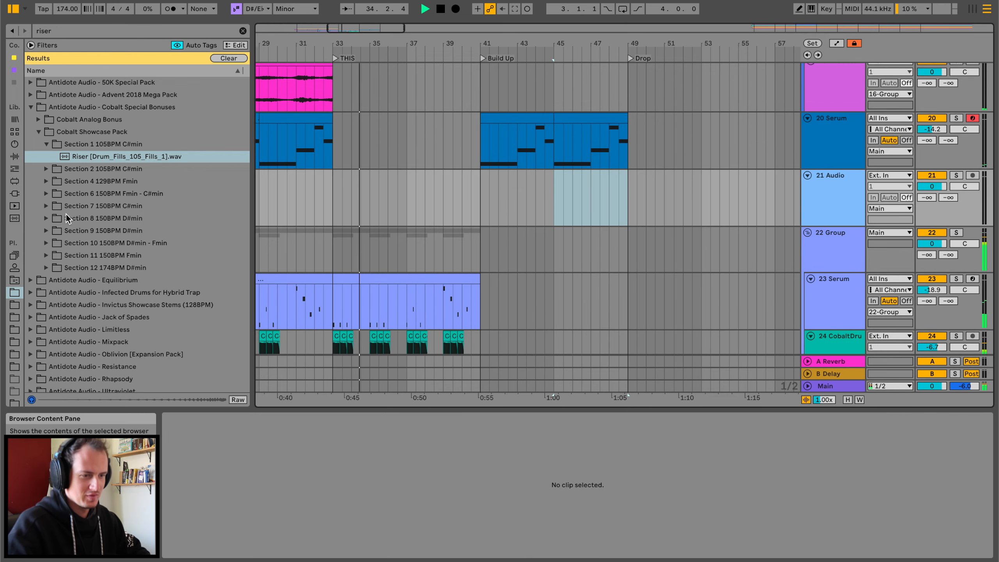
# Search the samples for "buil" and place Drums Backing Build.wav from Section 12 174BPM D#min at bar 41 on the new audio track
pyautogui.press('super+f')
pyautogui.write('bui')
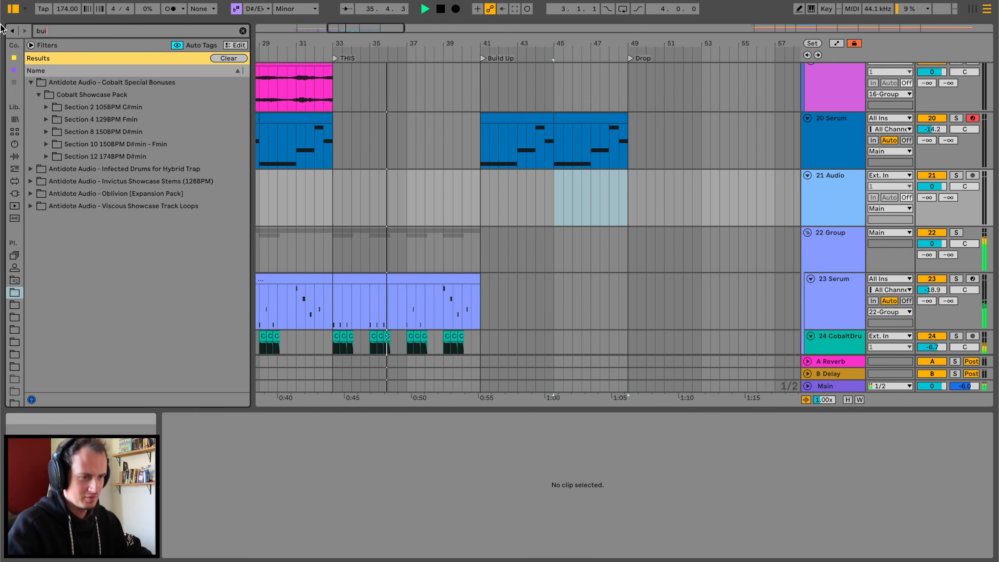
pyautogui.click(93, 145)
pyautogui.press('Down')
pyautogui.press('Right')
pyautogui.press('Down')
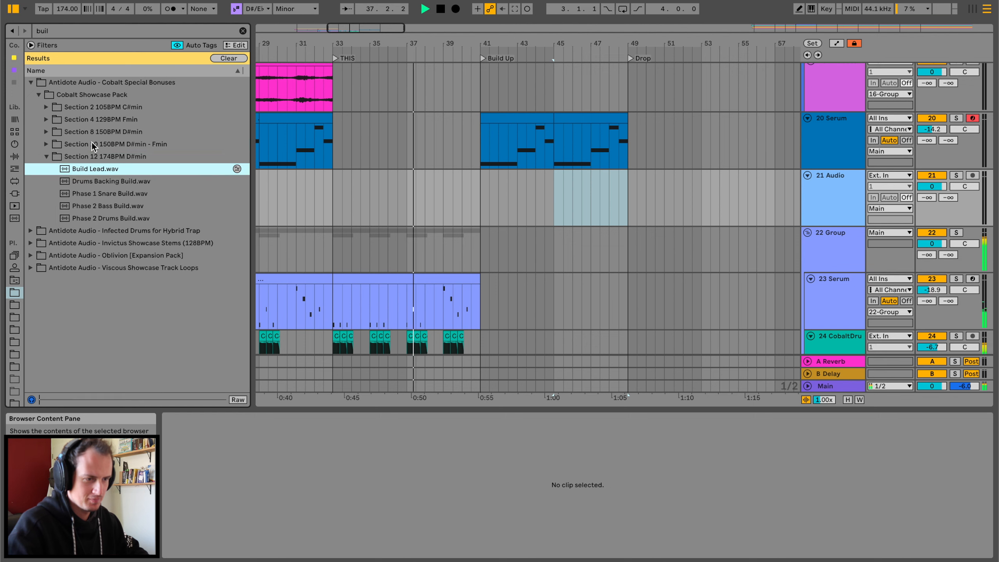
pyautogui.press('Down')
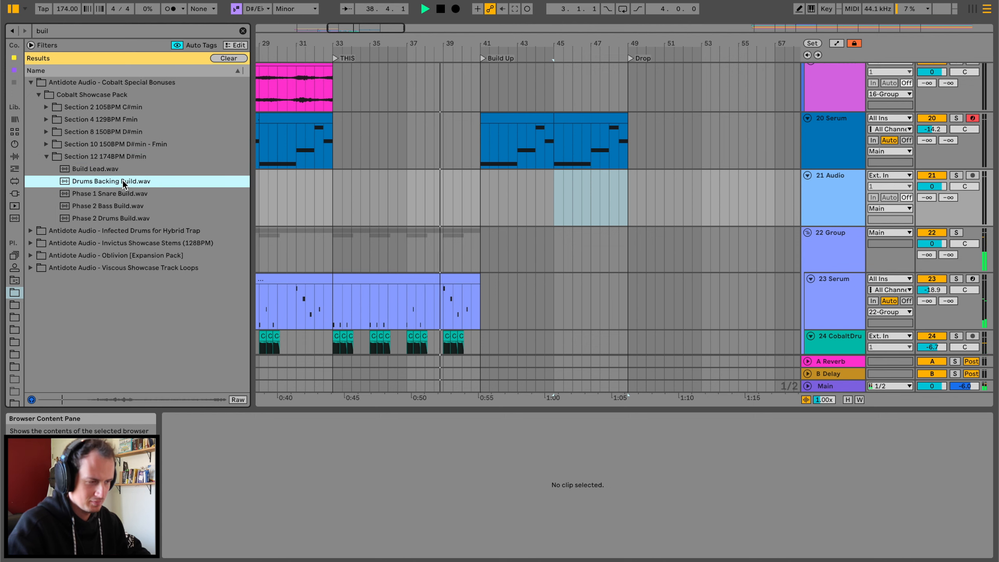
pyautogui.moveTo(122, 180); pyautogui.dragTo(481, 205)
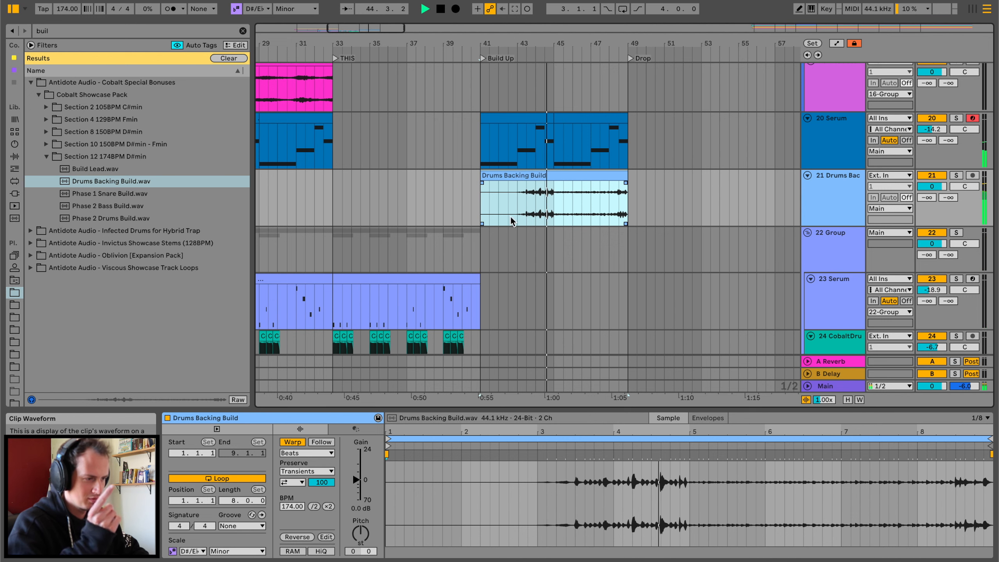
# Split the Drums Backing Build clip at bar 45, move its first half to bar 37 and play from there
pyautogui.click(552, 204)
pyautogui.press('super+e')
pyautogui.moveTo(540, 177); pyautogui.dragTo(464, 181)
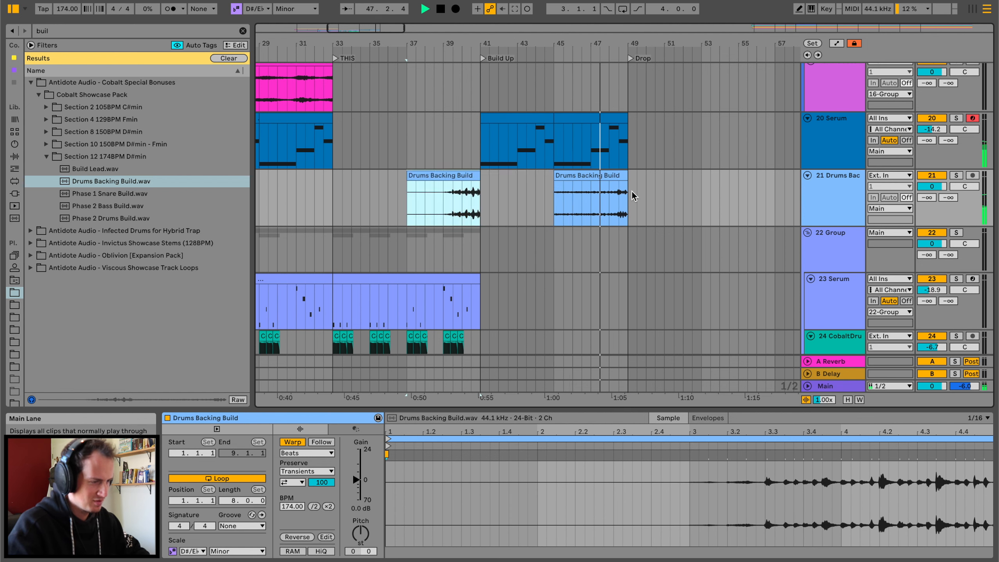
pyautogui.press('space')
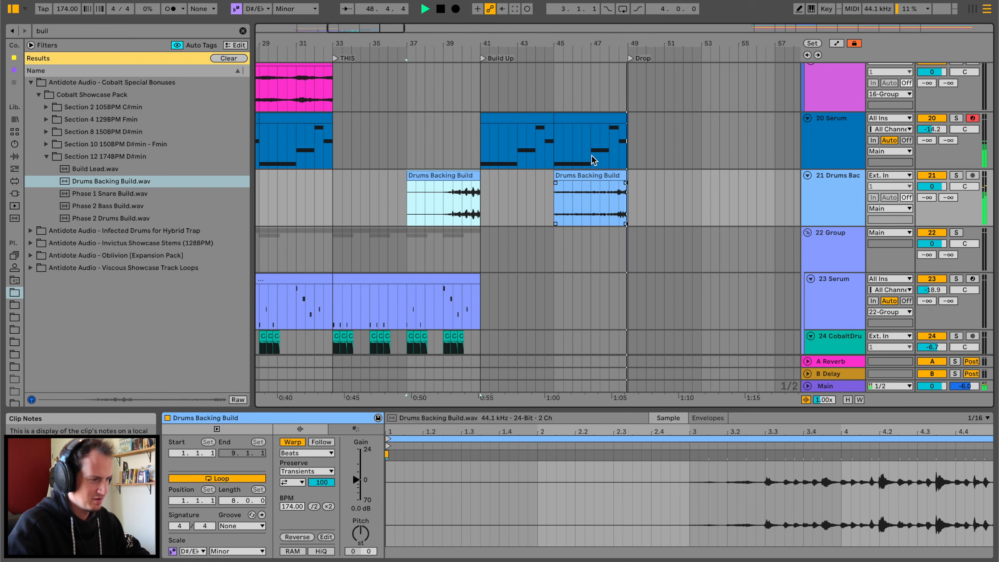
pyautogui.click(619, 114)
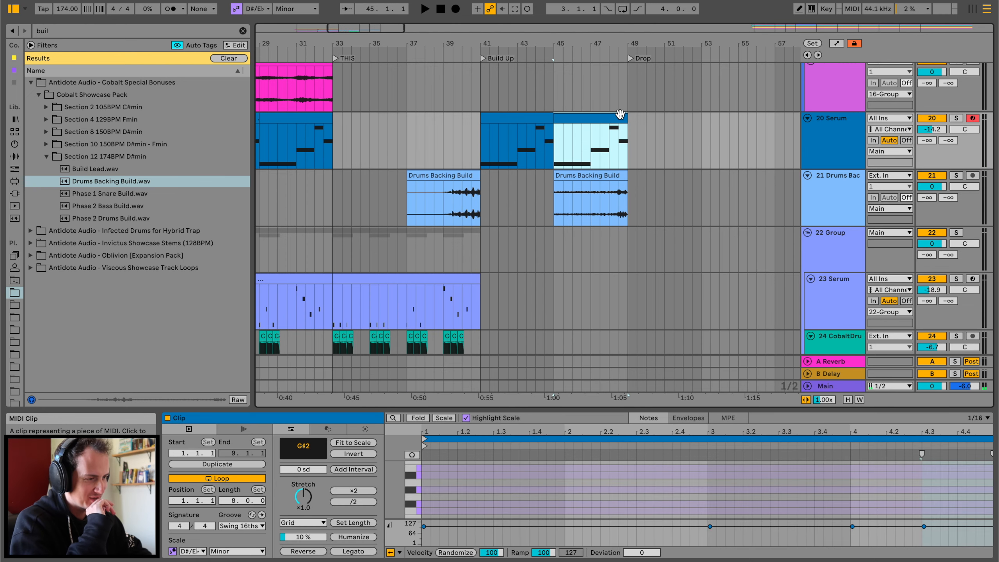
pyautogui.scroll(-1, 465, 191)
pyautogui.click(419, 192)
pyautogui.press('space')
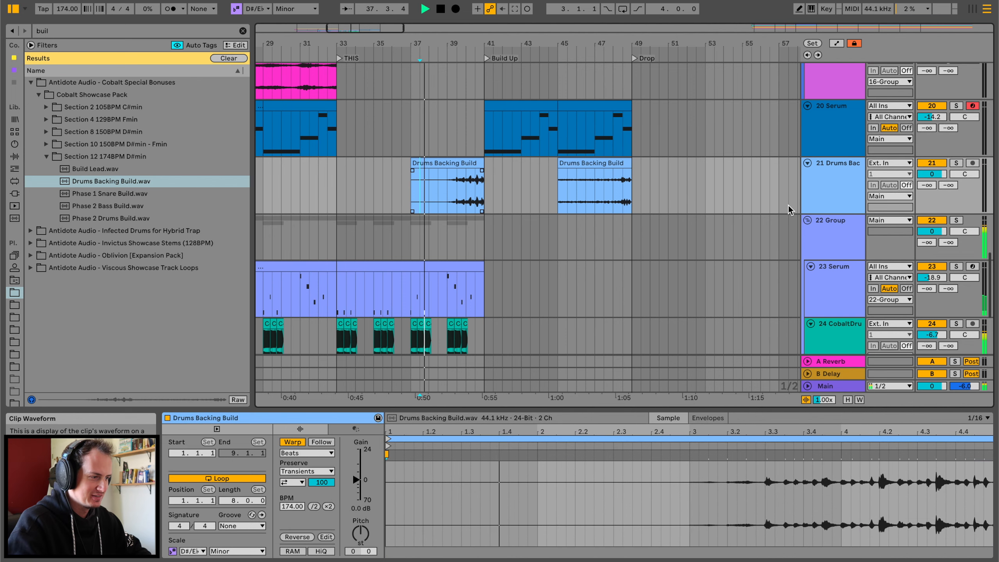
# Insert an audio track below Drums Backing Build, place Phase 1 Snare Build.wav on it at bar 45 and play it
pyautogui.click(819, 197)
pyautogui.hotkey('ctrl', 't')
pyautogui.click(130, 193)
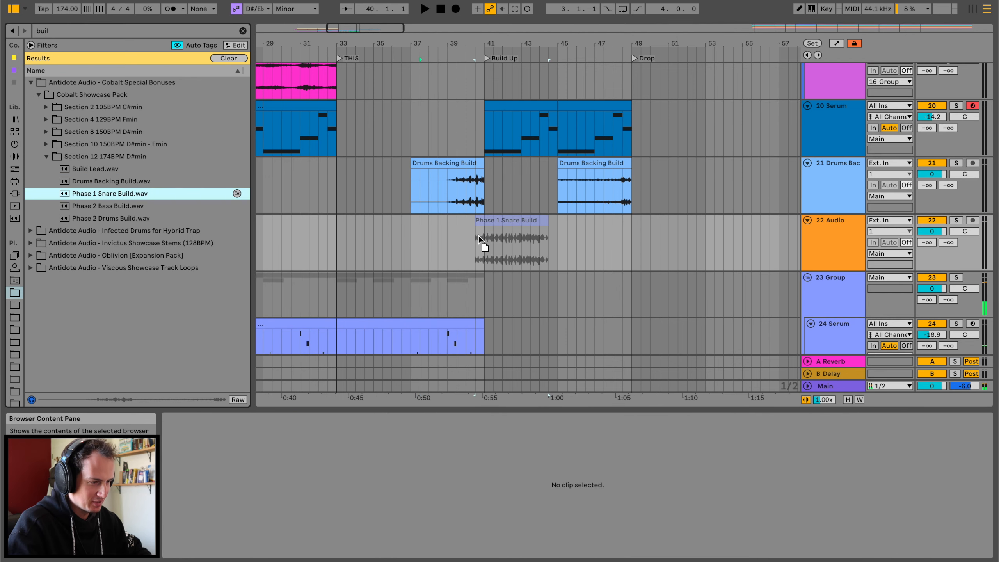
pyautogui.moveTo(478, 236); pyautogui.dragTo(606, 226)
pyautogui.press('space')
# Transpose the Phase 1 Snare Build clip up 10 semitones with Complex warping and lower its track volume to -13.0 dB
pyautogui.moveTo(934, 232); pyautogui.dragTo(934, 252)
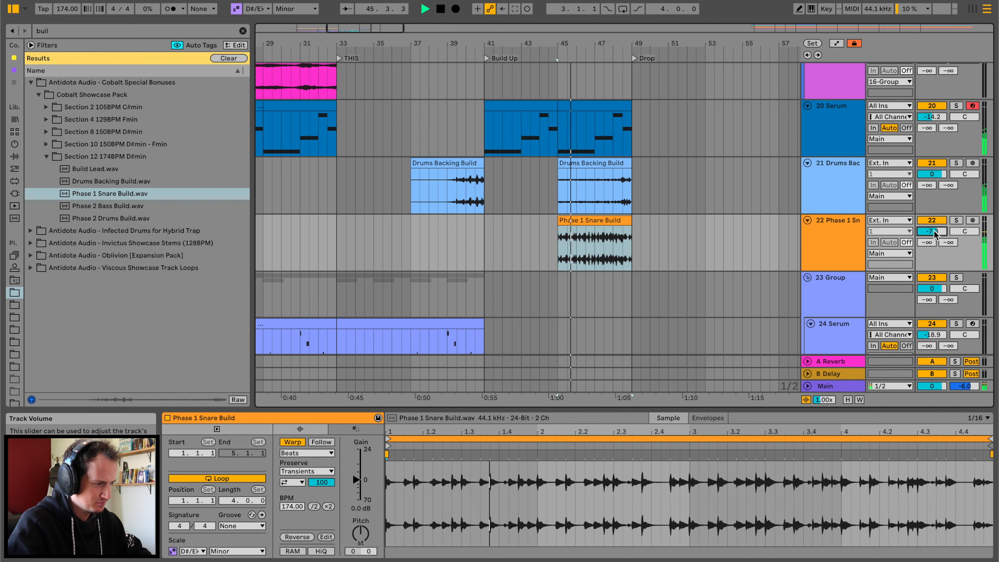
pyautogui.moveTo(358, 537); pyautogui.dragTo(357, 519)
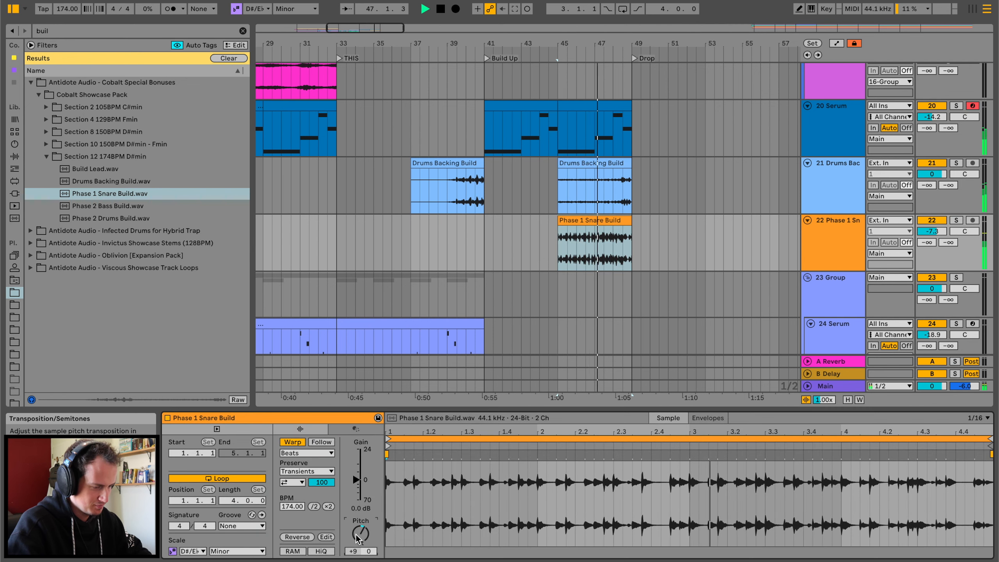
pyautogui.click(301, 472)
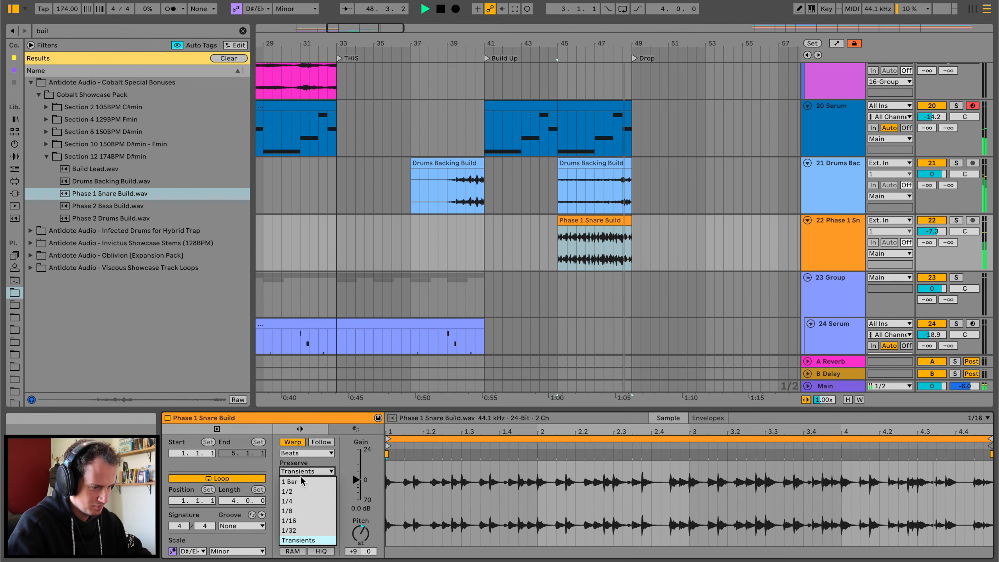
pyautogui.click(297, 452)
pyautogui.click(298, 453)
pyautogui.click(299, 505)
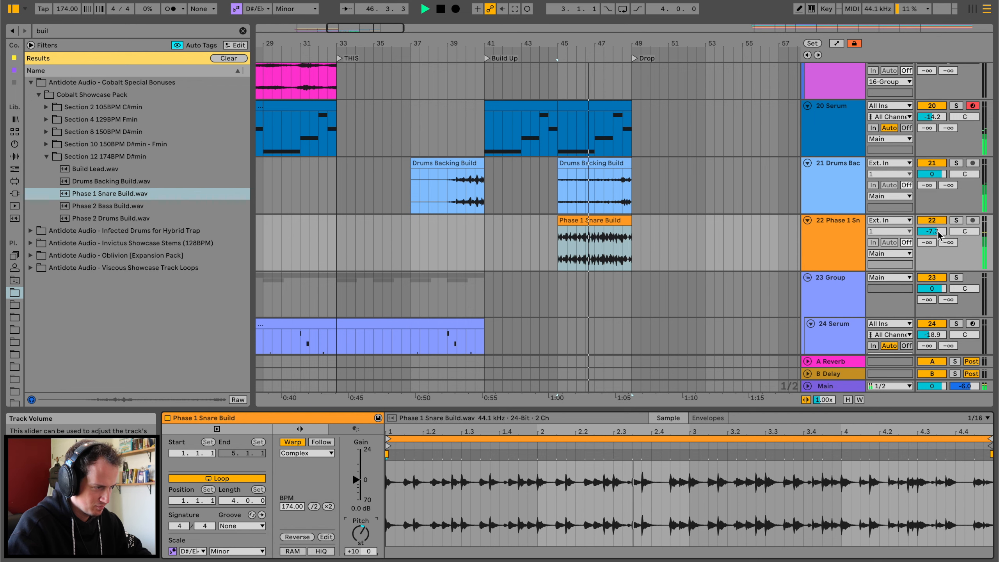
pyautogui.moveTo(937, 232); pyautogui.dragTo(937, 241)
# Raise the long first note of the track 20 Serum clip at bar 45 to C#3, checking it in playback
pyautogui.hscroll(-2, 582, 55)
pyautogui.scroll(1, 582, 54)
pyautogui.click(575, 54)
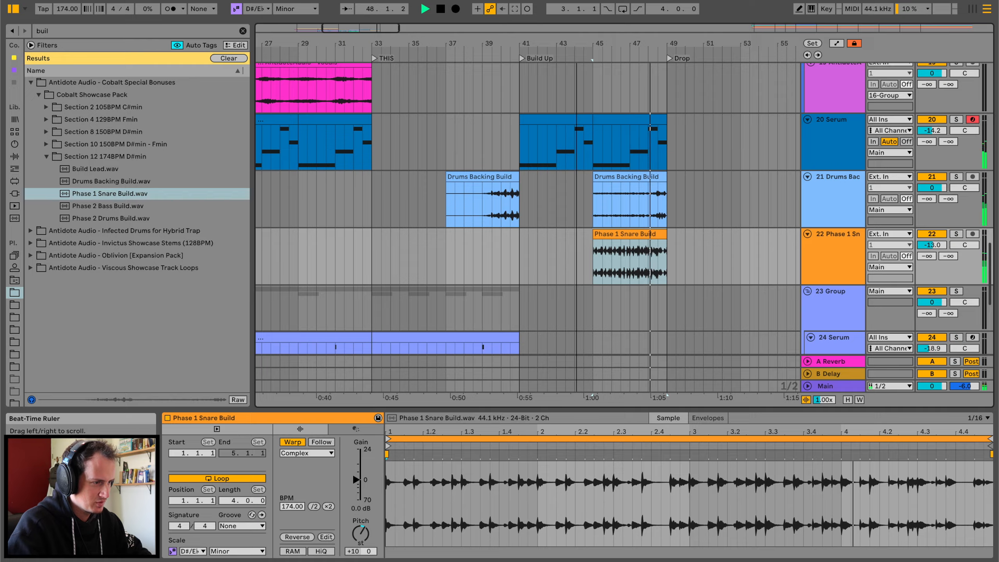
pyautogui.moveTo(577, 44); pyautogui.dragTo(578, 24)
pyautogui.press('Up')
pyautogui.press('Up')
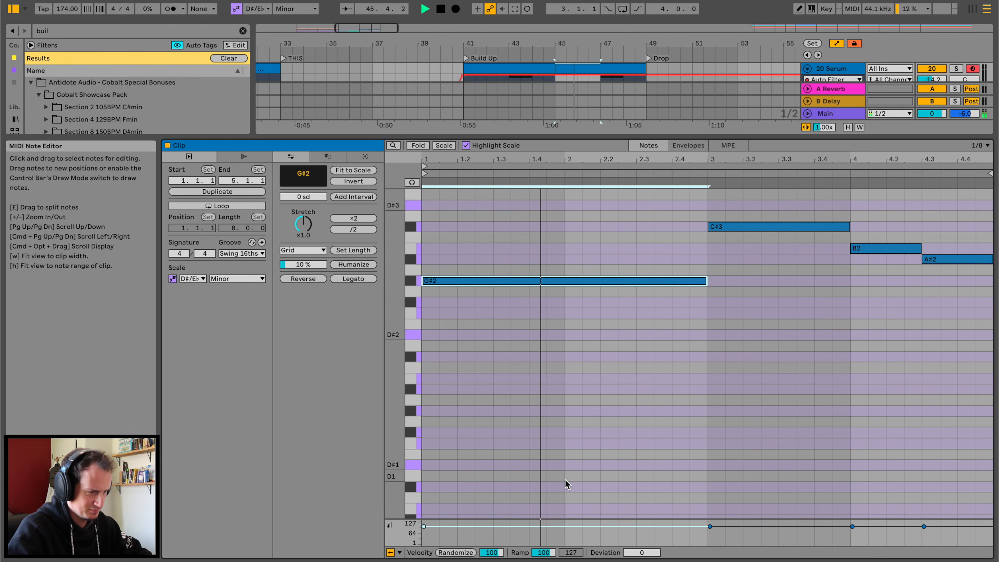
pyautogui.press('space')
pyautogui.press('space')
pyautogui.press('Up')
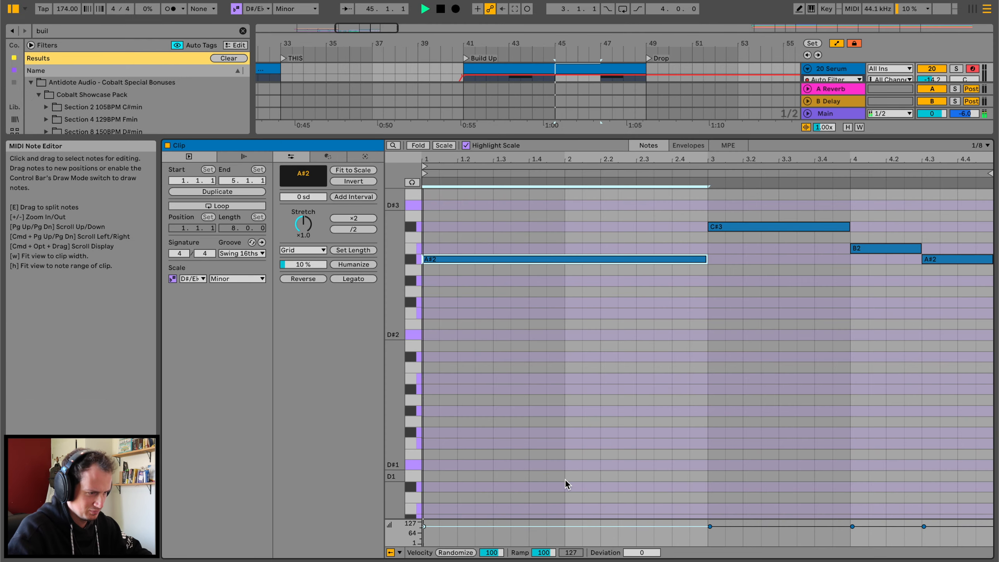
pyautogui.press('Up')
pyautogui.scroll(1, 573, 419)
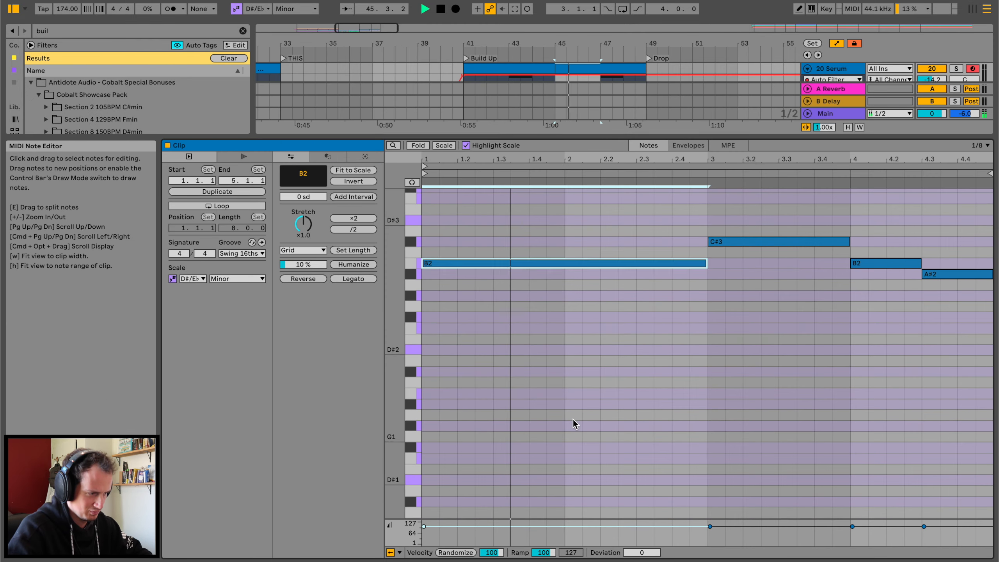
pyautogui.press('Up')
pyautogui.press('Up')
pyautogui.press('space')
pyautogui.press('space')
pyautogui.press('space')
pyautogui.press('space')
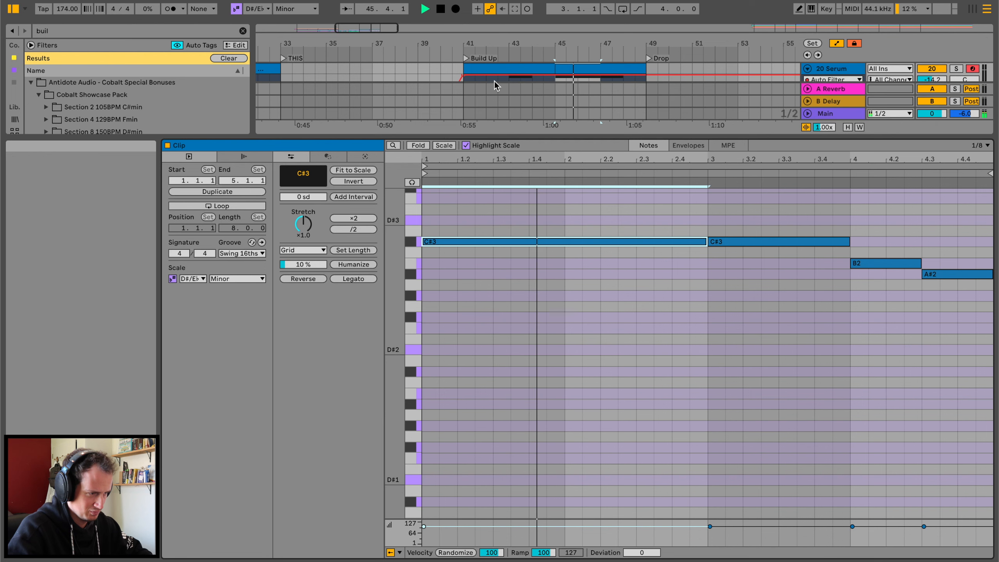
# Play the Build Up section and lengthen the Serum clip's first C#3 note to the end of the clip's third bar
pyautogui.click(495, 53)
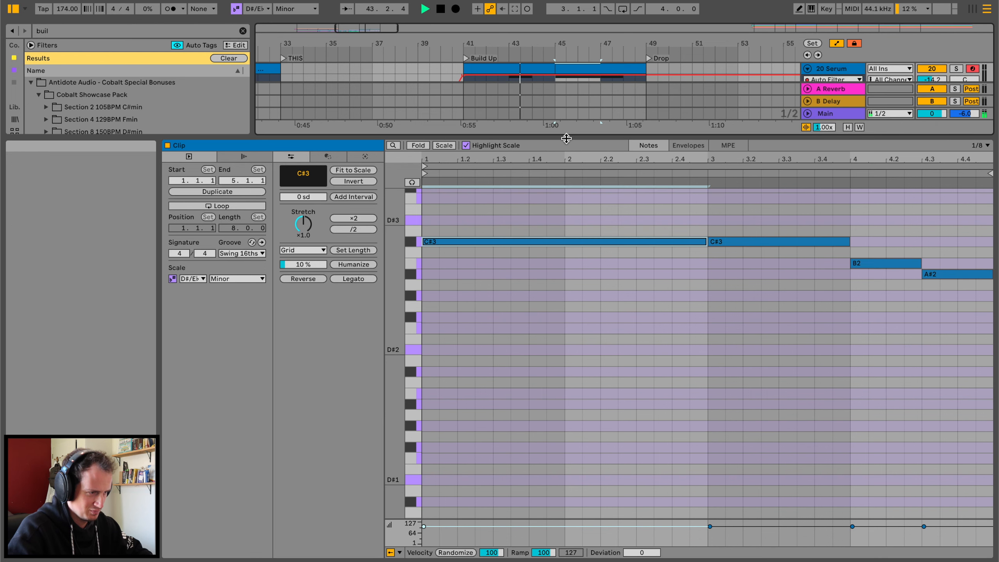
pyautogui.moveTo(566, 140); pyautogui.dragTo(568, 266)
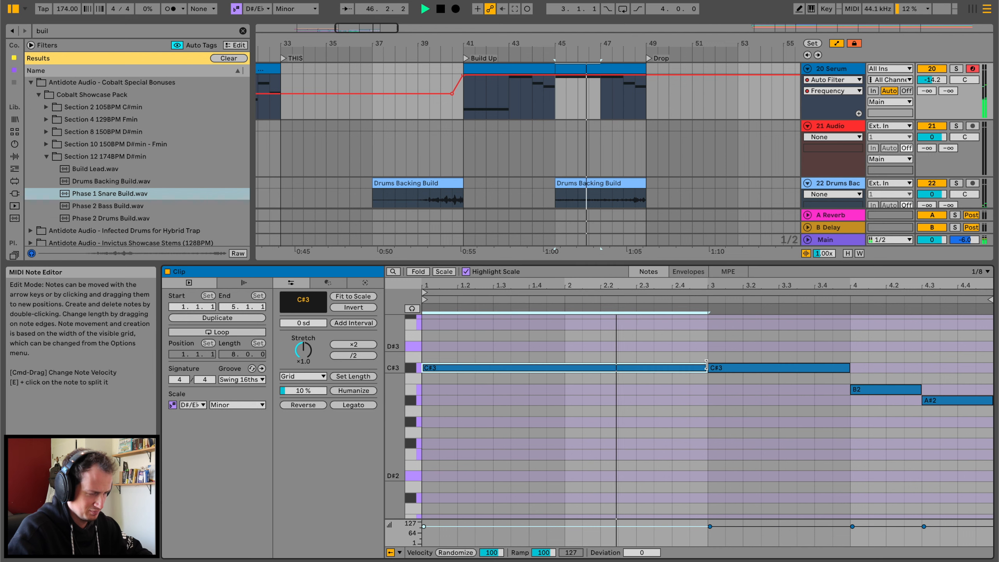
pyautogui.moveTo(706, 366); pyautogui.dragTo(875, 343)
pyautogui.press('space')
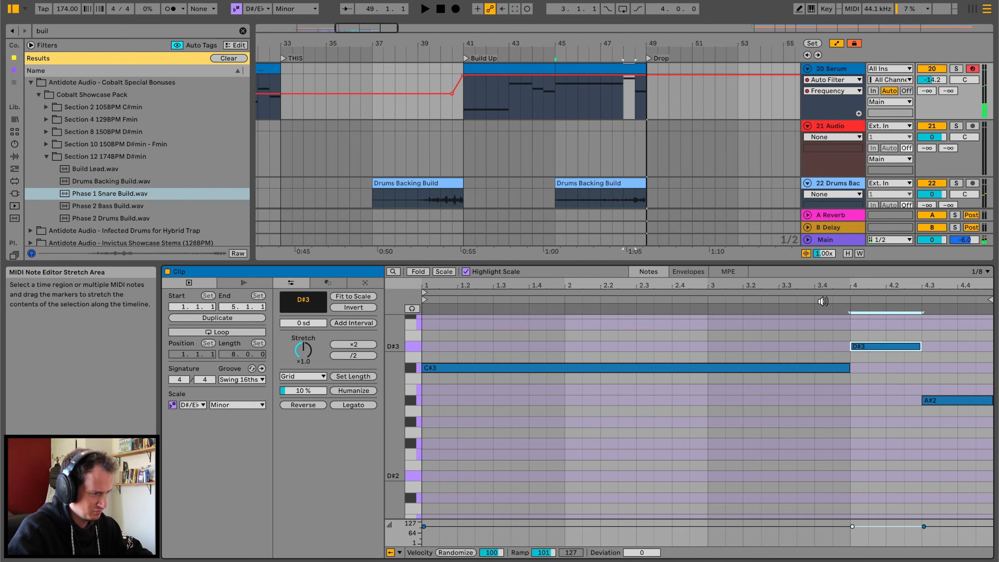
# Lower the short D#3 note to B2 and delete both short notes in the Serum clip's fourth bar
pyautogui.click(822, 301)
pyautogui.press('Down')
pyautogui.press('Down')
pyautogui.press('Down')
pyautogui.press('Down')
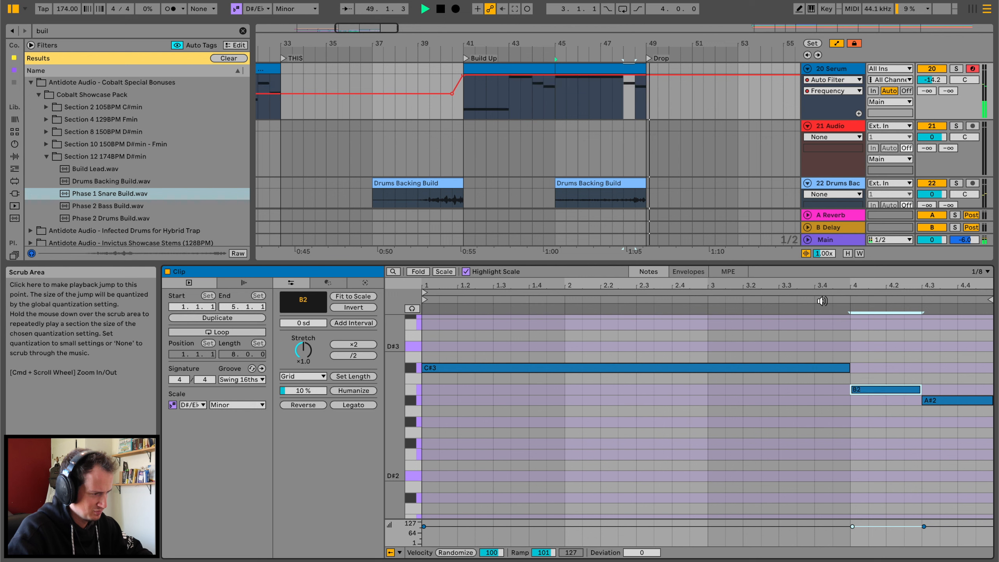
pyautogui.press('space')
pyautogui.moveTo(887, 364); pyautogui.dragTo(958, 415)
pyautogui.press('Delete')
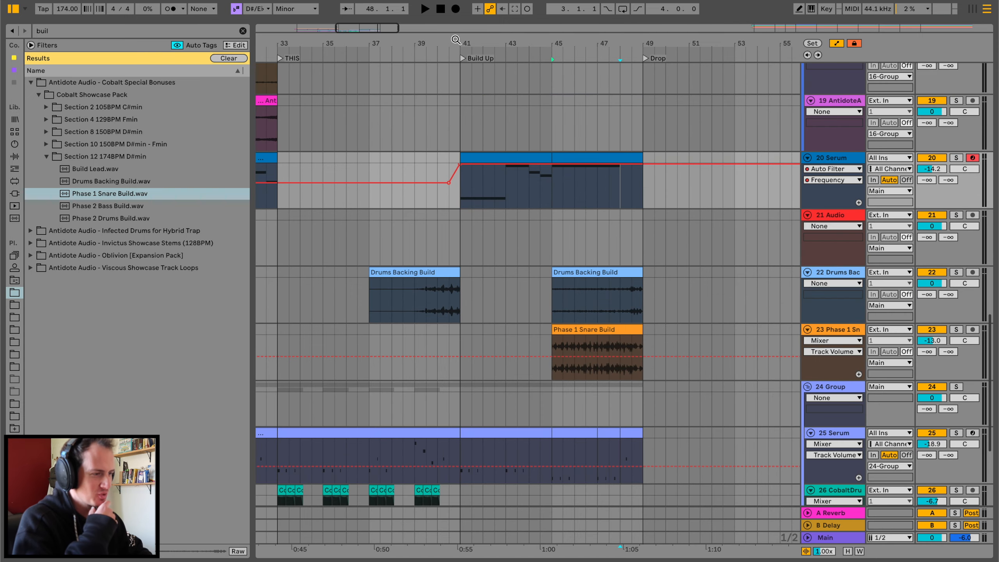
# Play from the Intro and copy the Drive_174 Drums_Cymbals clip at bar 25 to the Build Up locator at bar 41
pyautogui.moveTo(455, 39); pyautogui.dragTo(455, 39)
pyautogui.scroll(2, 328, 70)
pyautogui.hscroll(-10, 353, 119)
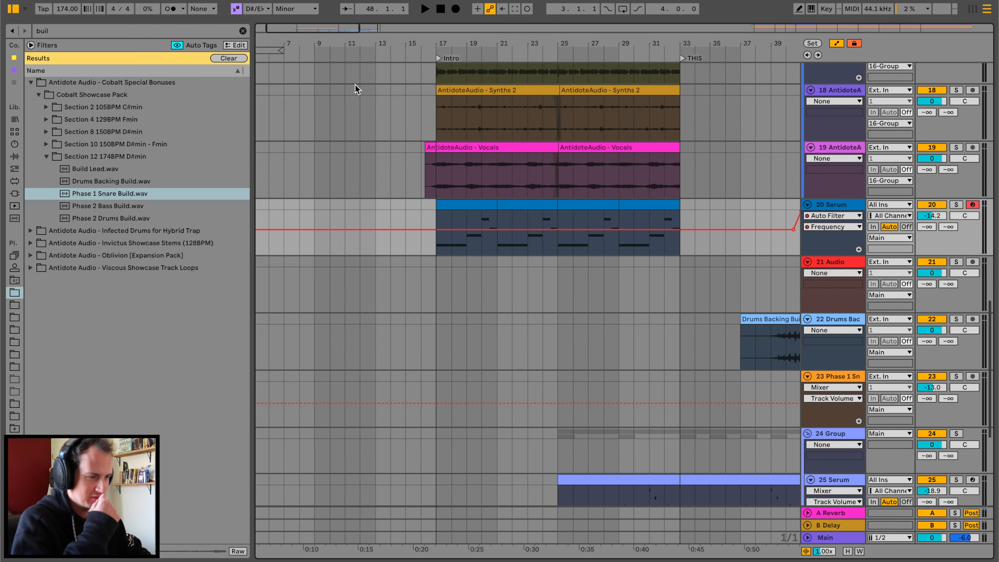
pyautogui.press('space')
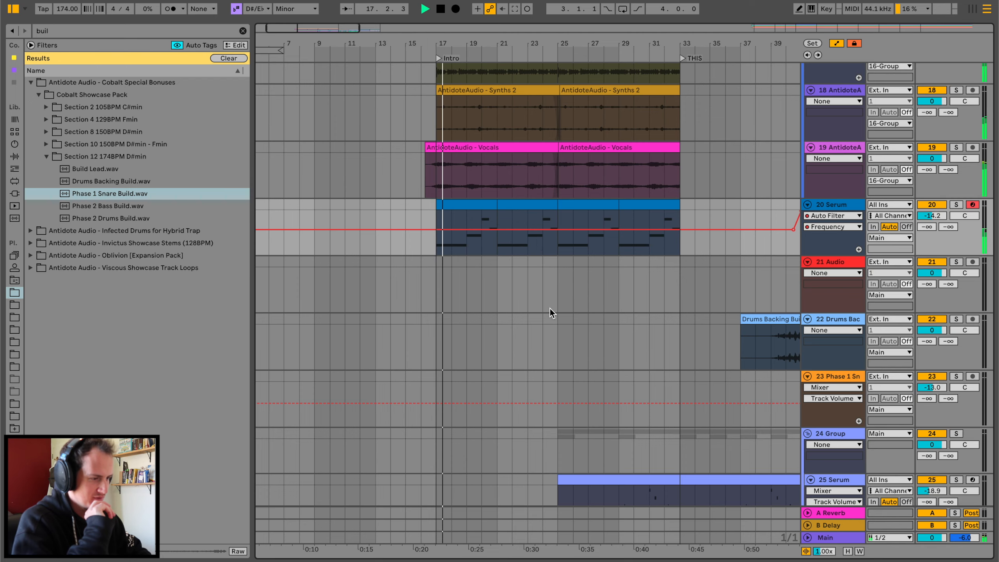
pyautogui.scroll(-3, 549, 308)
pyautogui.scroll(-2, 549, 308)
pyautogui.hscroll(3, 549, 309)
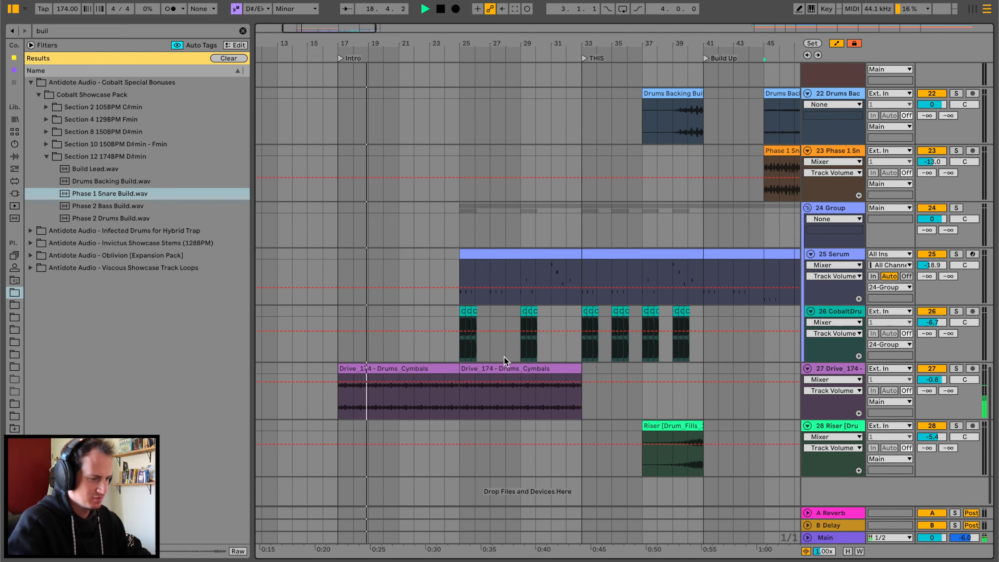
pyautogui.click(504, 365)
pyautogui.hscroll(5, 570, 365)
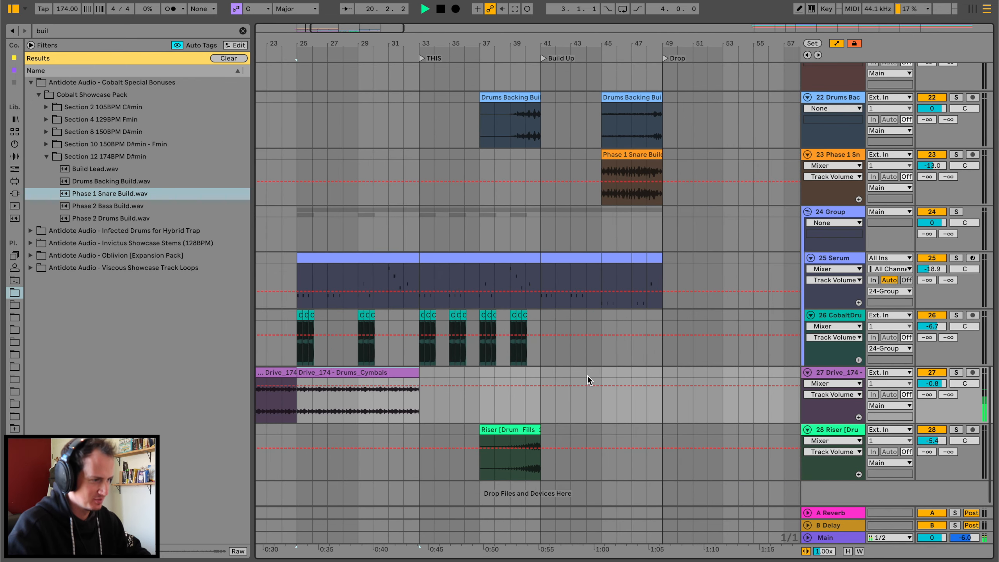
pyautogui.click(540, 369)
pyautogui.press('super+v')
# Add the OTT preset of Multiband Dynamics to group track 24 and set its Amount to 23%
pyautogui.hscroll(-3, 542, 371)
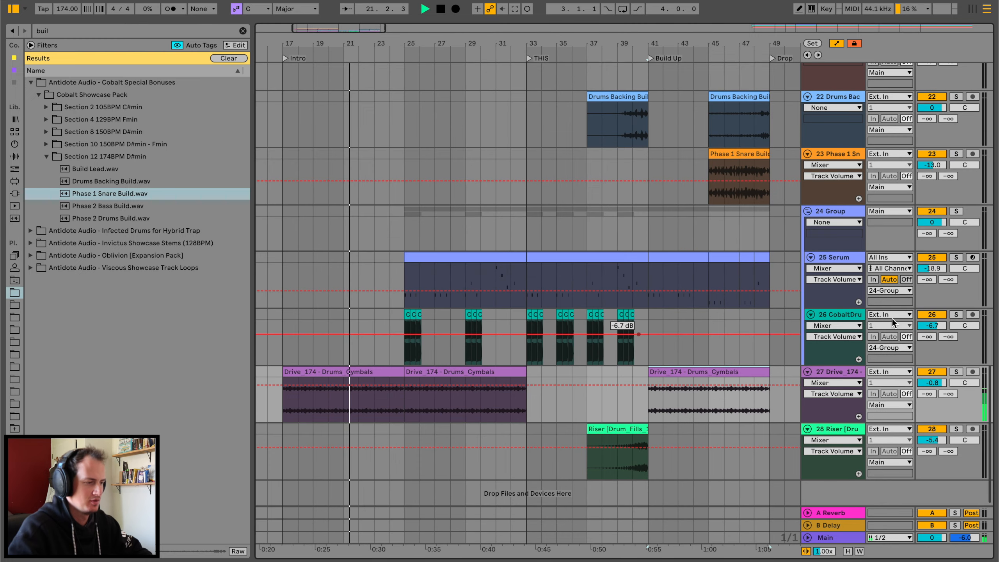
pyautogui.doubleClick(842, 215)
pyautogui.click(243, 30)
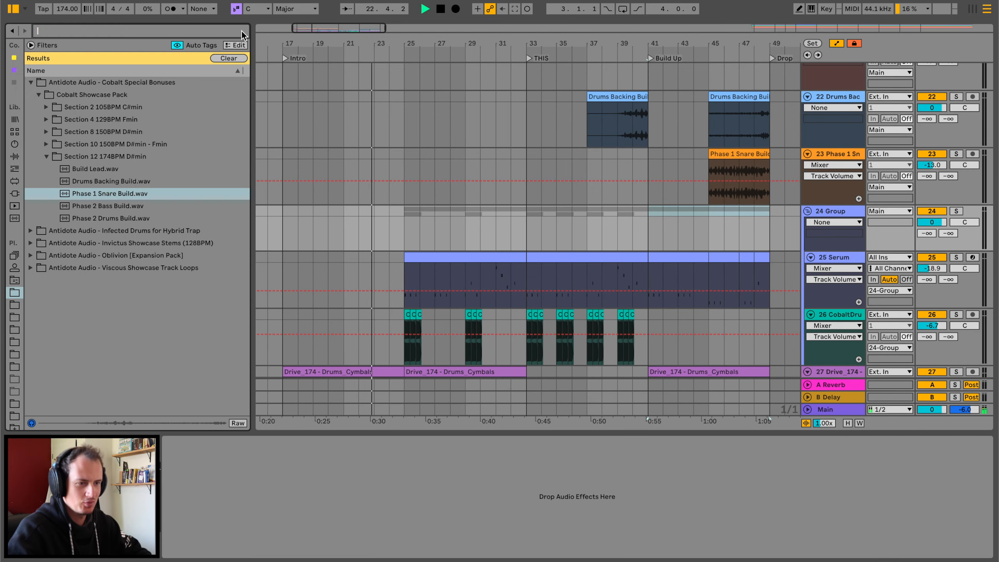
pyautogui.click(15, 156)
pyautogui.scroll(-6, 45, 241)
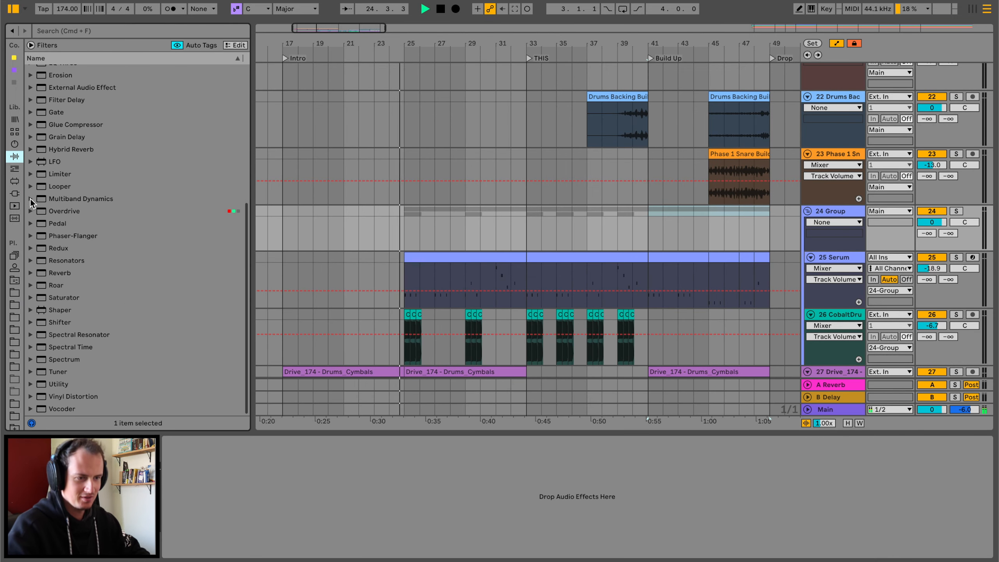
pyautogui.click(31, 199)
pyautogui.moveTo(69, 285); pyautogui.dragTo(539, 221)
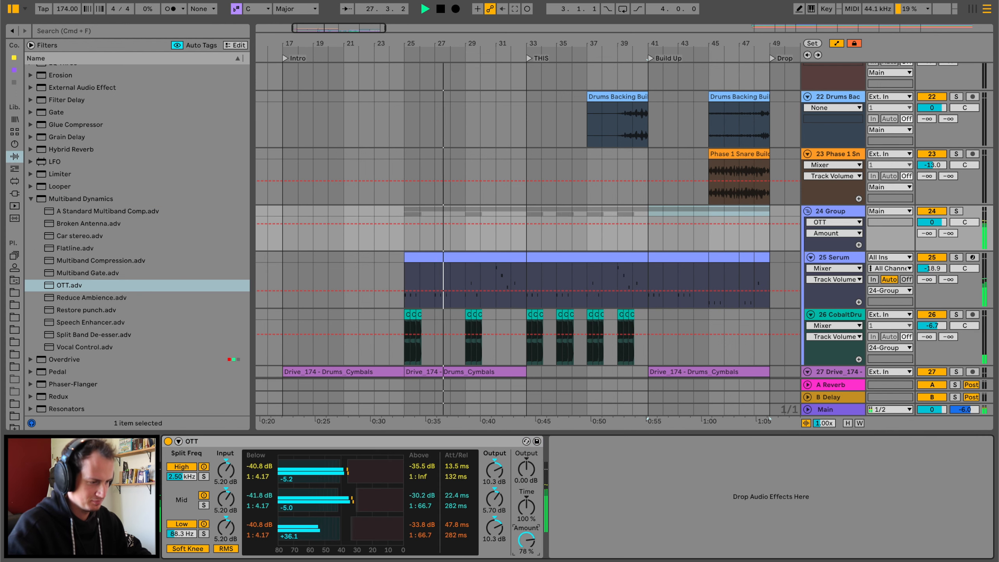
pyautogui.moveTo(527, 540); pyautogui.dragTo(527, 561)
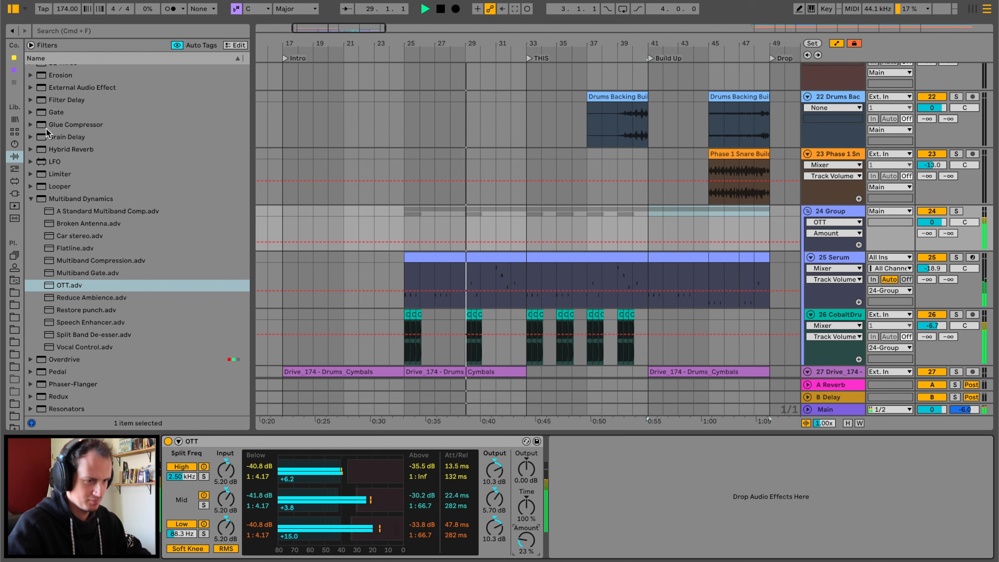
# Add a Saturator after the OTT on group track 24
pyautogui.click(31, 199)
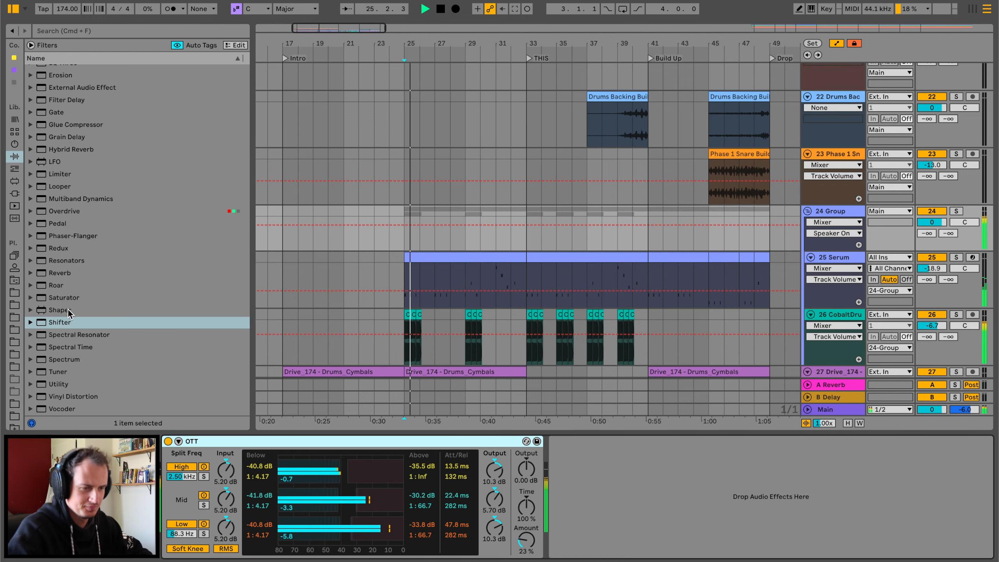
pyautogui.doubleClick(65, 297)
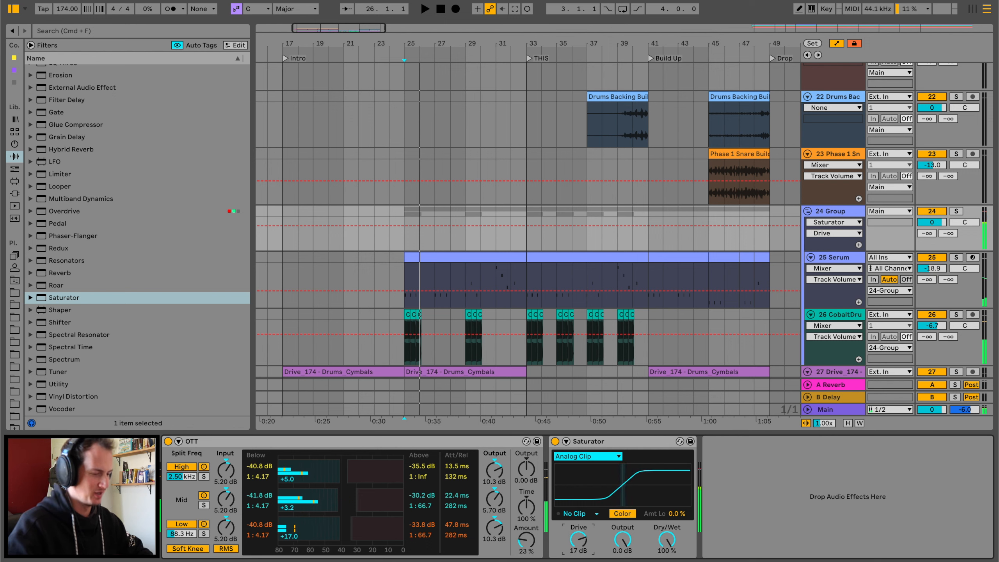
# Try Drive values of 7.4 dB and 15 dB and a 35% Dry/Wet on group track 24's Saturator during playback
pyautogui.press('space')
pyautogui.moveTo(579, 540); pyautogui.dragTo(578, 555)
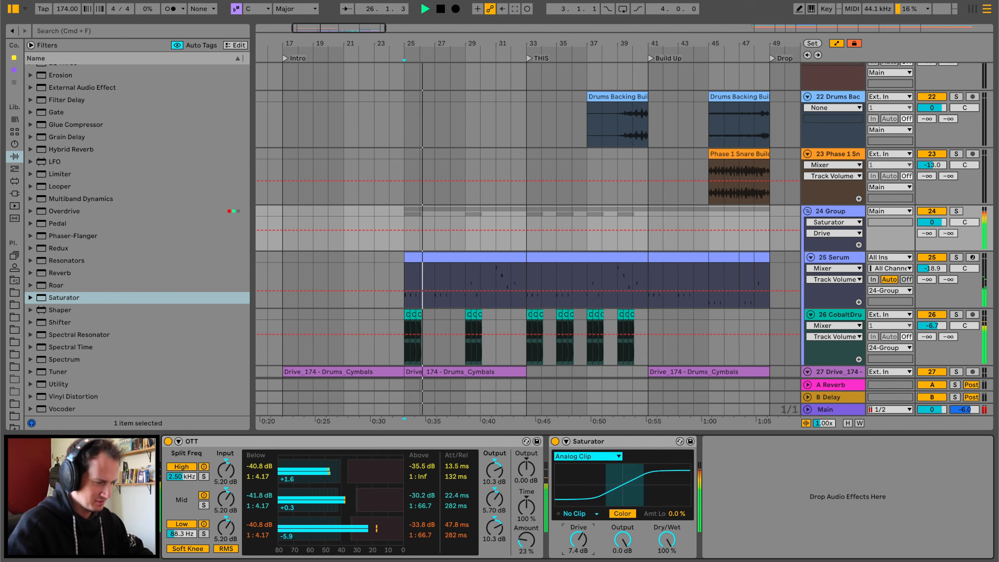
pyautogui.moveTo(666, 539); pyautogui.dragTo(667, 561)
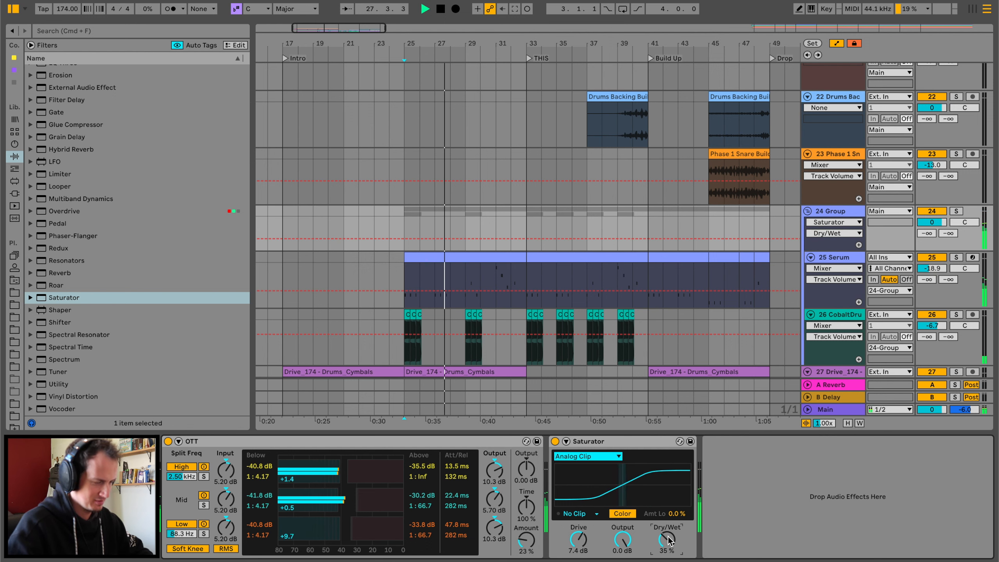
pyautogui.moveTo(668, 541); pyautogui.dragTo(666, 529)
pyautogui.press('space')
pyautogui.press('space')
pyautogui.press('space')
pyautogui.moveTo(579, 543); pyautogui.dragTo(579, 523)
pyautogui.press('space')
pyautogui.press('space')
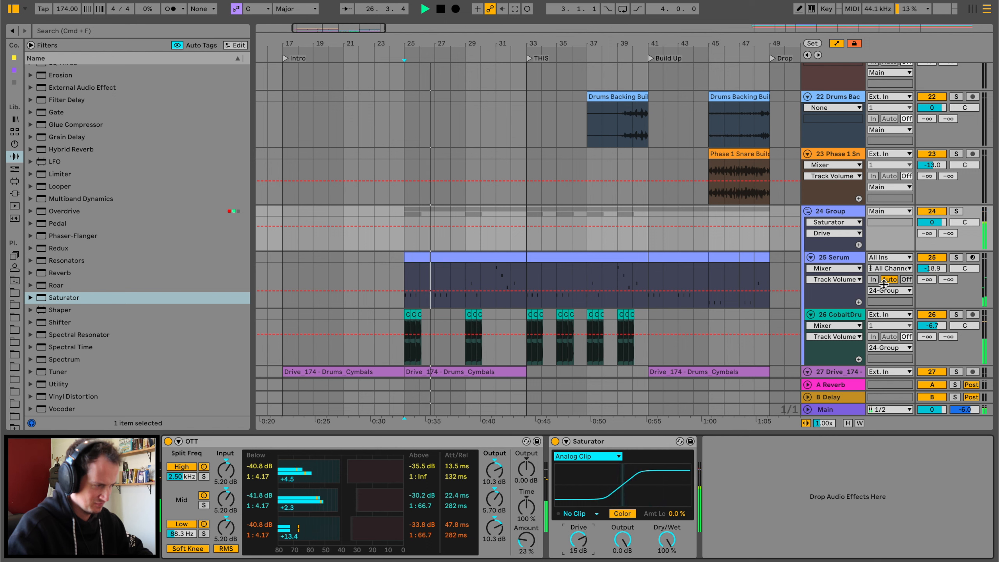
# Lower group track 24's volume to -8.2 dB and raise the Serum track's A-Reverb send to 0 dB
pyautogui.moveTo(932, 223); pyautogui.dragTo(933, 237)
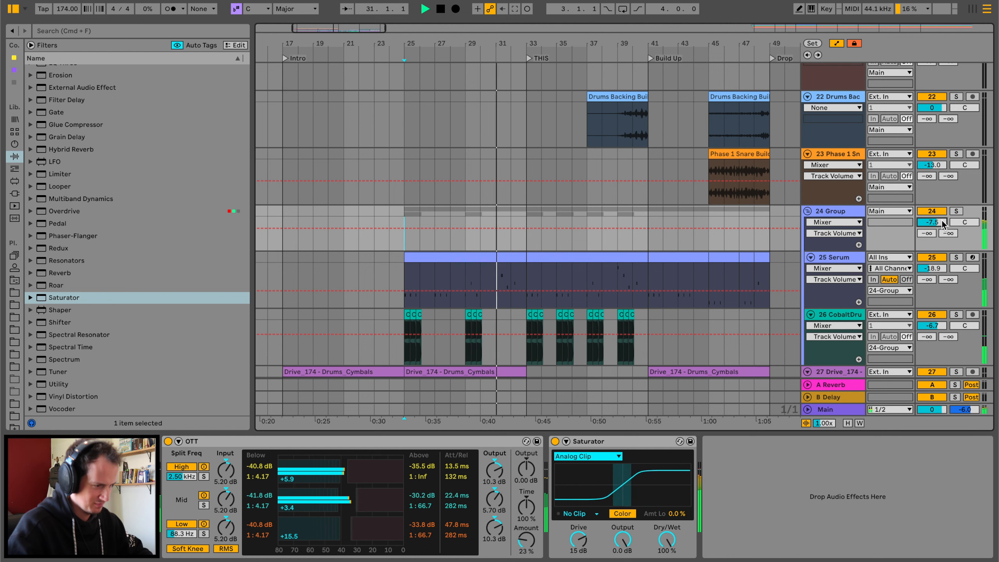
pyautogui.moveTo(928, 281); pyautogui.dragTo(929, 244)
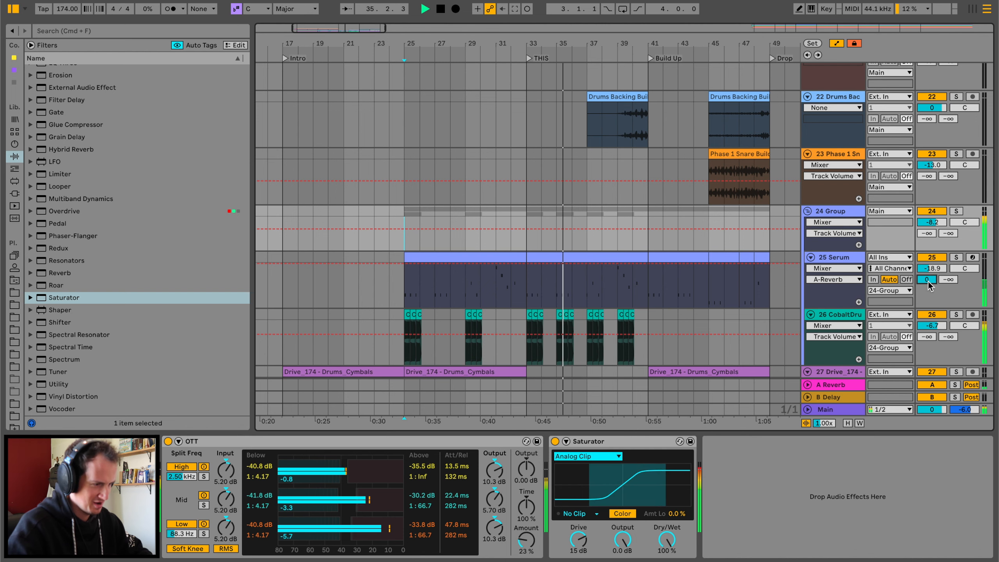
# Stop playback and insert a new MIDI track below the CobaltDru track 26
pyautogui.scroll(-3, 603, 285)
pyautogui.press('space')
pyautogui.press('super+shift+t')
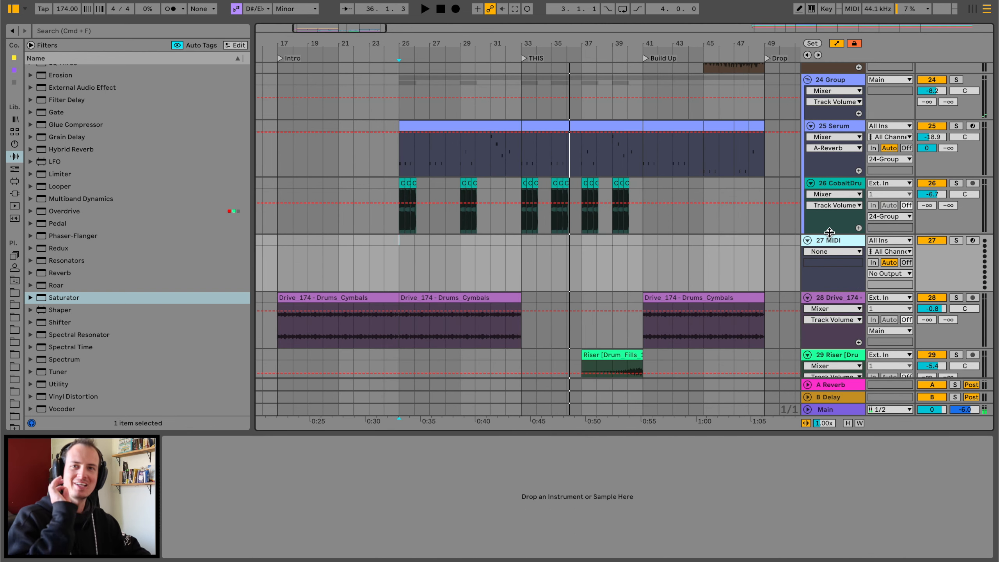
# Play from bar 25 and expand the Saturator on group track 24 to show its Color Curve
pyautogui.click(417, 123)
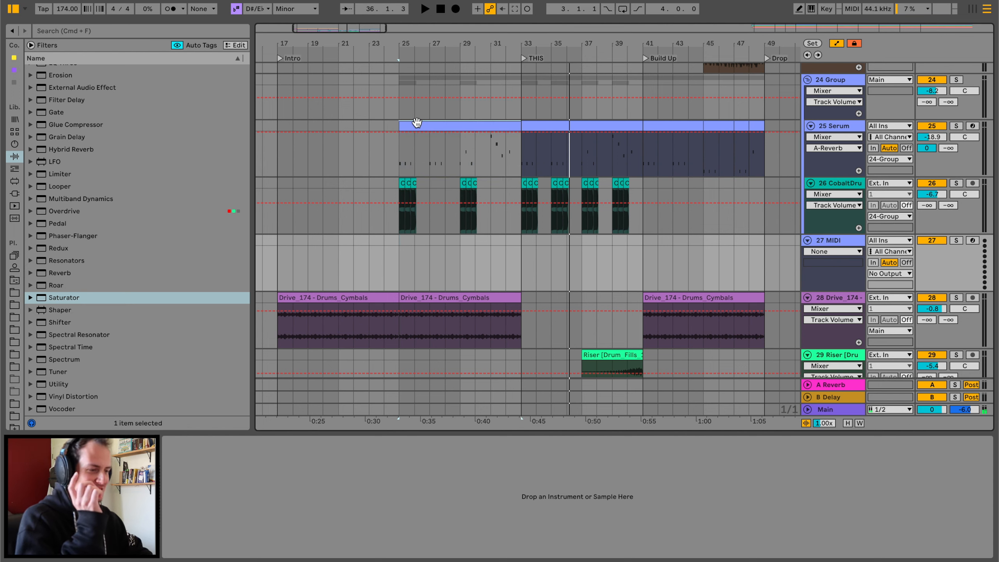
pyautogui.click(429, 157)
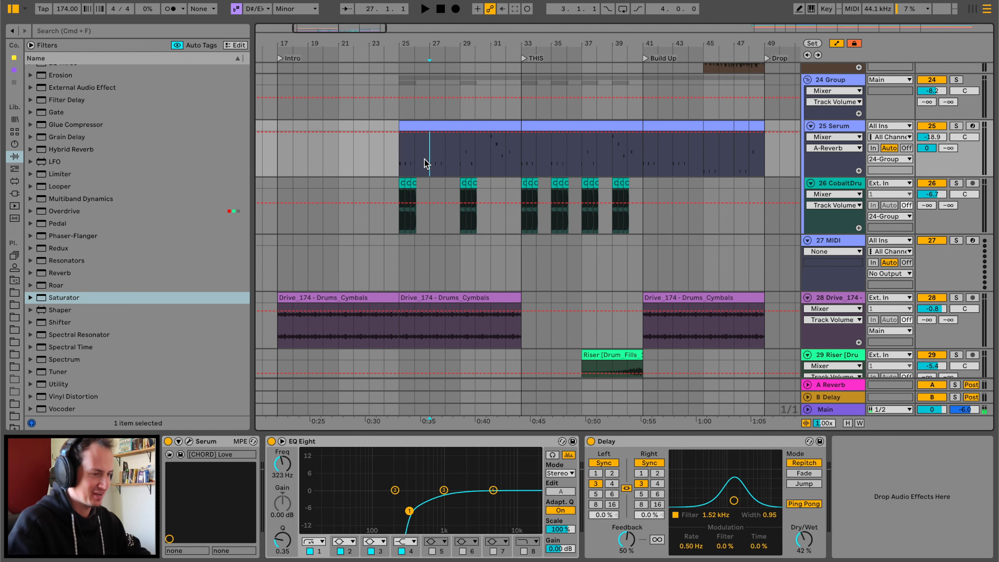
pyautogui.press('space')
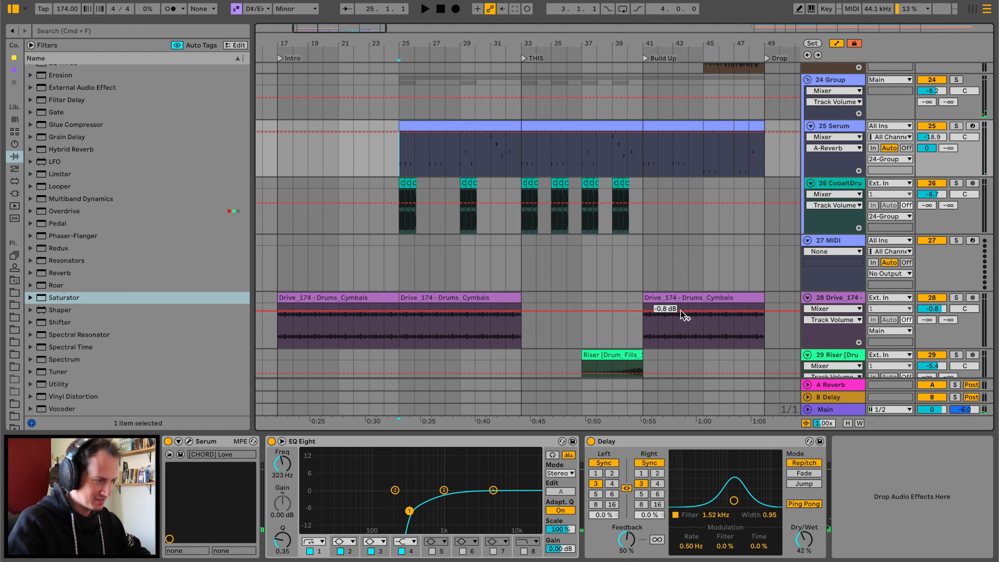
pyautogui.press('space')
pyautogui.doubleClick(843, 81)
pyautogui.press('space')
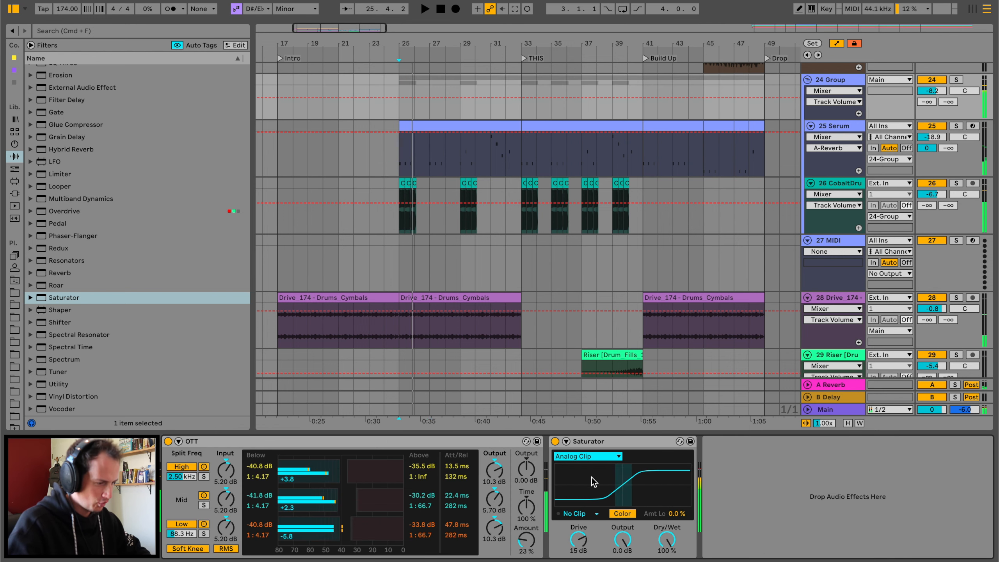
pyautogui.click(629, 514)
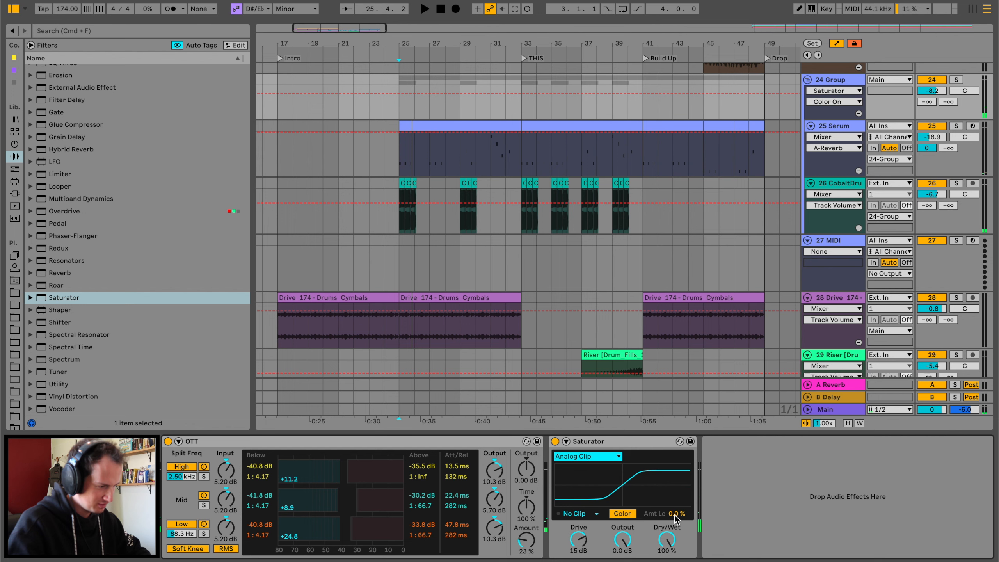
pyautogui.click(566, 441)
pyautogui.press('space')
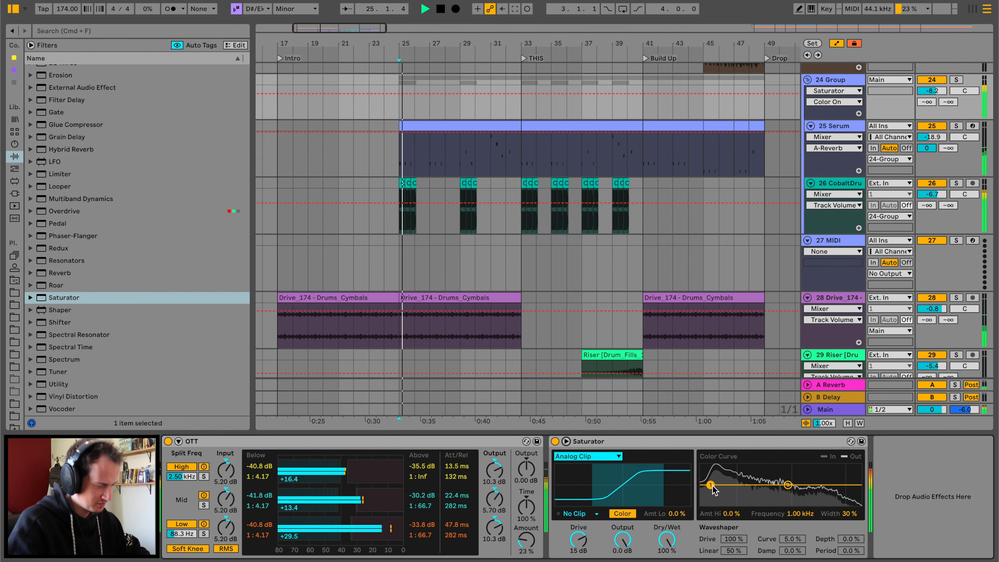
# Set the Saturator's Drive to 6.9 dB and its Color Amt Lo to 31% while auditioning from bar 25
pyautogui.moveTo(710, 475); pyautogui.dragTo(710, 477)
pyautogui.press('space')
pyautogui.press('space')
pyautogui.moveTo(578, 539); pyautogui.dragTo(579, 550)
pyautogui.press('space')
pyautogui.press('space')
pyautogui.press('space')
pyautogui.press('space')
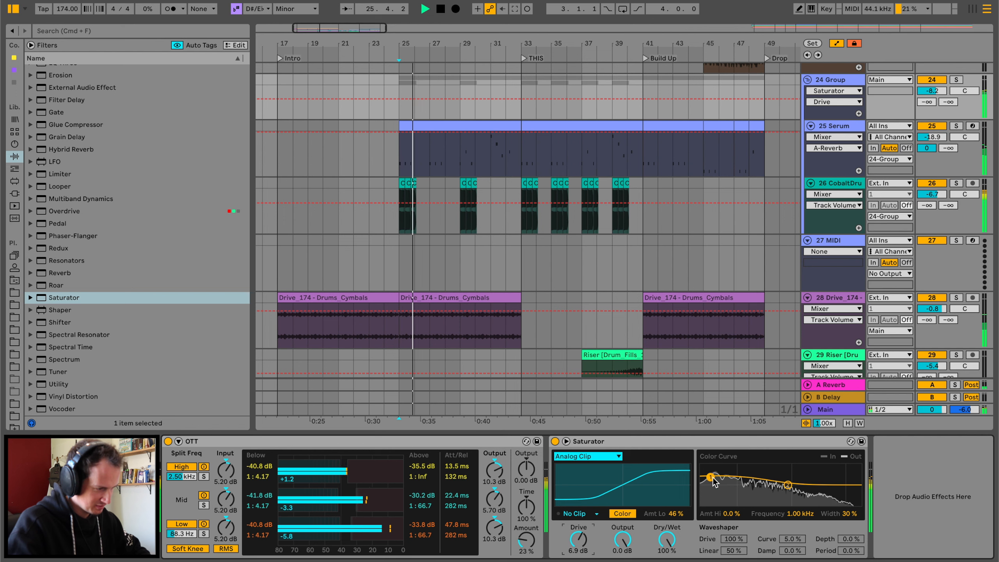
pyautogui.press('space')
pyautogui.moveTo(711, 477); pyautogui.dragTo(710, 479)
pyautogui.press('space')
pyautogui.press('space')
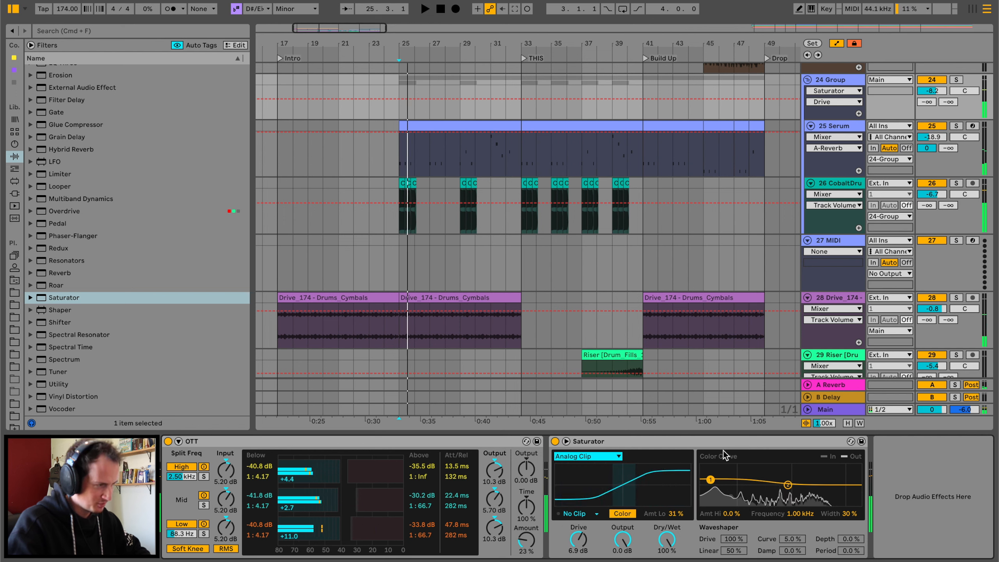
# Raise group track 24's volume to -4.4 dB and play from bar 25
pyautogui.moveTo(932, 91); pyautogui.dragTo(932, 83)
pyautogui.press('space')
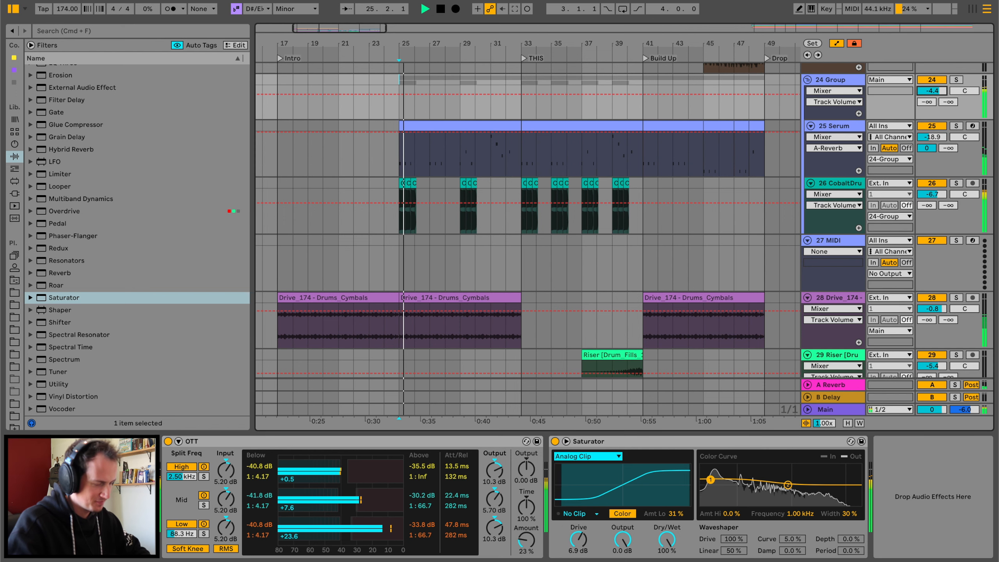
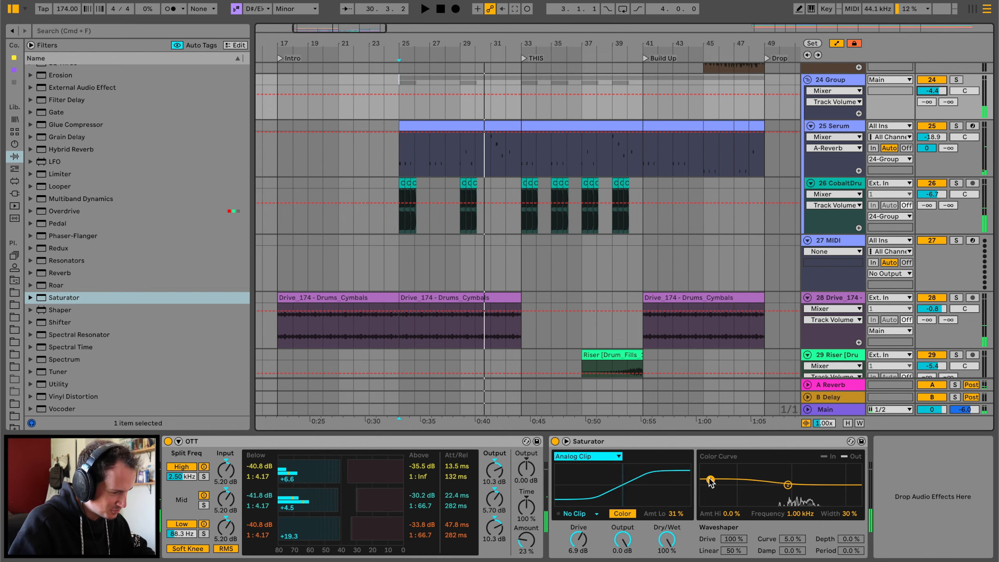
# Set the Saturator's Color Amt Lo to 19%, Frequency to 174 Hz and Width to 58%
pyautogui.moveTo(710, 482); pyautogui.dragTo(710, 483)
pyautogui.press('space')
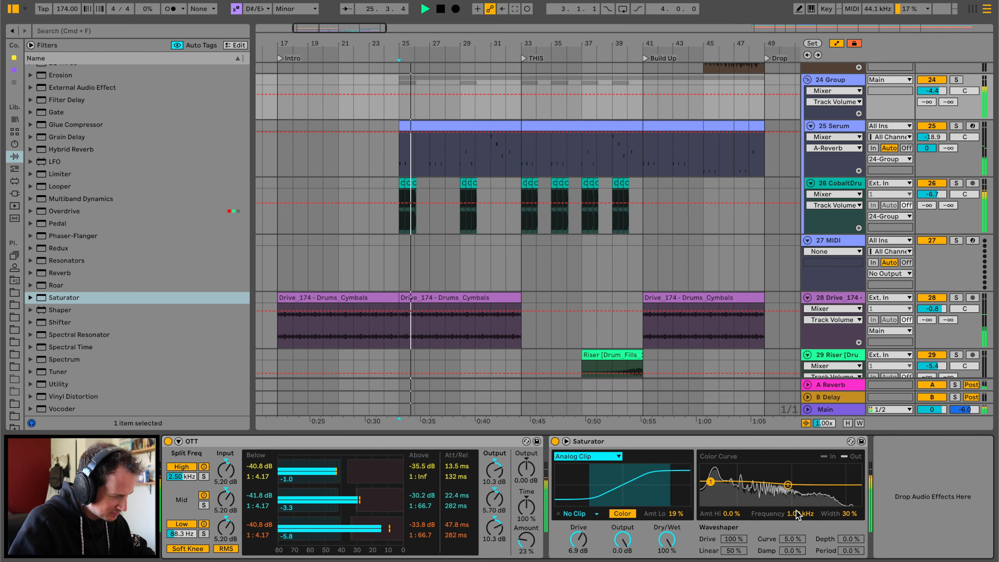
pyautogui.moveTo(797, 513); pyautogui.dragTo(797, 535)
pyautogui.moveTo(843, 513)
pyautogui.mouseDown()
pyautogui.moveTo(842, 486)
pyautogui.moveTo(843, 502)
pyautogui.mouseUp()
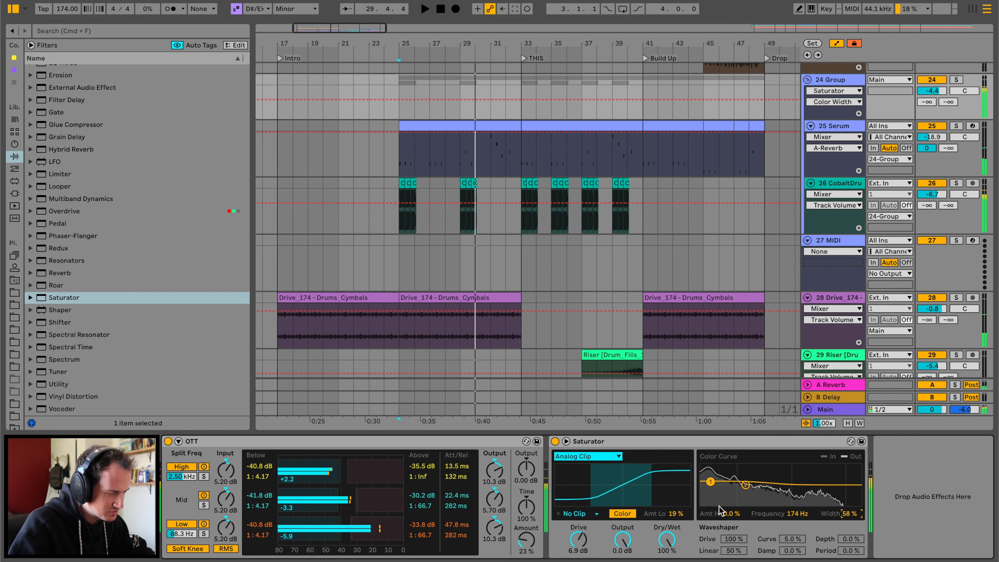
# Play from bar 29 with group track 24 soloed
pyautogui.click(459, 164)
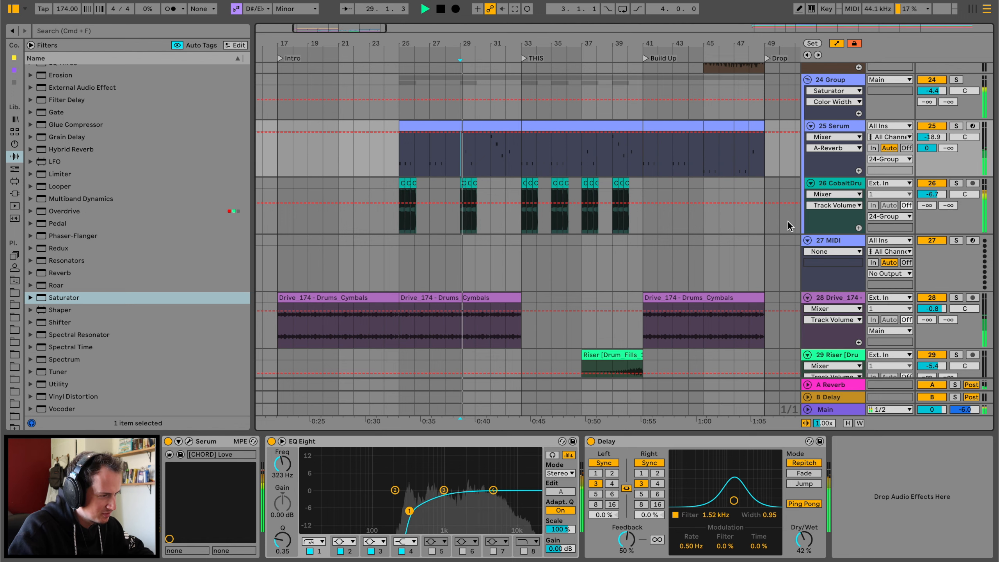
pyautogui.click(955, 79)
pyautogui.press('space')
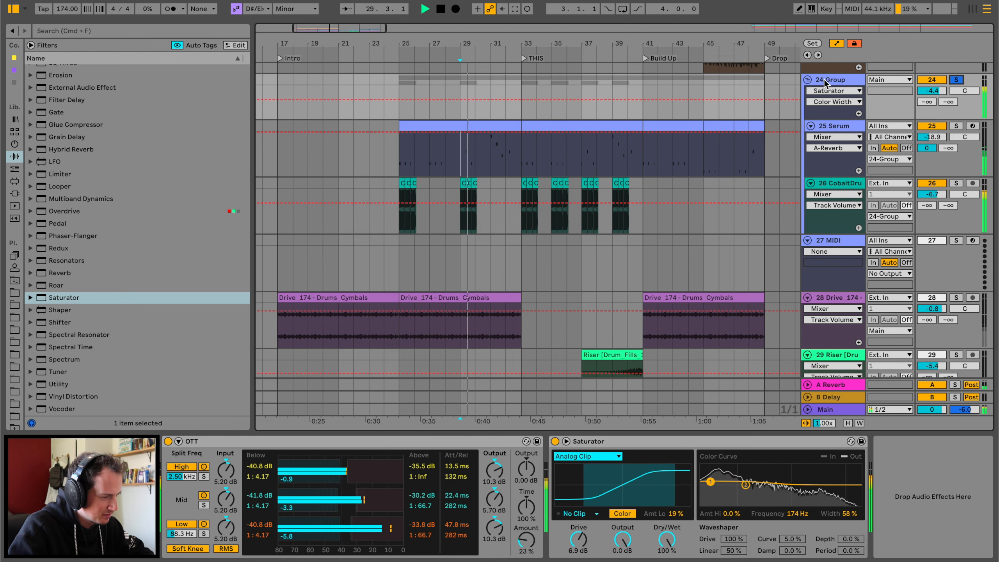
# Set the Saturator's Color Frequency to 334 Hz, Width to 0% and Amt Hi to -31%, and unsolo group track 24
pyautogui.moveTo(791, 514)
pyautogui.mouseDown()
pyautogui.moveTo(791, 474)
pyautogui.moveTo(792, 494)
pyautogui.mouseUp()
pyautogui.moveTo(729, 514); pyautogui.dragTo(729, 553)
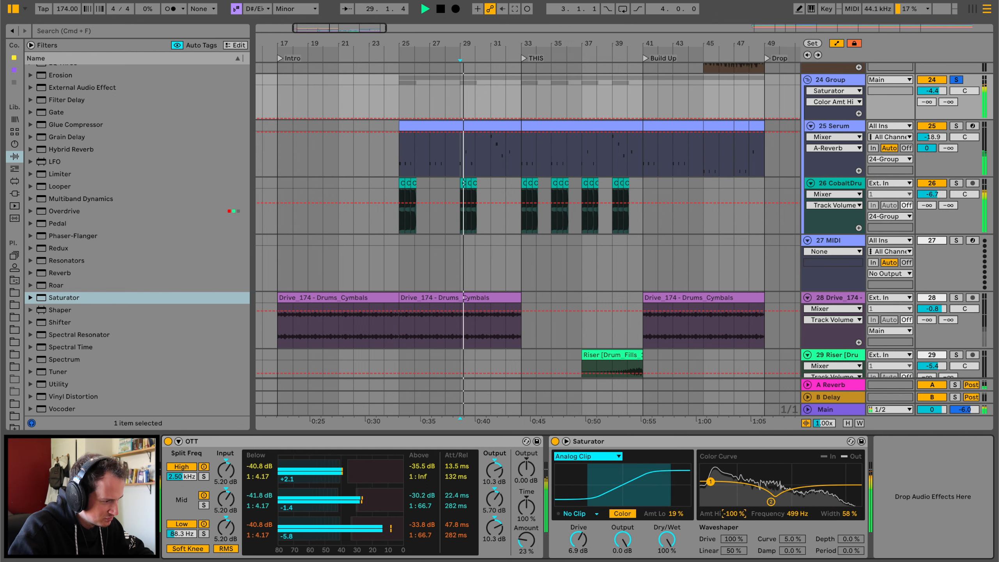
pyautogui.moveTo(797, 513)
pyautogui.mouseDown()
pyautogui.moveTo(797, 537)
pyautogui.moveTo(797, 505)
pyautogui.moveTo(850, 506)
pyautogui.moveTo(850, 527)
pyautogui.moveTo(797, 507)
pyautogui.moveTo(797, 497)
pyautogui.mouseUp()
pyautogui.press('space')
pyautogui.press('space')
pyautogui.press('space')
pyautogui.press('space')
pyautogui.press('space')
pyautogui.press('space')
pyautogui.press('space')
pyautogui.press('space')
pyautogui.press('space')
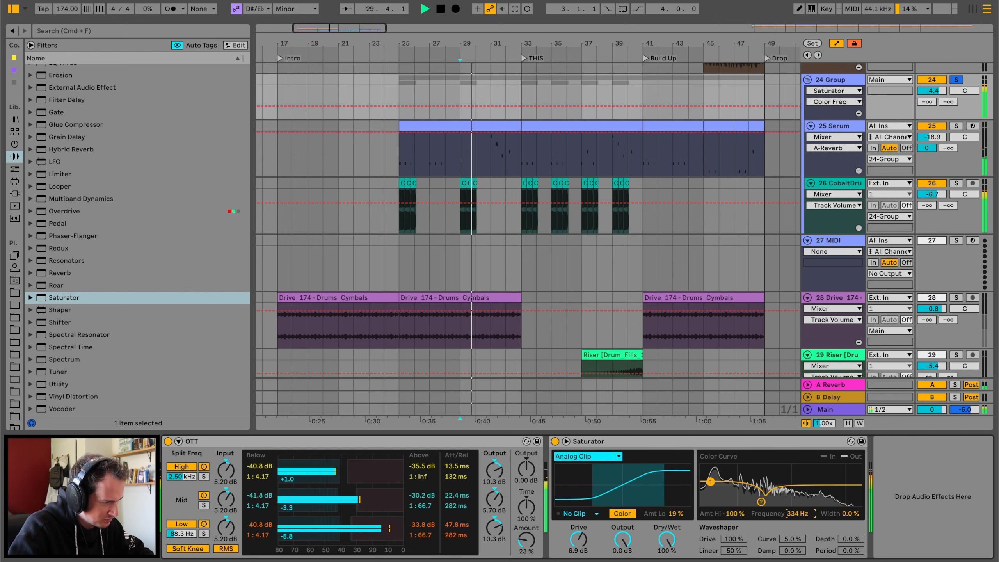
pyautogui.moveTo(742, 512); pyautogui.dragTo(742, 497)
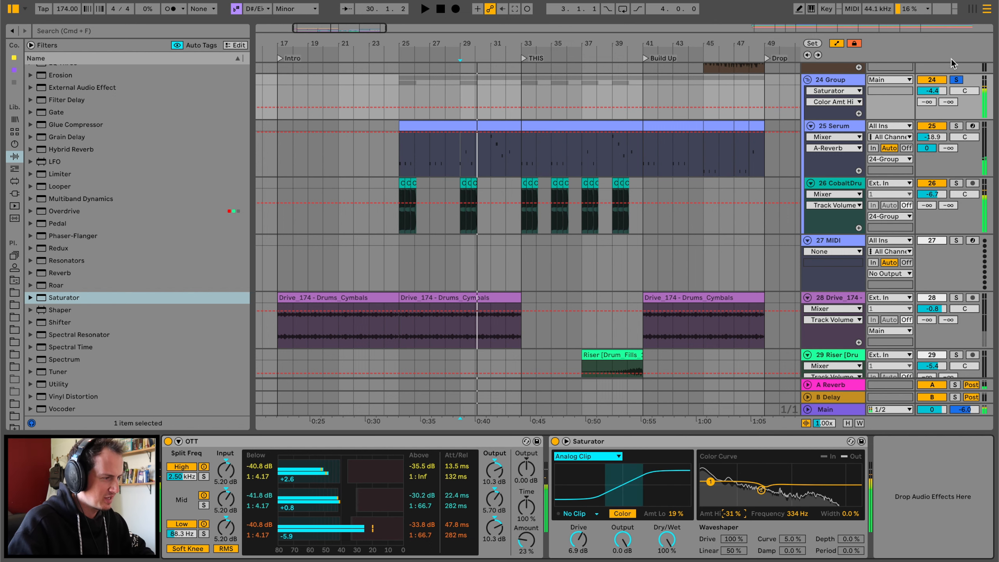
pyautogui.click(955, 80)
# Select the empty MIDI track 27 and search the instrument presets for "rees"
pyautogui.click(826, 240)
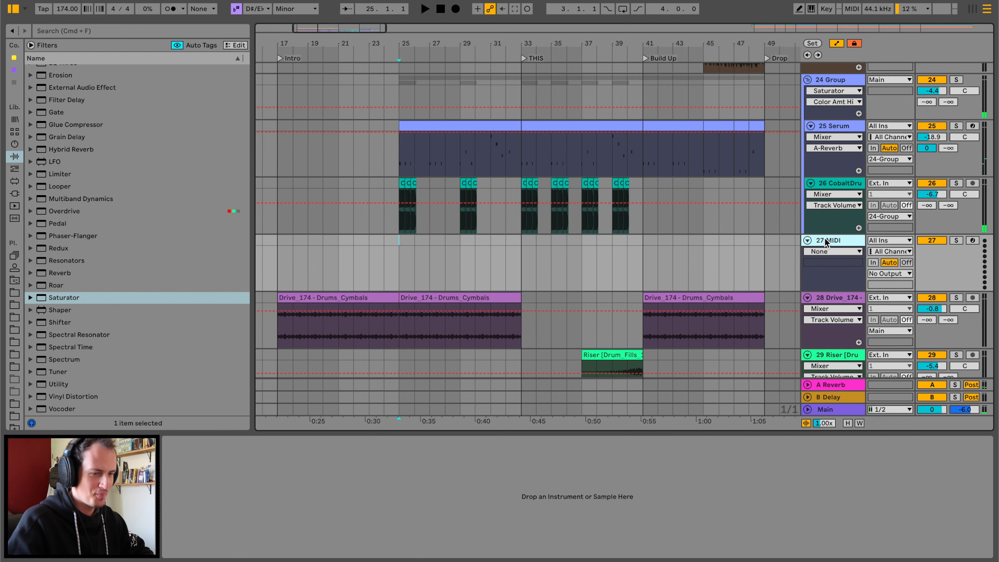
pyautogui.click(15, 144)
pyautogui.write('rees')
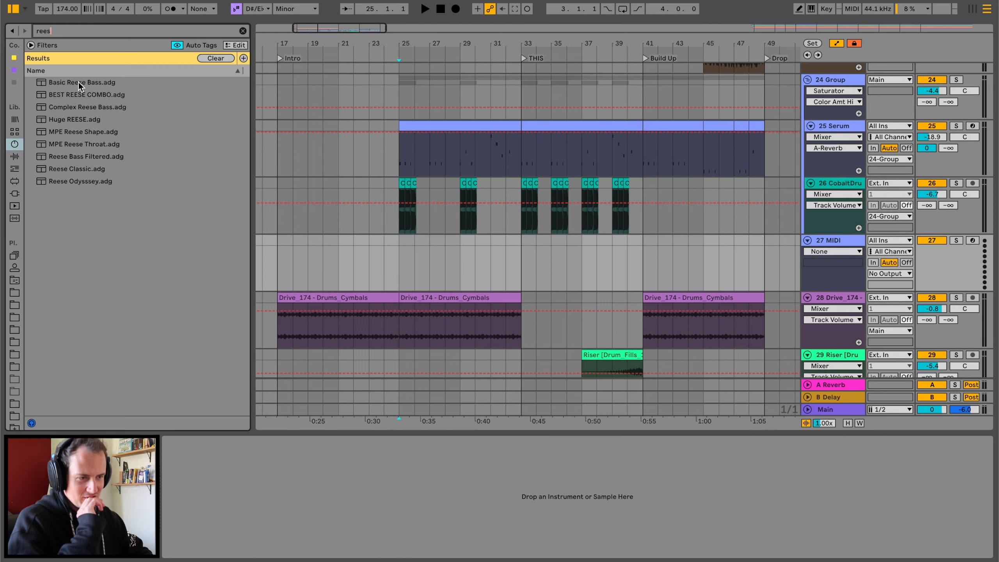
# Load the Huge REESE.adg preset on track 27 and switch off its Gate
pyautogui.moveTo(74, 120); pyautogui.dragTo(529, 256)
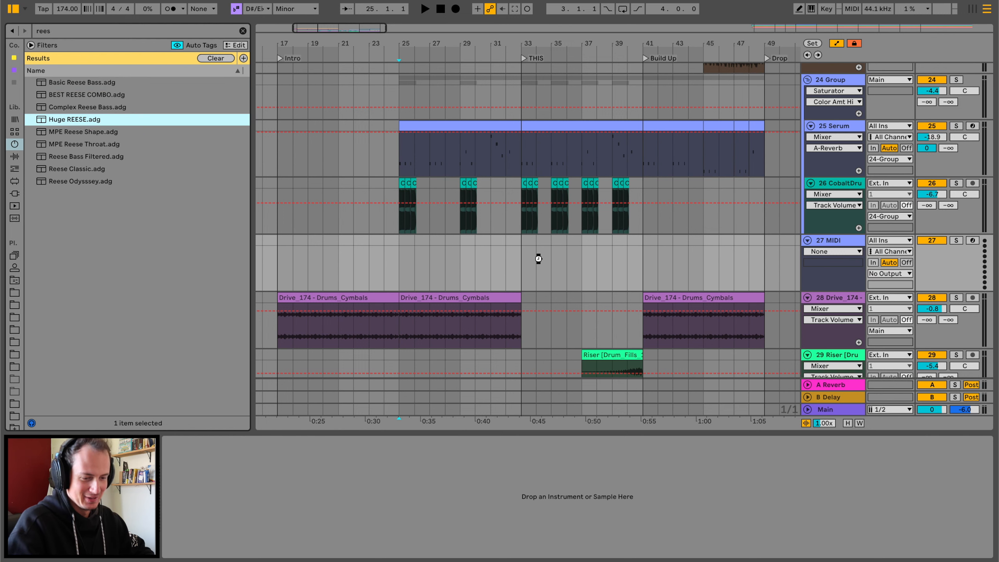
pyautogui.moveTo(538, 258); pyautogui.dragTo(538, 258)
pyautogui.scroll(-10, 620, 496)
pyautogui.click(620, 442)
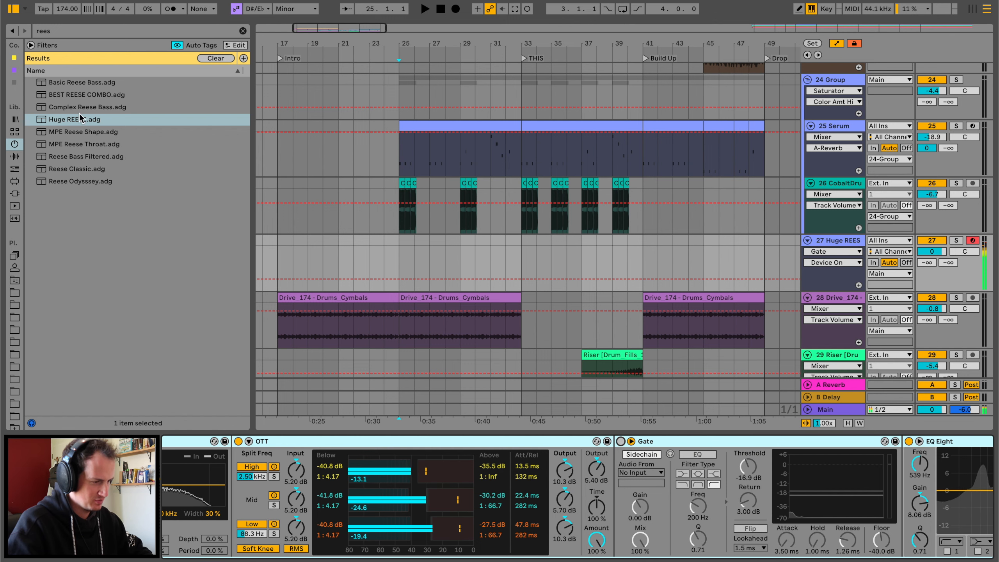
# Load BEST REESE COMBO.adg on track 27 and enable Operator's Glide with a time of 151 ms
pyautogui.moveTo(86, 94); pyautogui.dragTo(225, 441)
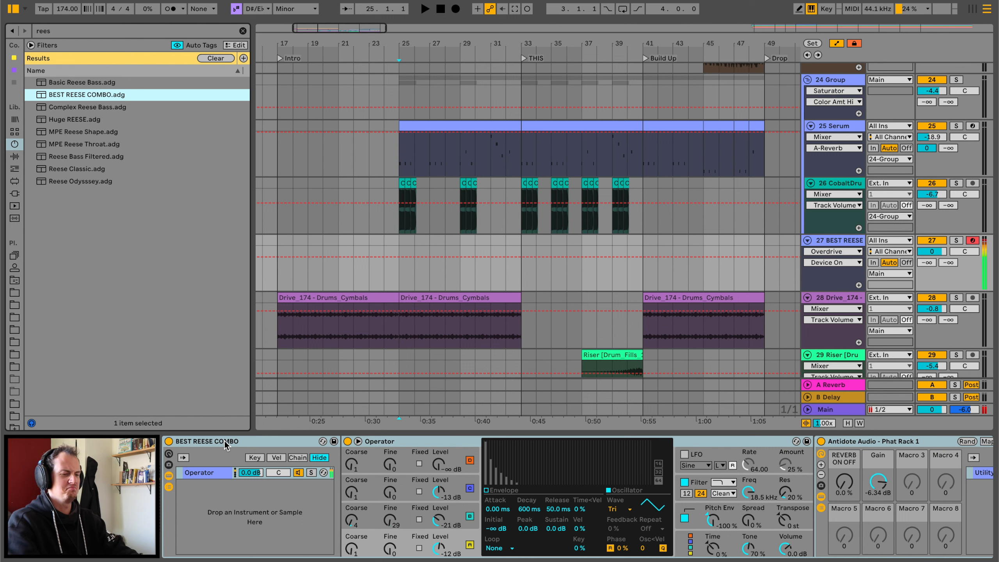
pyautogui.click(684, 519)
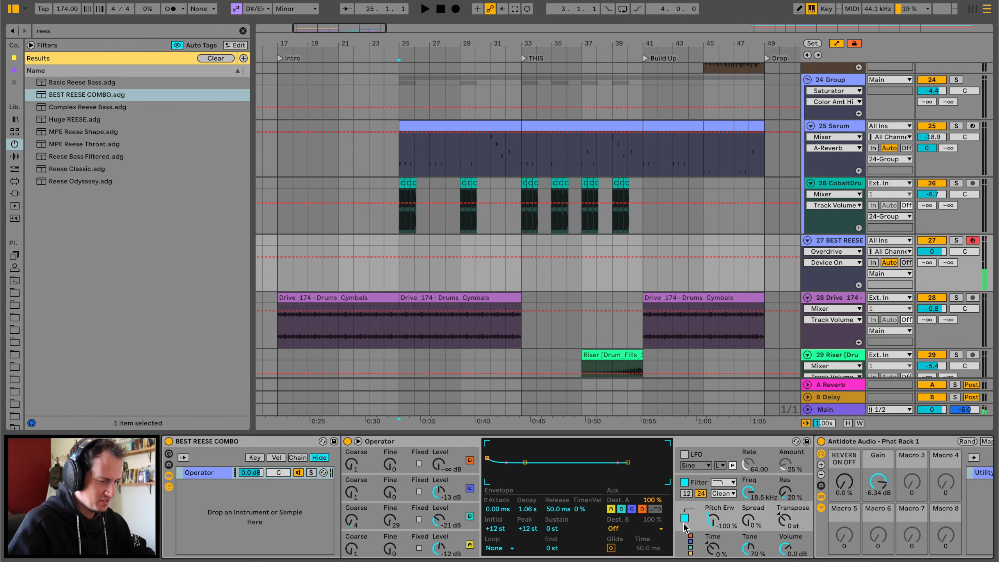
pyautogui.click(611, 548)
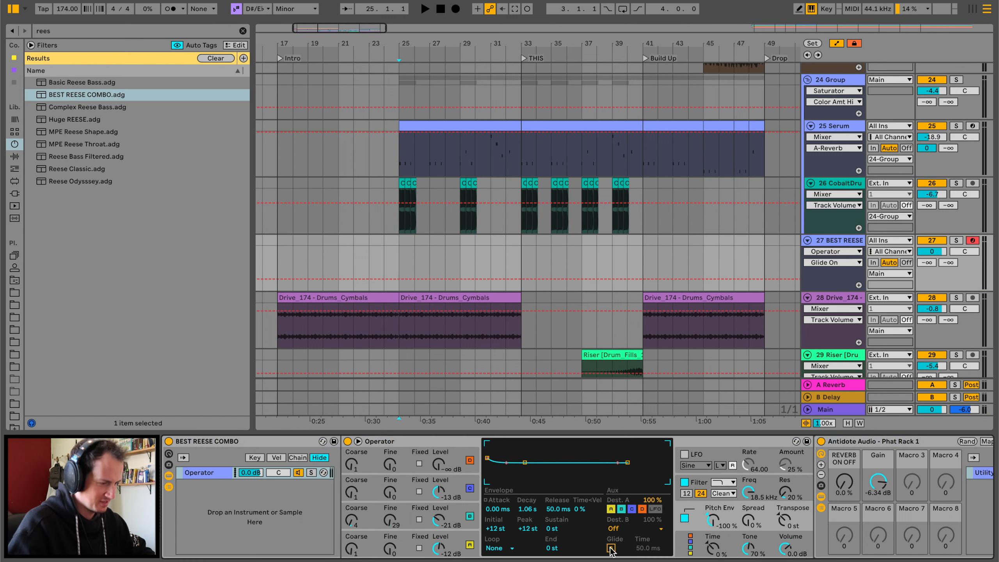
pyautogui.moveTo(648, 548); pyautogui.dragTo(648, 531)
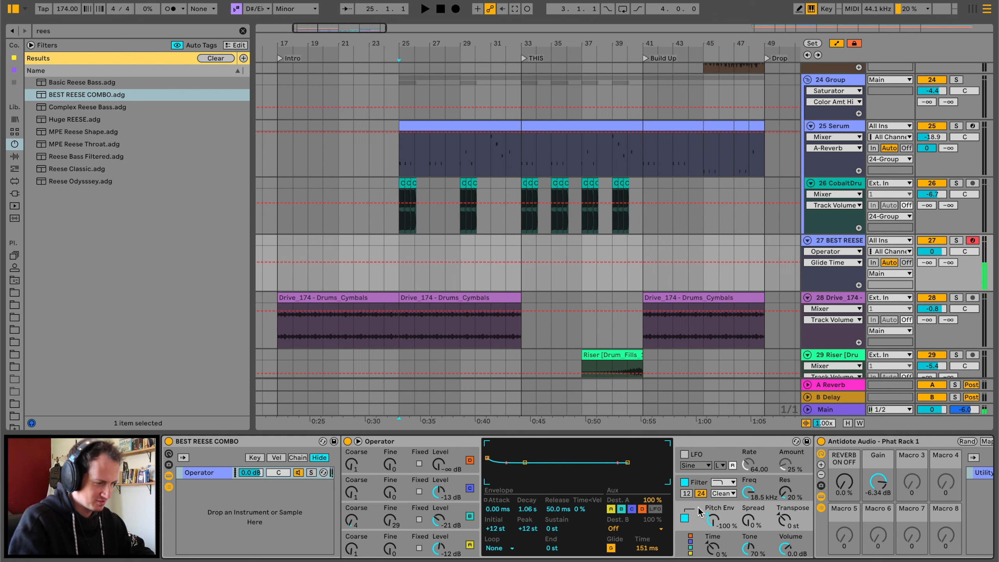
# Set Operator's number of voices to 1 in its global settings
pyautogui.click(373, 549)
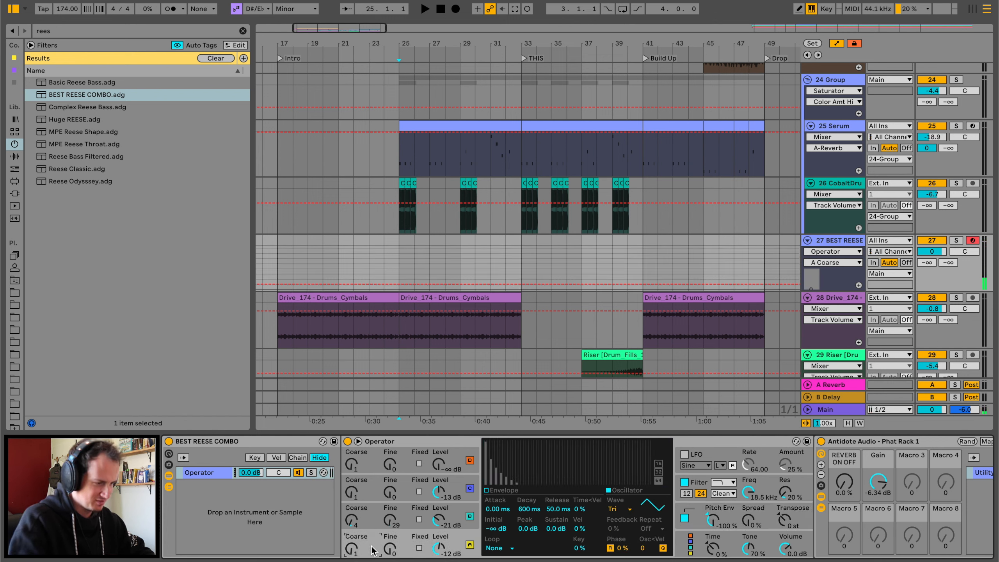
pyautogui.click(699, 486)
pyautogui.click(689, 514)
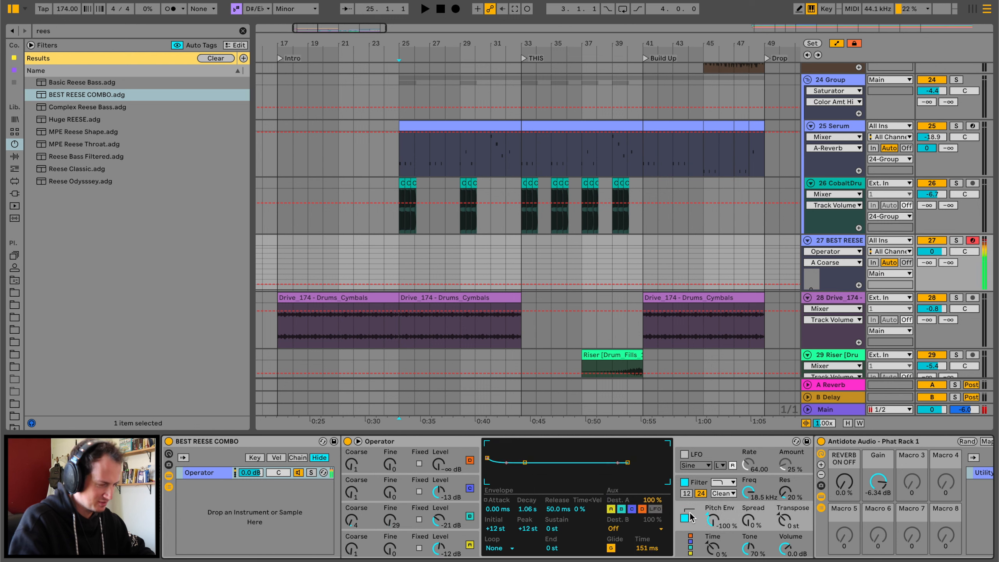
pyautogui.click(680, 545)
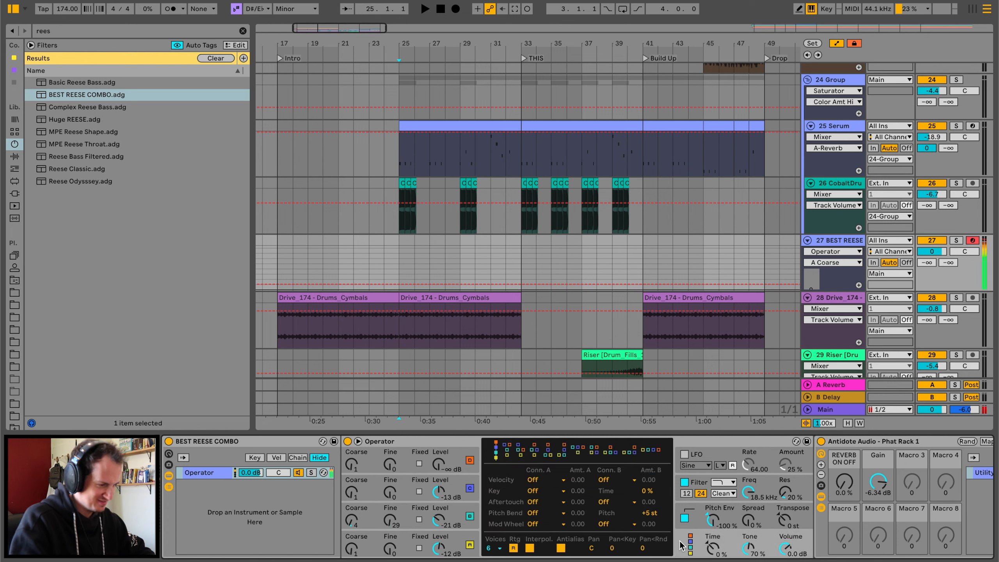
pyautogui.click(491, 548)
pyautogui.click(491, 421)
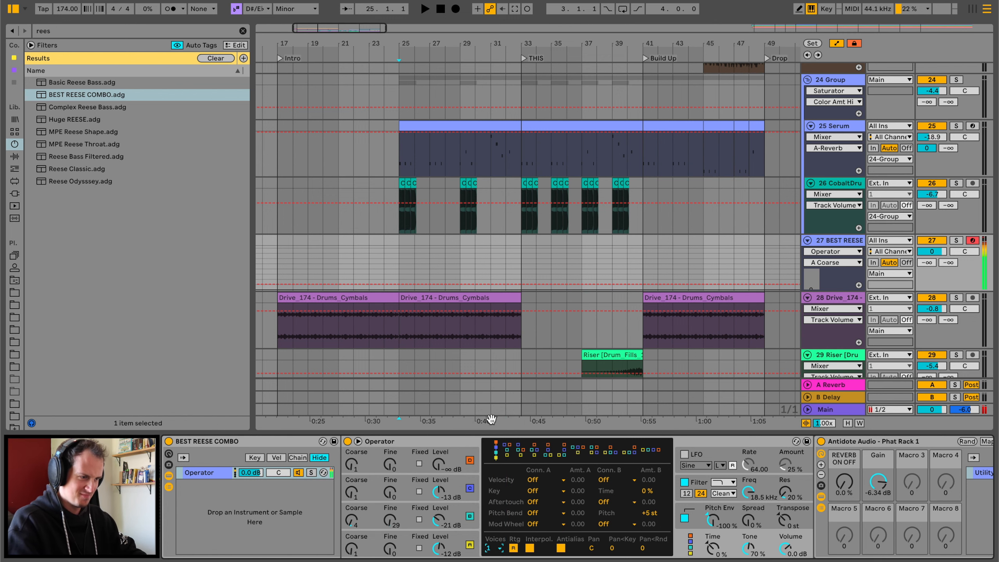
# Play the song from bar 32 and insert an empty one-bar MIDI clip at bar 34 on track 27
pyautogui.click(503, 242)
pyautogui.press('space')
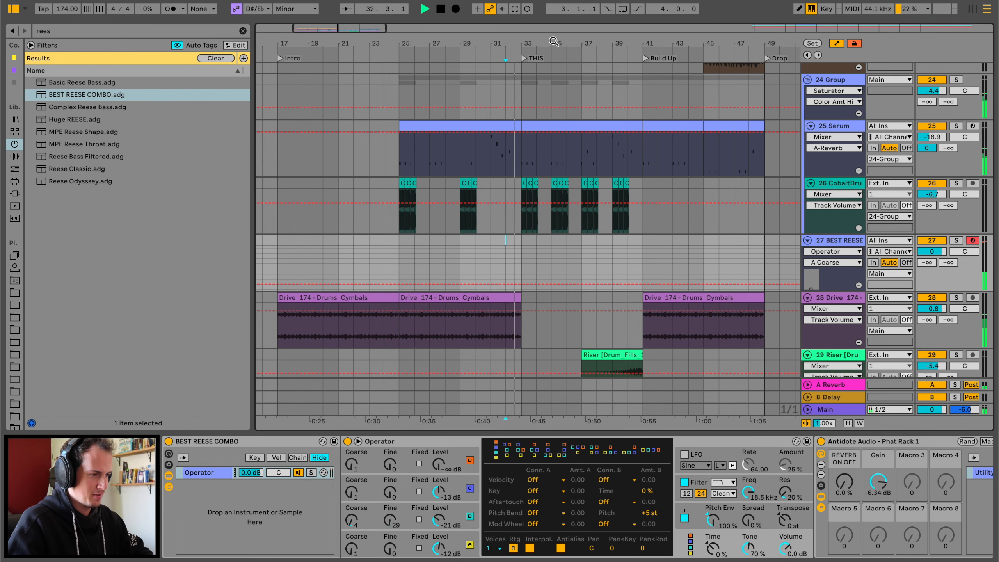
pyautogui.moveTo(552, 44); pyautogui.dragTo(552, 107)
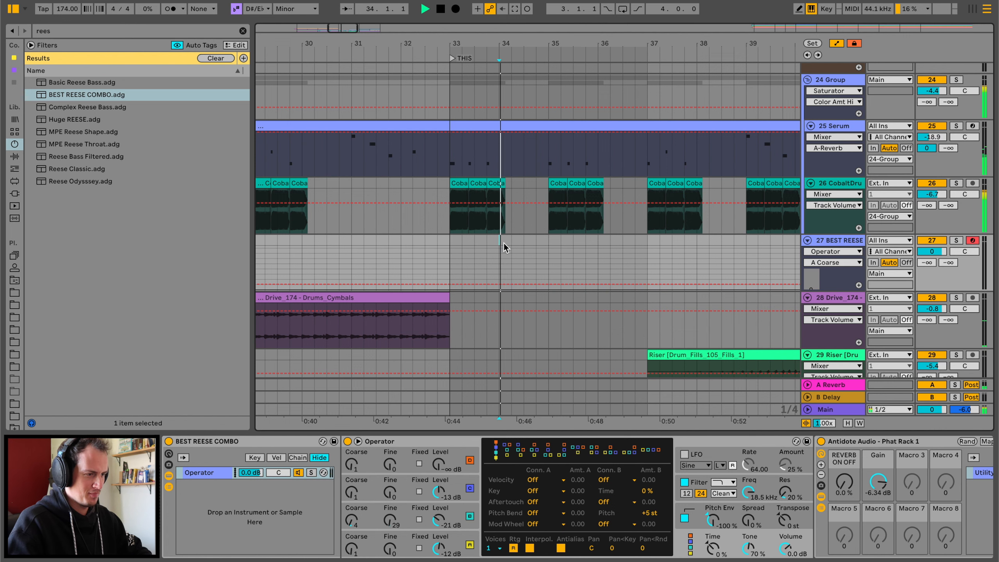
pyautogui.moveTo(502, 243); pyautogui.dragTo(550, 242)
pyautogui.press('space')
pyautogui.hotkey('ctrl', 'shift', 'm')
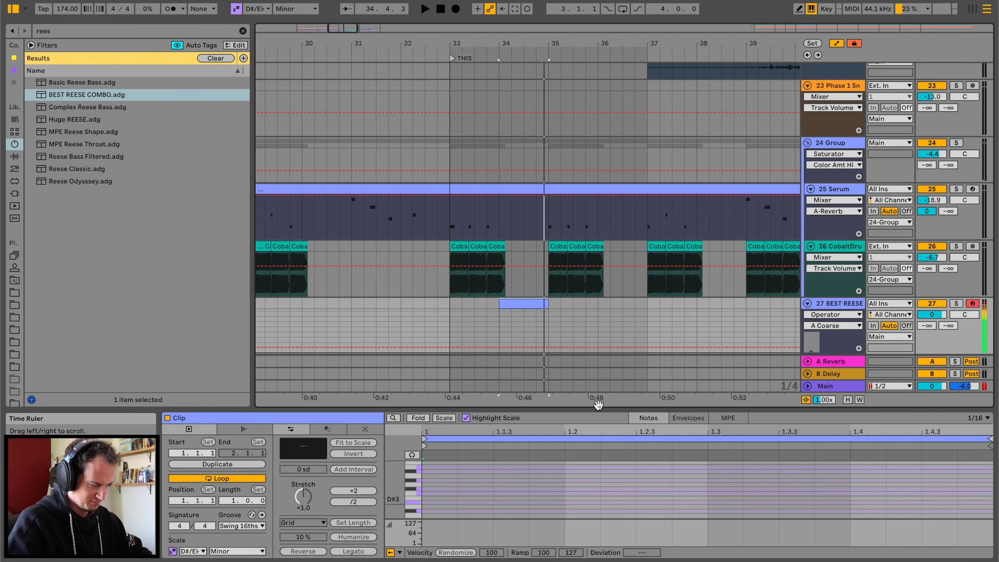
# Enlarge the note editor and add a D#0 note lasting from beat 1.2 to just before the clip's end
pyautogui.moveTo(598, 409); pyautogui.dragTo(598, 290)
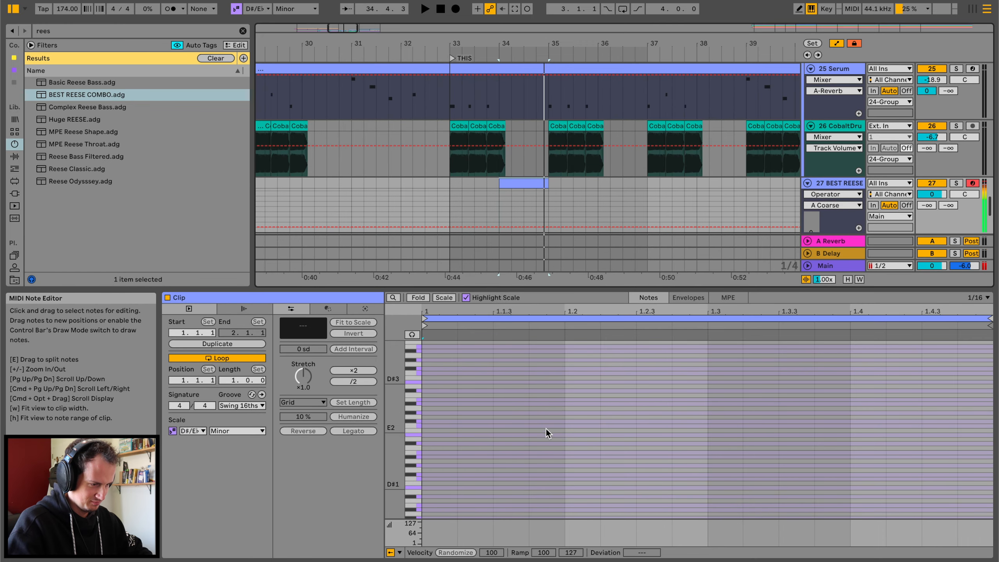
pyautogui.scroll(5, 546, 428)
pyautogui.doubleClick(566, 400)
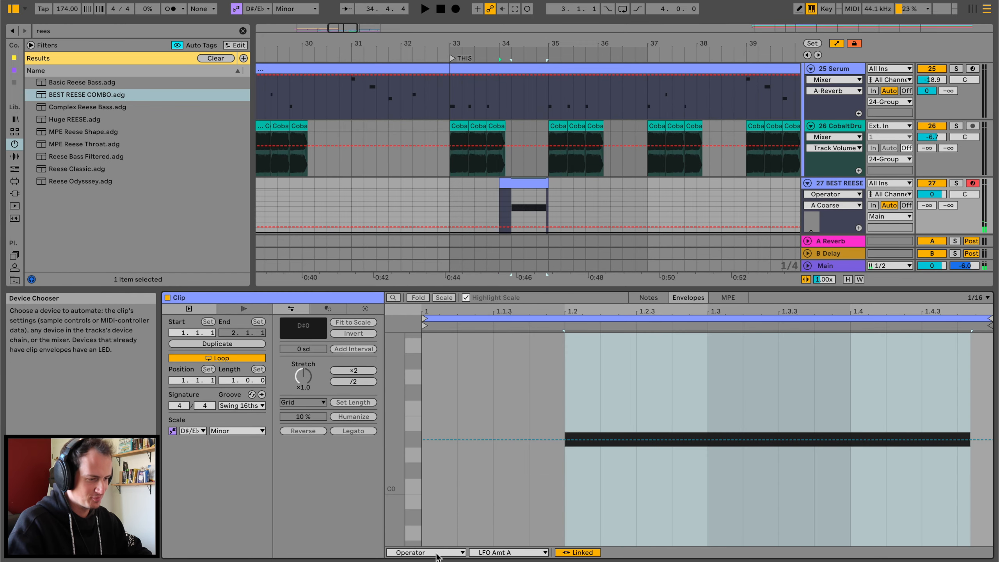
# Draw a MIDI Ctrl Pitch Bend envelope that dives steeply downward over the end of the D#0 note and returns to zero
pyautogui.click(434, 553)
pyautogui.click(480, 152)
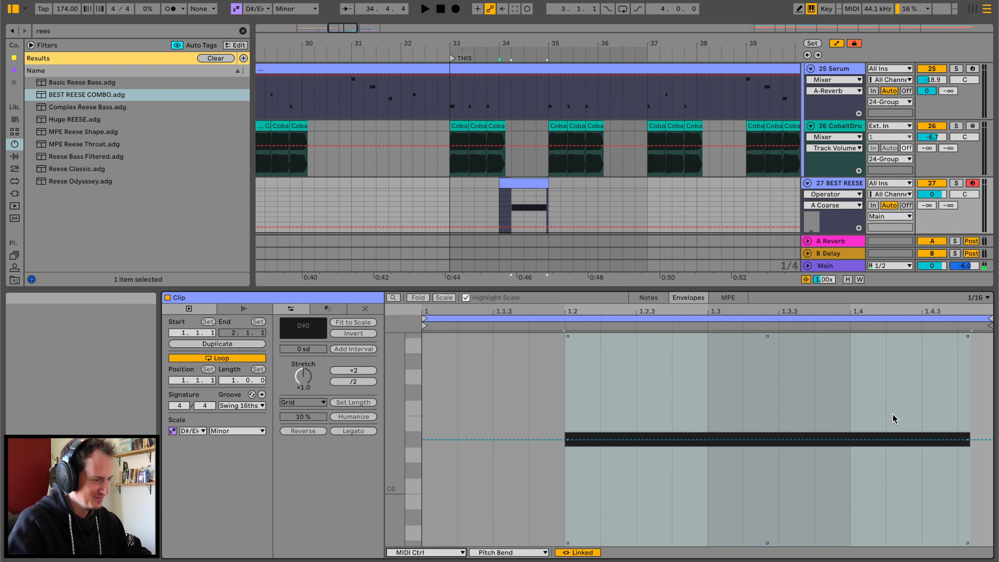
pyautogui.click(895, 438)
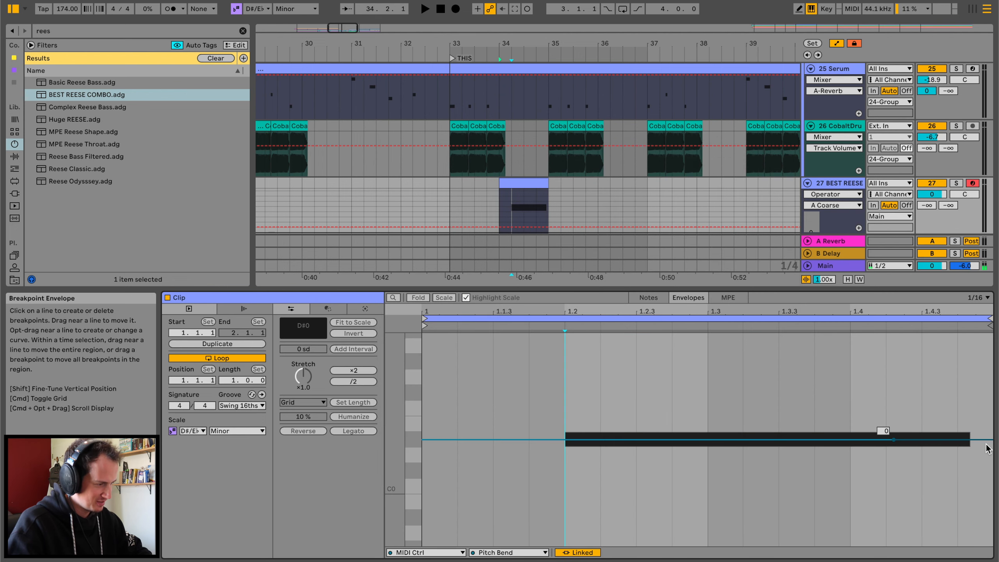
pyautogui.press('space')
pyautogui.moveTo(983, 440); pyautogui.dragTo(965, 545)
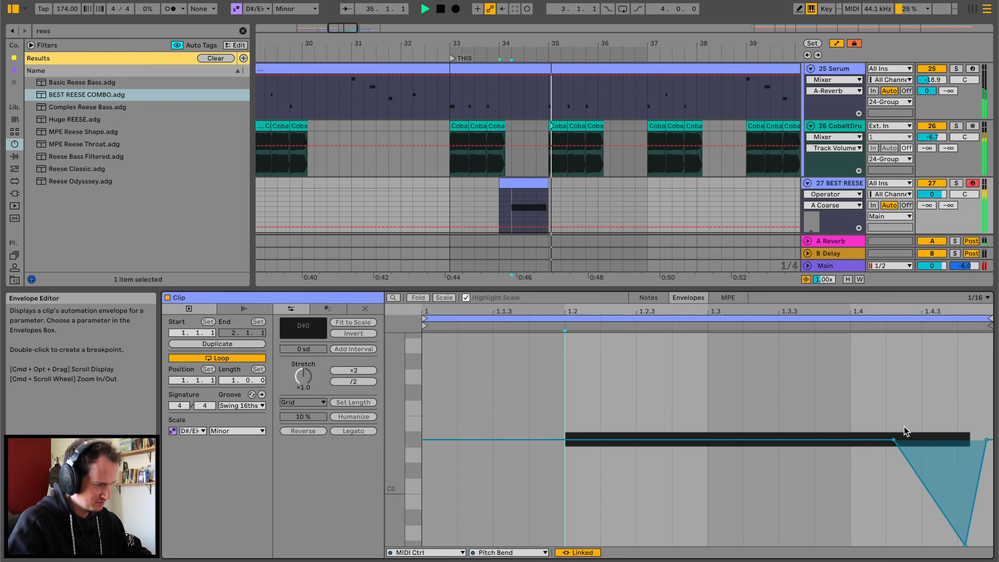
# Lower track 27's volume to -10.4 dB during playback and set the Fine tuning of Operator's oscillator B to 45
pyautogui.click(412, 184)
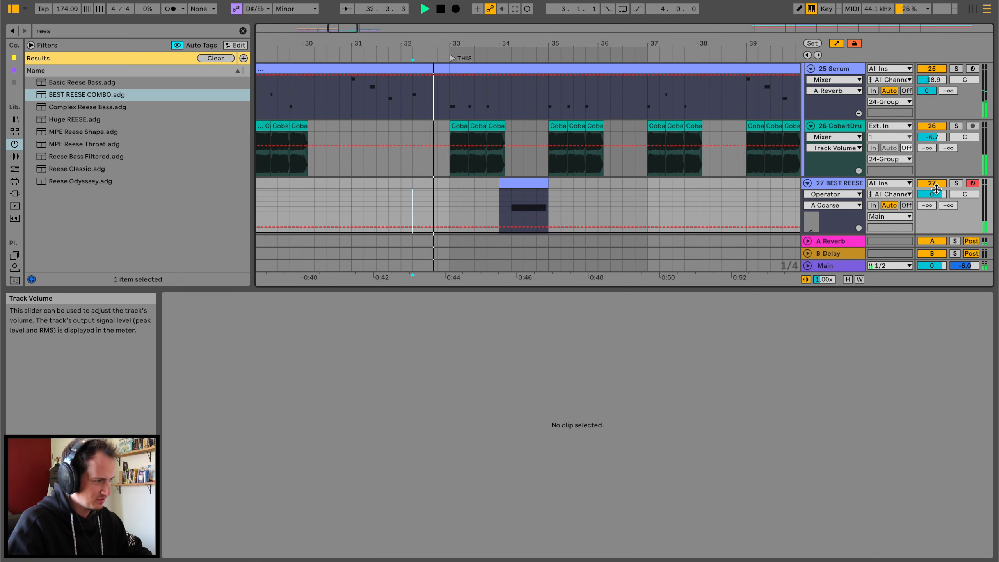
pyautogui.moveTo(932, 194); pyautogui.dragTo(932, 219)
pyautogui.click(838, 184)
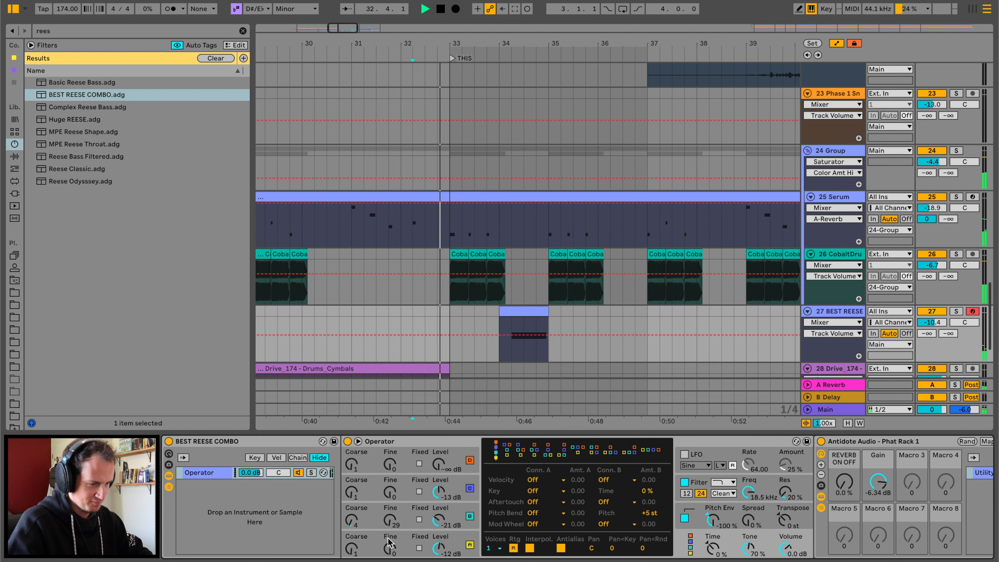
pyautogui.moveTo(390, 520); pyautogui.dragTo(390, 517)
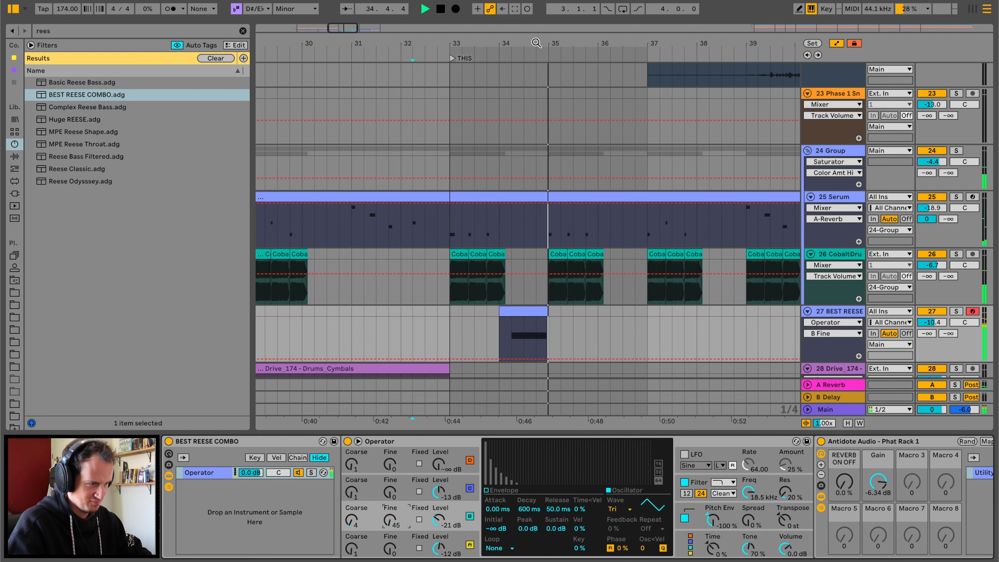
# Add a breakpoint at 34.3 to track 27's B Fine automation and make the track's lane taller
pyautogui.moveTo(550, 37); pyautogui.dragTo(550, 42)
pyautogui.click(390, 522)
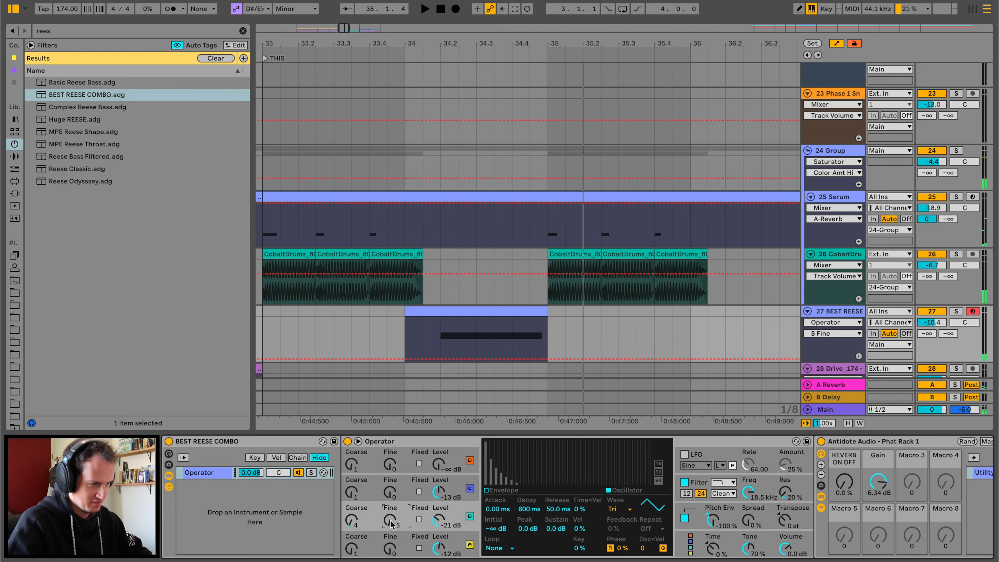
pyautogui.click(475, 358)
pyautogui.scroll(-2, 813, 338)
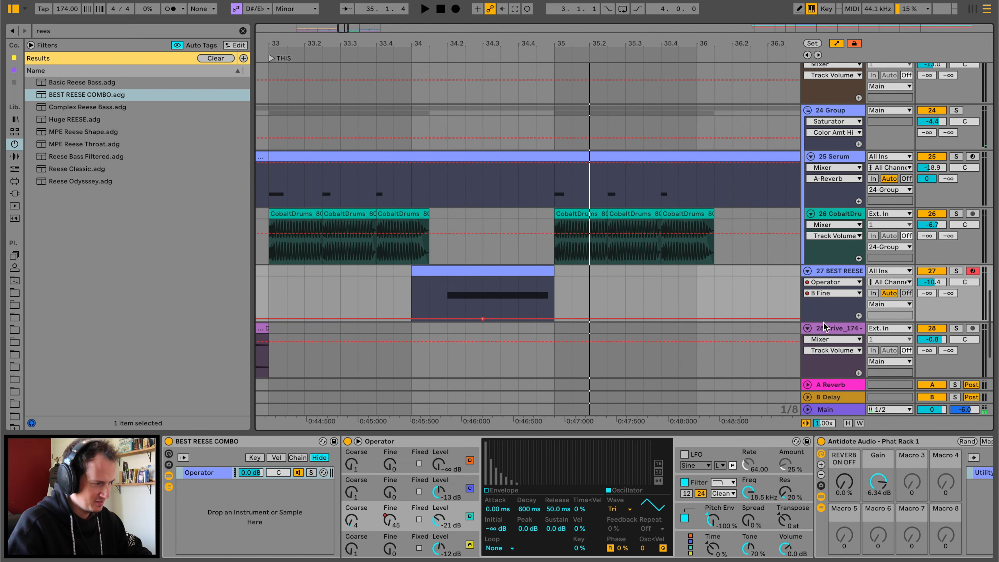
pyautogui.moveTo(821, 323); pyautogui.dragTo(821, 444)
pyautogui.scroll(-7, 422, 308)
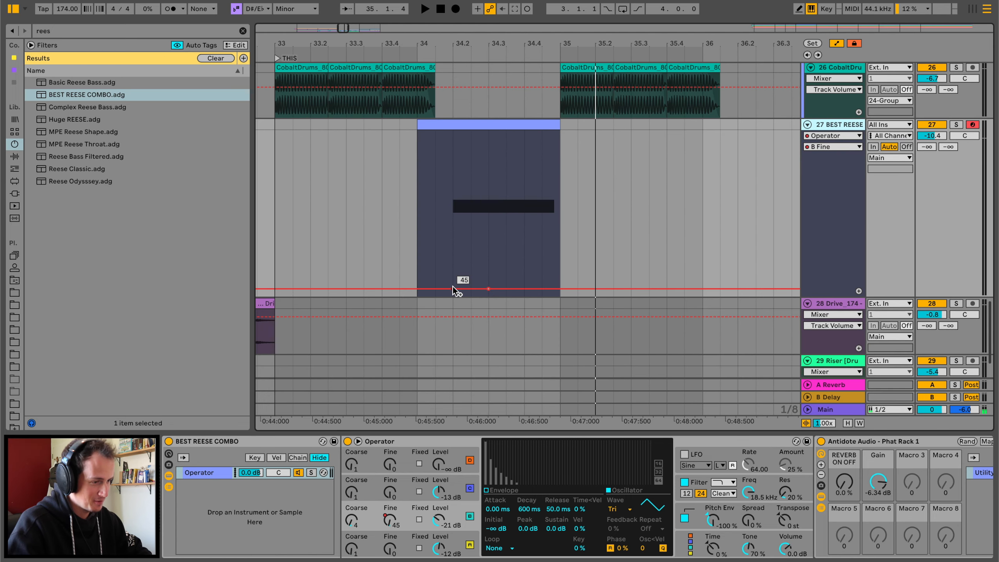
# Shape the B Fine automation to rise from a low point at 34.2 to a peak just before 34.3, falling to 13 at the note's end
pyautogui.moveTo(453, 289); pyautogui.dragTo(453, 294)
pyautogui.press('space')
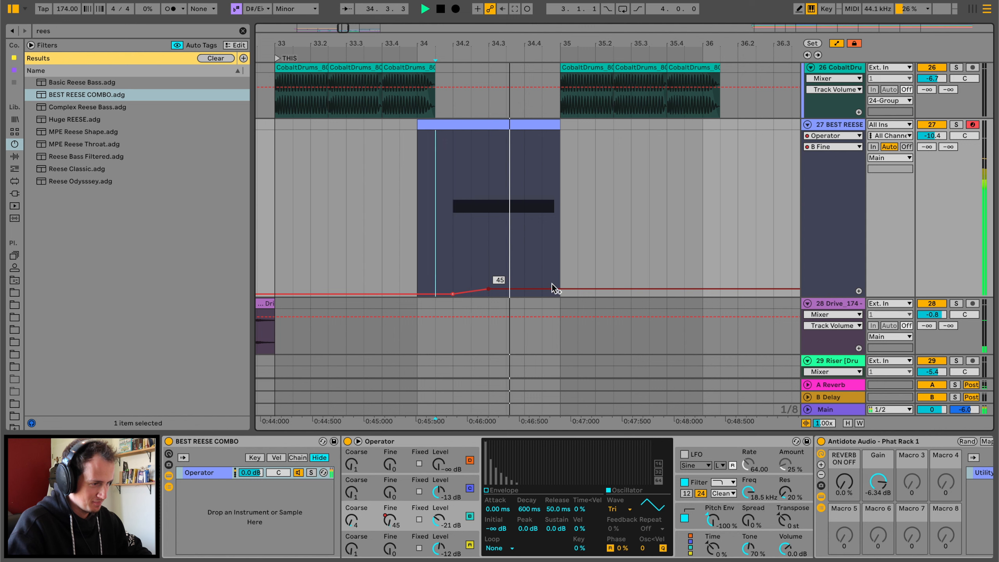
pyautogui.moveTo(552, 289); pyautogui.dragTo(552, 294)
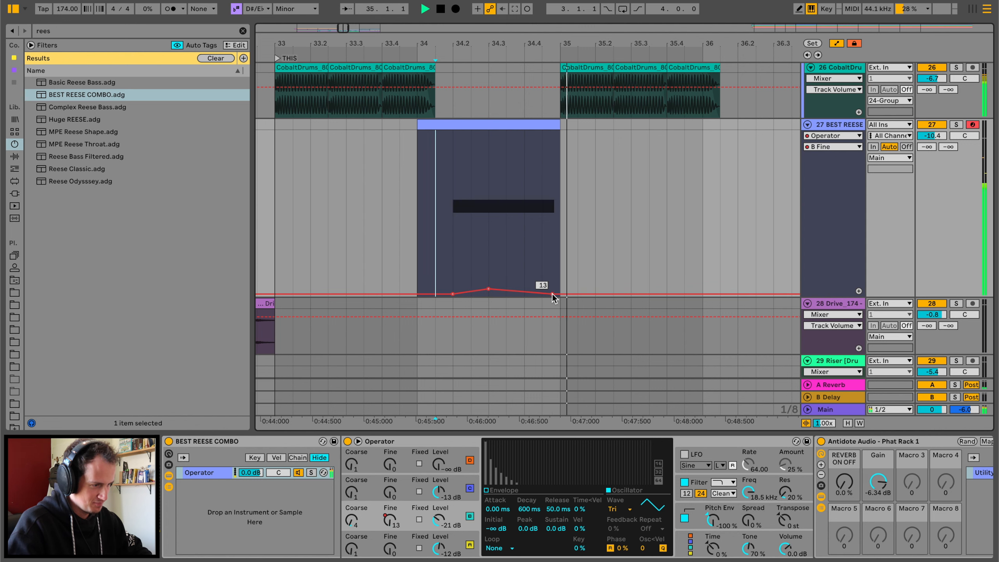
pyautogui.click(482, 289)
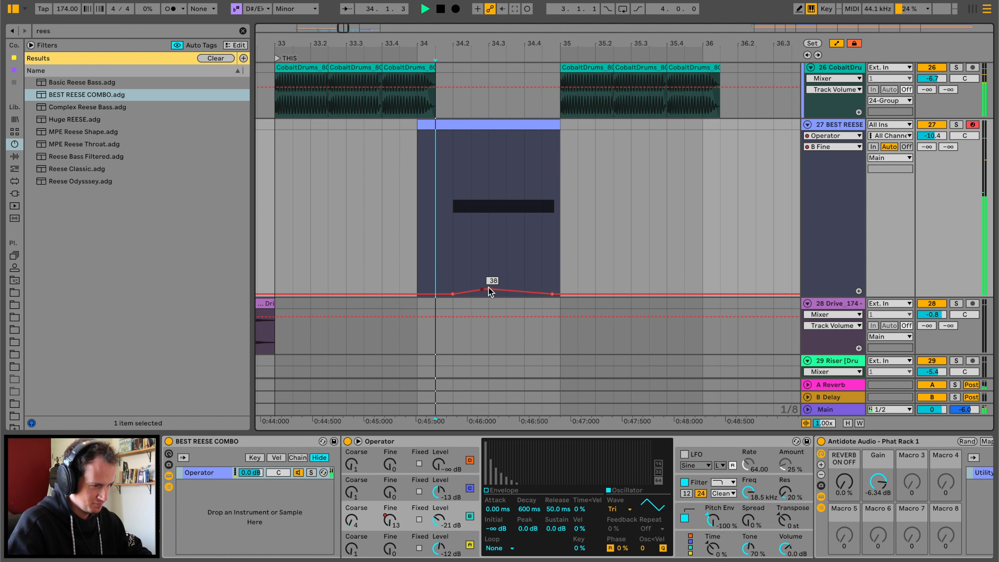
pyautogui.moveTo(488, 289); pyautogui.dragTo(488, 291)
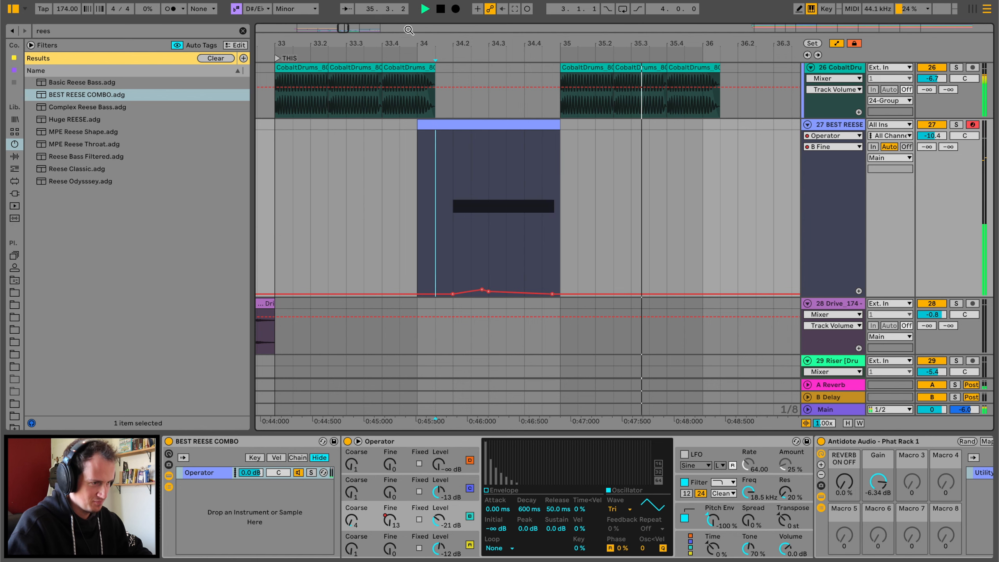
# Duplicate bars 33 to 37 of the BEST REESE track so its bass clip repeats four bars further on
pyautogui.press('-')
pyautogui.moveTo(387, 130); pyautogui.dragTo(553, 125)
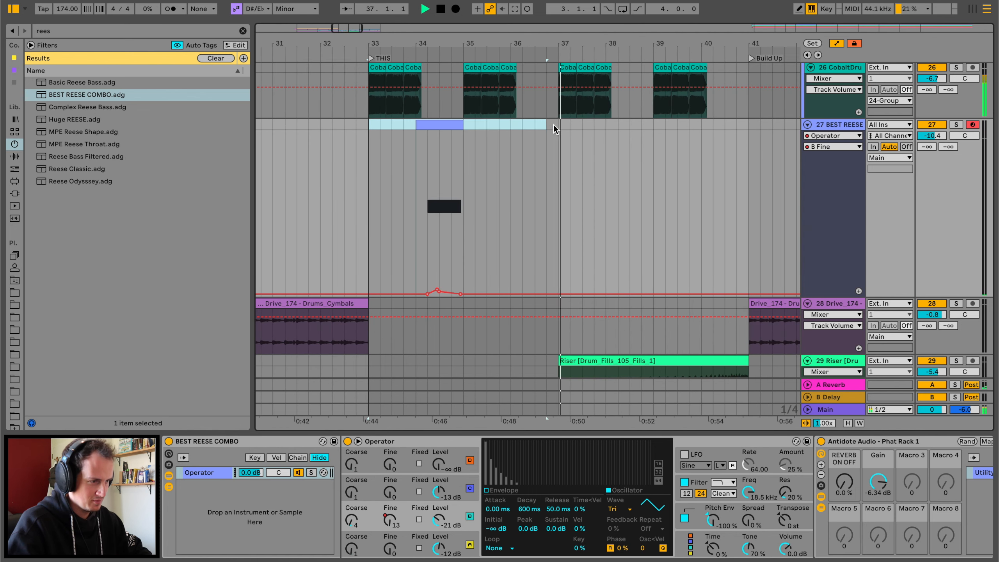
pyautogui.hotkey('ctrl', 'd')
pyautogui.press('space')
# Transpose the note in the duplicated BEST REESE clip up one octave to D#1 and audition it
pyautogui.doubleClick(638, 122)
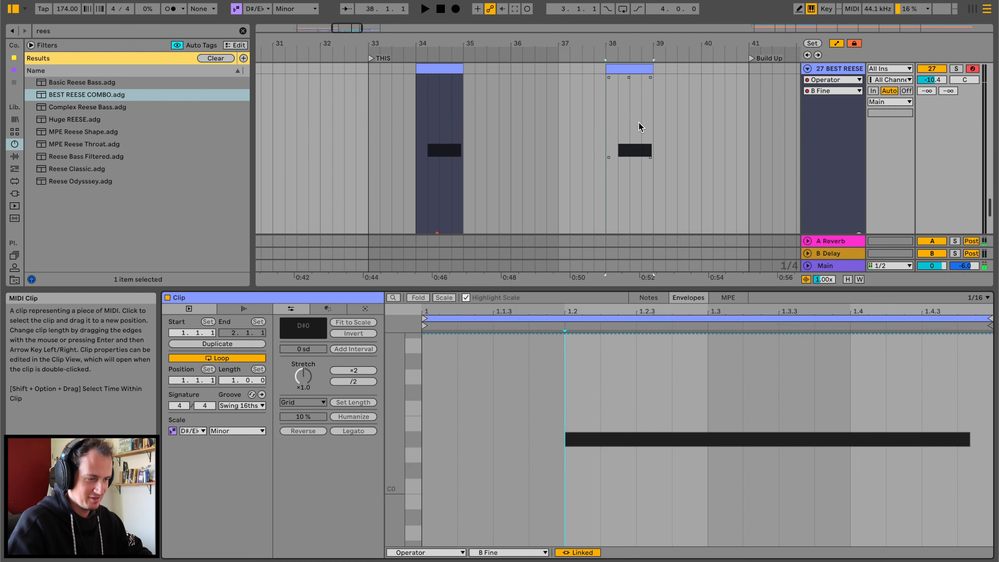
pyautogui.click(655, 297)
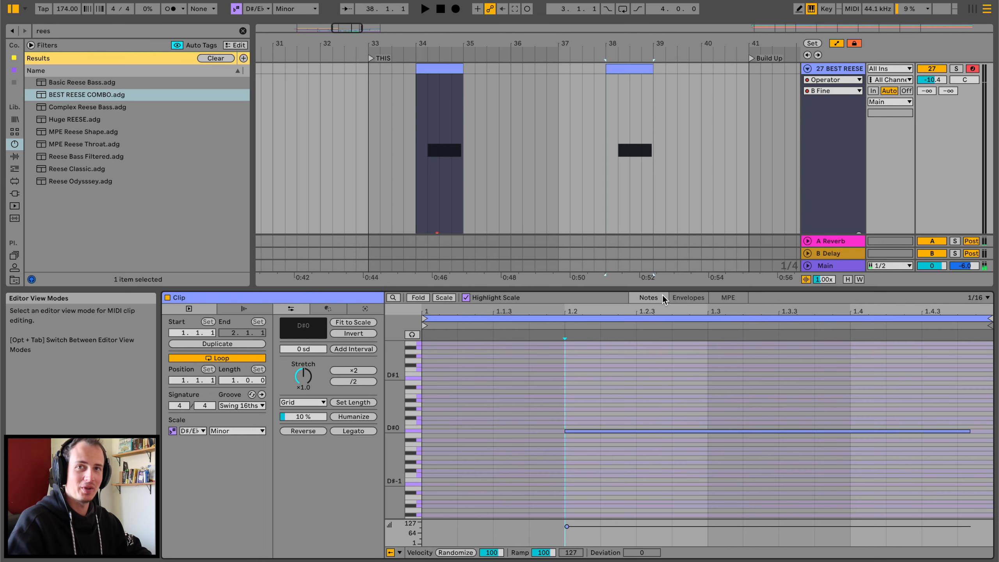
pyautogui.click(629, 431)
pyautogui.hotkey('shift', 'Up')
pyautogui.press('space')
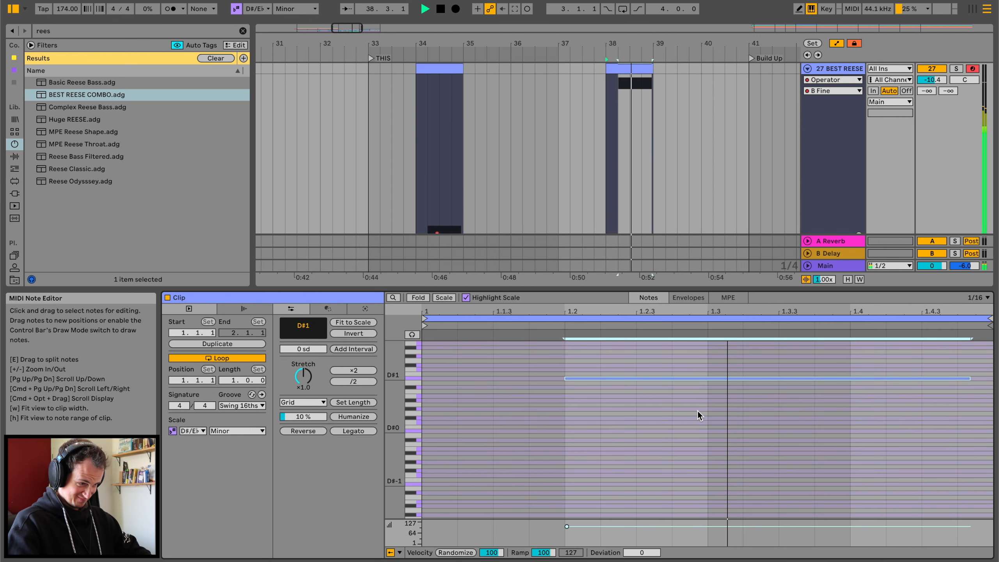
# Shorten the D#1 note, add a copy of it starting at about 1.3.2, and lower the copy by one octave
pyautogui.moveTo(968, 376); pyautogui.dragTo(817, 378)
pyautogui.press('super+d')
pyautogui.press('Left')
pyautogui.press('Left')
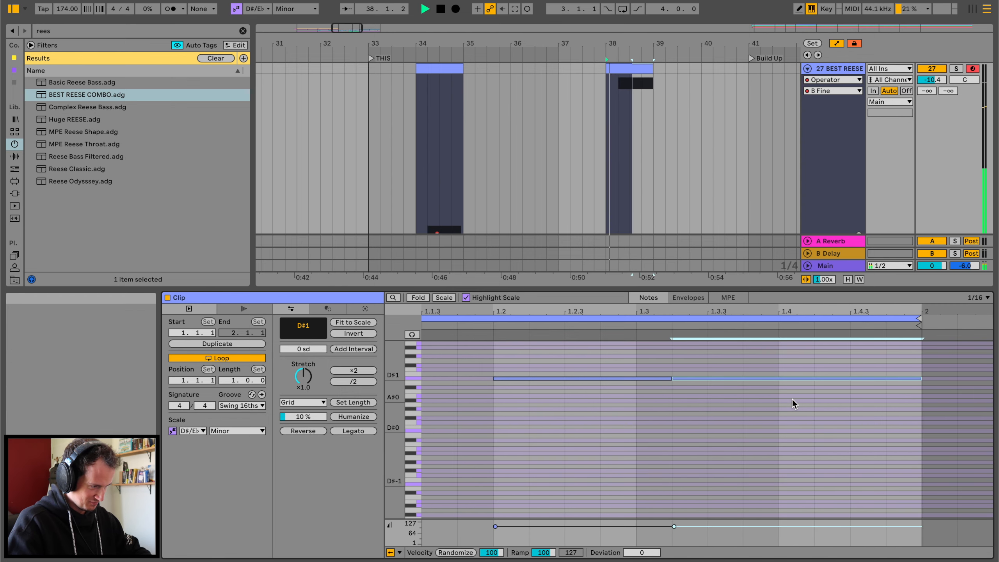
pyautogui.hotkey('shift', 'Down')
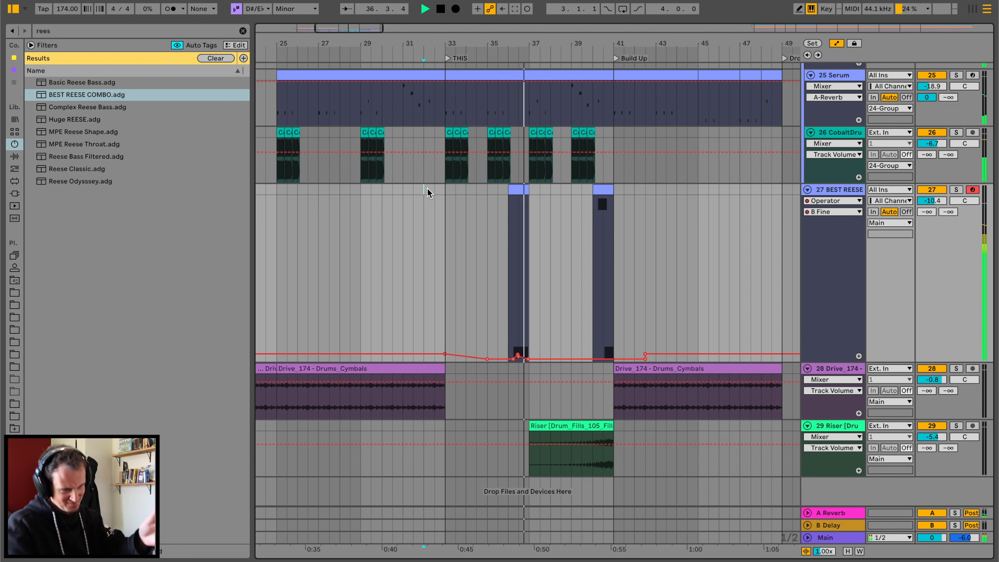
# Show the BEST REESE track's devices and collapse the Antidote Audio - Phat Rack
pyautogui.doubleClick(845, 190)
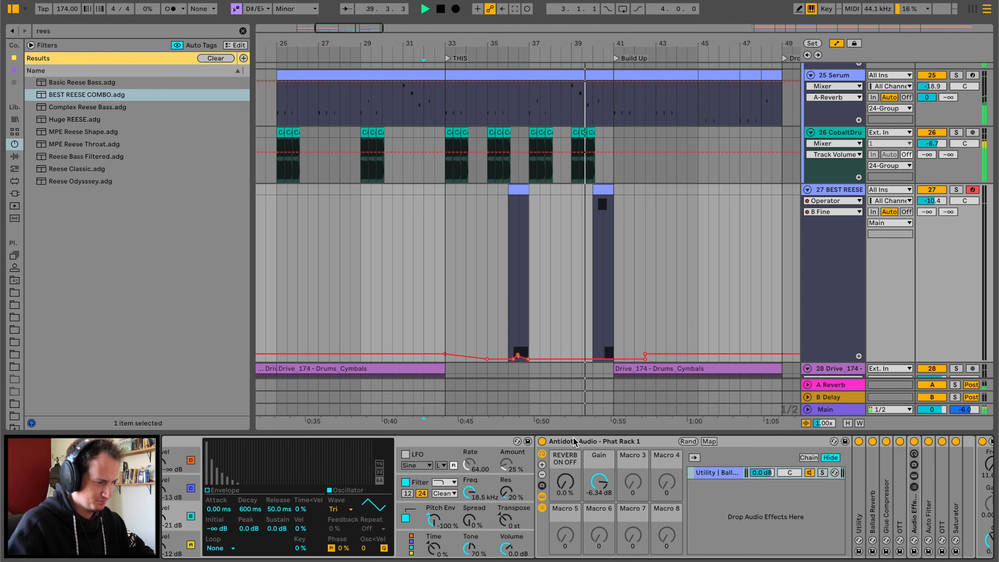
pyautogui.doubleClick(574, 440)
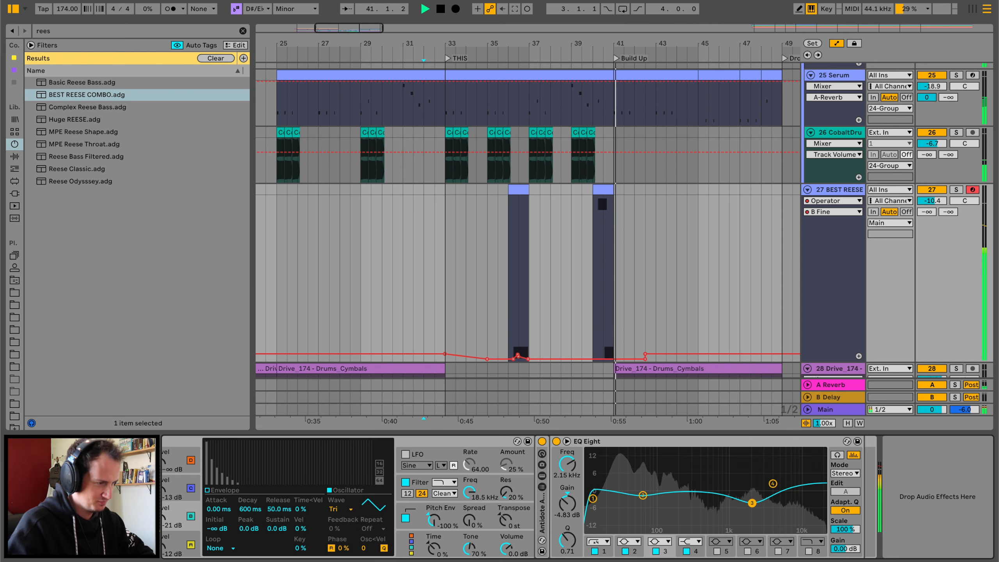
# Copy the Serum track's Build Up MIDI part onto the BEST REESE track from bar 41 to bar 49
pyautogui.click(603, 189)
pyautogui.hscroll(5, 604, 189)
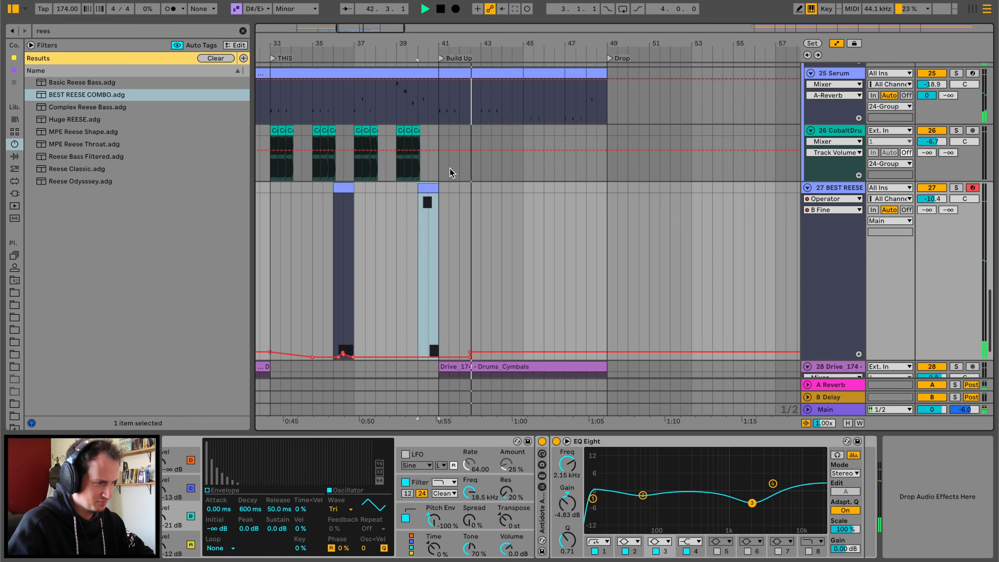
pyautogui.scroll(10, 449, 169)
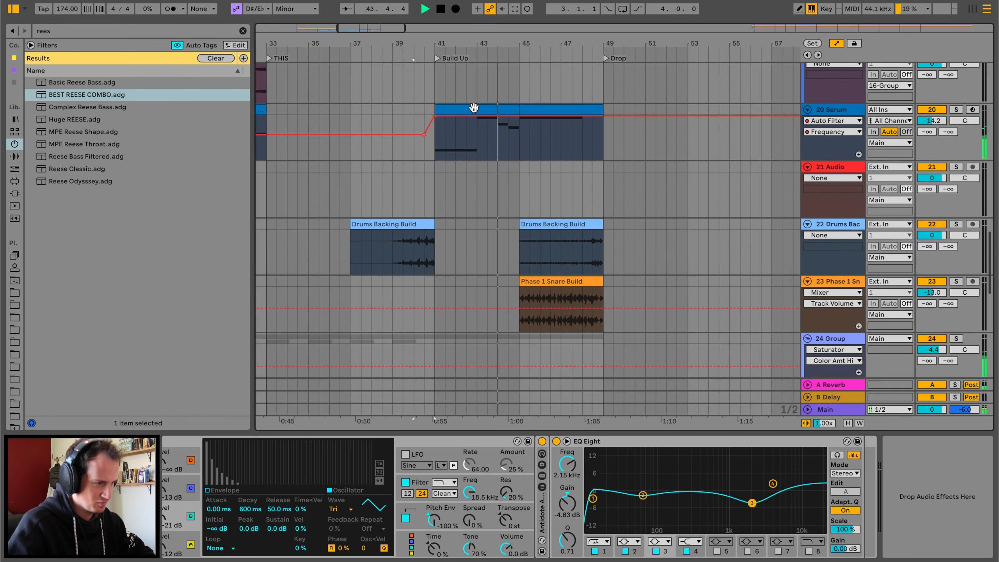
pyautogui.click(473, 107)
pyautogui.keyDown('shift'); pyautogui.click(552, 106); pyautogui.keyUp('shift')
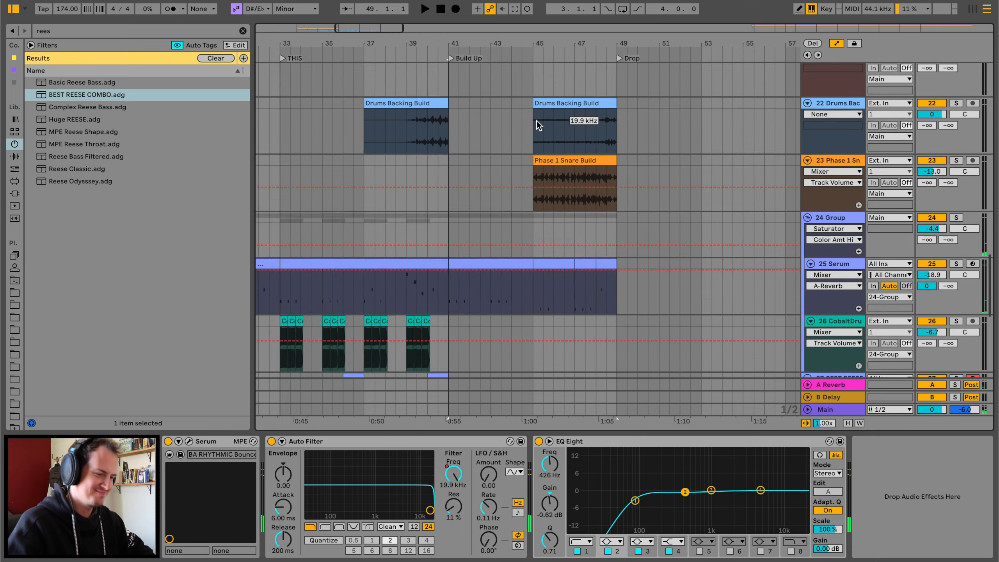
pyautogui.scroll(-5, 537, 123)
pyautogui.moveTo(451, 161); pyautogui.dragTo(620, 148)
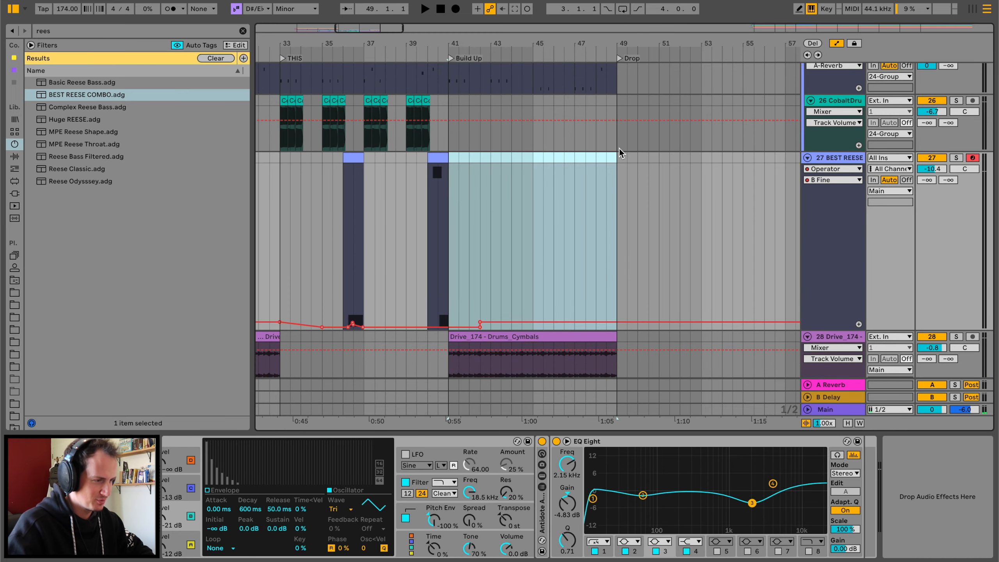
pyautogui.hotkey('ctrl', 'shift', 'm')
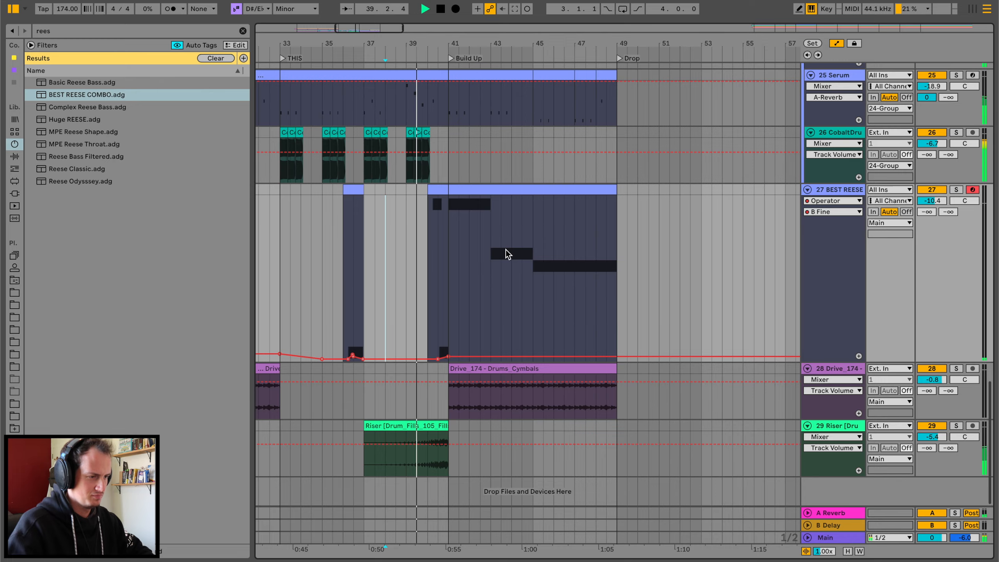
# Try a four-bar copy of the Synths 1 audio on its own track, pasted at bar 45 and moved to bar 41
pyautogui.scroll(4, 505, 250)
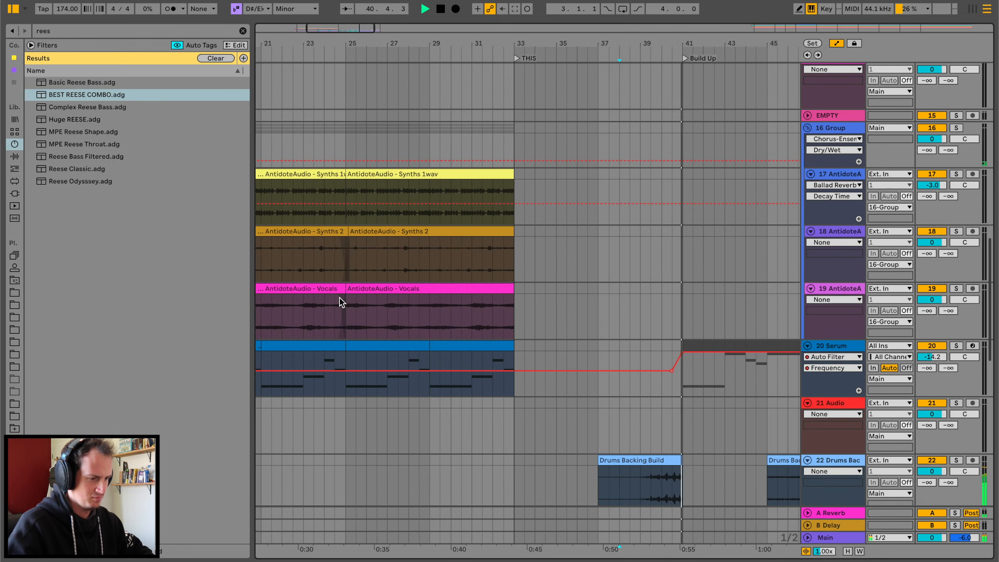
pyautogui.hscroll(-4, 346, 285)
pyautogui.moveTo(270, 181); pyautogui.dragTo(356, 161)
pyautogui.hscroll(1, 551, 171)
pyautogui.click(517, 165)
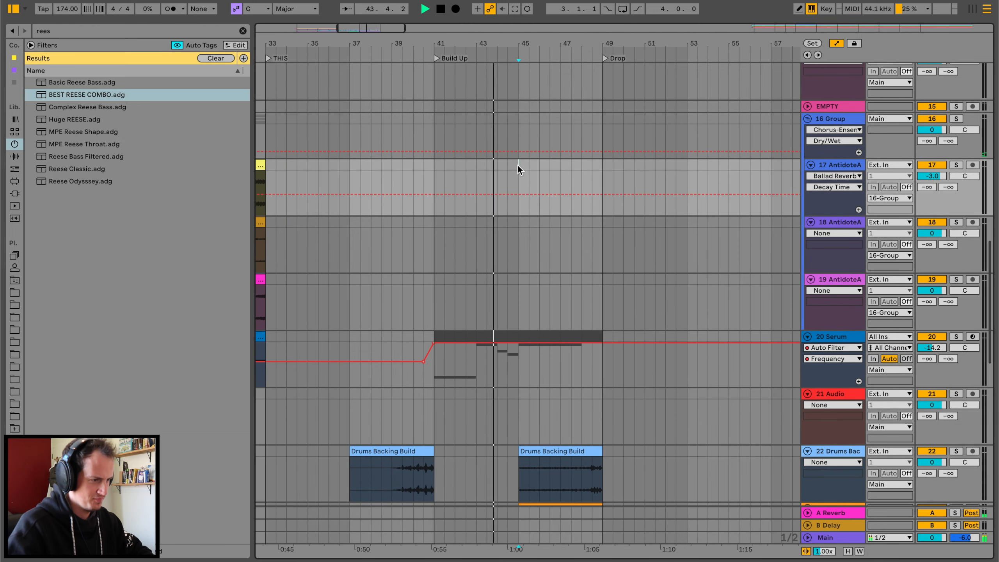
pyautogui.hotkey('ctrl', 'v')
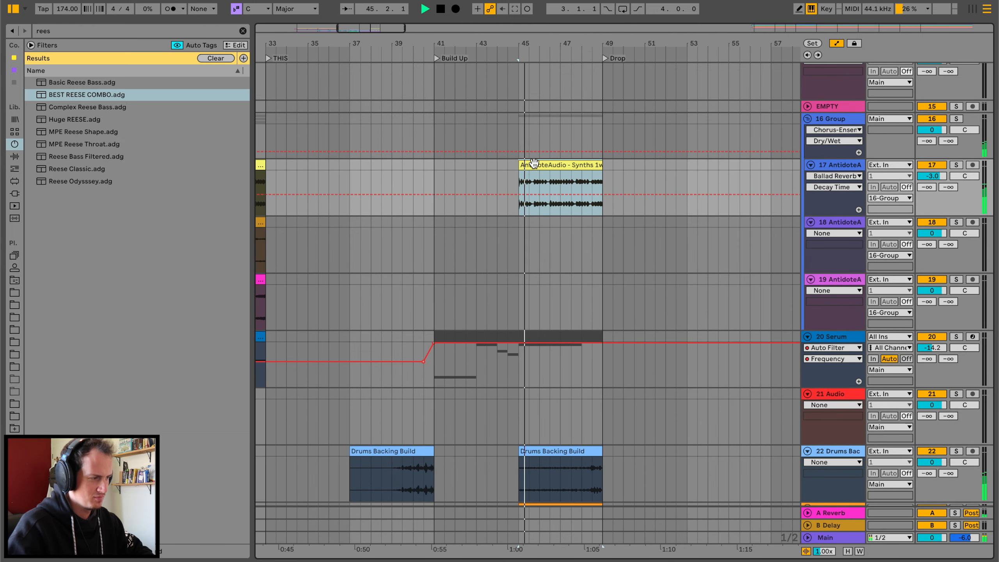
pyautogui.moveTo(534, 163); pyautogui.dragTo(445, 167)
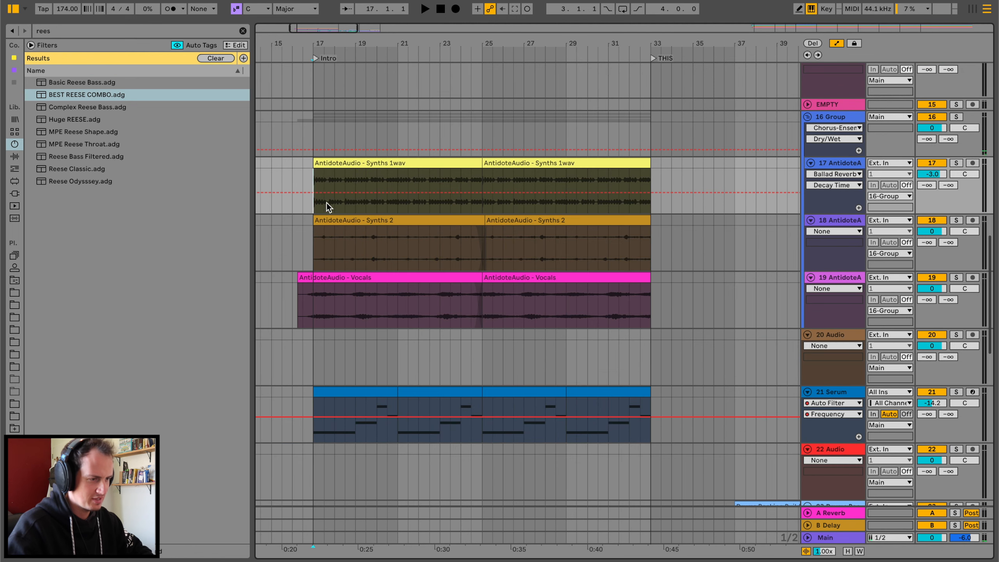
# Copy the first four Intro bars of the Synths 1 audio onto audio track 20 at bar 41 and play it back
pyautogui.moveTo(326, 203); pyautogui.dragTo(407, 169)
pyautogui.hscroll(10, 408, 169)
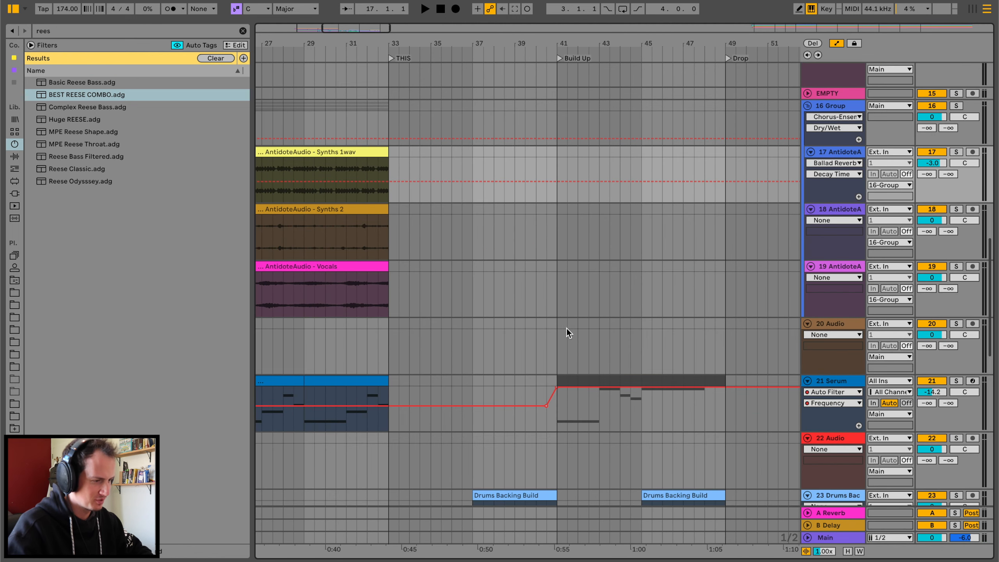
pyautogui.click(554, 325)
pyautogui.press('super+v')
pyautogui.click(538, 326)
pyautogui.press('space')
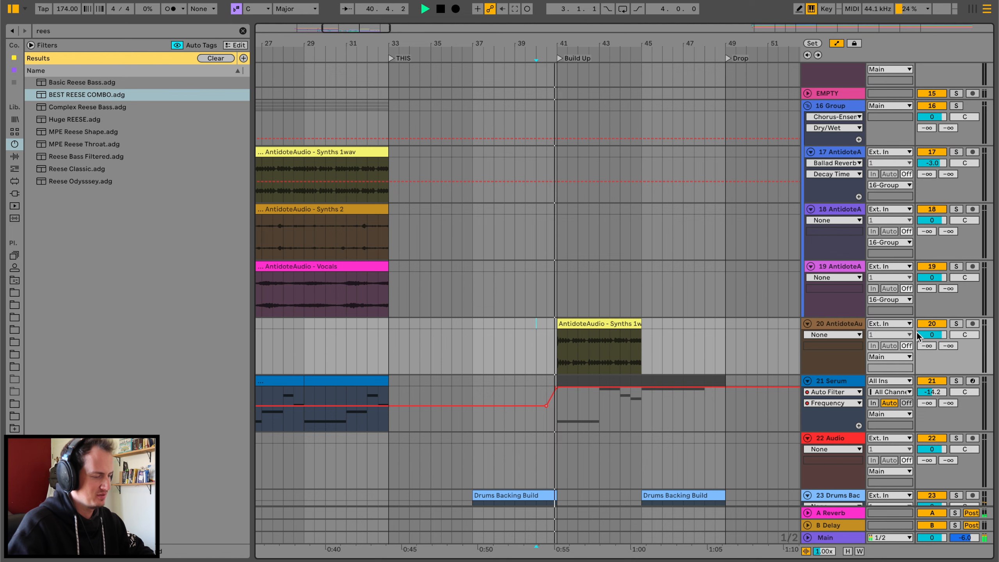
# Copy the EQ Eight and Ballad Reverb from track 17 onto track 20 with the pasted synth clip
pyautogui.click(836, 153)
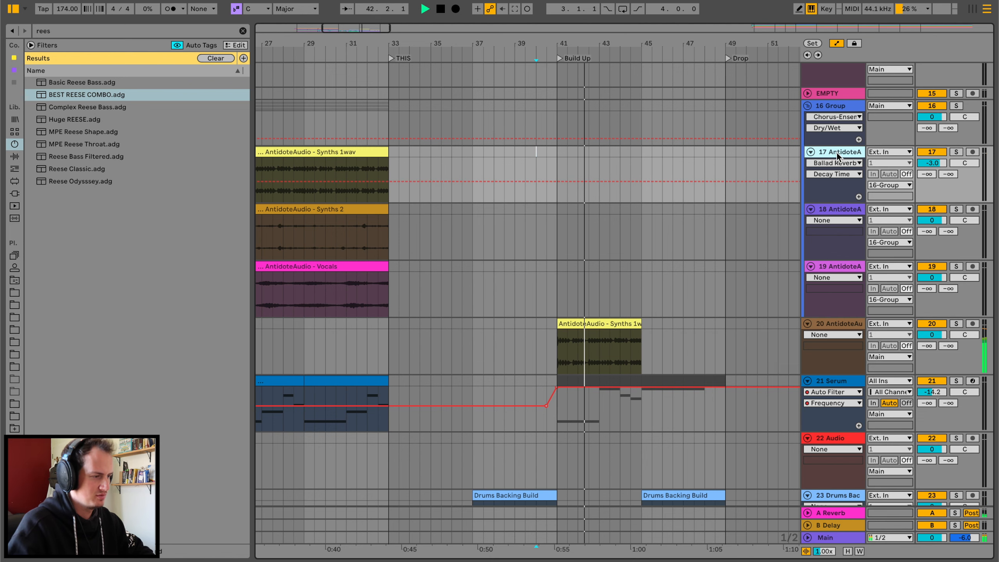
pyautogui.doubleClick(836, 153)
pyautogui.scroll(-5, 556, 316)
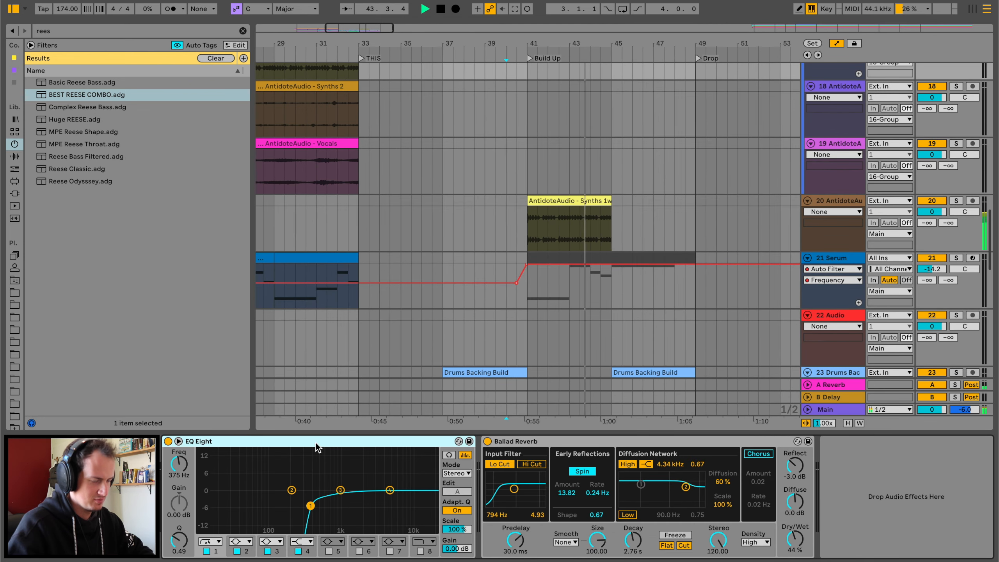
pyautogui.click(543, 200)
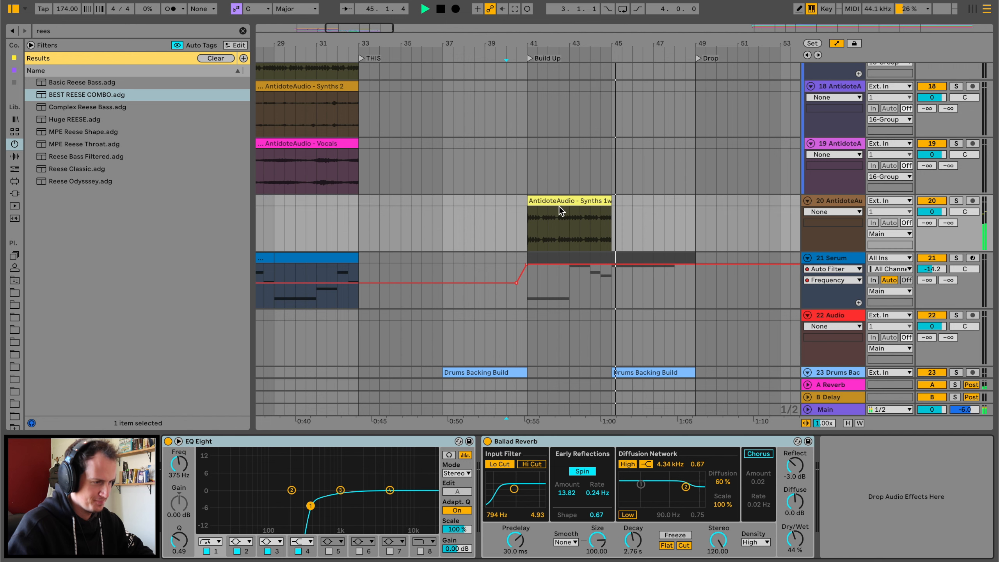
# Repeat the first bar of the synth clip on track 20 so it fills the Build Up from bar 41 to bar 49
pyautogui.moveTo(528, 219); pyautogui.dragTo(548, 223)
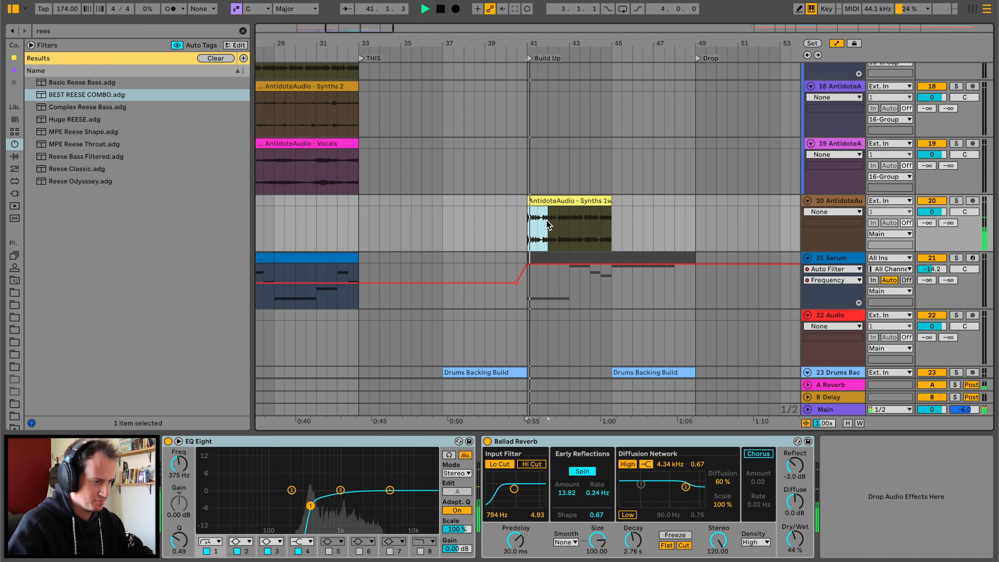
pyautogui.hotkey('ctrl', 'd')
pyautogui.hotkey('ctrl', 'd')
pyautogui.hotkey('ctrl', 'd')
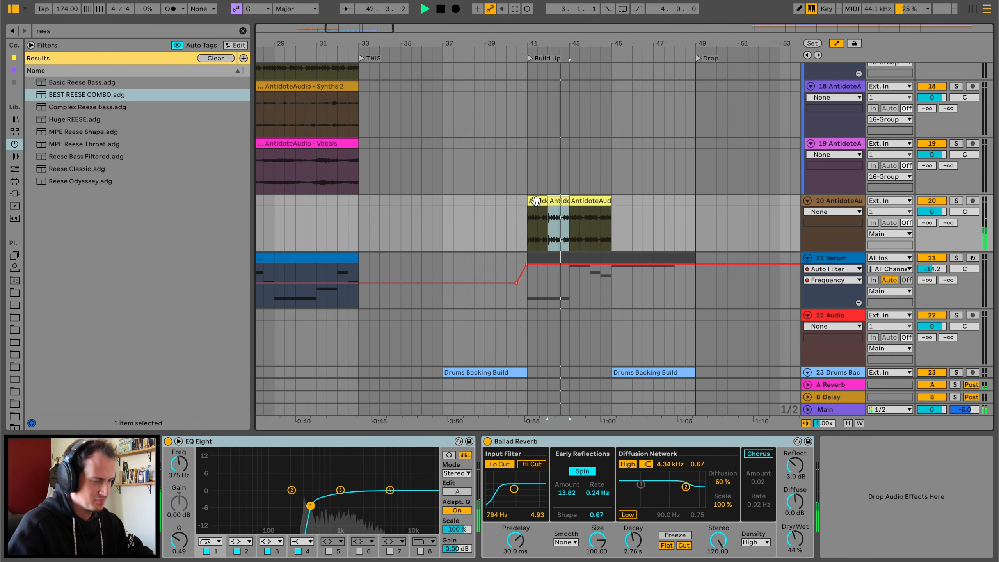
pyautogui.hotkey('ctrl', 'd')
pyautogui.hotkey('ctrl', 'd')
pyautogui.hotkey('ctrl', 'd')
pyautogui.hotkey('ctrl', 'd')
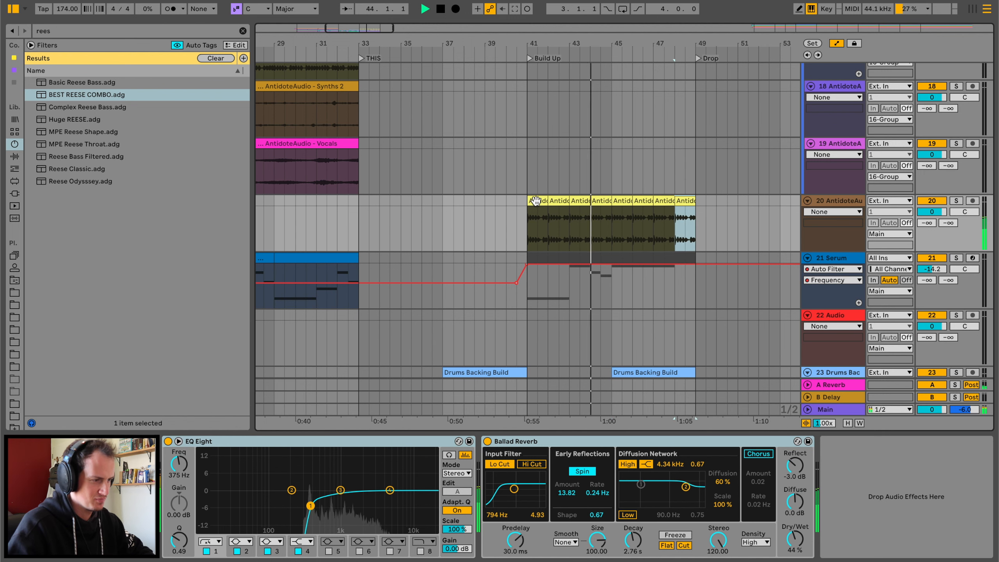
# Insert a new audio track directly below track 20
pyautogui.hscroll(-5, 484, 198)
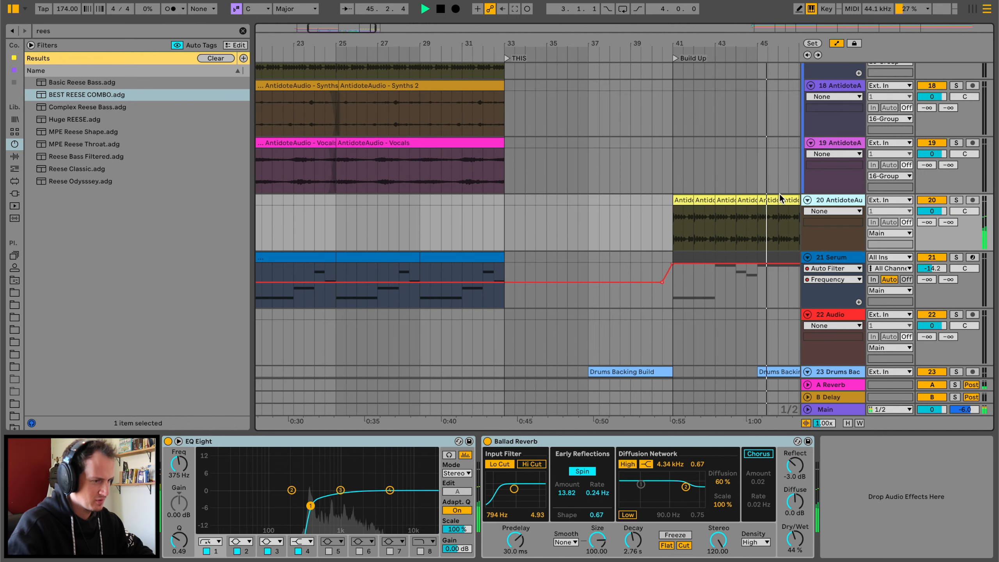
pyautogui.hotkey('ctrl', 't')
# Try to copy the Intro section of the Vocals audio onto track 21 at bar 41, and undo the paste
pyautogui.hscroll(-5, 352, 169)
pyautogui.moveTo(314, 161); pyautogui.dragTo(483, 157)
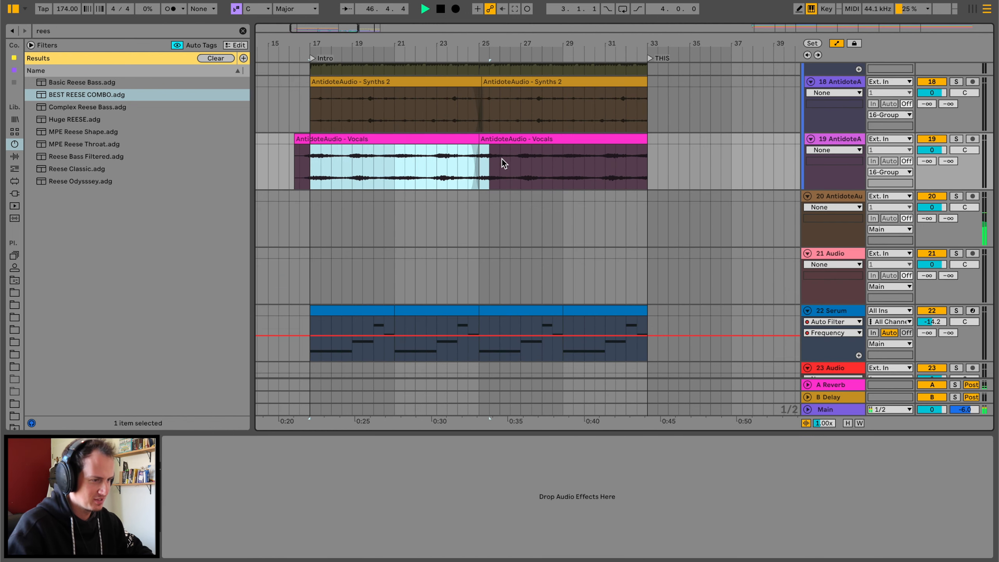
pyautogui.click(464, 248)
pyautogui.hotkey('ctrl', 'v')
pyautogui.click(444, 248)
pyautogui.press('space')
pyautogui.press('space')
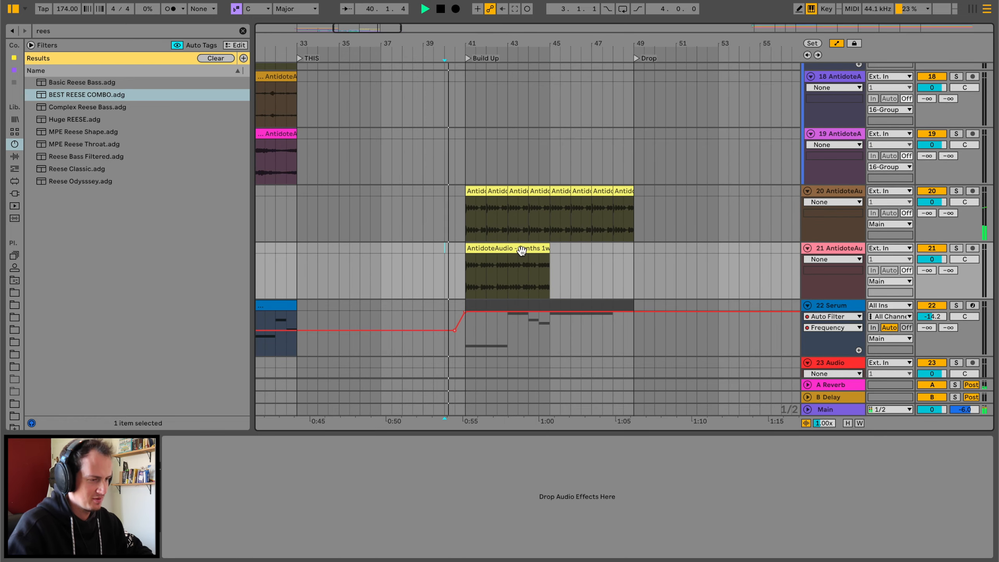
pyautogui.hotkey('ctrl', 'z')
# Copy a four-bar section of the Intro Vocals audio onto track 21 at bar 41 and play from before the Build Up
pyautogui.hscroll(-7, 521, 249)
pyautogui.hscroll(-5, 286, 147)
pyautogui.moveTo(352, 160); pyautogui.dragTo(434, 136)
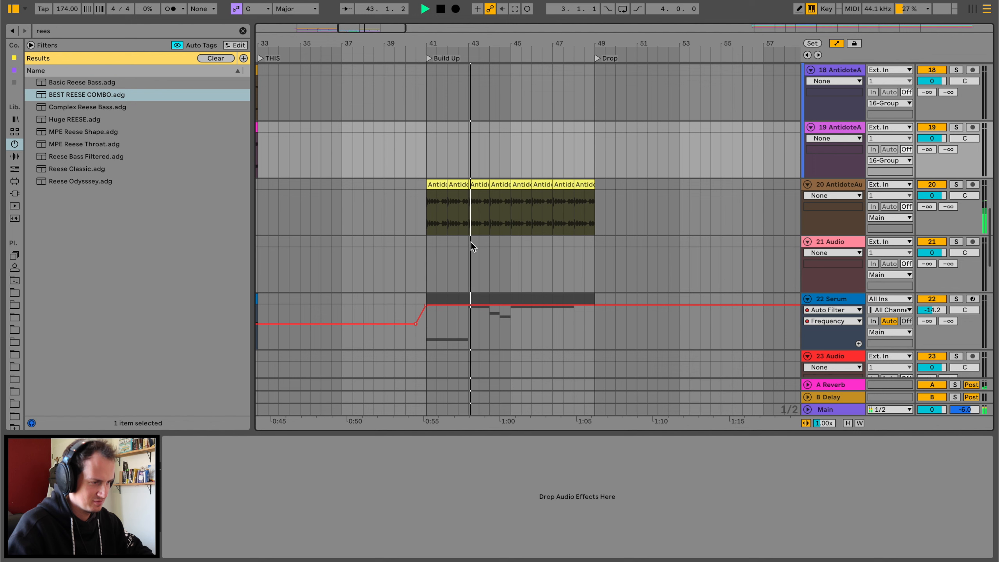
pyautogui.hotkey('ctrl', 'v')
pyautogui.click(385, 243)
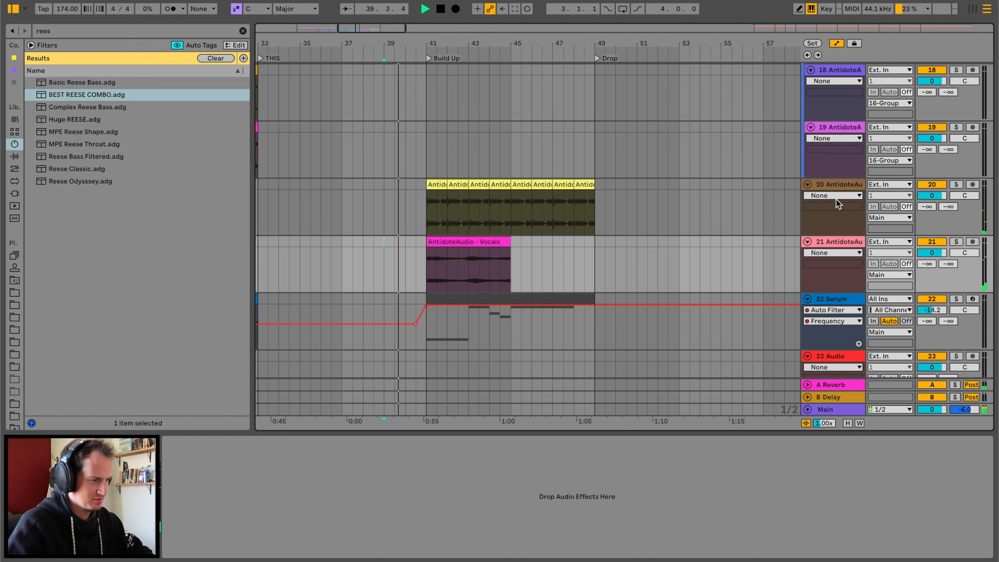
# Lower the volume of the new Vocals track 21 to -2.9 dB
pyautogui.click(838, 132)
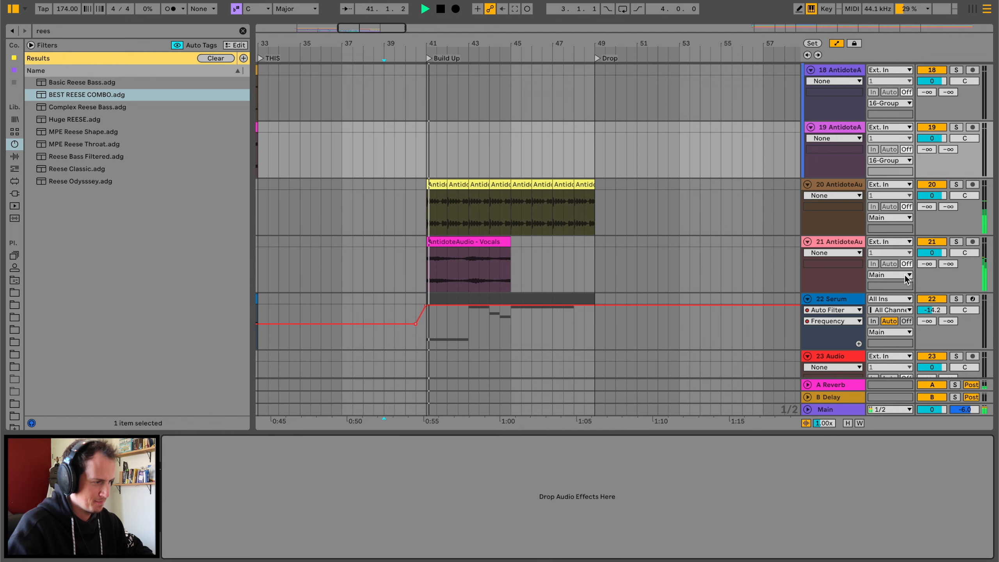
pyautogui.click(935, 253)
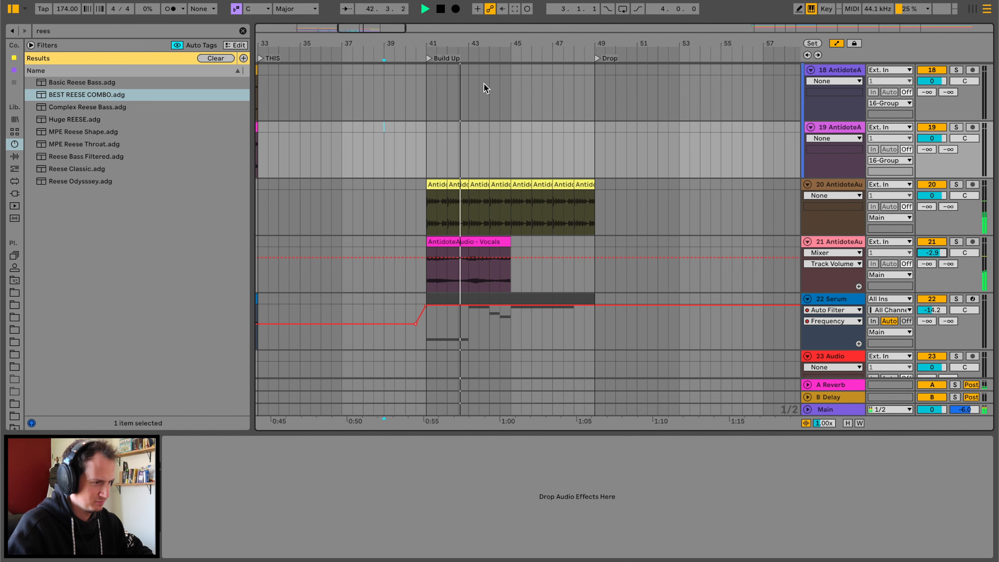
# Extend the Vocals clip on track 21 to end at bar 49 and start about half a bar before bar 41
pyautogui.scroll(4, 487, 38)
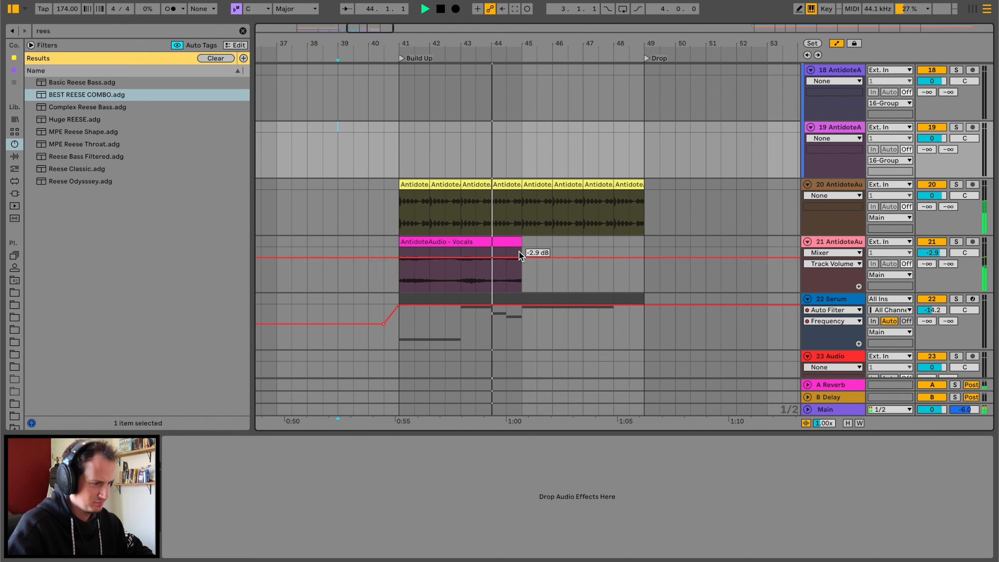
pyautogui.moveTo(520, 242); pyautogui.dragTo(646, 242)
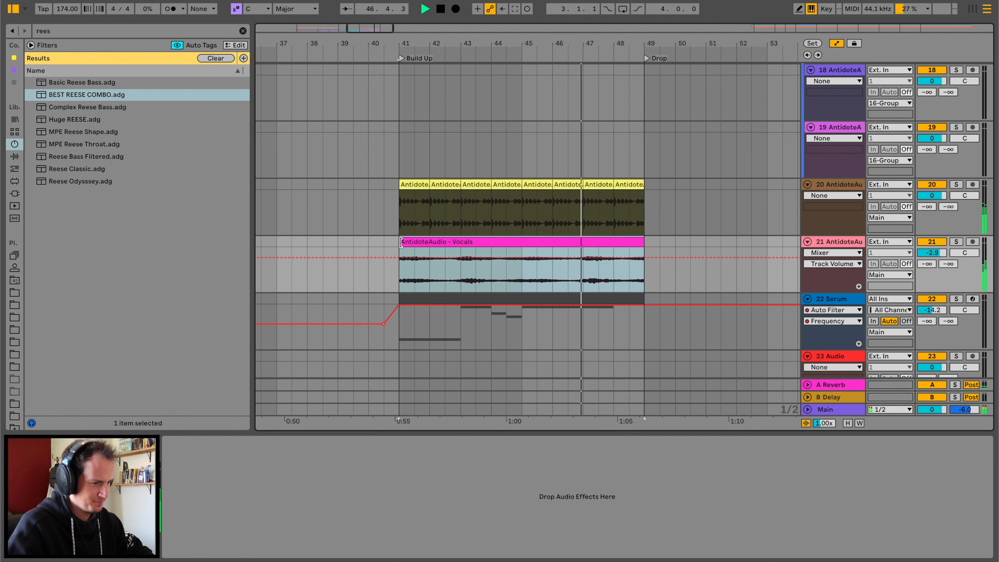
pyautogui.moveTo(401, 242); pyautogui.dragTo(377, 241)
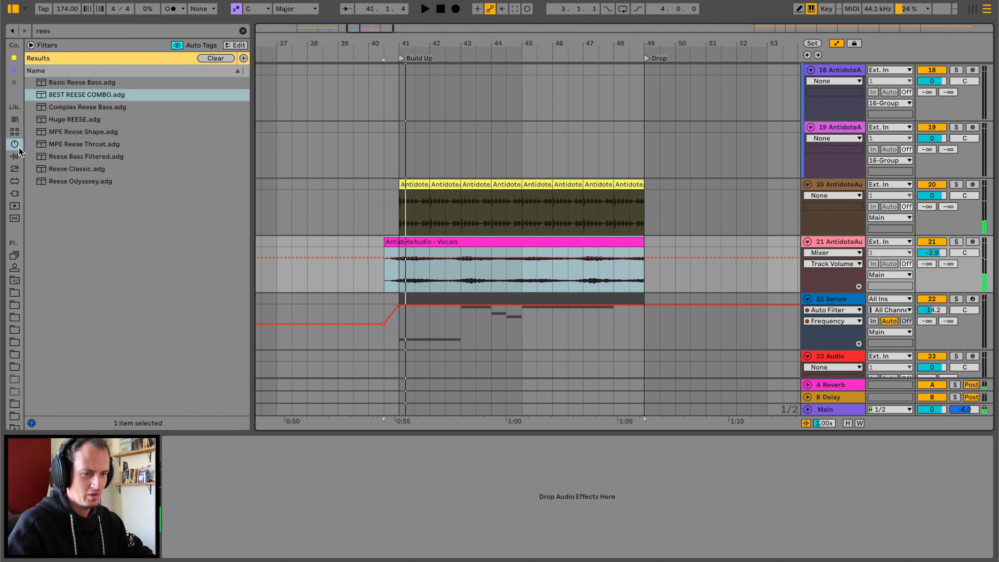
# Add an Auto Pan to the Vocals track 21 and play from just before the Build Up
pyautogui.click(15, 156)
pyautogui.click(243, 31)
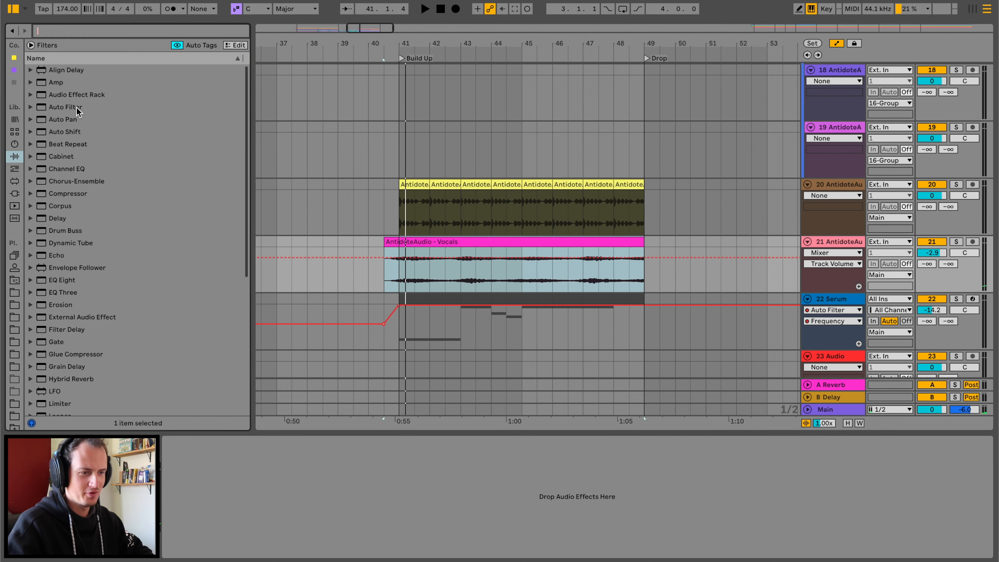
pyautogui.moveTo(61, 119); pyautogui.dragTo(423, 263)
pyautogui.click(369, 281)
pyautogui.press('space')
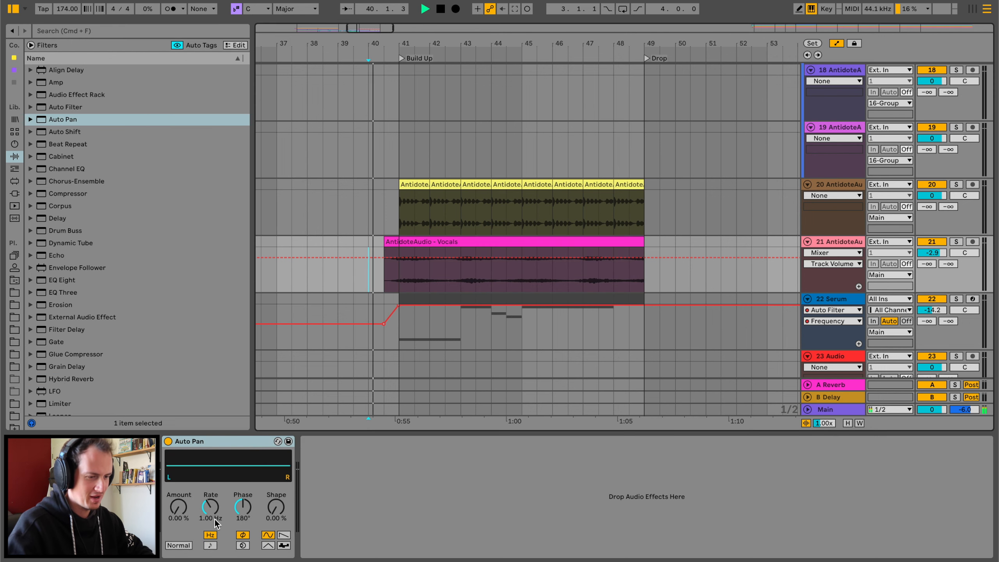
# Set the Auto Pan on track 21 to 100% amount, a synced 1/8 rate, 0° phase and 186° offset
pyautogui.moveTo(178, 507); pyautogui.dragTo(178, 472)
pyautogui.click(210, 545)
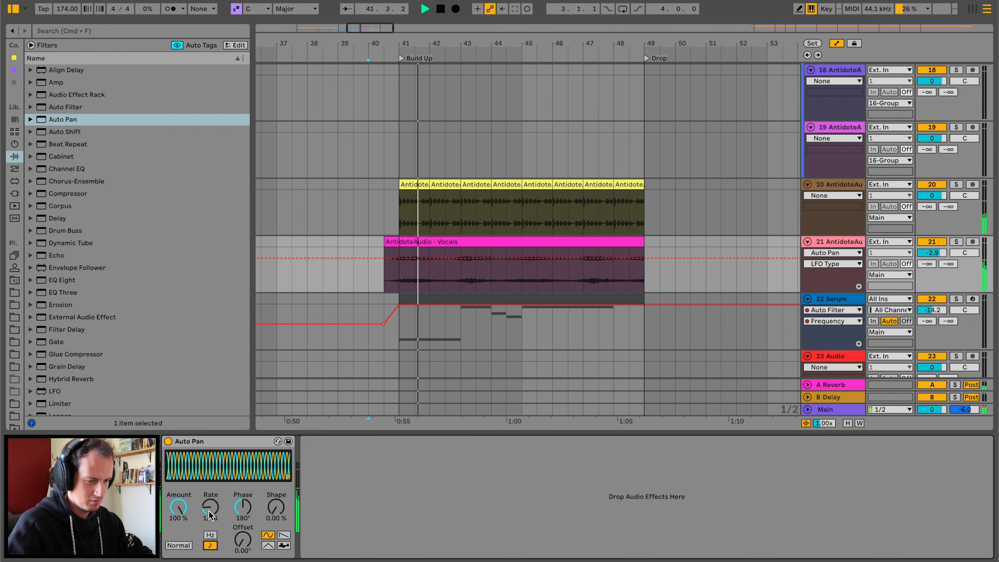
pyautogui.moveTo(210, 513); pyautogui.dragTo(243, 537)
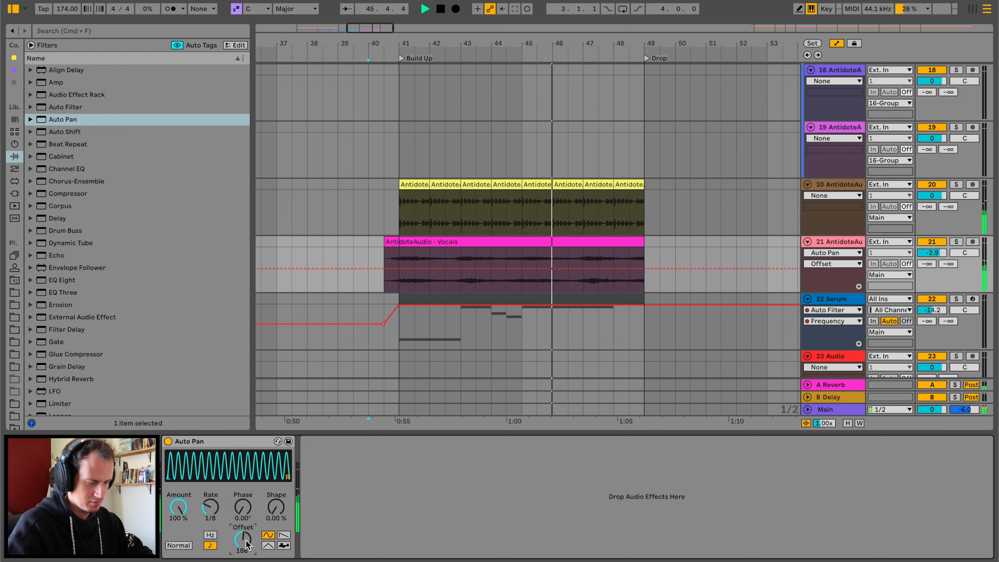
# Deactivate the Serum clips on track 27 across the Build Up, from bar 41 to 49
pyautogui.click(339, 241)
pyautogui.scroll(-10, 339, 242)
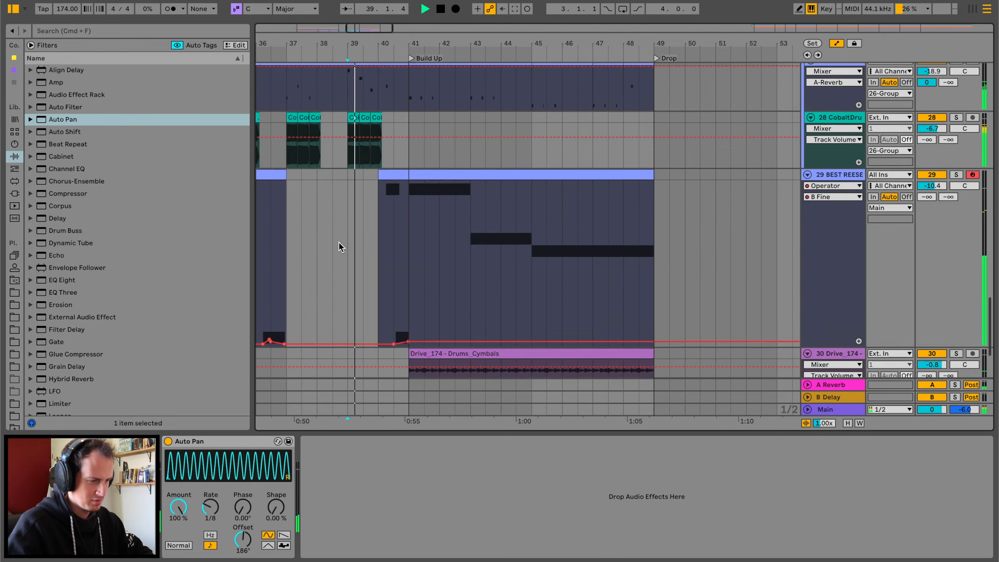
pyautogui.scroll(8, 339, 242)
pyautogui.click(444, 225)
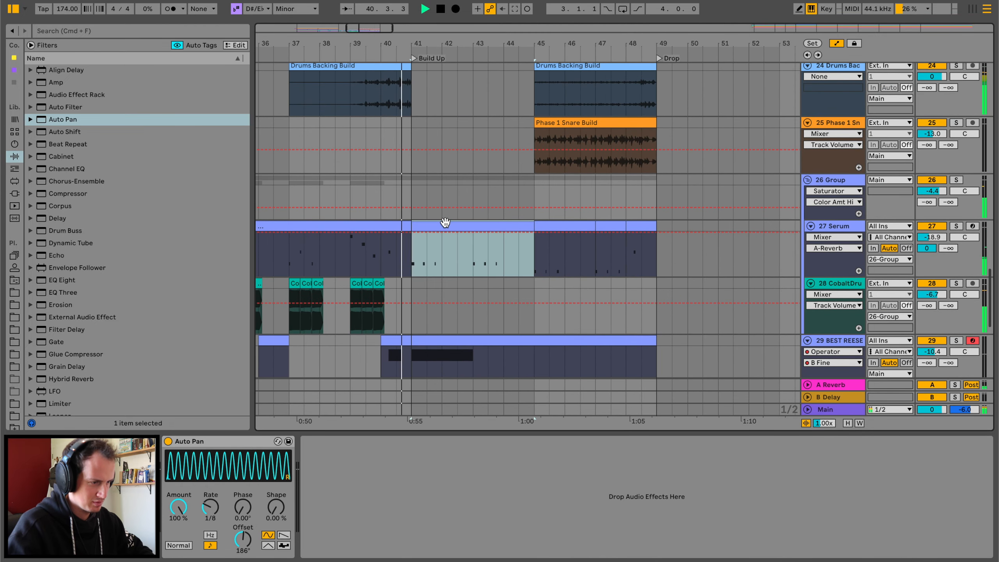
pyautogui.keyDown('shift'); pyautogui.click(610, 222); pyautogui.keyUp('shift')
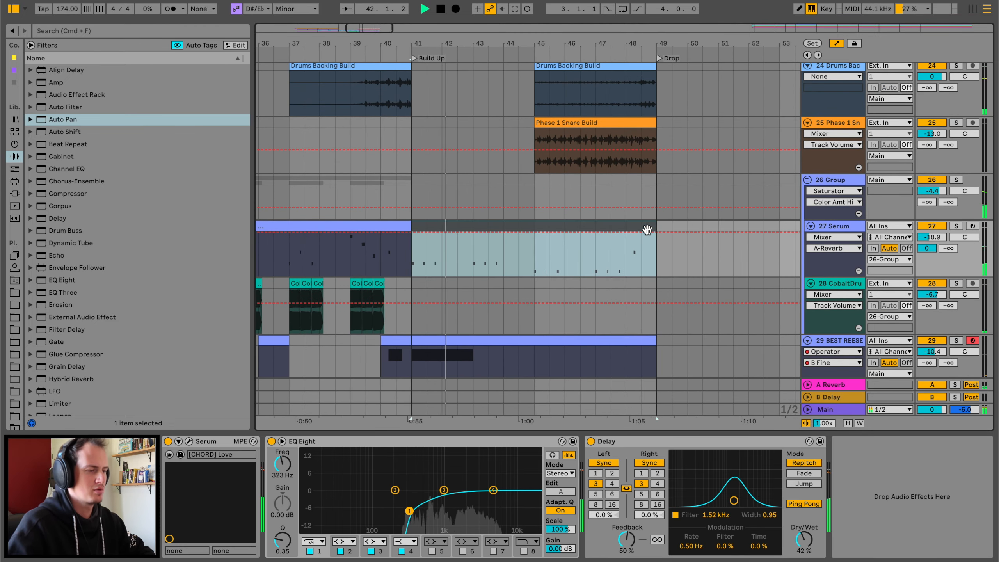
pyautogui.scroll(-3, 525, 345)
# Add an Auto Filter to the BEST REESE track 29 and automate its frequency down to about 1.53 kHz at bar 41
pyautogui.click(858, 280)
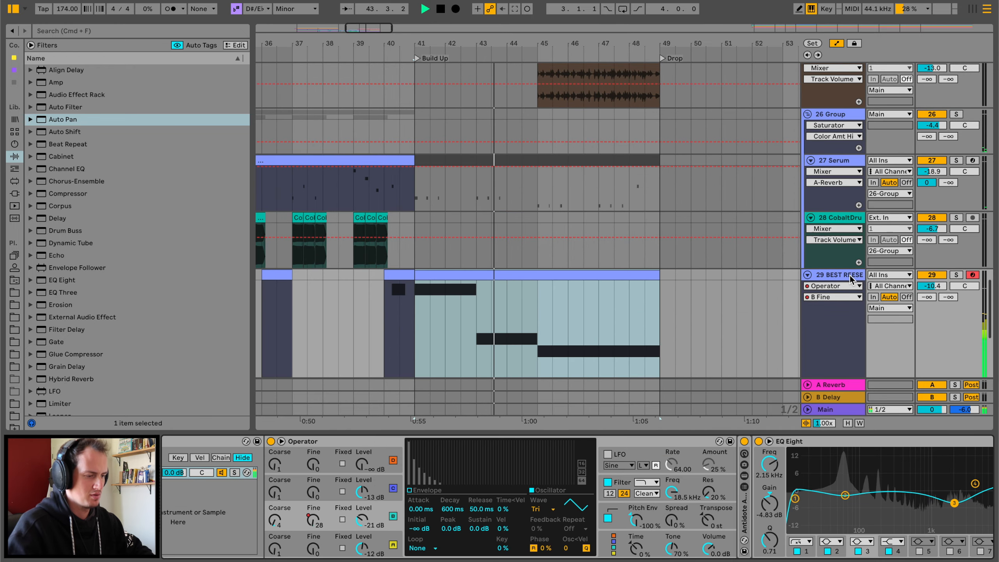
pyautogui.moveTo(65, 107); pyautogui.dragTo(915, 479)
pyautogui.click(404, 281)
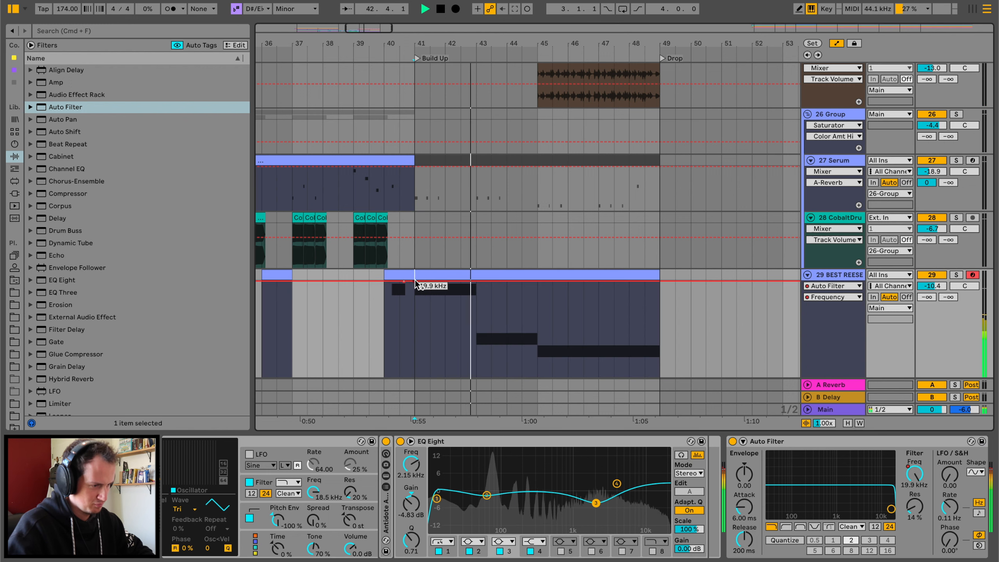
pyautogui.moveTo(415, 281); pyautogui.dragTo(415, 338)
pyautogui.click(364, 339)
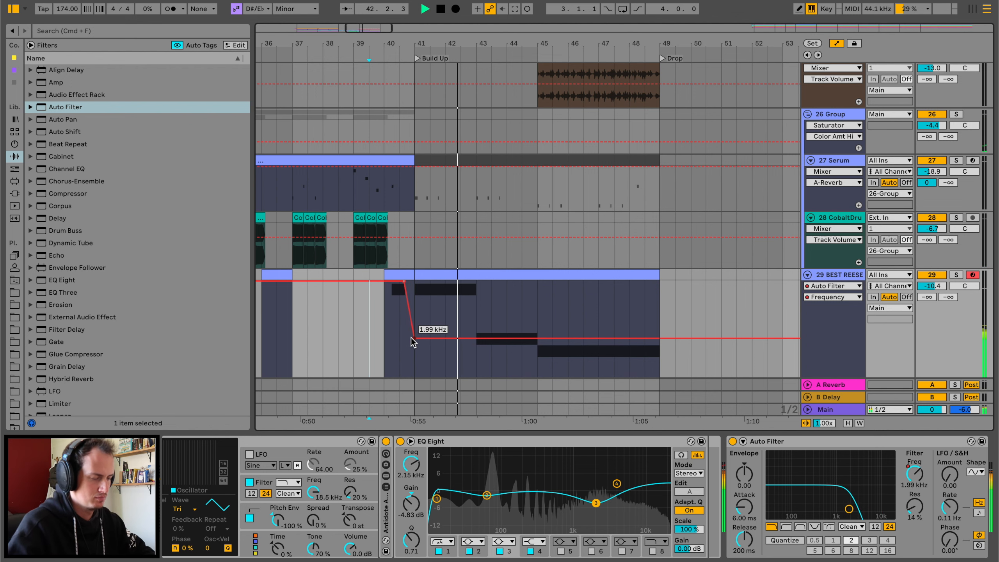
pyautogui.moveTo(413, 338); pyautogui.dragTo(413, 345)
# Transpose the Vocals clip on track 21 to +12 semitones and lower track 20's EQ Eight low-cut frequency to 278 Hz
pyautogui.scroll(10, 448, 293)
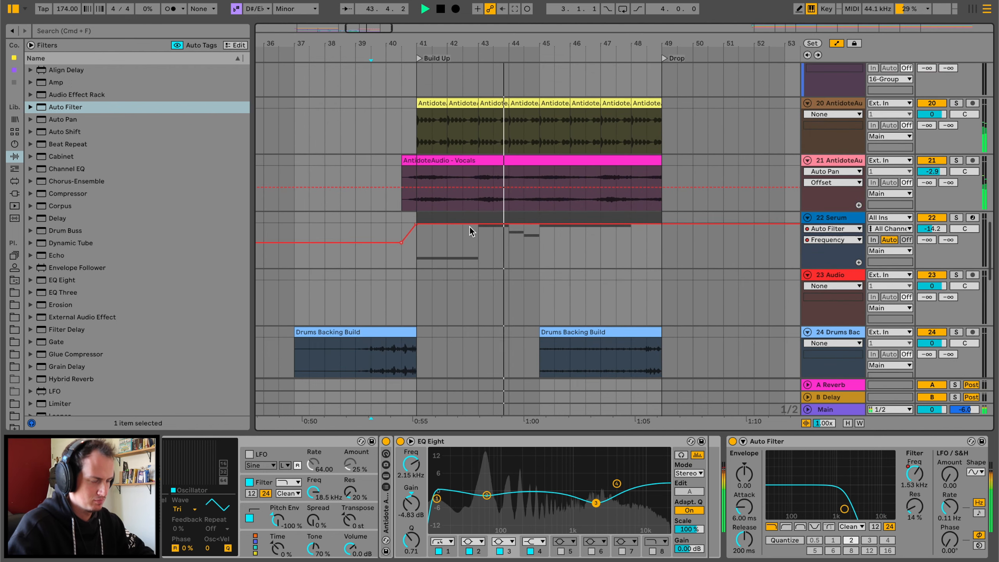
pyautogui.doubleClick(613, 170)
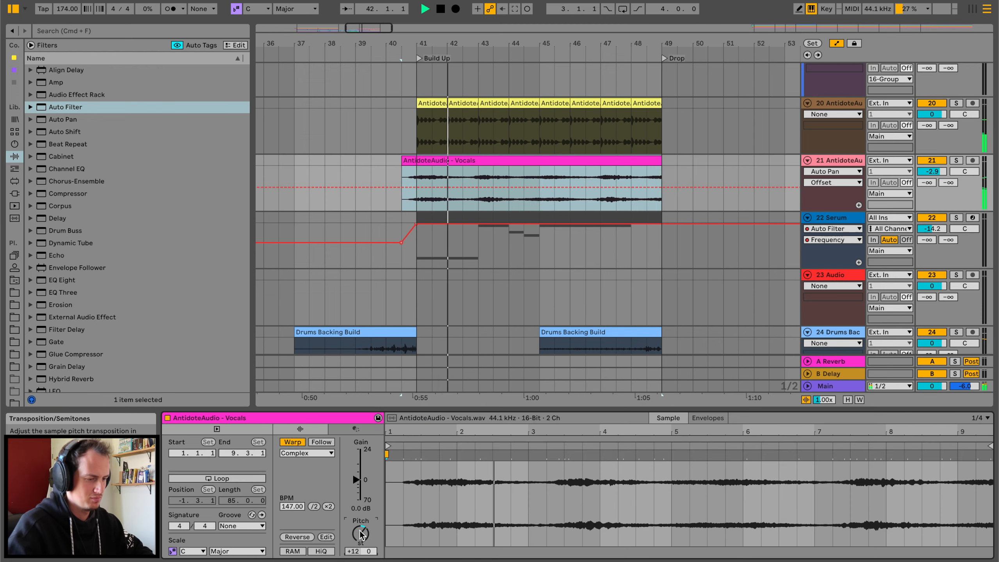
pyautogui.click(837, 103)
pyautogui.moveTo(308, 509); pyautogui.dragTo(301, 512)
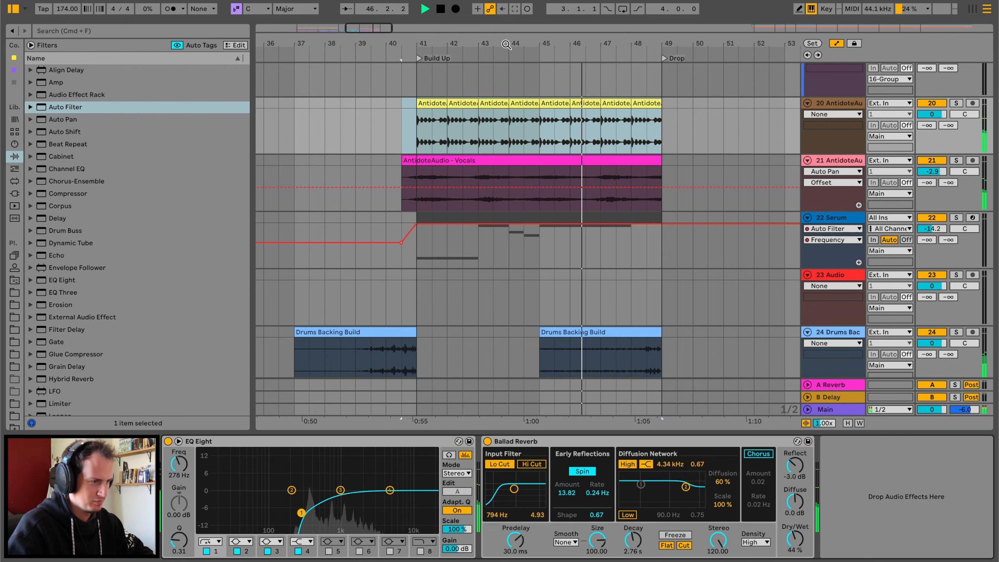
# Play the reference song's Build Up from bar 205
pyautogui.moveTo(513, 44); pyautogui.dragTo(513, 16)
pyautogui.hscroll(1, 617, 196)
pyautogui.hscroll(15, 617, 195)
pyautogui.press('space')
pyautogui.scroll(20, 617, 196)
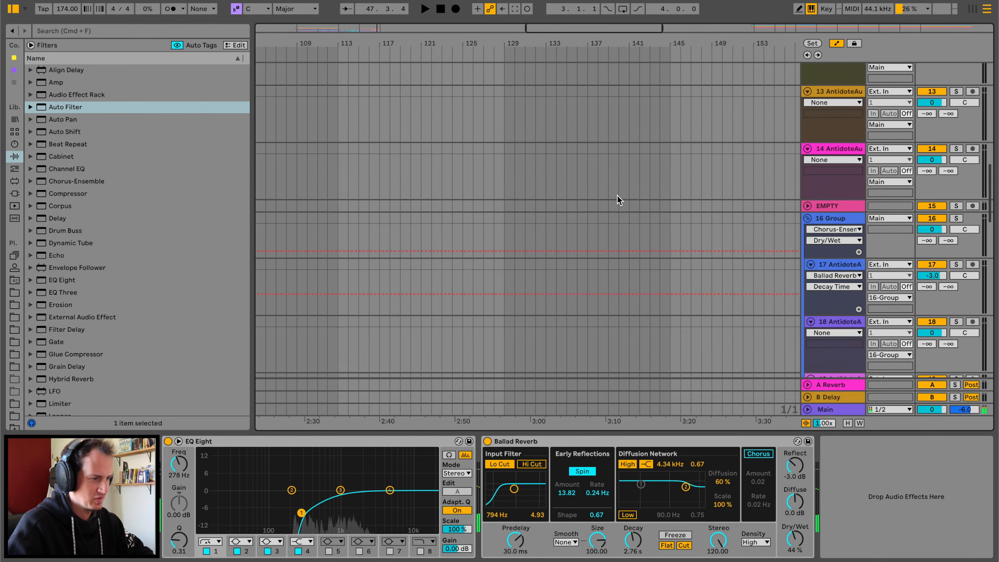
pyautogui.hscroll(15, 617, 195)
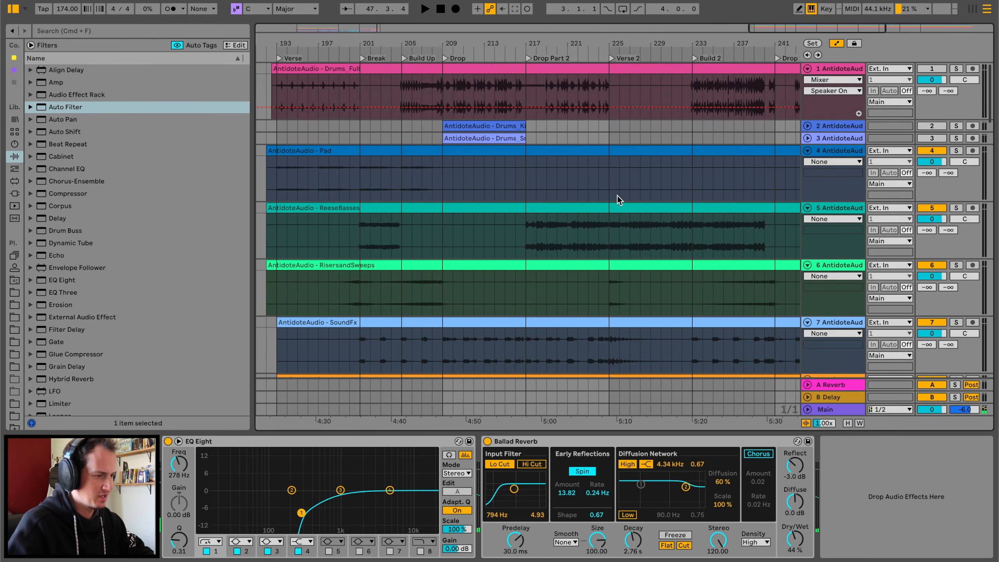
pyautogui.click(418, 79)
pyautogui.press('space')
pyautogui.moveTo(429, 42); pyautogui.dragTo(431, 43)
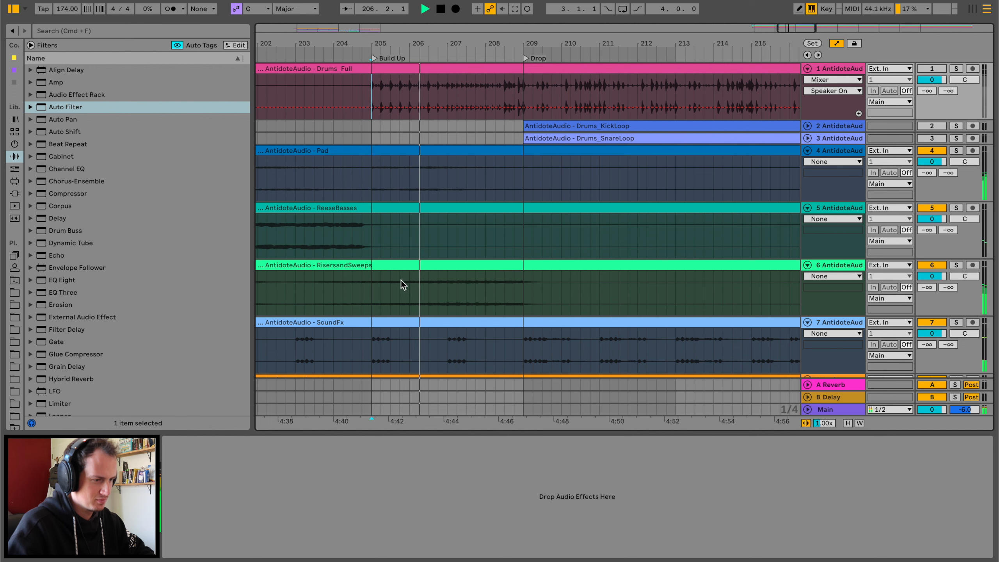
# Solo the reference RisersandSweeps and SoundFx tracks, audition them, and select their Build Up audio from bar 205 to 209
pyautogui.moveTo(373, 294); pyautogui.dragTo(525, 269)
pyautogui.scroll(-4, 525, 269)
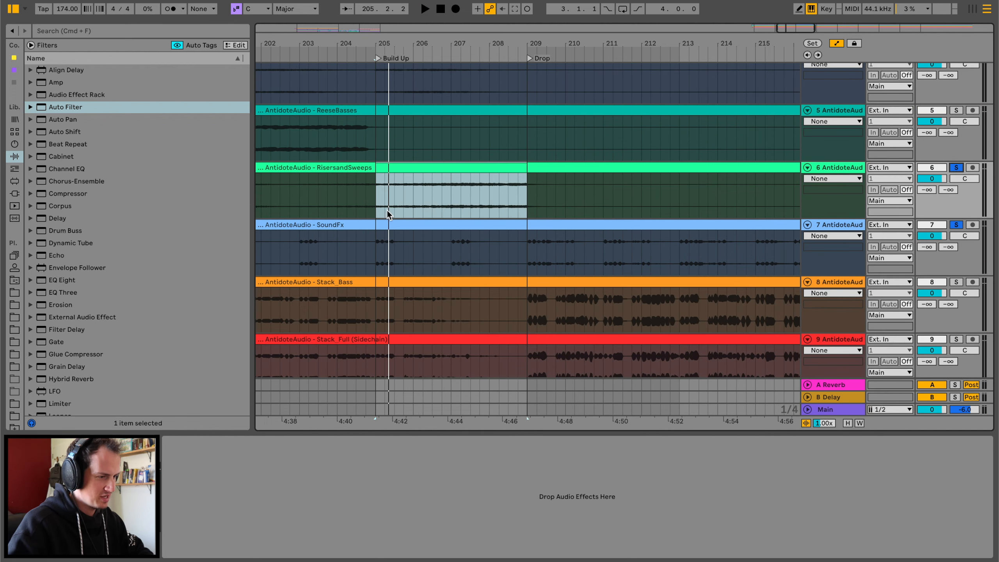
pyautogui.moveTo(370, 185); pyautogui.dragTo(529, 239)
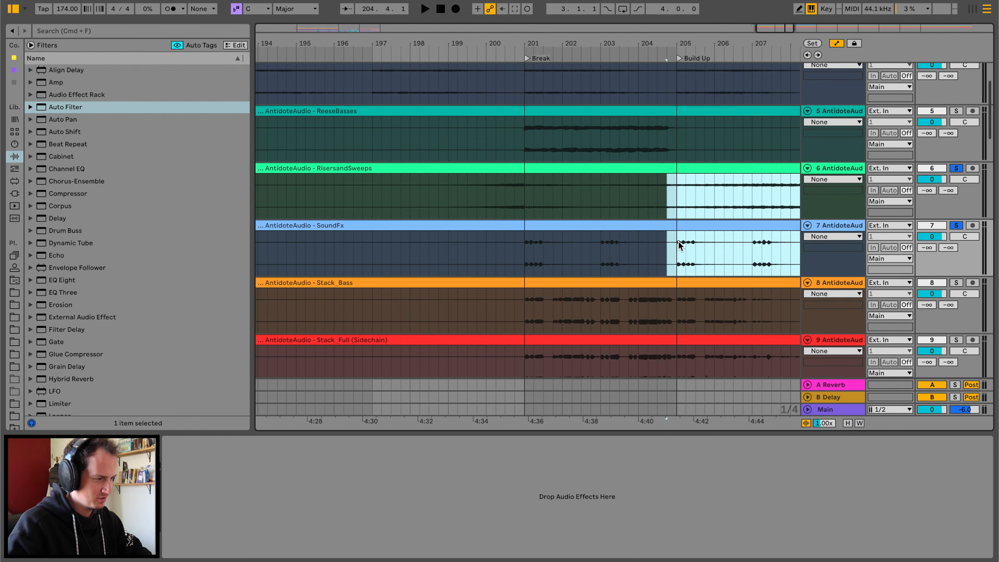
pyautogui.moveTo(681, 188); pyautogui.dragTo(738, 189)
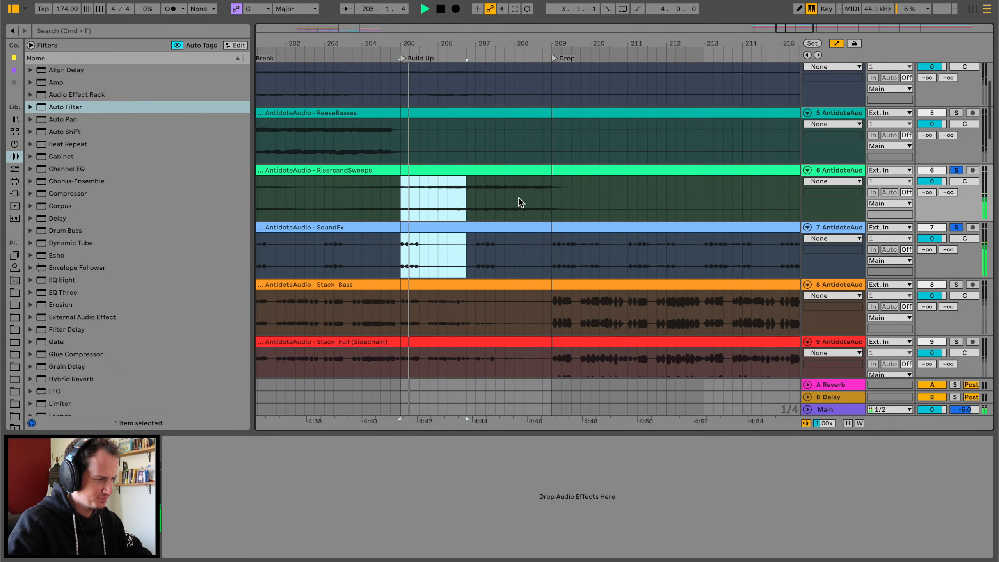
pyautogui.keyDown('shift'); pyautogui.click(551, 192); pyautogui.keyUp('shift')
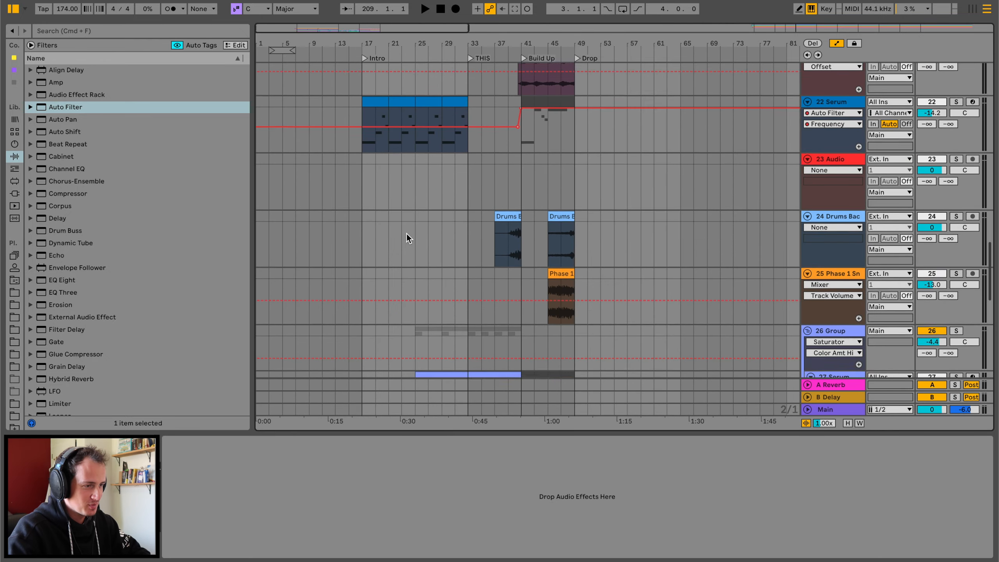
# Paste the copied RisersandSweeps and SoundFx audio at bar 45 on empty audio tracks 23 and 24, and audition it
pyautogui.scroll(2, 406, 235)
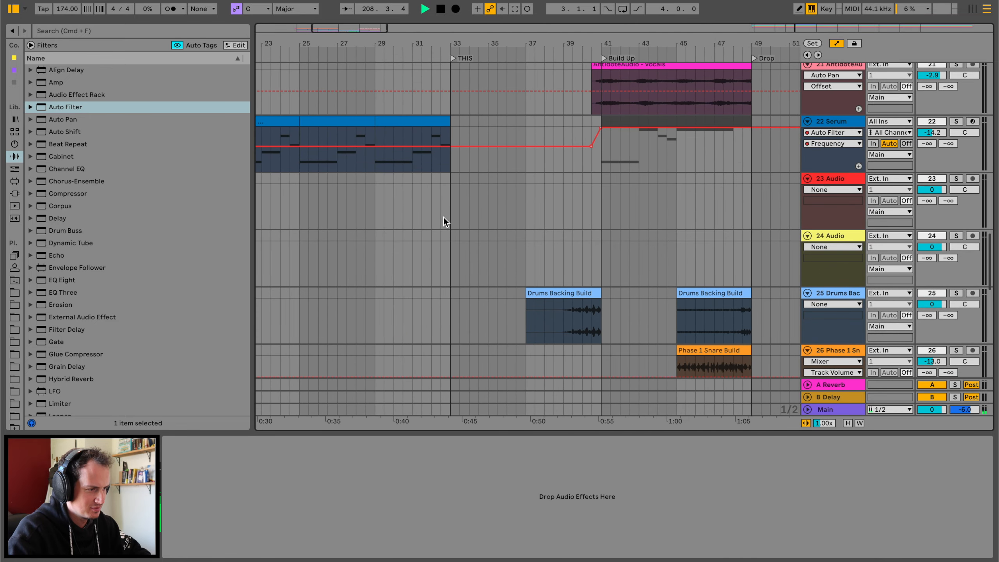
pyautogui.click(528, 186)
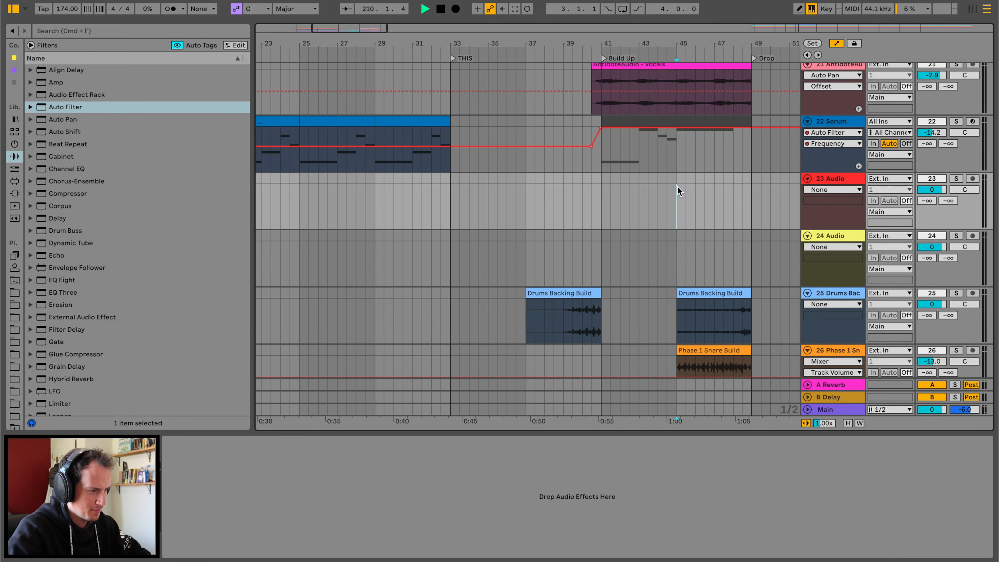
pyautogui.press('super+v')
pyautogui.press('space')
pyautogui.press('space')
pyautogui.hscroll(6, 677, 186)
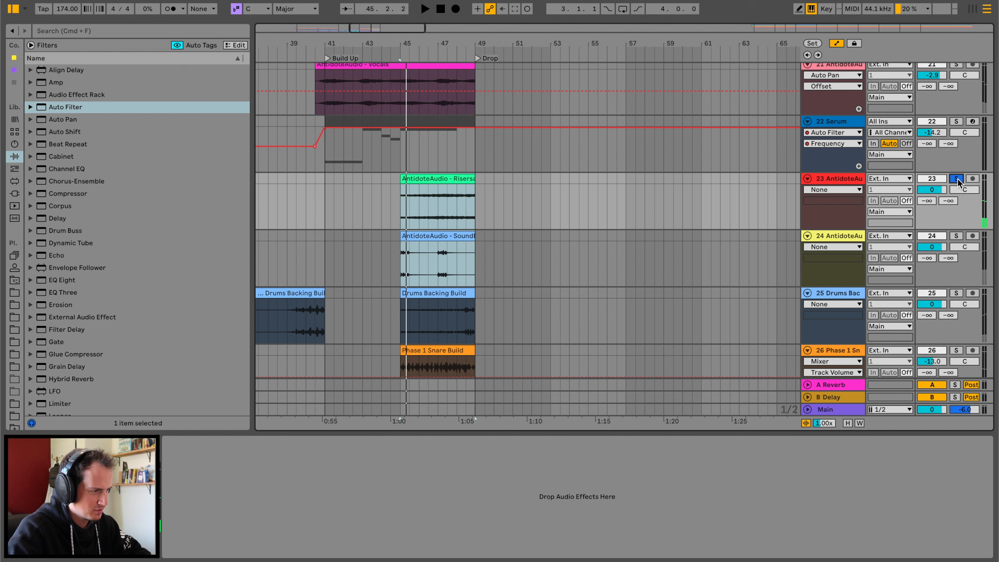
# Play the second half of the Build Up and lower the RisersandSweeps track 23 volume to -4.4 dB
pyautogui.click(368, 225)
pyautogui.click(447, 178)
pyautogui.press('space')
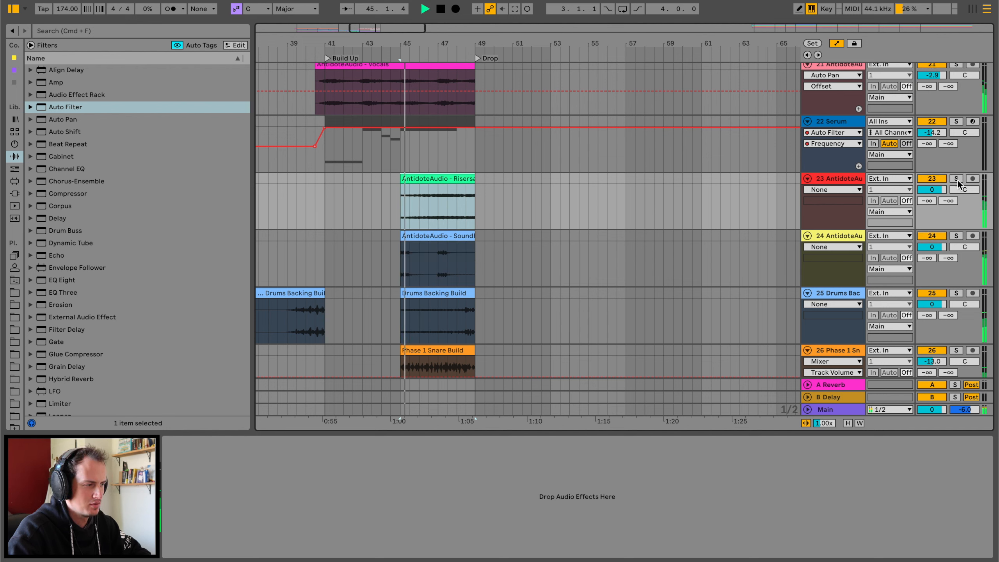
pyautogui.click(956, 179)
pyautogui.click(957, 181)
pyautogui.moveTo(931, 190); pyautogui.dragTo(932, 201)
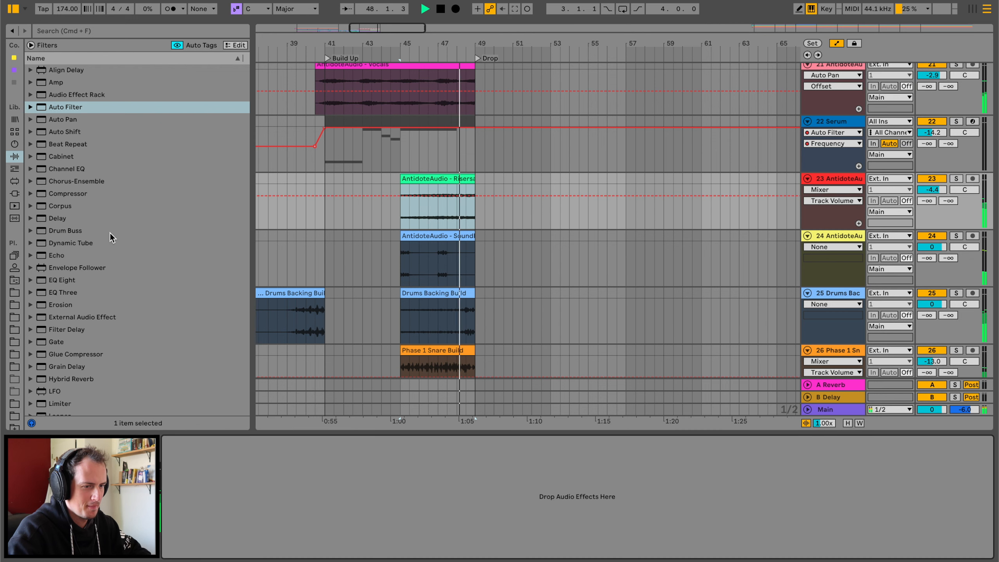
# Add an EQ Eight to track 23 and shape its first band as a low cut to remove the low end
pyautogui.click(63, 281)
pyautogui.moveTo(454, 222); pyautogui.dragTo(454, 221)
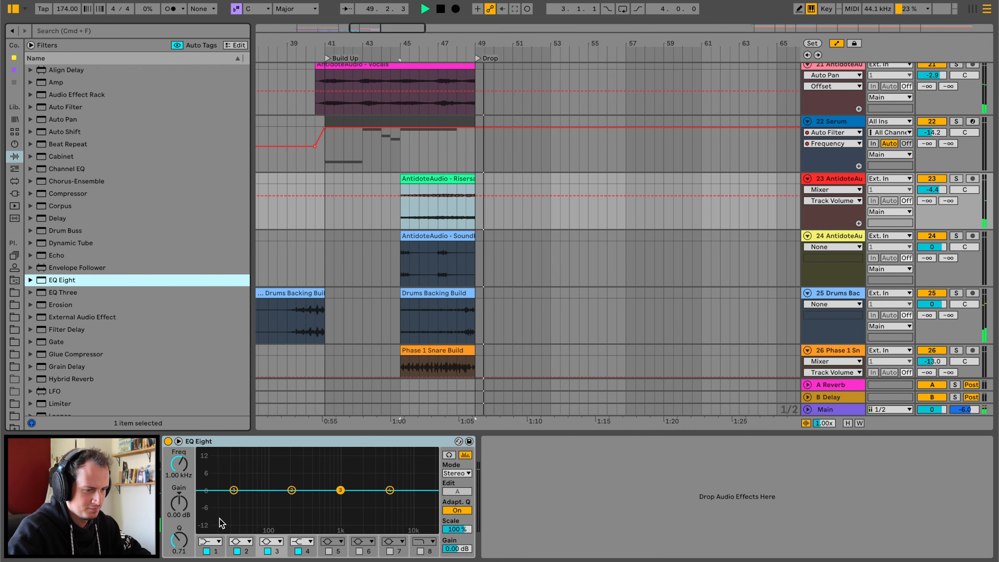
pyautogui.click(210, 542)
pyautogui.click(213, 560)
pyautogui.moveTo(235, 500); pyautogui.dragTo(317, 518)
# Copy the SoundFx clip from bar 45 to earlier on track 24, starting about halfway through bar 34
pyautogui.click(427, 235)
pyautogui.hscroll(-10, 427, 235)
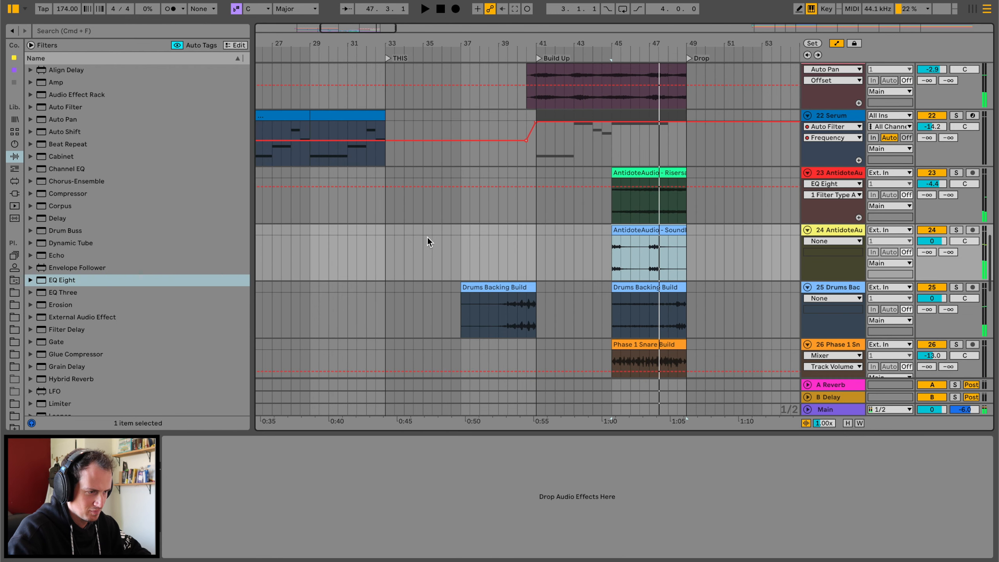
pyautogui.click(379, 230)
pyautogui.press('space')
pyautogui.press('space')
pyautogui.click(464, 228)
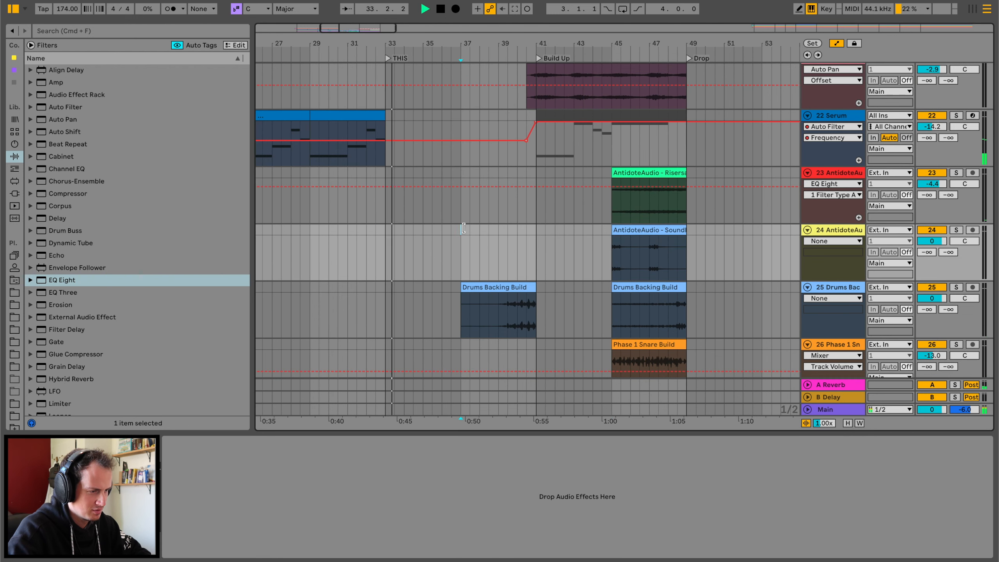
pyautogui.press('super+v')
pyautogui.moveTo(478, 228); pyautogui.dragTo(432, 227)
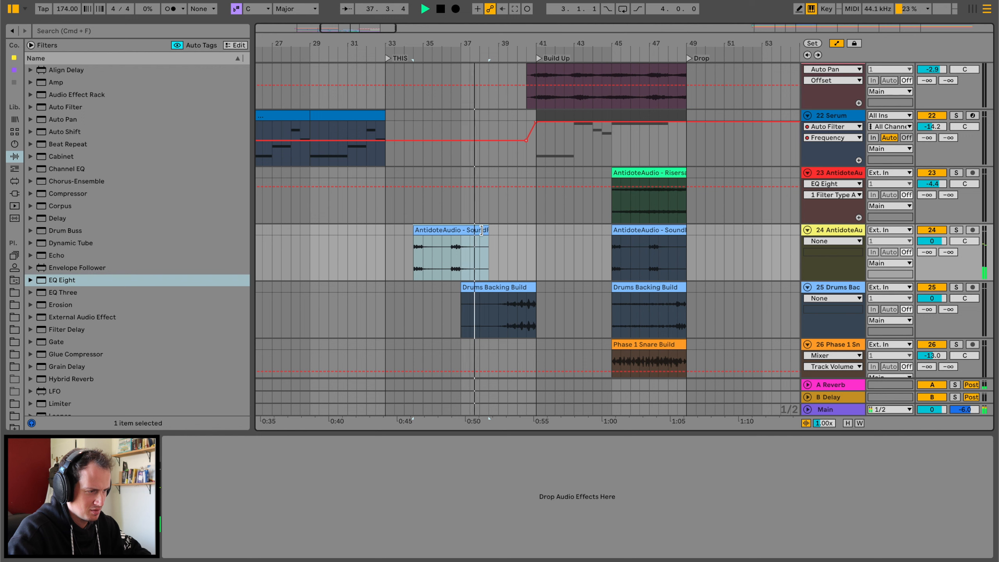
# Extend the copied SoundFx clip to bar 41, split it at bar 39 and trim the second part to start halfway through bar 40
pyautogui.moveTo(481, 230); pyautogui.dragTo(532, 229)
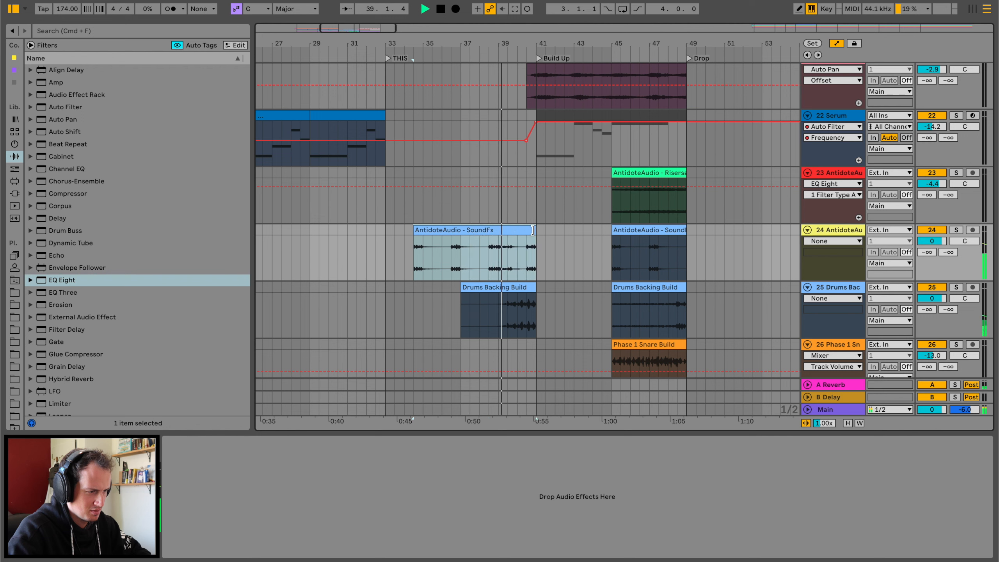
pyautogui.click(498, 249)
pyautogui.press('super+e')
pyautogui.moveTo(505, 230); pyautogui.dragTo(537, 229)
pyautogui.press('space')
pyautogui.press('space')
pyautogui.press('space')
# Copy the first SoundFx clip to bar 41 on track 24 and play from bar 32
pyautogui.click(430, 230)
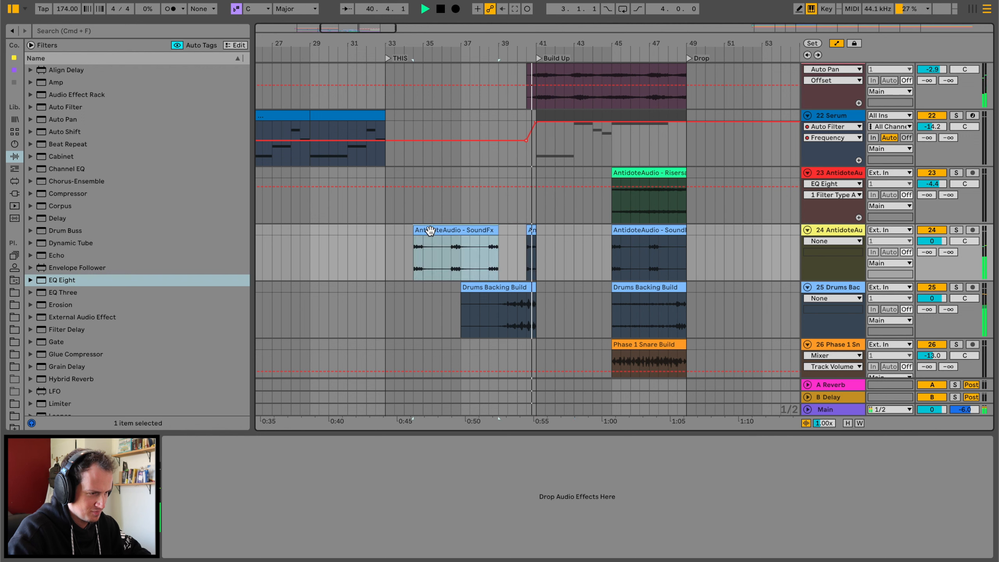
pyautogui.click(537, 232)
pyautogui.press('super+v')
pyautogui.click(367, 235)
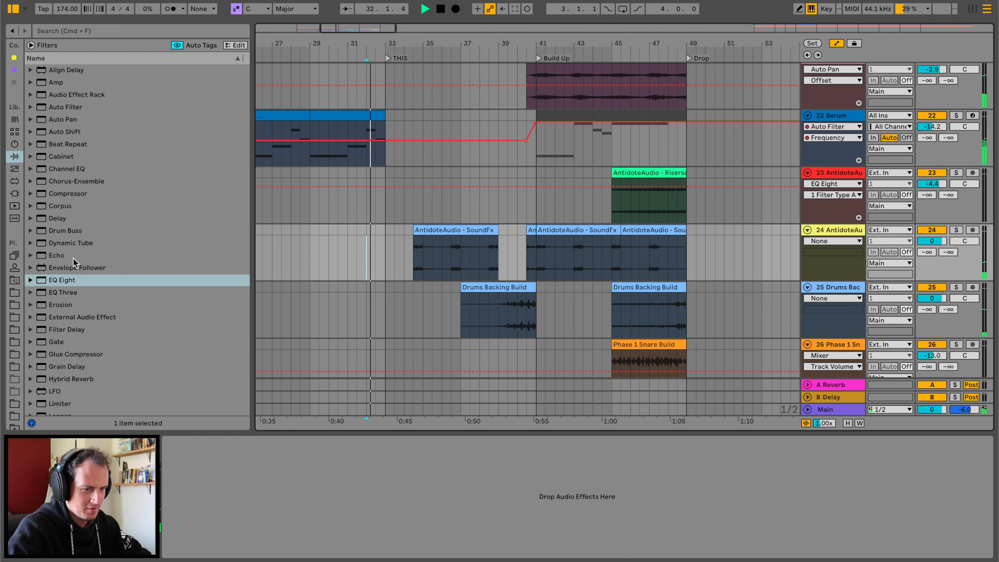
# Add a Reverb to the SoundFx track 24 with Dry/Wet at 49% and Decay at 10.7 s
pyautogui.scroll(-6, 71, 333)
pyautogui.scroll(-1, 72, 332)
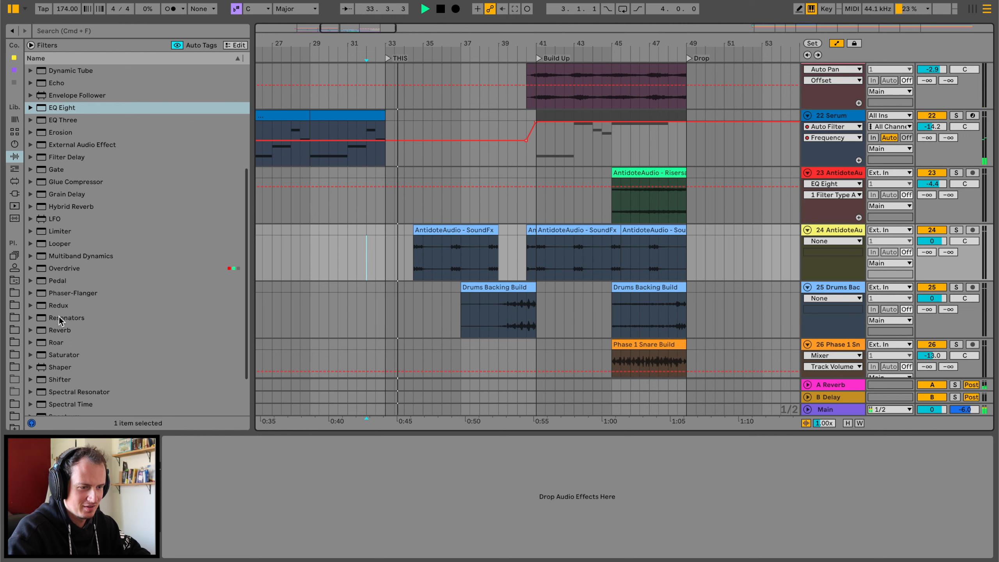
pyautogui.moveTo(59, 330); pyautogui.dragTo(450, 258)
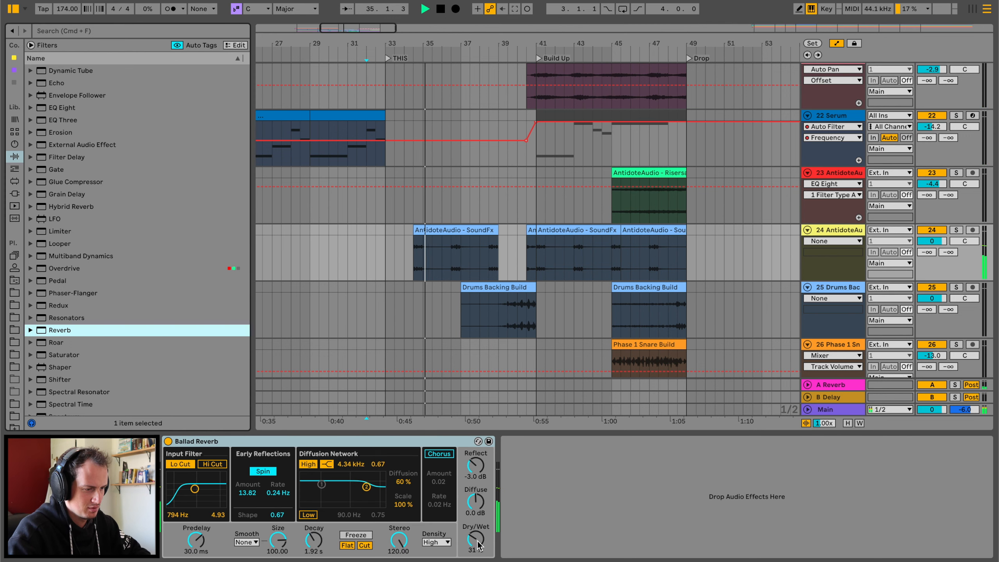
pyautogui.moveTo(478, 540); pyautogui.dragTo(477, 525)
pyautogui.moveTo(314, 538); pyautogui.dragTo(314, 511)
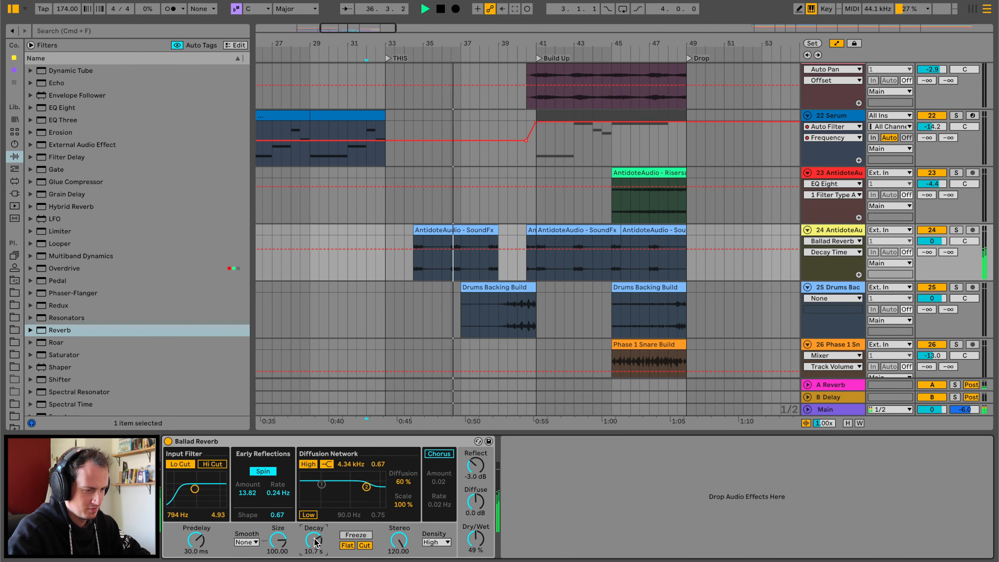
# Set the Dry/Wet of the Reverb on SoundFx track 24 to 52%
pyautogui.moveTo(479, 542); pyautogui.dragTo(479, 540)
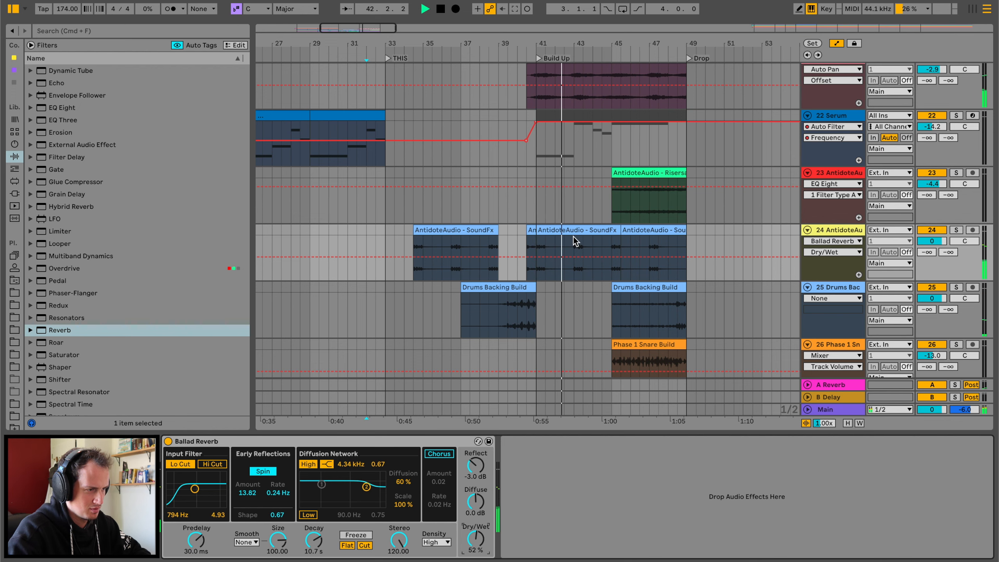
pyautogui.scroll(3, 573, 237)
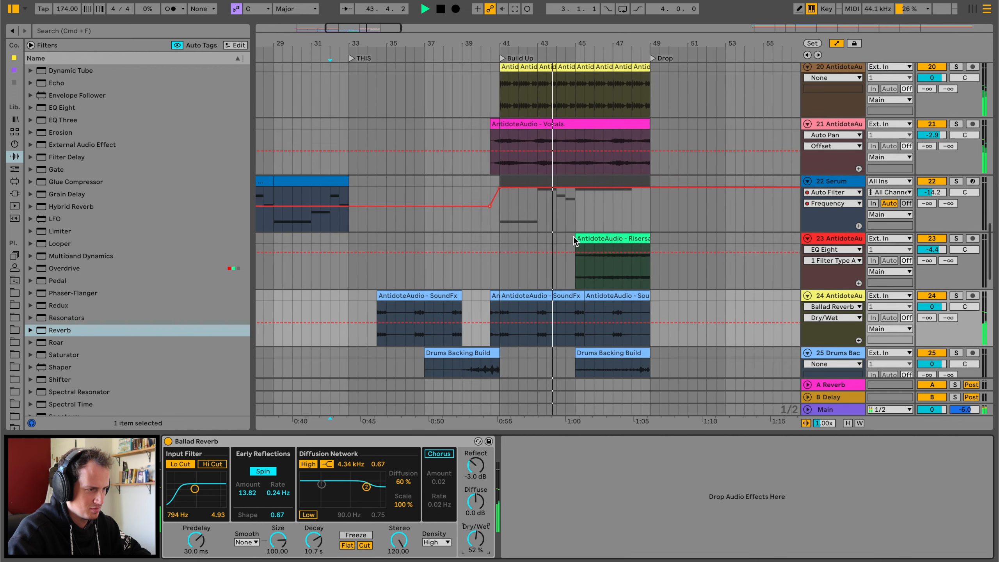
pyautogui.scroll(-2, 523, 264)
pyautogui.moveTo(562, 35); pyautogui.dragTo(568, 168)
pyautogui.scroll(-4, 546, 202)
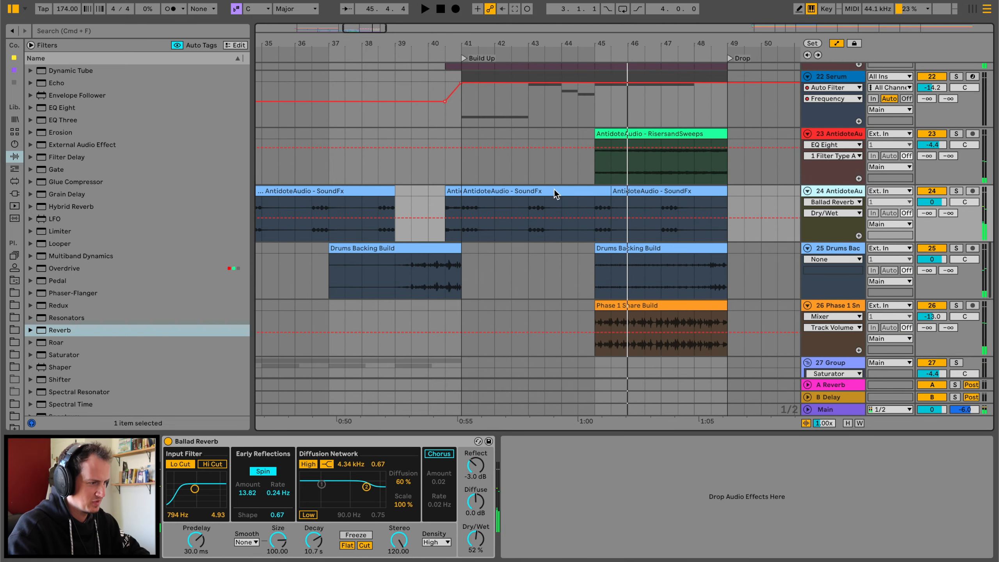
# Insert an audio track below track 24, copy a half-bar SoundFx slice to its bar 41 and duplicate it repeatedly up to bar 49
pyautogui.press('super+t')
pyautogui.moveTo(480, 192); pyautogui.dragTo(470, 250)
pyautogui.press('super+d')
pyautogui.press('super+d')
pyautogui.press('super+d')
pyautogui.press('super+d')
pyautogui.press('super+d')
pyautogui.press('super+d')
pyautogui.press('super+d')
pyautogui.press('super+d')
pyautogui.press('super+d')
pyautogui.press('super+d')
pyautogui.press('super+d')
pyautogui.press('super+d')
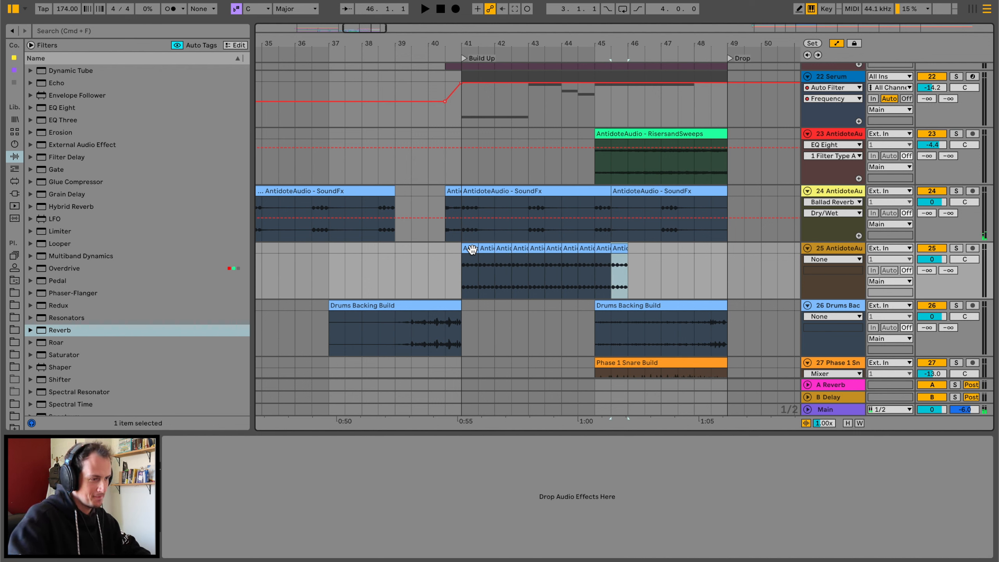
# Play the repeated slices from bar 41 and set track 25's volume to -5.4 dB
pyautogui.click(466, 249)
pyautogui.press('space')
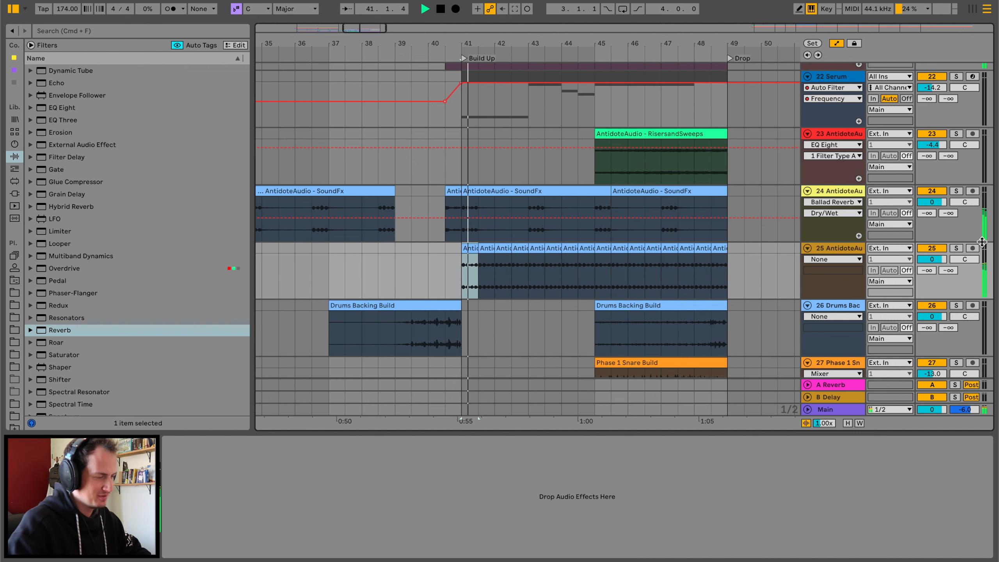
pyautogui.moveTo(938, 259); pyautogui.dragTo(937, 263)
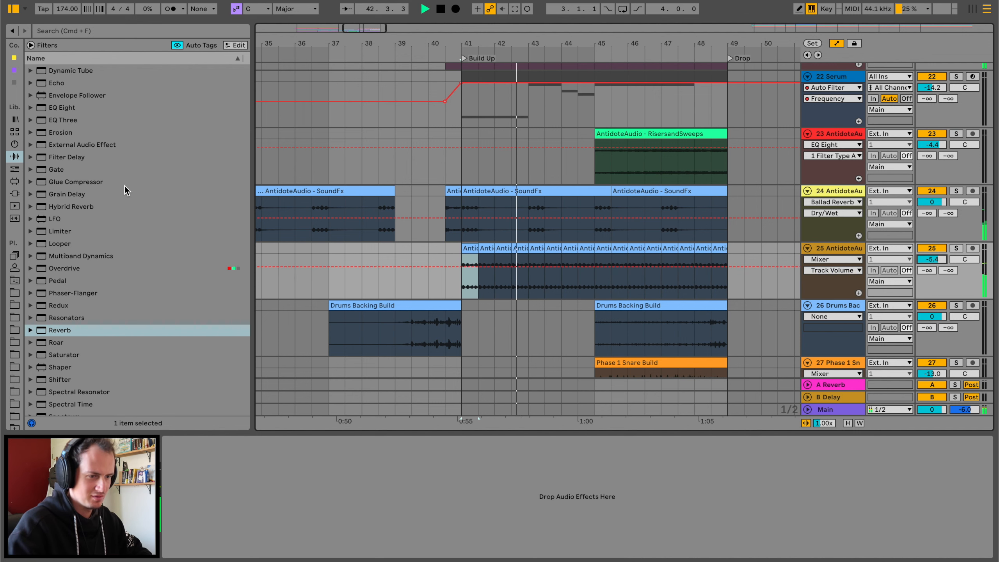
# Add an EQ Eight to track 25, cutting about 6 dB at 33.7 Hz with band 1 and about 6 dB near 500 Hz with band 2
pyautogui.moveTo(56, 110); pyautogui.dragTo(520, 277)
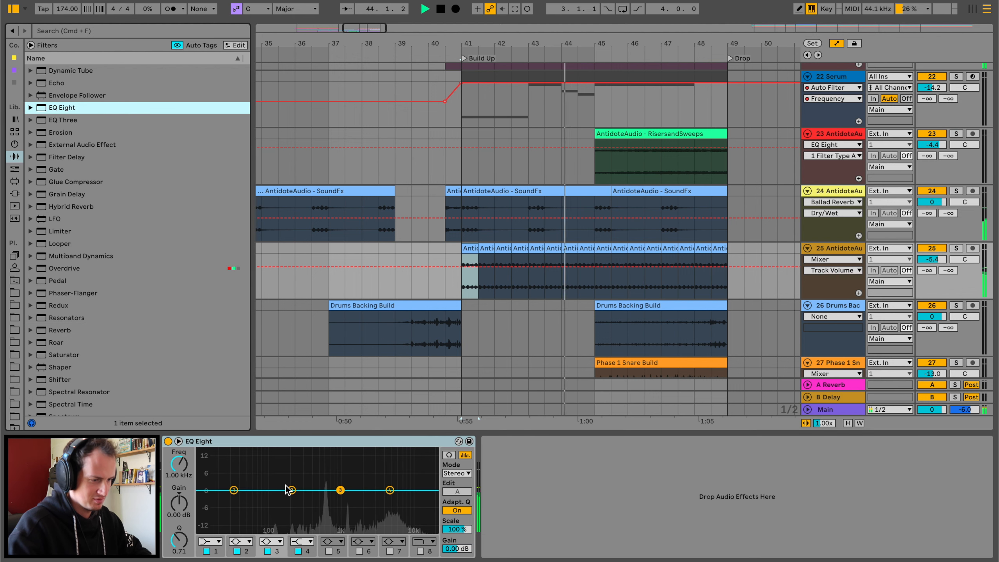
pyautogui.moveTo(293, 490); pyautogui.dragTo(318, 509)
pyautogui.moveTo(233, 490); pyautogui.dragTo(237, 506)
pyautogui.press('space')
# Consolidate all repeated SoundFx slices on track 25 into one clip from bar 41 to bar 49
pyautogui.rightClick(861, 271)
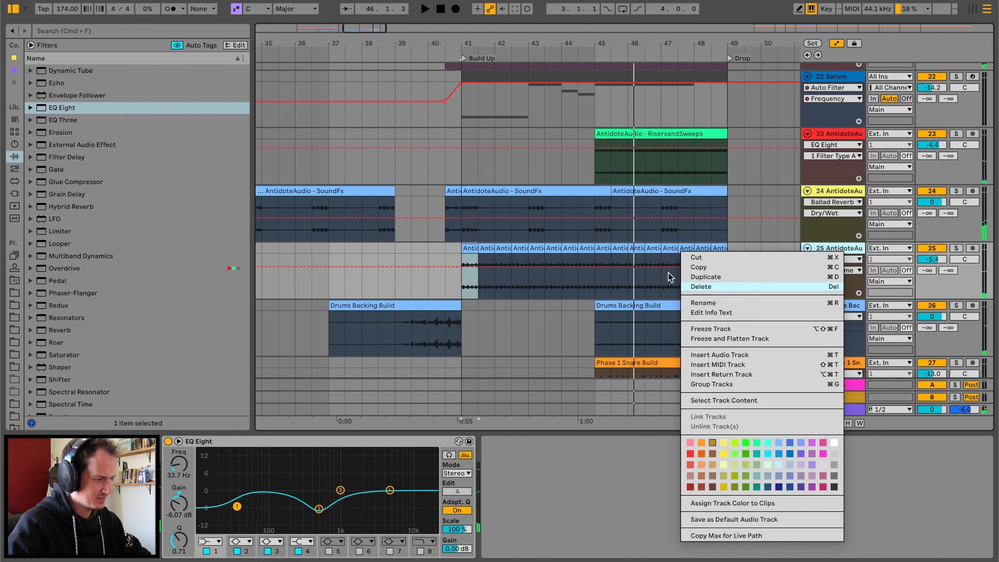
pyautogui.click(470, 245)
pyautogui.keyDown('shift'); pyautogui.click(723, 248); pyautogui.keyUp('shift')
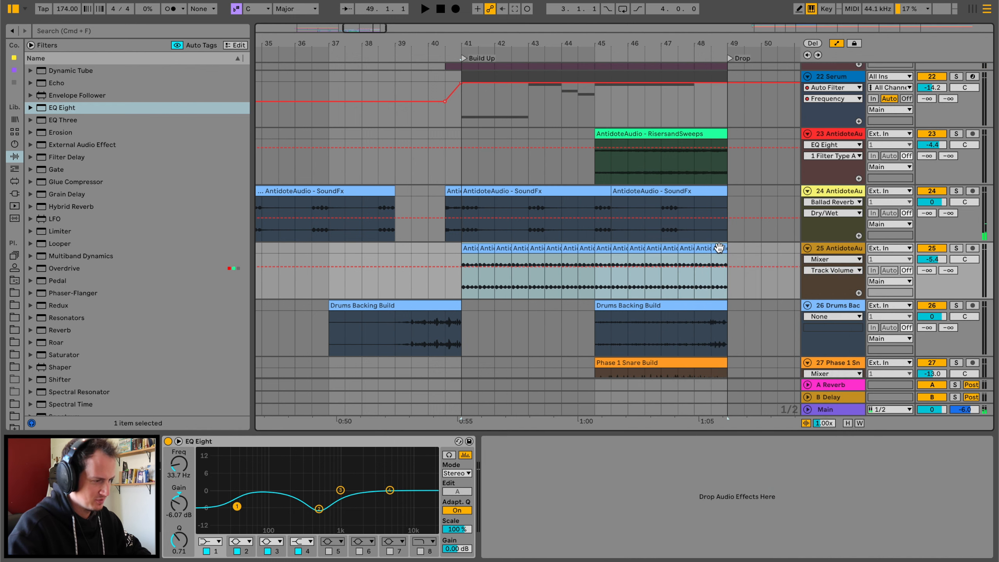
pyautogui.press('super+j')
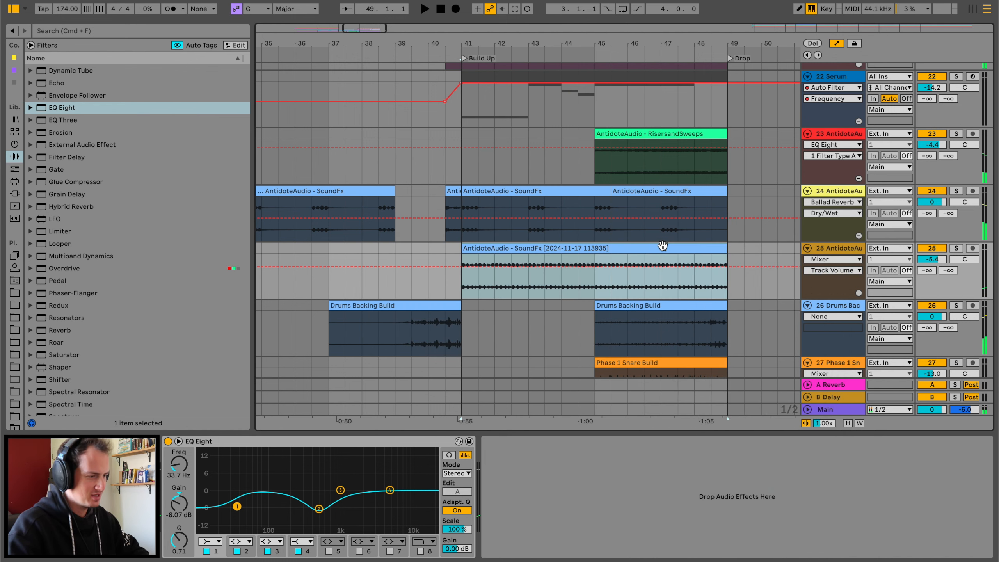
# Show the consolidated clip's Transposition envelope, ramp it from 0 to +15 st at the clip's end, and play it
pyautogui.click(663, 245)
pyautogui.click(700, 419)
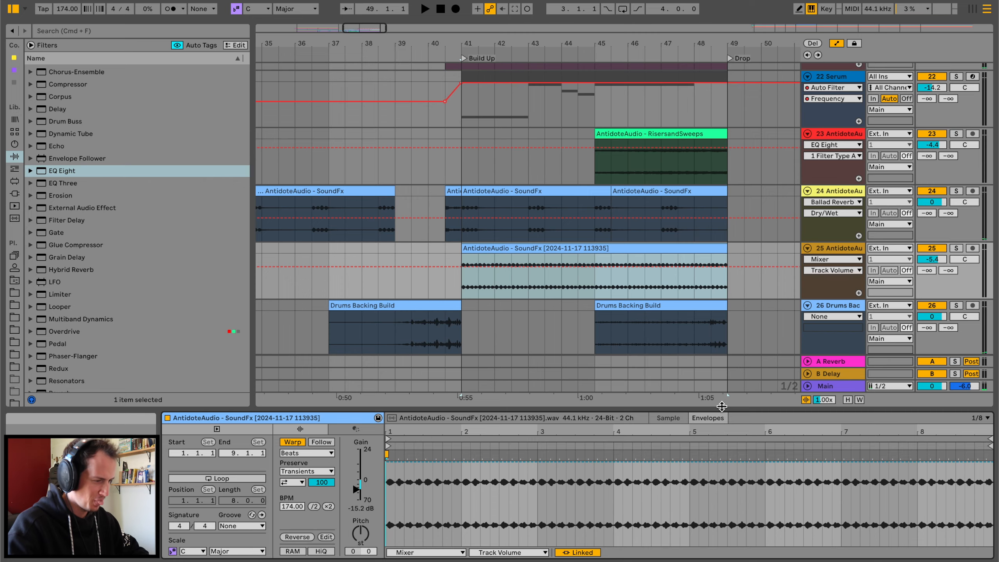
pyautogui.moveTo(722, 406); pyautogui.dragTo(721, 216)
pyautogui.click(448, 553)
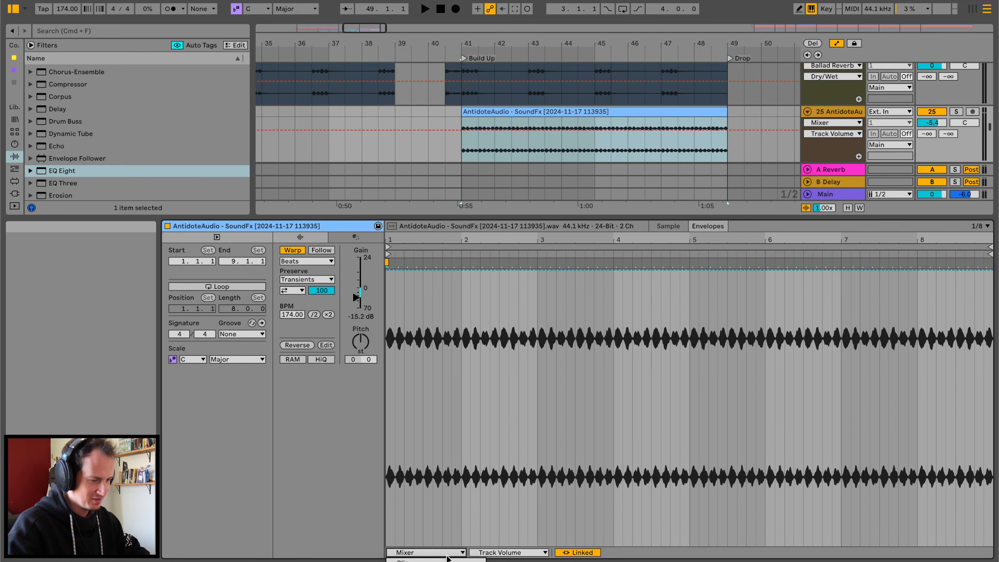
pyautogui.click(518, 554)
pyautogui.click(518, 561)
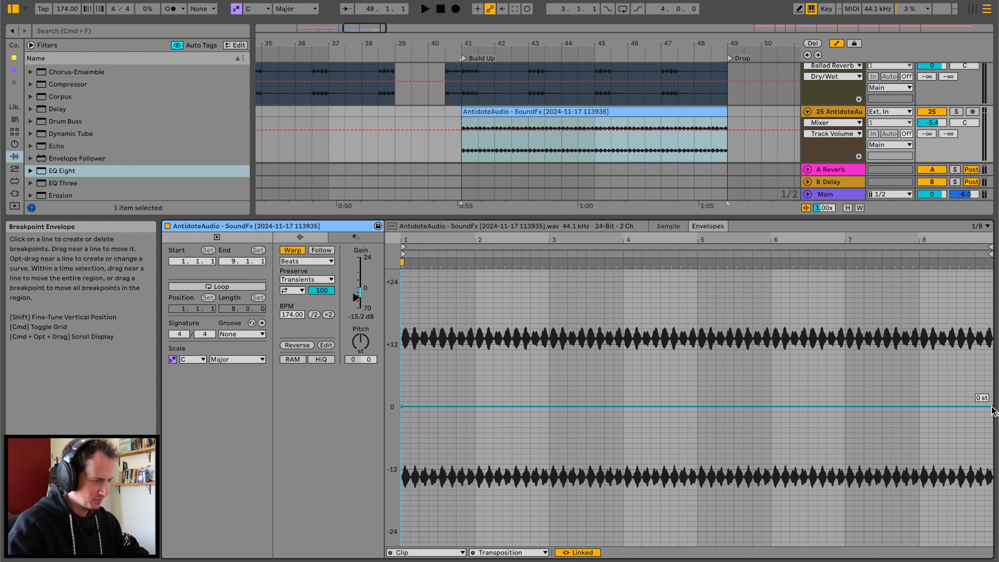
pyautogui.moveTo(990, 406); pyautogui.dragTo(991, 328)
pyautogui.press('space')
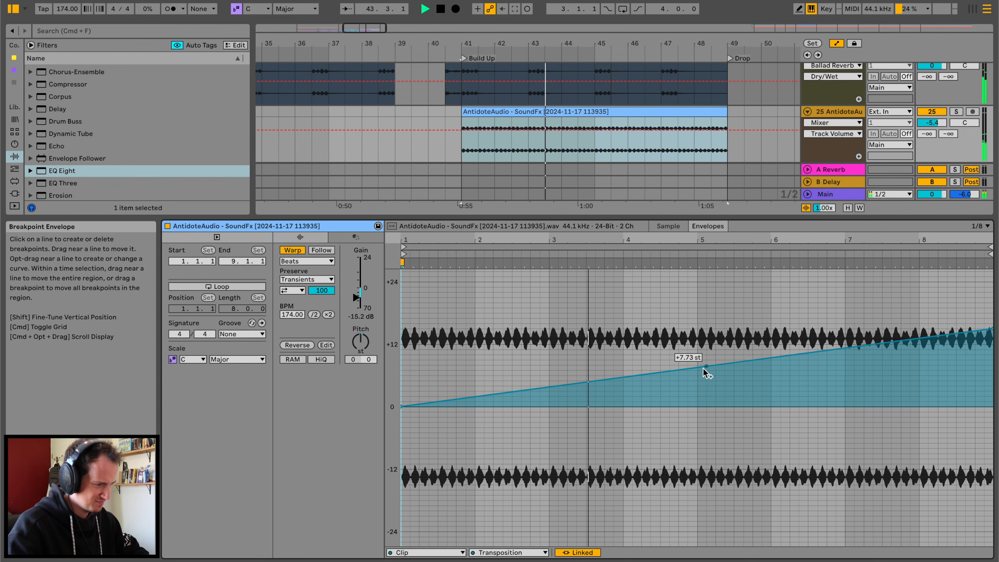
# Try a +11 st breakpoint at bar 5 of the envelope, remove it, then raise the envelope's end to +24 st and play it
pyautogui.moveTo(698, 369); pyautogui.dragTo(697, 349)
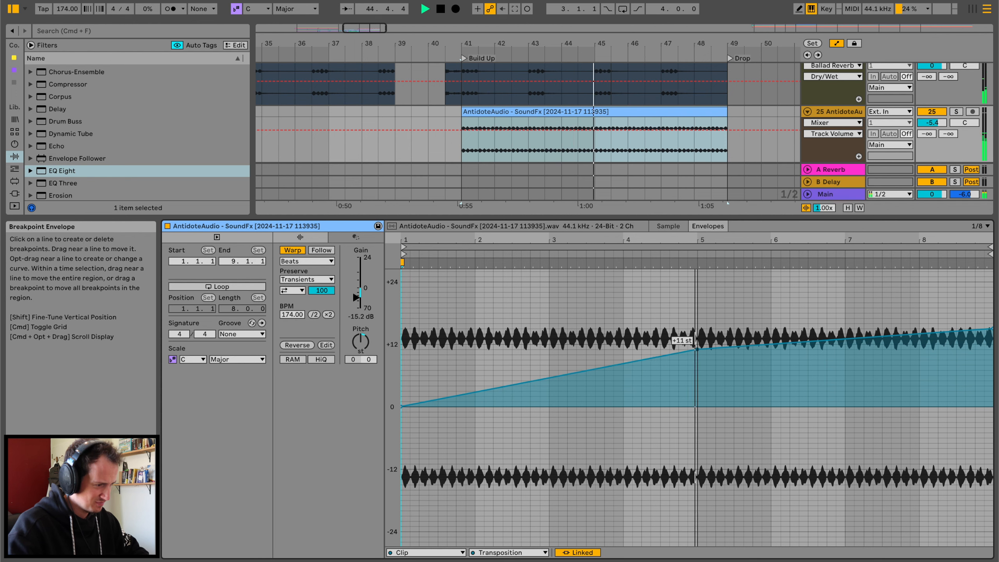
pyautogui.click(697, 349)
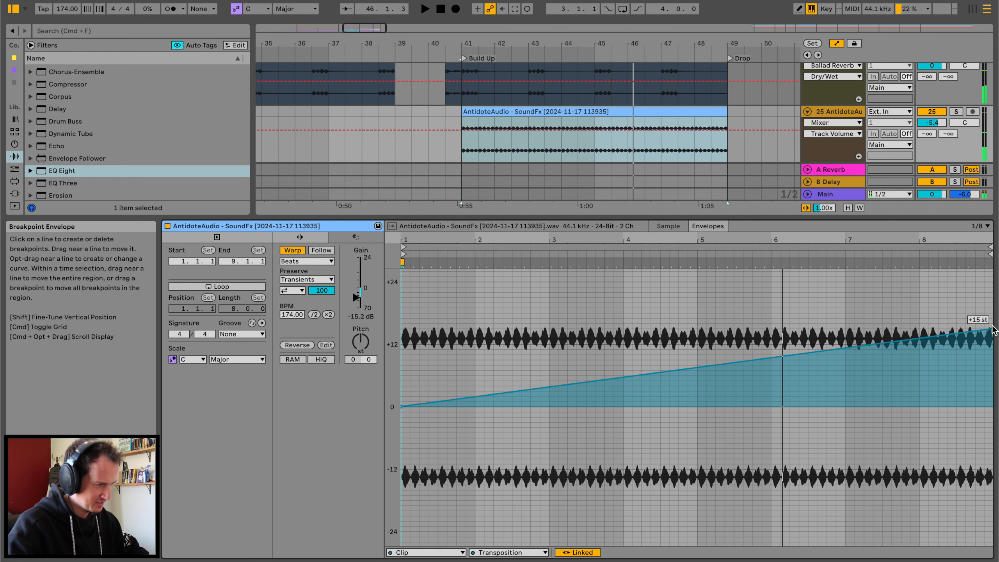
pyautogui.moveTo(992, 329); pyautogui.dragTo(992, 281)
pyautogui.press('space')
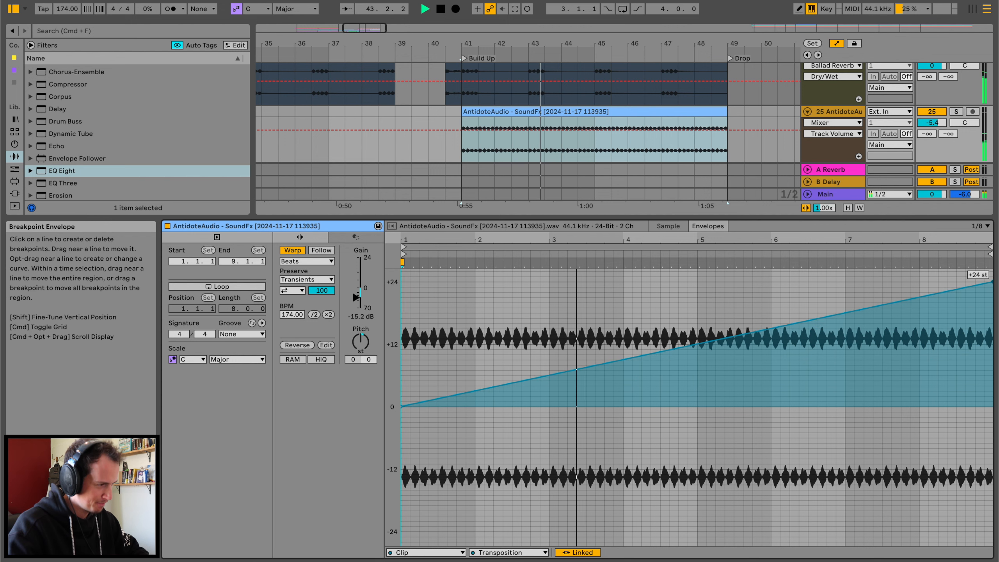
pyautogui.press('space')
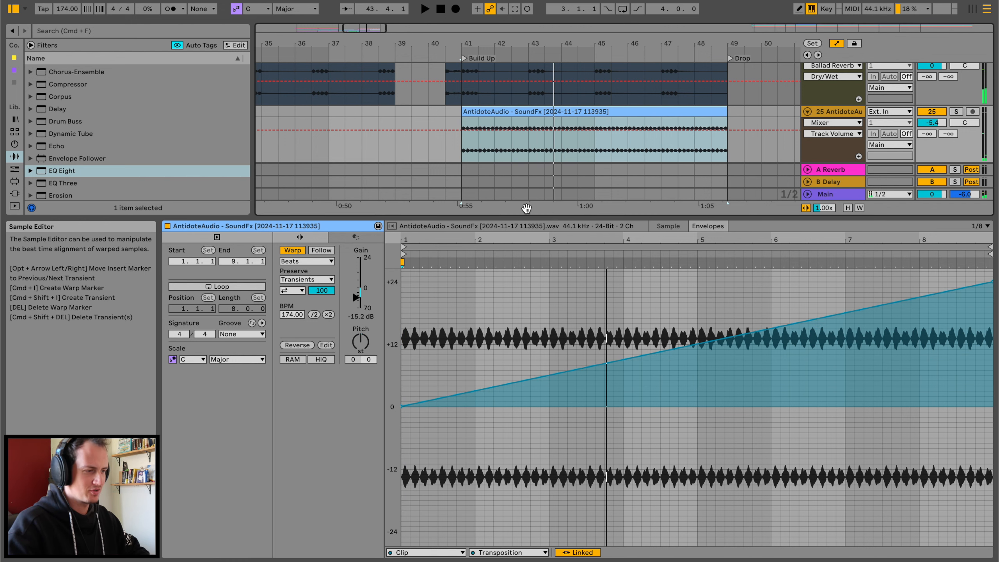
# Add an Overdrive after the EQ Eight on track 25
pyautogui.moveTo(526, 219); pyautogui.dragTo(513, 464)
pyautogui.scroll(-4, 76, 337)
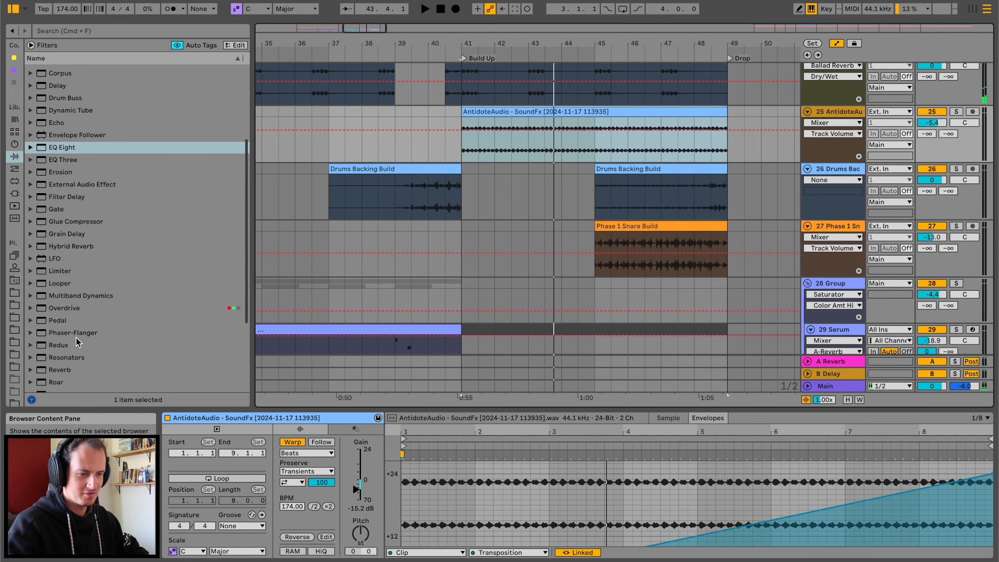
pyautogui.moveTo(68, 253); pyautogui.dragTo(542, 114)
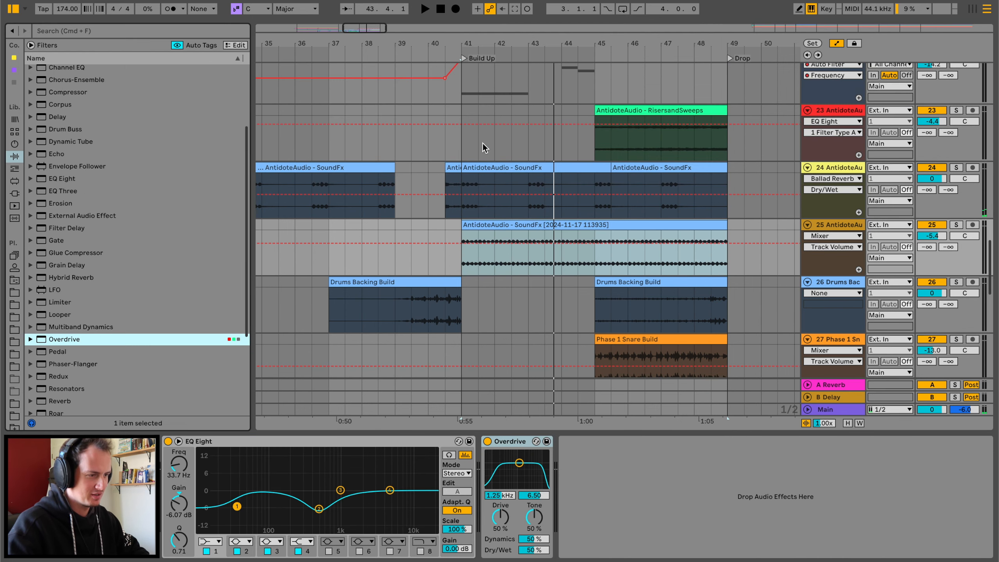
# Rename track 24 to This and solo it for playback
pyautogui.doubleClick(846, 170)
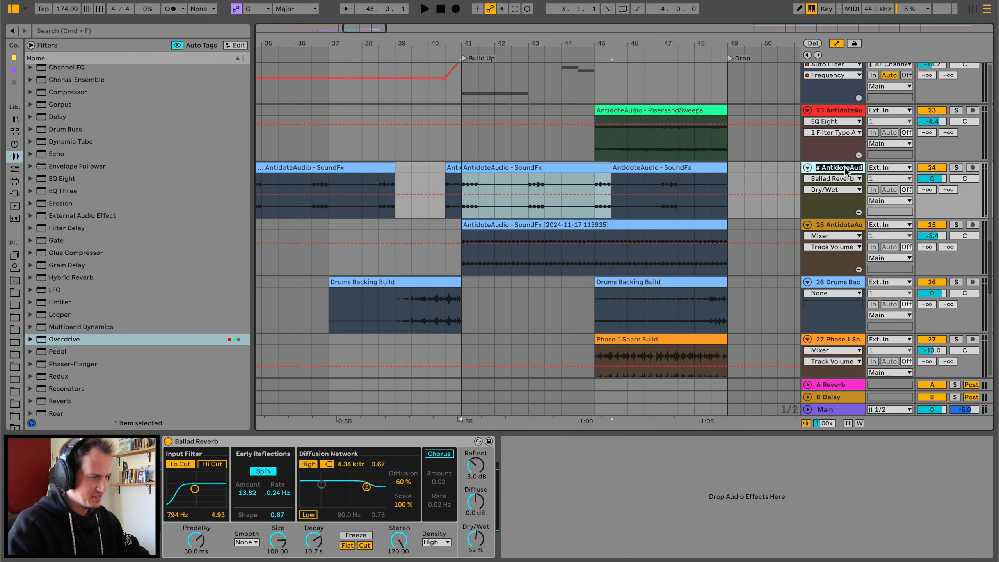
pyautogui.click(961, 168)
pyautogui.press('space')
# Add a Compressor after the Overdrive on track 25 and rename the track to That
pyautogui.scroll(3, 65, 255)
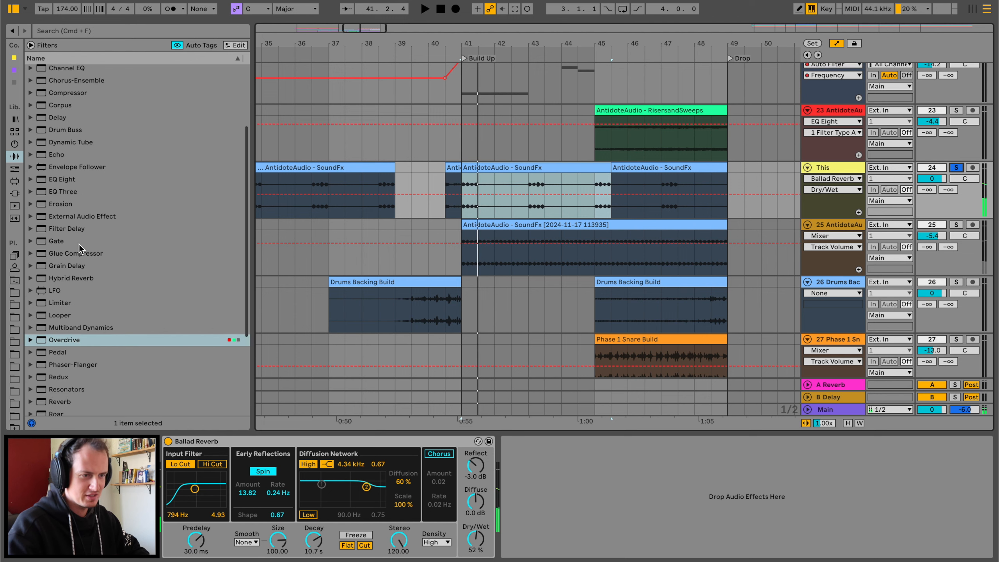
pyautogui.moveTo(77, 166); pyautogui.dragTo(538, 241)
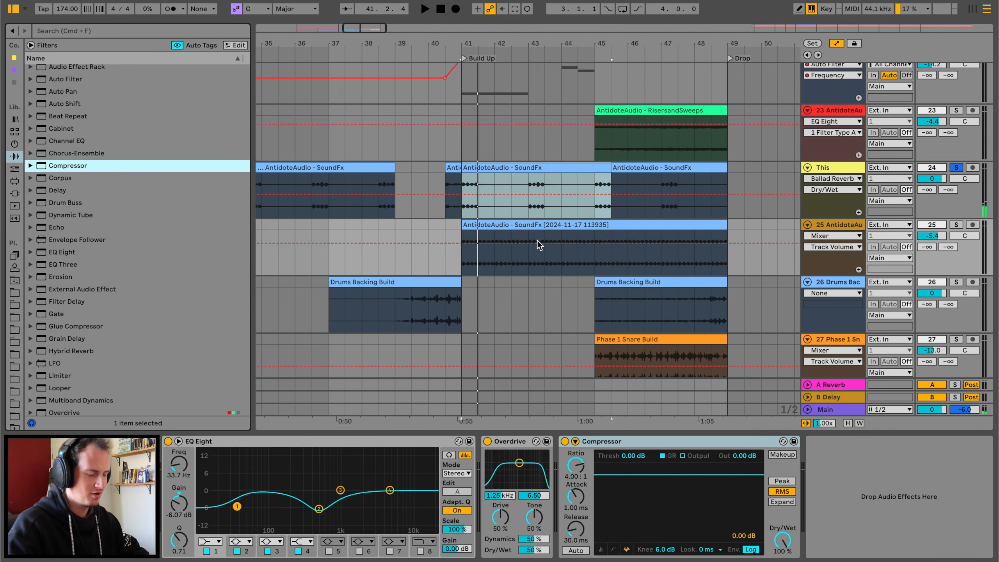
pyautogui.doubleClick(834, 225)
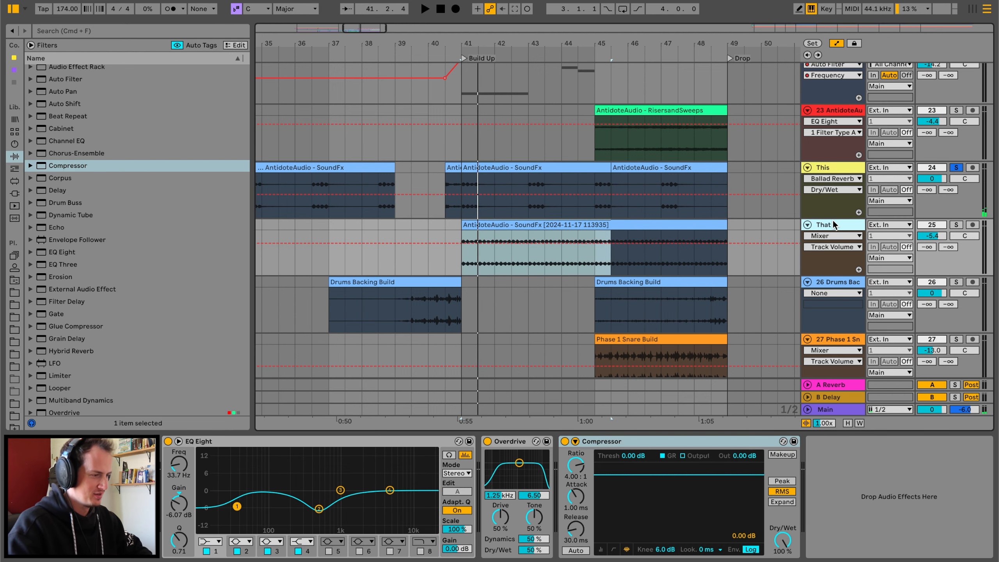
pyautogui.press('space')
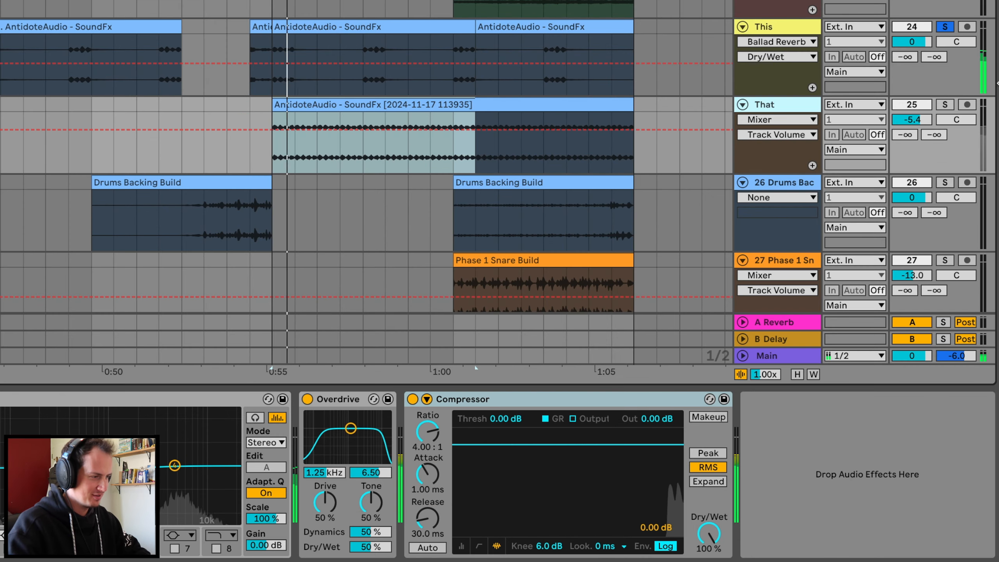
pyautogui.press('space')
# Solo track That and enable its Compressor's sidechain with track This as the audio source
pyautogui.click(947, 105)
pyautogui.press('space')
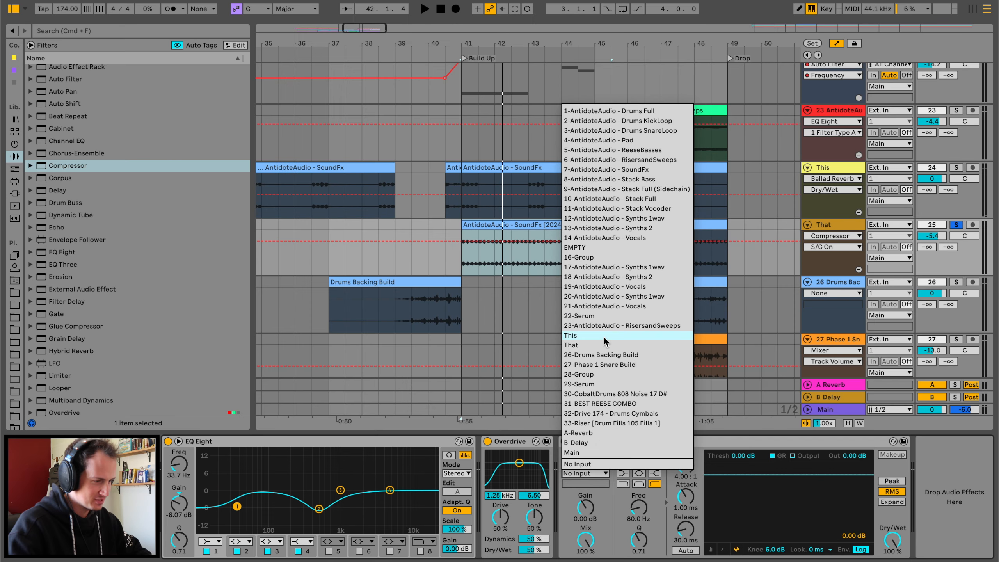
pyautogui.click(605, 335)
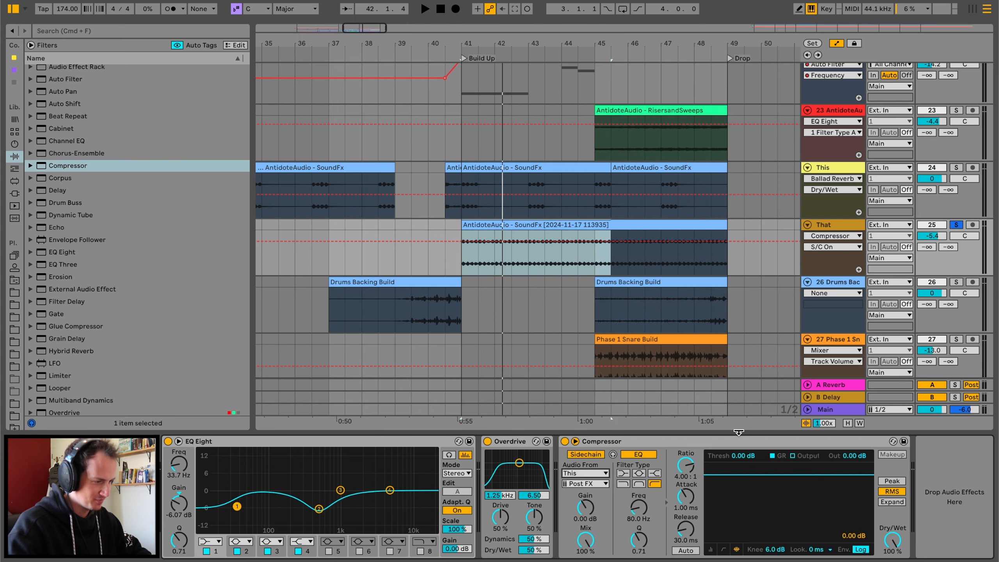
pyautogui.press('space')
# Lower the Compressor threshold to -35.9 dB and listen with tracks This and That soloed together
pyautogui.moveTo(745, 456); pyautogui.dragTo(745, 451)
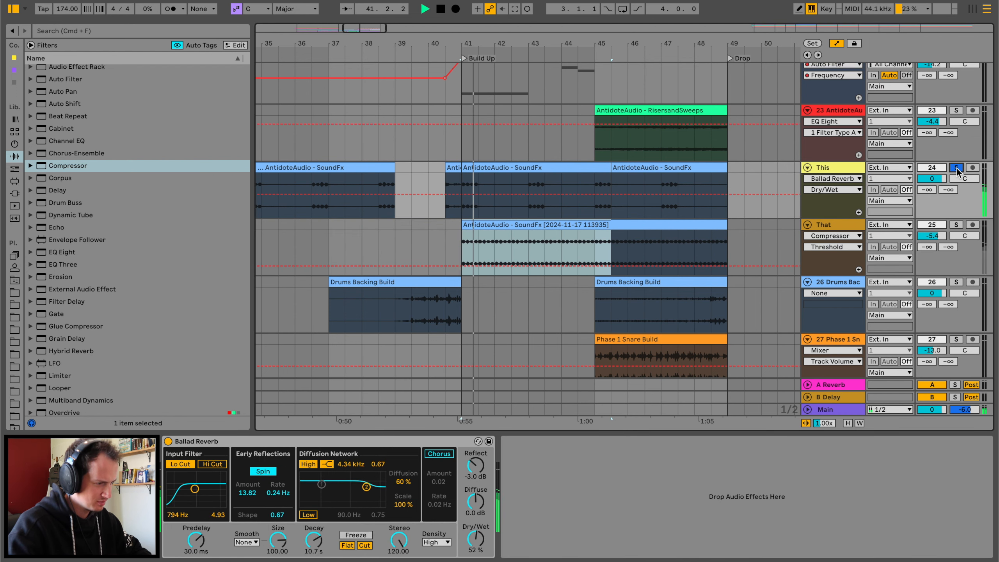
pyautogui.click(956, 224)
pyautogui.click(836, 221)
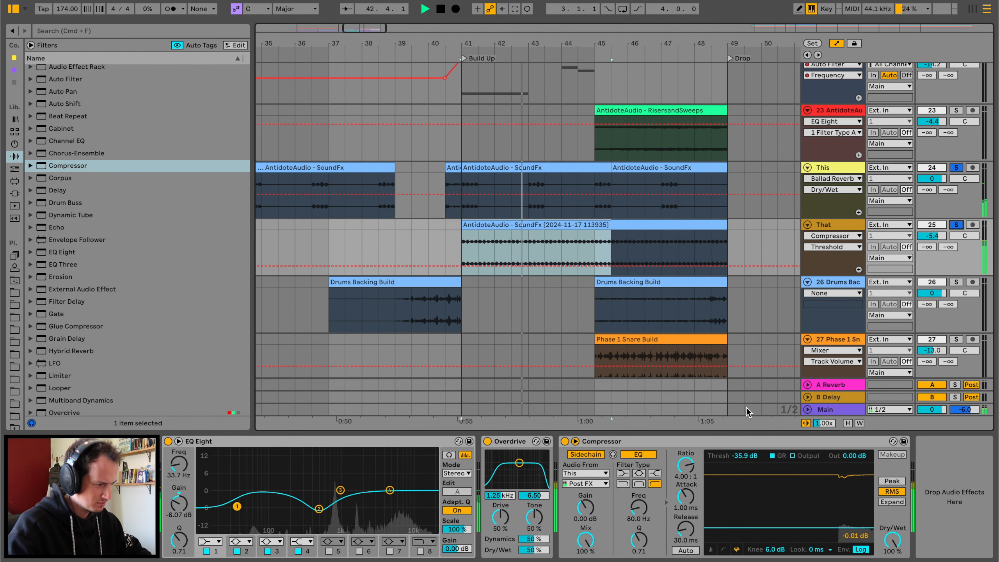
# Switch the Compressor's sidechain source to Pre FX, and set its threshold to -52.2 dB and attack to 0.03 ms
pyautogui.click(590, 483)
pyautogui.click(591, 498)
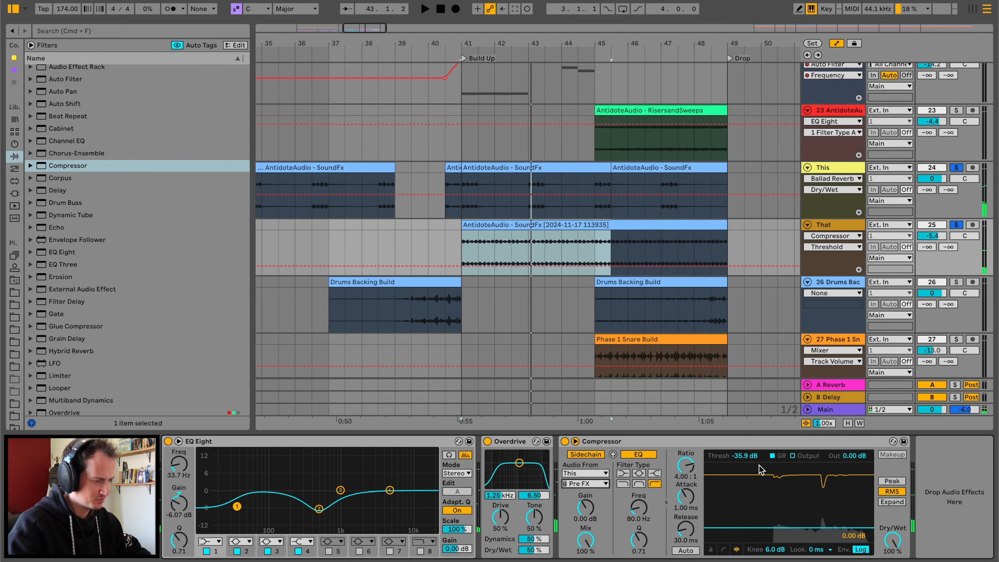
pyautogui.press('space')
pyautogui.moveTo(743, 459); pyautogui.dragTo(743, 477)
pyautogui.moveTo(686, 497); pyautogui.dragTo(686, 526)
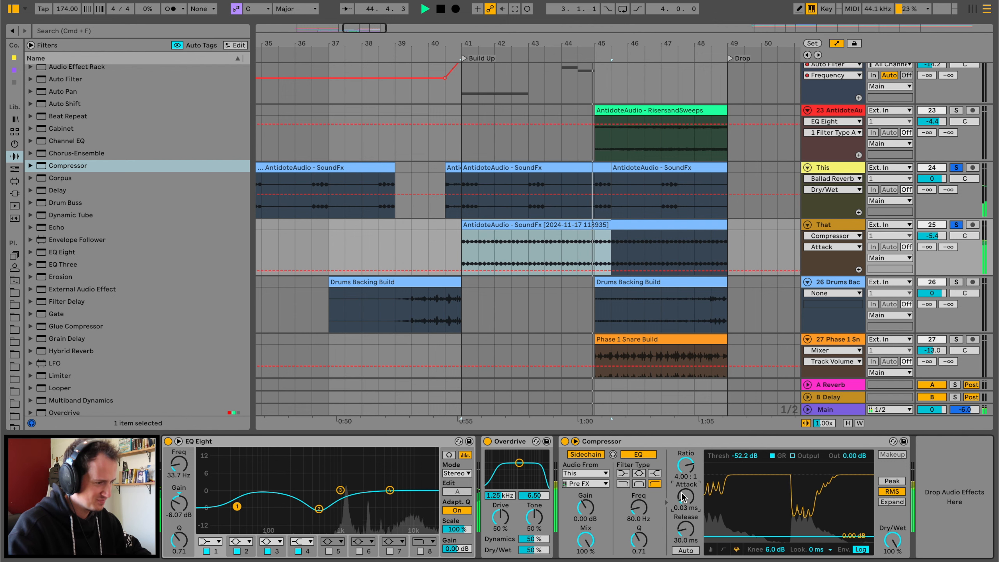
# Set the warp mode of the consolidated SoundFx clip on track That to Complex
pyautogui.doubleClick(496, 224)
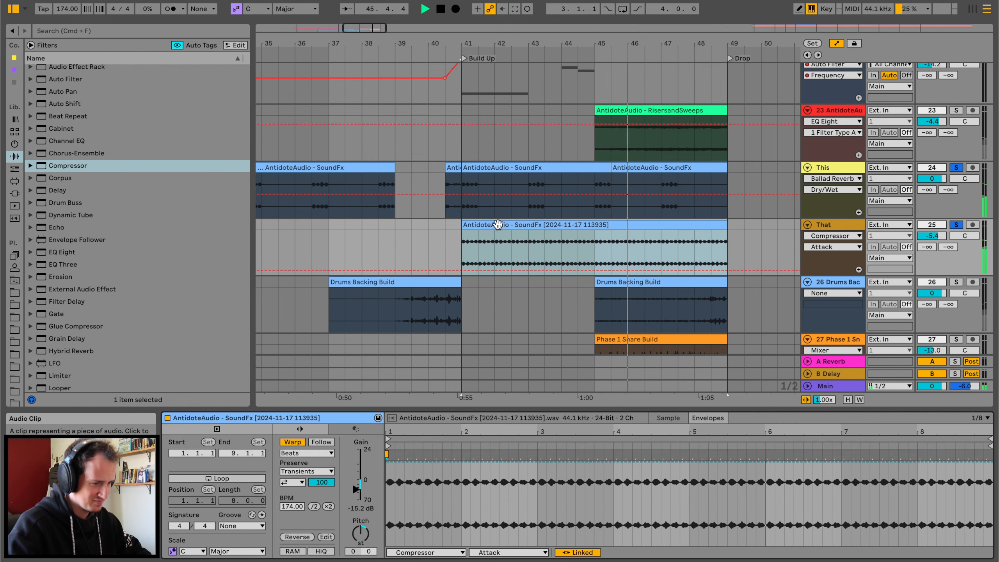
pyautogui.click(322, 453)
pyautogui.click(314, 499)
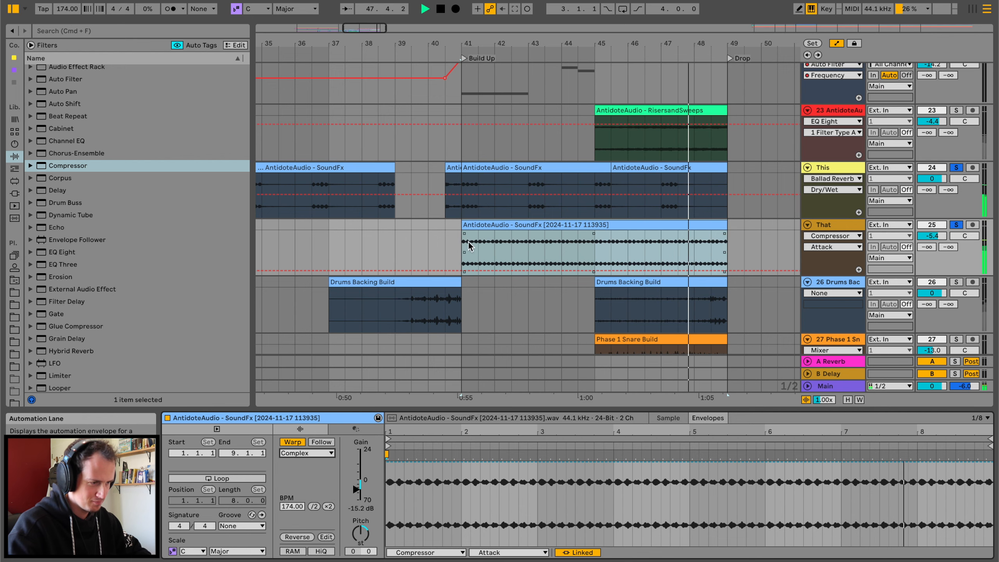
# Unsolo tracks This and That and play the full build-up from halfway through bar 40
pyautogui.click(452, 235)
pyautogui.click(956, 225)
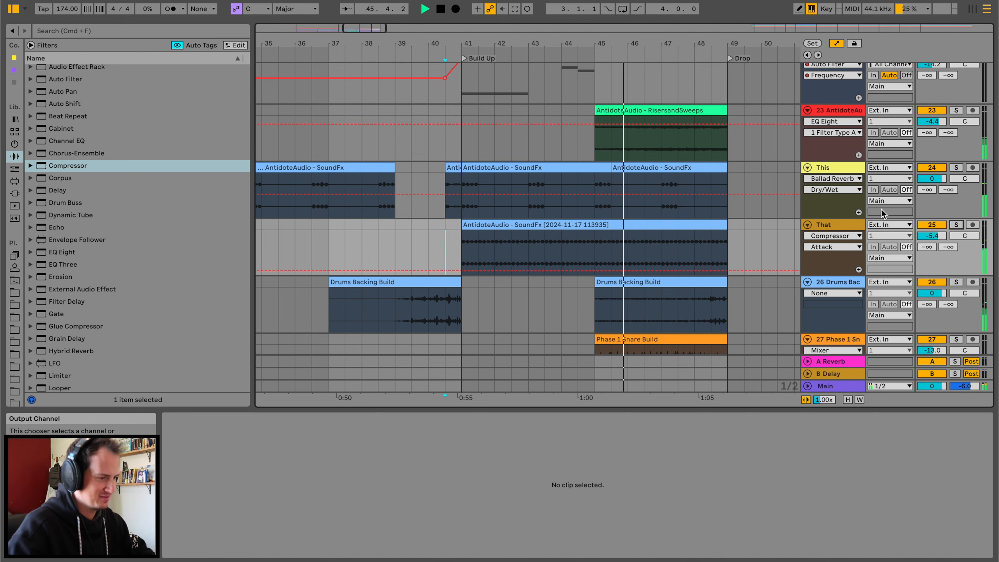
pyautogui.click(653, 225)
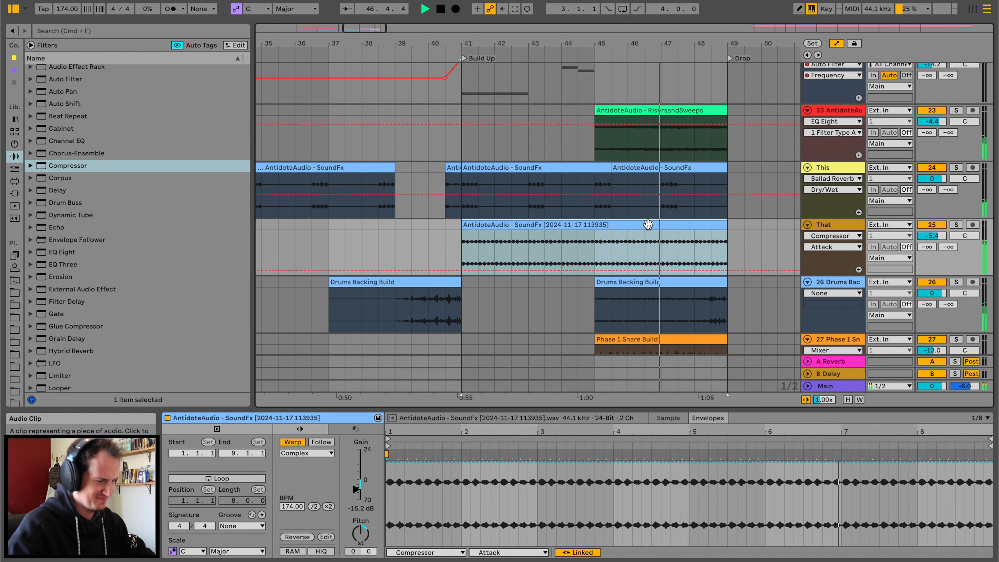
# Try the Tones warp mode on the consolidated SoundFx clip on track That and listen to the end of the build-up
pyautogui.click(293, 453)
pyautogui.click(297, 472)
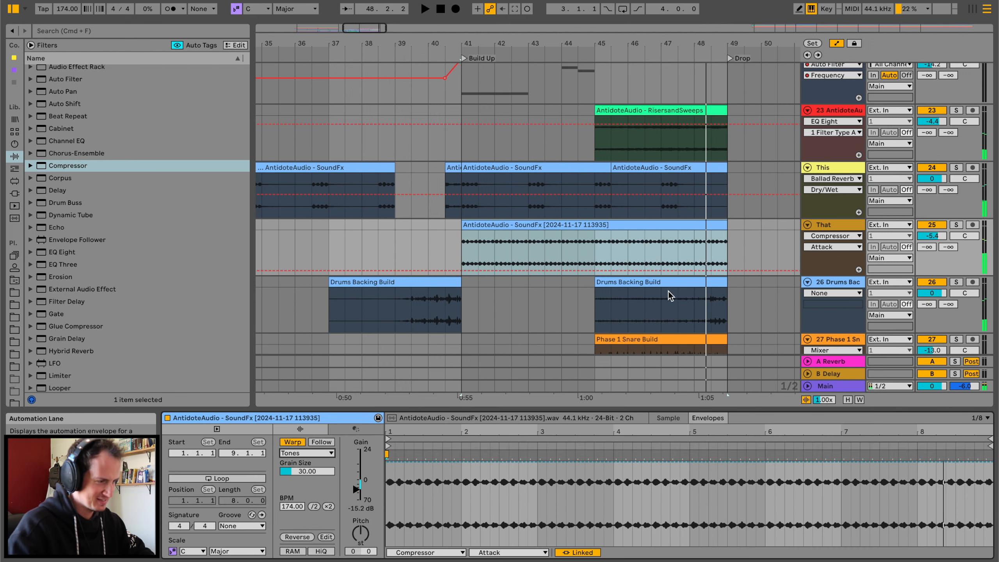
pyautogui.click(678, 253)
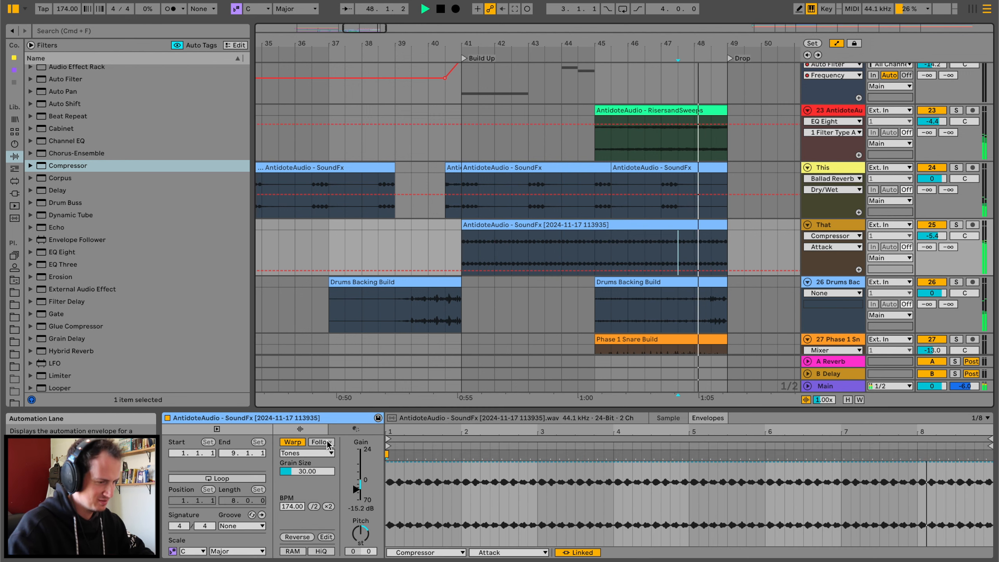
# Set the SoundFx clip's warp mode to Beats, preserving 1/8 divisions with transient looping off
pyautogui.click(306, 453)
pyautogui.click(307, 464)
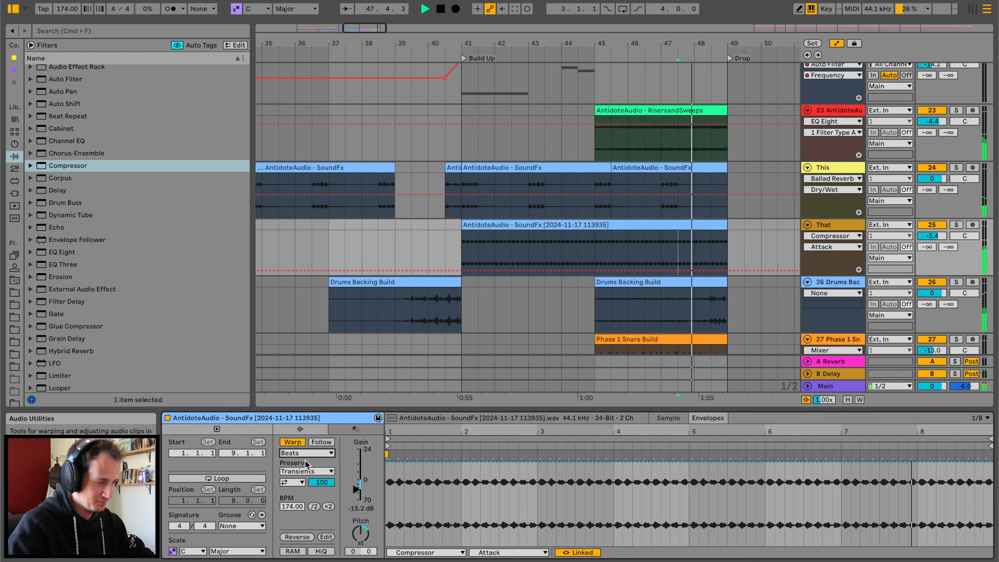
pyautogui.click(297, 482)
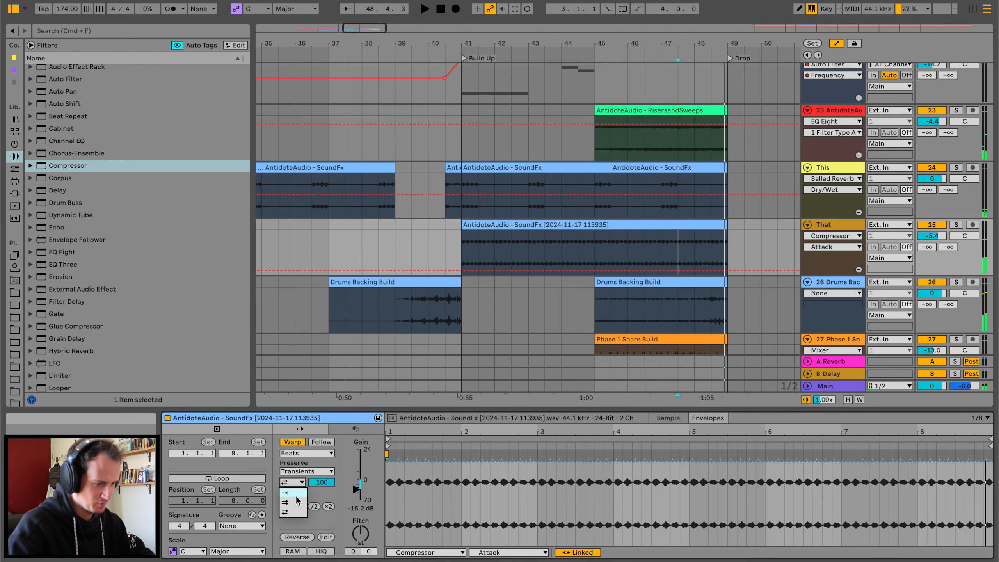
pyautogui.click(296, 498)
pyautogui.click(301, 472)
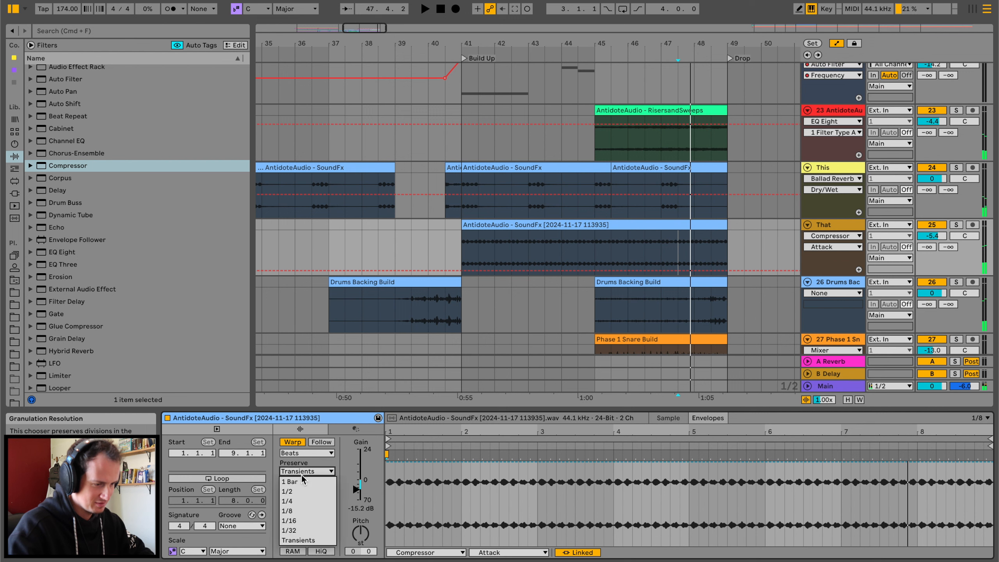
pyautogui.click(303, 510)
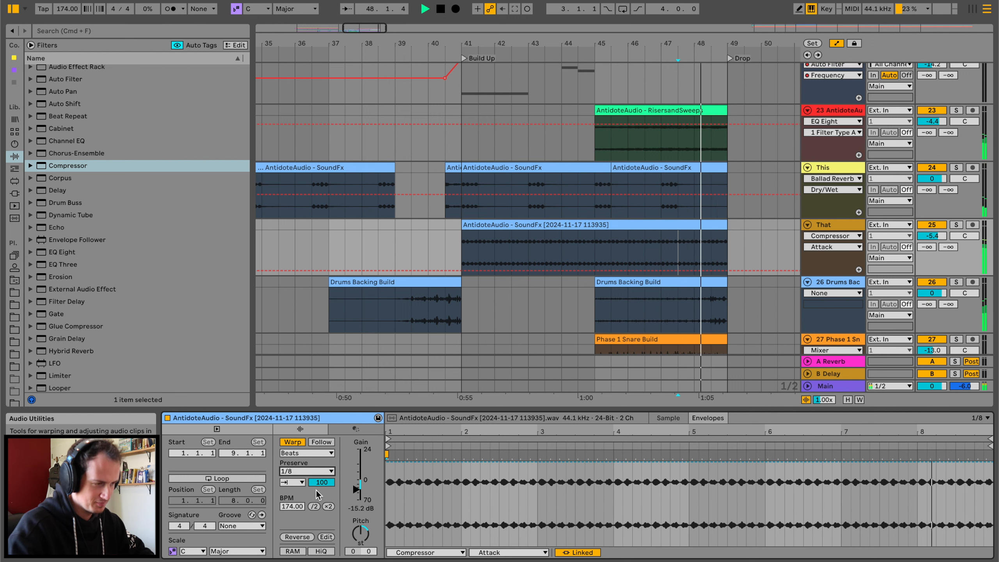
# Change the SoundFx clip's Preserve resolution to 1/32 and play the build-up from bar 41
pyautogui.click(299, 472)
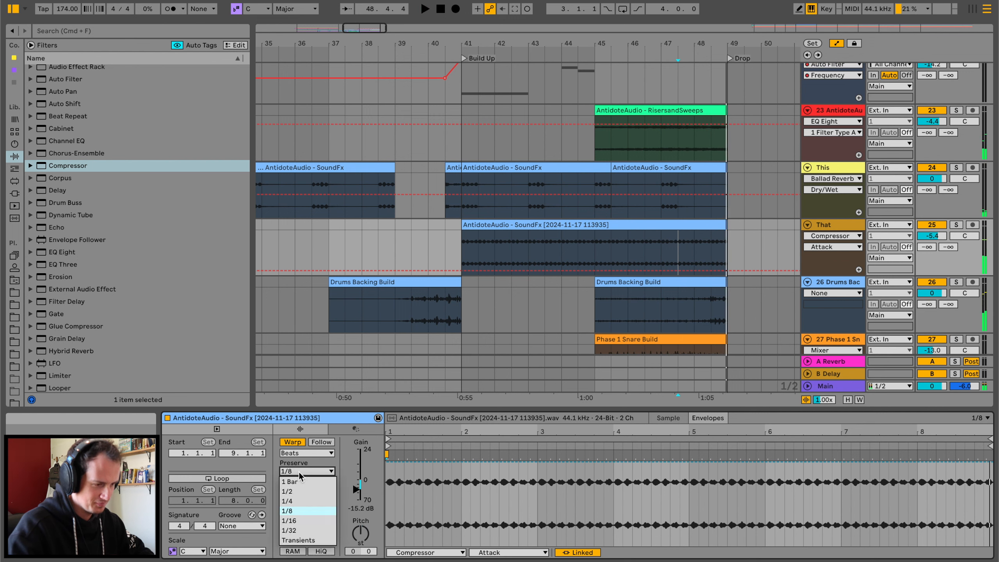
pyautogui.click(296, 527)
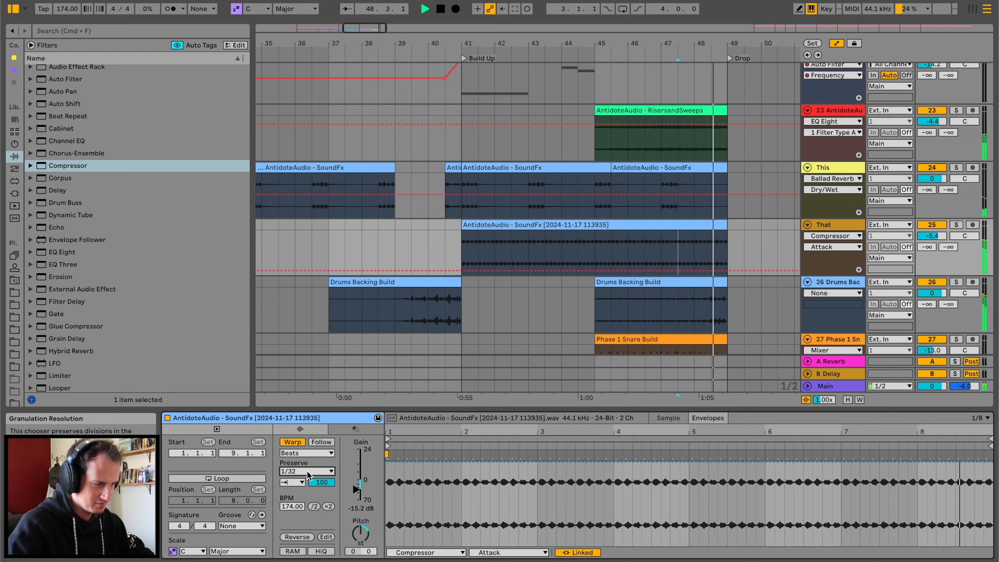
pyautogui.press('space')
pyautogui.click(460, 225)
pyautogui.press('space')
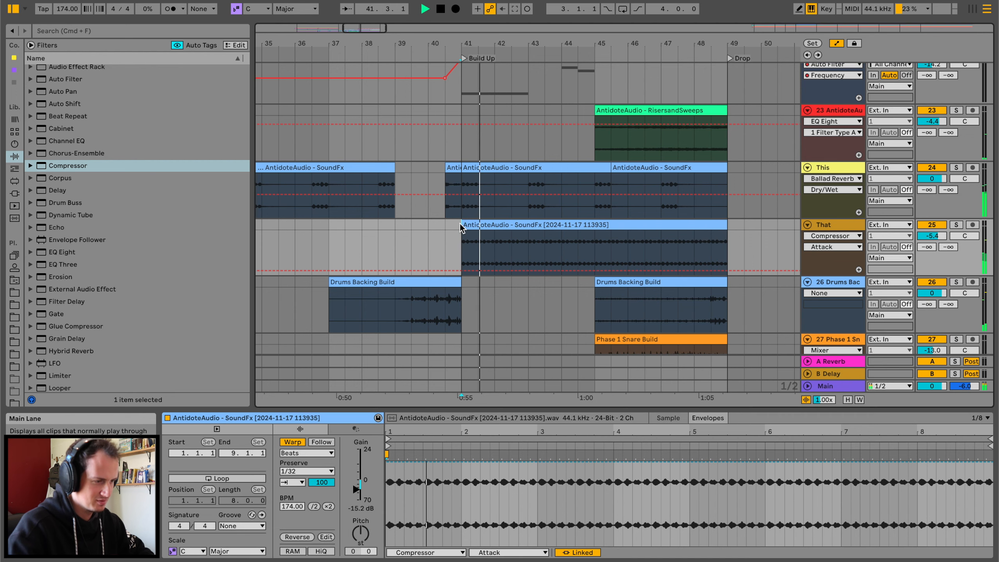
# Set track That's A-Reverb send to -14.7 dB and repeat a short slice of the Drums Backing Build clip in bar 48
pyautogui.moveTo(927, 247); pyautogui.dragTo(927, 170)
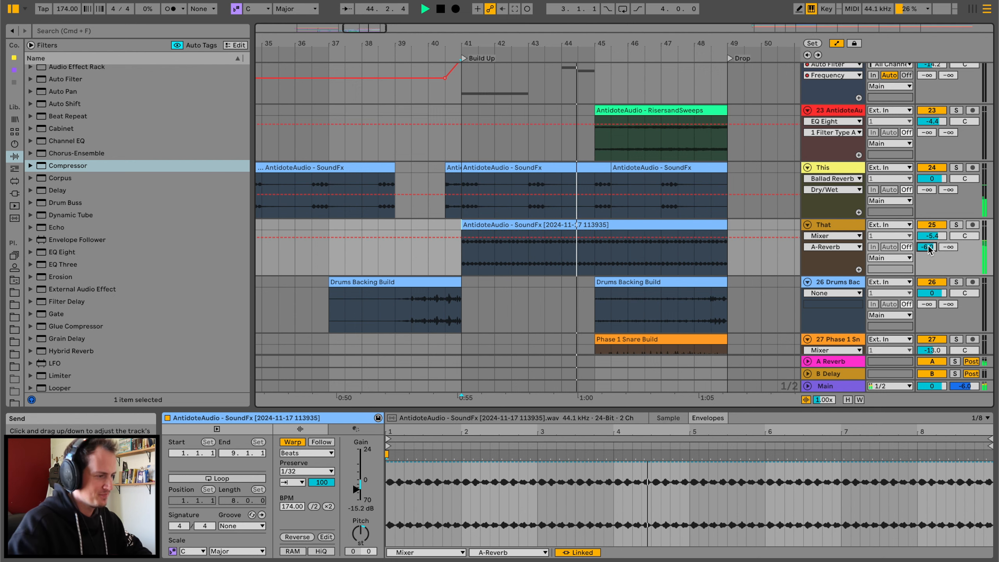
pyautogui.moveTo(664, 230); pyautogui.dragTo(664, 237)
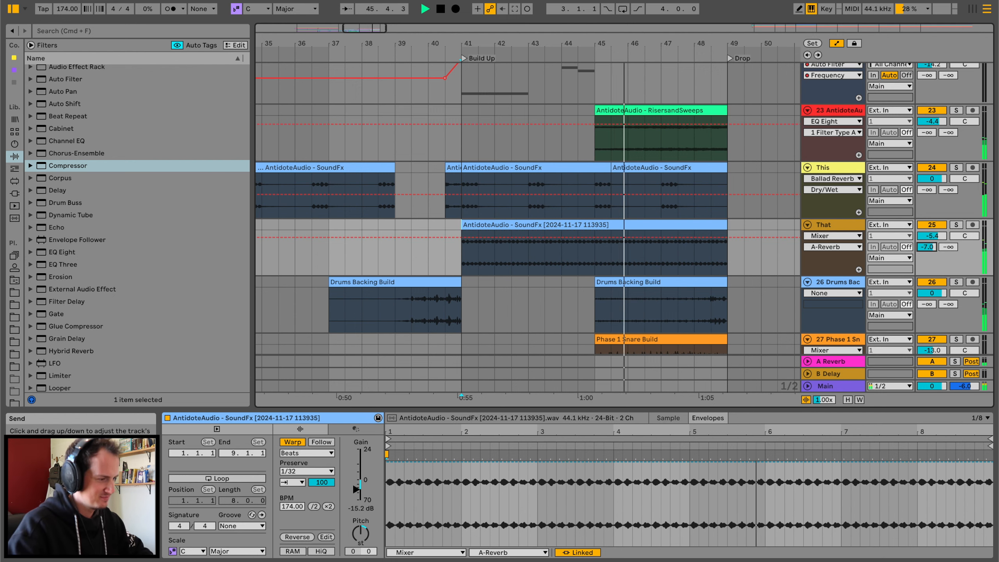
pyautogui.moveTo(928, 247); pyautogui.dragTo(928, 260)
pyautogui.click(707, 282)
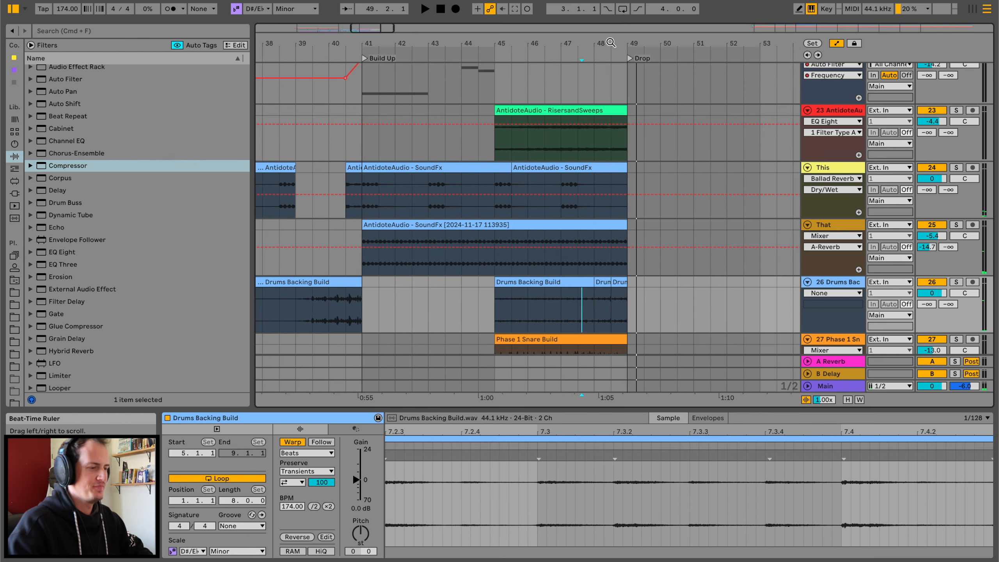
# Select all tracks and fold them to compact rows around the build-up and drop
pyautogui.scroll(4, 642, 177)
pyautogui.hscroll(4, 642, 177)
pyautogui.scroll(1, 642, 177)
pyautogui.hscroll(1, 642, 177)
pyautogui.click(831, 132)
pyautogui.press('super+a')
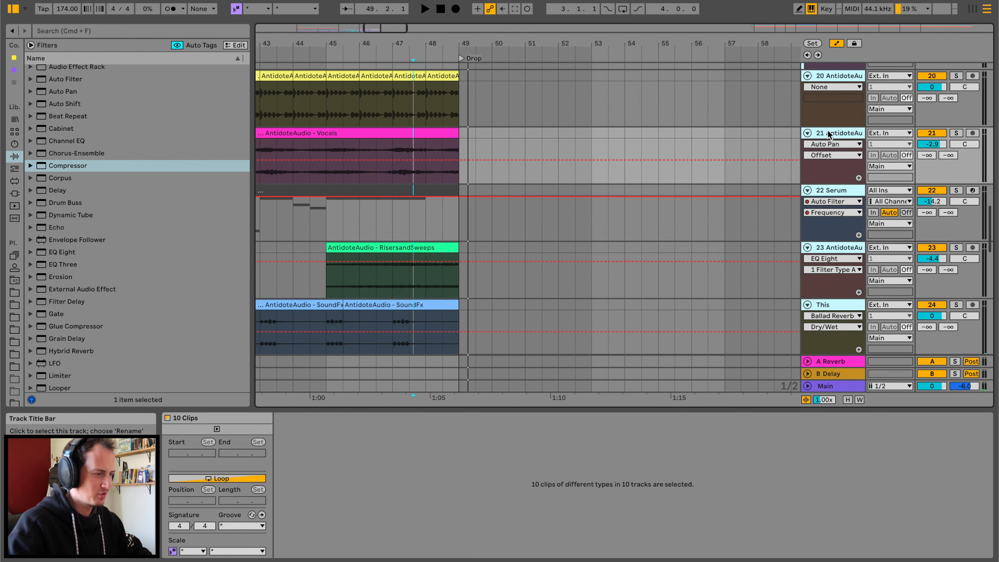
pyautogui.click(805, 133)
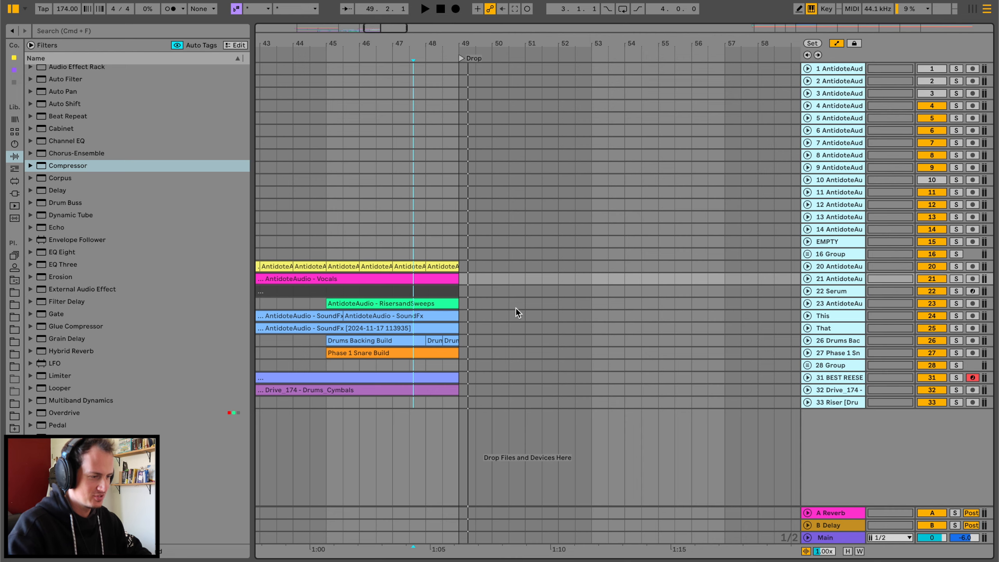
pyautogui.hscroll(-4, 516, 308)
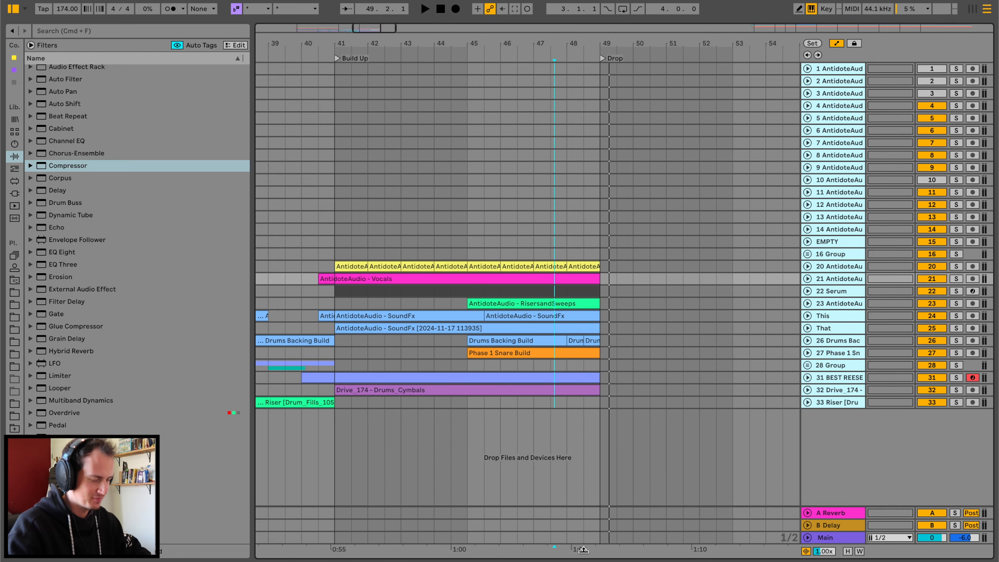
pyautogui.moveTo(583, 550); pyautogui.dragTo(583, 443)
# Insert four empty audio tracks below the Riser track and play the arrangement from about bar 35
pyautogui.click(832, 340)
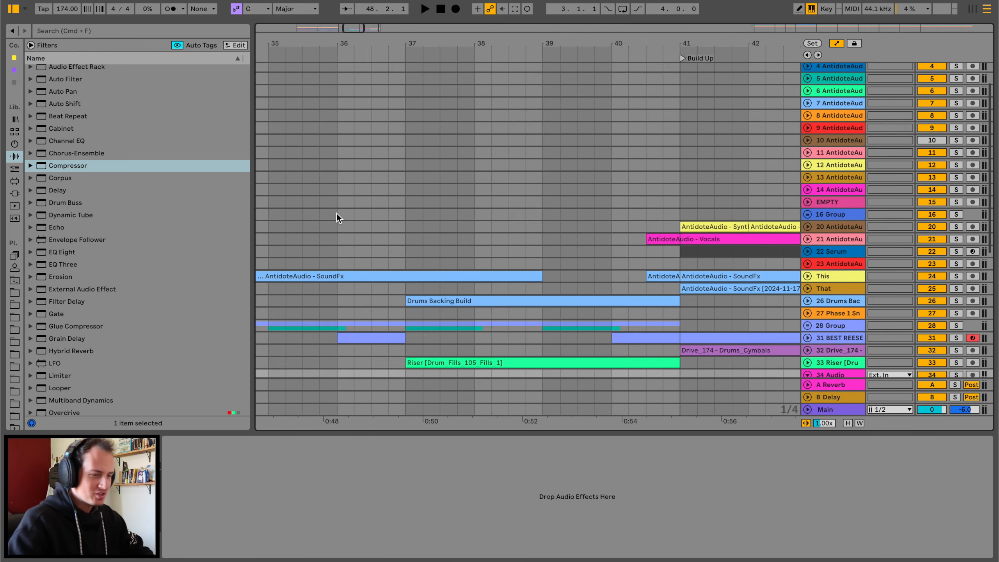
pyautogui.scroll(-4, 337, 210)
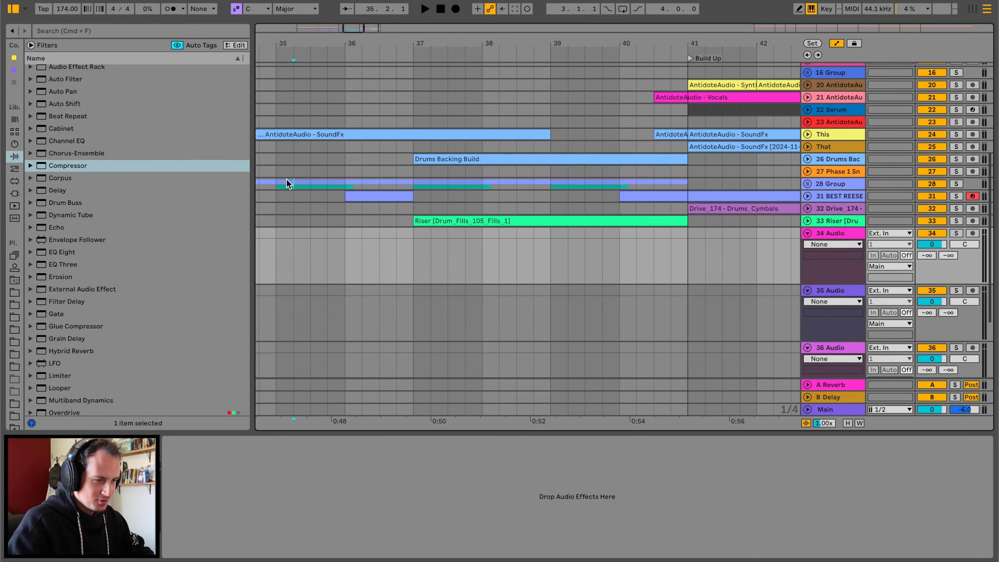
pyautogui.press('space')
pyautogui.hscroll(-4, 291, 180)
pyautogui.click(273, 184)
pyautogui.press('space')
pyautogui.press('space')
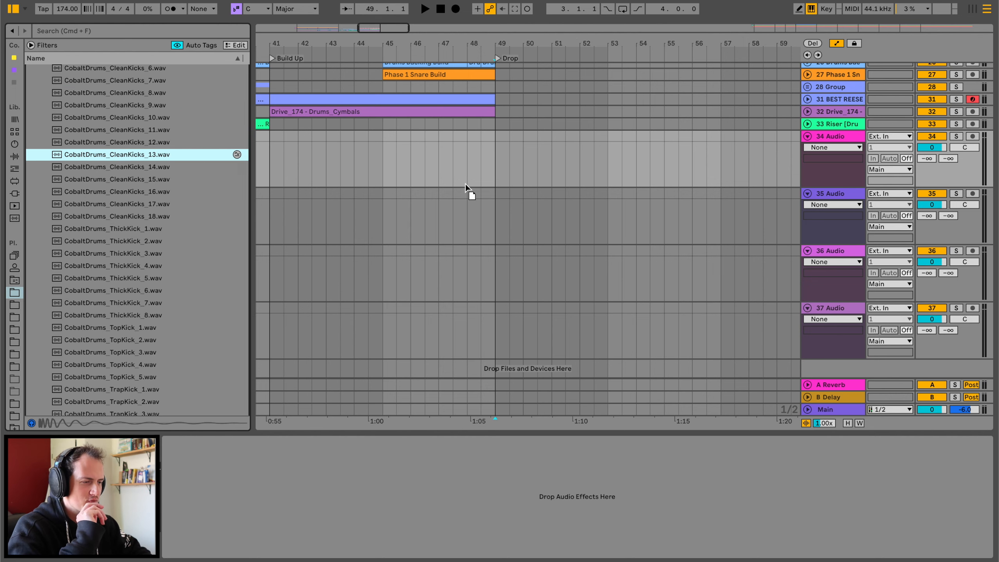
# Build a drum pattern from the Drop marker with CobaltDrums_CleanKicks_13.wav on track 34 and CobaltDrums_HeavySnare_5.wav on track 35
pyautogui.moveTo(465, 184); pyautogui.dragTo(496, 138)
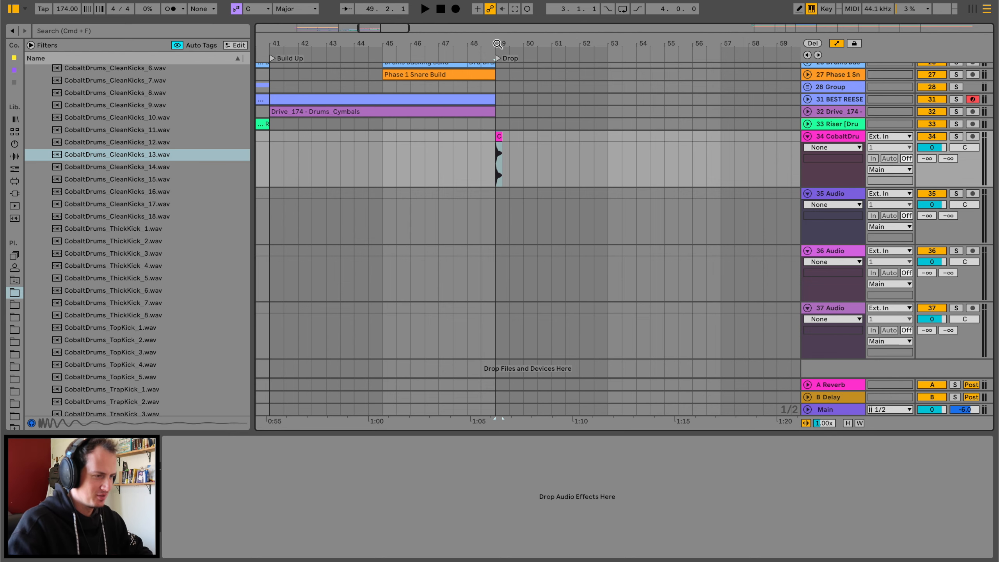
pyautogui.moveTo(498, 43); pyautogui.dragTo(498, 67)
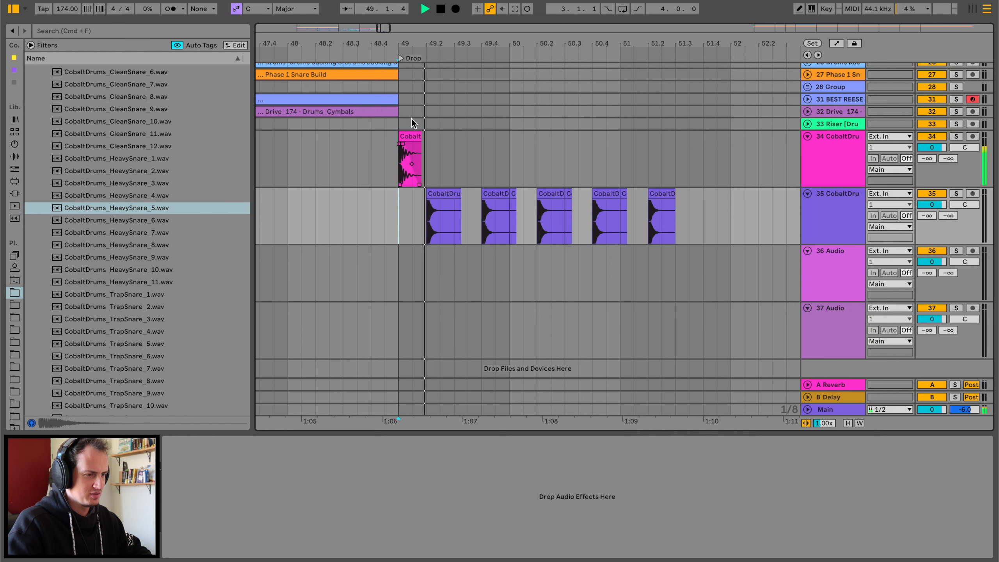
pyautogui.click(410, 134)
pyautogui.click(619, 166)
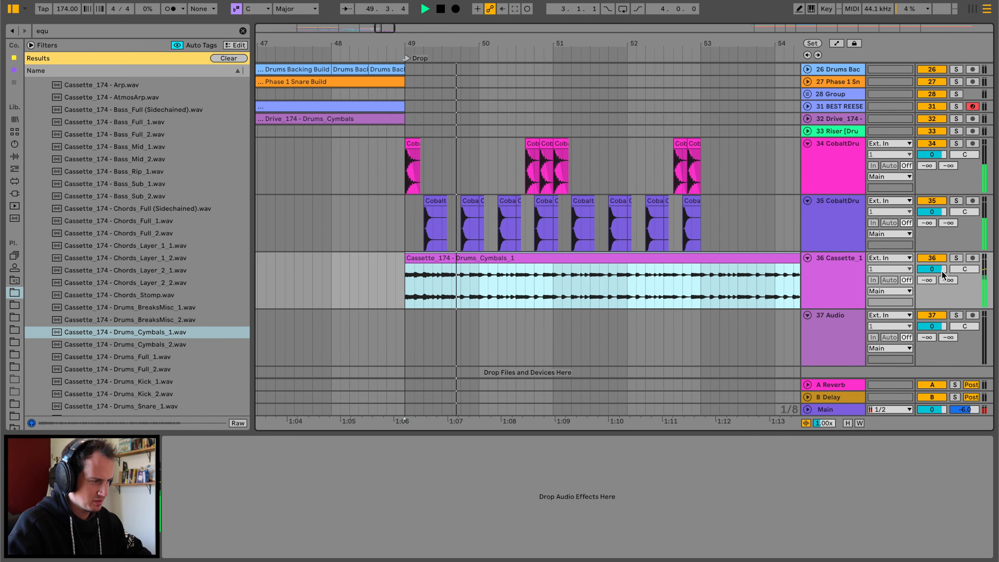
# Replace the cymbals on track 36 with Broken_174 - Drums_Cymbals_1.wav from the Equilibrium pack, starting at bar 49, and listen
pyautogui.press('space')
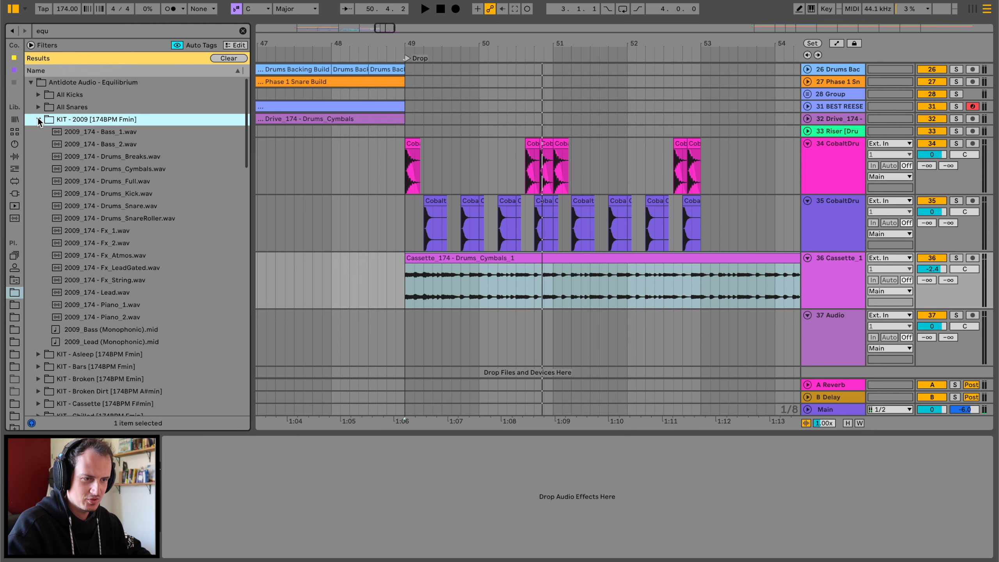
pyautogui.press('Left')
pyautogui.press('Down')
pyautogui.press('Right')
pyautogui.press('Down')
pyautogui.press('Down')
pyautogui.click(405, 264)
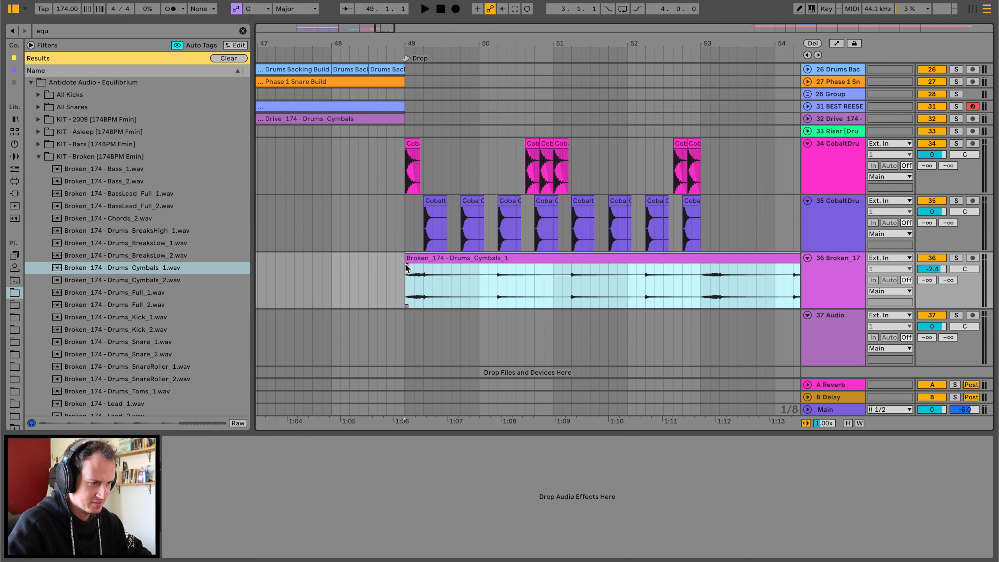
pyautogui.press('space')
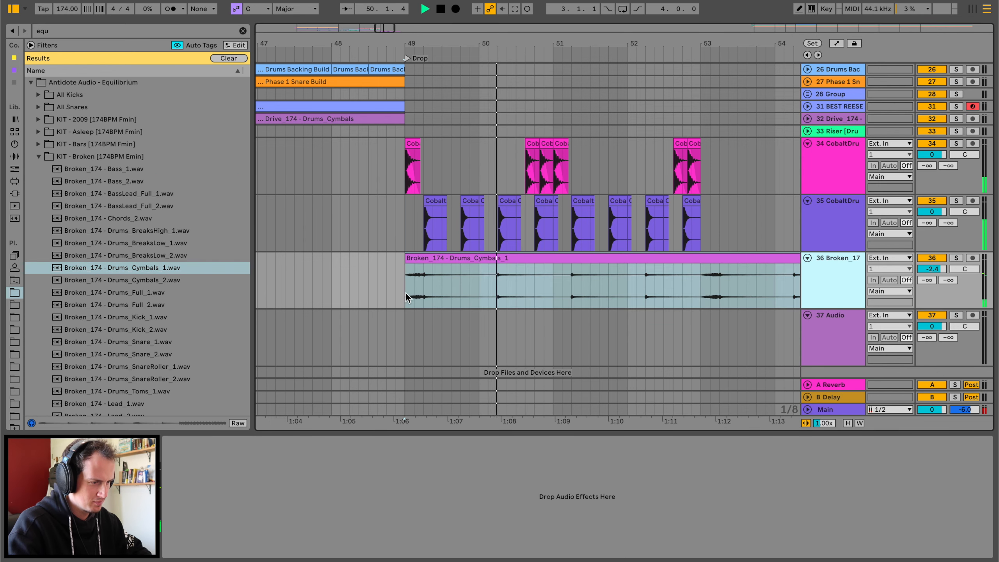
pyautogui.press('space')
# Duplicate the one-beat cymbal slice at 49.2 on track 36 seven times in a row and play from the drop
pyautogui.moveTo(423, 272); pyautogui.dragTo(441, 272)
pyautogui.hotkey('ctrl', 'd')
pyautogui.hotkey('ctrl', 'd')
pyautogui.hotkey('ctrl', 'd')
pyautogui.hotkey('ctrl', 'd')
pyautogui.hotkey('ctrl', 'd')
pyautogui.hotkey('ctrl', 'd')
pyautogui.hotkey('ctrl', 'd')
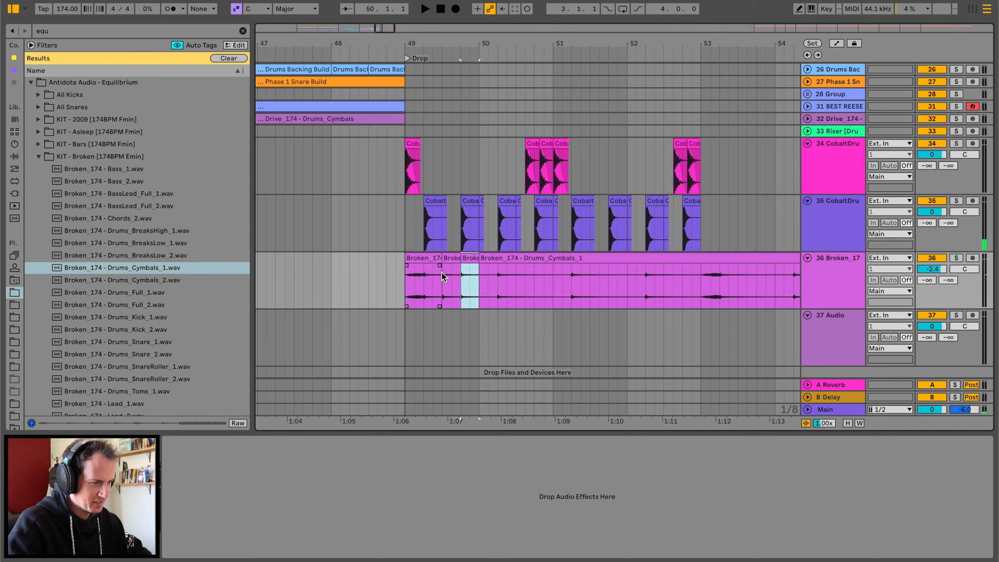
pyautogui.click(407, 259)
pyautogui.press('space')
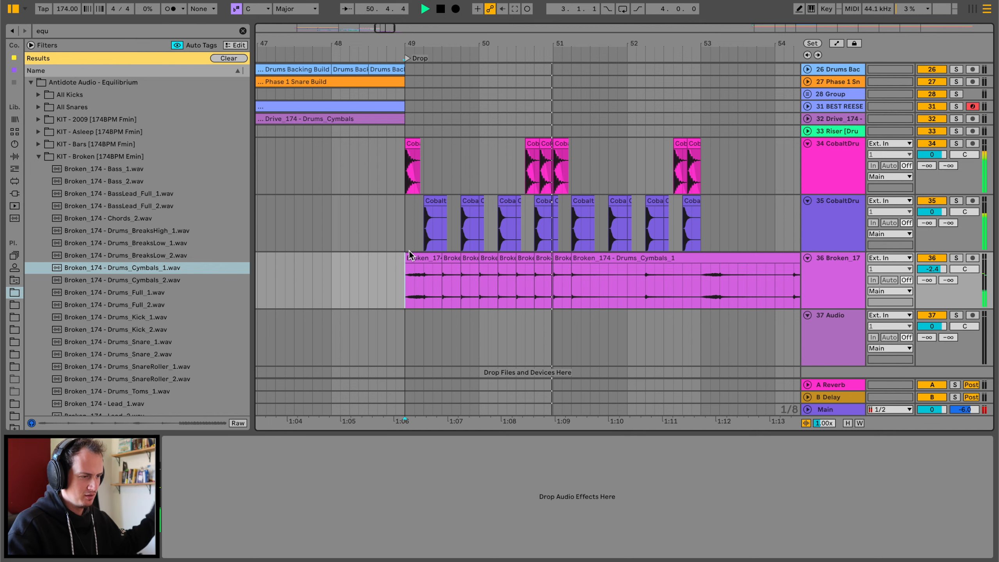
# Continue duplicating the last one-beat cymbal slice on track 36 up to the start of bar 53
pyautogui.click(564, 259)
pyautogui.hotkey('ctrl', 'd')
pyautogui.hotkey('ctrl', 'd')
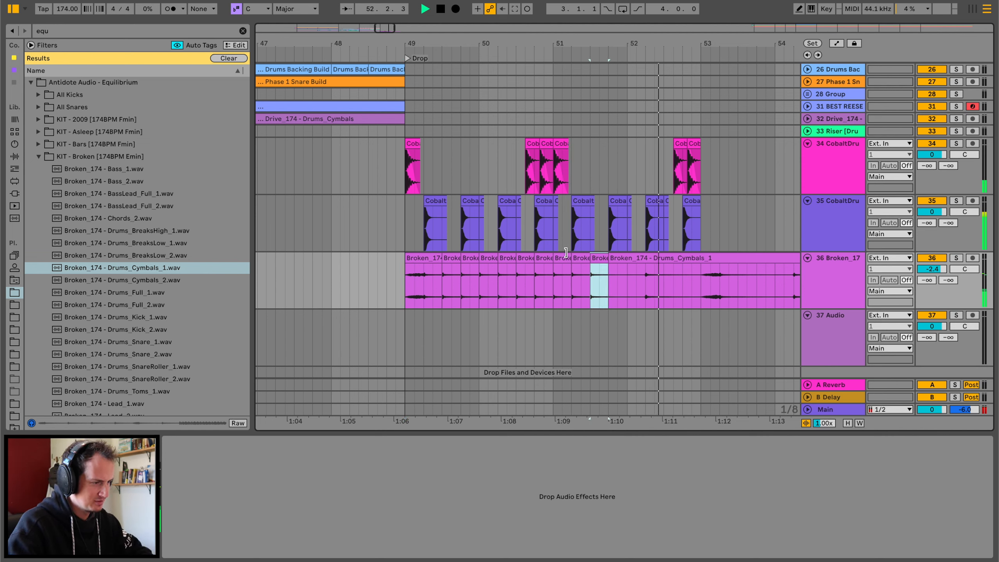
pyautogui.hotkey('ctrl', 'd')
pyautogui.hotkey('ctrl', 'd')
pyautogui.hotkey('ctrl', 'd')
pyautogui.hotkey('ctrl', 'd')
pyautogui.hotkey('ctrl', 'd')
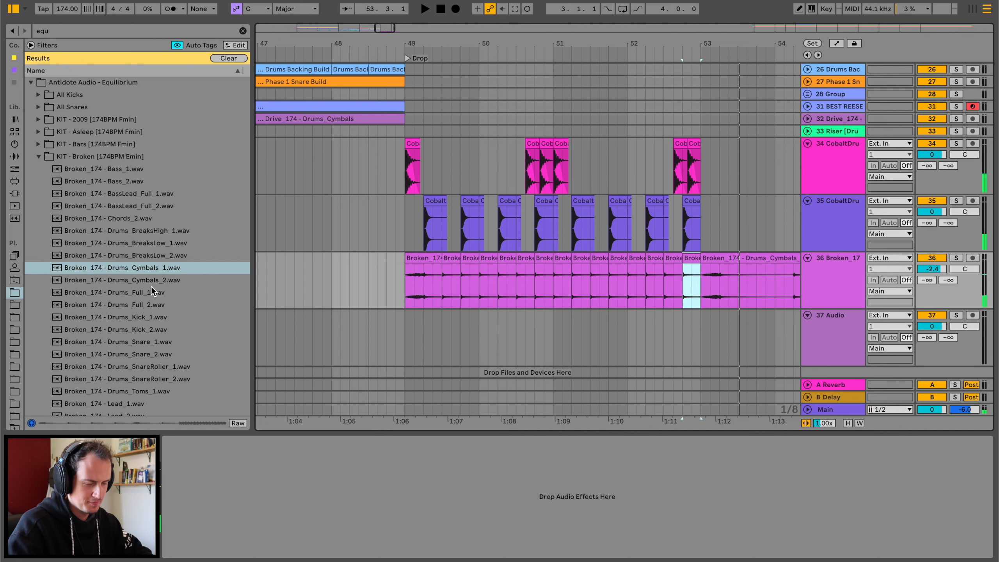
# Place Broken_174 - Drums_Cymbals_2.wav on track 37 at bar 49, set its volume to -8.1 dB and listen
pyautogui.click(155, 281)
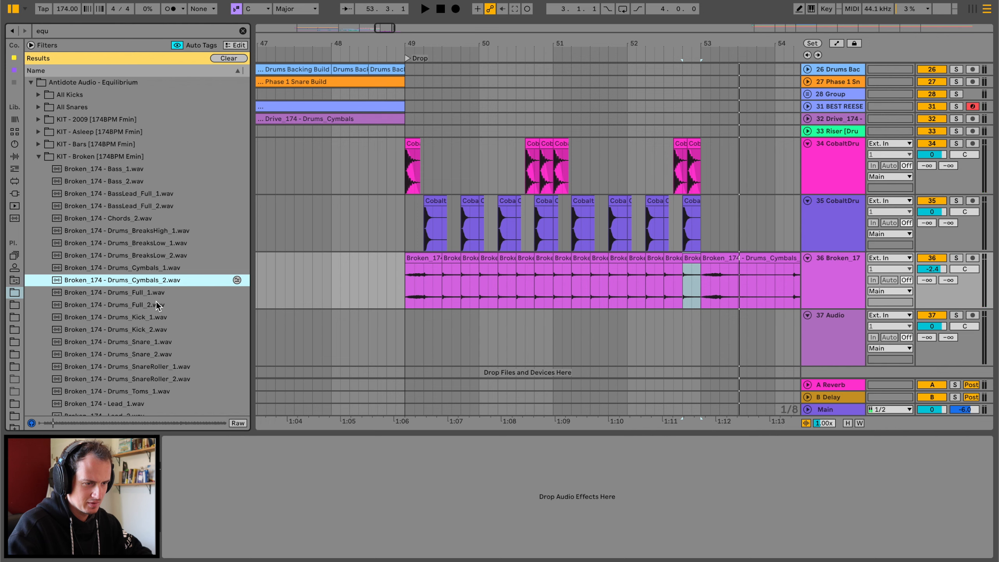
pyautogui.moveTo(156, 280); pyautogui.dragTo(407, 329)
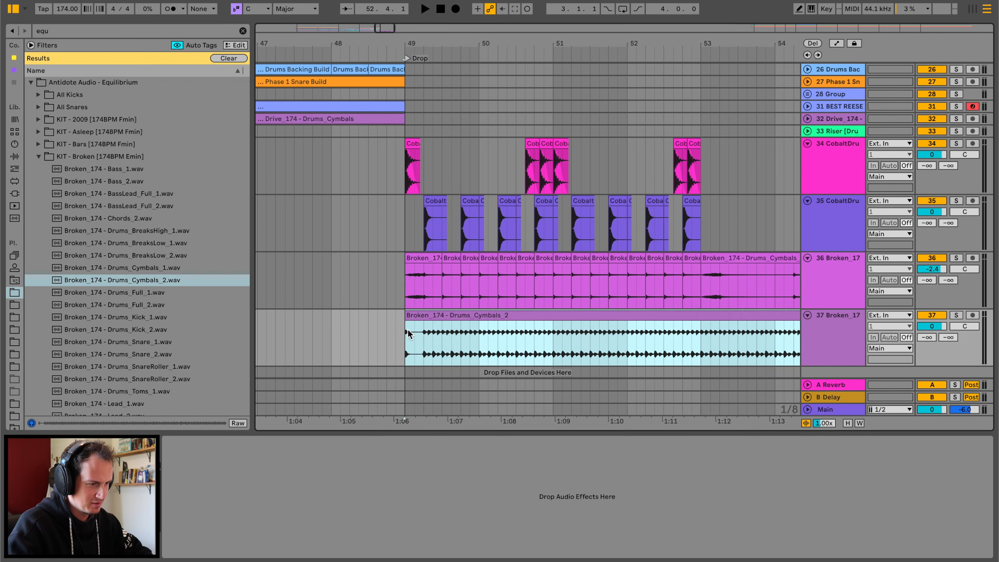
pyautogui.scroll(-1, 408, 332)
pyautogui.press('space')
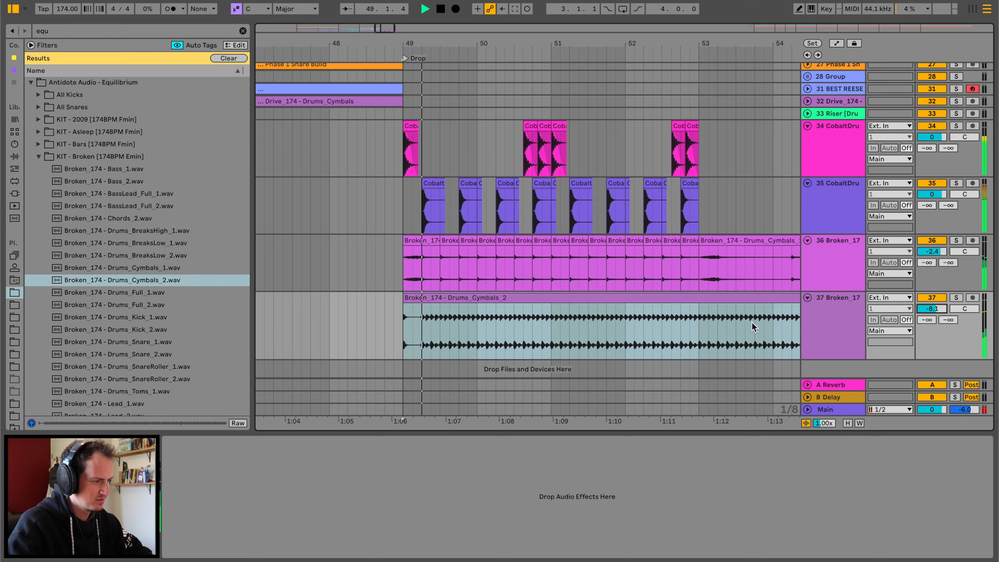
pyautogui.scroll(-1, 752, 322)
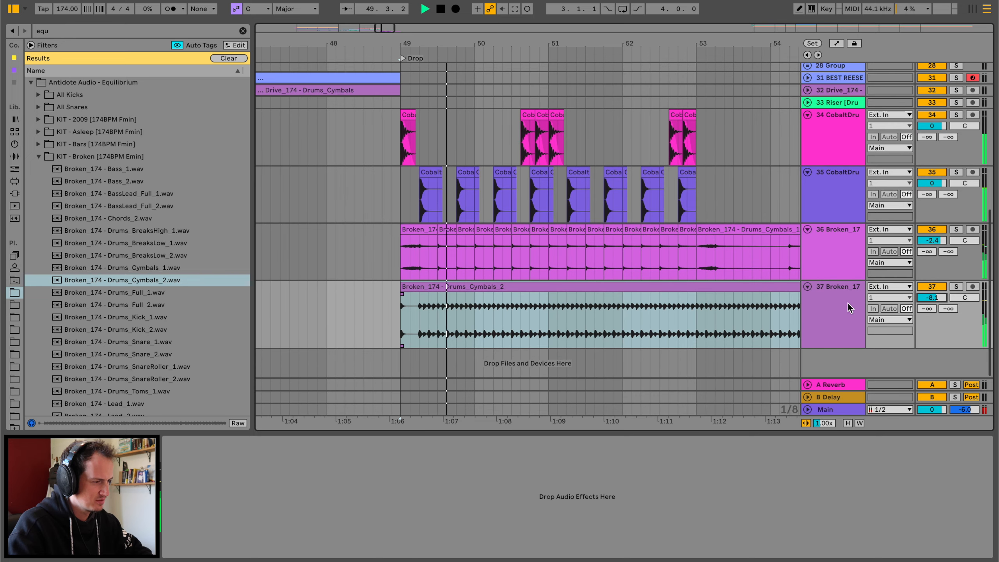
# Insert an audio track below track 37 and arrange slices of Broken_174 - Drums_BreaksLow_1.wav on it from bar 49
pyautogui.click(848, 303)
pyautogui.press('super+t')
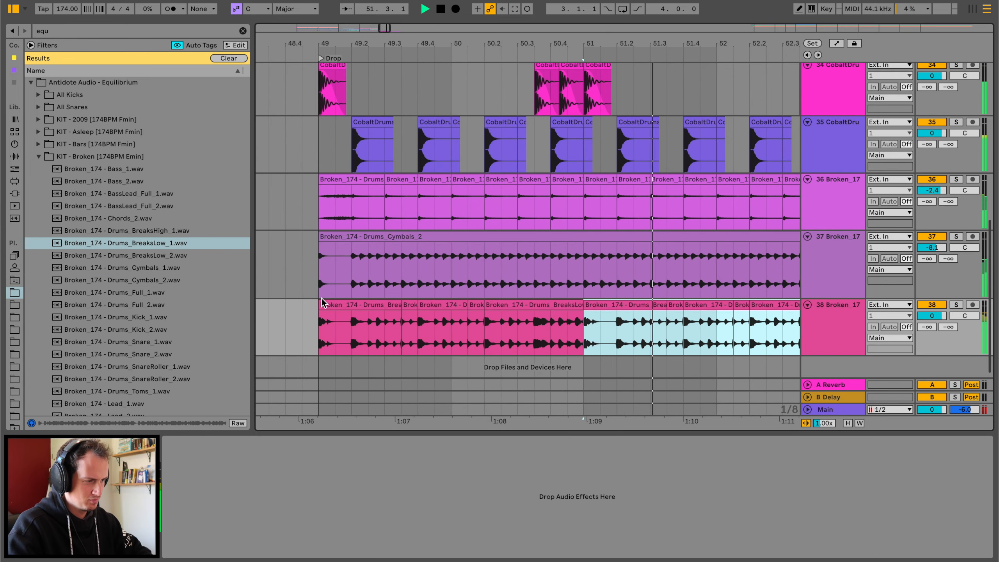
# Transpose all the BreaksLow_1 clips on track 38 to -3 semitones and play them from the drop
pyautogui.keyDown('shift'); pyautogui.click(339, 305); pyautogui.keyUp('shift')
pyautogui.doubleClick(341, 306)
pyautogui.keyDown('shift'); pyautogui.click(772, 303); pyautogui.keyUp('shift')
pyautogui.press('space')
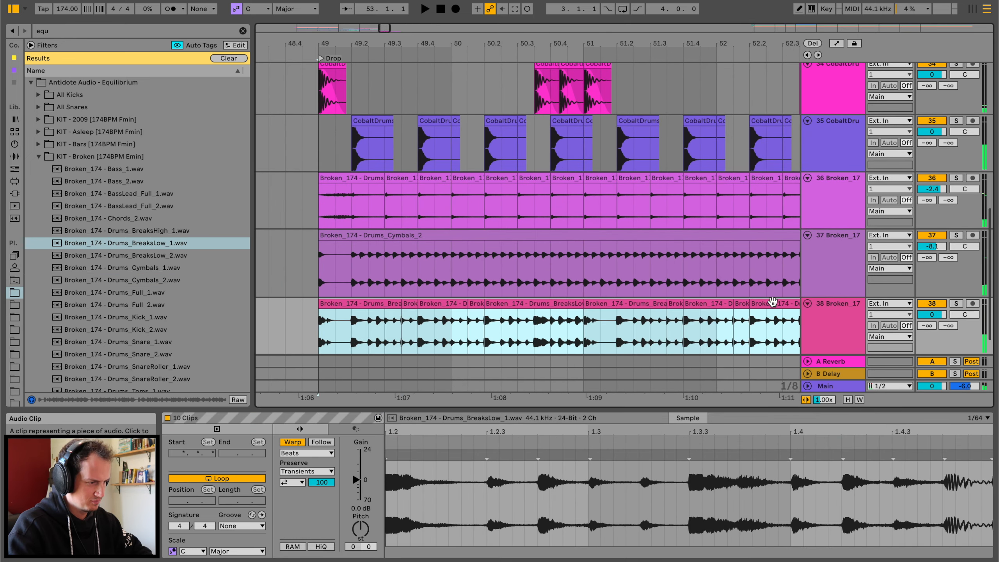
pyautogui.press('space')
pyautogui.click(361, 528)
pyautogui.press('Down')
pyautogui.press('space')
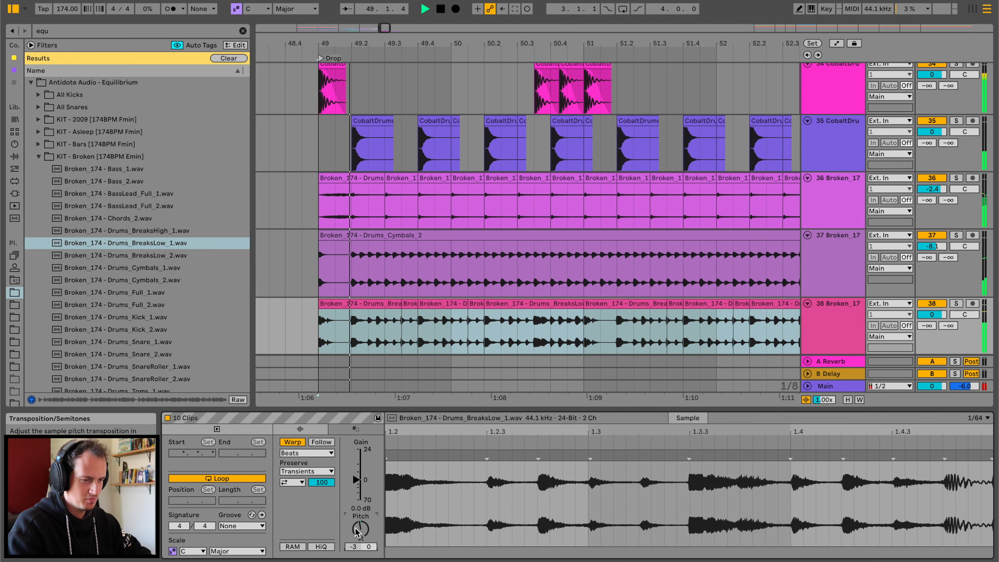
# Transpose the BreaksLow_1 clips on track 38 to +1 semitone and set the track's volume to -4.7 dB
pyautogui.press('Down')
pyautogui.press('Down')
pyautogui.press('space')
pyautogui.press('space')
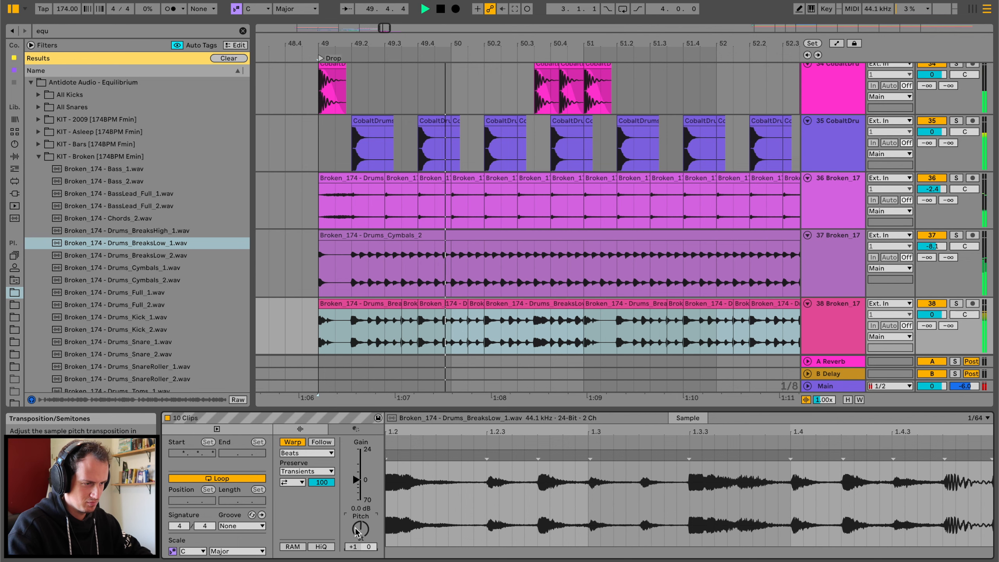
pyautogui.moveTo(933, 315); pyautogui.dragTo(932, 321)
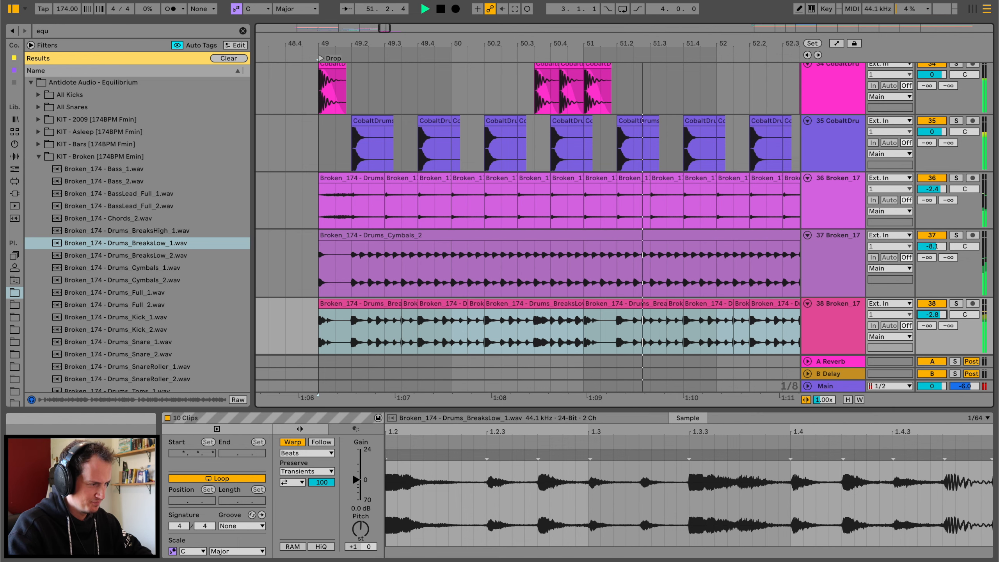
# Group the drop's five drum tracks, 34 to 38
pyautogui.moveTo(599, 44); pyautogui.dragTo(588, 19)
pyautogui.scroll(-1, 573, 190)
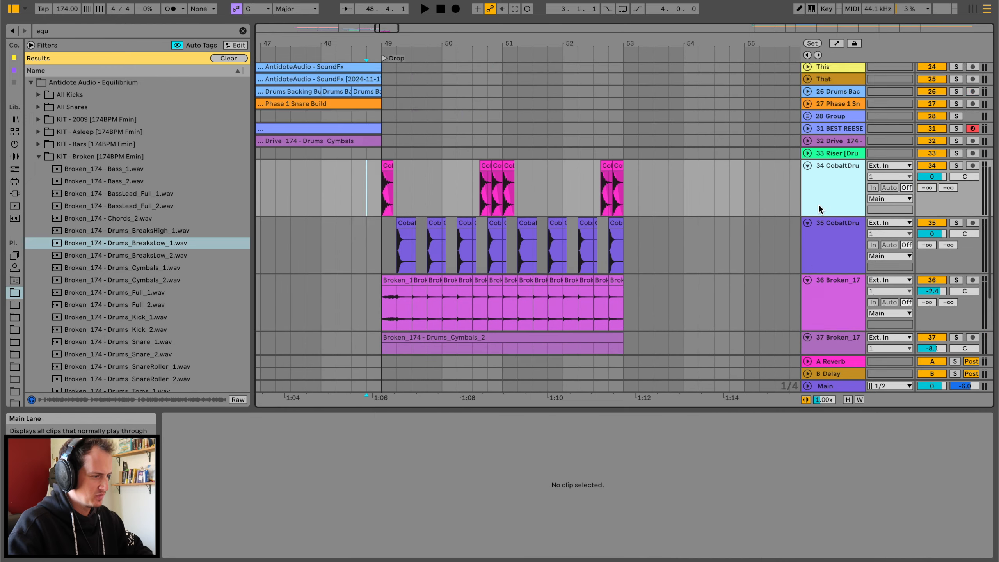
pyautogui.scroll(-3, 819, 208)
pyautogui.keyDown('shift'); pyautogui.click(825, 272); pyautogui.keyUp('shift')
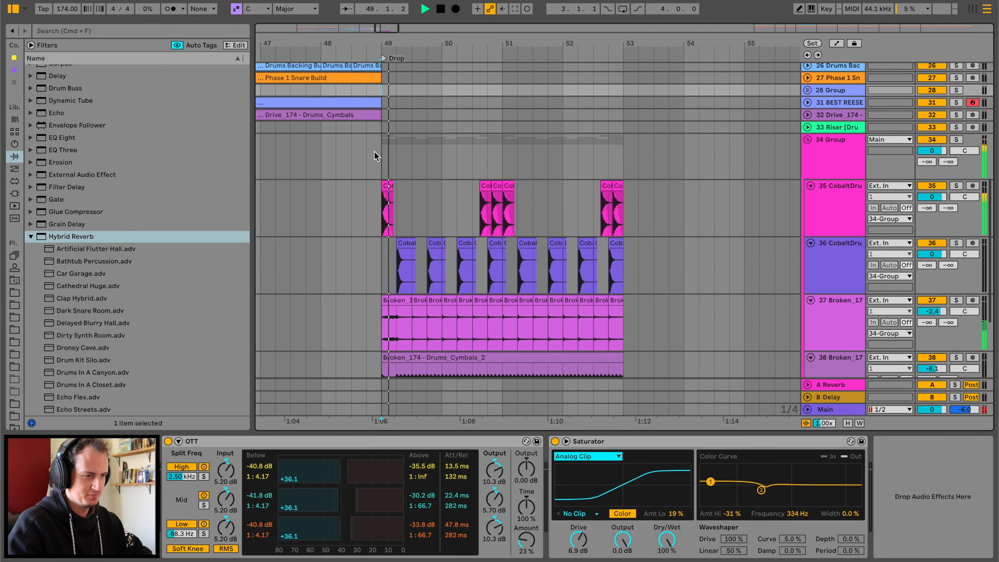
# Process the drum group with Hybrid Reverb set to 137 ms decay and 16% dry/wet, and listen from just before the drop
pyautogui.moveTo(546, 542); pyautogui.dragTo(546, 560)
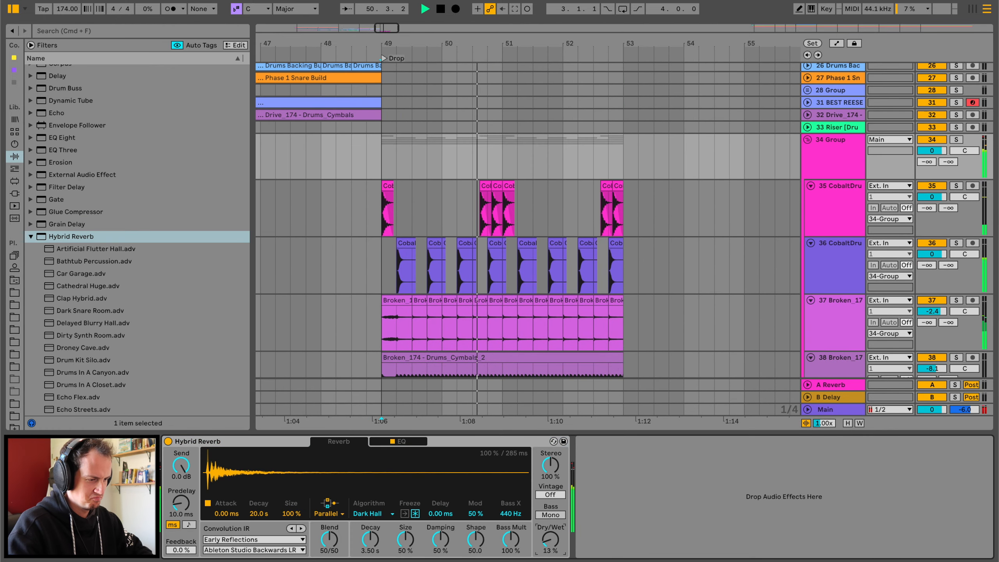
pyautogui.moveTo(370, 541); pyautogui.dragTo(370, 560)
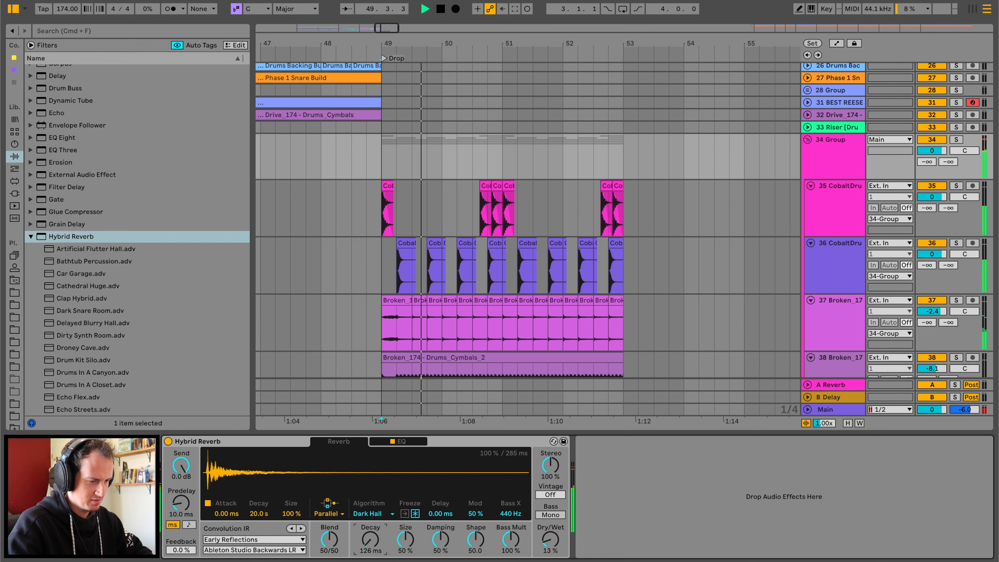
pyautogui.moveTo(370, 541); pyautogui.dragTo(370, 539)
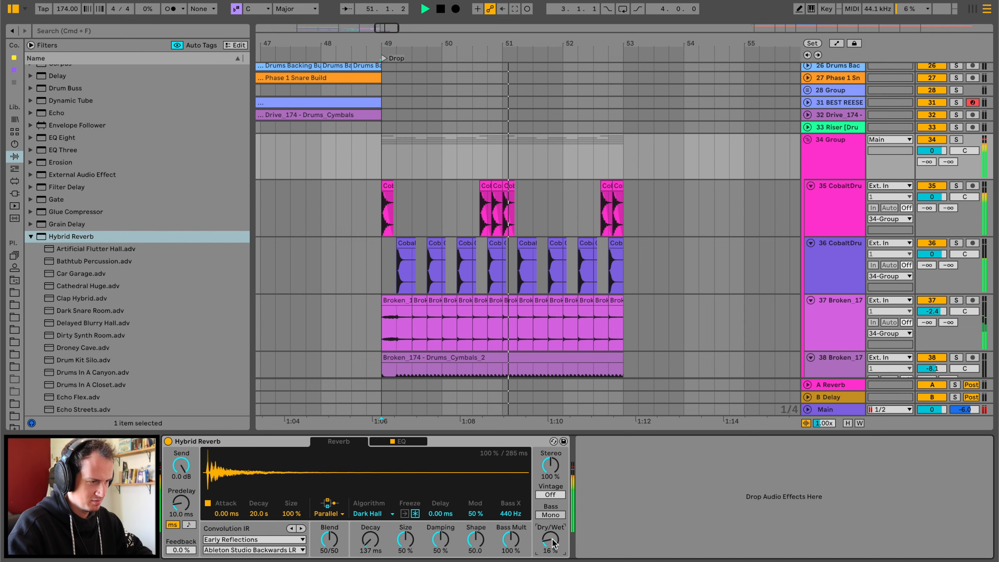
pyautogui.click(353, 162)
pyautogui.scroll(-3, 368, 163)
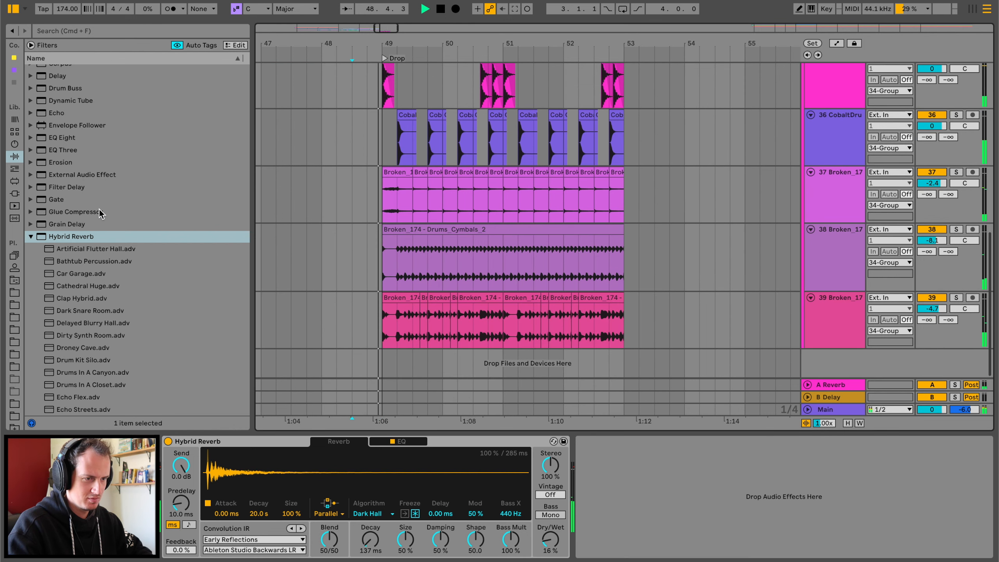
# Add EQ Eight to the breaks on track 39 with the lows cut and band 3 at 880 Hz, -4.59 dB
pyautogui.scroll(3, 101, 213)
pyautogui.moveTo(73, 201); pyautogui.dragTo(314, 321)
pyautogui.click(340, 490)
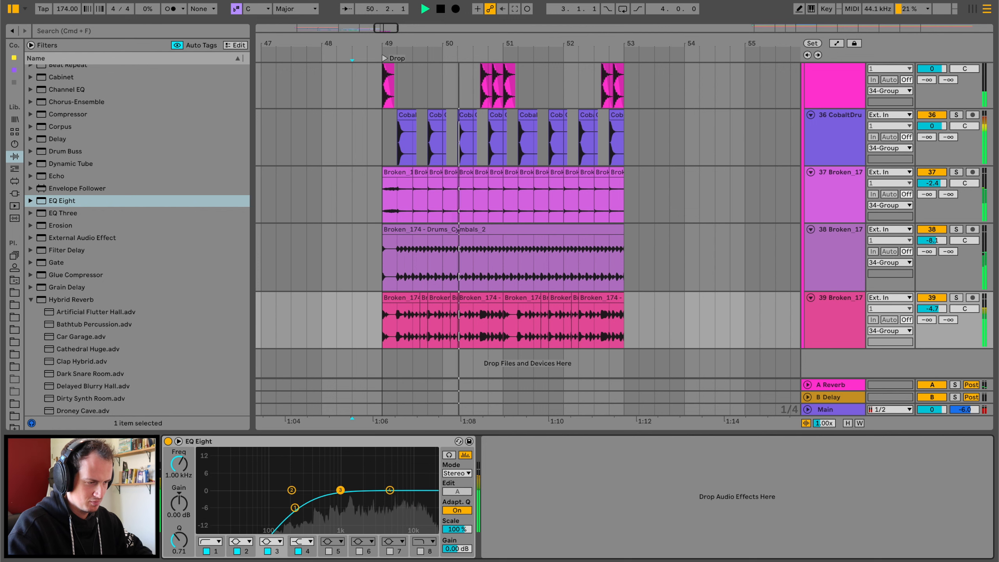
pyautogui.moveTo(340, 490); pyautogui.dragTo(336, 502)
# Set the drum group's volume to -5.5 dB and play the transition into the drop
pyautogui.scroll(3, 633, 287)
pyautogui.click(932, 75)
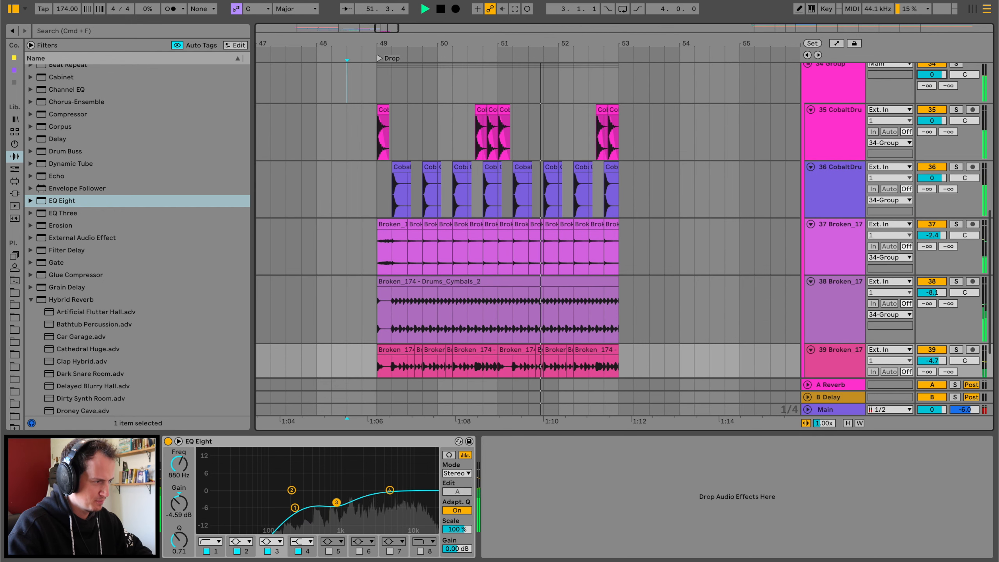
pyautogui.moveTo(931, 75); pyautogui.dragTo(932, 86)
pyautogui.click(357, 82)
pyautogui.press('space')
pyautogui.press('space')
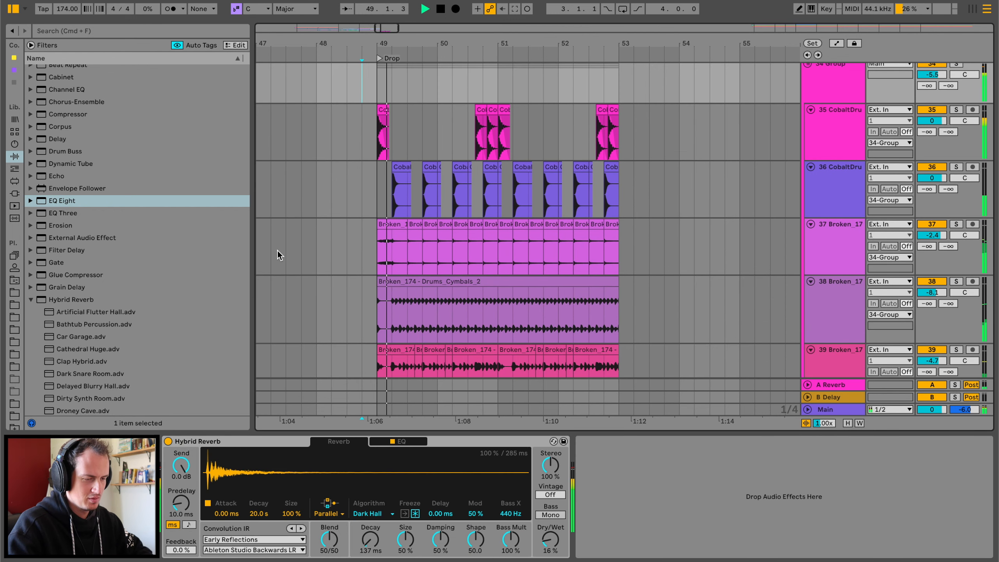
# Transpose all the snare clips on track 36 from bar 49 to bar 53 to +4 semitones and play them
pyautogui.scroll(-20, 89, 350)
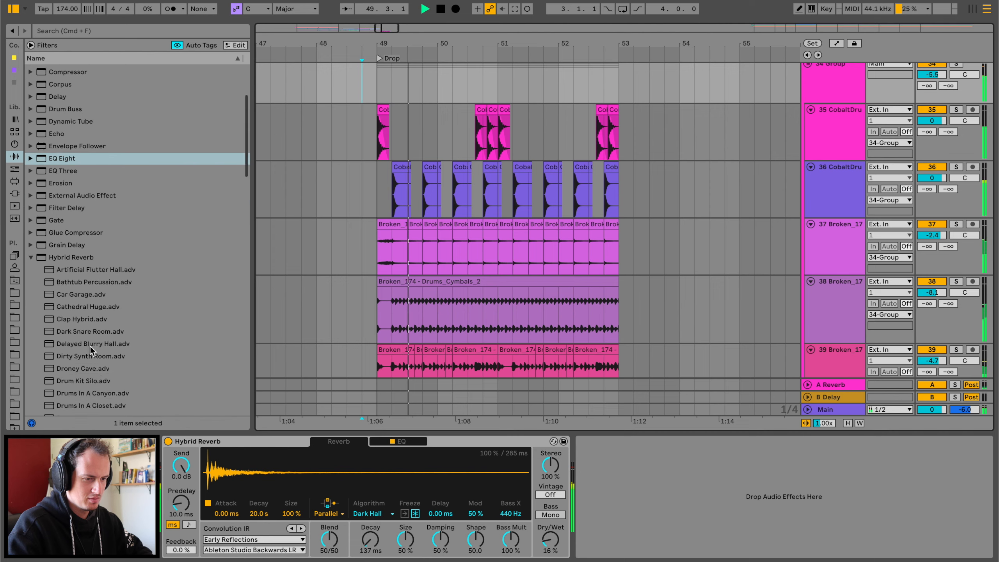
pyautogui.doubleClick(401, 167)
pyautogui.moveTo(378, 245); pyautogui.dragTo(625, 242)
pyautogui.press('space')
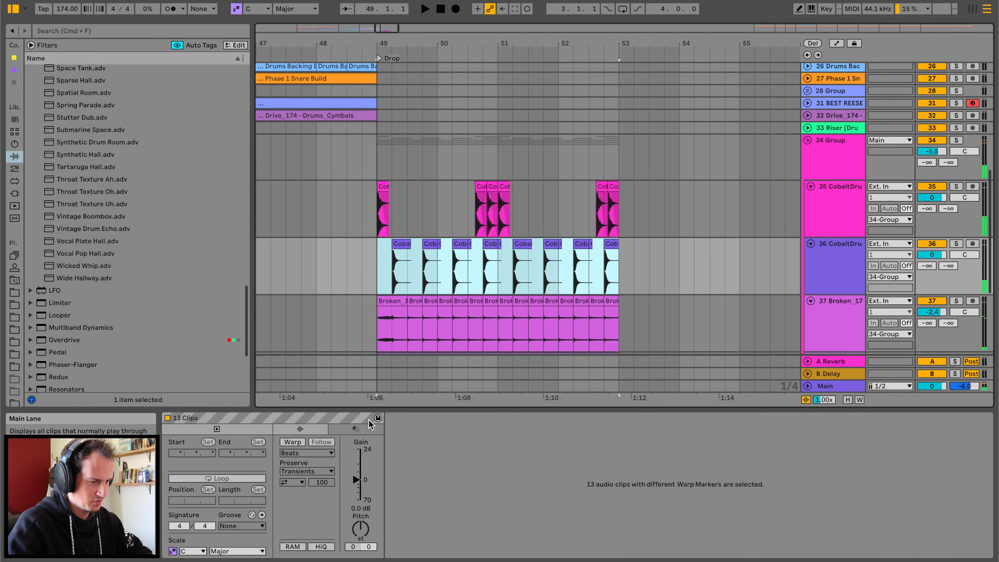
pyautogui.moveTo(364, 533); pyautogui.dragTo(364, 526)
pyautogui.press('space')
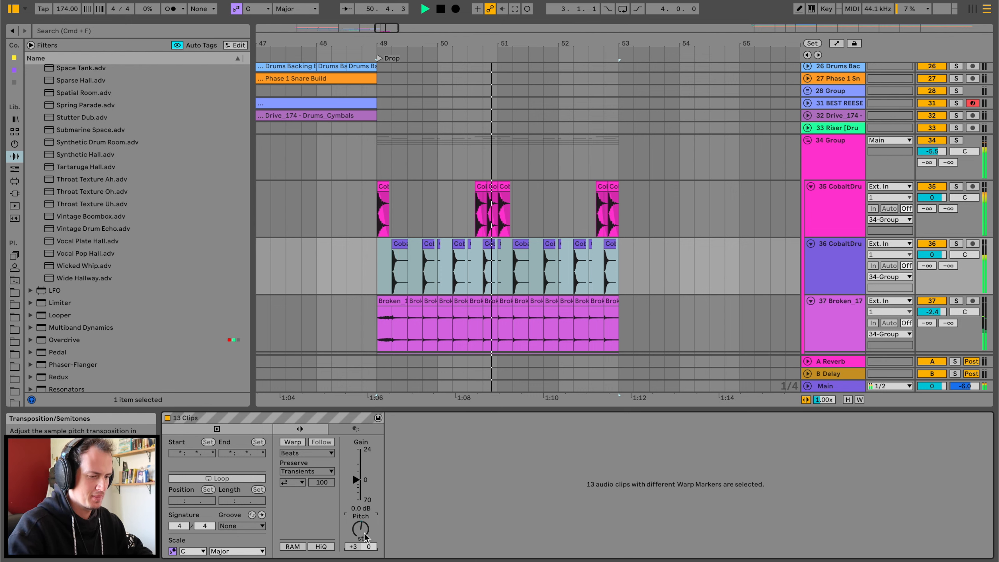
# Add the Empty Walls reverb preset to snare track 36 and set its dry/wet to 17%
pyautogui.scroll(9, 212, 323)
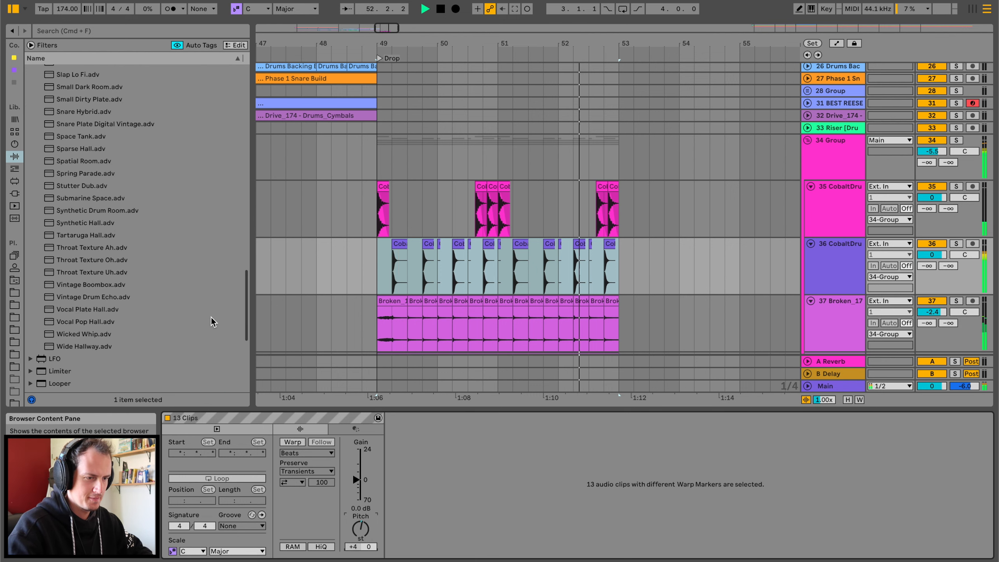
pyautogui.scroll(6, 113, 224)
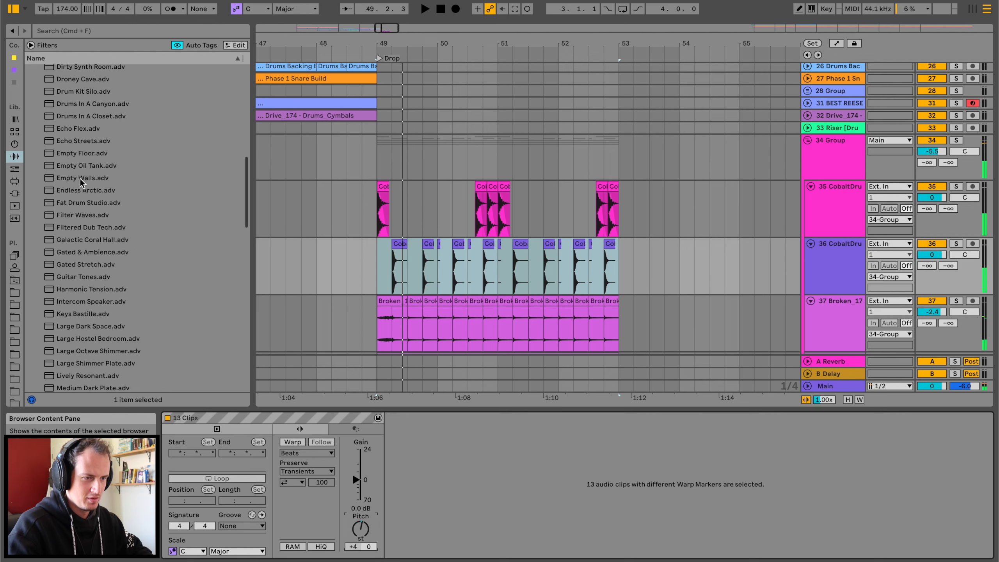
pyautogui.moveTo(81, 182); pyautogui.dragTo(380, 255)
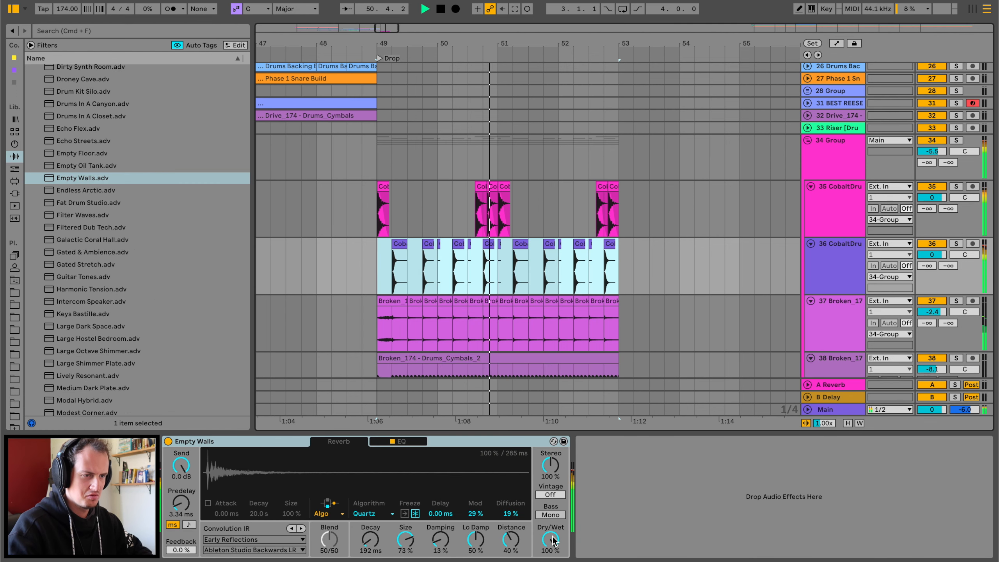
pyautogui.moveTo(553, 540)
pyautogui.mouseDown()
pyautogui.moveTo(553, 558)
pyautogui.moveTo(551, 547)
pyautogui.mouseUp()
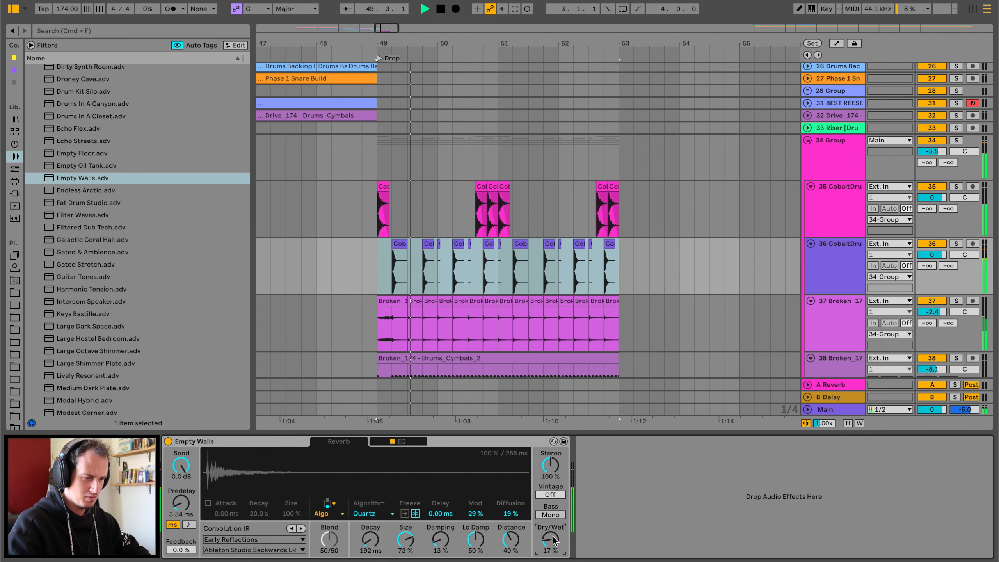
pyautogui.click(346, 258)
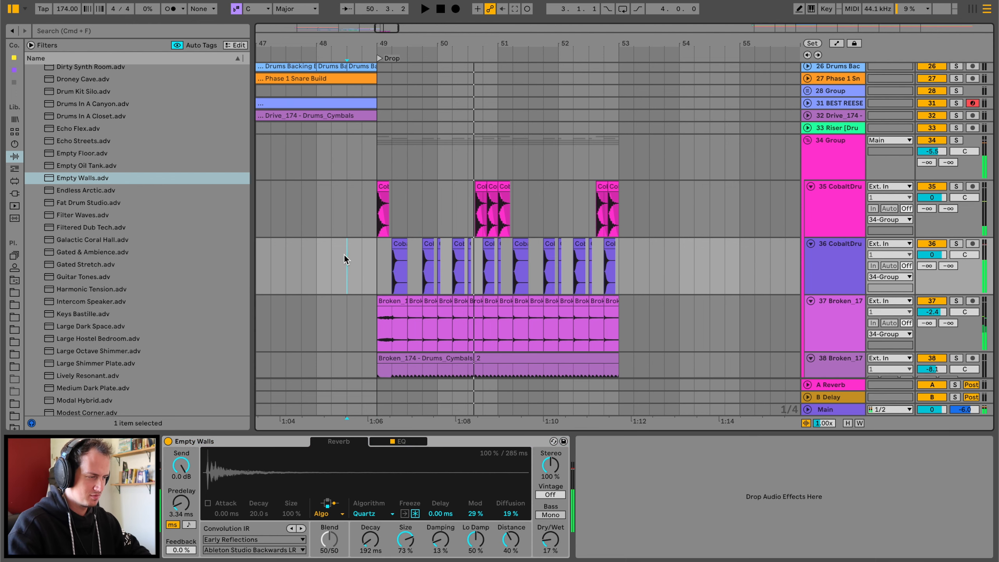
# Add Roar after the Hybrid Reverb on the drum group, set its Stage 1 amount to 12% and listen
pyautogui.click(812, 142)
pyautogui.scroll(15, 77, 234)
pyautogui.click(78, 29)
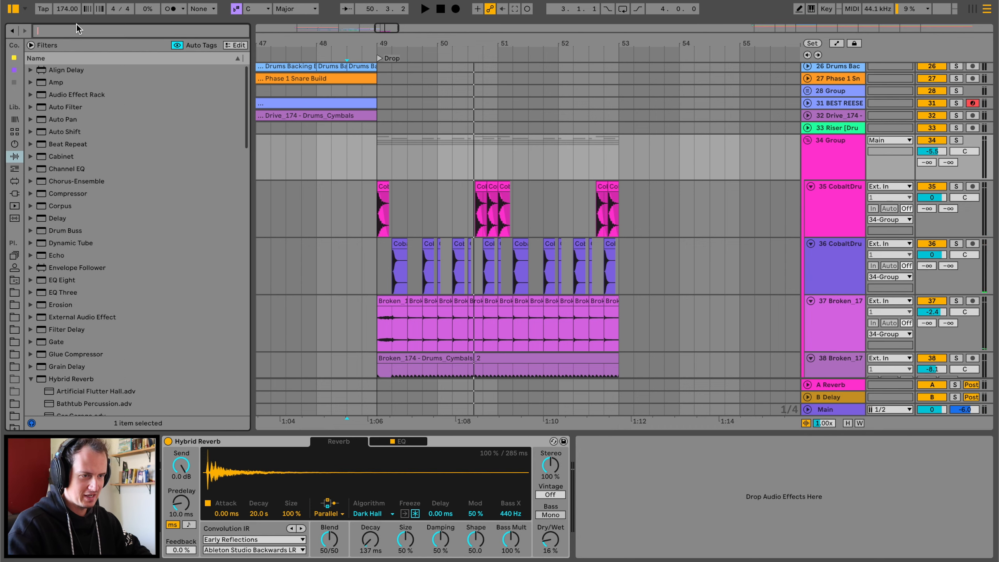
pyautogui.moveTo(69, 82); pyautogui.dragTo(497, 232)
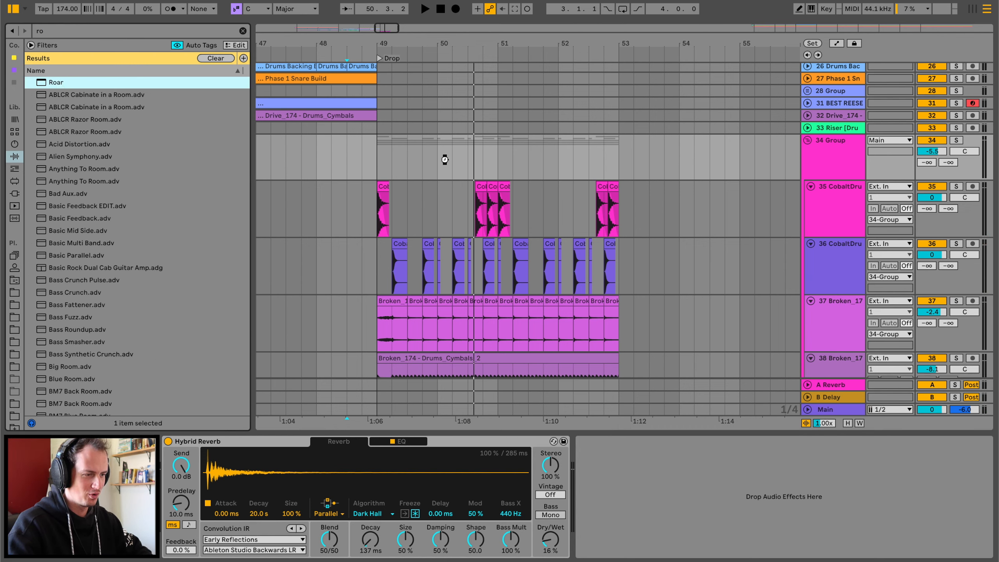
pyautogui.moveTo(444, 160); pyautogui.dragTo(698, 462)
pyautogui.press('space')
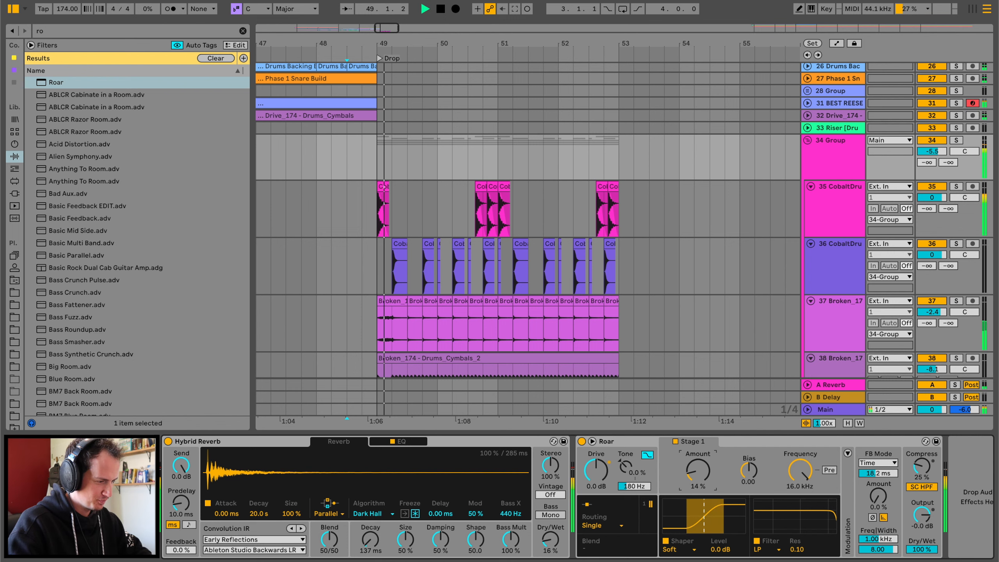
pyautogui.moveTo(697, 462); pyautogui.dragTo(698, 464)
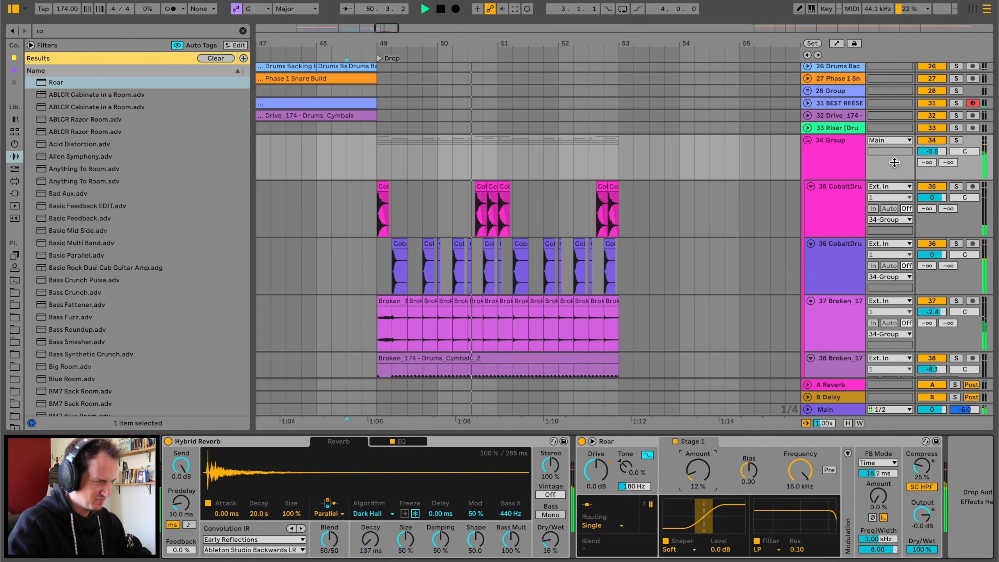
pyautogui.press('space')
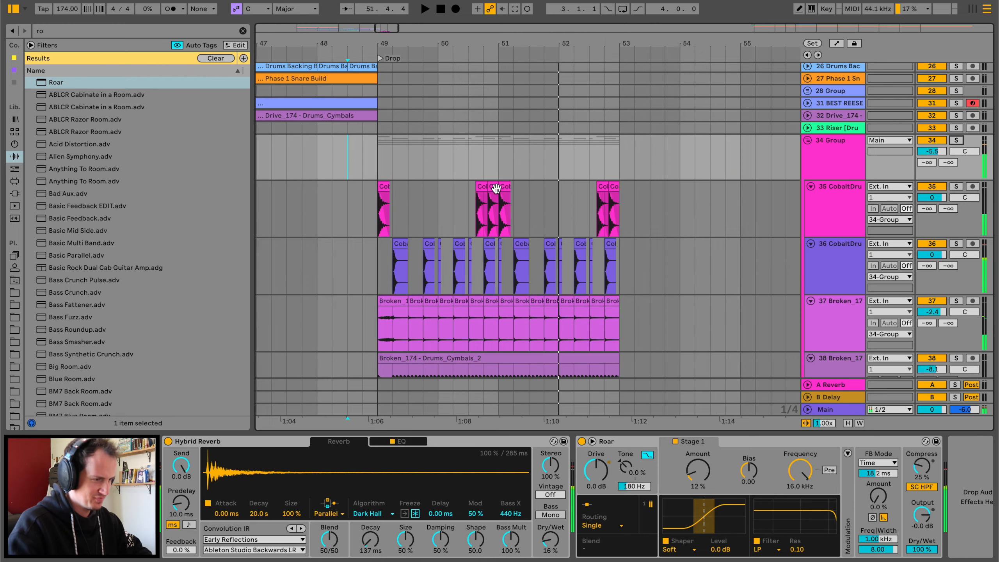
# Play the arrangement from bar 31 and fold the drum group on track 34
pyautogui.hscroll(-5, 495, 188)
pyautogui.scroll(1, 495, 188)
pyautogui.click(317, 192)
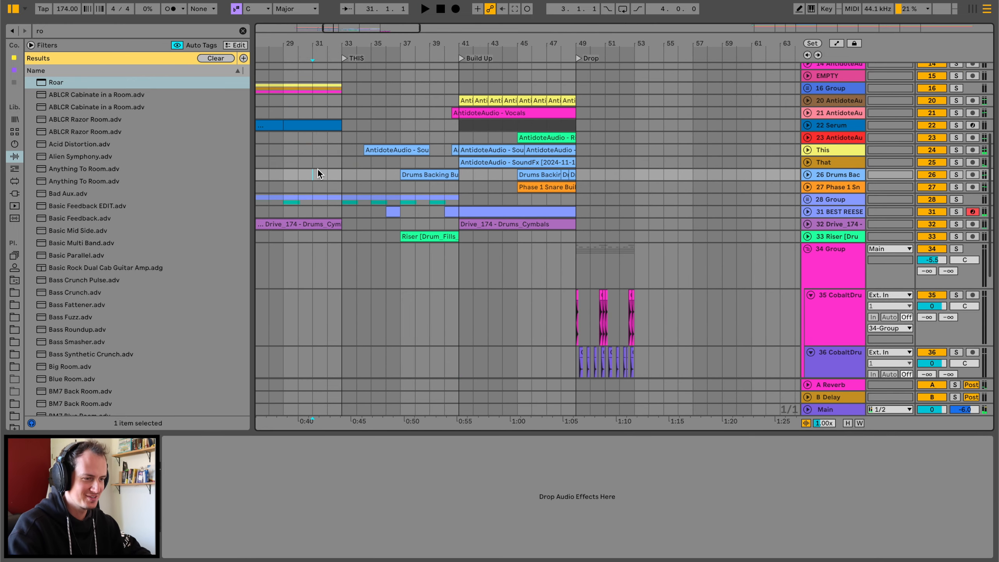
pyautogui.press('space')
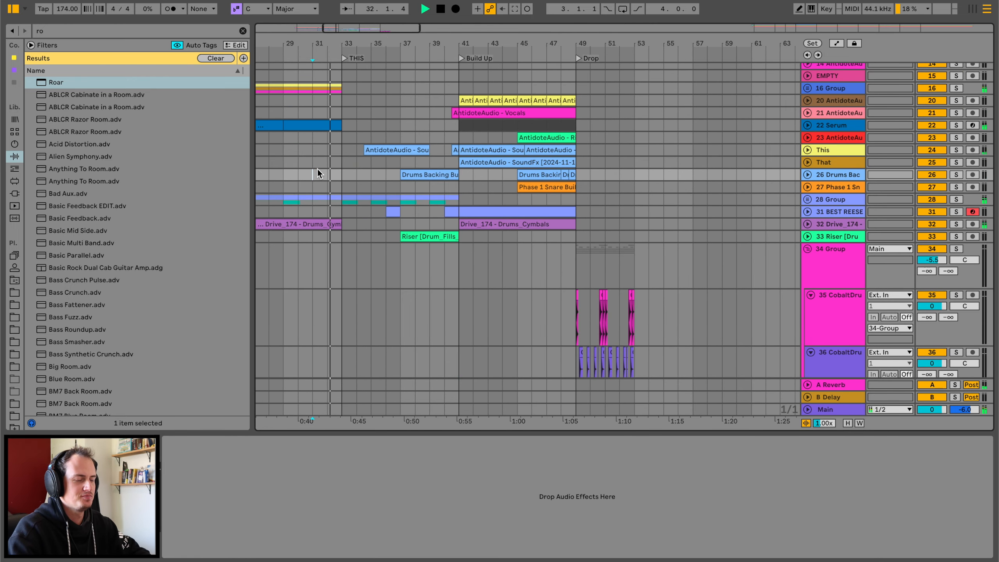
pyautogui.click(810, 248)
# Listen to the reference song's drop at bar 209 and unfold tracks 1 to 14 to inspect their waveforms
pyautogui.hscroll(15, 571, 244)
pyautogui.scroll(5, 571, 243)
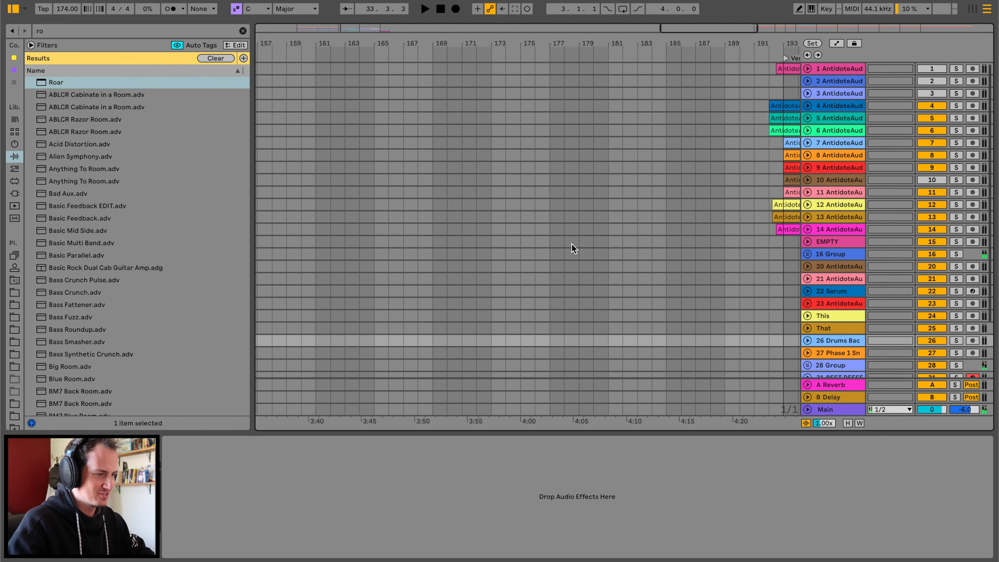
pyautogui.hscroll(15, 571, 243)
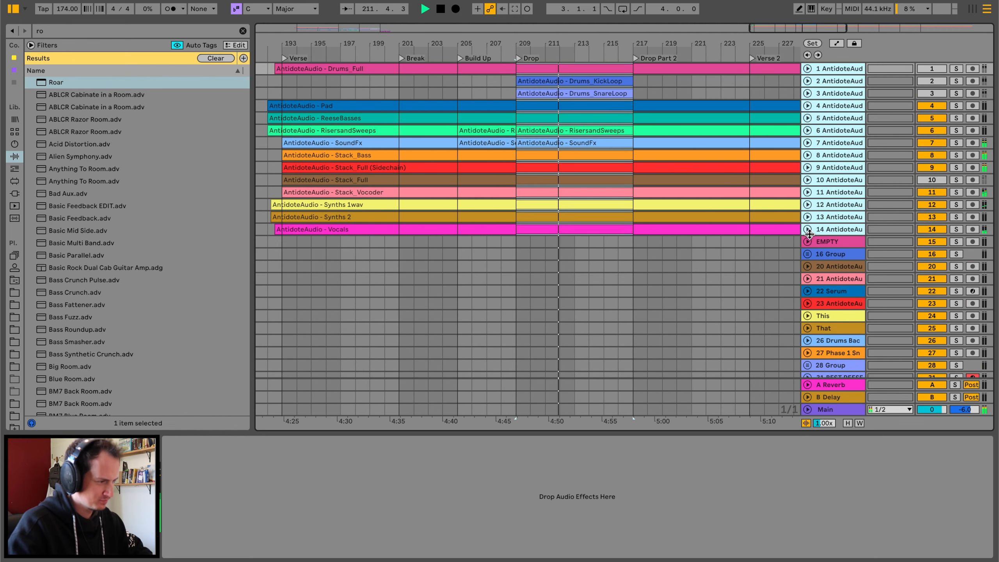
pyautogui.click(808, 229)
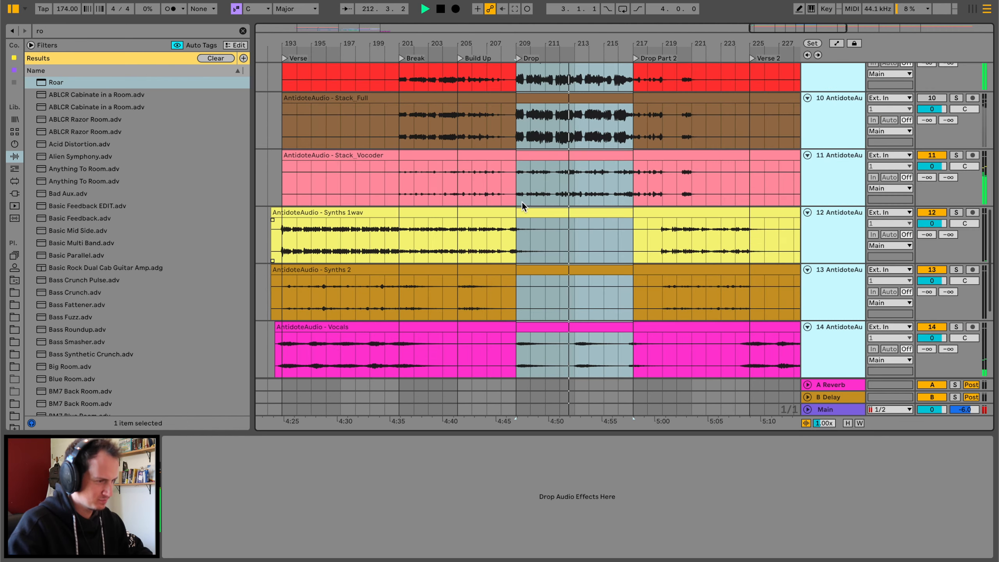
pyautogui.scroll(3, 521, 202)
pyautogui.press('space')
# Copy bars 209 to 217 of AntidoteAudio - Stack_Full to a new audio track below group 34 at bar 49 and play it
pyautogui.moveTo(512, 208); pyautogui.dragTo(628, 209)
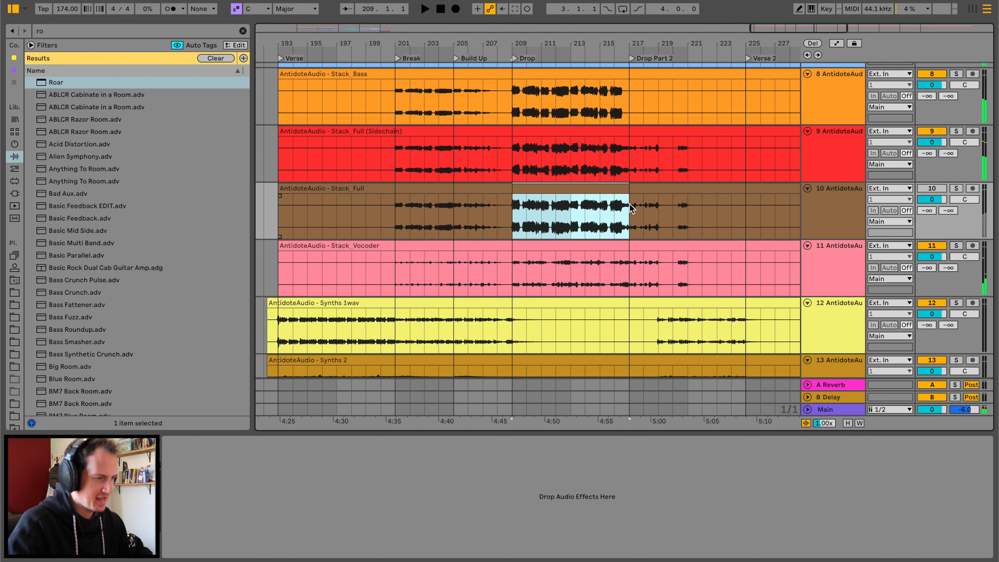
pyautogui.scroll(-5, 629, 204)
pyautogui.hscroll(-20, 629, 204)
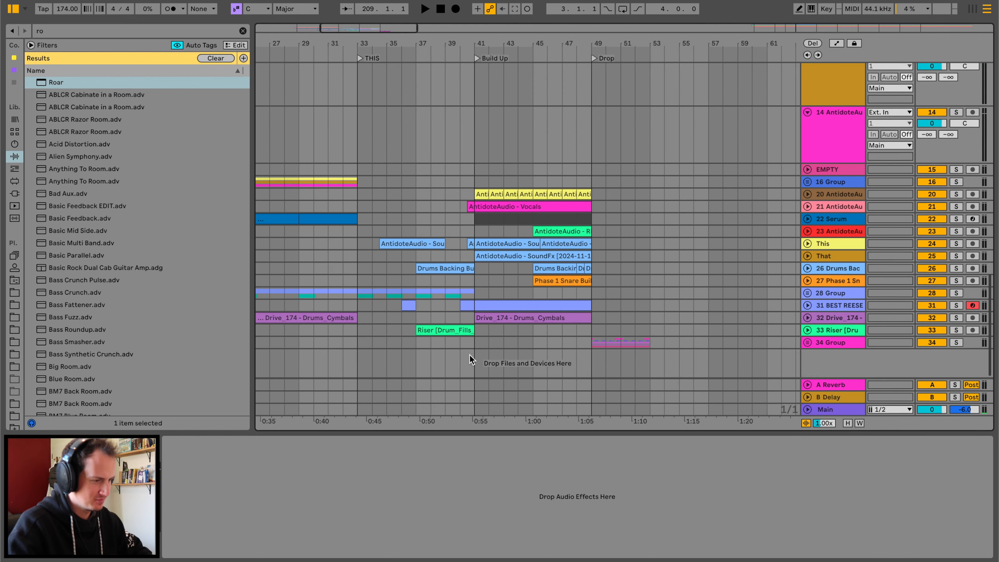
pyautogui.moveTo(591, 343); pyautogui.dragTo(477, 363)
pyautogui.press('Delete')
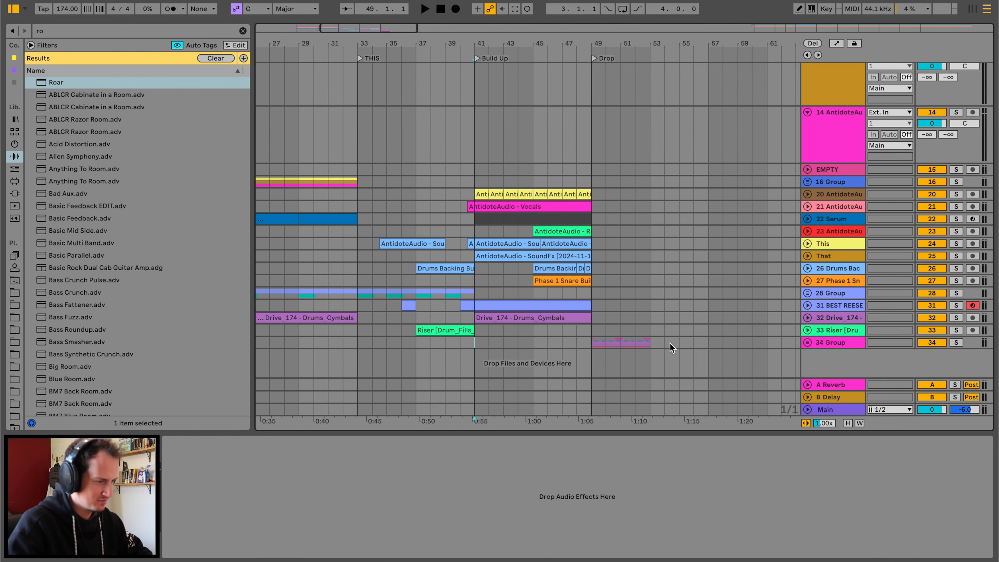
pyautogui.click(811, 345)
pyautogui.press('super+t')
pyautogui.click(590, 359)
pyautogui.press('super+v')
pyautogui.press('space')
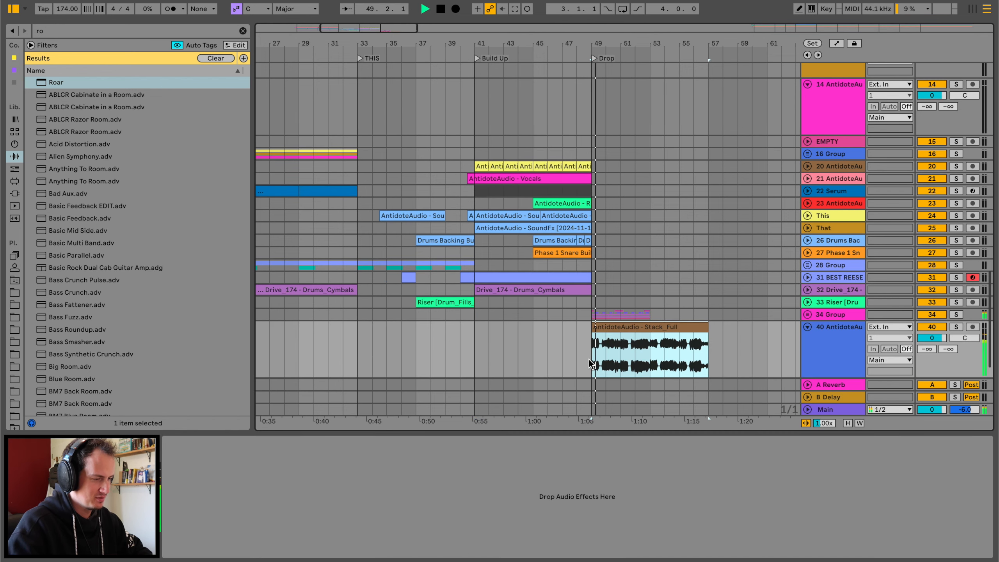
# Fold track 31 and play the 28 Group part from bar 25
pyautogui.hscroll(4, 589, 362)
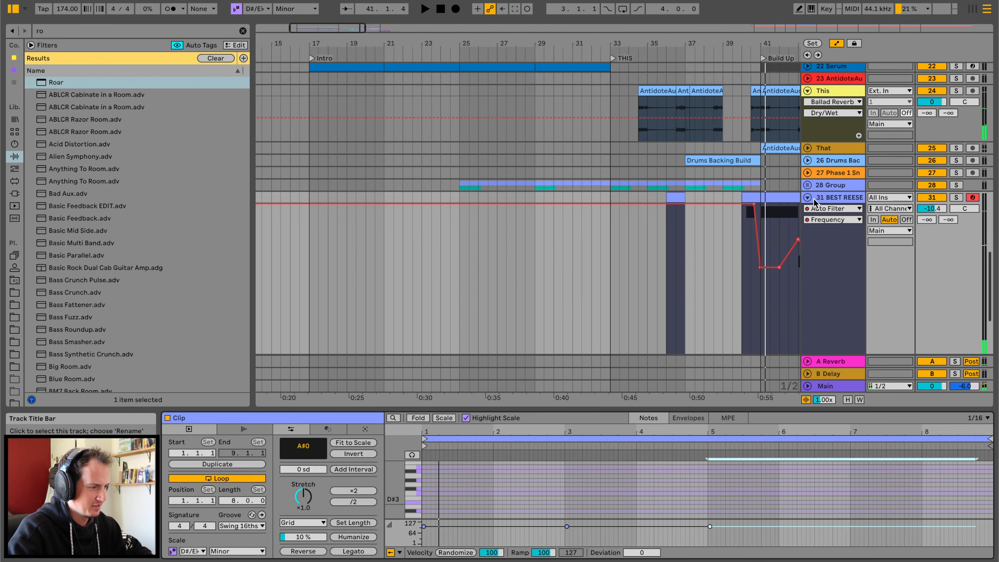
pyautogui.click(808, 197)
pyautogui.moveTo(459, 181); pyautogui.dragTo(481, 184)
pyautogui.press('space')
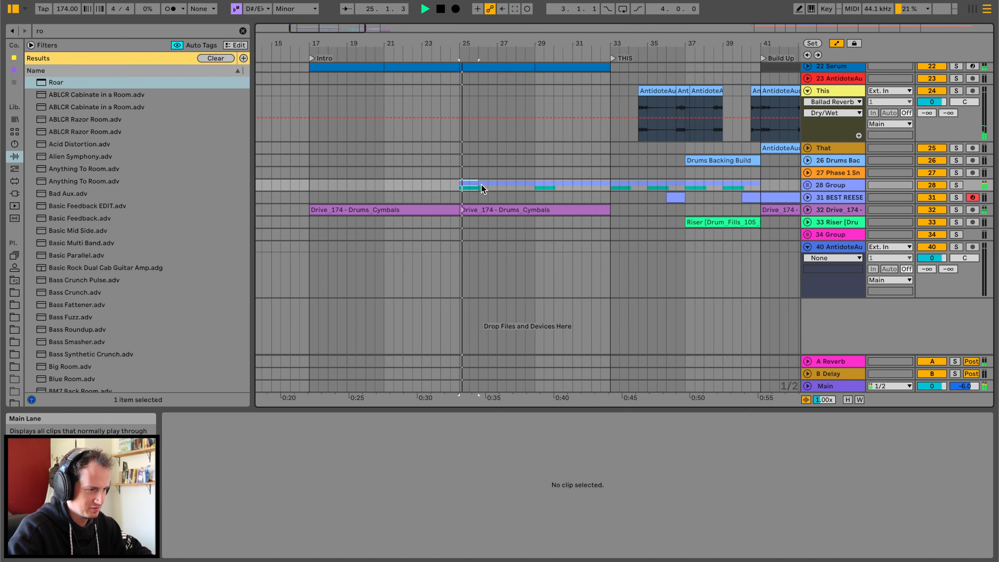
# Paste the 28 Group part at bar 49 trimmed to one beat, and delete the Stack_Full clip from track 40
pyautogui.hscroll(15, 573, 192)
pyautogui.click(565, 185)
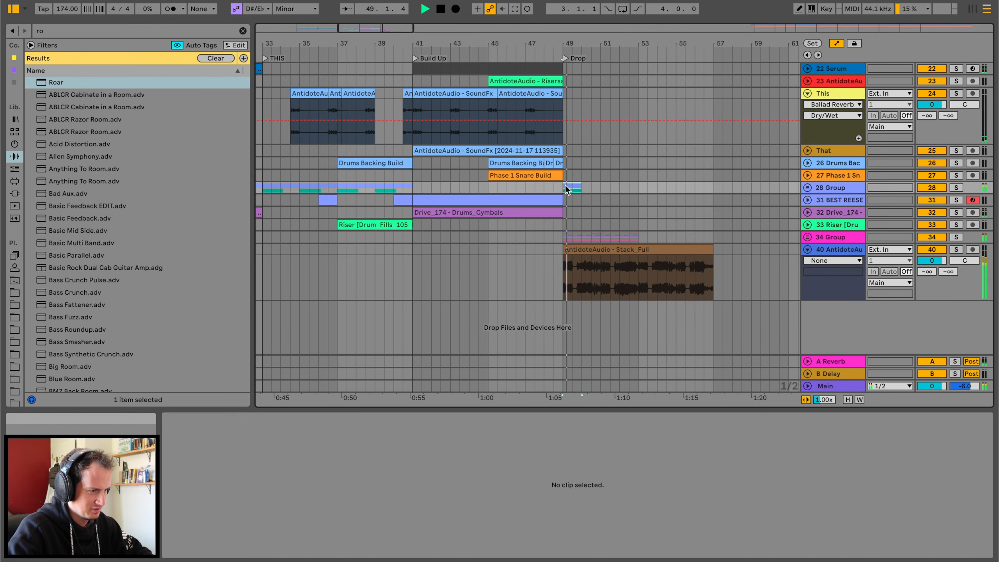
pyautogui.click(566, 251)
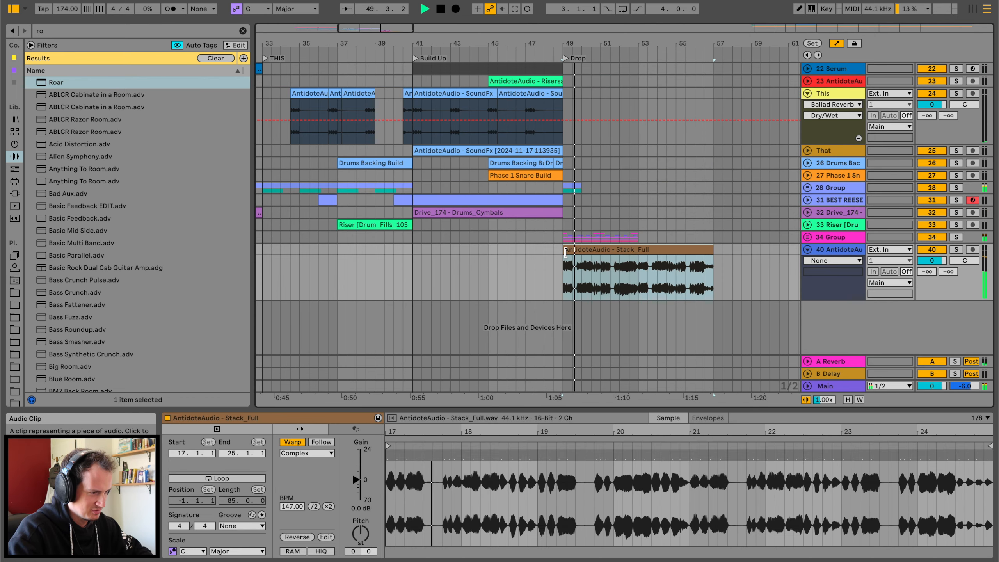
pyautogui.moveTo(568, 43); pyautogui.dragTo(538, 242)
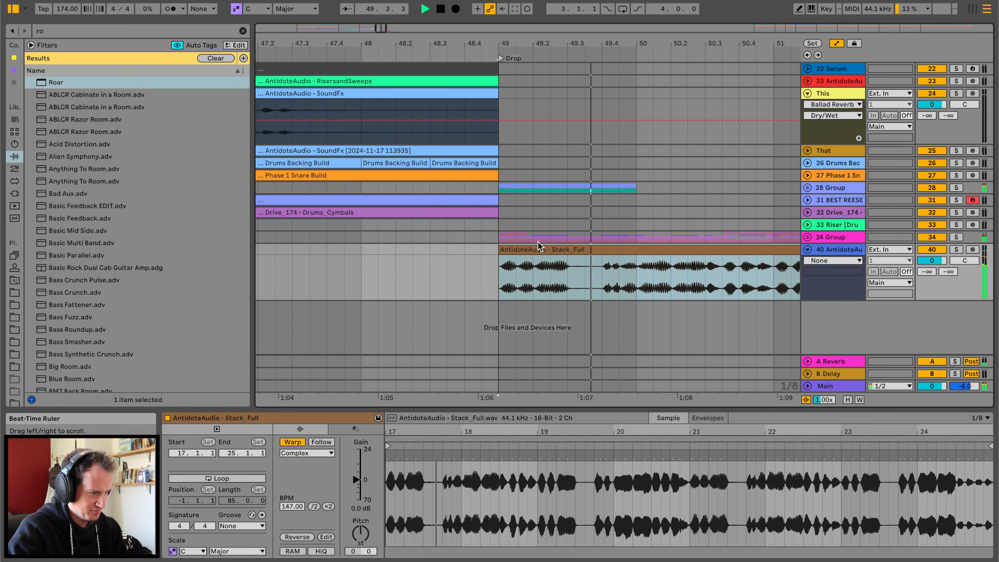
pyautogui.moveTo(537, 186); pyautogui.dragTo(640, 188)
pyautogui.press('space')
pyautogui.click(503, 249)
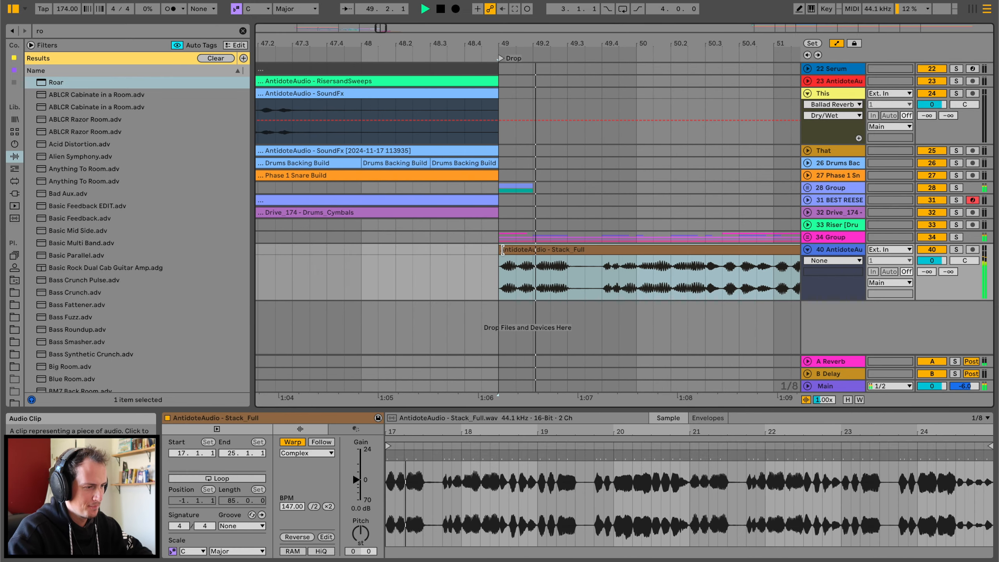
pyautogui.press('Delete')
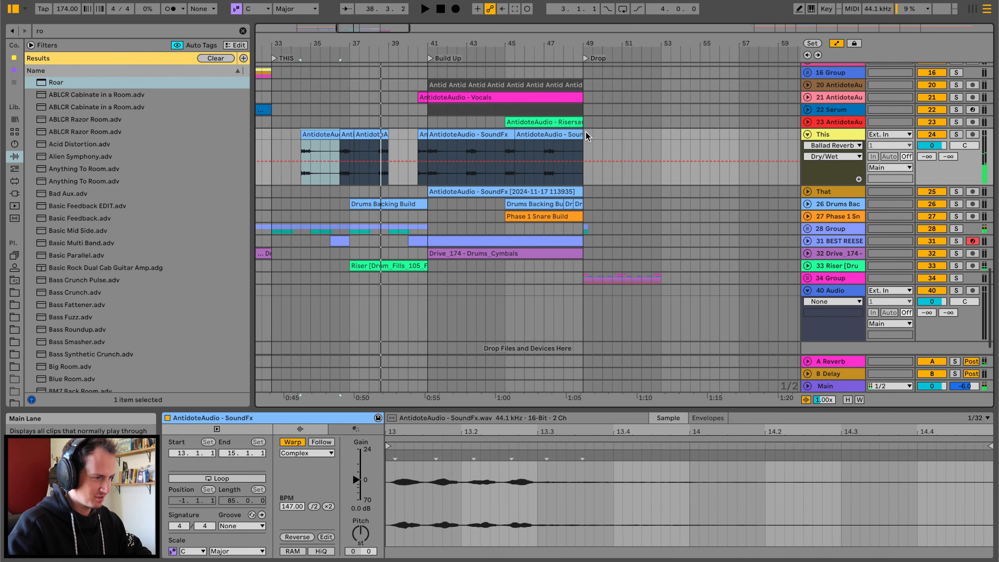
# Paste the first SoundFx clip of the THIS section at beat 49.2 on the This track and play the drop
pyautogui.click(587, 134)
pyautogui.press('space')
pyautogui.press('space')
pyautogui.click(585, 133)
pyautogui.press('space')
pyautogui.moveTo(606, 44); pyautogui.dragTo(606, 79)
pyautogui.press('space')
pyautogui.press('space')
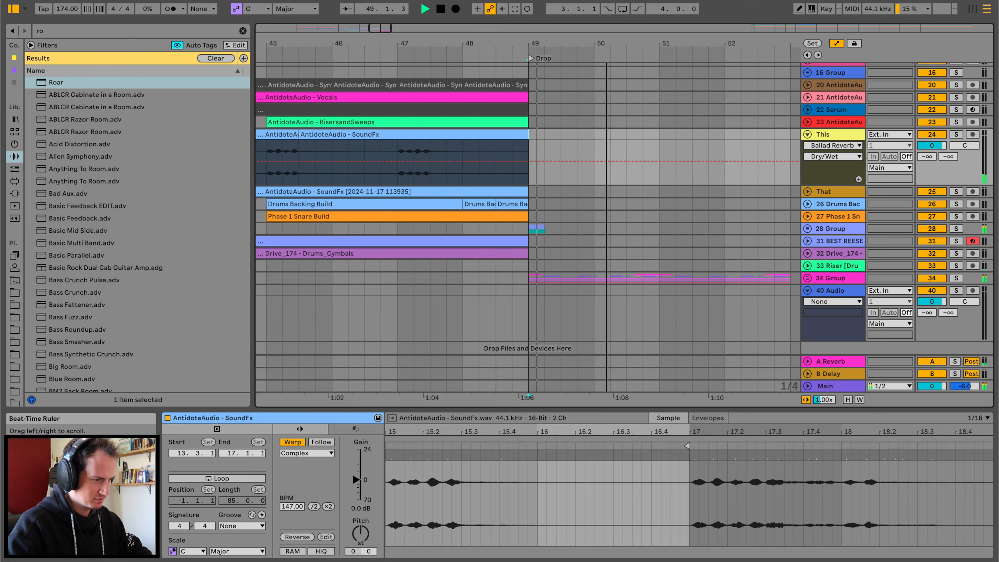
pyautogui.click(539, 136)
pyautogui.hotkey('ctrl', 'v')
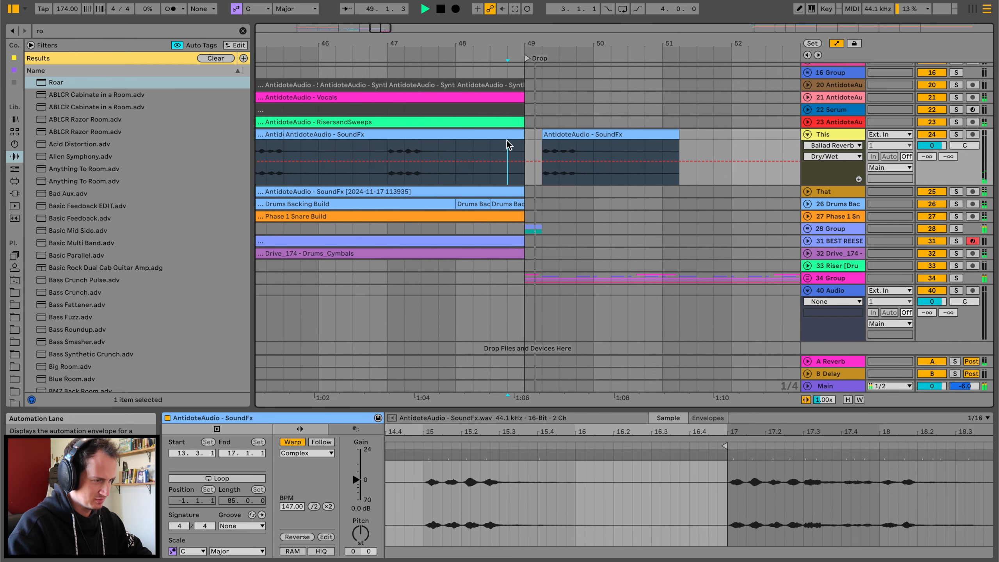
pyautogui.press('space')
pyautogui.press('space')
# Duplicate the first half bar of the SoundFx clip starting at beat 49.2
pyautogui.moveTo(576, 152); pyautogui.dragTo(542, 135)
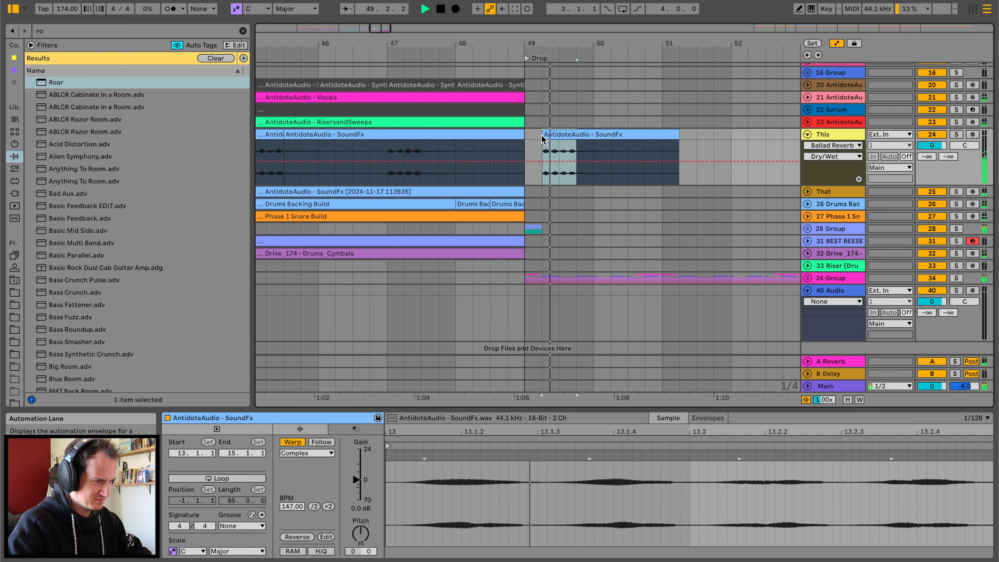
pyautogui.hotkey('ctrl', 'd')
pyautogui.hotkey('ctrl', 'd')
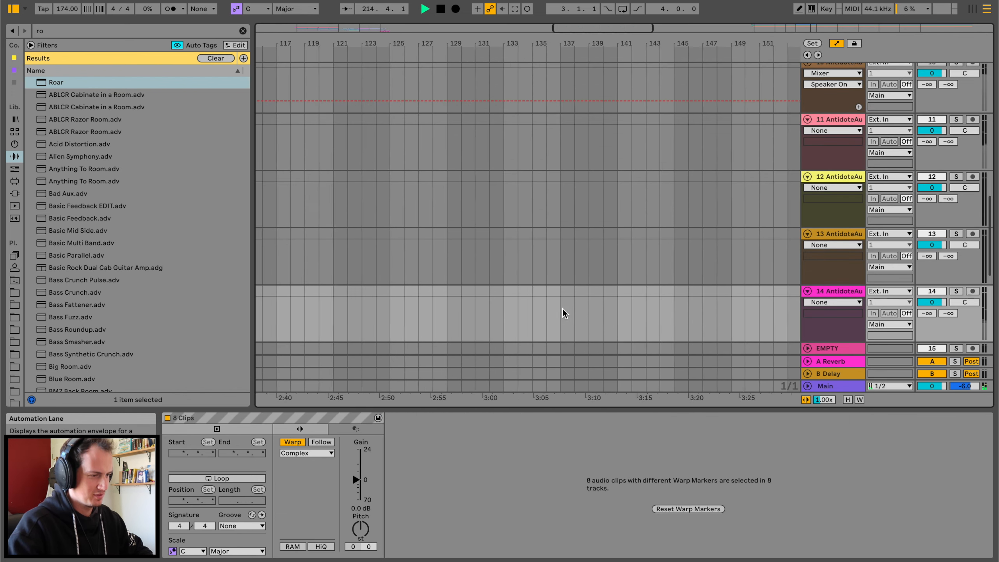
# Copy bars 209 to 217 of five reference stems, from SoundFx to Stack_Vocoder, to new audio tracks 40 to 44 at bar 49 and play them
pyautogui.hscroll(-10, 562, 308)
pyautogui.scroll(-10, 562, 308)
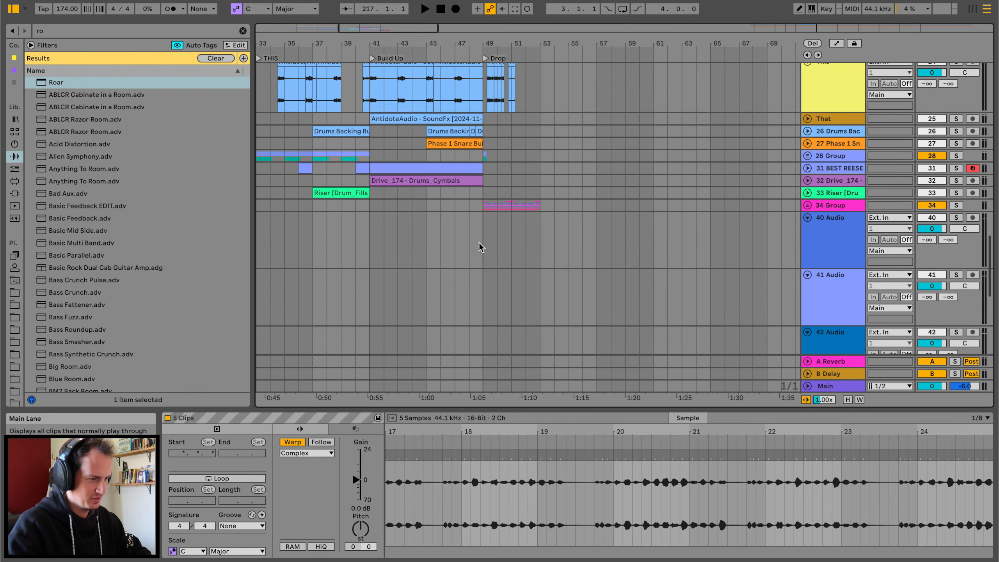
pyautogui.hotkey('ctrl', 'v')
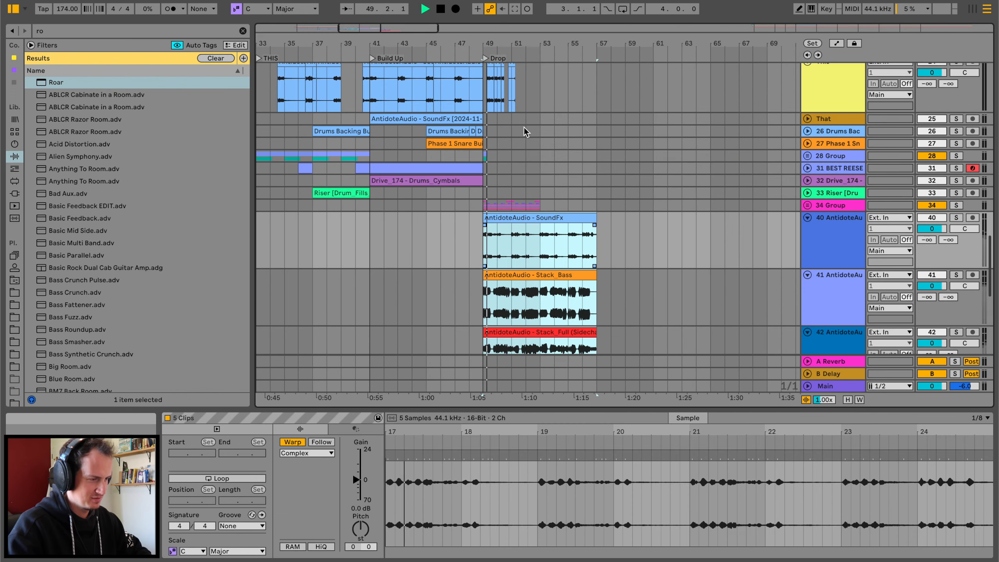
pyautogui.click(956, 218)
pyautogui.click(957, 218)
pyautogui.press('space')
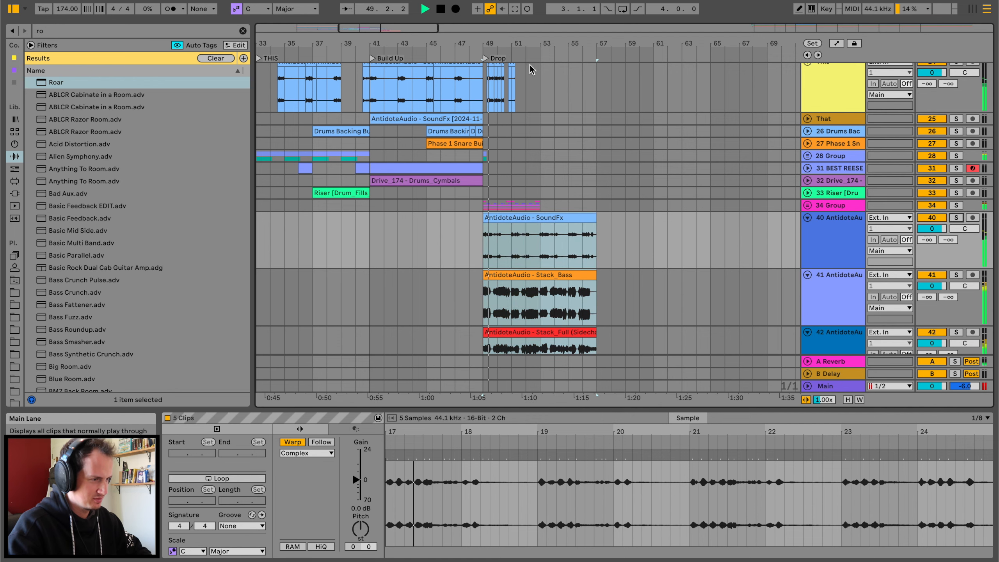
pyautogui.moveTo(516, 43); pyautogui.dragTo(519, 216)
pyautogui.scroll(-3, 520, 218)
pyautogui.press('space')
pyautogui.press('space')
pyautogui.press('space')
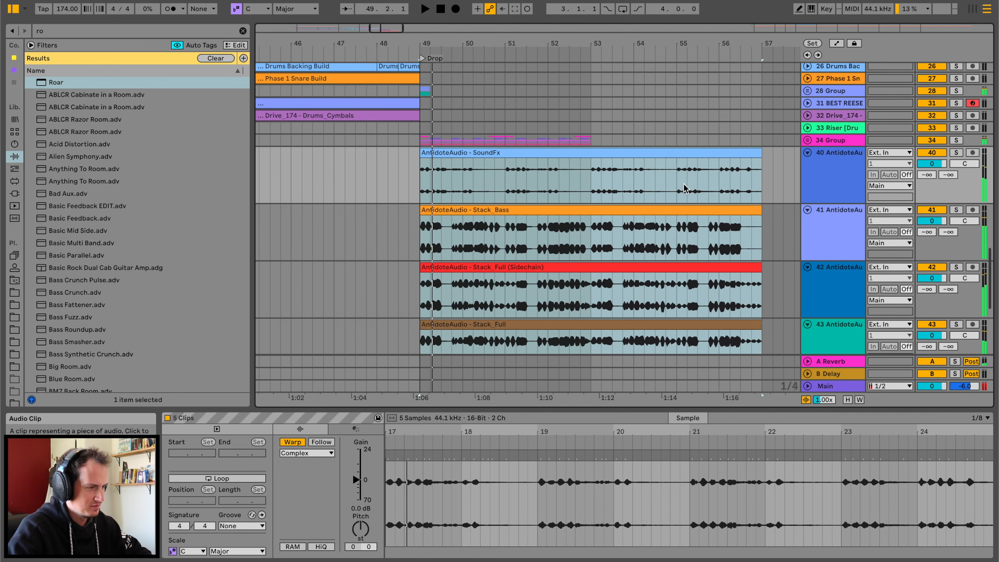
# Move the SoundFx clip from track 40 to the This track and trim its start to beat 49.2
pyautogui.scroll(5, 520, 227)
pyautogui.moveTo(490, 262); pyautogui.dragTo(464, 140)
pyautogui.press('space')
pyautogui.moveTo(426, 106); pyautogui.dragTo(436, 107)
pyautogui.press('space')
pyautogui.press('space')
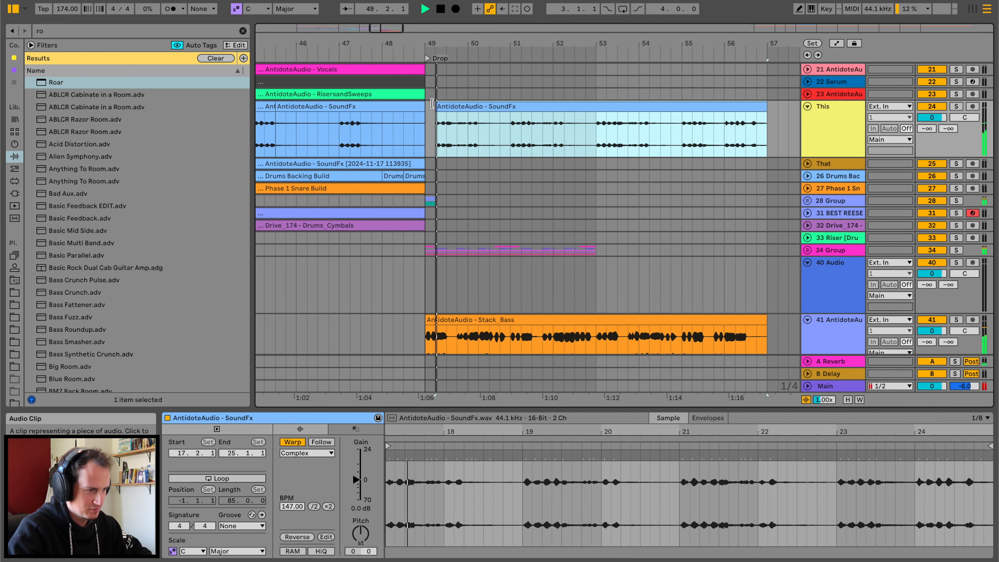
pyautogui.press('space')
# Mute tracks 41, 42 and 43 and play the drop with the remaining stems
pyautogui.scroll(-5, 441, 263)
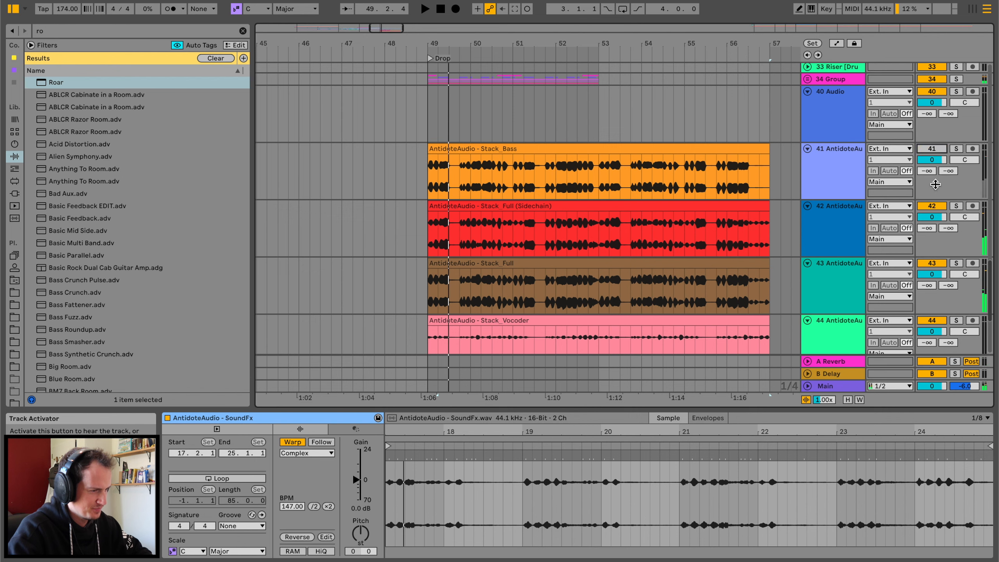
pyautogui.click(932, 263)
pyautogui.press('space')
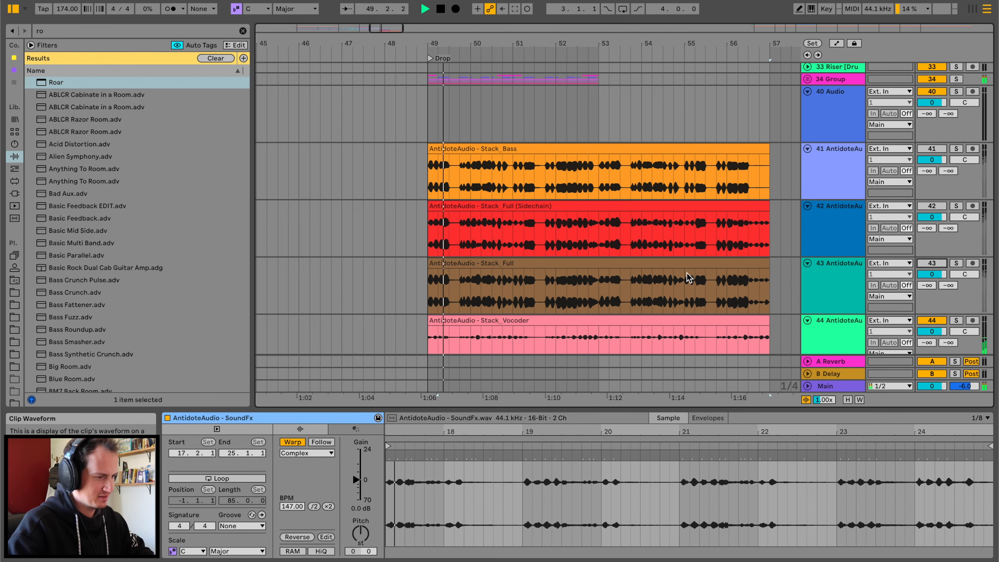
pyautogui.scroll(-5, 686, 274)
pyautogui.press('space')
# Move the Stack_Vocoder clip from track 44 to a new audio track directly below This at bar 49
pyautogui.moveTo(432, 214)
pyautogui.mouseDown()
pyautogui.moveTo(453, 215)
pyautogui.moveTo(432, 214)
pyautogui.mouseUp()
pyautogui.press('space')
pyautogui.press('space')
pyautogui.press('space')
pyautogui.press('Delete')
pyautogui.scroll(10, 474, 216)
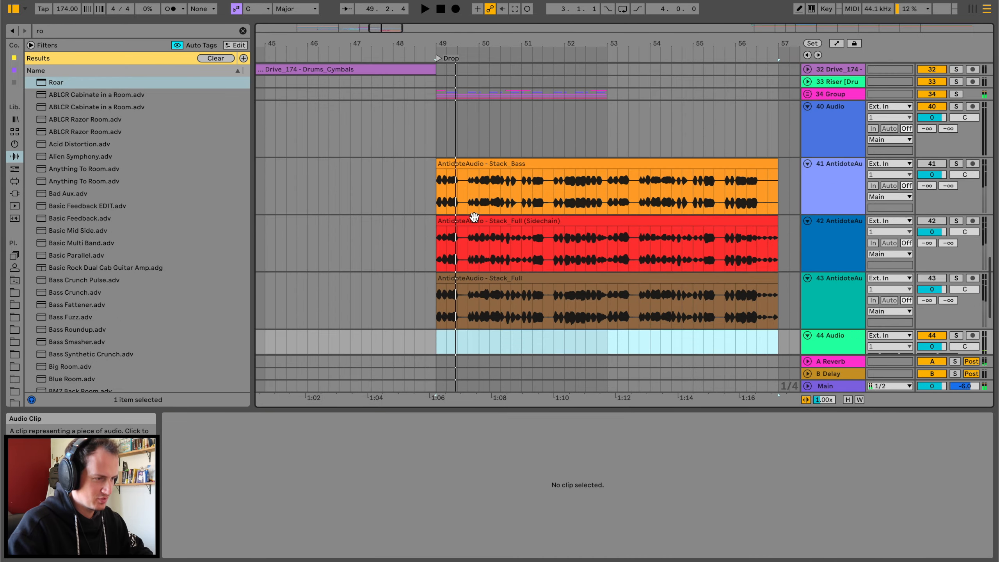
pyautogui.click(836, 161)
pyautogui.press('super+t')
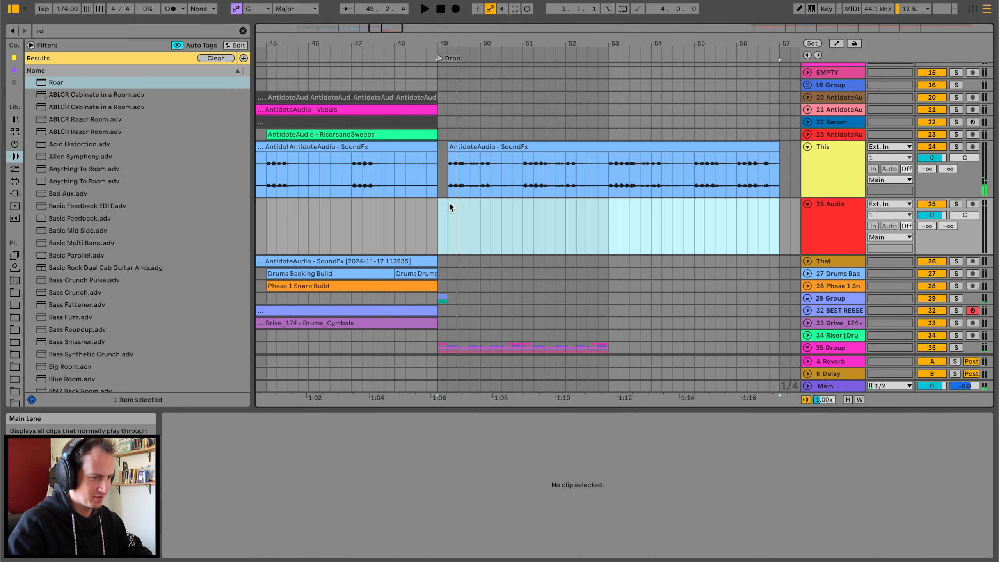
pyautogui.press('super+v')
# Shift the Stack_Vocoder clip to start at beat 49.2 and play the drop
pyautogui.press('space')
pyautogui.moveTo(453, 206); pyautogui.dragTo(465, 206)
pyautogui.click(431, 207)
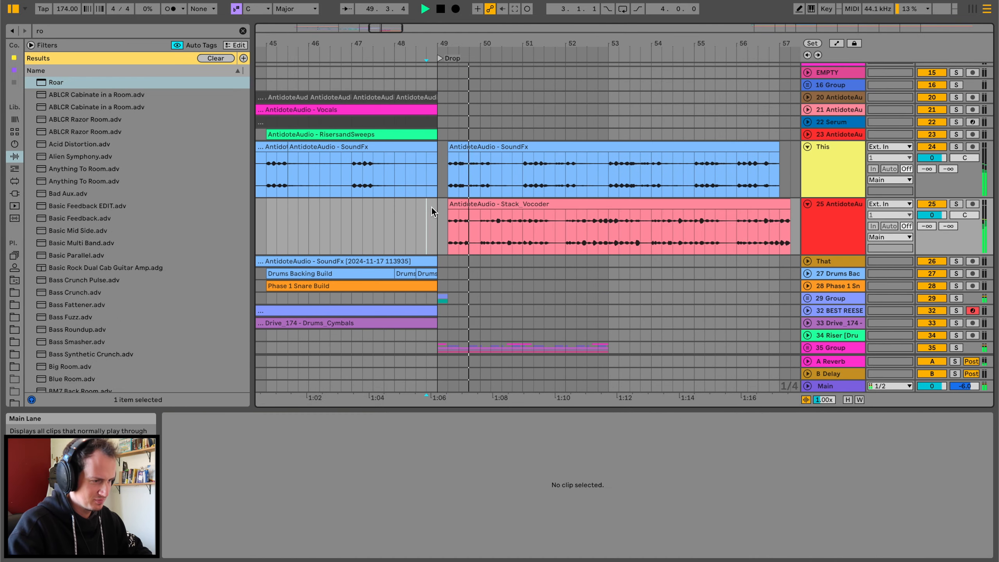
pyautogui.press('space')
pyautogui.press('space')
pyautogui.click(438, 207)
pyautogui.moveTo(449, 44); pyautogui.dragTo(450, 79)
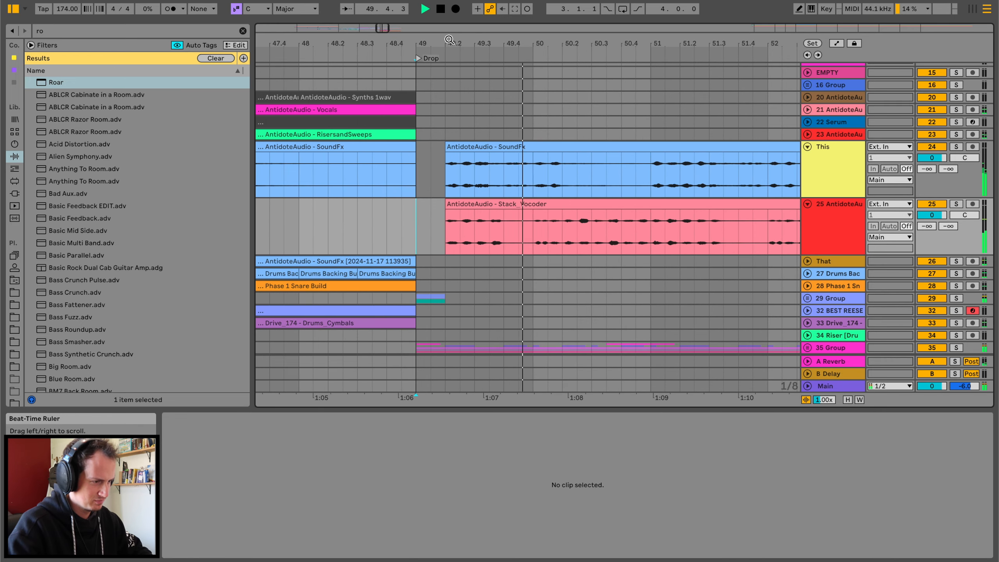
pyautogui.press('space')
pyautogui.press('space')
pyautogui.press('space')
# Solo track 25 and move the Stack_Vocoder and SoundFx clips back one beat to start at bar 49
pyautogui.click(959, 193)
pyautogui.click(952, 205)
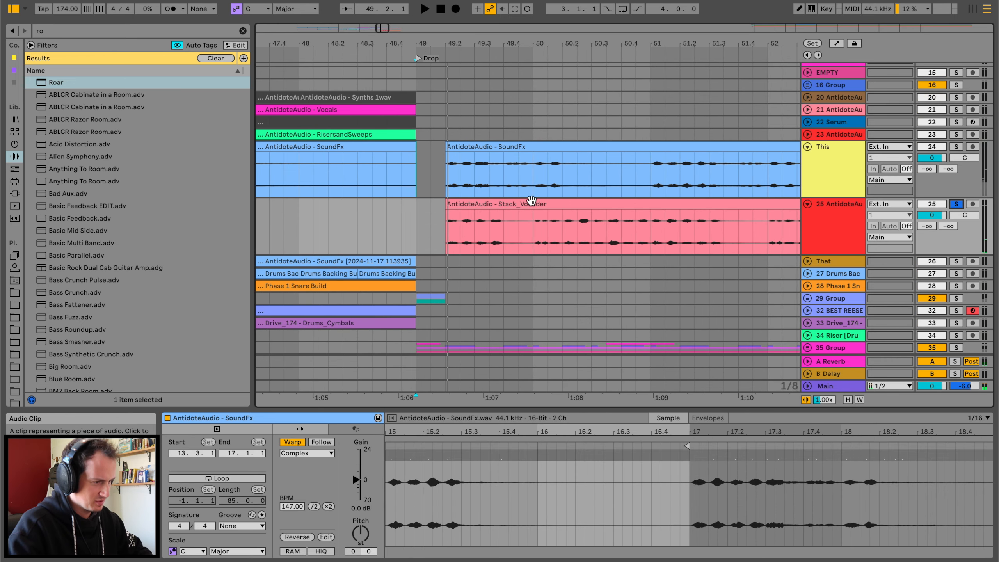
pyautogui.moveTo(531, 201); pyautogui.dragTo(499, 201)
pyautogui.click(481, 147)
pyautogui.moveTo(481, 147); pyautogui.dragTo(451, 146)
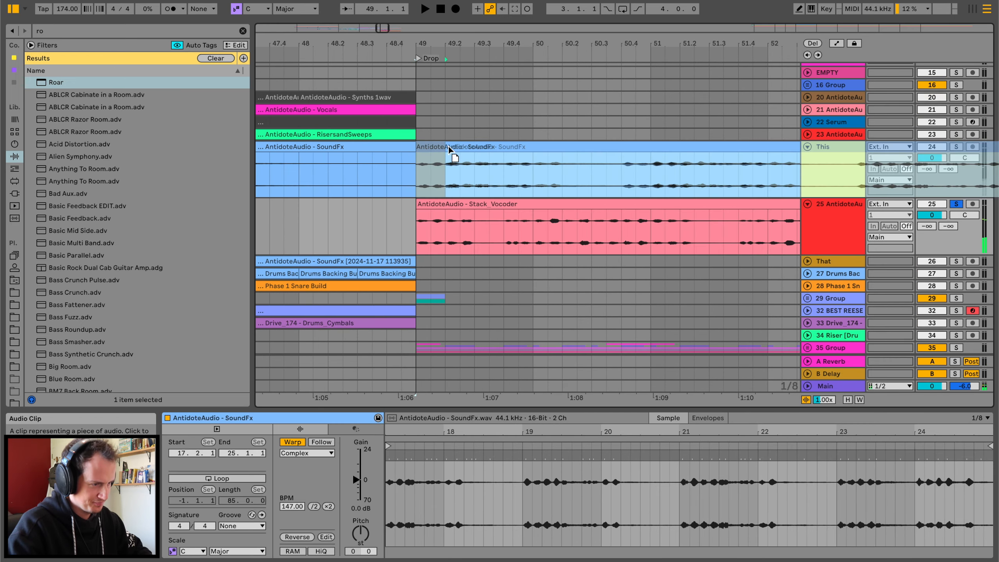
# Compare the SoundFx and Stack_Vocoder clips from bar 49 by soloing tracks 24 and 25 in turn
pyautogui.press('space')
pyautogui.press('space')
pyautogui.click(955, 147)
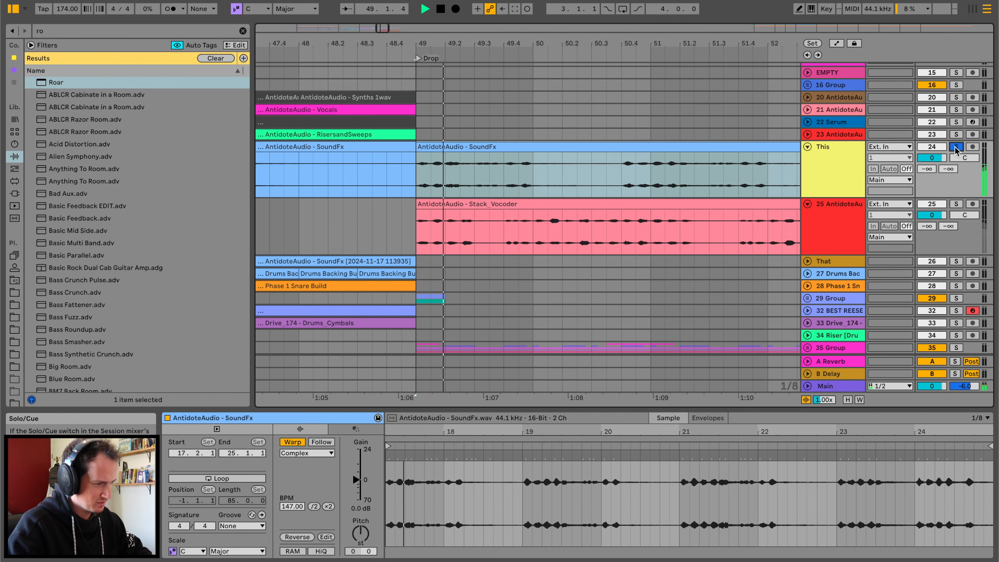
pyautogui.click(957, 203)
pyautogui.press('space')
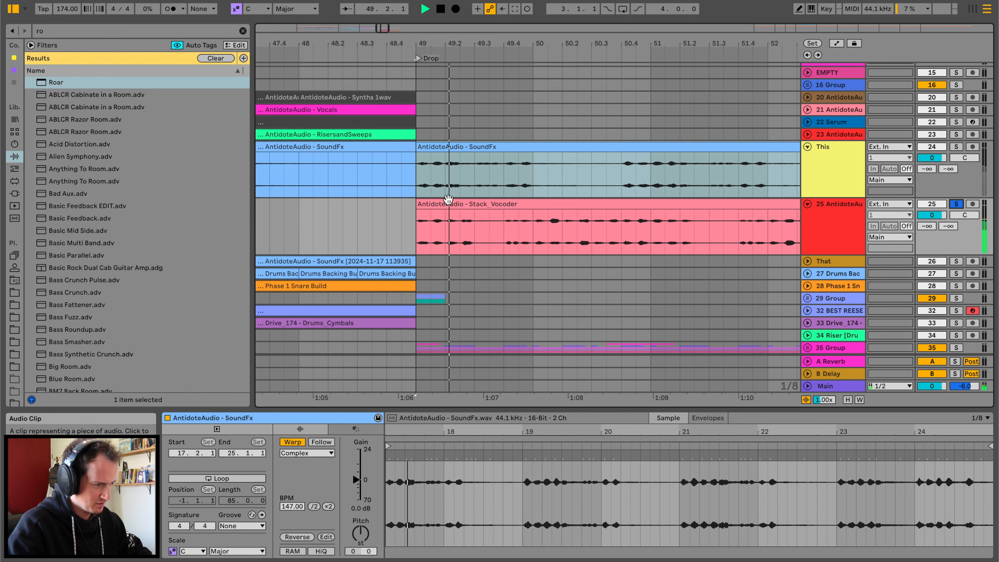
# Copy the half bar of Stack_Vocoder from beat 50.3 to bar 51 and paste it at bar 49 on track 25
pyautogui.moveTo(535, 231); pyautogui.dragTo(649, 221)
pyautogui.hotkey('ctrl', 'e')
pyautogui.hotkey('ctrl', 'z')
pyautogui.press('super+c')
pyautogui.click(417, 226)
pyautogui.press('super+v')
pyautogui.click(410, 227)
pyautogui.press('space')
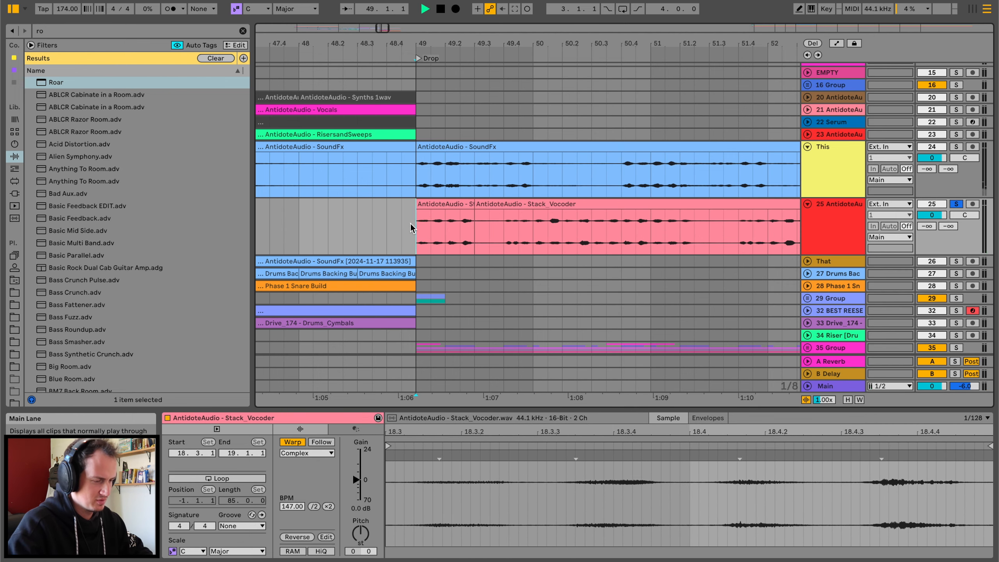
# Play the pasted half-bar vocoder clip soloed, and compare it with the full mix after removing the solos
pyautogui.press('space')
pyautogui.click(453, 207)
pyautogui.press('space')
pyautogui.press('space')
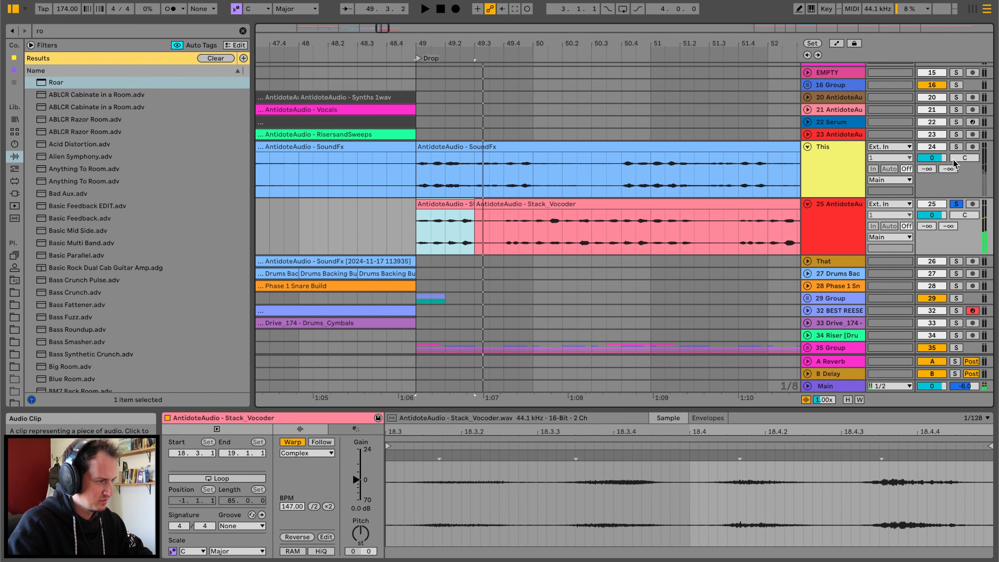
pyautogui.press('space')
pyautogui.click(958, 147)
pyautogui.click(958, 147)
pyautogui.press('space')
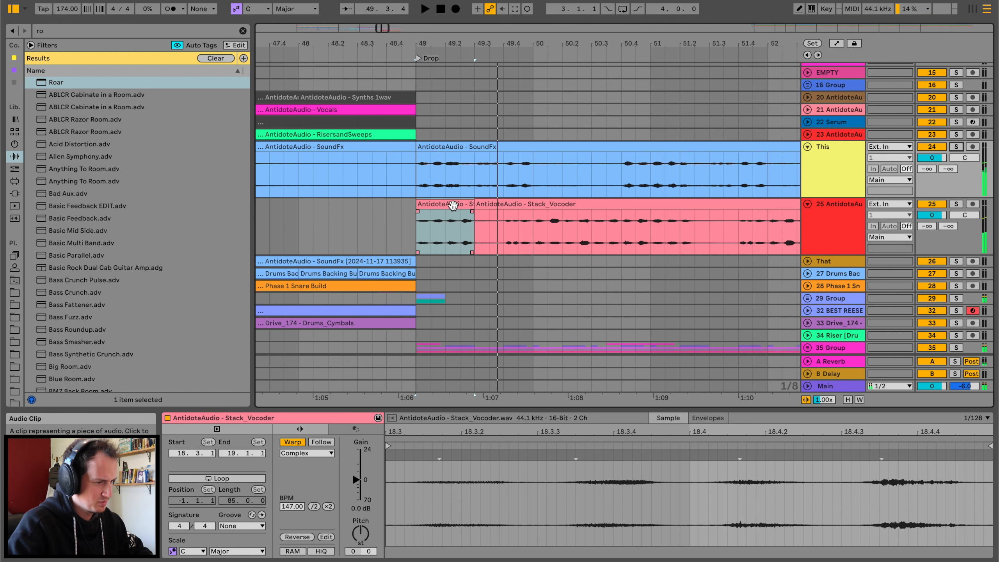
# Try duplicating the half-bar Stack_Vocoder clip at bar 49 directly after itself
pyautogui.click(451, 205)
pyautogui.press('super+d')
pyautogui.press('space')
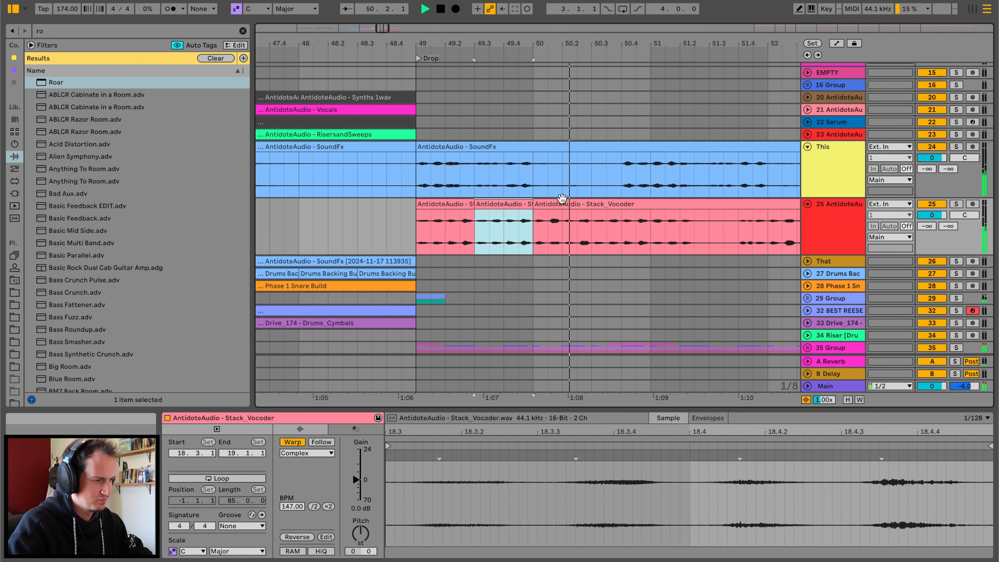
pyautogui.press('super+z')
# Copy Stack_Vocoder from beat 50.1 to 50.4, paste it at beat 49.3 and play the result from bar 49
pyautogui.moveTo(537, 221); pyautogui.dragTo(620, 215)
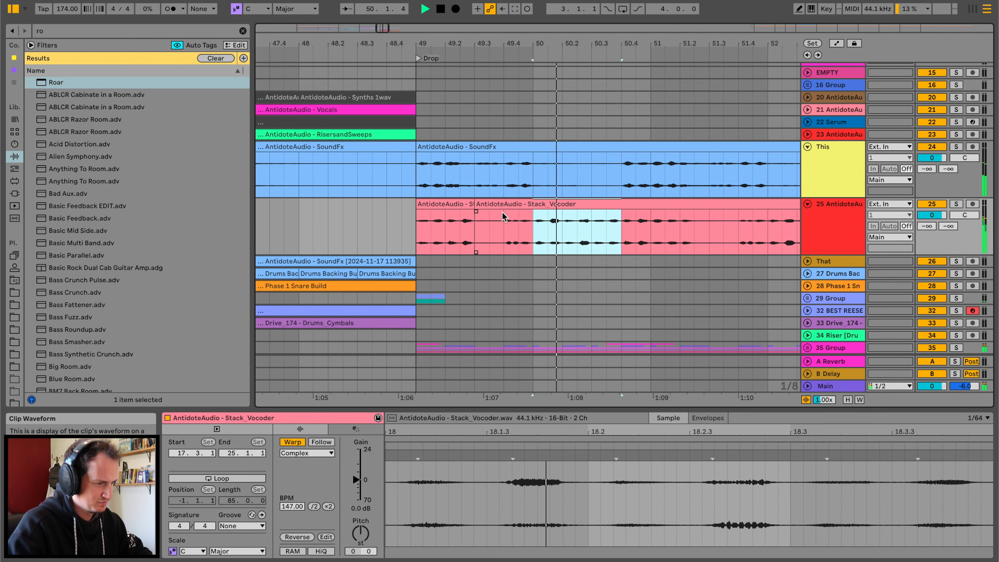
pyautogui.click(484, 206)
pyautogui.press('super+v')
pyautogui.click(431, 205)
pyautogui.press('space')
pyautogui.press('space')
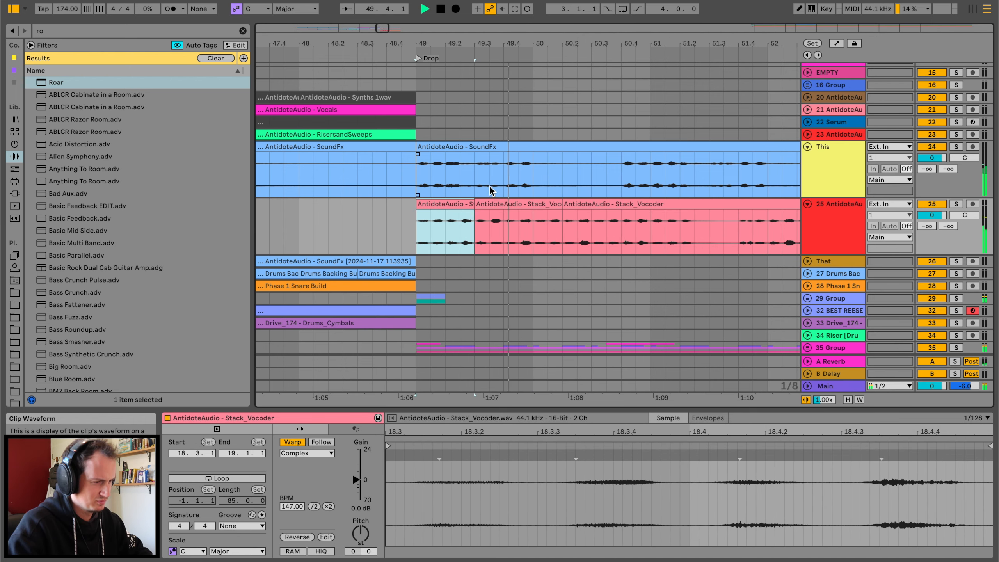
pyautogui.press('space')
pyautogui.press('space')
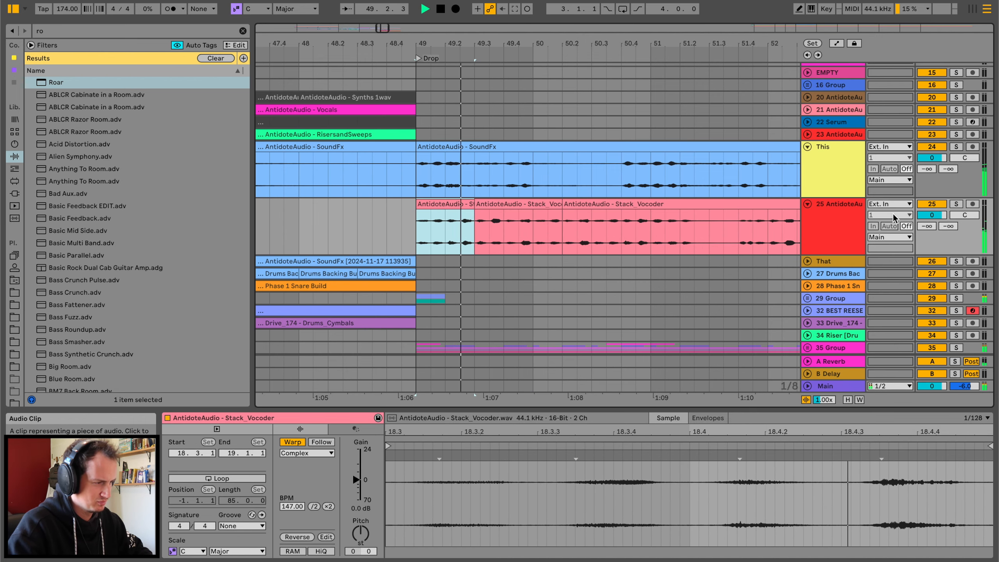
# Solo track 25 and repeat the first three beats of Stack_Vocoder from bar 49 up to bar 51
pyautogui.click(956, 204)
pyautogui.click(528, 224)
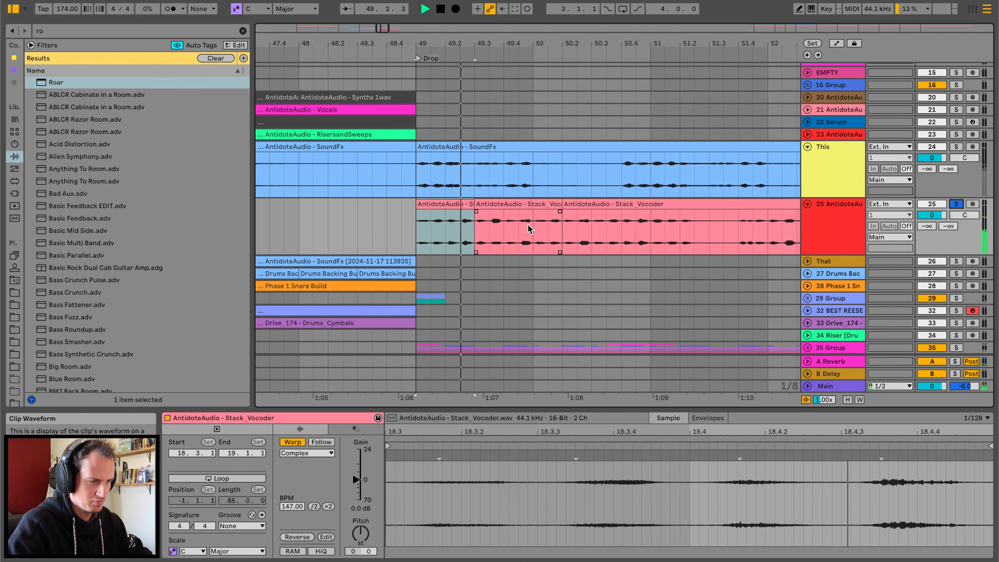
pyautogui.moveTo(498, 223); pyautogui.dragTo(420, 215)
pyautogui.hotkey('ctrl', 'd')
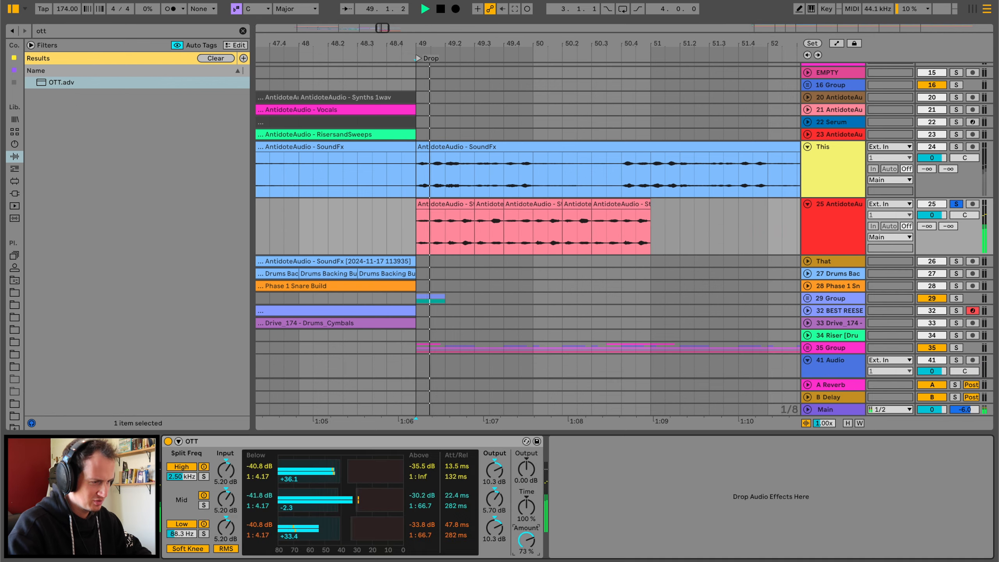
# Play the repeated Stack_Vocoder pattern on track 25 from bar 49 through OTT at 73% amount
pyautogui.click(832, 241)
pyautogui.press('space')
pyautogui.press('space')
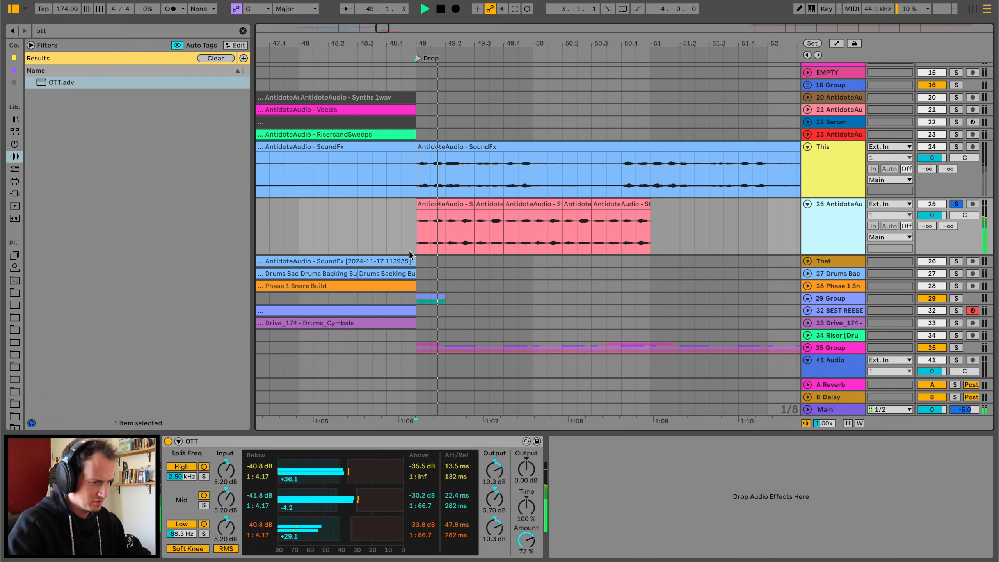
pyautogui.click(417, 240)
pyautogui.press('space')
# Load the Operator instrument on a new track below BEST REESE
pyautogui.moveTo(63, 305); pyautogui.dragTo(447, 274)
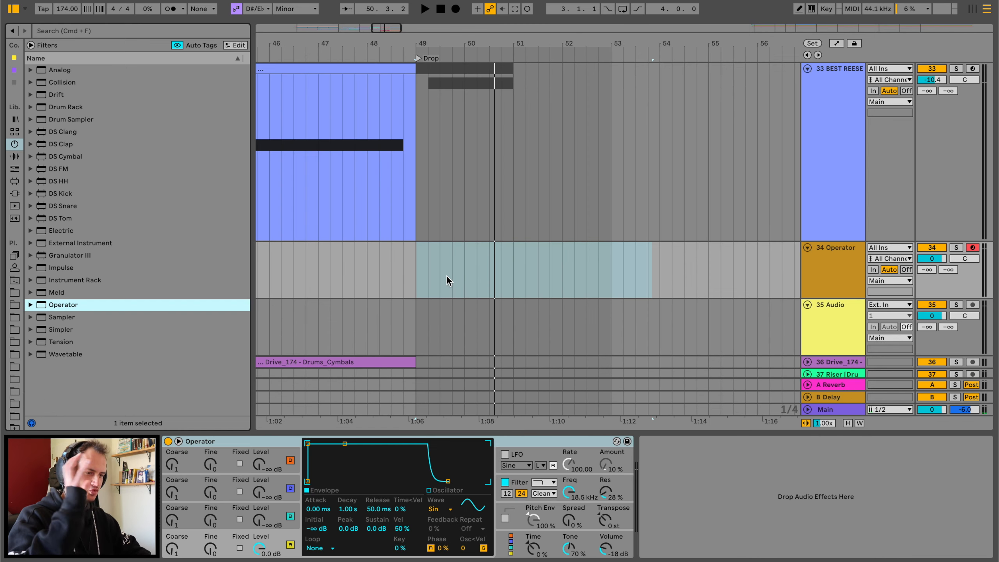
# Play the drop from bar 49 and insert an empty one-beat MIDI clip at beat 49.2 on the Operator track
pyautogui.click(410, 252)
pyautogui.press('space')
pyautogui.moveTo(447, 43); pyautogui.dragTo(443, 71)
pyautogui.press('space')
pyautogui.press('space')
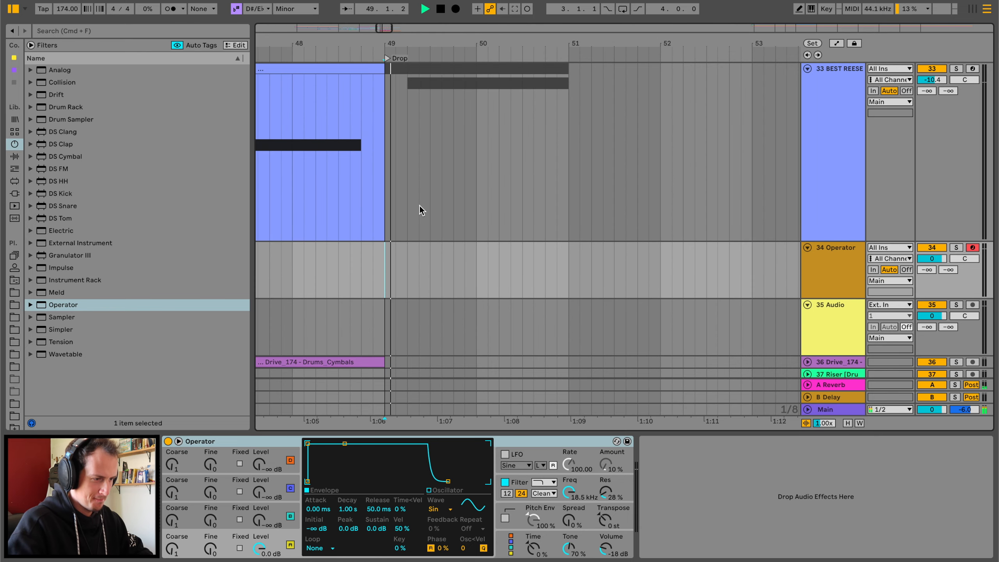
pyautogui.moveTo(408, 269); pyautogui.dragTo(435, 272)
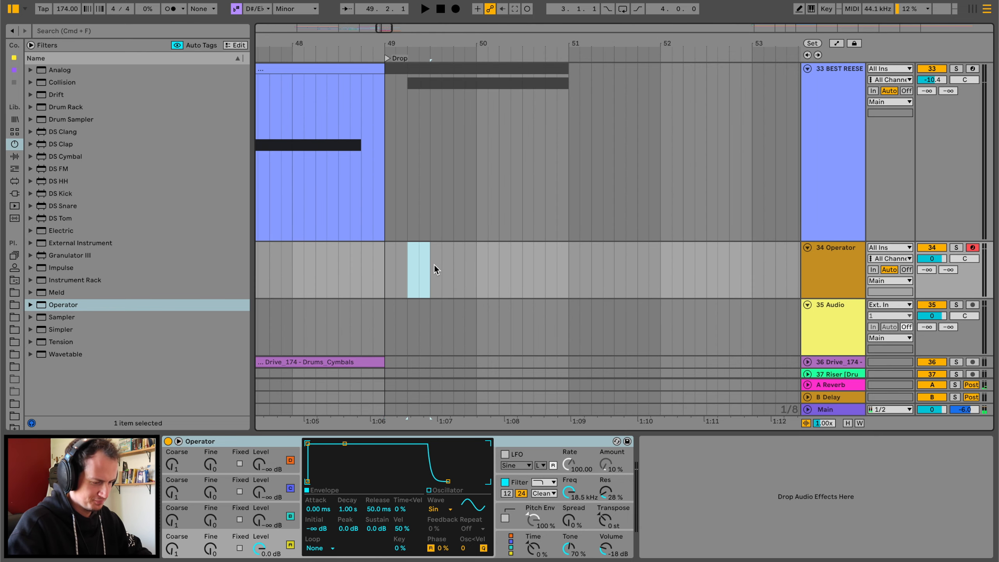
pyautogui.press('super+shift+m')
# Add a D#3 note at the clip's start, play it, and stretch it across the whole clip with Legato
pyautogui.doubleClick(427, 501)
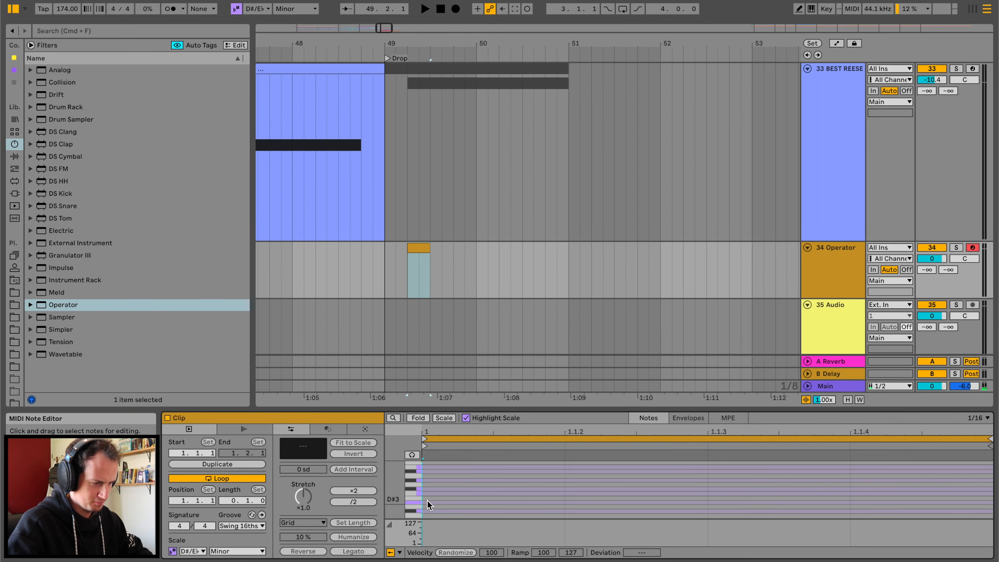
pyautogui.press('space')
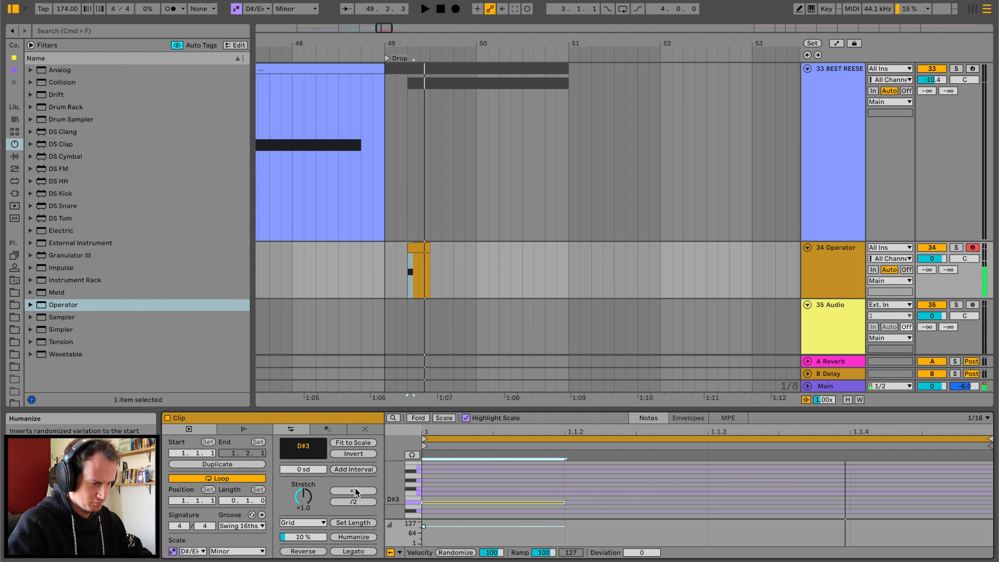
pyautogui.click(354, 551)
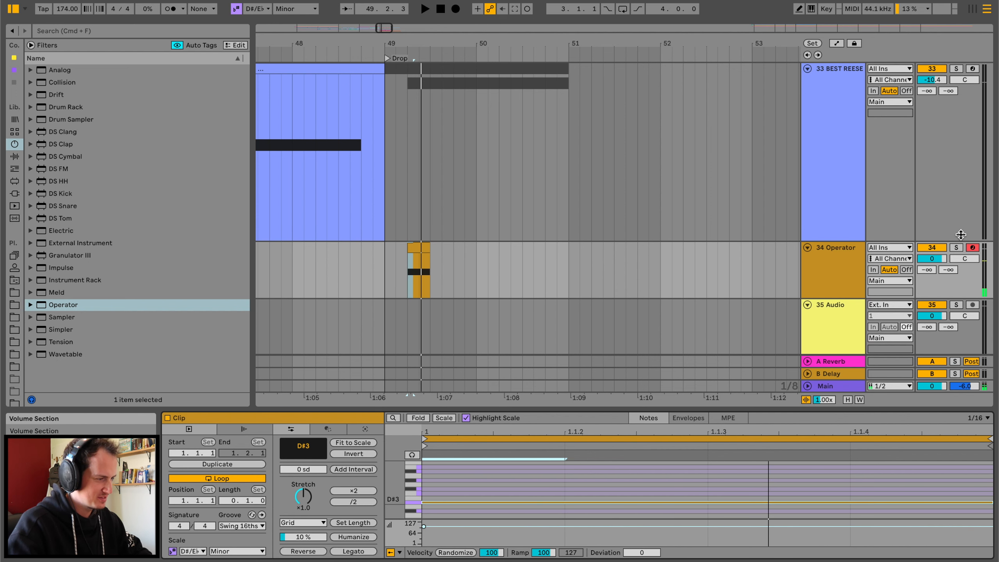
# Solo the Operator track, enable Operator's pitch envelope and adjust the envelope while playing the note
pyautogui.click(956, 248)
pyautogui.press('space')
pyautogui.press('space')
pyautogui.doubleClick(860, 266)
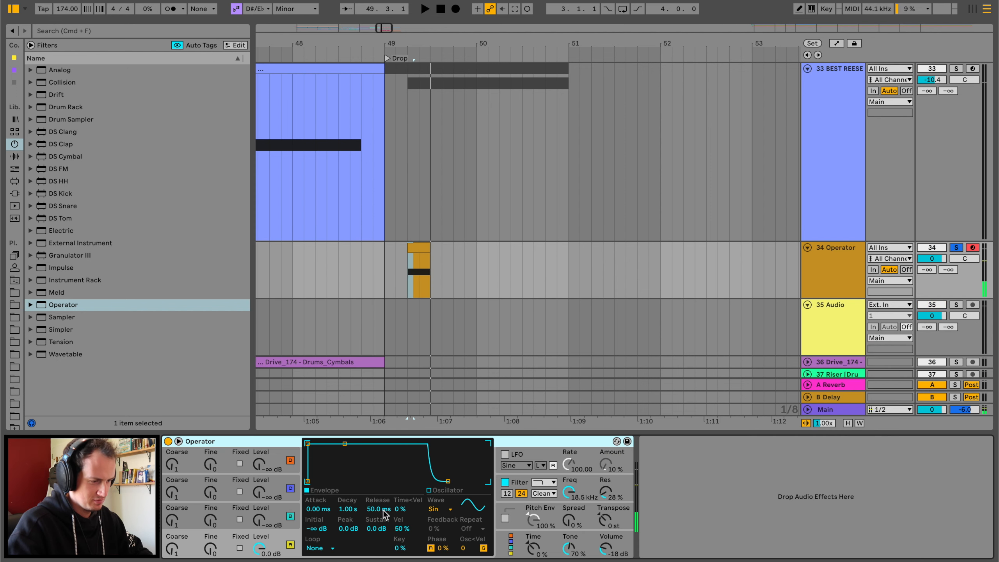
pyautogui.click(504, 517)
pyautogui.moveTo(348, 509)
pyautogui.mouseDown()
pyautogui.moveTo(348, 539)
pyautogui.moveTo(348, 505)
pyautogui.mouseUp()
pyautogui.press('space')
pyautogui.press('space')
# Raise the pitch envelope's peak to +30 st and oscillator B's level to -23 dB while auditioning the note
pyautogui.click(320, 462)
pyautogui.doubleClick(345, 529)
pyautogui.press('space')
pyautogui.press('space')
pyautogui.press('space')
pyautogui.press('space')
pyautogui.press('space')
pyautogui.press('space')
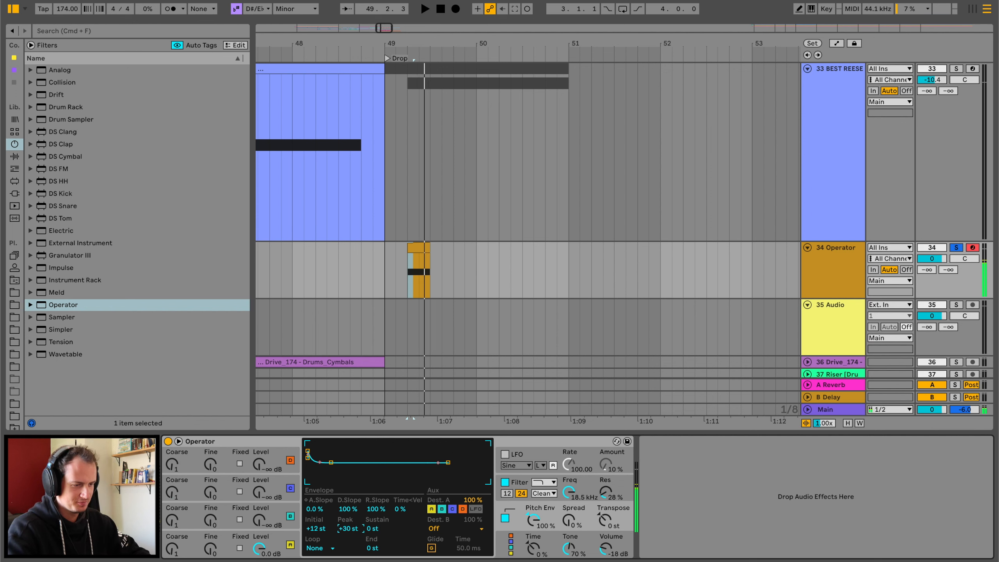
pyautogui.moveTo(257, 520); pyautogui.dragTo(257, 505)
pyautogui.press('space')
pyautogui.press('space')
# Transpose the note in the Operator clip down by octaves to D#0 and play it
pyautogui.click(421, 241)
pyautogui.doubleClick(421, 242)
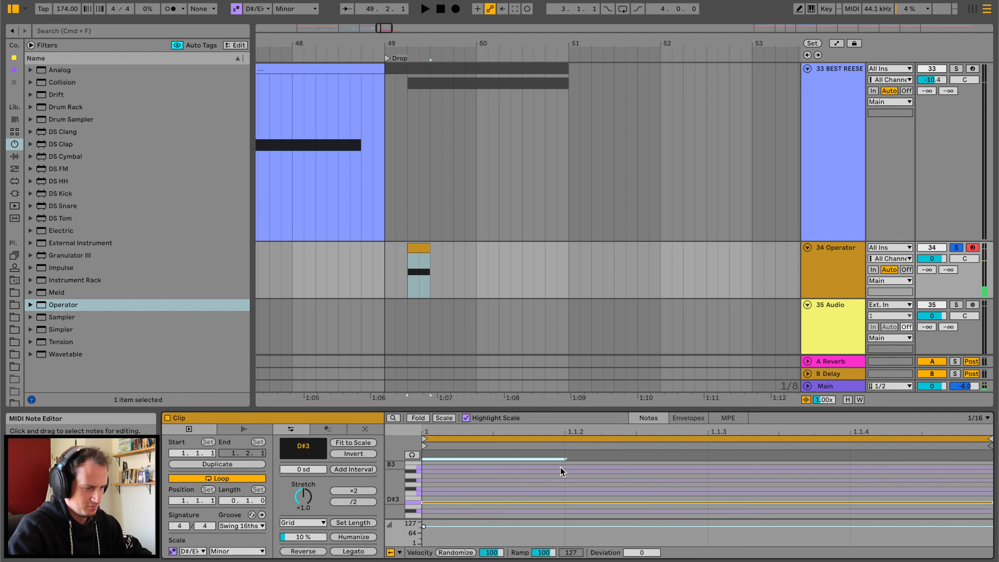
pyautogui.press('space')
pyautogui.hotkey('shift', 'Down')
pyautogui.press('space')
pyautogui.press('space')
pyautogui.press('space')
# Shorten the Operator clip to end just before beat 49.3 and duplicate its one-beat span five times up to beat 50.4
pyautogui.click(422, 246)
pyautogui.moveTo(434, 44); pyautogui.dragTo(432, 75)
pyautogui.moveTo(424, 248); pyautogui.dragTo(422, 247)
pyautogui.moveTo(434, 246); pyautogui.dragTo(380, 246)
pyautogui.press('super+d')
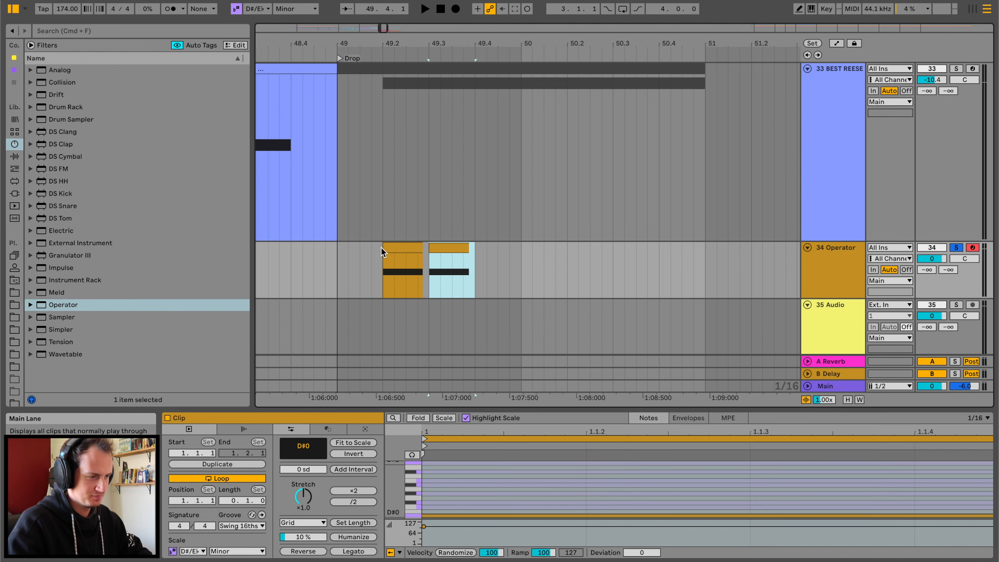
pyautogui.press('super+d')
pyautogui.press('super+d')
pyautogui.press('super+d')
pyautogui.press('super+d')
# Play the repeated Operator pattern from bar 49 in solo and against the full mix, with Operator's settings open
pyautogui.click(336, 268)
pyautogui.press('space')
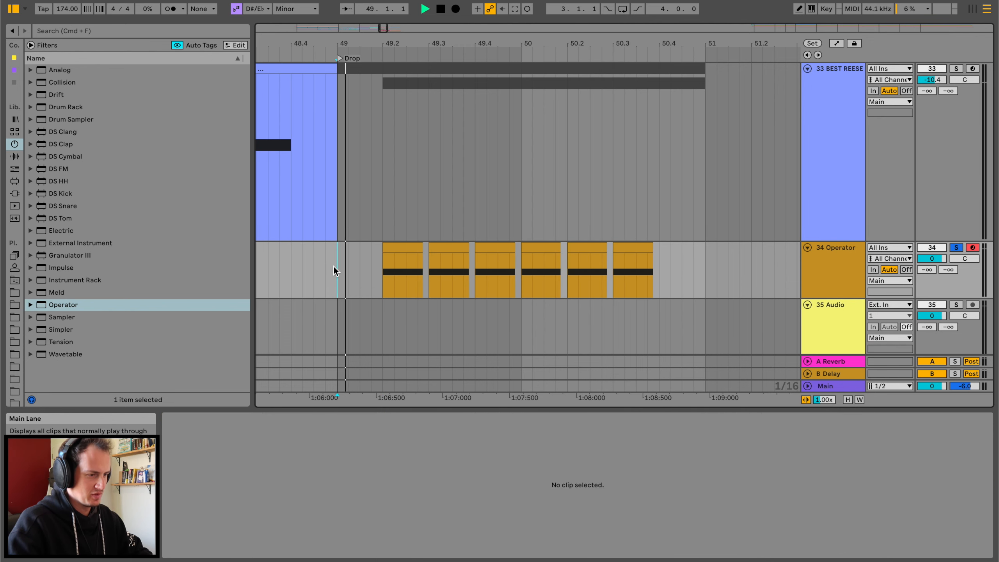
pyautogui.click(956, 249)
pyautogui.doubleClick(843, 271)
pyautogui.press('space')
pyautogui.press('space')
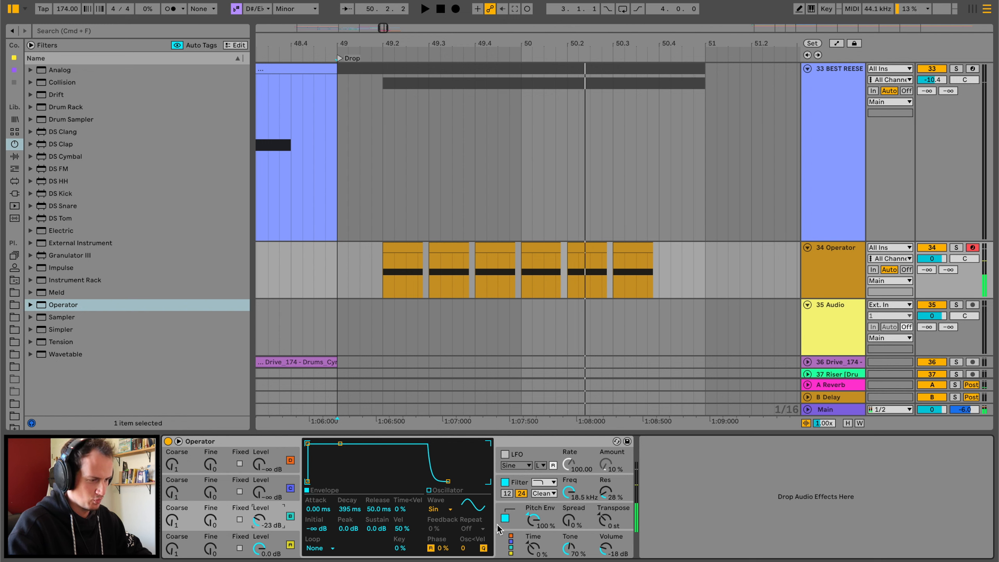
# Set Operator's pitch envelope to a +13 st peak and 83.5 ms decay, and lower oscillator B to -59 dB
pyautogui.click(525, 524)
pyautogui.press('space')
pyautogui.moveTo(348, 528); pyautogui.dragTo(348, 509)
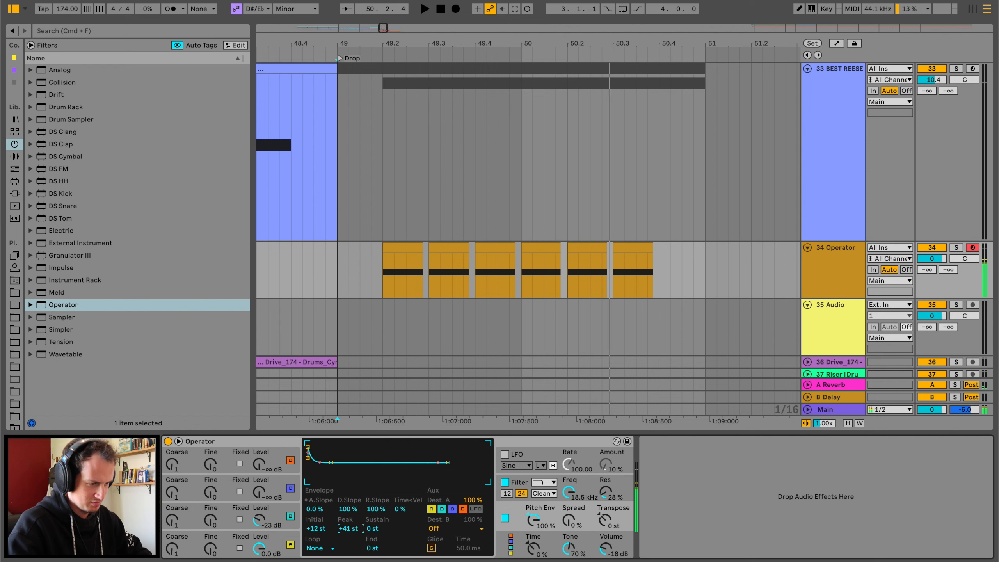
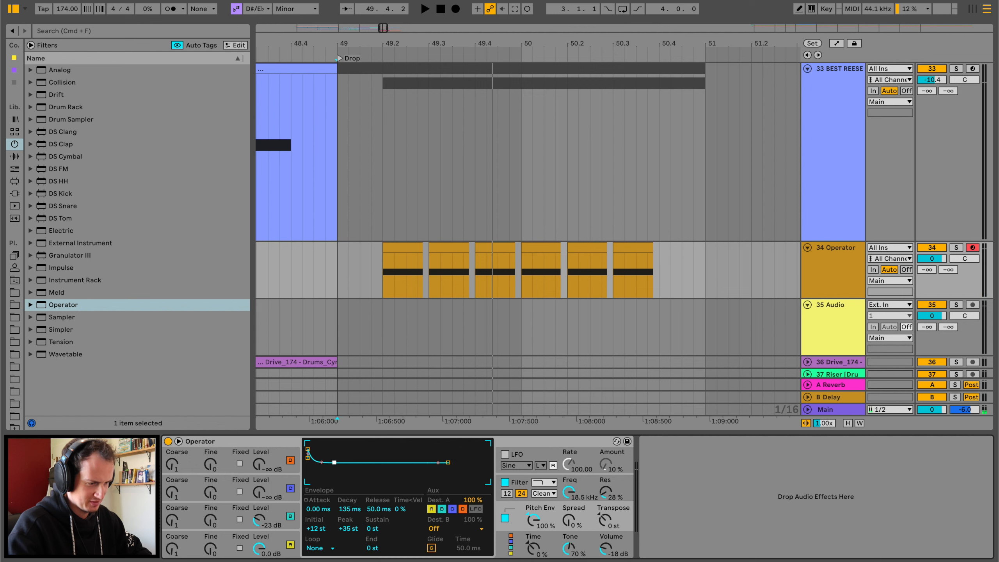
pyautogui.press('space')
pyautogui.moveTo(349, 508); pyautogui.dragTo(338, 462)
pyautogui.press('space')
pyautogui.press('space')
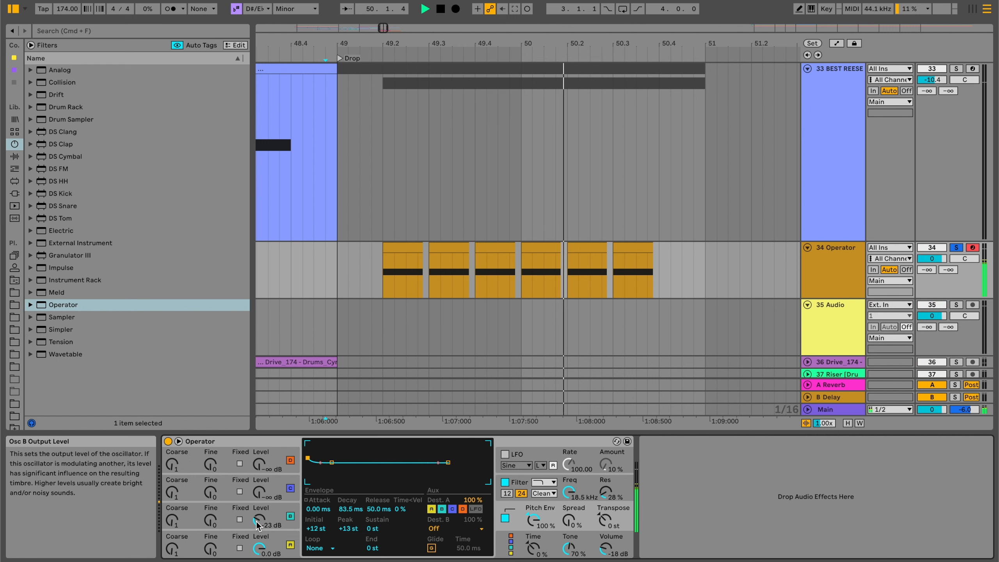
pyautogui.moveTo(258, 519); pyautogui.dragTo(258, 535)
# Add an Overdrive at 50 Hz with 0.50 bandwidth after Operator and duplicate it twice
pyautogui.click(15, 156)
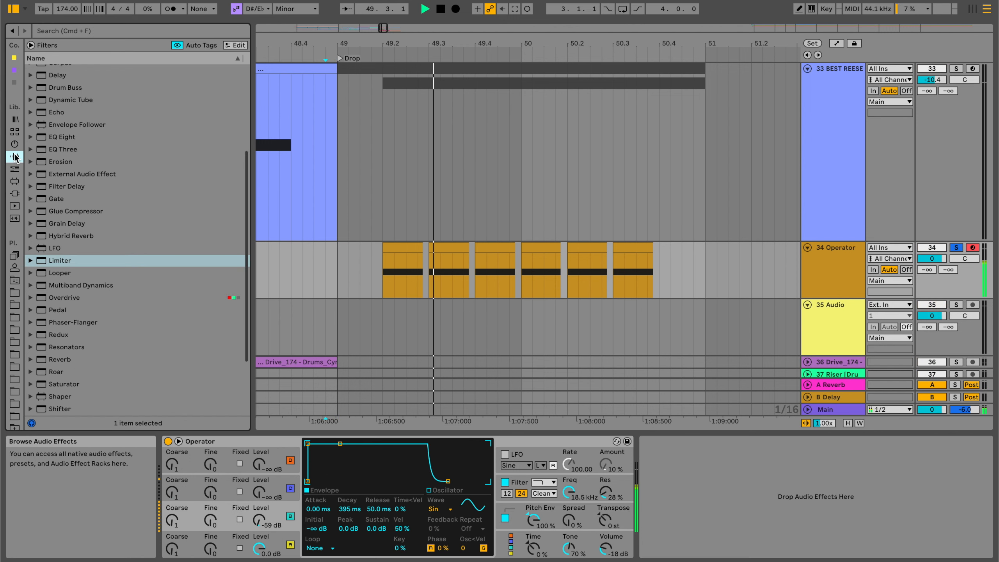
pyautogui.moveTo(64, 297); pyautogui.dragTo(649, 488)
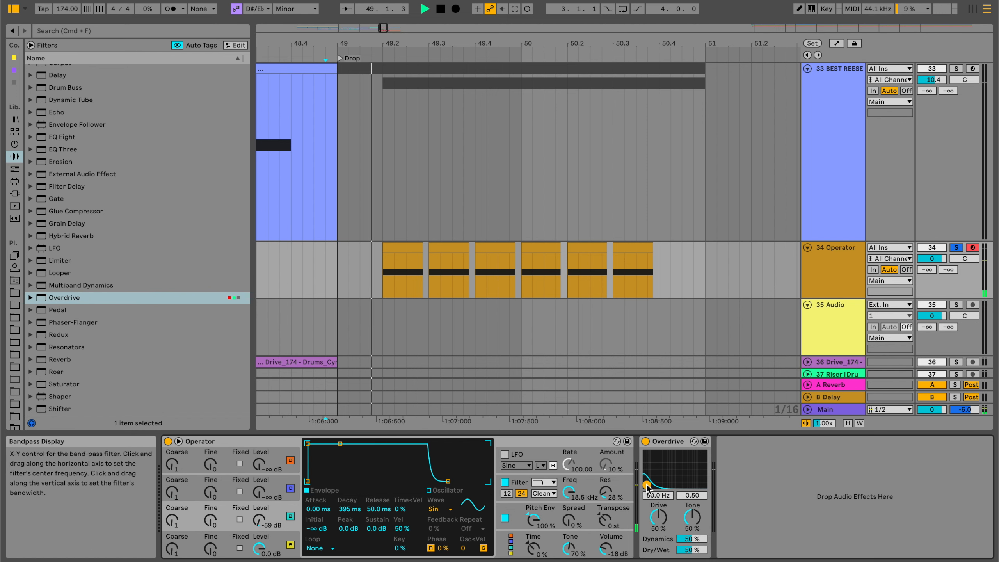
pyautogui.click(662, 455)
pyautogui.press('super+d')
pyautogui.press('super+d')
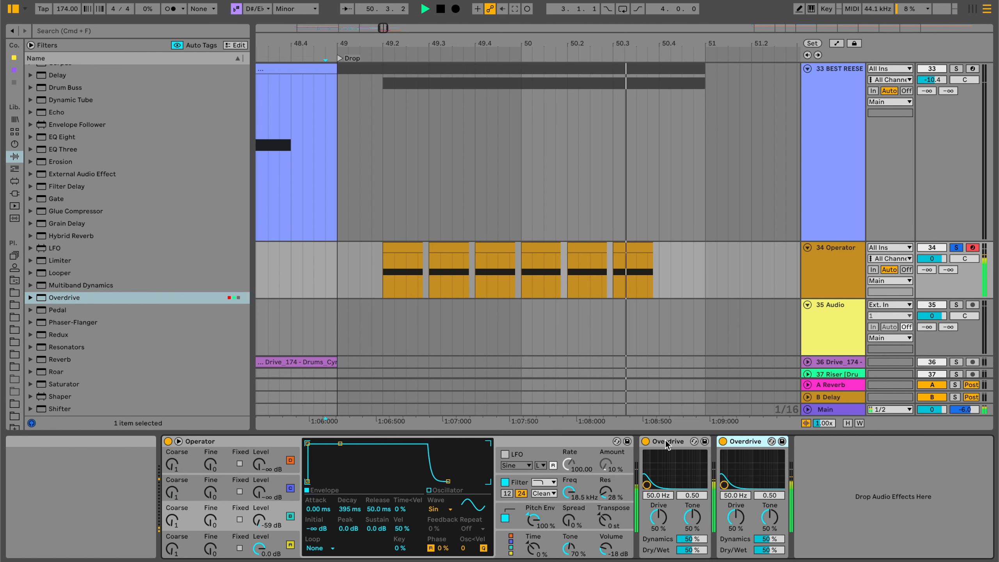
# Unsolo the track with the second Overdrive's frequency at 423 Hz, and extend the Operator clips to bar 51 with a copy at bar 53
pyautogui.click(291, 270)
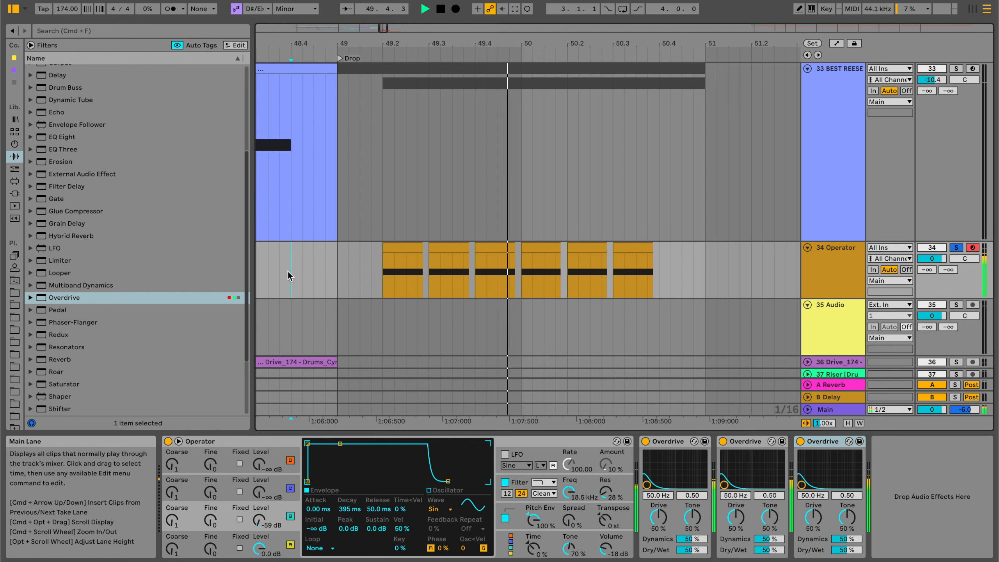
pyautogui.click(956, 252)
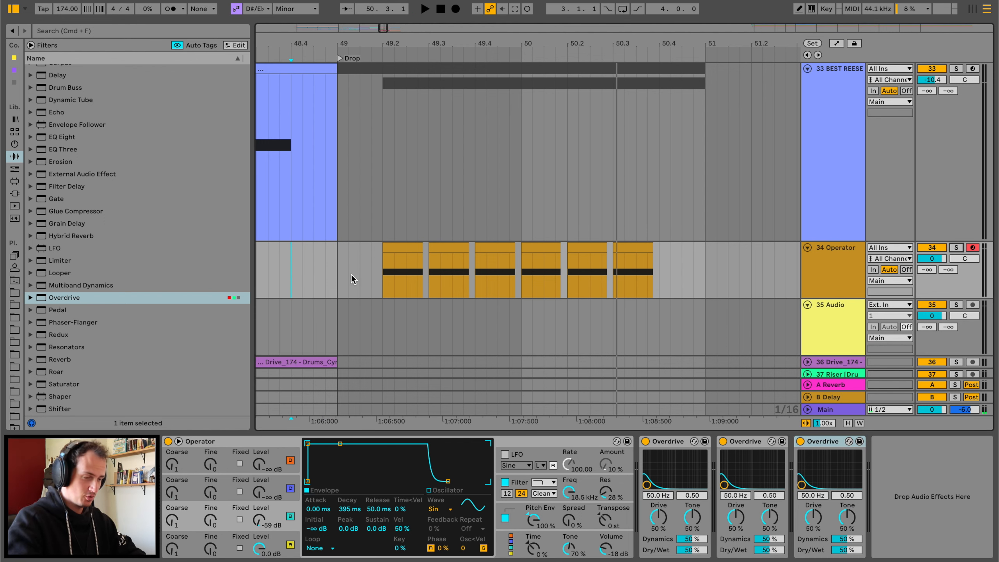
pyautogui.press('space')
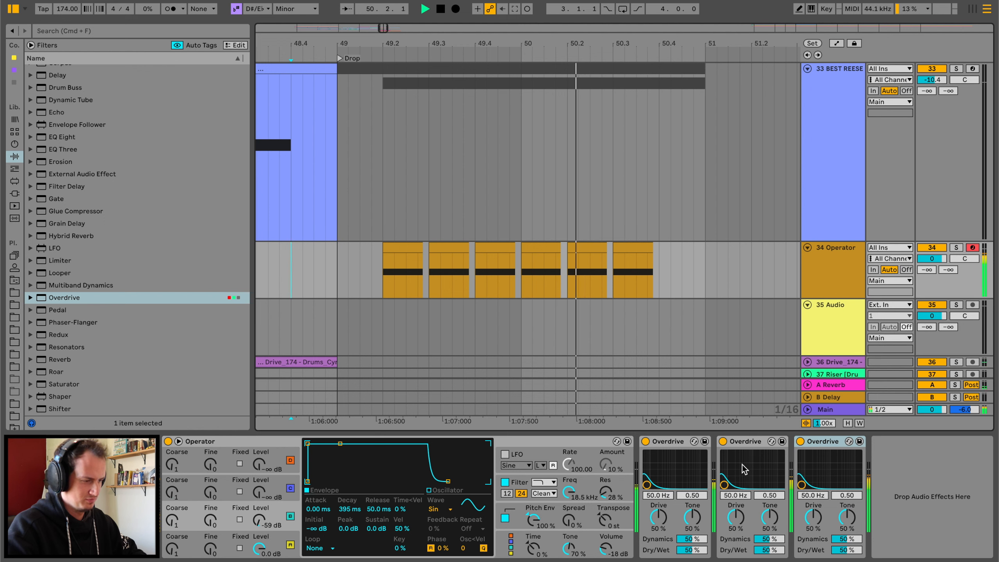
pyautogui.moveTo(741, 468); pyautogui.dragTo(744, 471)
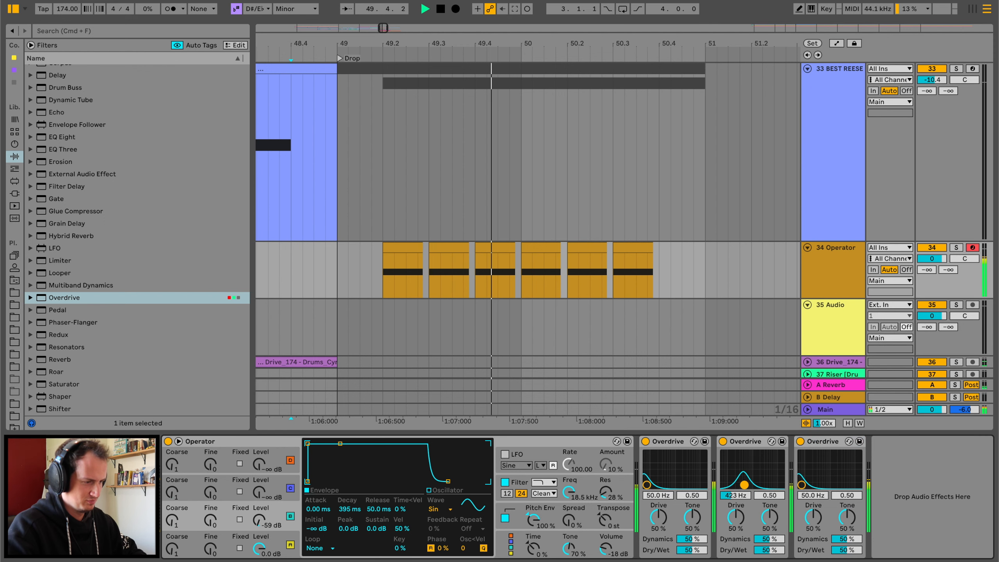
pyautogui.click(661, 244)
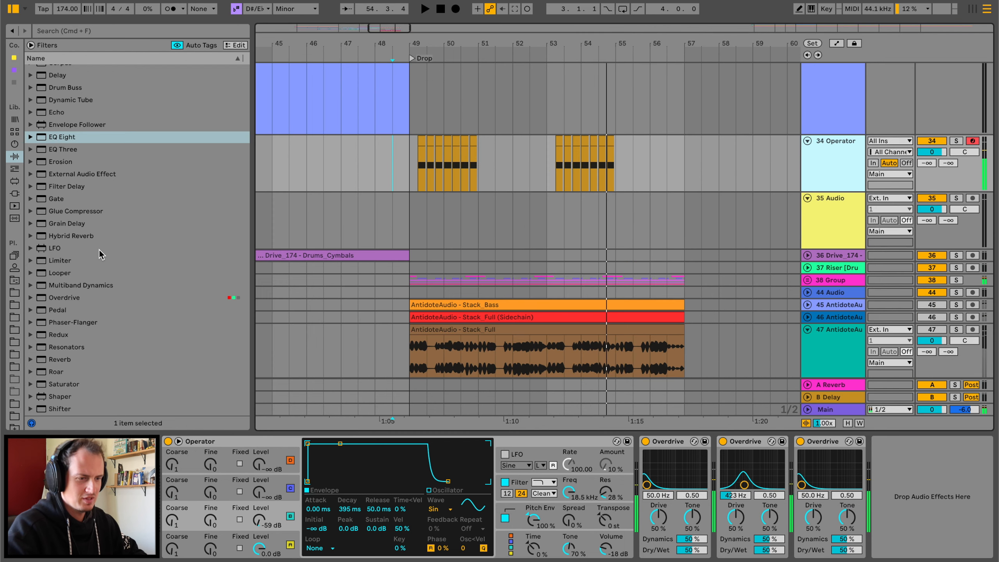
# Add Erosion after the Overdrives in Wide Noise mode with 3.01 kHz frequency, 1.55 width and an amount of 142
pyautogui.scroll(-5, 79, 326)
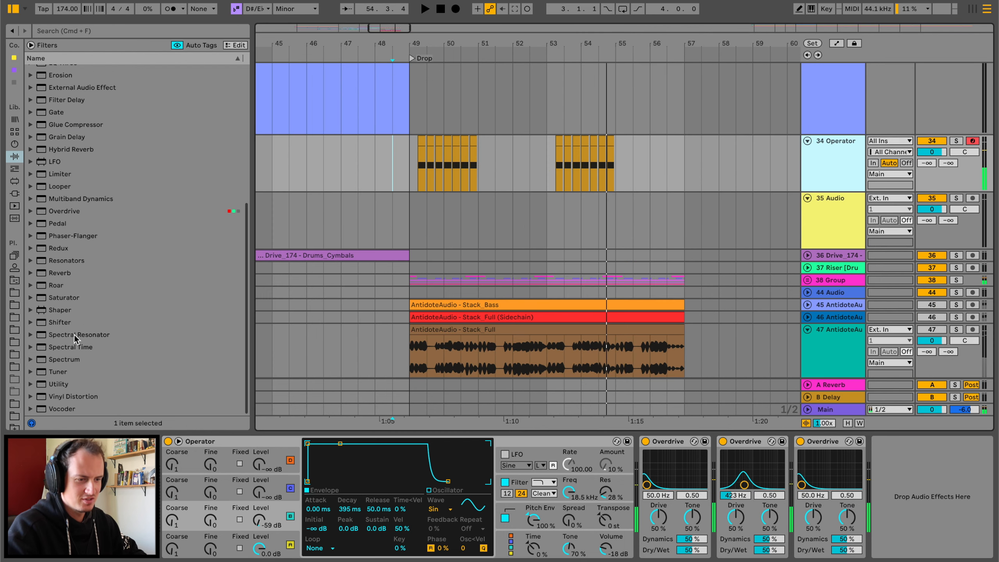
pyautogui.scroll(5, 72, 128)
pyautogui.doubleClick(72, 133)
pyautogui.press('space')
pyautogui.click(913, 515)
pyautogui.moveTo(940, 506); pyautogui.dragTo(924, 455)
pyautogui.moveTo(922, 551); pyautogui.dragTo(922, 550)
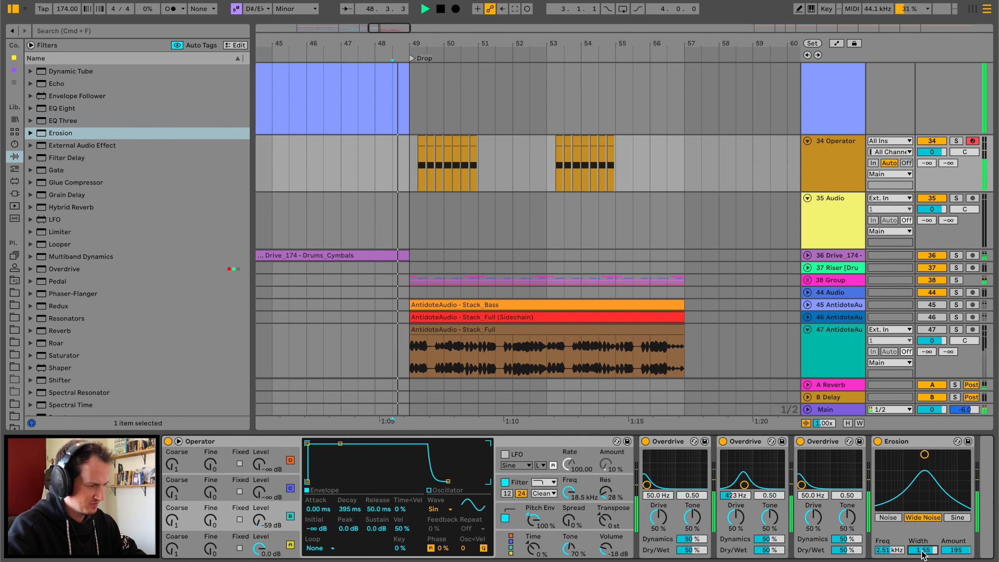
pyautogui.moveTo(924, 454); pyautogui.dragTo(928, 462)
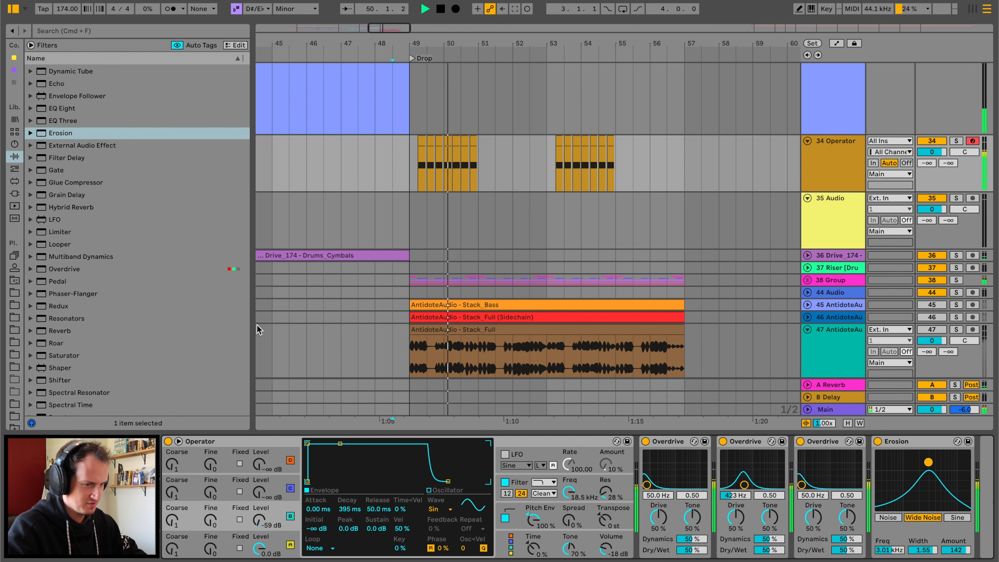
# Search the plug-ins for "tras", load iZotope Trash 2 on the Operator track and play the drop through it
pyautogui.click(13, 195)
pyautogui.click(97, 31)
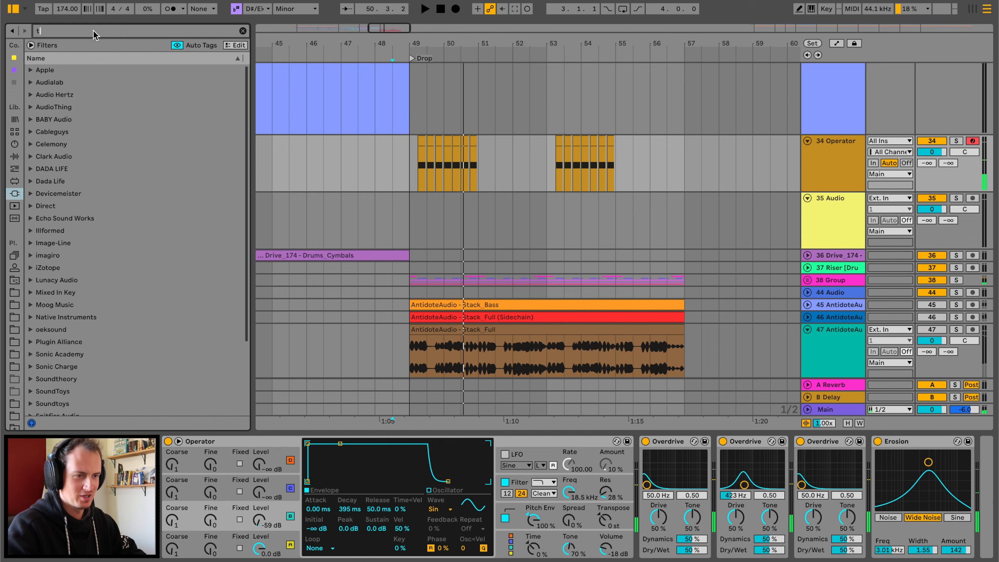
pyautogui.write('tras')
pyautogui.click(63, 94)
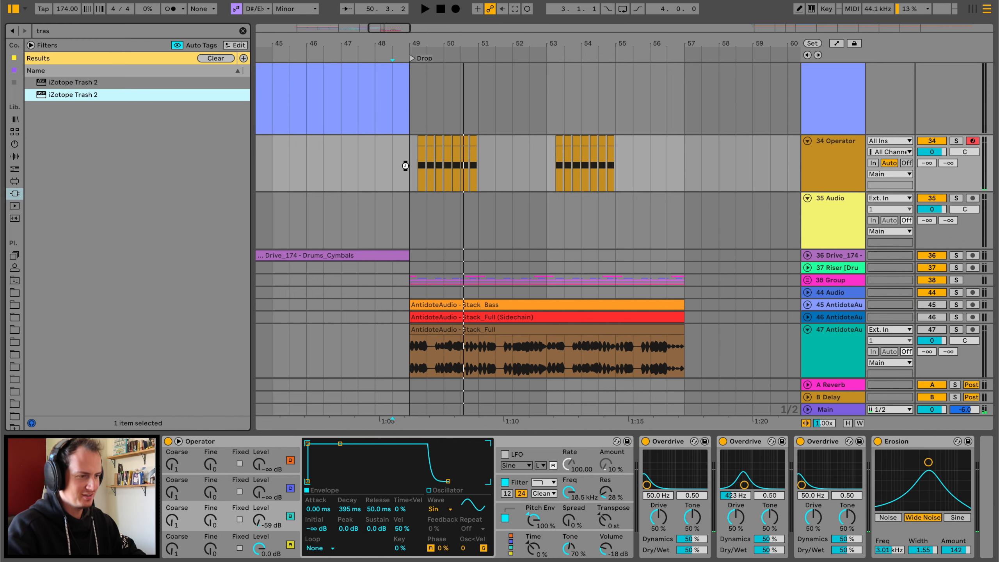
pyautogui.moveTo(409, 159); pyautogui.dragTo(401, 158)
pyautogui.press('space')
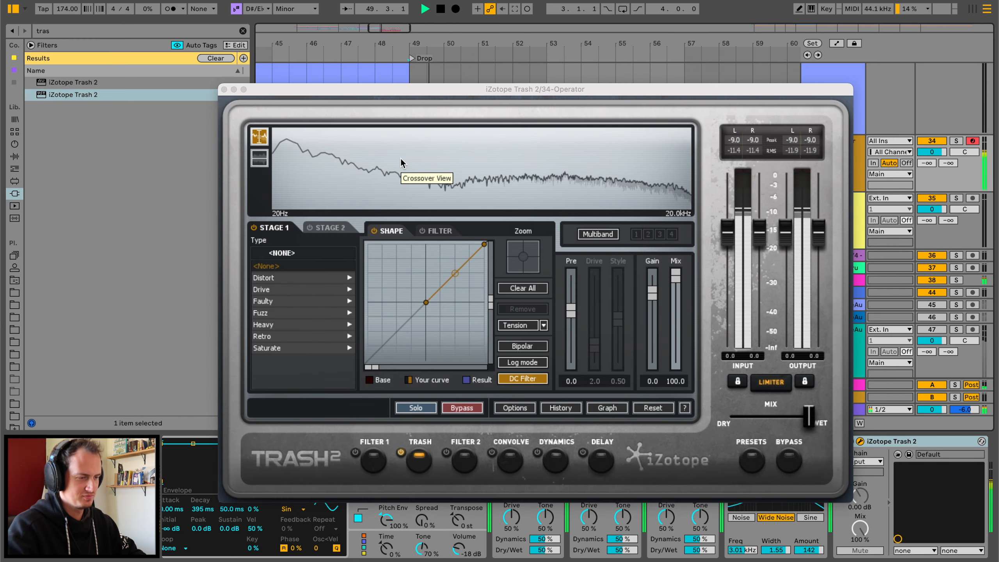
# Try the Capacity and Crispy Distort types in Trash 2's Stage 1 and close the plug-in window
pyautogui.click(286, 277)
pyautogui.click(284, 287)
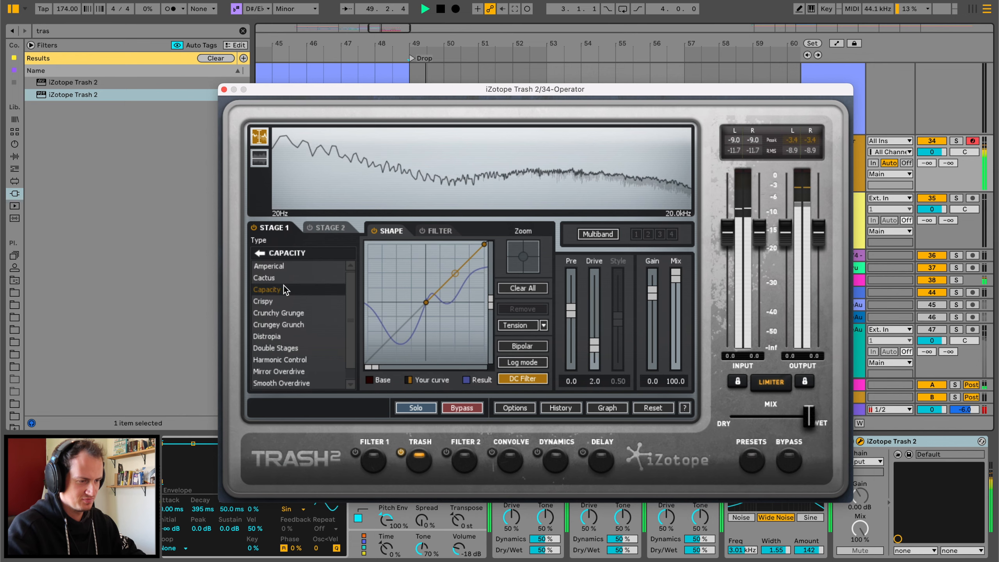
pyautogui.click(281, 302)
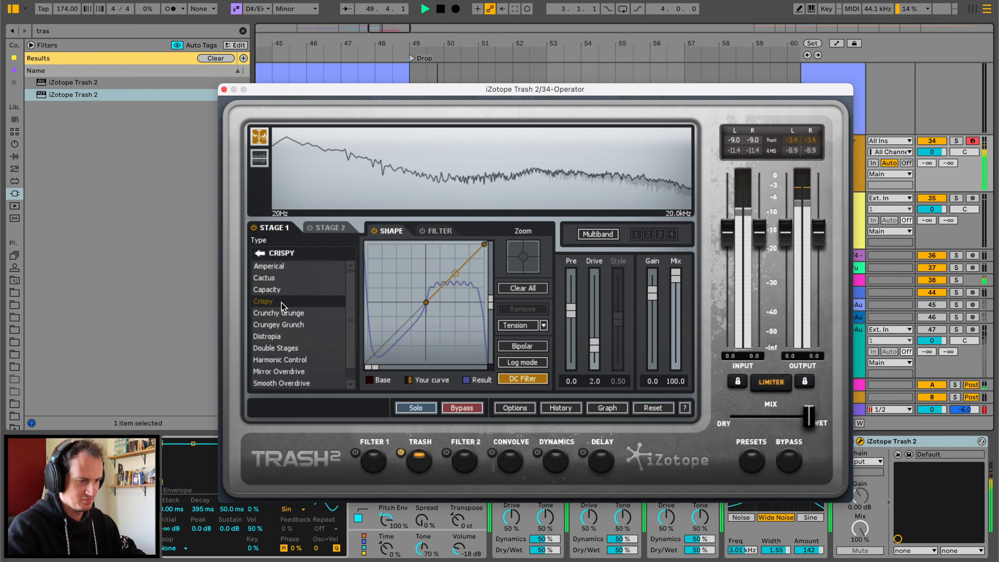
pyautogui.click(223, 90)
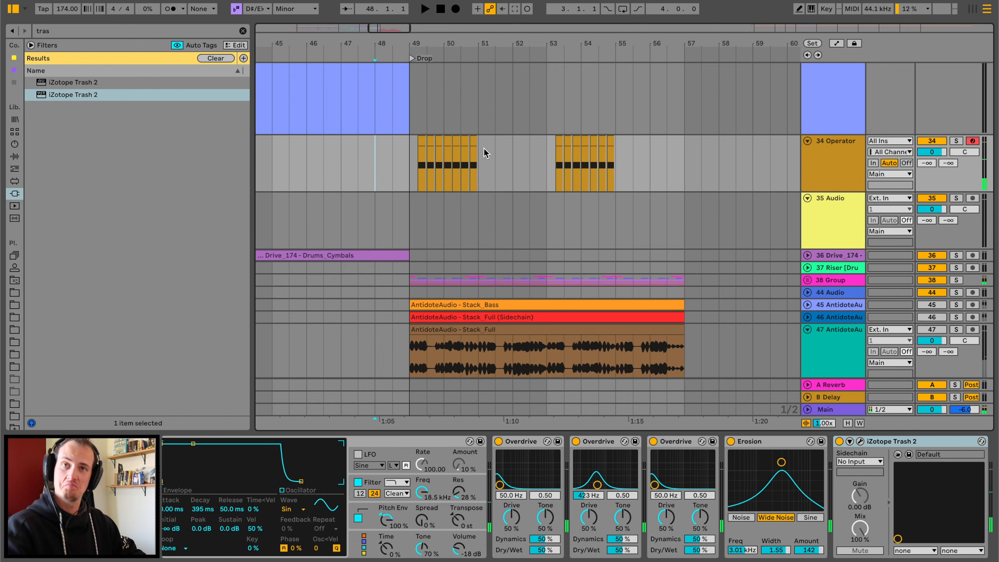
# Add EQ Eight after Trash 2 with band 2 cut by 8.55 dB at 129 Hz, and lower the Operator track's volume slightly
pyautogui.click(14, 156)
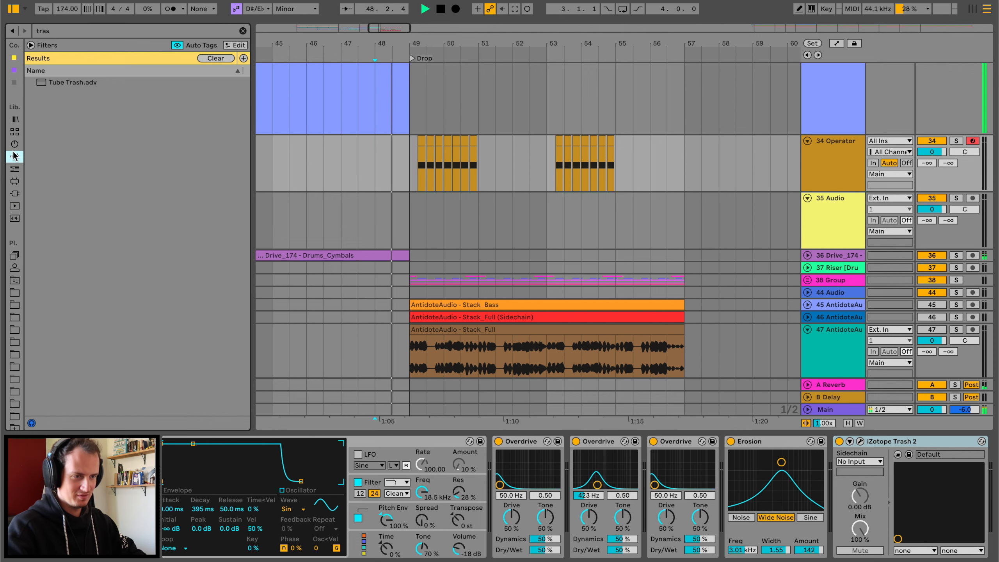
pyautogui.click(243, 31)
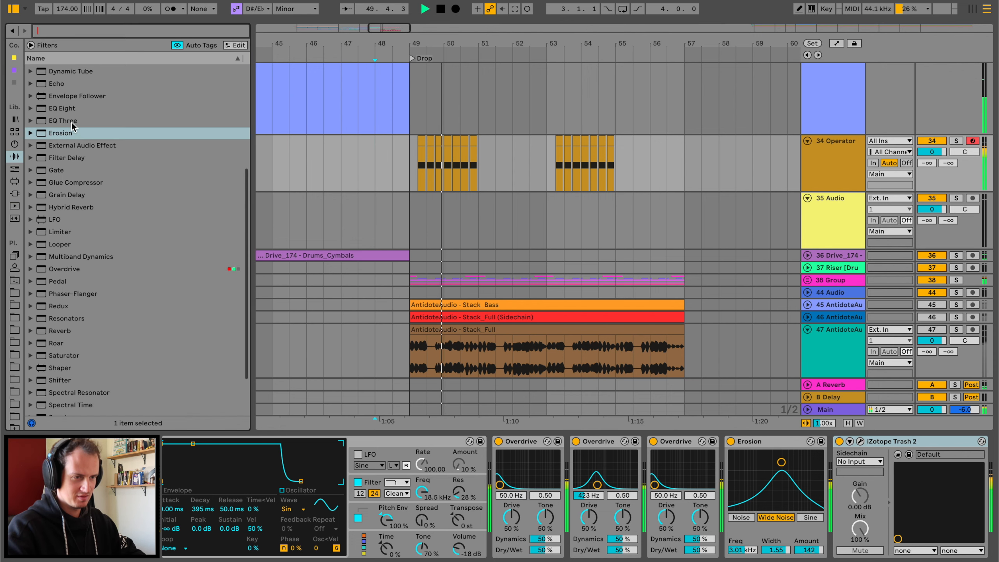
pyautogui.doubleClick(65, 108)
pyautogui.moveTo(804, 489); pyautogui.dragTo(790, 512)
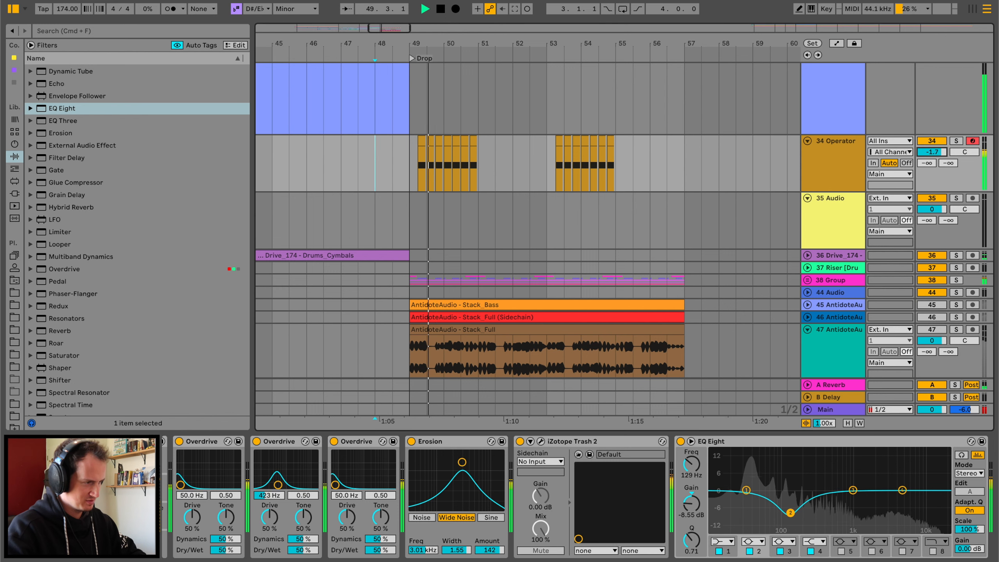
pyautogui.moveTo(929, 153); pyautogui.dragTo(929, 157)
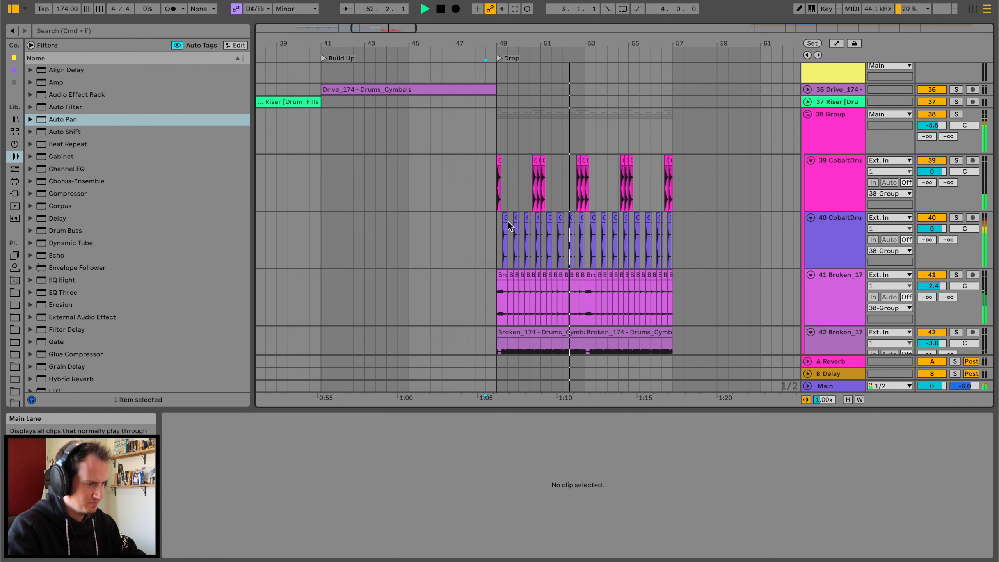
# Transpose all the HeavySnare clips on track 40 in the drop to +8 semitones and play the drop
pyautogui.click(508, 222)
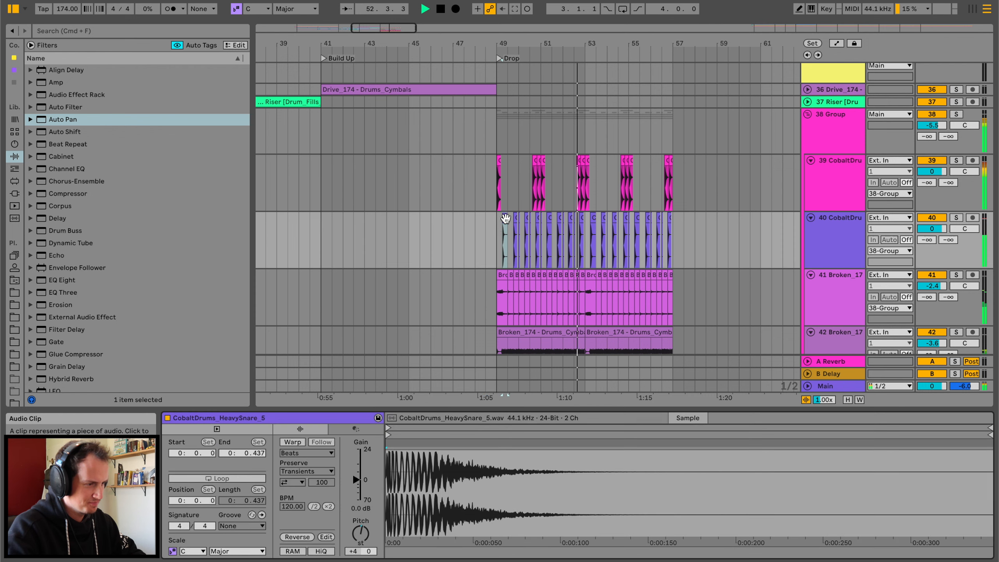
pyautogui.click(498, 220)
pyautogui.moveTo(498, 220); pyautogui.dragTo(689, 231)
pyautogui.click(361, 529)
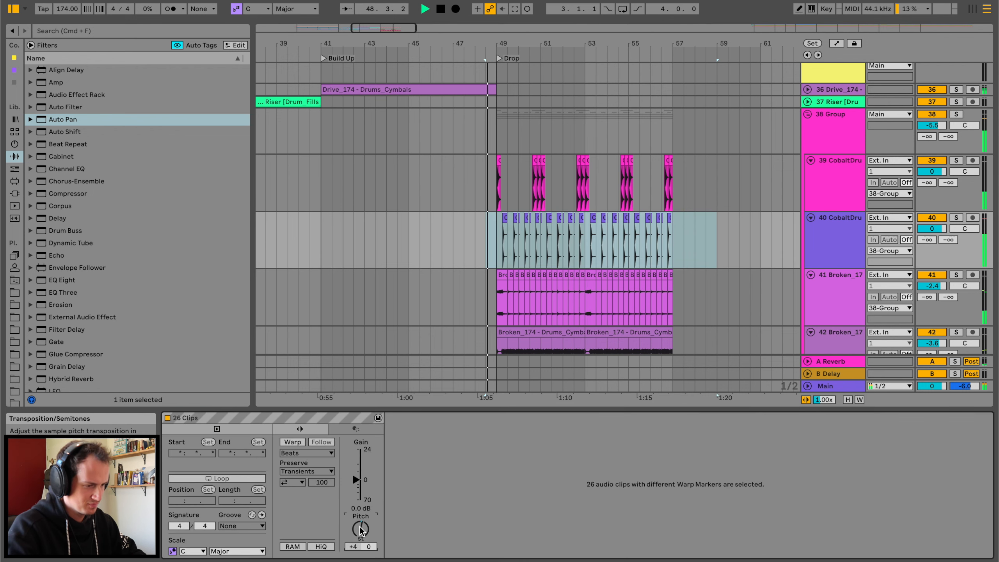
pyautogui.press('Up')
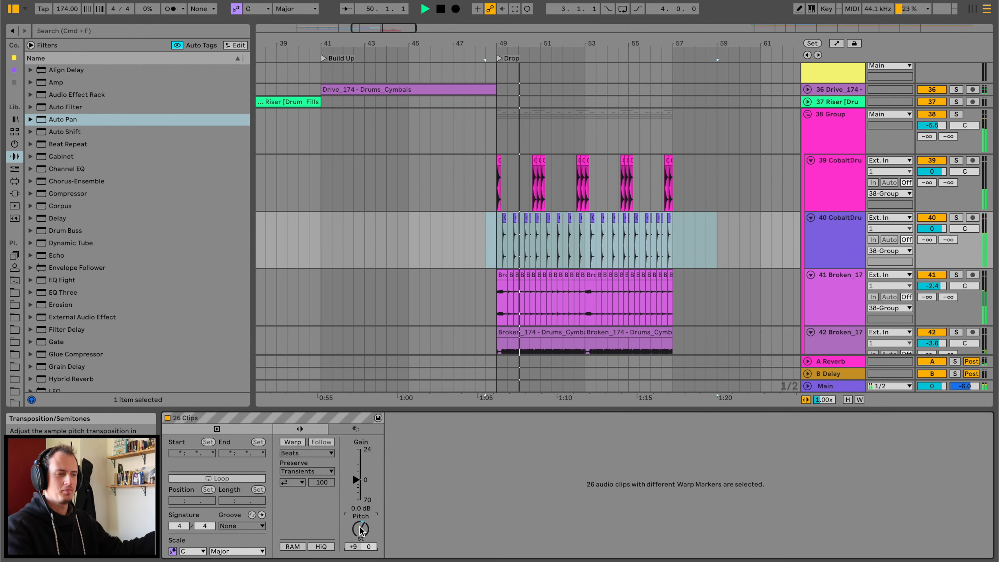
pyautogui.press('Up')
pyautogui.press('Up')
pyautogui.press('Up')
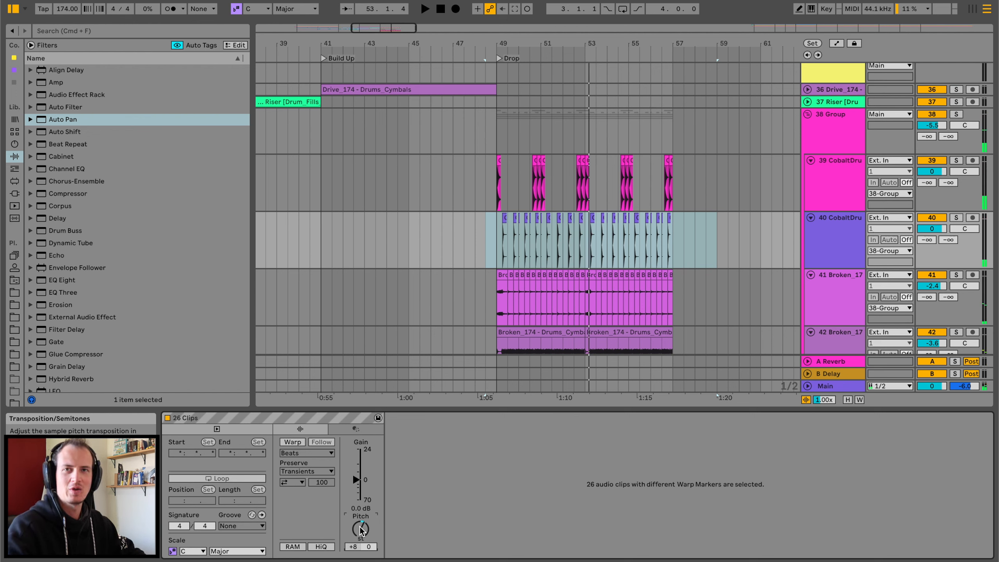
pyautogui.press('space')
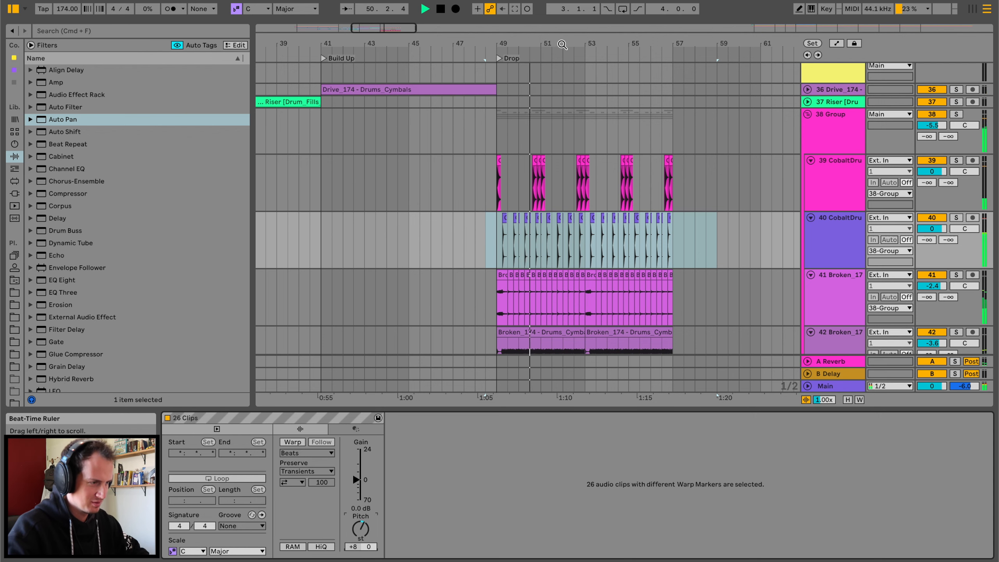
# Fine-tune the transposition of individual snare clips from bar 51.2 onward, with the one at 52.4 at +9 semitones, and play them
pyautogui.moveTo(560, 44); pyautogui.dragTo(560, 114)
pyautogui.click(505, 220)
pyautogui.press('space')
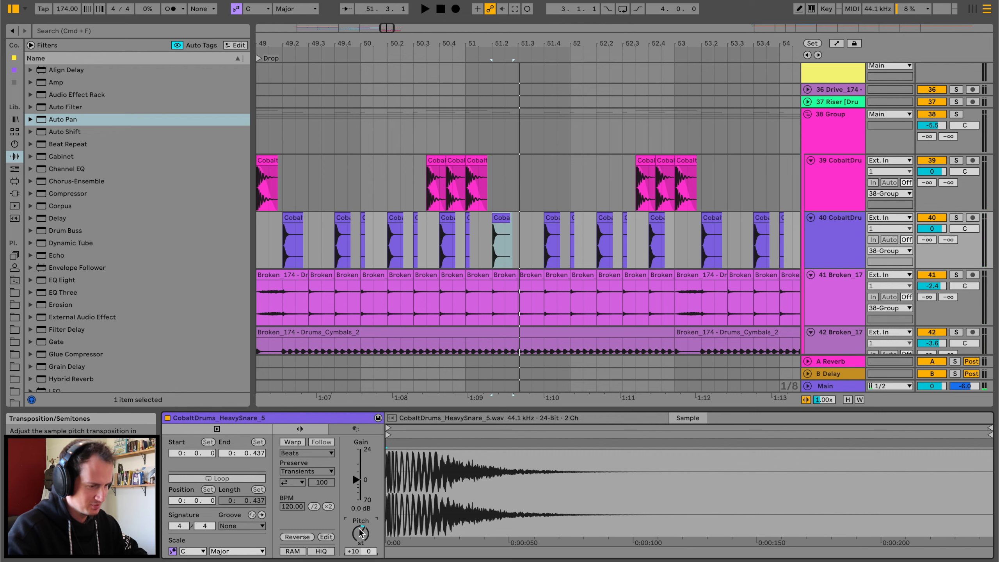
pyautogui.moveTo(360, 533); pyautogui.dragTo(358, 536)
pyautogui.click(553, 214)
pyautogui.click(606, 218)
pyautogui.click(652, 221)
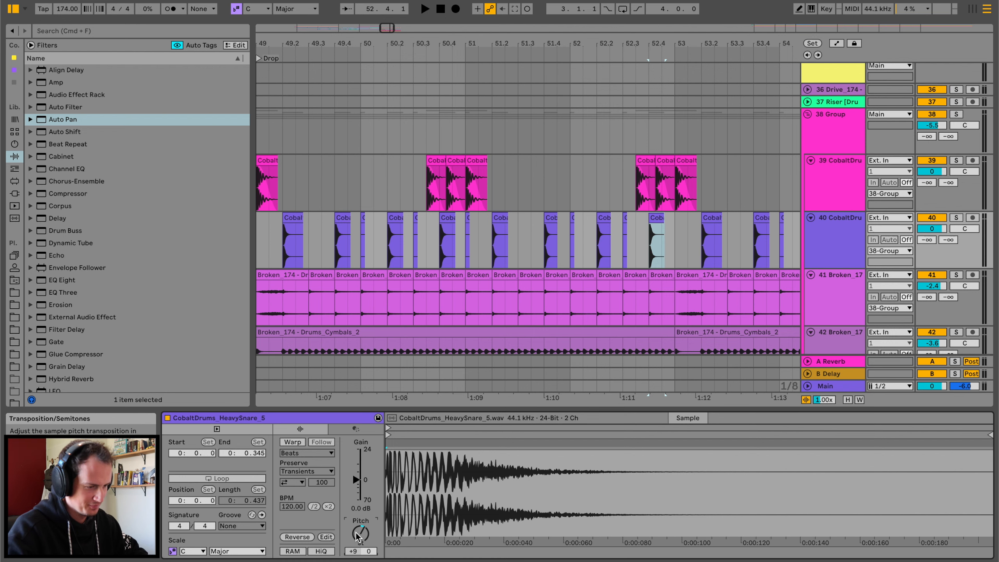
pyautogui.click(424, 246)
pyautogui.press('space')
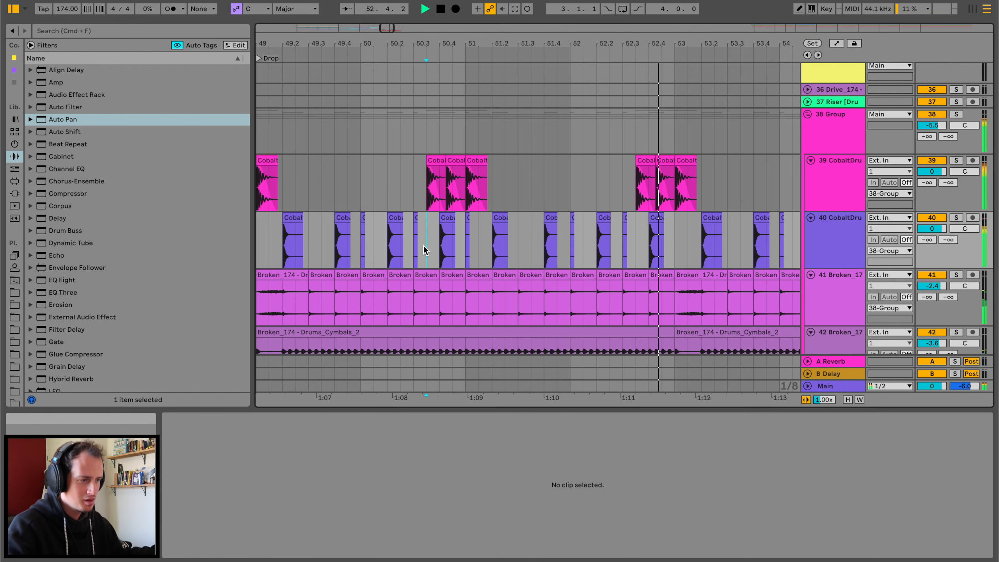
# Delete the snare clips on track 40 from bar 53 to 57, duplicate the first four bars of snares there, and play the drop
pyautogui.moveTo(504, 46); pyautogui.dragTo(501, 50)
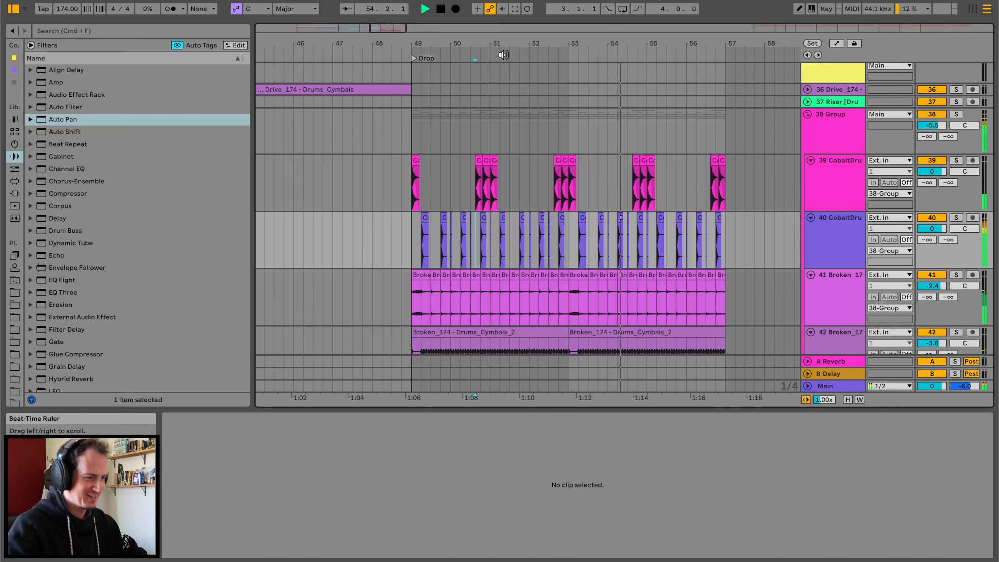
pyautogui.moveTo(568, 232); pyautogui.dragTo(731, 228)
pyautogui.press('Delete')
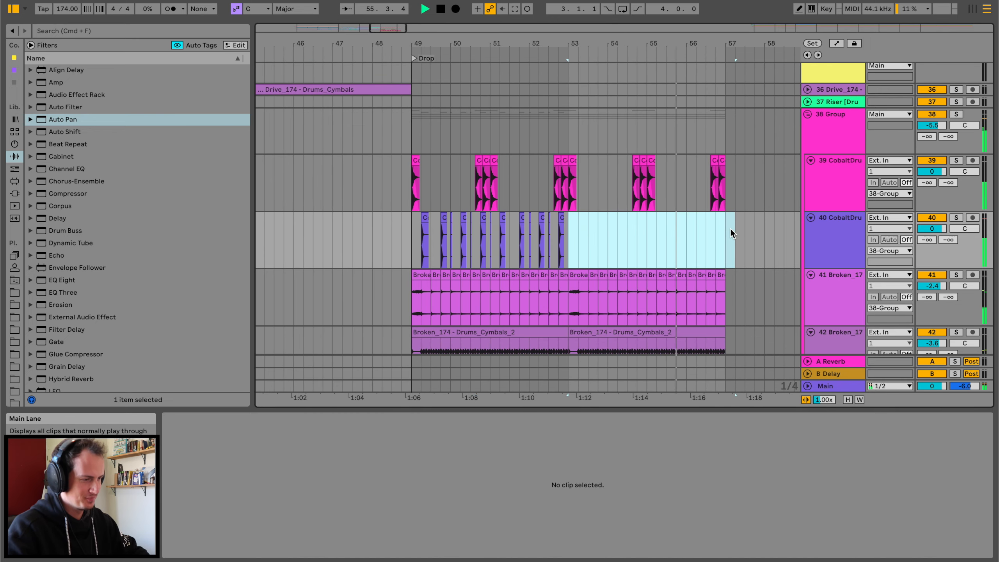
pyautogui.press('space')
pyautogui.click(567, 219)
pyautogui.moveTo(566, 219); pyautogui.dragTo(412, 225)
pyautogui.press('super+d')
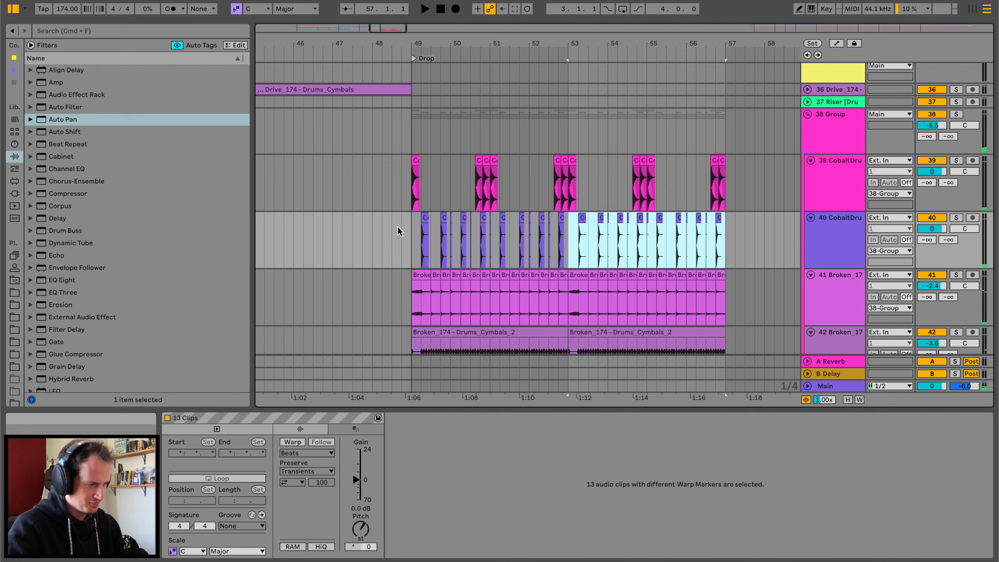
pyautogui.click(381, 229)
pyautogui.press('space')
# Fold the 38 Group and place copies of the two one-bar BEST REESE clips from before the build-up at bars 51 and 52
pyautogui.click(807, 115)
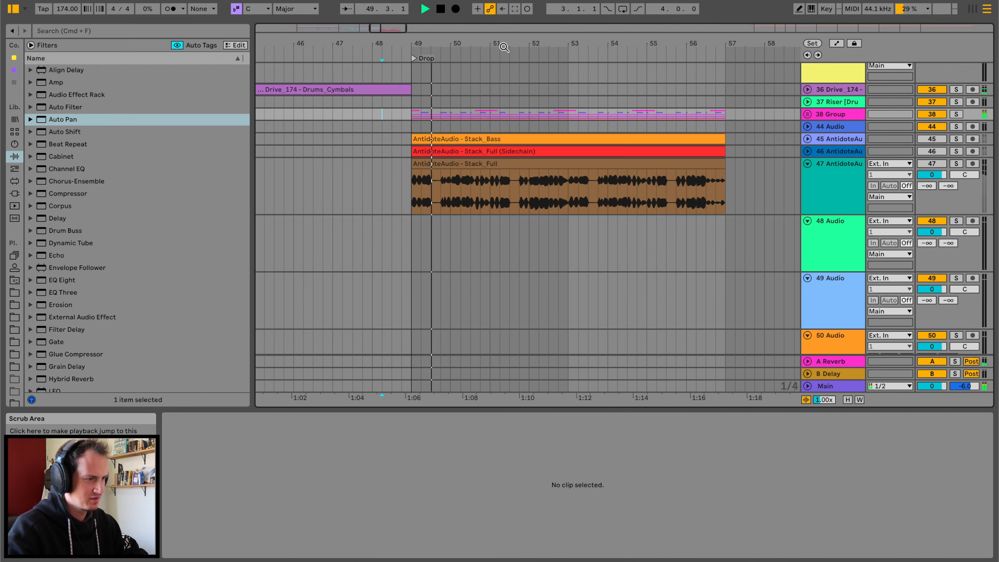
pyautogui.moveTo(504, 45); pyautogui.dragTo(504, 25)
pyautogui.scroll(8, 451, 176)
pyautogui.hscroll(-6, 451, 176)
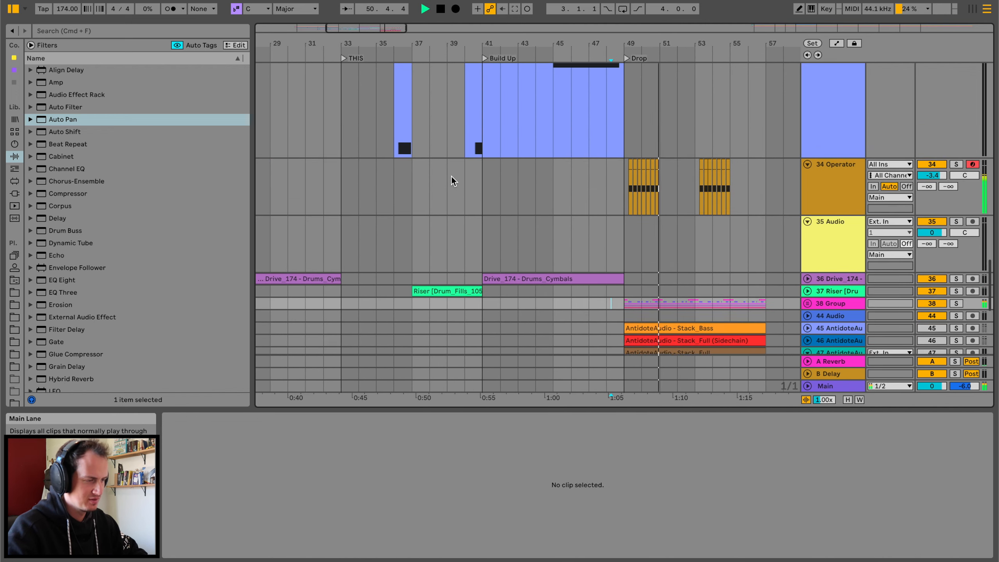
pyautogui.scroll(10, 451, 175)
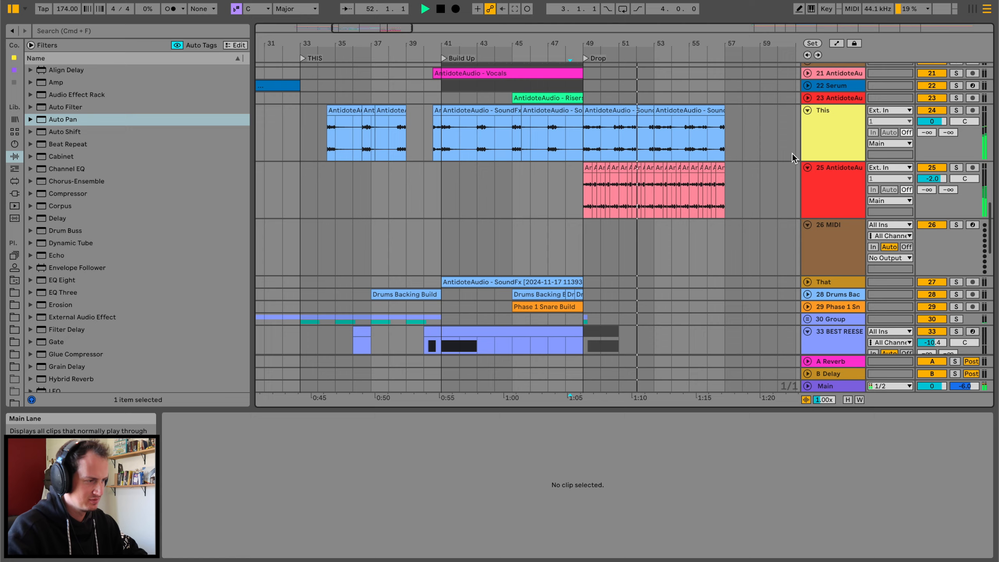
pyautogui.click(815, 196)
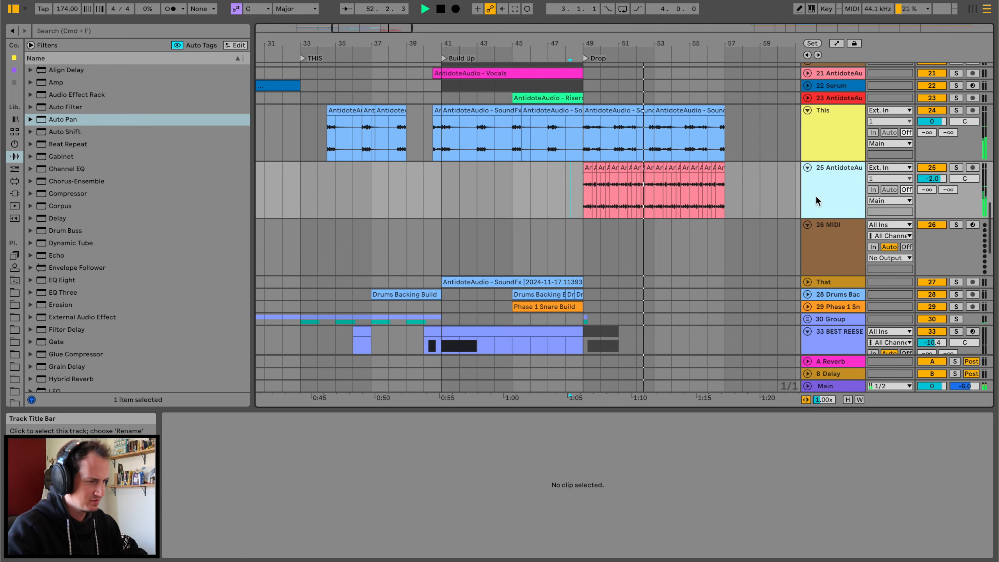
pyautogui.scroll(-8, 574, 237)
pyautogui.doubleClick(531, 207)
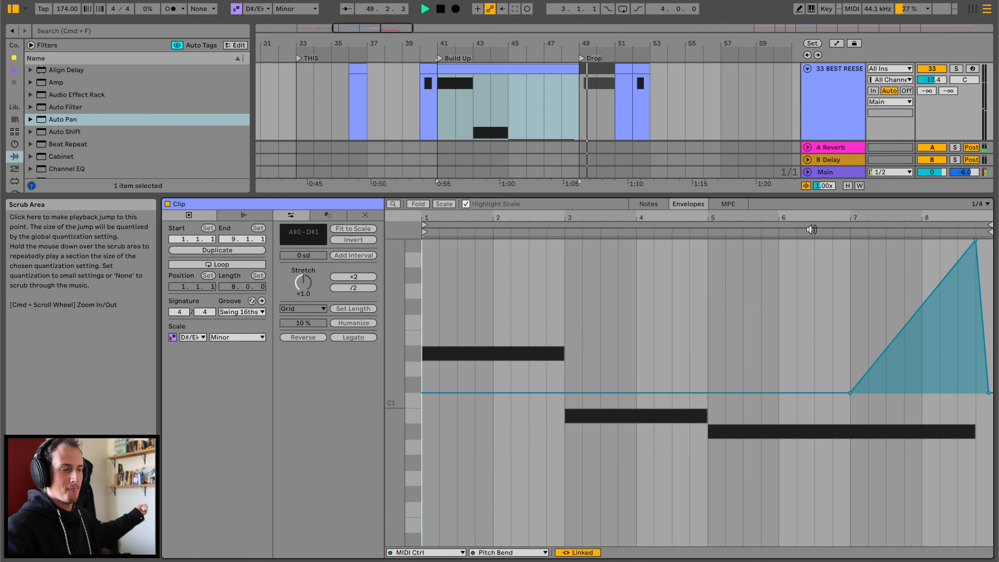
pyautogui.moveTo(800, 195); pyautogui.dragTo(767, 466)
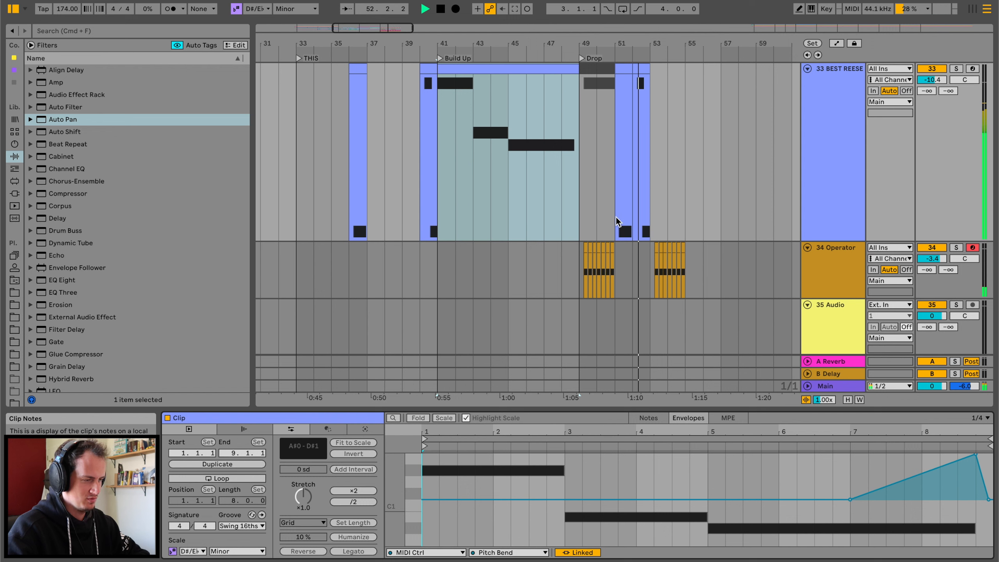
# In the BEST REESE clip at bar 52, delete the D#0 note and extend the D#1 note to 1.4.4
pyautogui.click(642, 94)
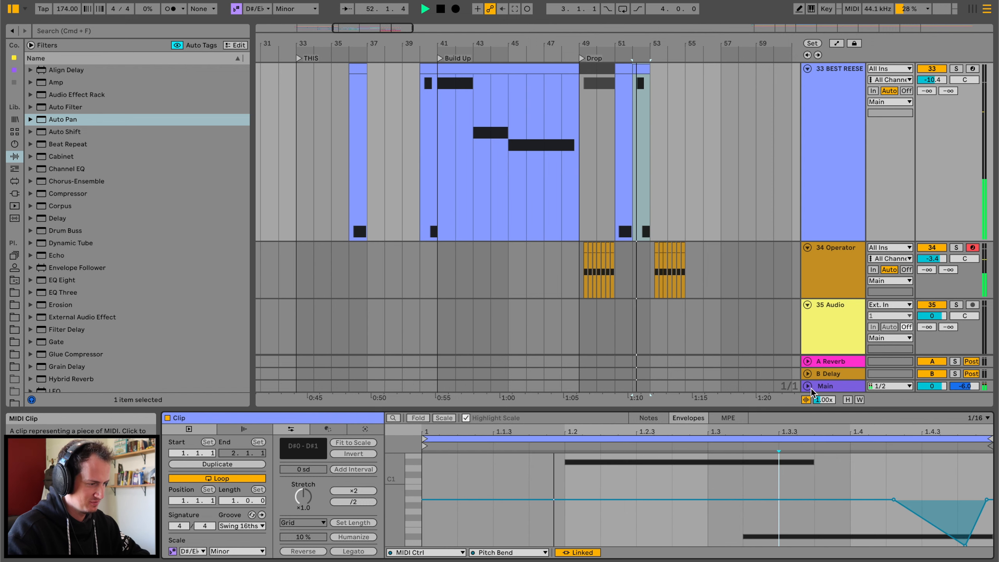
pyautogui.press('space')
pyautogui.click(667, 420)
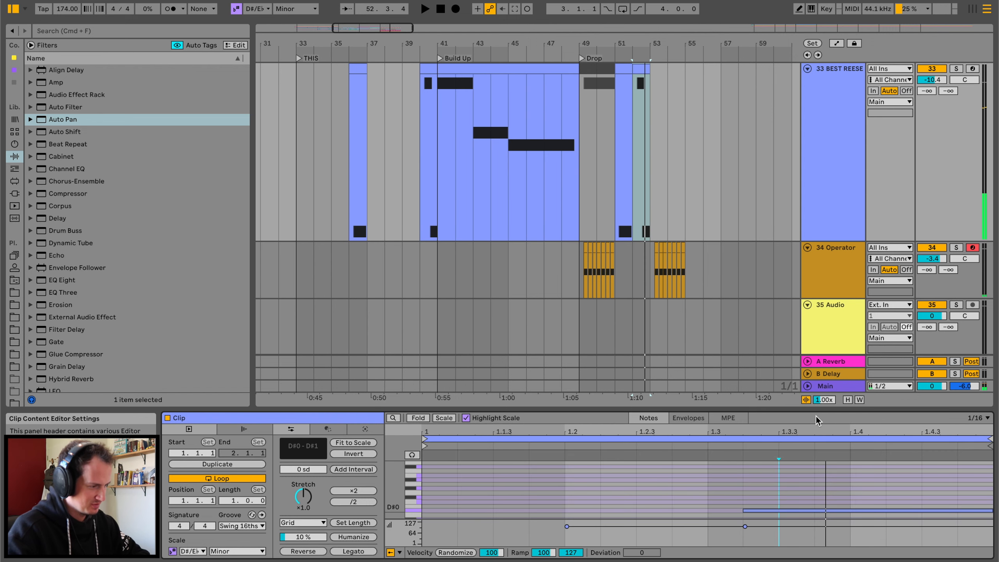
pyautogui.moveTo(819, 410); pyautogui.dragTo(819, 225)
pyautogui.moveTo(852, 382); pyautogui.dragTo(871, 500)
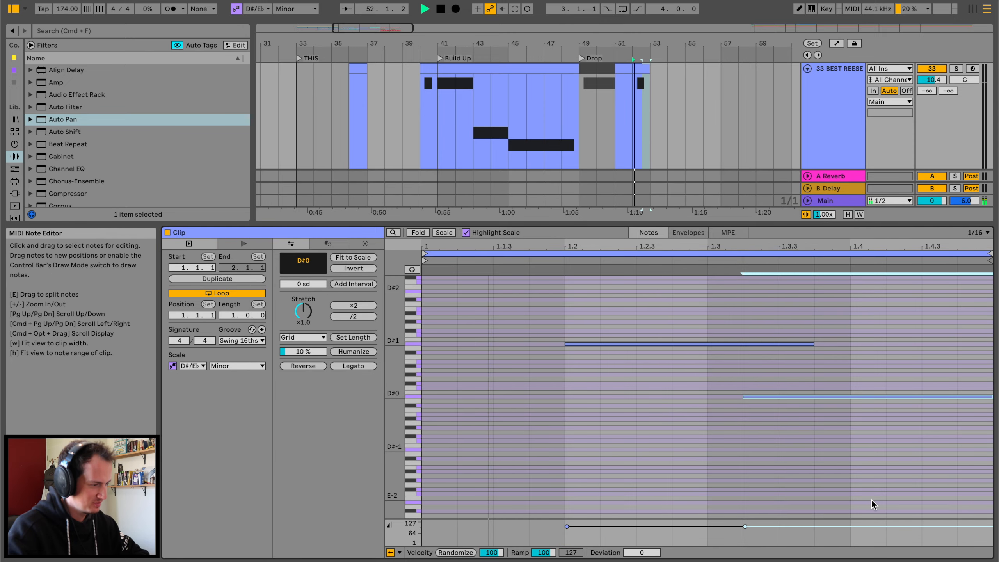
pyautogui.press('Delete')
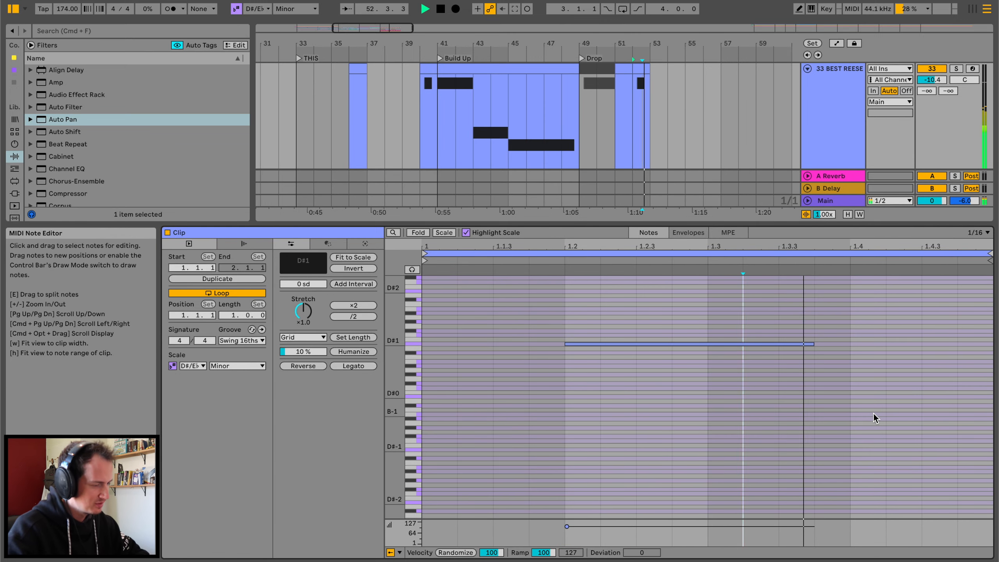
pyautogui.moveTo(812, 343); pyautogui.dragTo(940, 343)
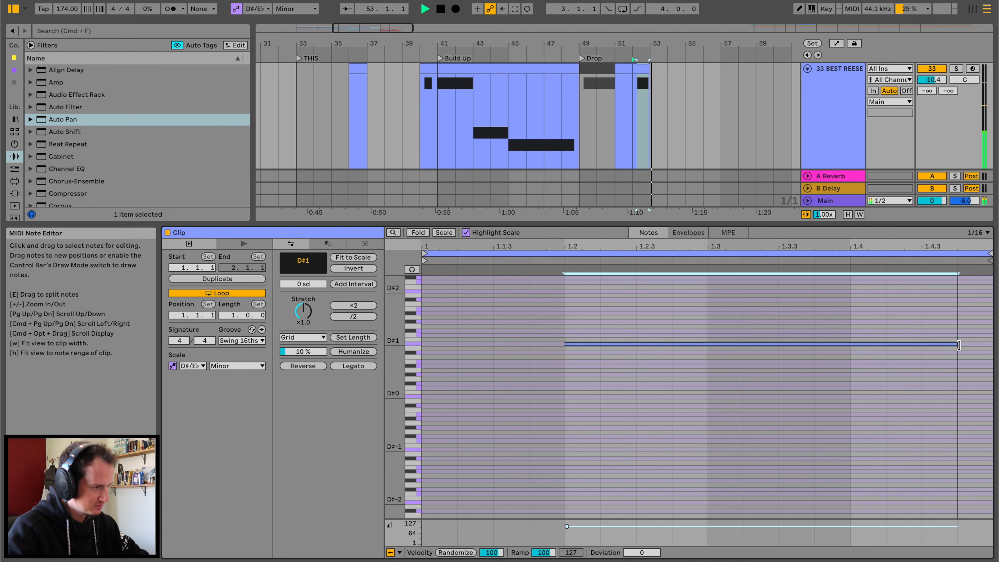
# Shape BEST REESE's Operator B Fine automation with a peak of about 38 midway through bar 51 and another late in bar 52
pyautogui.doubleClick(840, 119)
pyautogui.hscroll(-8, 387, 534)
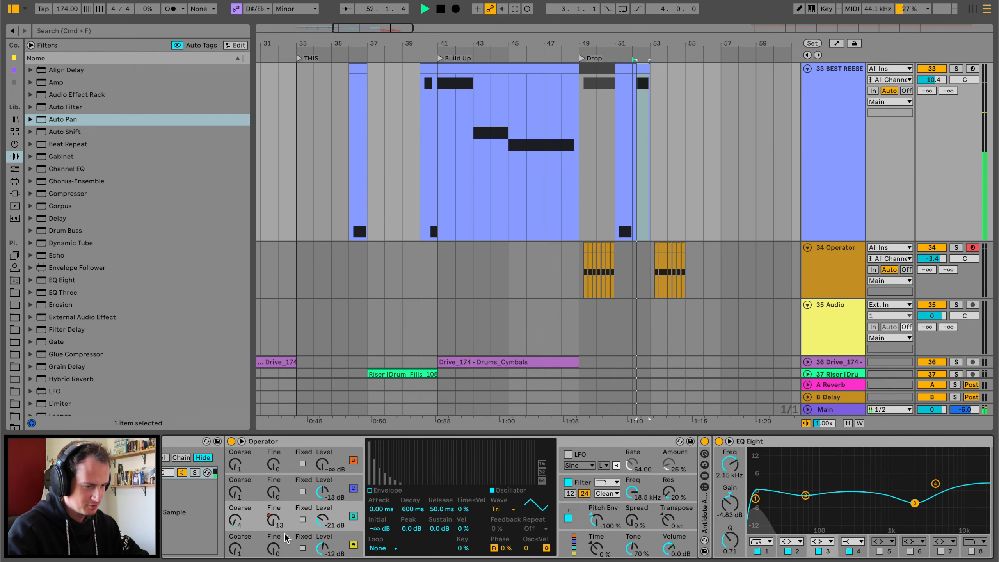
pyautogui.press('a')
pyautogui.moveTo(653, 46); pyautogui.dragTo(651, 103)
pyautogui.click(558, 179)
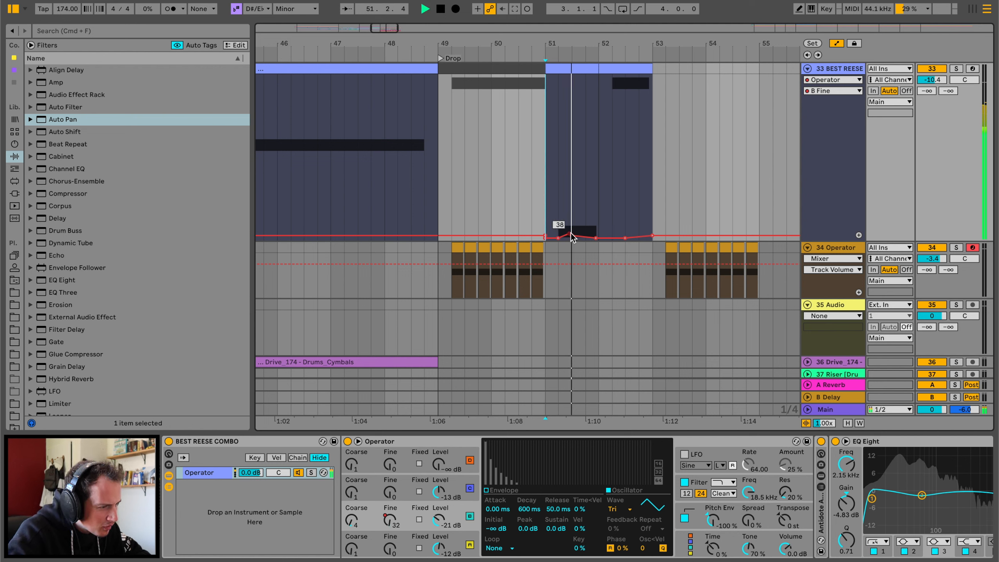
pyautogui.moveTo(638, 236); pyautogui.dragTo(639, 233)
# Play the drop around bar 52 to check the B Fine automation on the reese
pyautogui.click(621, 221)
pyautogui.press('space')
pyautogui.press('space')
pyautogui.press('space')
pyautogui.press('space')
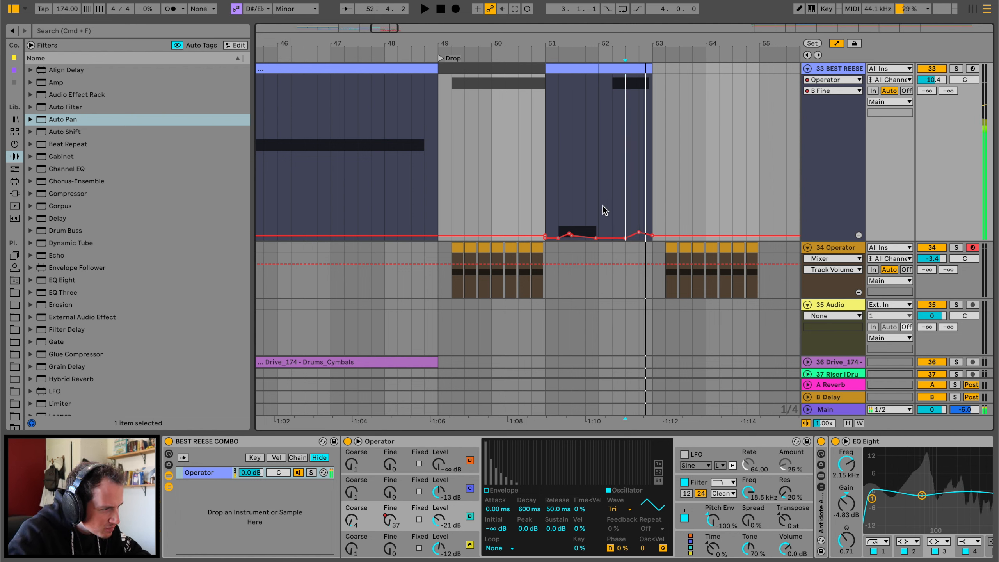
pyautogui.click(604, 206)
pyautogui.press('space')
pyautogui.press('space')
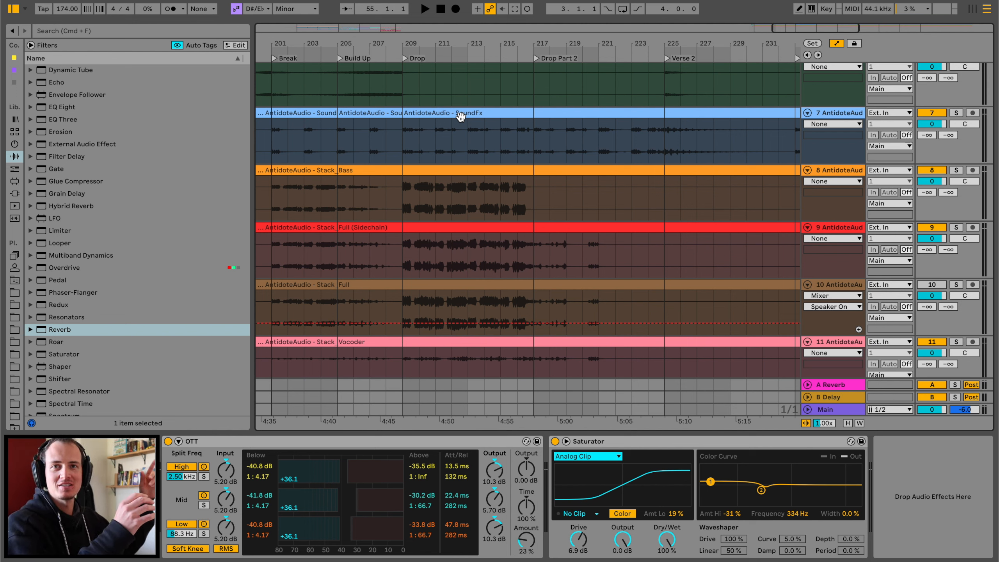
# Audition the reference drop, split its stems at bars 215 and 217, and select that section from SoundFx through Stack_Vocoder
pyautogui.click(485, 200)
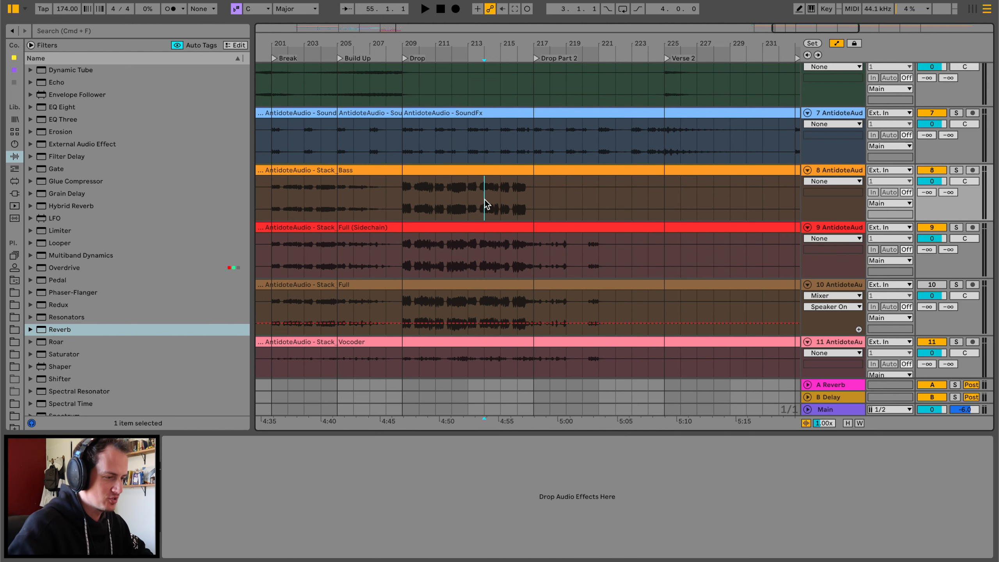
pyautogui.press('space')
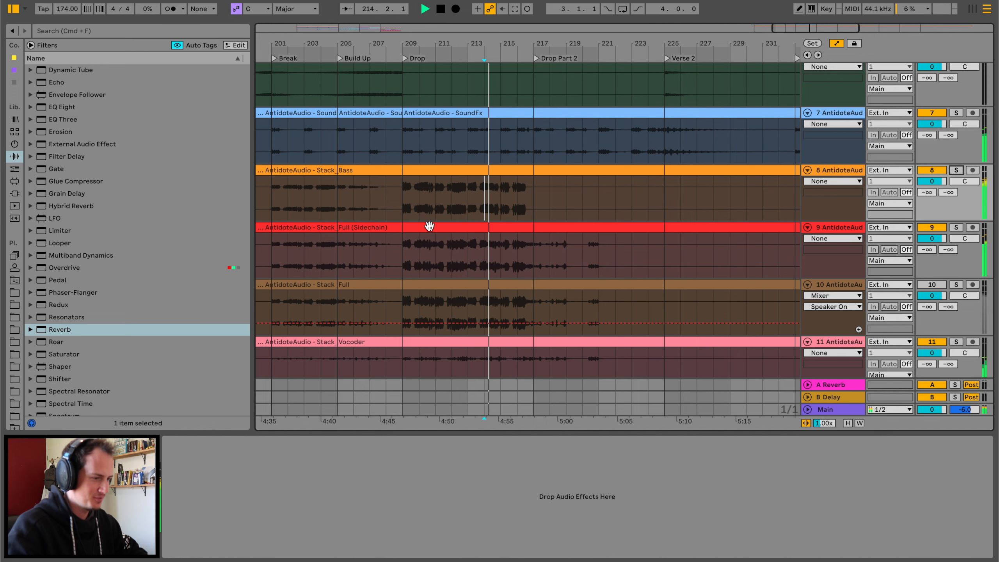
pyautogui.scroll(-3, 507, 196)
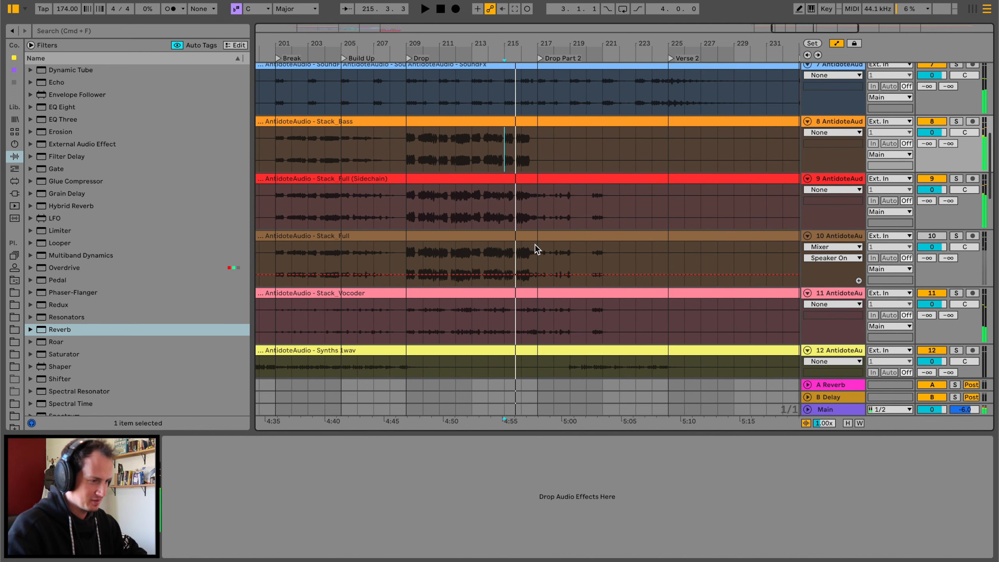
pyautogui.keyDown('shift'); pyautogui.click(537, 320); pyautogui.keyUp('shift')
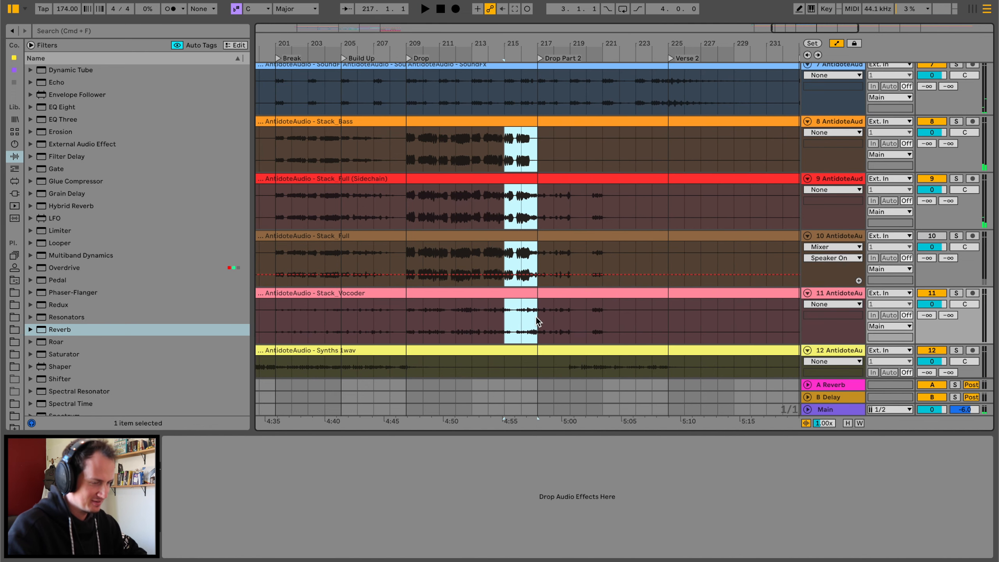
pyautogui.press('super+e')
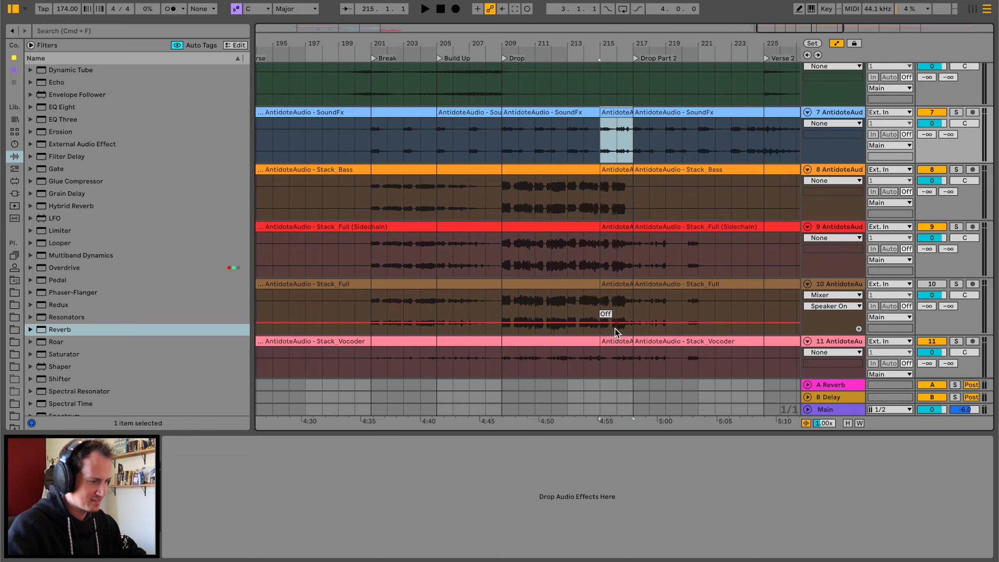
pyautogui.keyDown('shift'); pyautogui.click(616, 341); pyautogui.keyUp('shift')
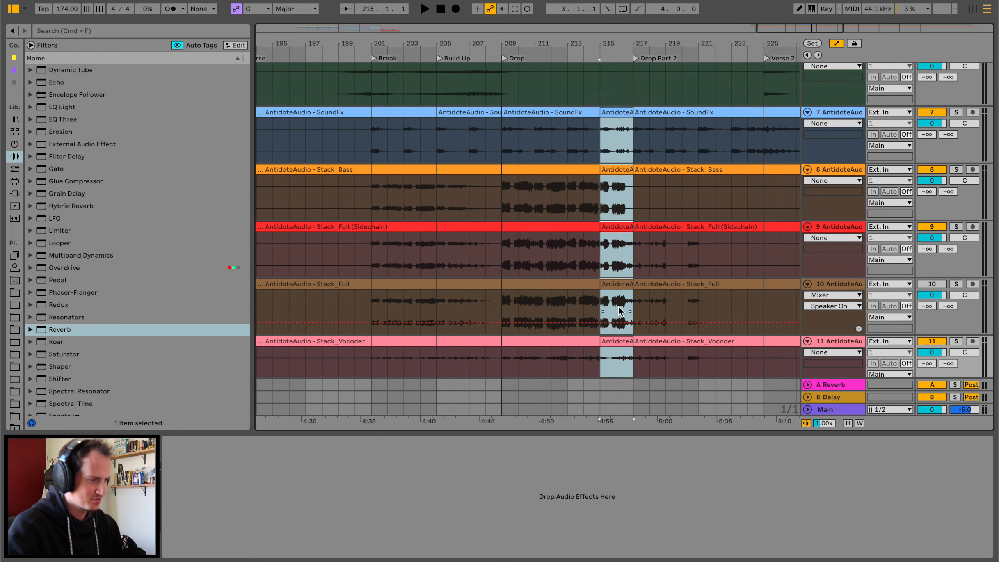
# Play from just before the drop at bar 49 and insert two new audio tracks below the 26 MIDI track
pyautogui.hscroll(-20, 621, 265)
pyautogui.scroll(-15, 622, 264)
pyautogui.scroll(10, 620, 264)
pyautogui.hscroll(15, 621, 264)
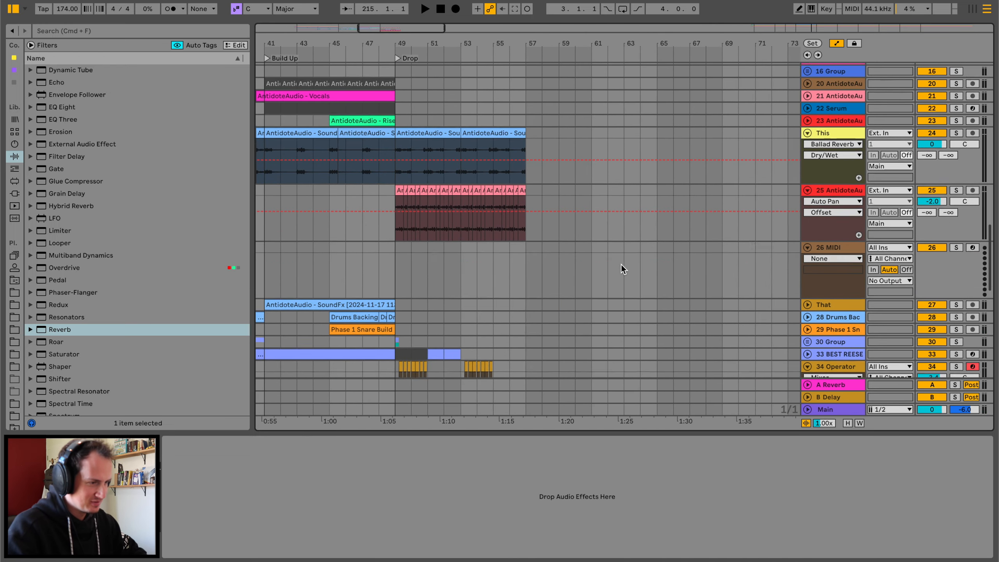
pyautogui.click(399, 96)
pyautogui.press('space')
pyautogui.scroll(3, 409, 42)
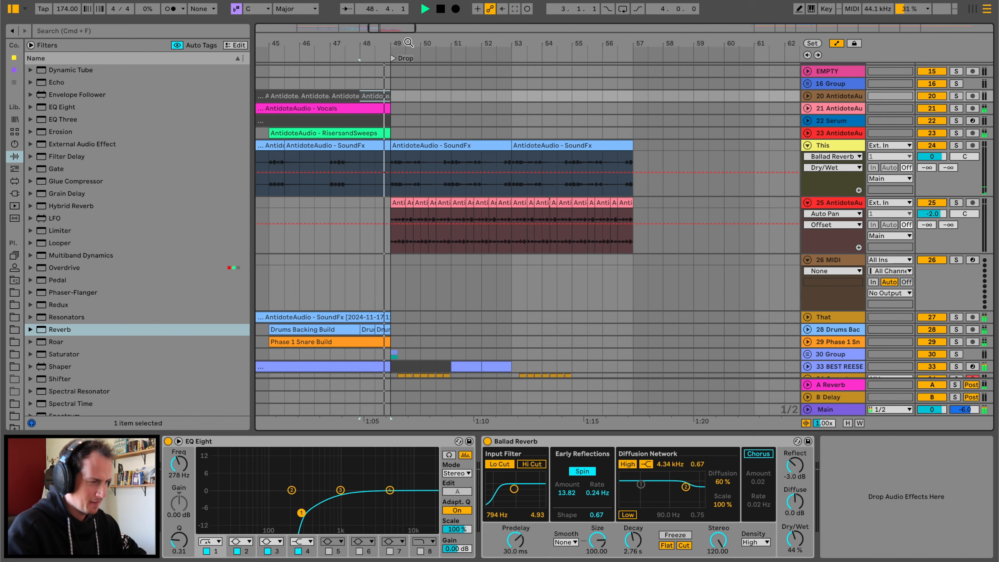
pyautogui.click(845, 261)
pyautogui.press('super+t')
pyautogui.press('super+t')
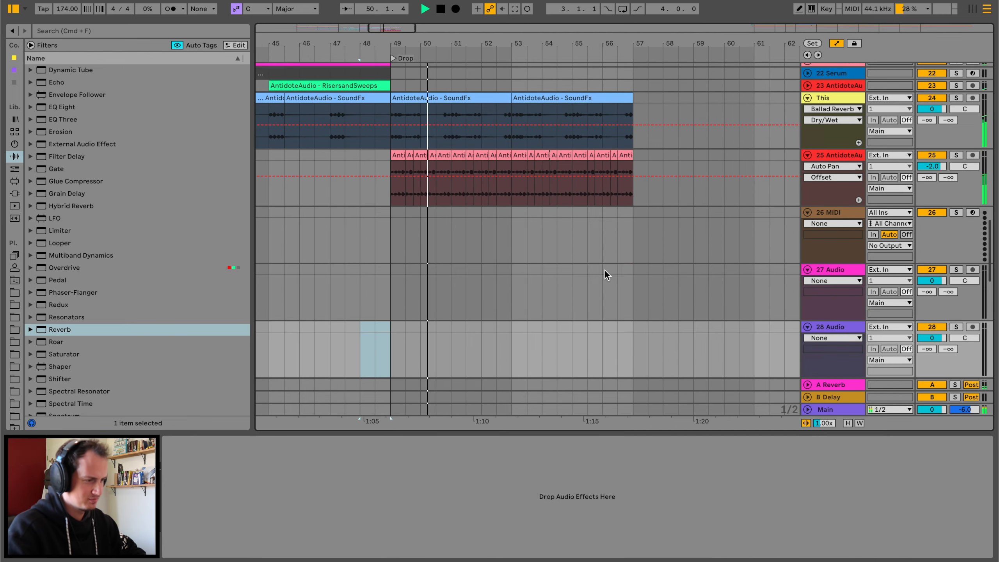
# Paste the copied SoundFx, Stack_Bass and Stack_Full (Sidechain) stems at bar 55 on audio tracks 50 to 52
pyautogui.click(605, 213)
pyautogui.scroll(-10, 605, 210)
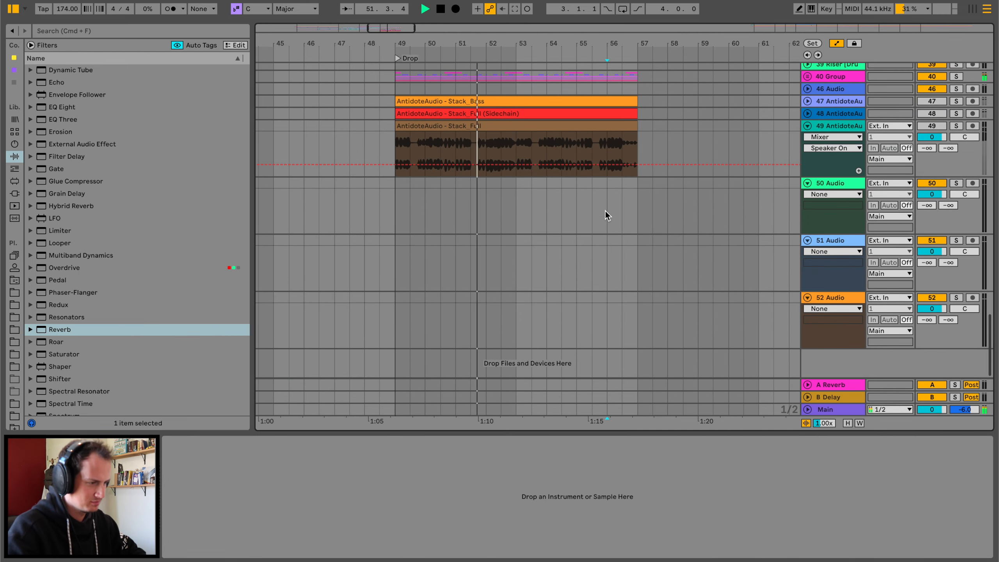
pyautogui.click(577, 183)
pyautogui.press('super+v')
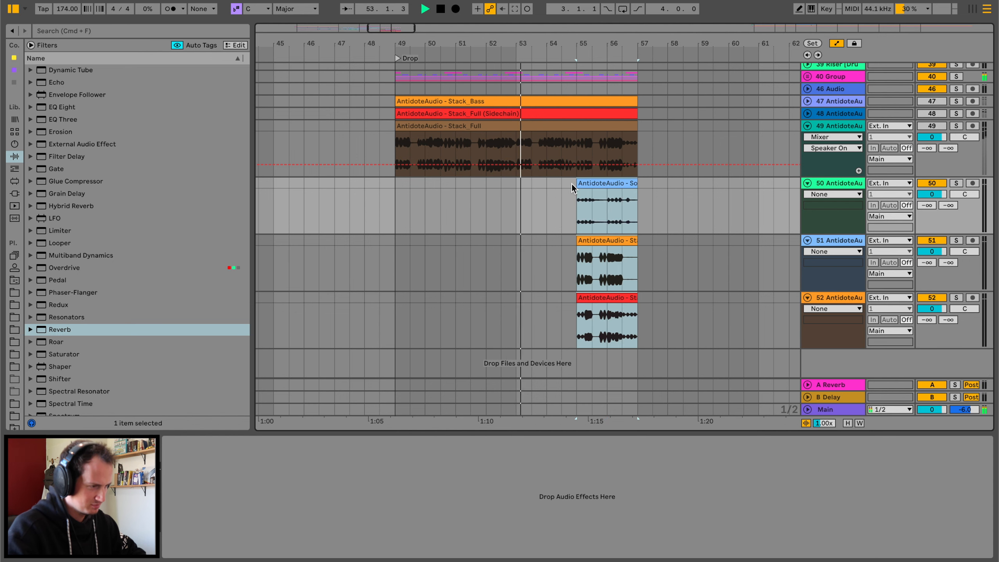
# Play the pasted stems from bar 55 and deactivate the Stack_Full (Sidechain) clip on track 52
pyautogui.moveTo(609, 42); pyautogui.dragTo(609, 65)
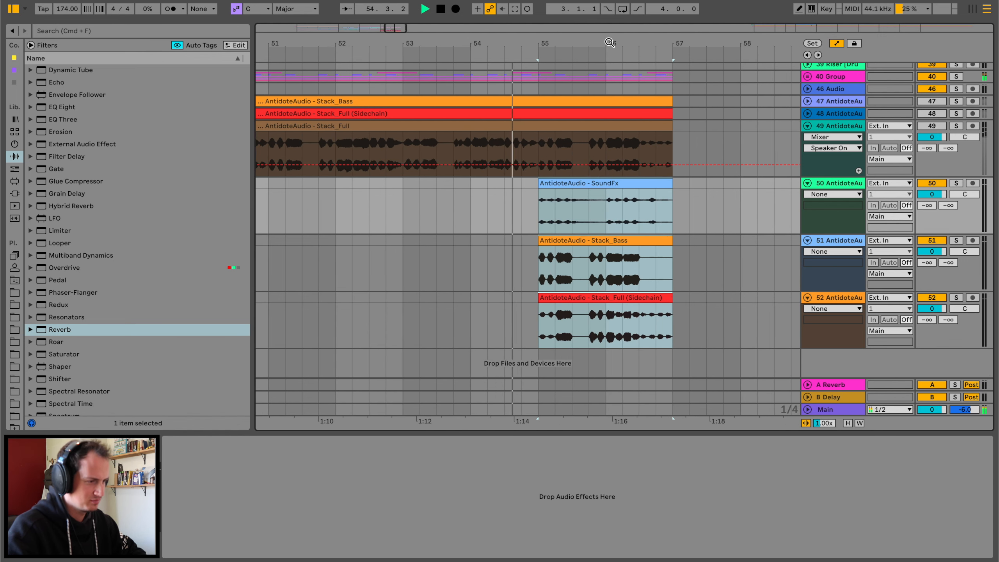
pyautogui.click(581, 241)
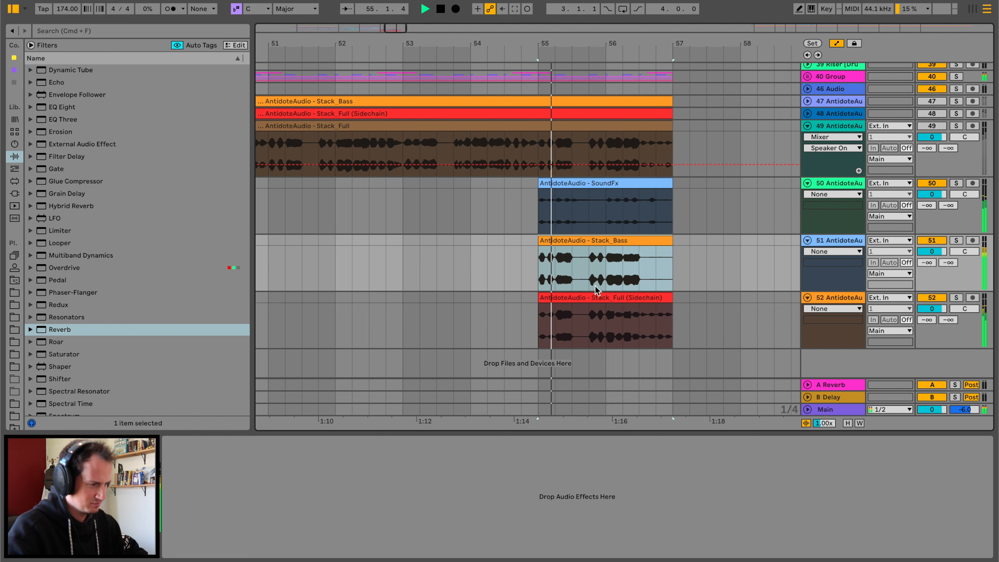
pyautogui.click(598, 298)
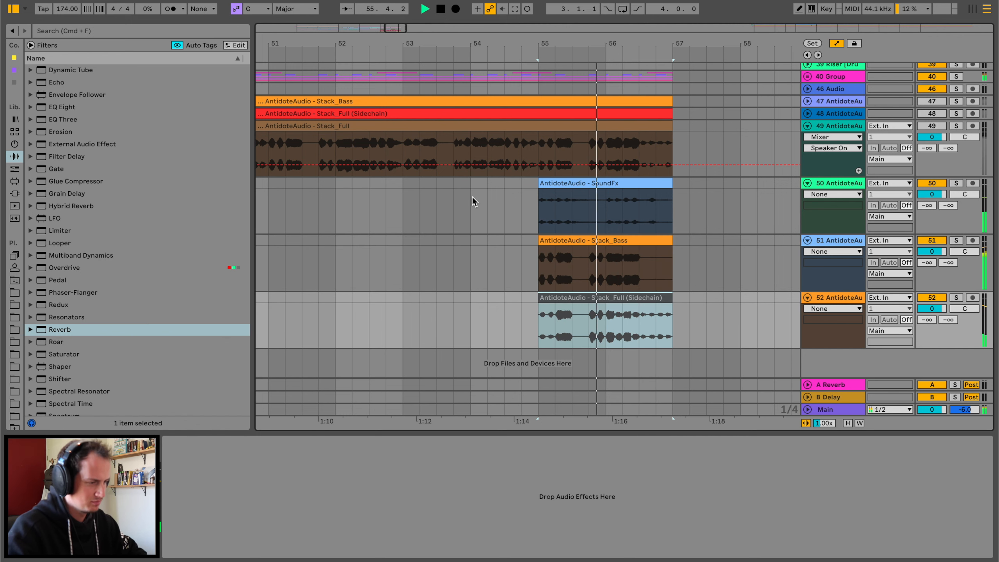
pyautogui.moveTo(622, 46); pyautogui.dragTo(623, 24)
pyautogui.press('space')
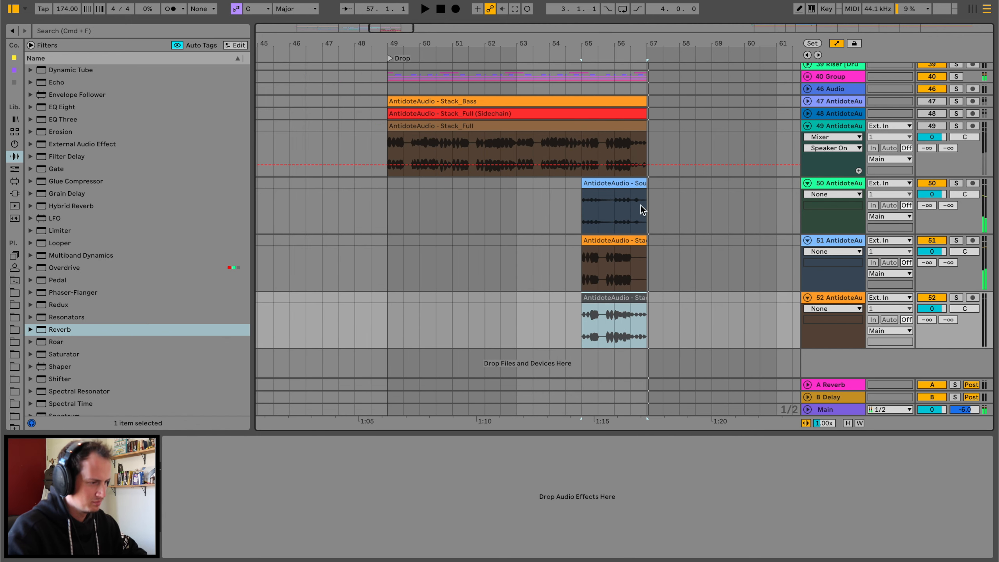
# Extend the Stack_Bass clip on track 51 back to bar 50 and forward beyond bar 61
pyautogui.click(632, 237)
pyautogui.moveTo(646, 241); pyautogui.dragTo(802, 242)
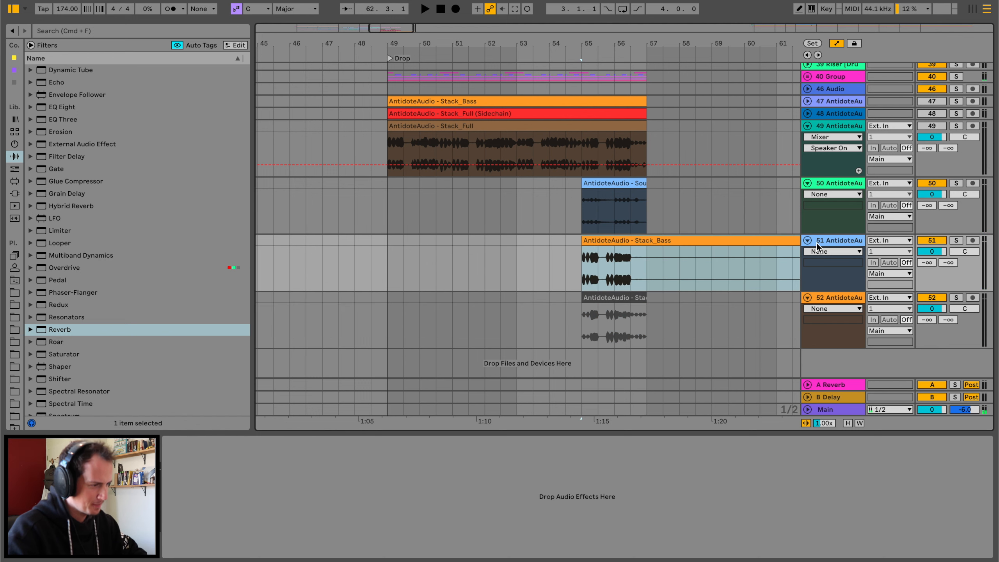
pyautogui.moveTo(583, 239); pyautogui.dragTo(418, 247)
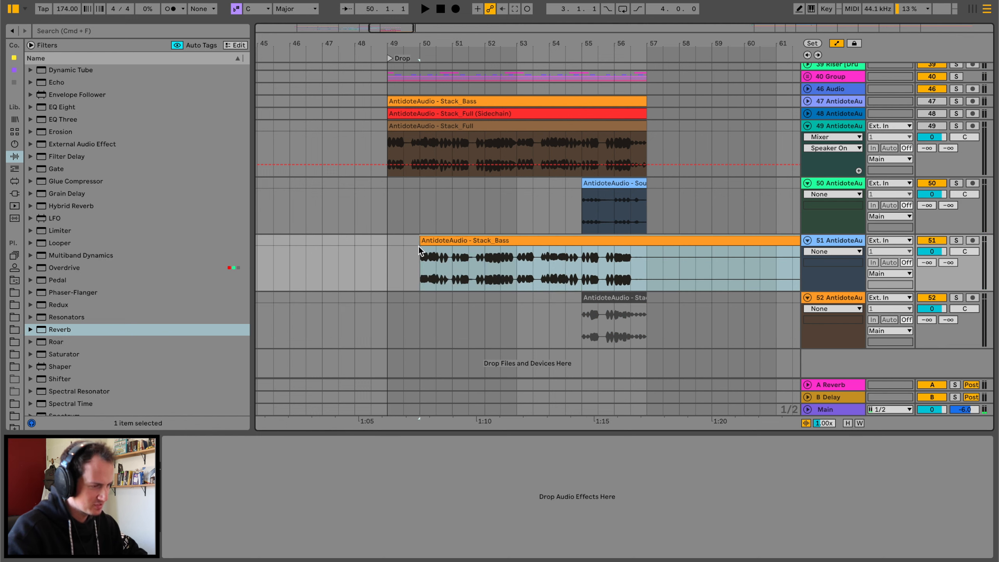
# Audition the extended Stack_Bass clip and move its bar 52 section to bar 56
pyautogui.click(486, 252)
pyautogui.press('space')
pyautogui.click(512, 257)
pyautogui.click(486, 236)
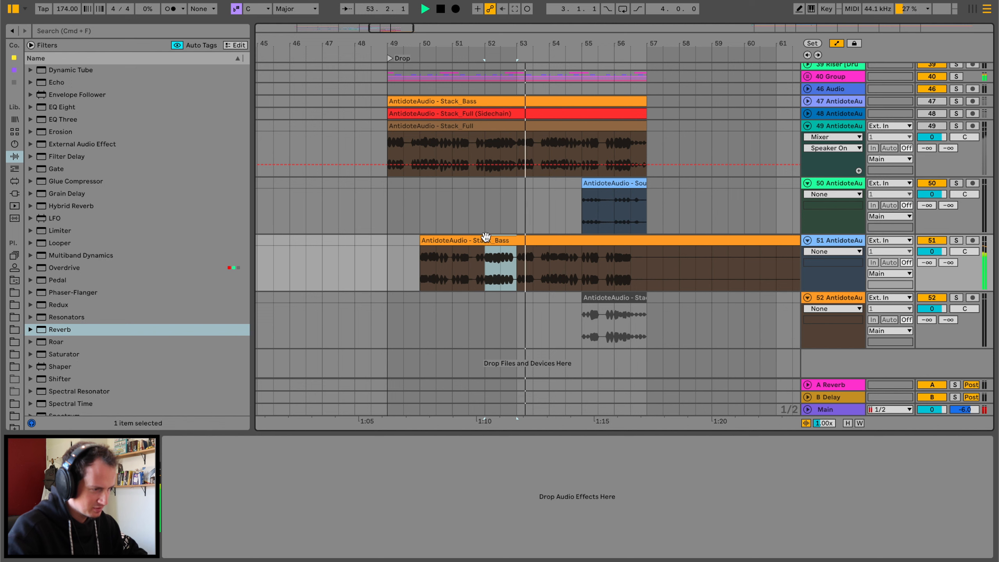
pyautogui.moveTo(505, 240); pyautogui.dragTo(633, 241)
# Delete the leftover Stack_Bass pieces at bars 50 to 52 and 53 to 56 on track 51
pyautogui.click(602, 241)
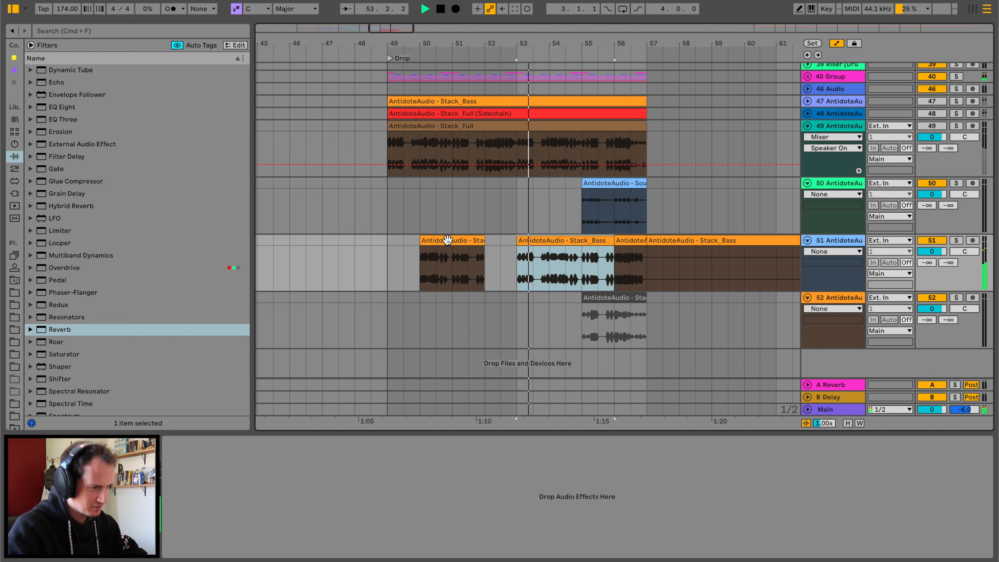
pyautogui.keyDown('shift'); pyautogui.click(449, 240); pyautogui.keyUp('shift')
pyautogui.press('Delete')
pyautogui.click(386, 219)
pyautogui.click(617, 191)
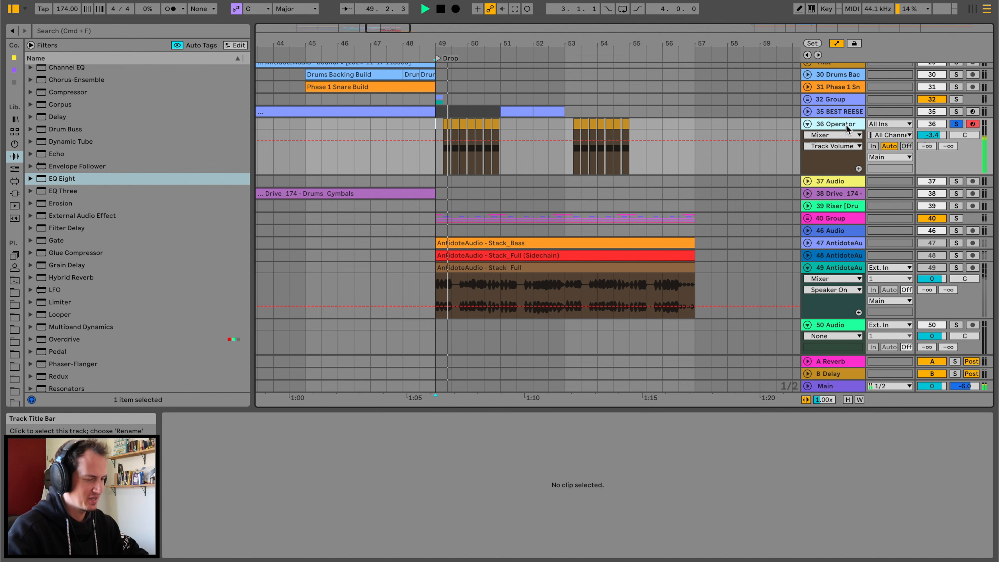
# Audition the soloed 36 Operator bass at the drop and open its iZotope Trash 2 editor
pyautogui.press('space')
pyautogui.press('space')
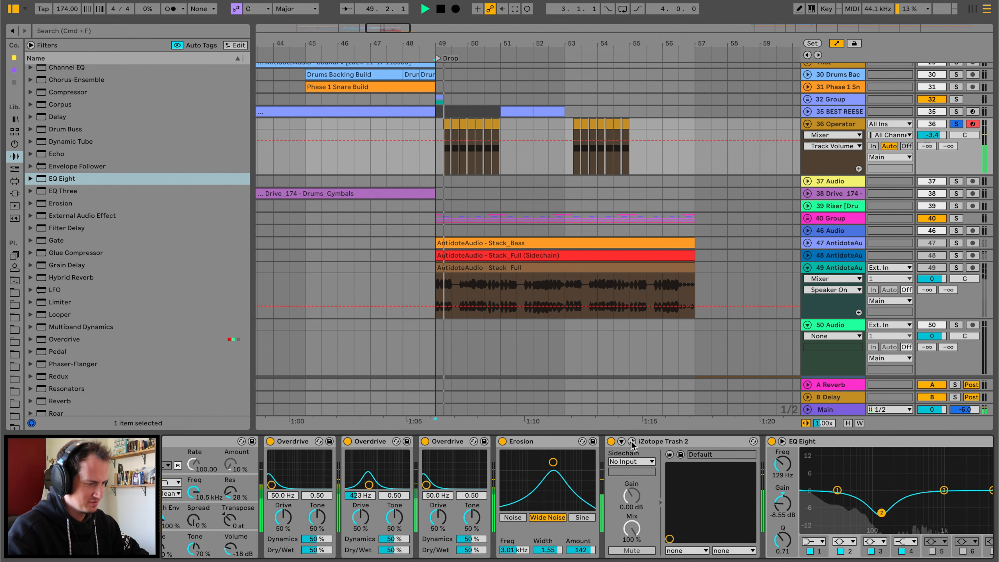
pyautogui.press('space')
pyautogui.click(633, 442)
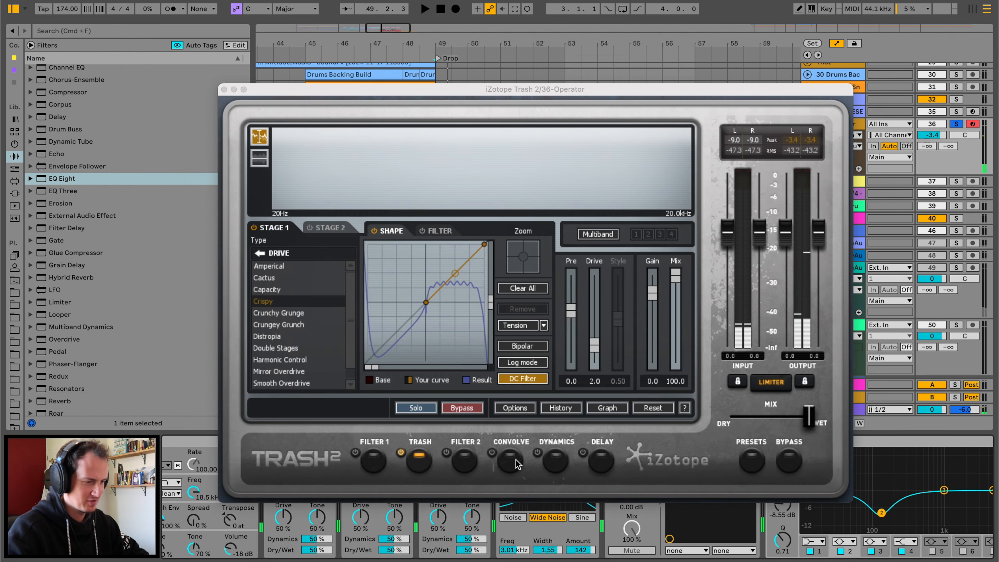
# Enable Convolve in Trash 2 with the FX Cleaner impulse response and unsolo the 36 Operator track
pyautogui.click(515, 463)
pyautogui.click(289, 344)
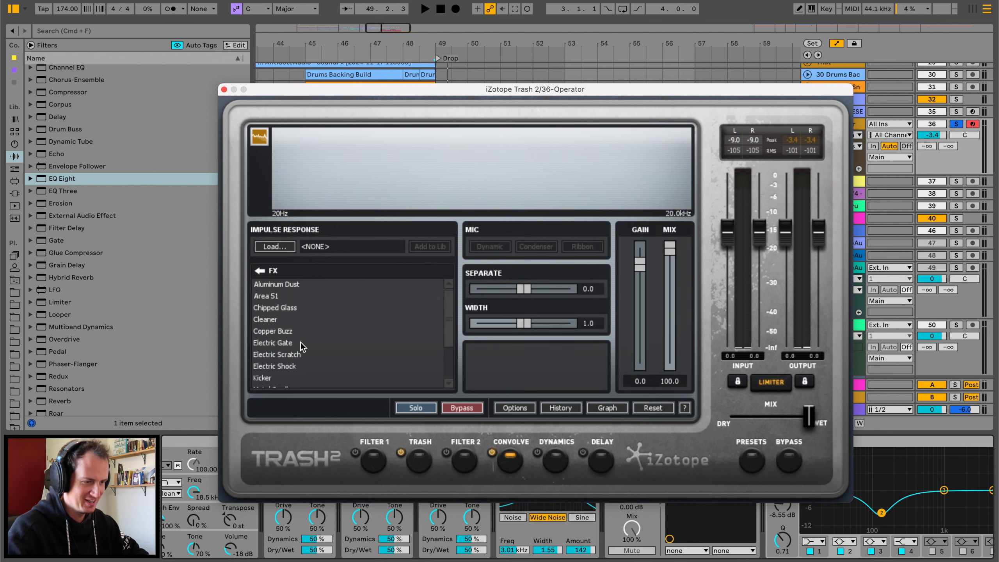
pyautogui.click(301, 341)
pyautogui.press('space')
pyautogui.click(285, 318)
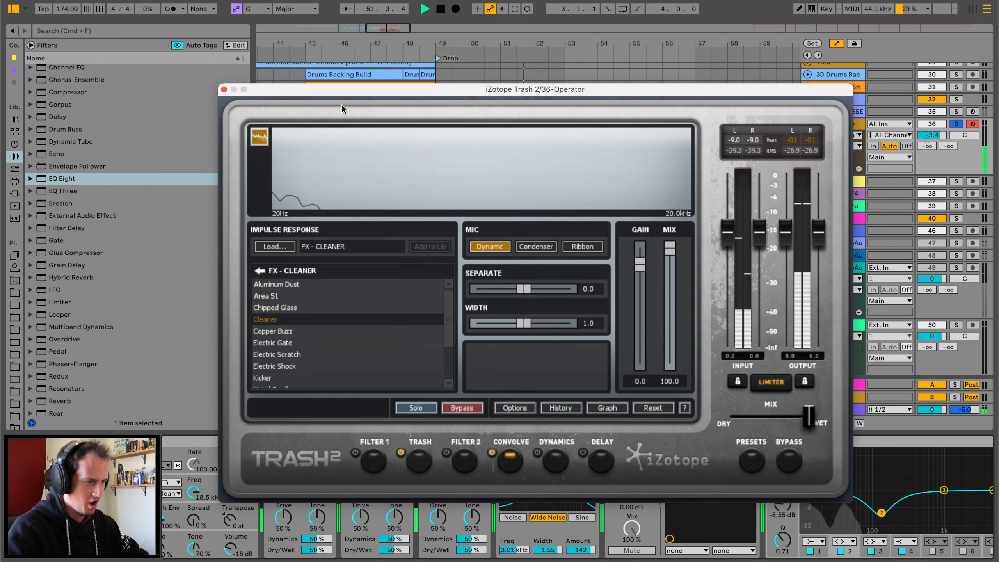
pyautogui.moveTo(348, 86); pyautogui.dragTo(367, 134)
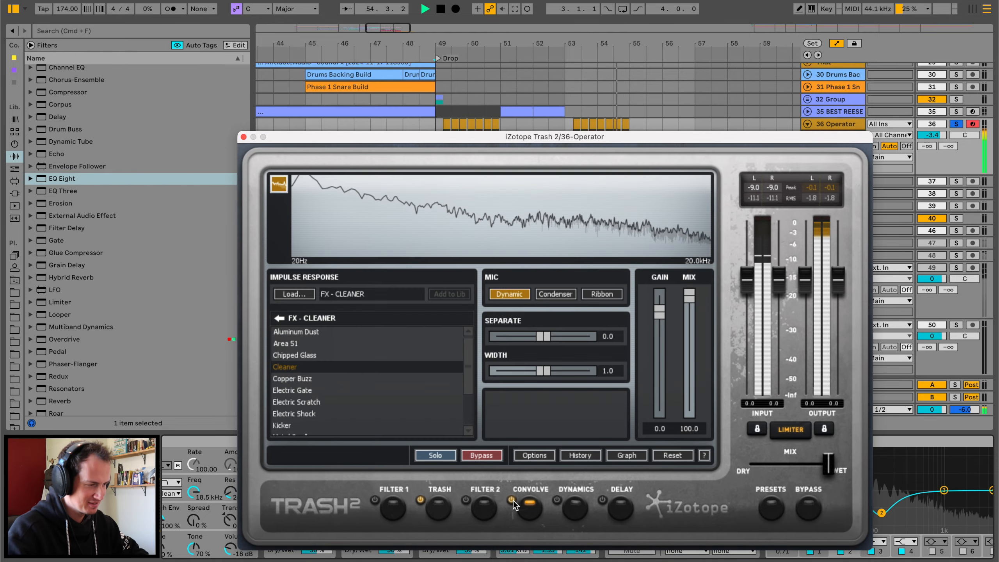
pyautogui.click(956, 125)
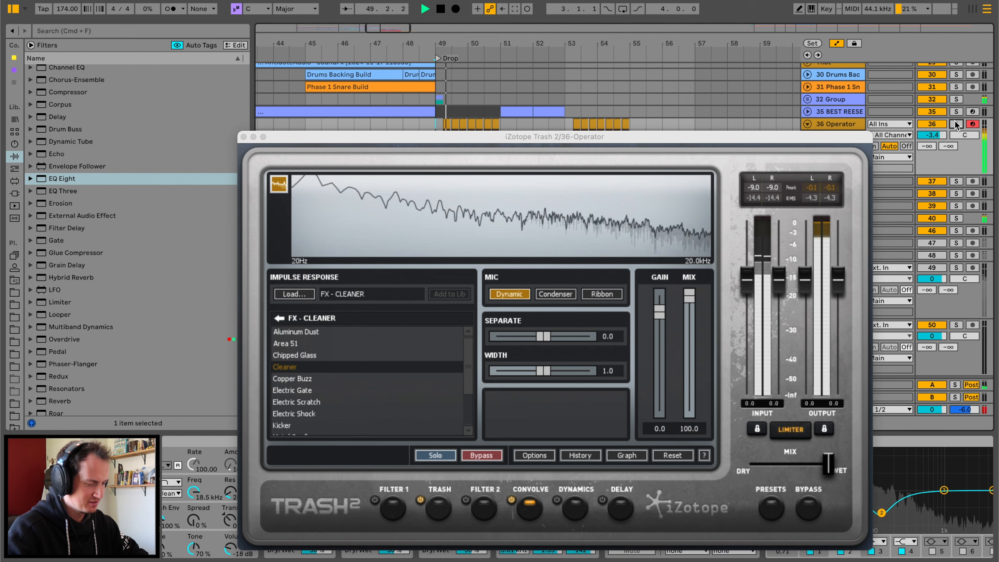
# Audition the Electric Scratch, Metal Swell, Sweeper and Sweep impulse responses in the Trash 2 Convolve module during playback
pyautogui.press('space')
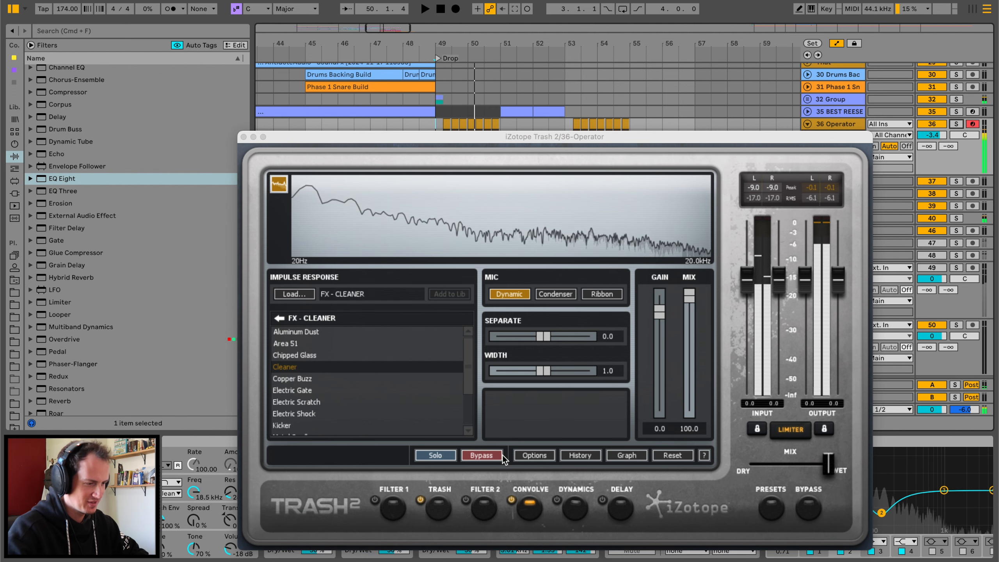
pyautogui.click(512, 499)
pyautogui.press('space')
pyautogui.click(342, 402)
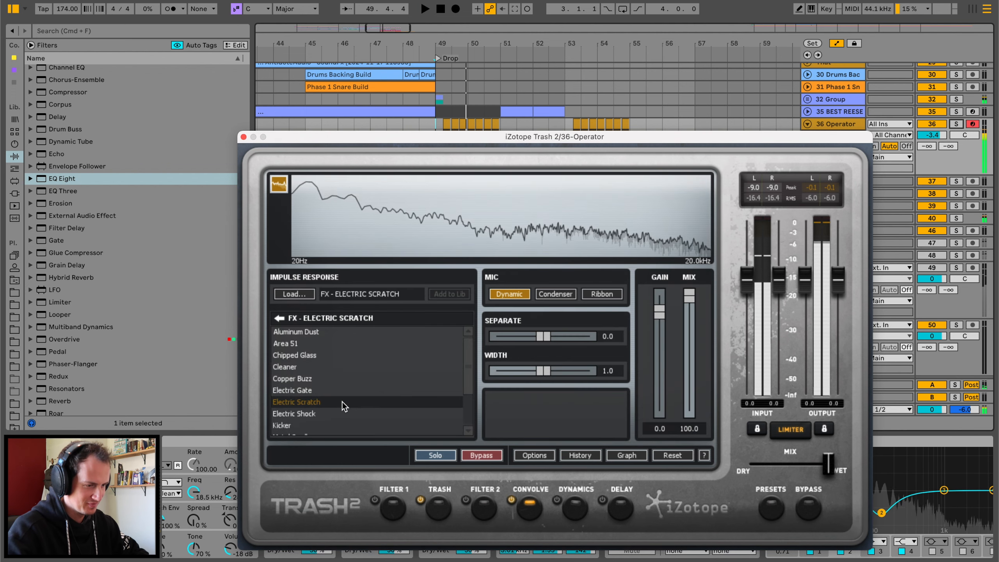
pyautogui.click(314, 412)
pyautogui.scroll(-1, 314, 412)
pyautogui.scroll(-1, 313, 412)
pyautogui.click(314, 412)
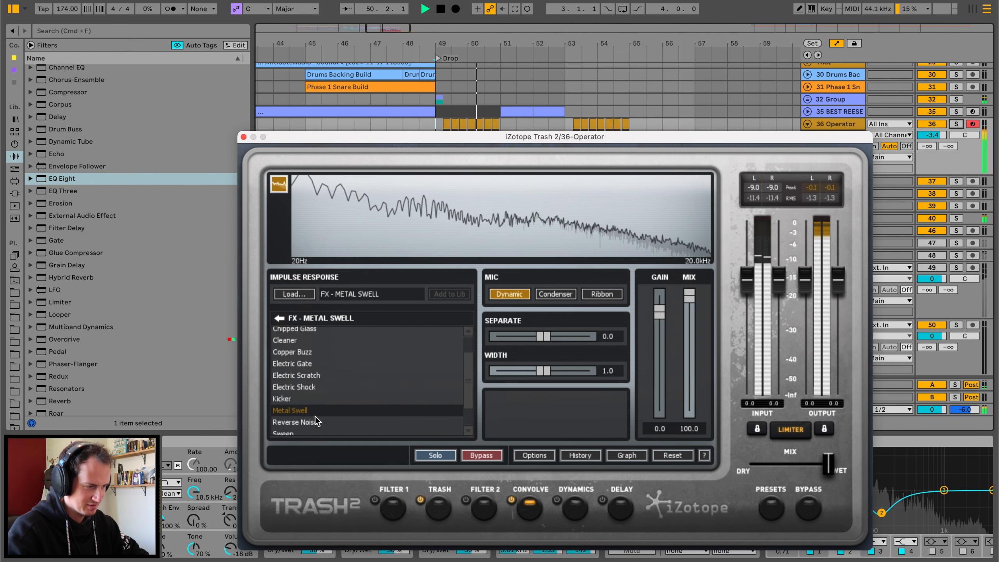
pyautogui.click(317, 422)
pyautogui.scroll(-2, 317, 421)
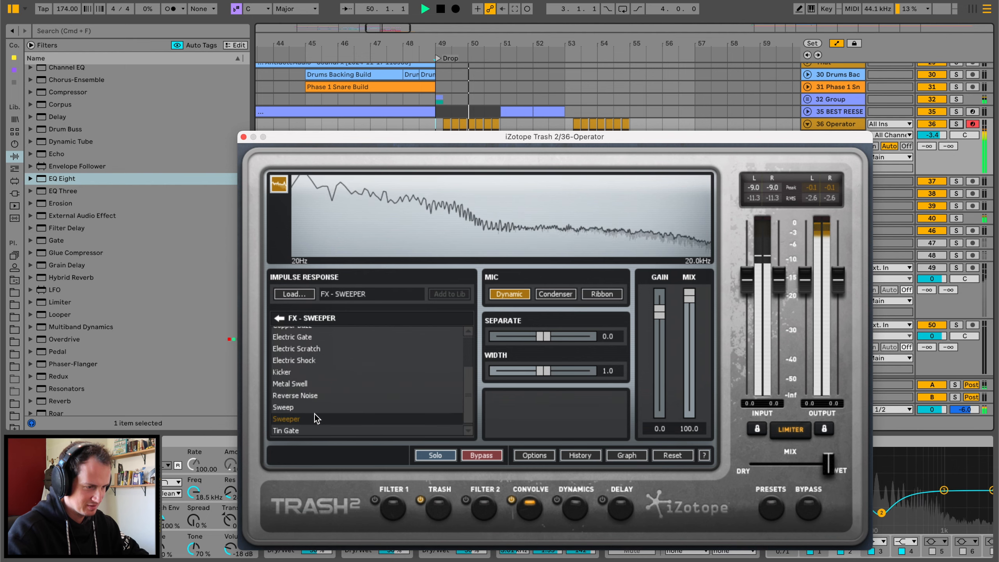
pyautogui.click(327, 406)
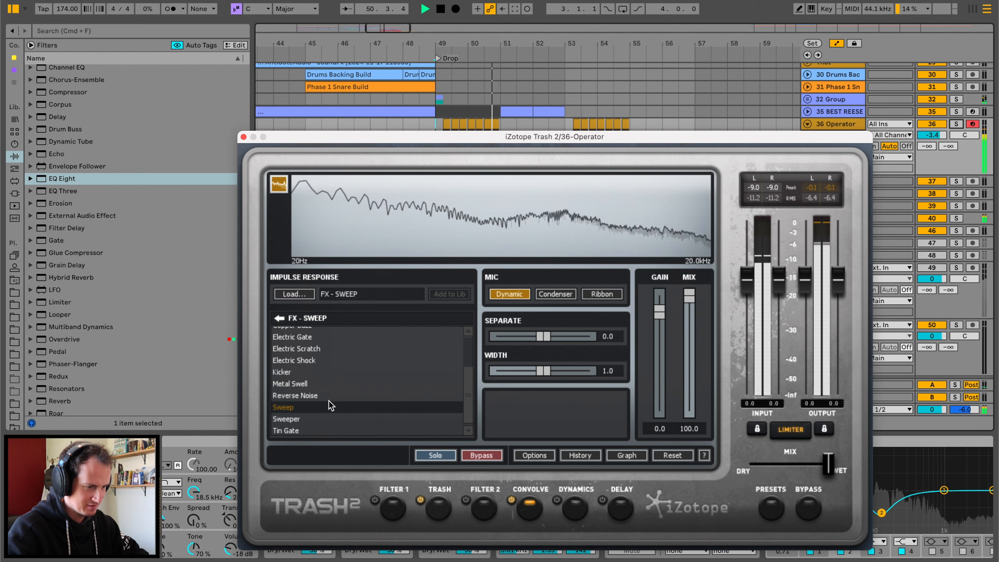
# Load the Electric Scratch impulse response in the Convolve module and lower its mix to 4.5
pyautogui.click(313, 348)
pyautogui.scroll(3, 312, 350)
pyautogui.moveTo(692, 293); pyautogui.dragTo(685, 400)
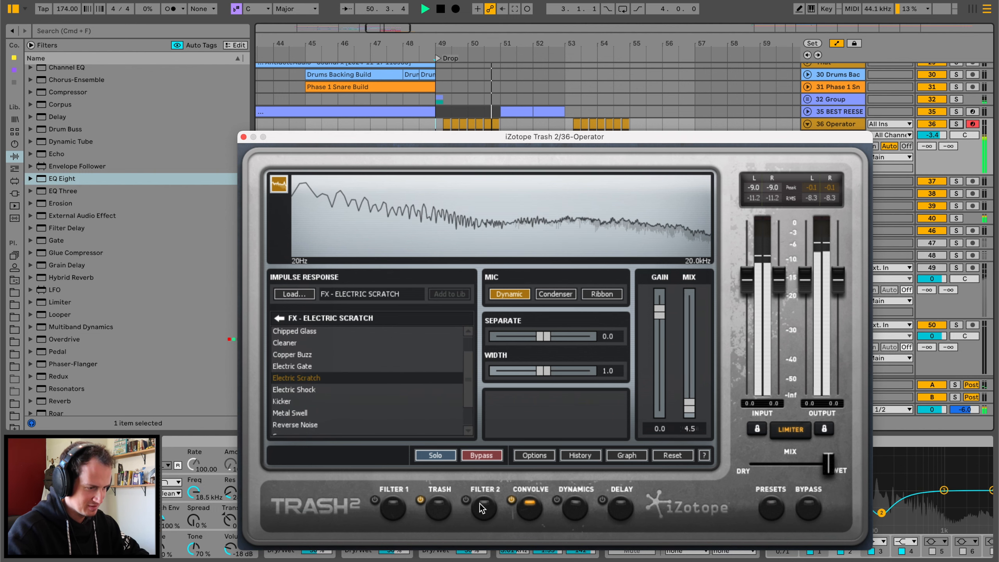
# Enable Stage 2 of the Trash module and audition the Hot Tin Roof, Hard Limits, Cracked Actress and Citrus Pulp distortions
pyautogui.click(440, 508)
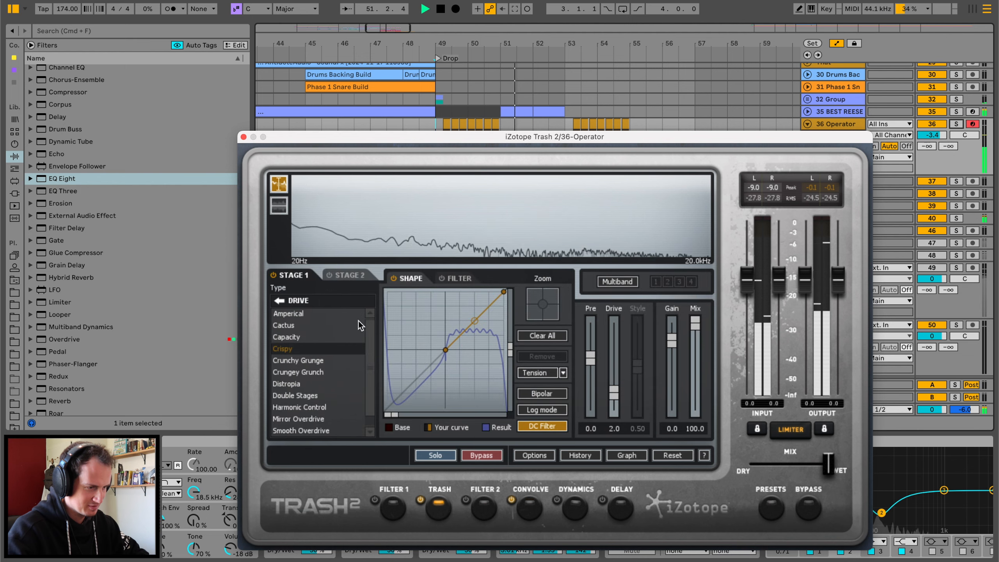
pyautogui.click(335, 275)
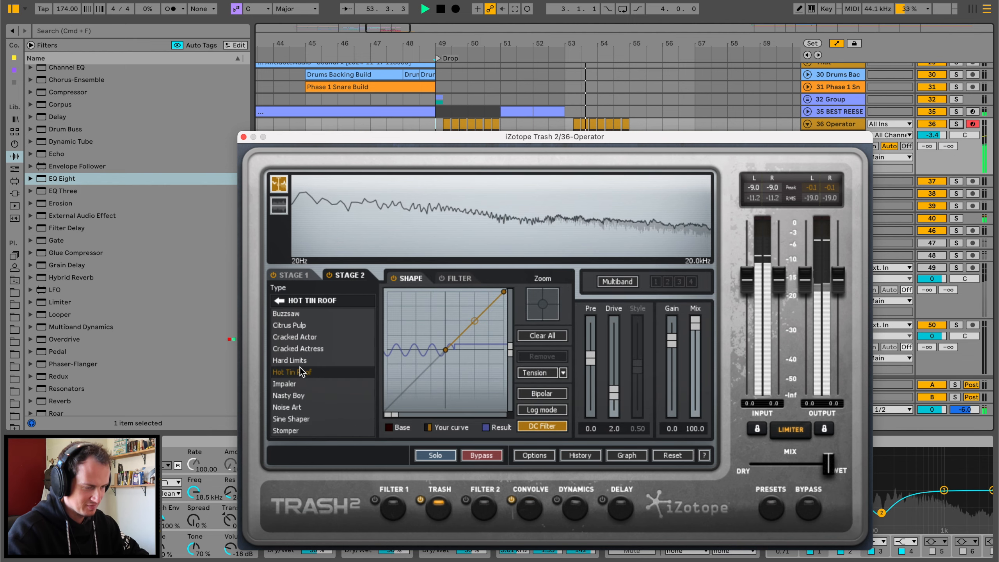
pyautogui.click(305, 359)
pyautogui.click(307, 349)
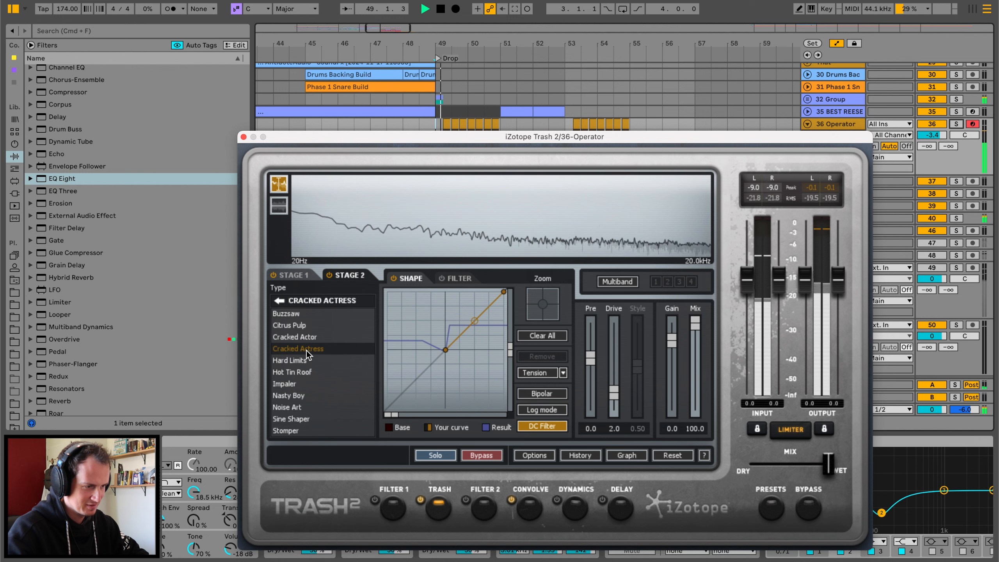
pyautogui.click(295, 325)
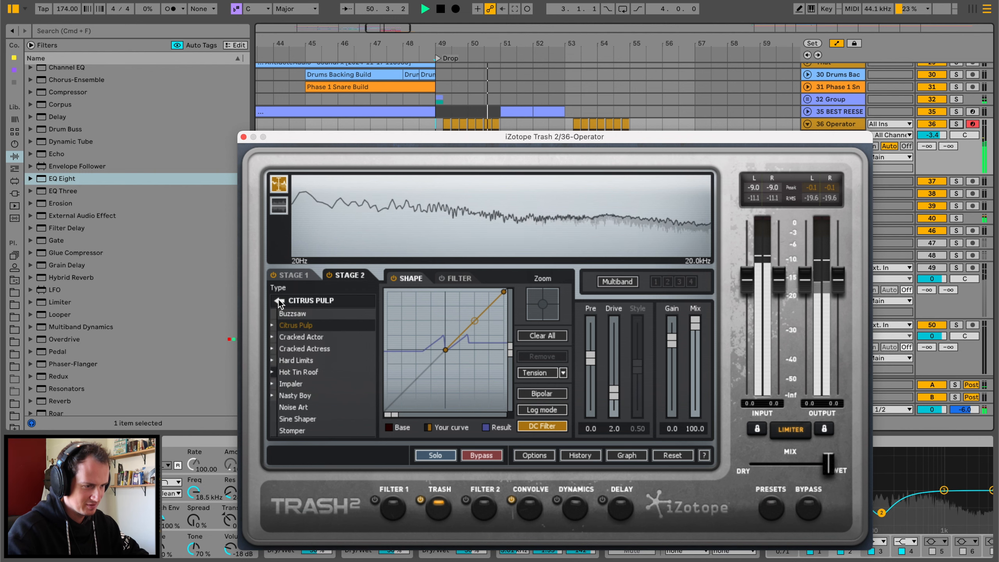
# Set the Stage 2 distortion to Clip Control with a mix of 64.2, and close the plug-in window
pyautogui.click(278, 300)
pyautogui.click(293, 328)
pyautogui.click(301, 336)
pyautogui.click(301, 347)
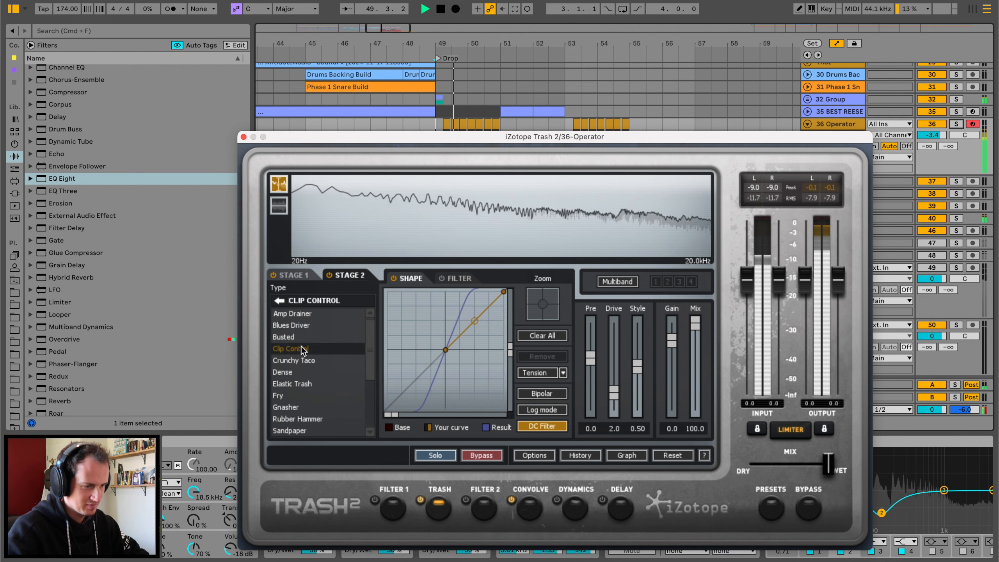
pyautogui.moveTo(695, 322); pyautogui.dragTo(695, 354)
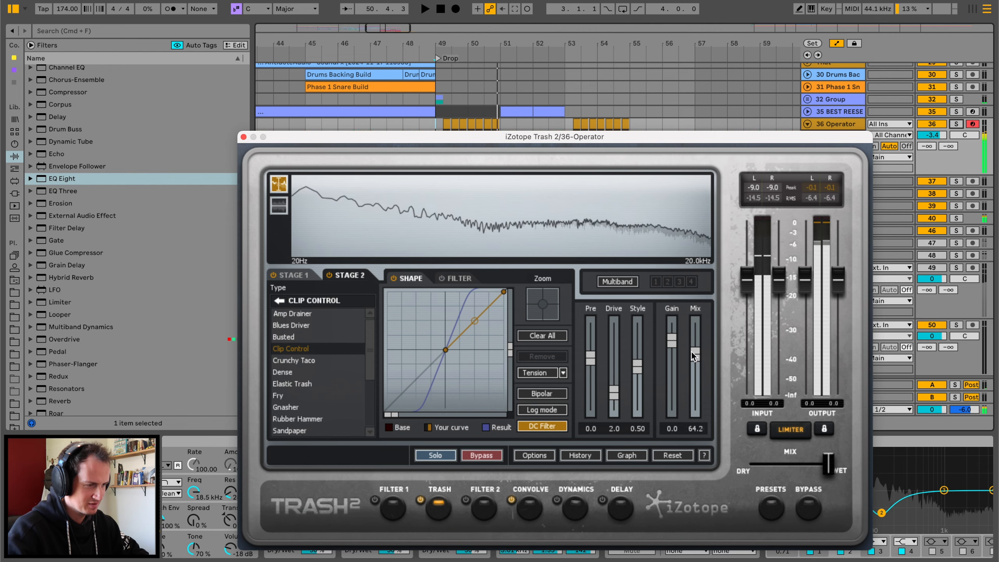
pyautogui.click(243, 137)
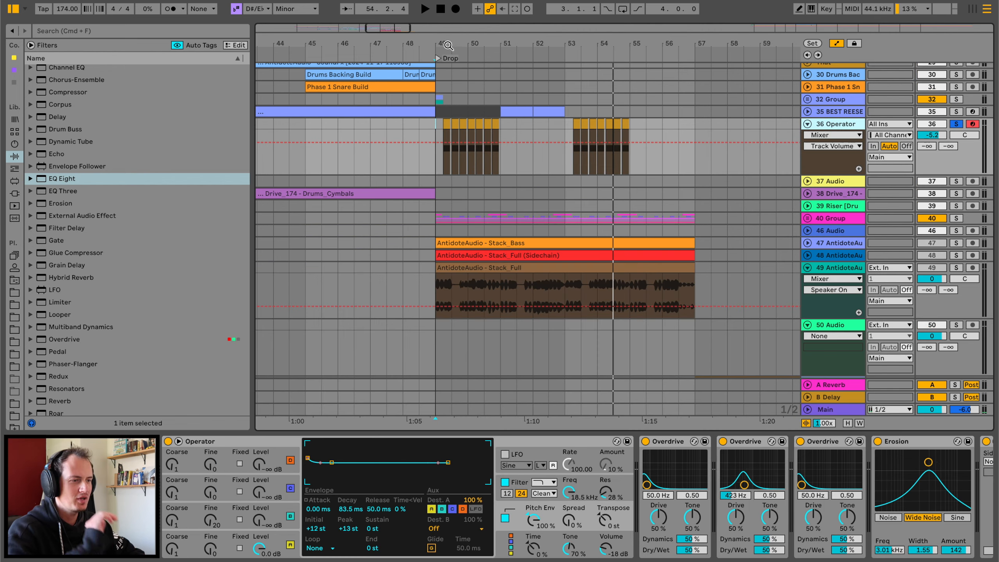
# Play the arrangement from the THIS locator at bar 33 with the 32 Group soloed
pyautogui.moveTo(447, 43); pyautogui.dragTo(449, 38)
pyautogui.hscroll(-15, 433, 108)
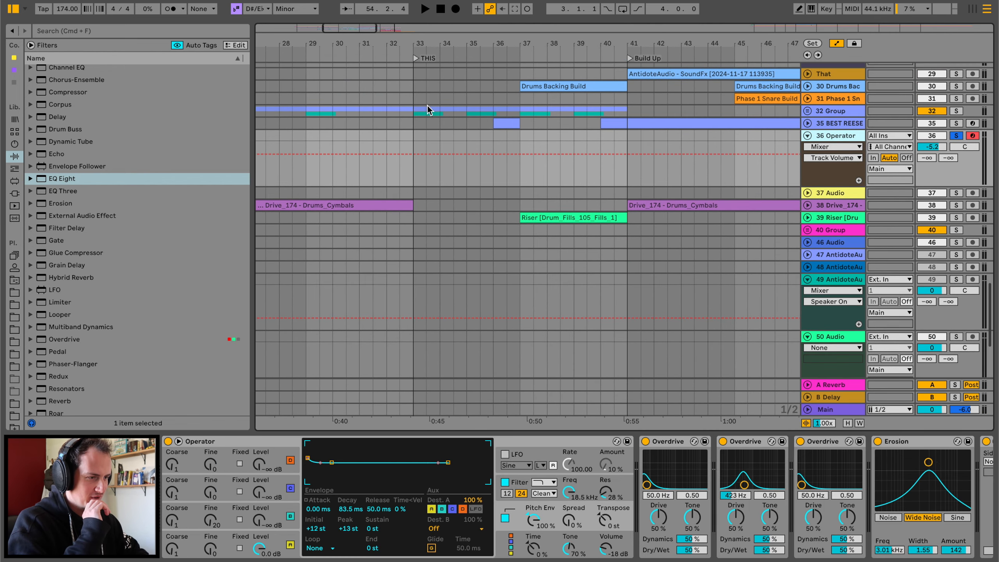
pyautogui.click(415, 103)
pyautogui.press('space')
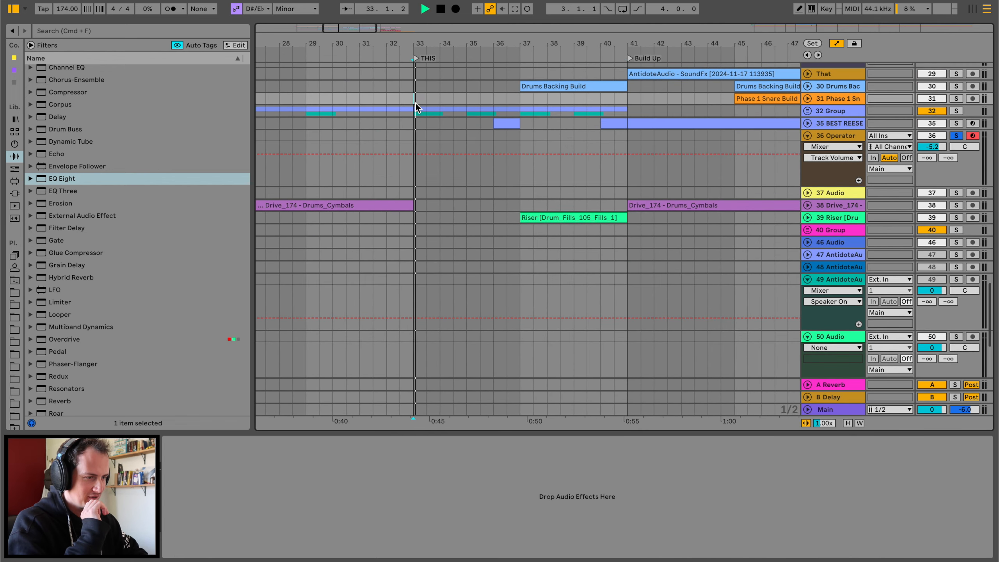
pyautogui.click(956, 111)
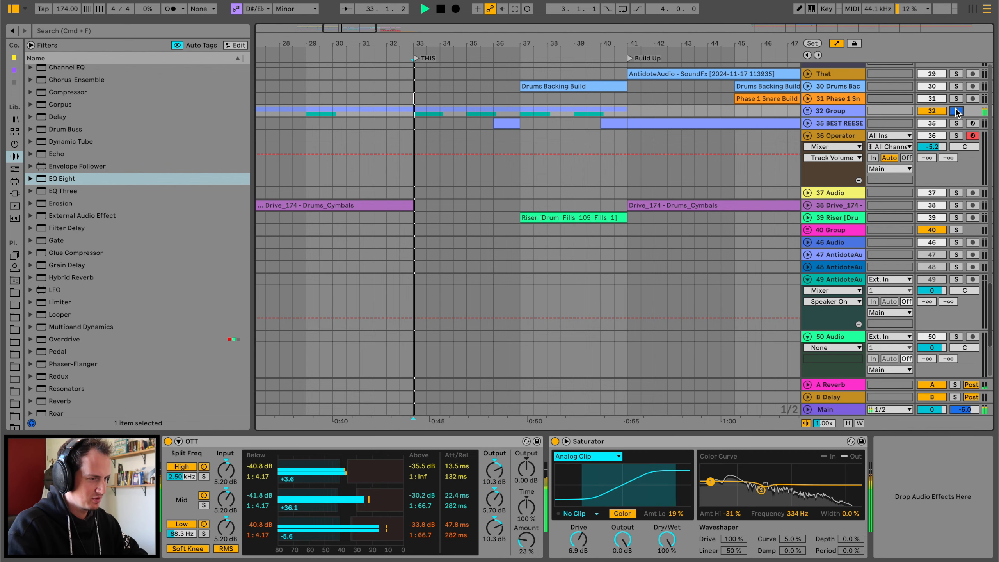
# Unfold the 32 Group, copy its Serum clip at bar 33 to the Drop at bar 49, and unsolo the group
pyautogui.click(812, 112)
pyautogui.click(417, 156)
pyautogui.hscroll(5, 420, 155)
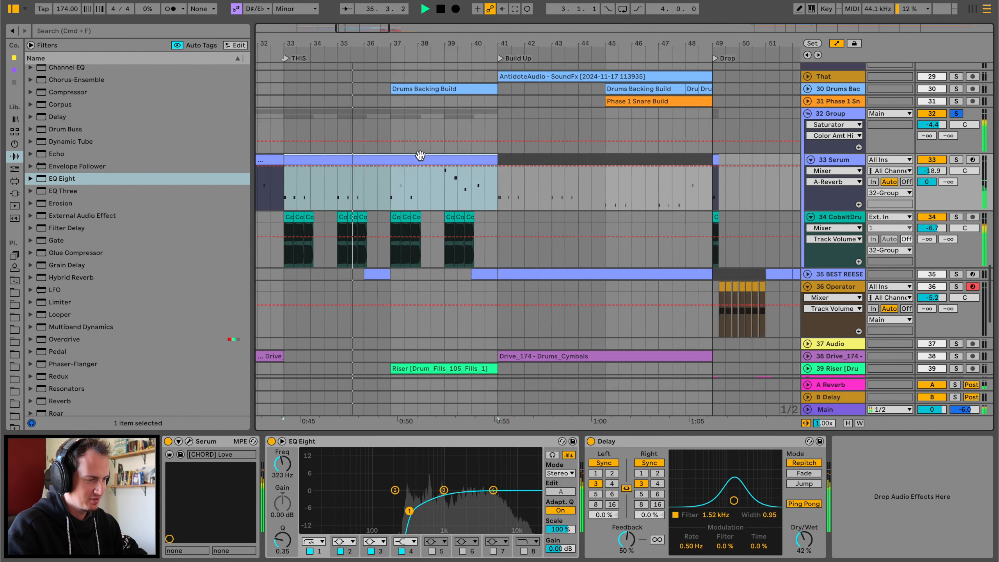
pyautogui.hscroll(10, 420, 155)
pyautogui.click(386, 159)
pyautogui.press('super+v')
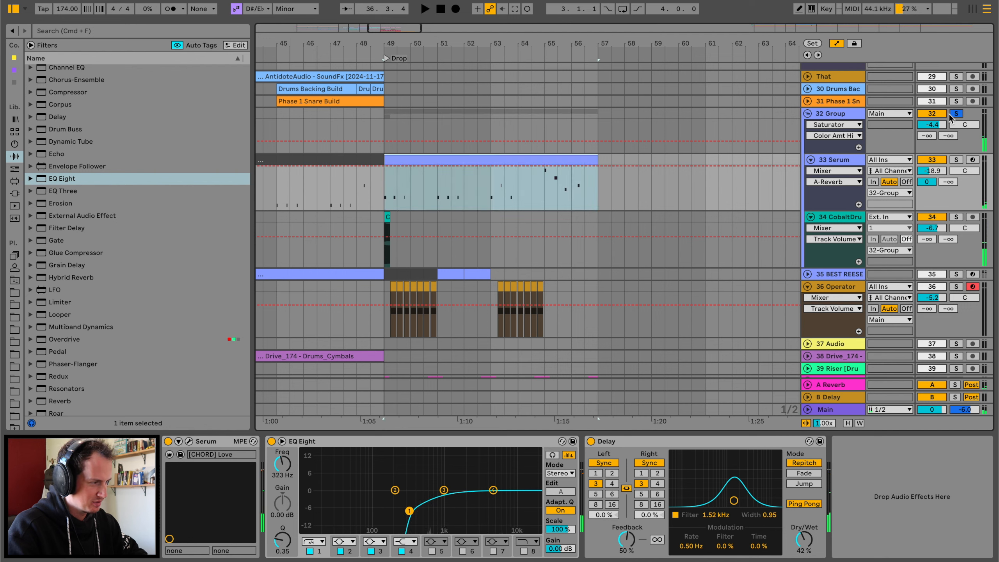
pyautogui.click(951, 113)
pyautogui.press('space')
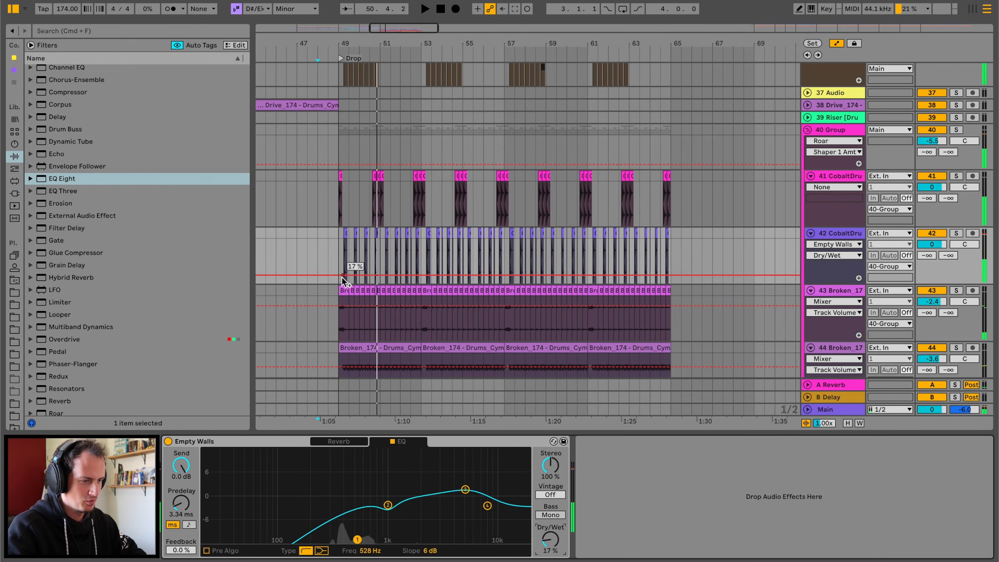
# Ramp the Empty Walls Dry/Wet automation on track 42 up to about 46 % from bar 49 towards bar 51
pyautogui.moveTo(373, 274); pyautogui.dragTo(373, 262)
pyautogui.press('space')
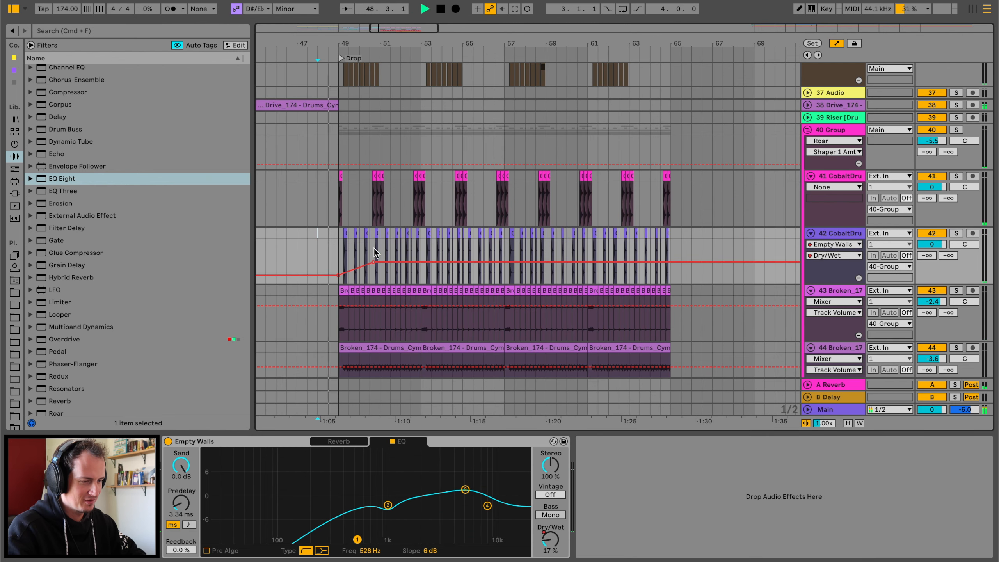
pyautogui.moveTo(350, 43); pyautogui.dragTo(350, 67)
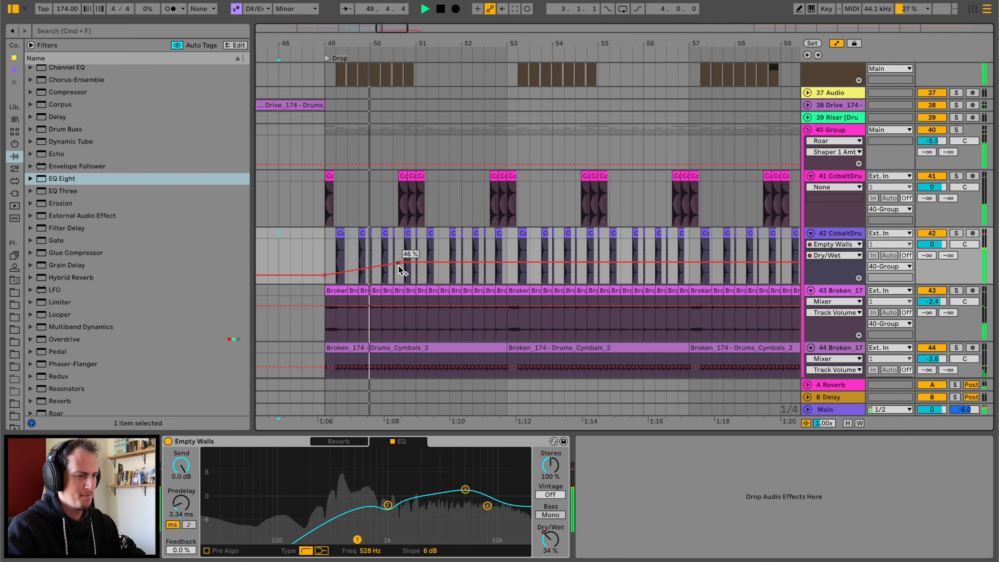
# Add a Dry/Wet automation point at bar 53, and curve the opening ramp to peak at about 38 % near bar 51
pyautogui.moveTo(401, 262); pyautogui.dragTo(507, 263)
pyautogui.press('space')
pyautogui.press('space')
pyautogui.moveTo(405, 268); pyautogui.dragTo(405, 277)
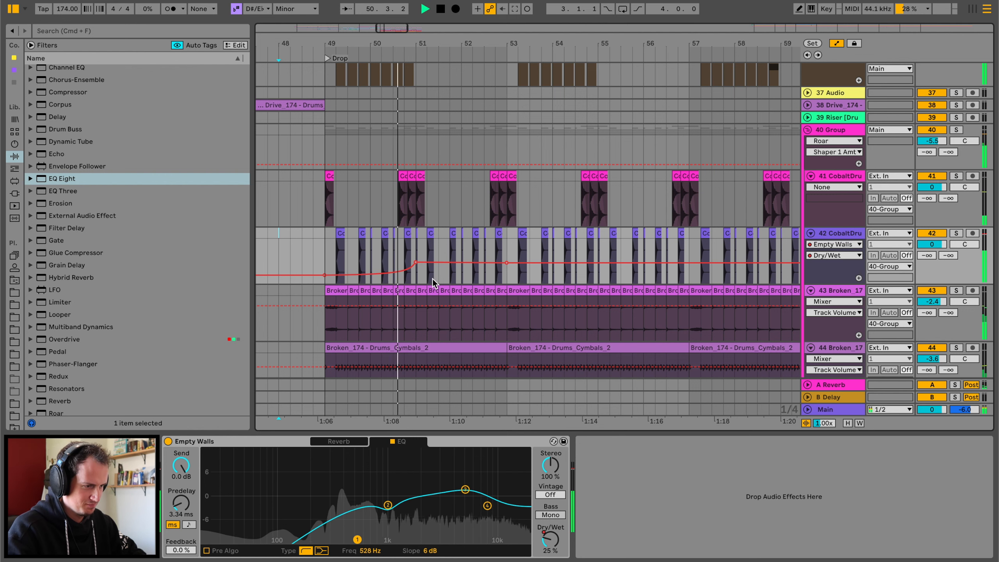
pyautogui.moveTo(415, 262); pyautogui.dragTo(415, 266)
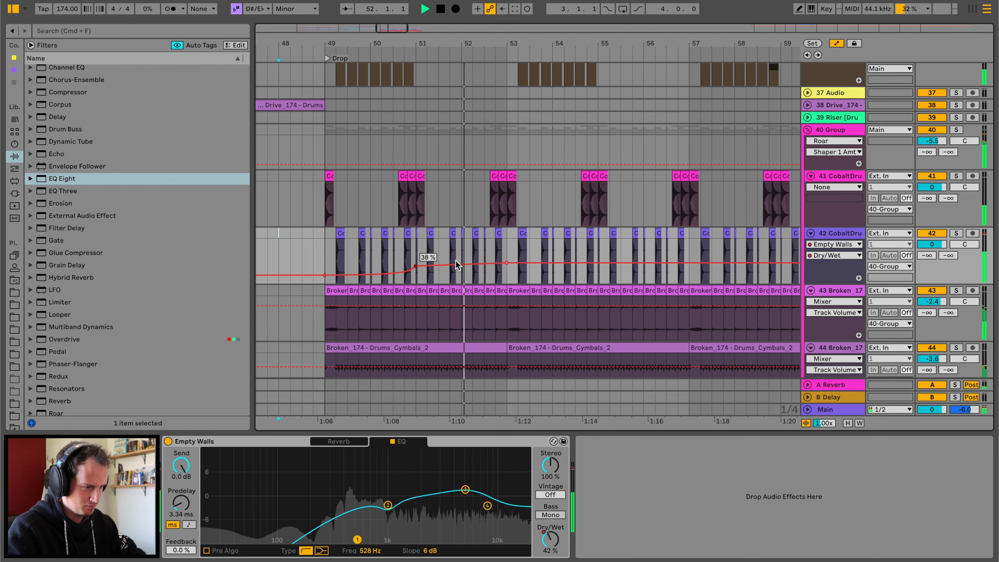
# Duplicate track 42's section from bar 49 to 53, with its Dry/Wet automation, three times up to bar 65
pyautogui.moveTo(506, 263)
pyautogui.mouseDown()
pyautogui.moveTo(507, 271)
pyautogui.moveTo(325, 252)
pyautogui.mouseUp()
pyautogui.press('space')
pyautogui.press('super+d')
pyautogui.press('super+d')
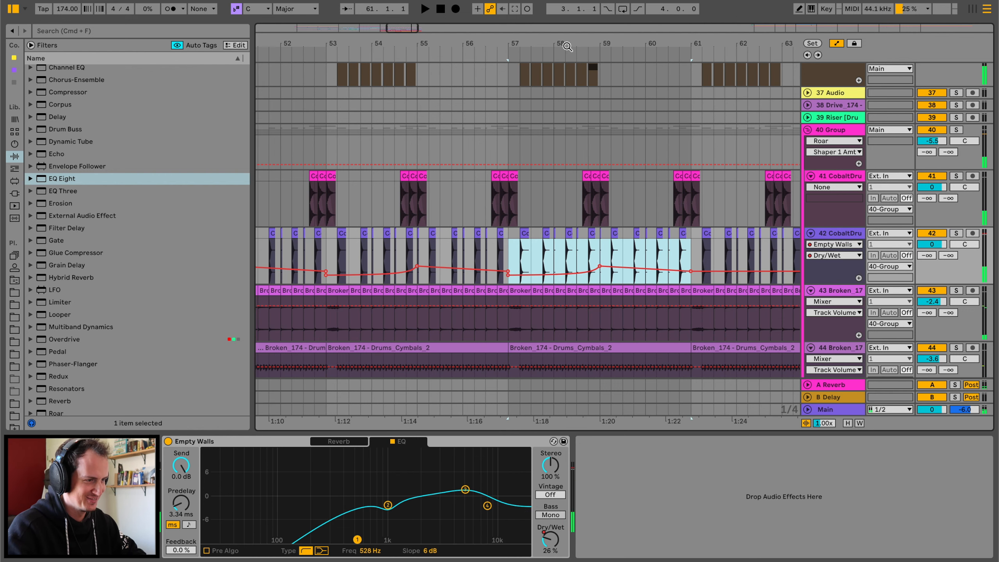
pyautogui.moveTo(567, 47); pyautogui.dragTo(567, 21)
pyautogui.press('super+d')
pyautogui.click(400, 241)
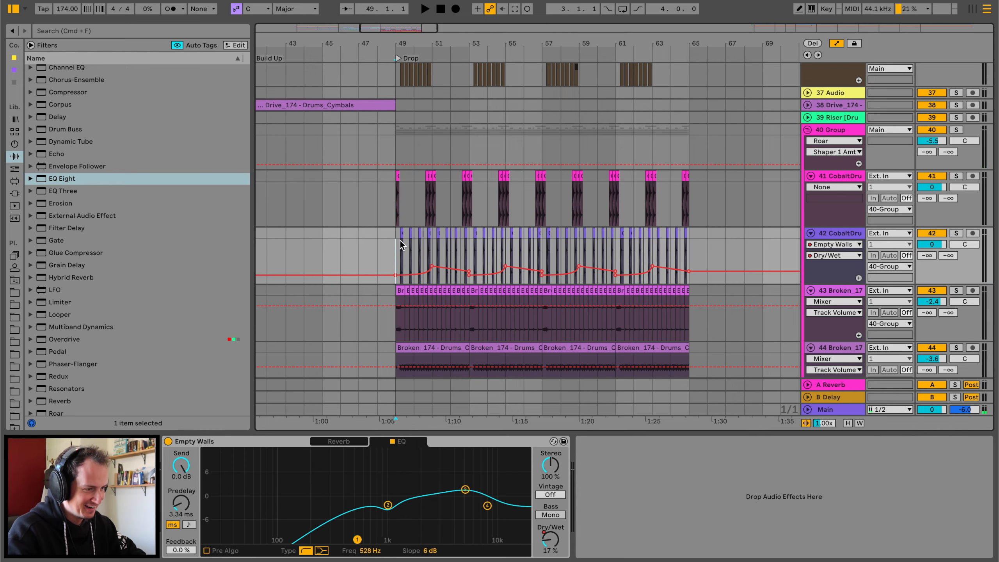
# Add a locator at bar 65 and name it Normal
pyautogui.rightClick(620, 47)
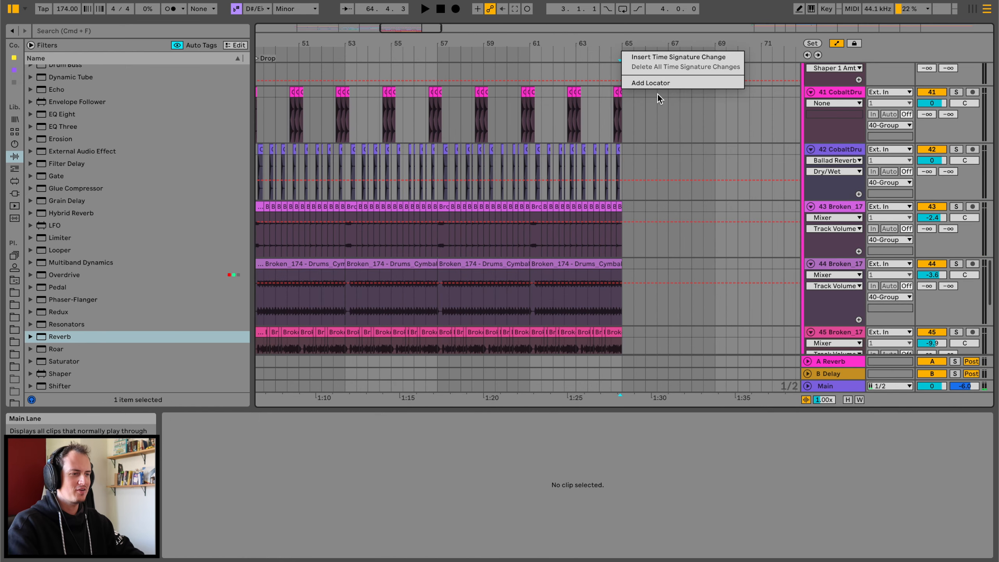
pyautogui.click(663, 83)
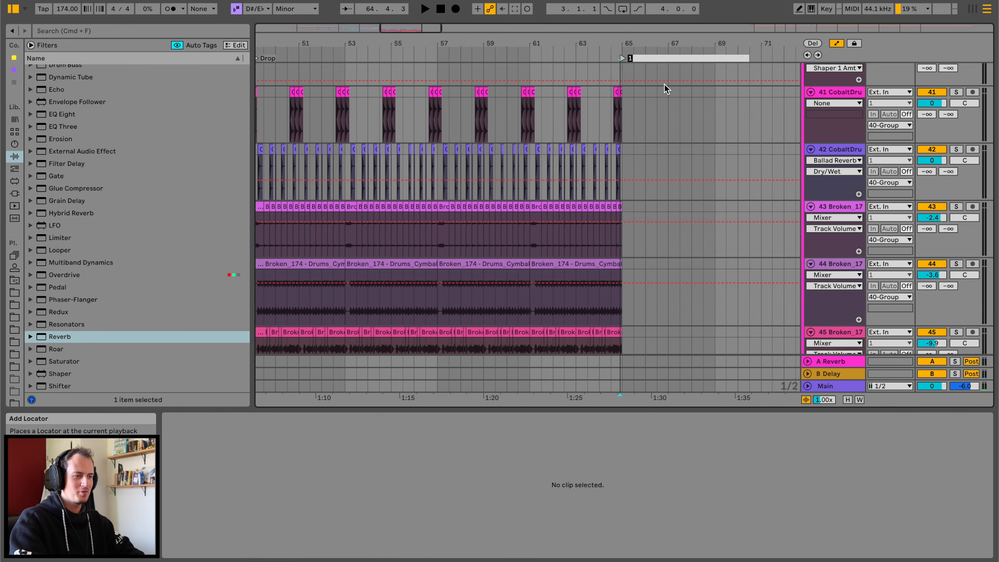
pyautogui.click(623, 57)
pyautogui.press('super+r')
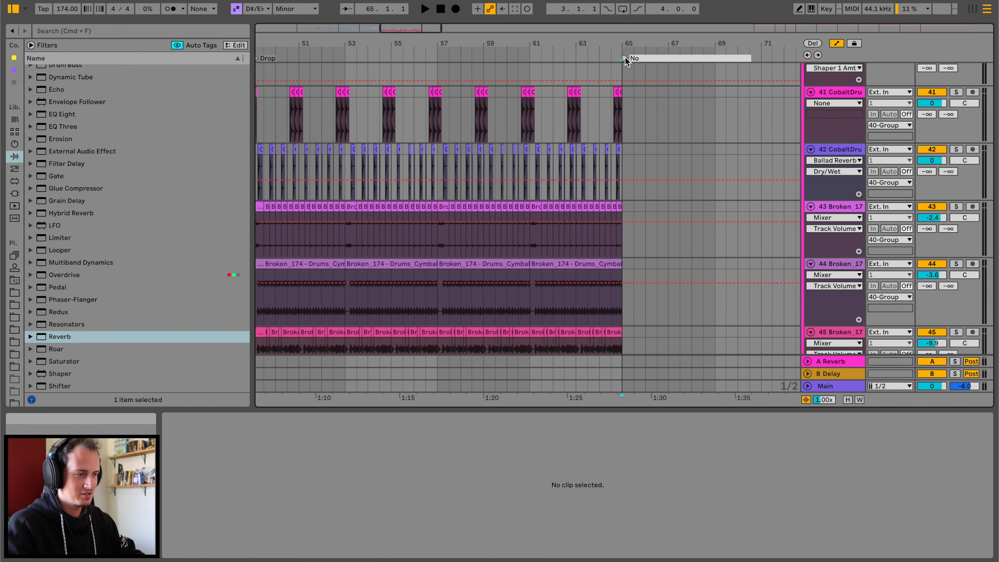
pyautogui.write('Normal')
pyautogui.press('Return')
# Play from the Drop and fold tracks 41, 42 and 43 of the drum group
pyautogui.moveTo(625, 43); pyautogui.dragTo(625, 12)
pyautogui.click(526, 147)
pyautogui.scroll(5, 629, 165)
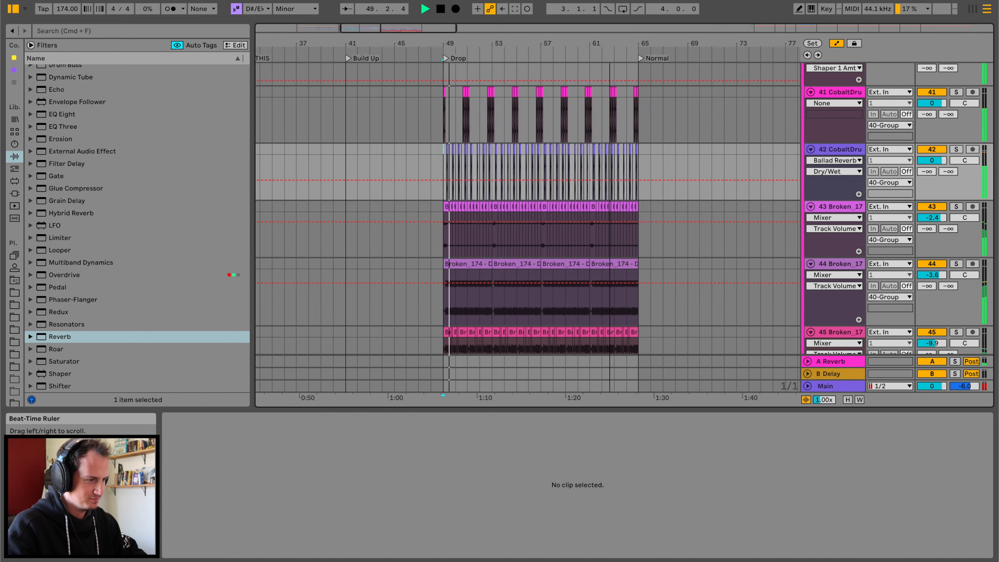
pyautogui.click(811, 112)
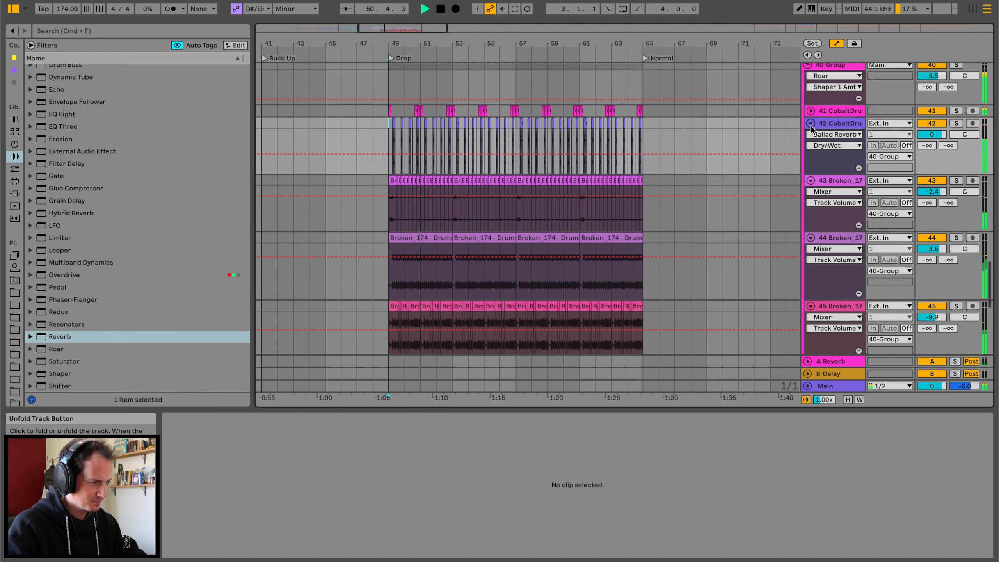
pyautogui.click(811, 124)
pyautogui.click(812, 136)
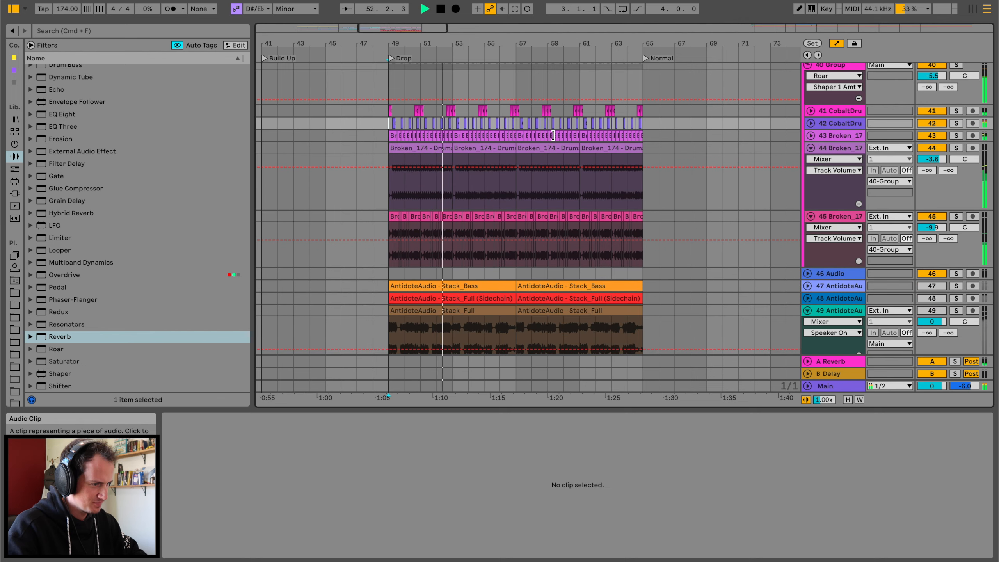
# Duplicate all Drop clips on tracks 44 and 45 into the Normal section starting at bar 65
pyautogui.click(399, 149)
pyautogui.keyDown('shift'); pyautogui.click(621, 176); pyautogui.keyUp('shift')
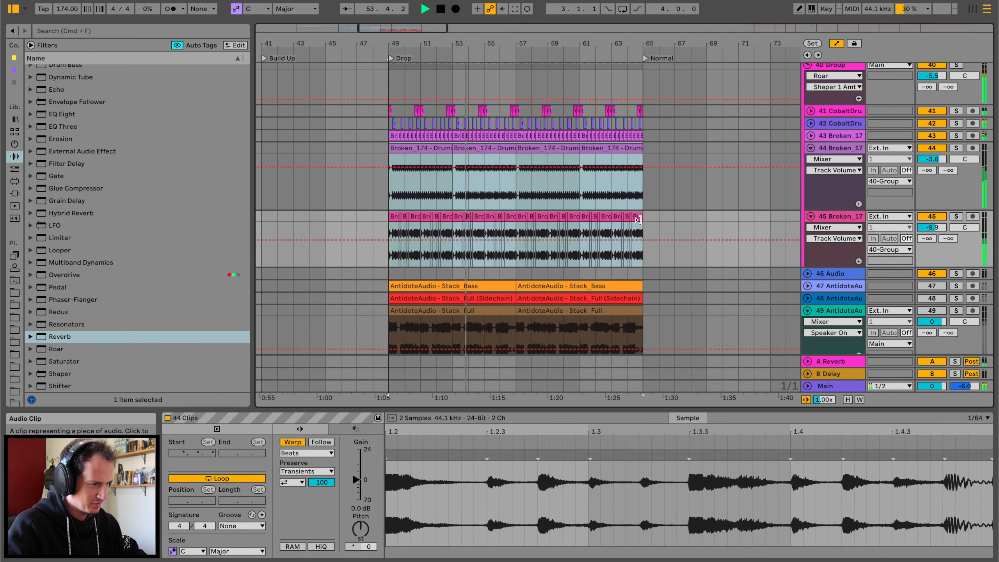
pyautogui.press('super+d')
pyautogui.scroll(5, 453, 60)
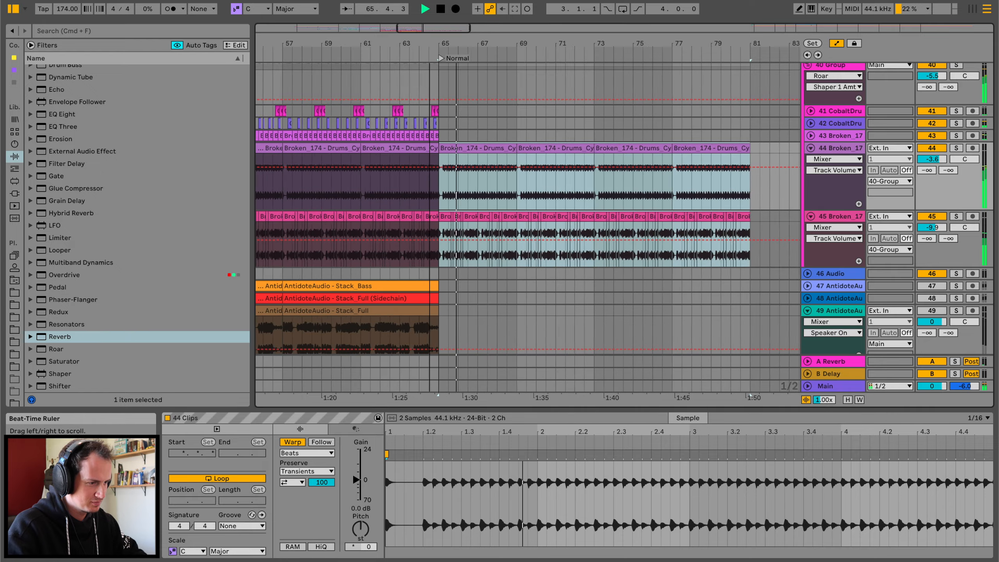
# Insert two audio tracks below track 43 in the drum group and open the sample pack folder in the browser
pyautogui.click(810, 135)
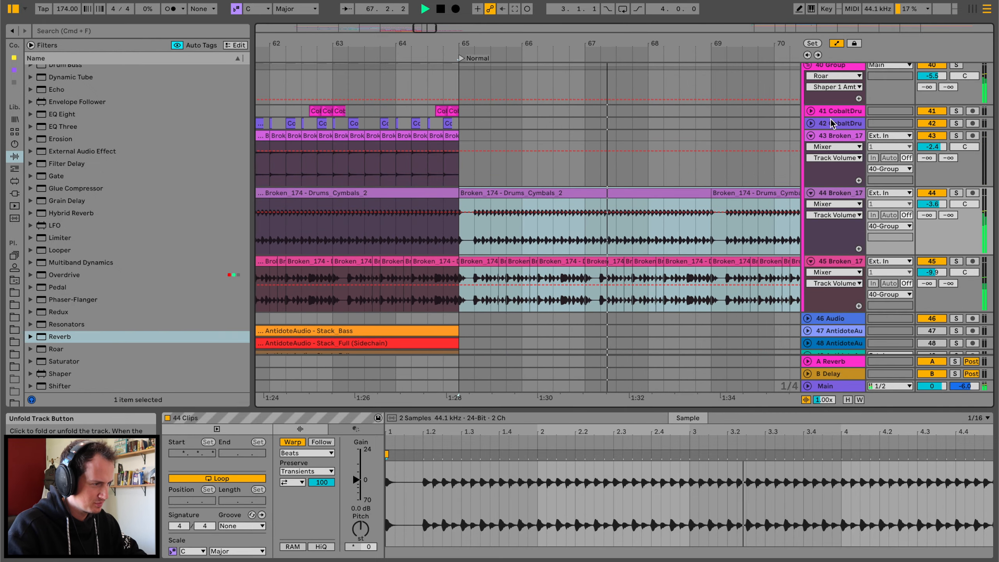
pyautogui.click(837, 137)
pyautogui.press('super+t')
pyautogui.press('space')
pyautogui.press('super+t')
pyautogui.click(14, 292)
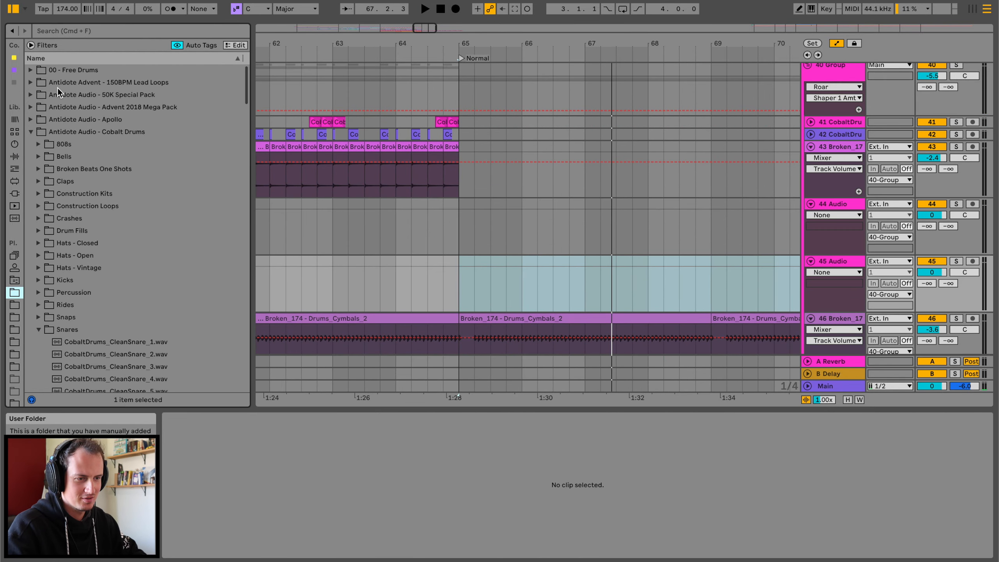
# Search the sample library for kick samples
pyautogui.click(86, 33)
pyautogui.write('kcik')
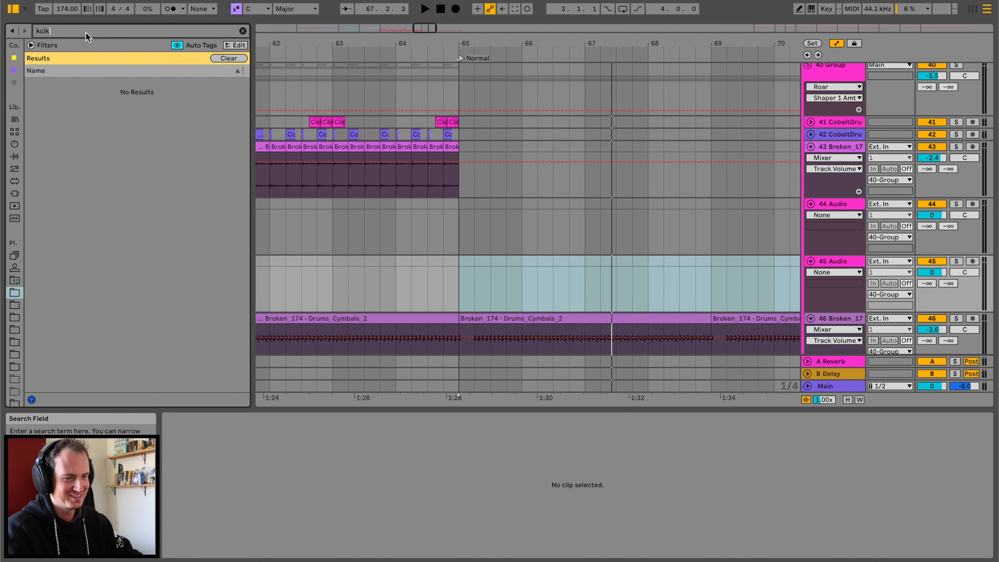
pyautogui.press('BackSpace')
pyautogui.press('BackSpace')
pyautogui.write('ic')
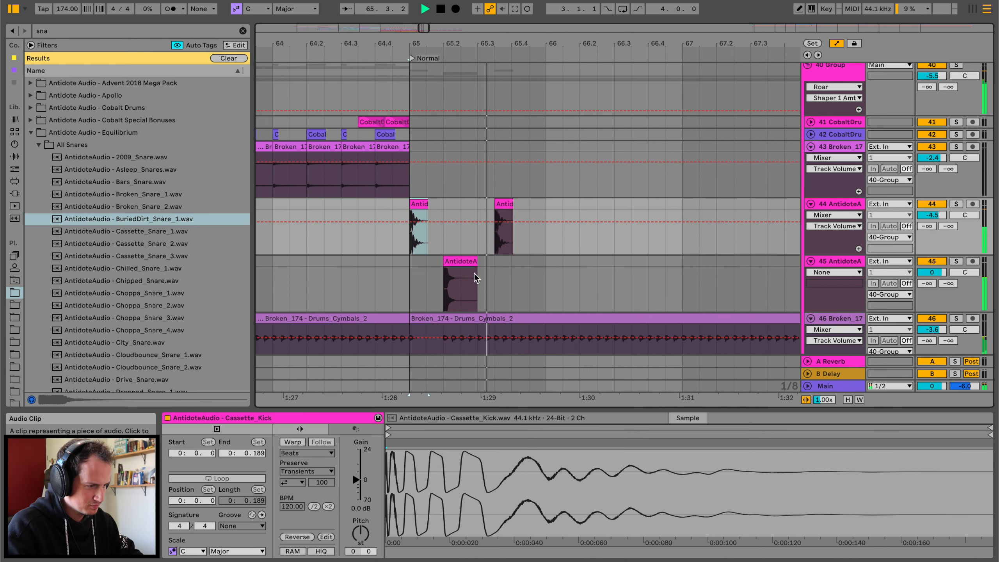
# Repeat the opening kick and snare pattern at bar 65 on tracks 44 and 45 across the Normal section
pyautogui.press('space')
pyautogui.moveTo(419, 276); pyautogui.dragTo(546, 199)
pyautogui.press('super+d')
pyautogui.press('space')
pyautogui.press('space')
pyautogui.press('super+d')
pyautogui.press('super+d')
pyautogui.press('super+d')
pyautogui.press('super+d')
pyautogui.moveTo(610, 42); pyautogui.dragTo(611, 8)
pyautogui.press('super+d')
pyautogui.press('super+d')
pyautogui.press('super+d')
pyautogui.press('super+d')
pyautogui.press('super+d')
pyautogui.press('super+d')
pyautogui.press('super+d')
pyautogui.press('super+d')
pyautogui.press('super+d')
pyautogui.press('super+d')
pyautogui.press('super+d')
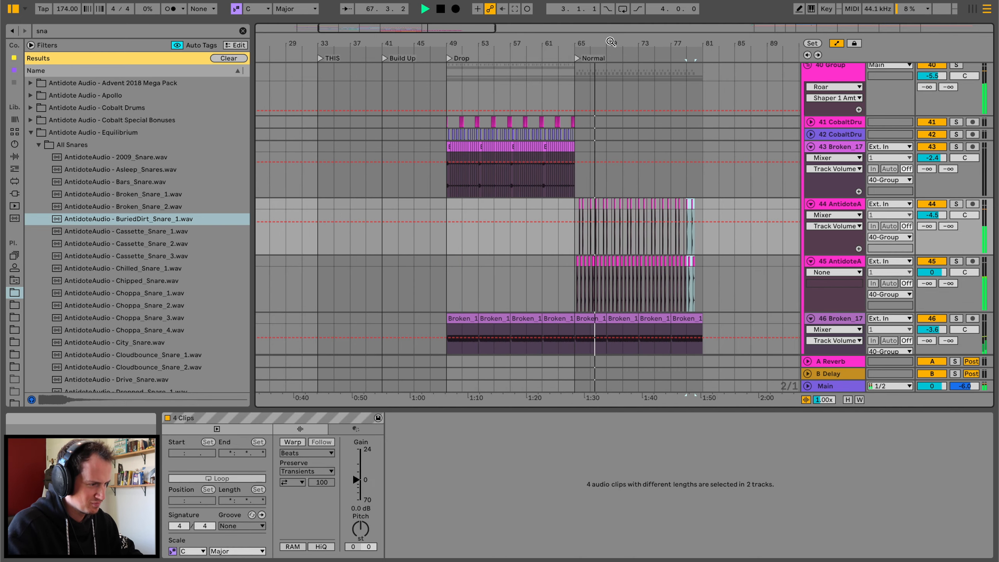
# Copy the first BuriedDirt_Snare_1 clip from the Normal section and insert a new audio track below track 43
pyautogui.moveTo(585, 43); pyautogui.dragTo(585, 102)
pyautogui.click(505, 260)
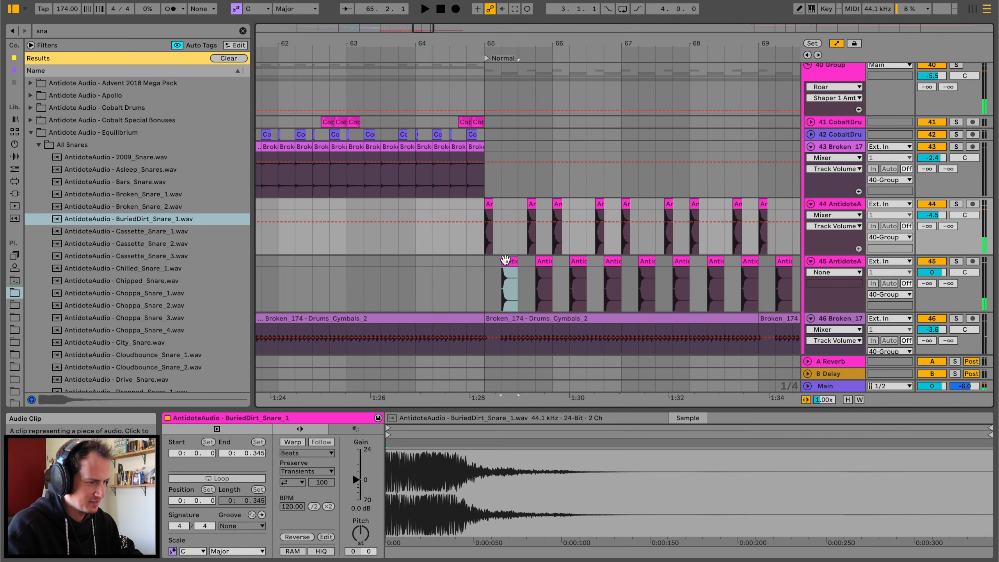
pyautogui.press('space')
pyautogui.hscroll(-10, 505, 263)
pyautogui.hscroll(-10, 335, 232)
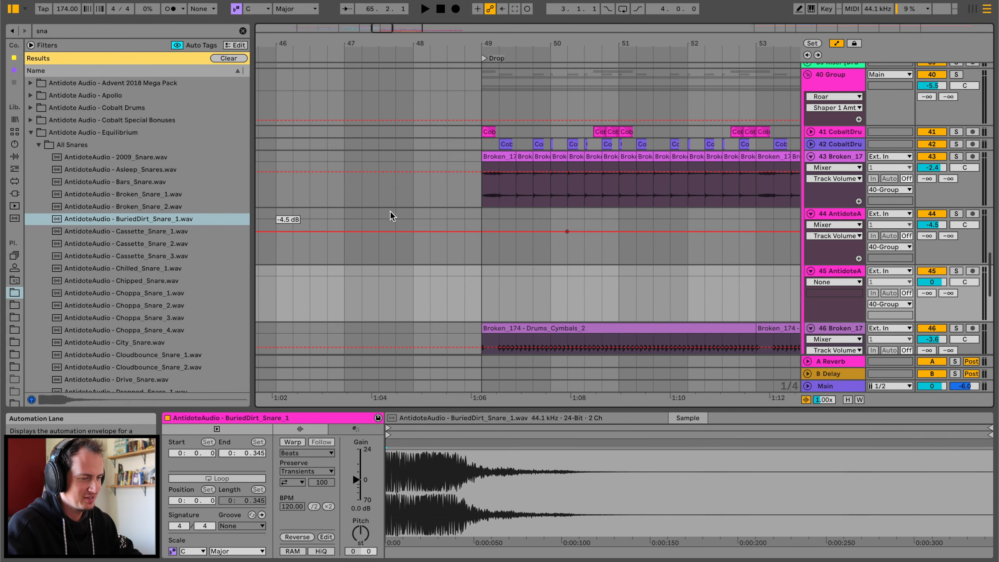
pyautogui.click(479, 207)
pyautogui.click(851, 157)
pyautogui.press('super+t')
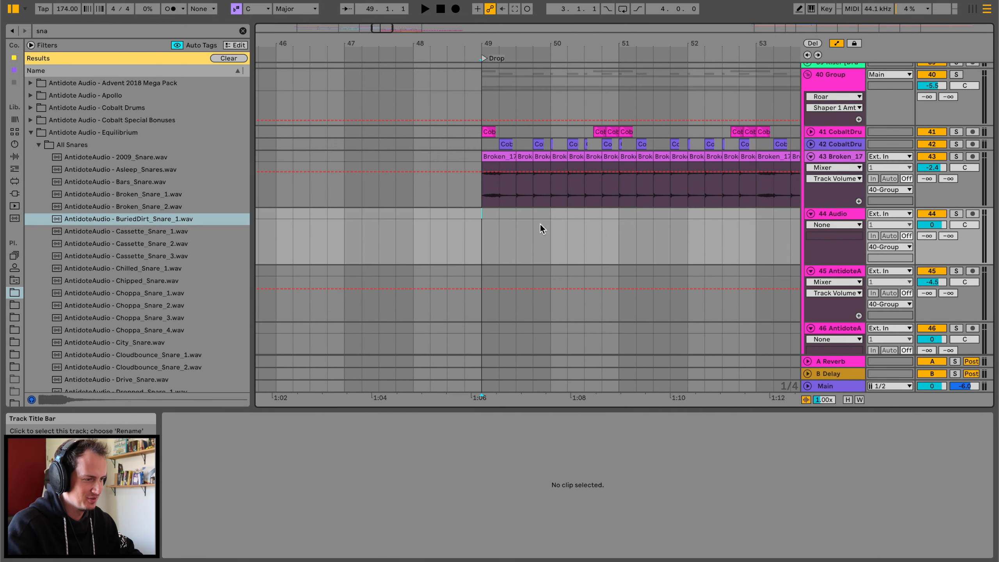
# Paste the BuriedDirt snare on the new track 44 at beat 49.2 and hide the automation lanes
pyautogui.moveTo(513, 43); pyautogui.dragTo(513, 98)
pyautogui.press('space')
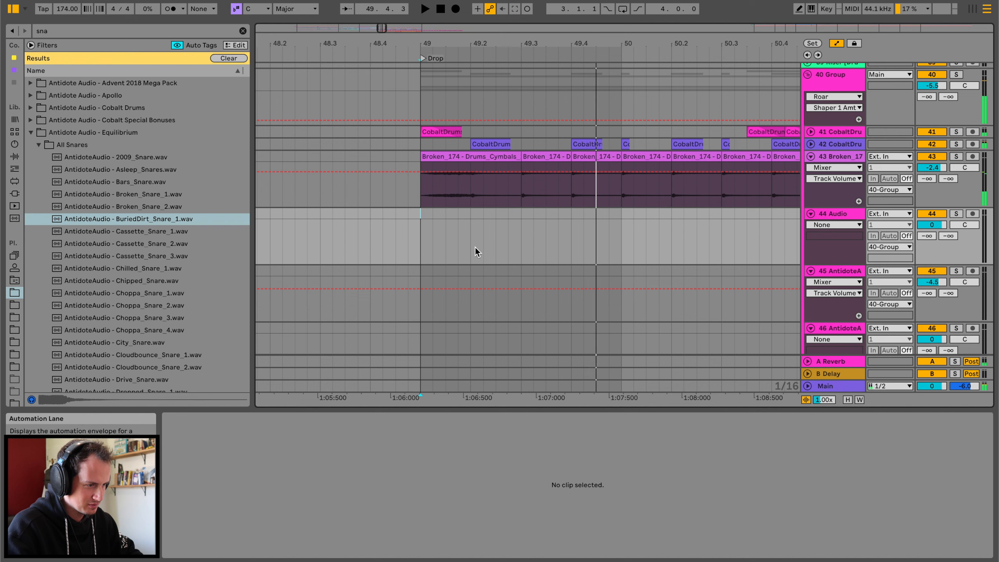
pyautogui.click(468, 222)
pyautogui.press('super+v')
pyautogui.press('a')
# Duplicate the half-bar snare selection on track 44 to cover the Drop from bar 49 to bar 53
pyautogui.moveTo(474, 224); pyautogui.dragTo(422, 218)
pyautogui.press('space')
pyautogui.press('super+d')
pyautogui.press('super+d')
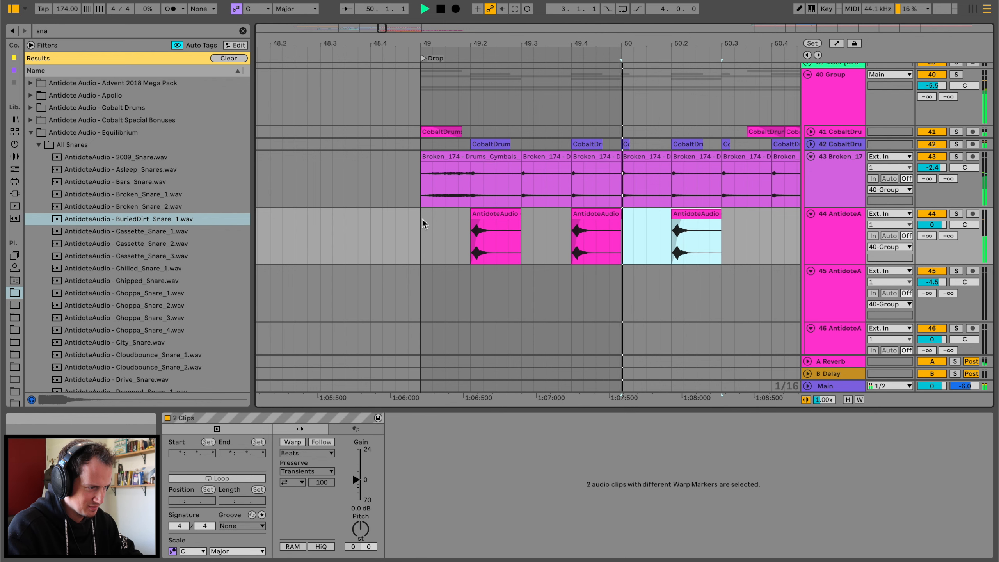
pyautogui.press('super+d')
pyautogui.press('super+d')
pyautogui.press('-')
pyautogui.press('-')
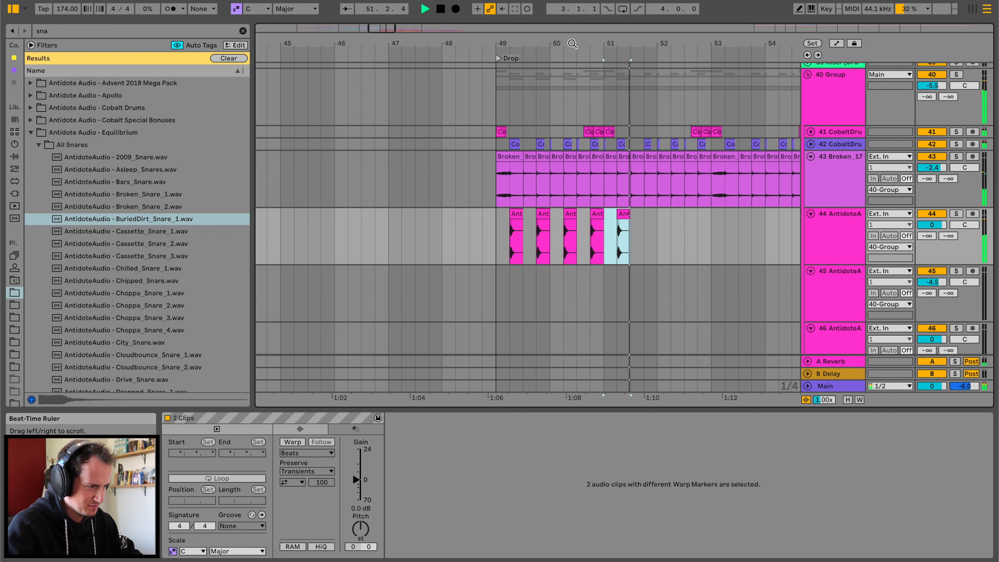
pyautogui.press('super+d')
pyautogui.press('super+d')
pyautogui.press('super+d')
# Duplicate track 44's four-bar snare block until bar 65 and set the track volume to -6.7 dB
pyautogui.keyDown('shift'); pyautogui.click(498, 213); pyautogui.keyUp('shift')
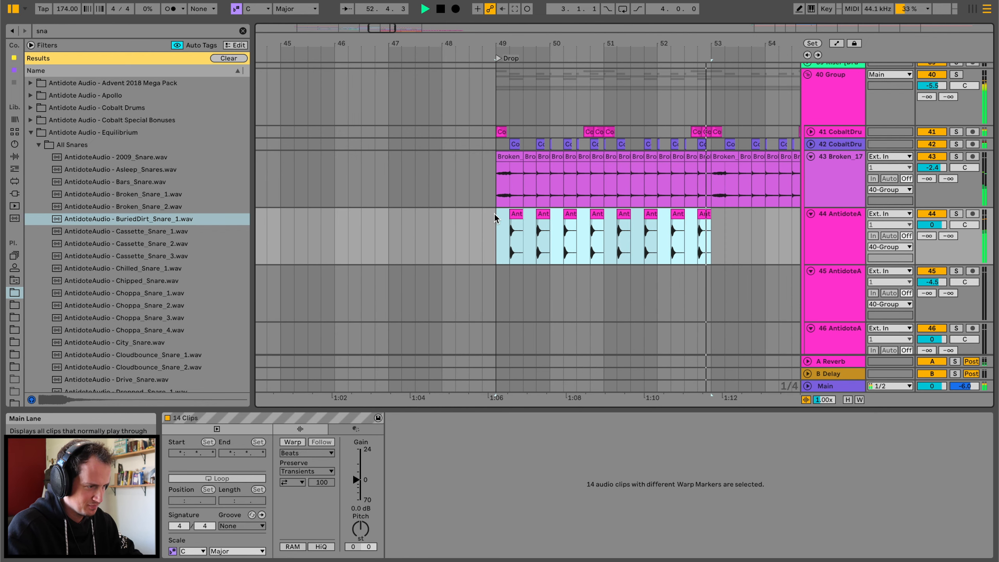
pyautogui.press('super+d')
pyautogui.moveTo(574, 44); pyautogui.dragTo(573, 20)
pyautogui.press('super+d')
pyautogui.press('super+d')
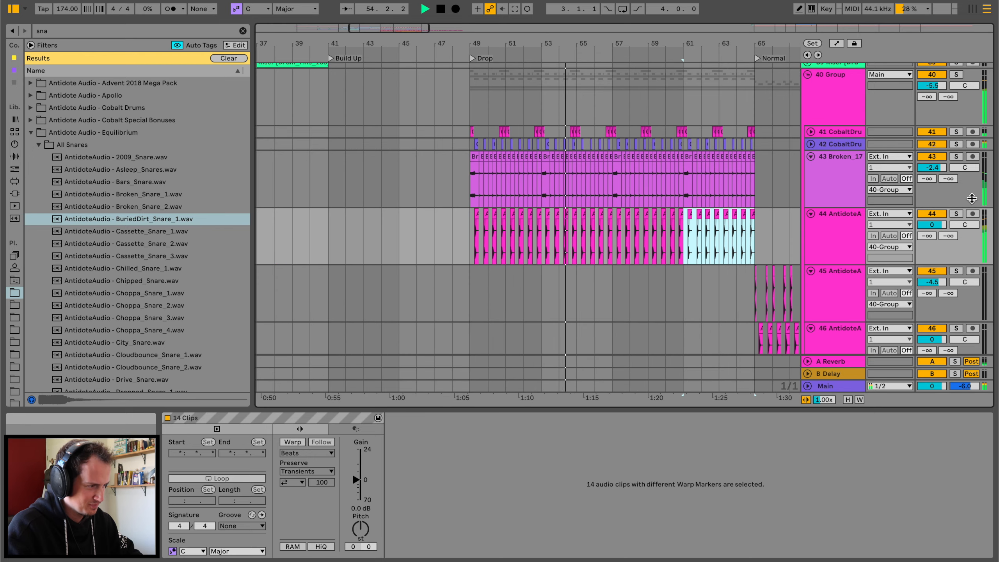
pyautogui.moveTo(931, 224); pyautogui.dragTo(931, 240)
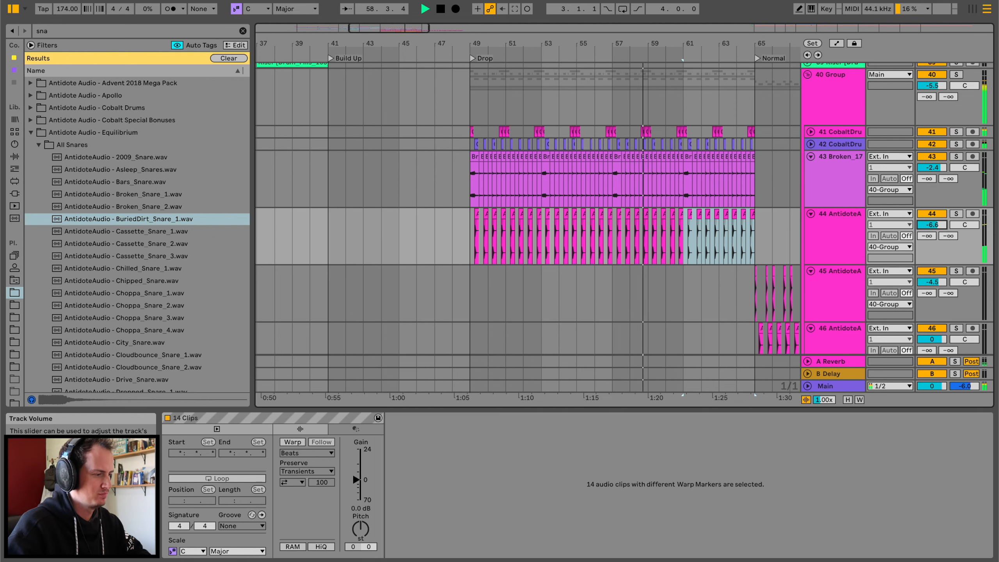
pyautogui.moveTo(932, 225); pyautogui.dragTo(932, 225)
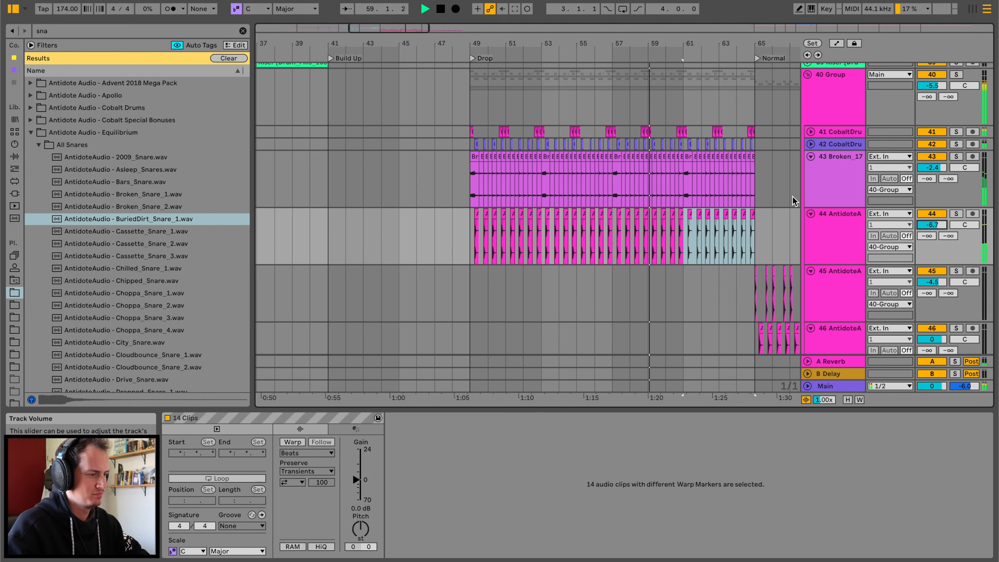
# Transpose all Drop snare clips on track 42 up one semitone, unfold the track and set its volume to 1.3 dB
pyautogui.click(476, 145)
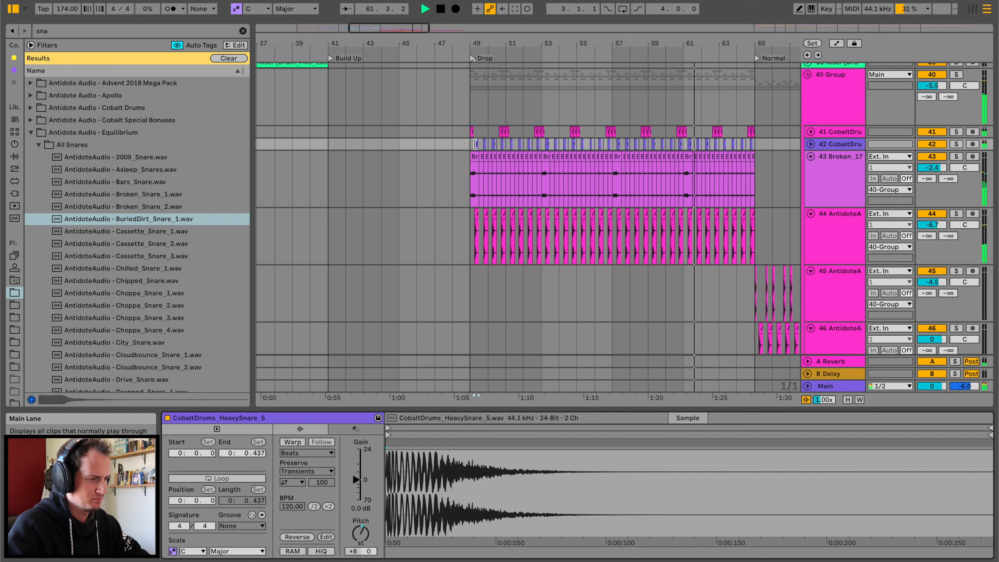
pyautogui.keyDown('shift'); pyautogui.click(754, 144); pyautogui.keyUp('shift')
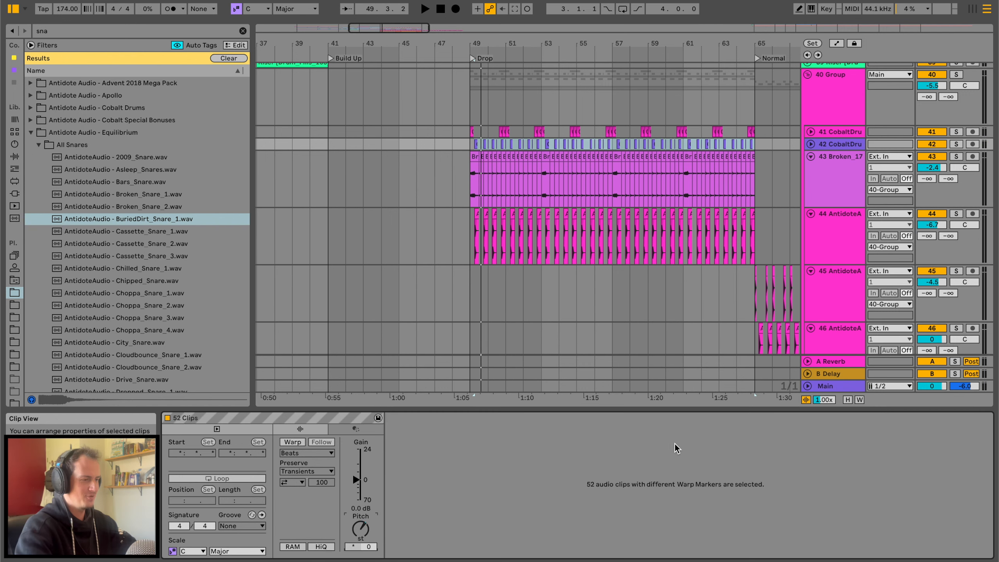
pyautogui.press('space')
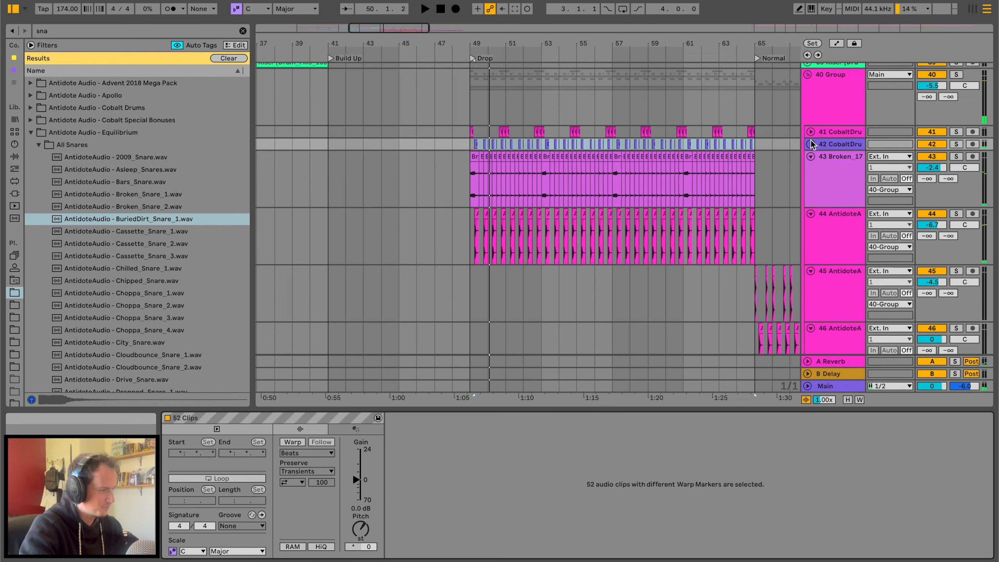
pyautogui.click(810, 144)
pyautogui.press('space')
pyautogui.moveTo(940, 155); pyautogui.dragTo(939, 155)
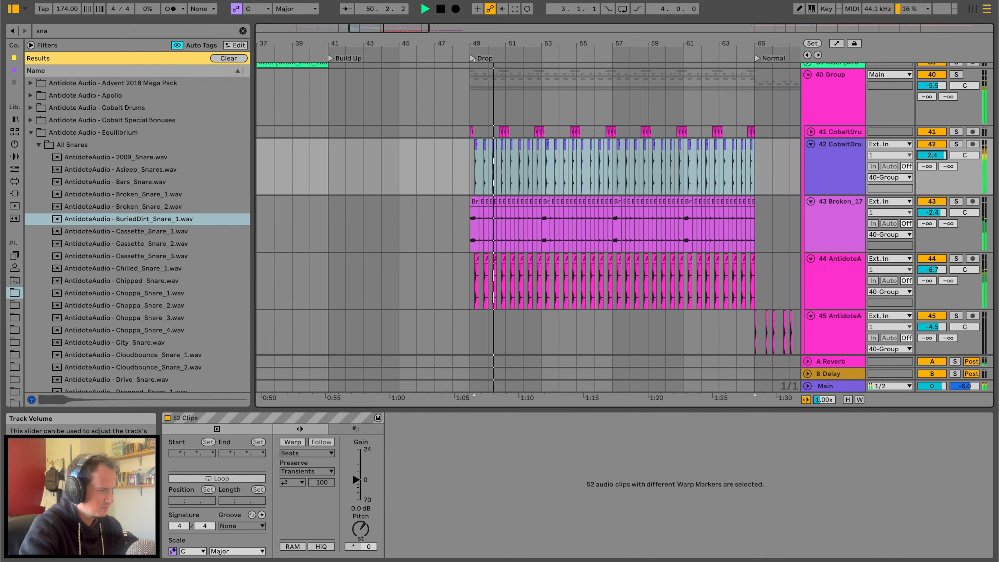
# Select all snare clips on track 42 across the Drop and adjust their pitch
pyautogui.click(475, 144)
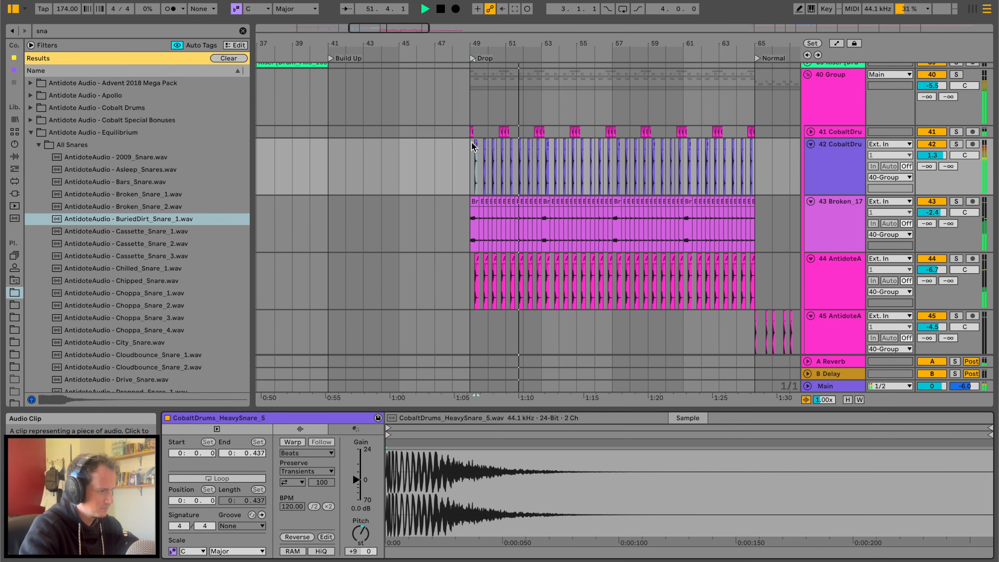
pyautogui.moveTo(471, 145); pyautogui.dragTo(742, 144)
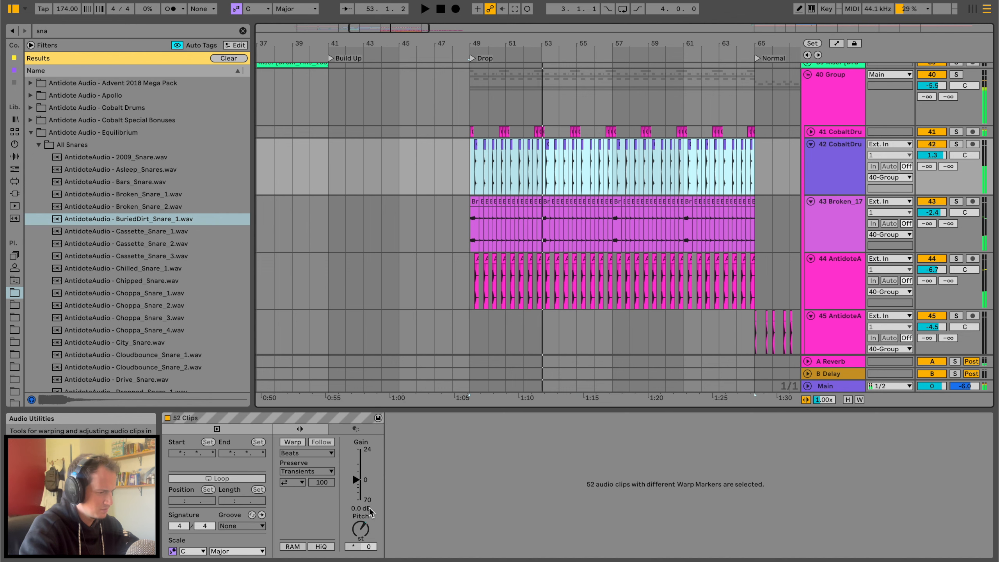
pyautogui.click(361, 529)
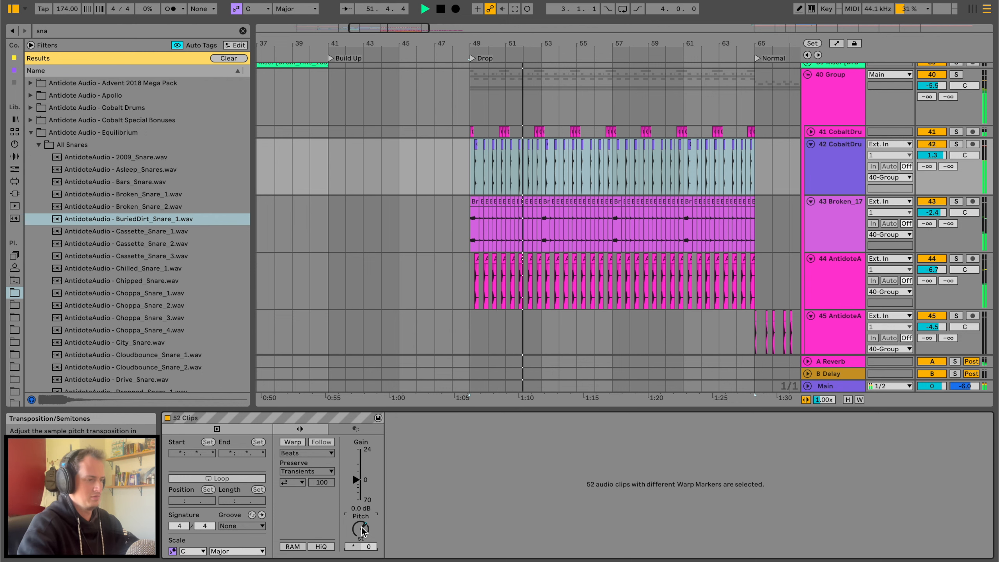
# Set track 43's volume to -3.2 dB and select one of its clips near the end of the Drop
pyautogui.scroll(2, 784, 172)
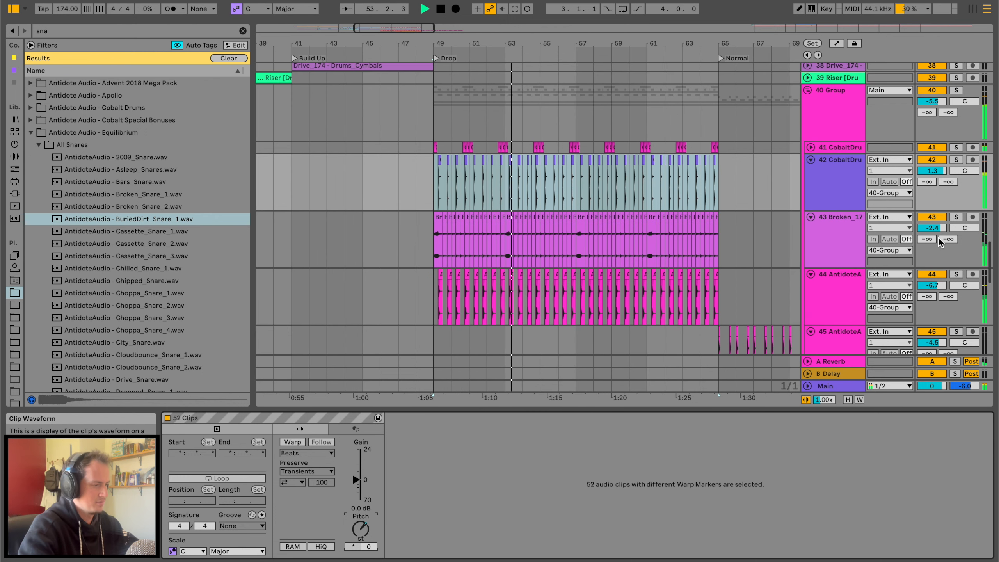
pyautogui.moveTo(933, 229); pyautogui.dragTo(933, 232)
pyautogui.hscroll(1, 780, 251)
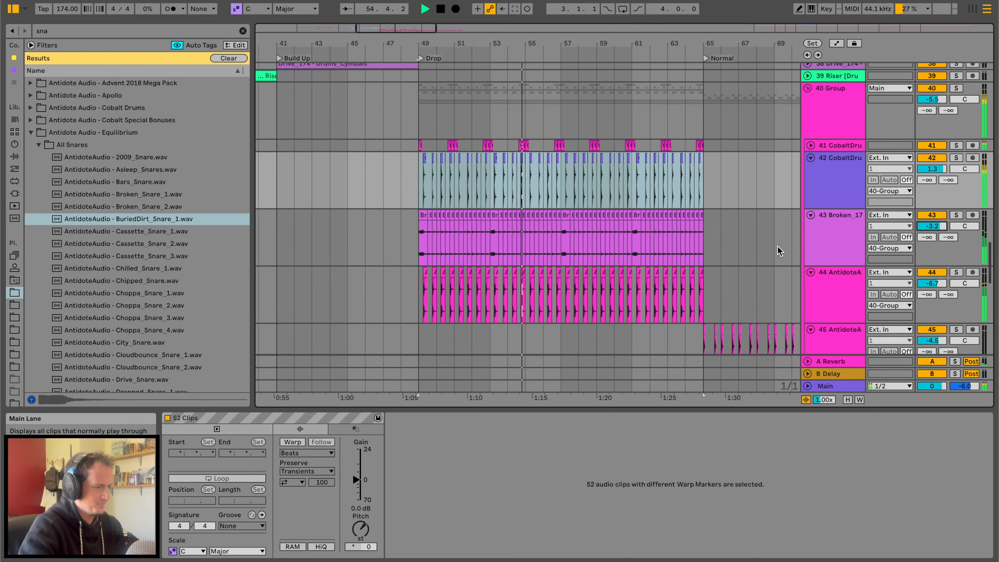
pyautogui.moveTo(702, 46); pyautogui.dragTo(678, 118)
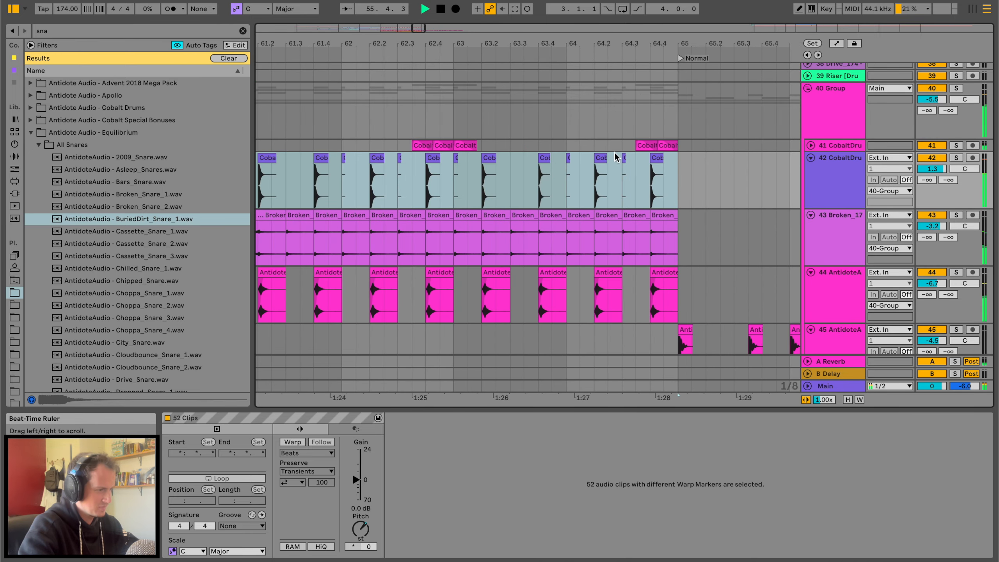
pyautogui.click(546, 215)
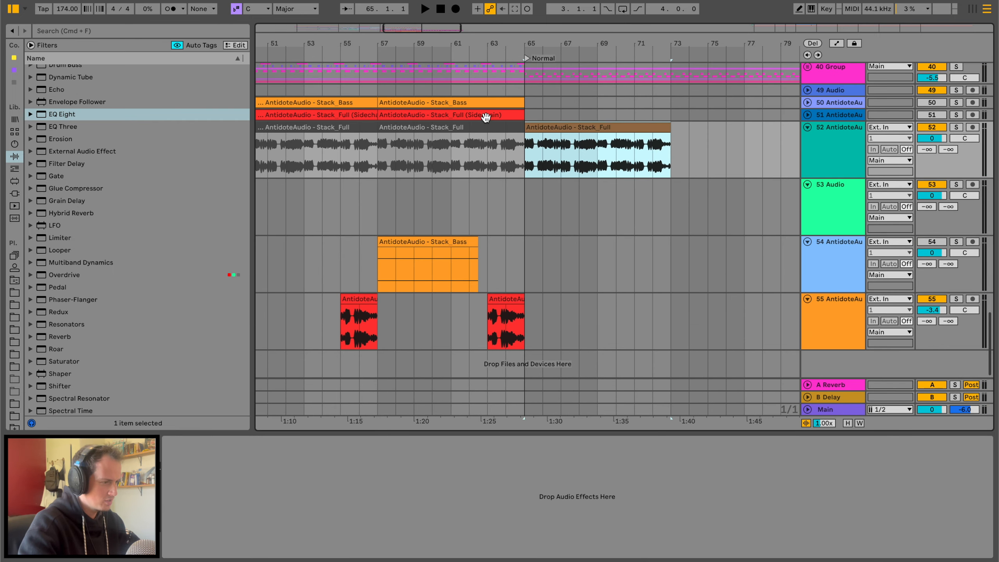
# Duplicate the Stack_Bass clip on track 50 into the Normal section and deactivate the Stack_Full clip there on track 52
pyautogui.click(483, 101)
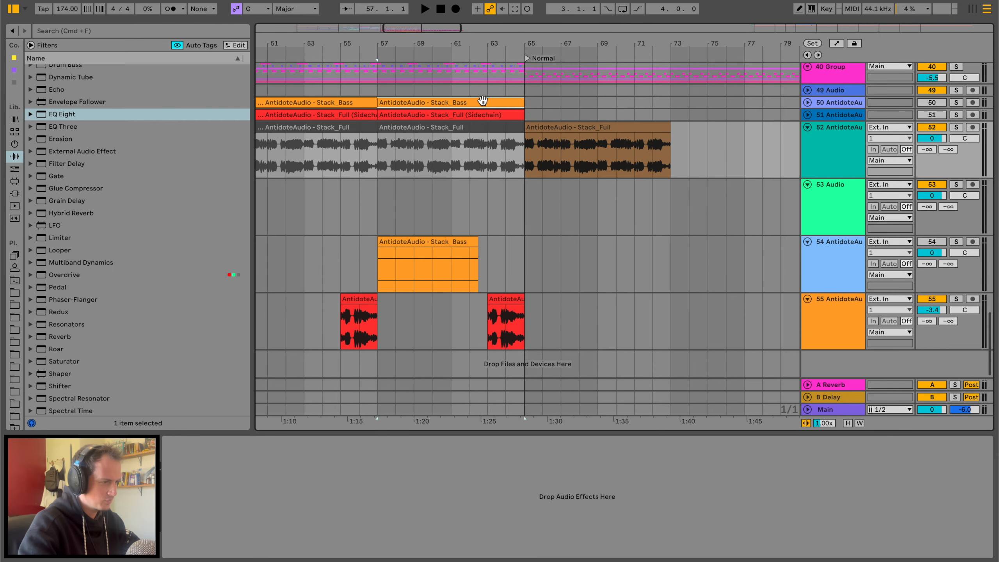
pyautogui.press('super+d')
pyautogui.click(555, 127)
pyautogui.press('space')
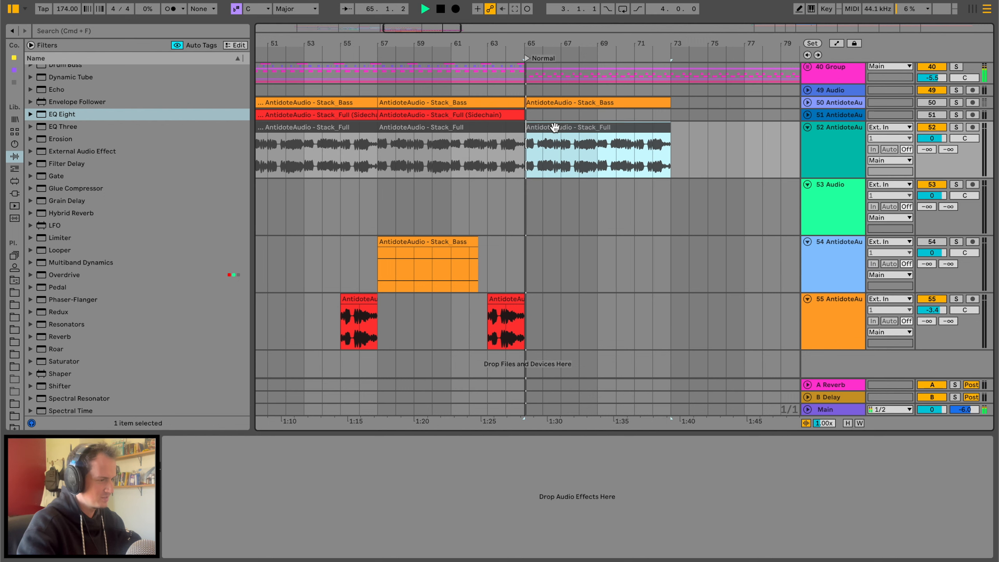
# Deactivate both Stack_Bass clips in the Drop, activate track 50 and unfold it while playing the Normal section
pyautogui.click(576, 103)
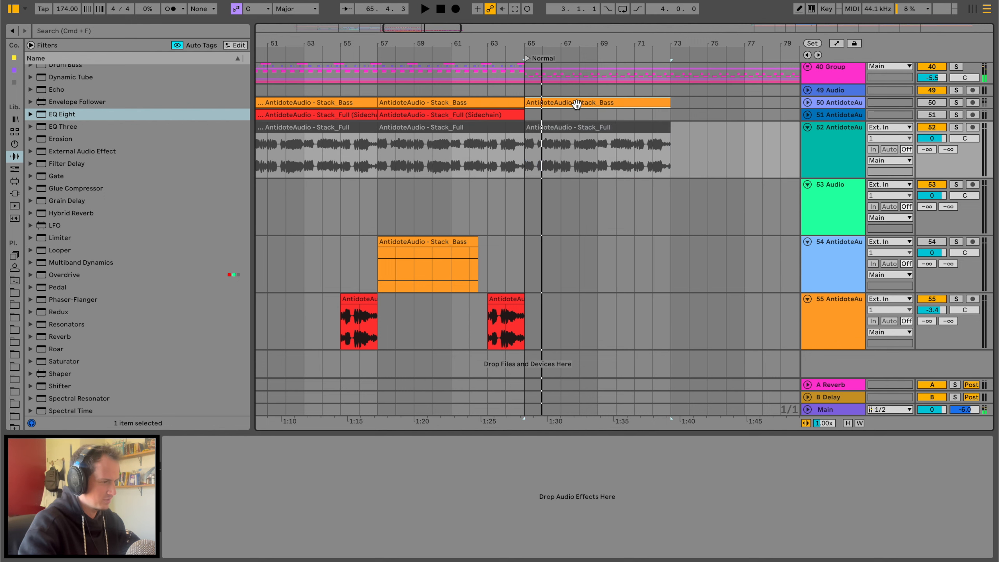
pyautogui.click(446, 103)
pyautogui.hscroll(-3, 446, 103)
pyautogui.keyDown('shift'); pyautogui.click(417, 105); pyautogui.keyUp('shift')
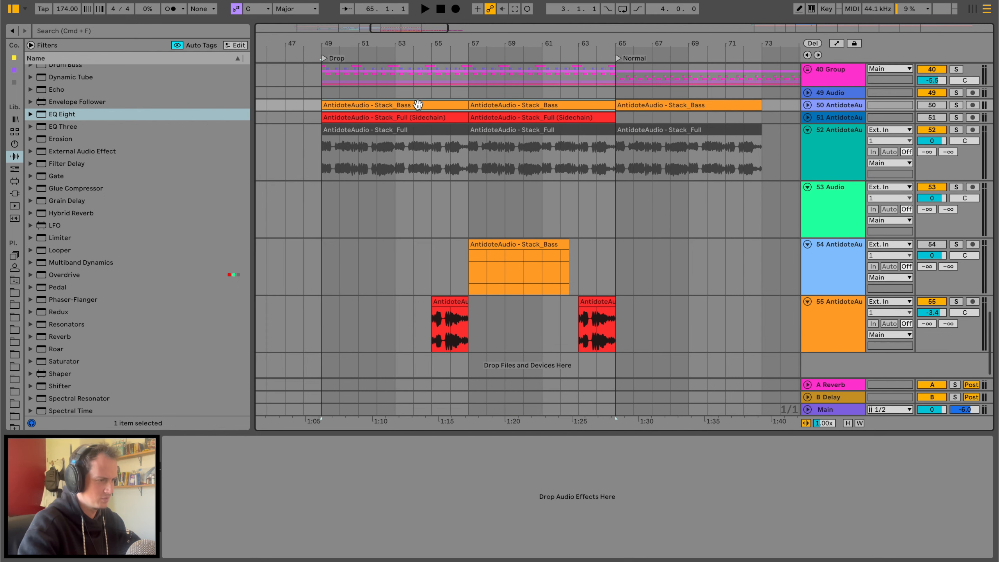
pyautogui.press('0')
pyautogui.press('space')
pyautogui.click(650, 104)
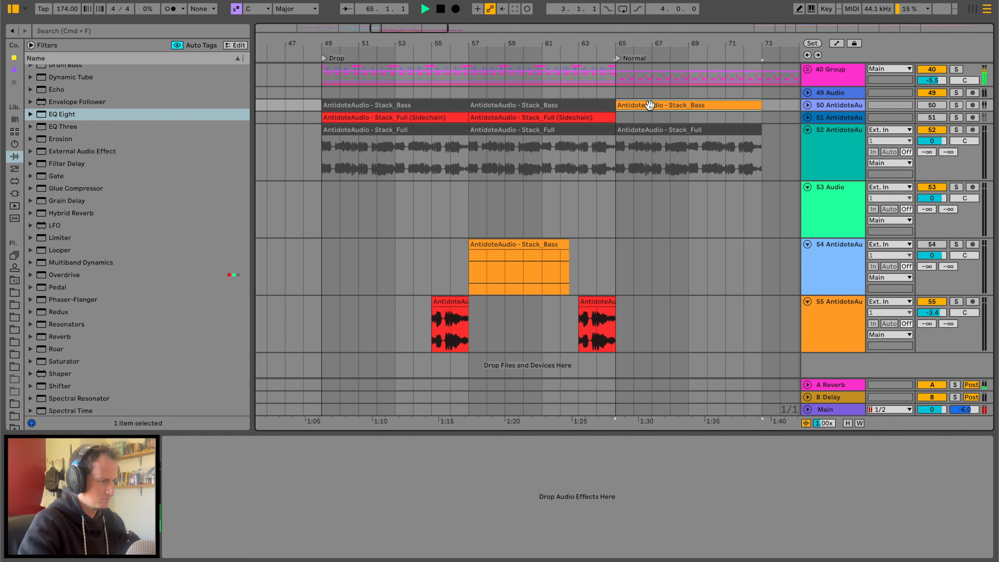
pyautogui.doubleClick(832, 106)
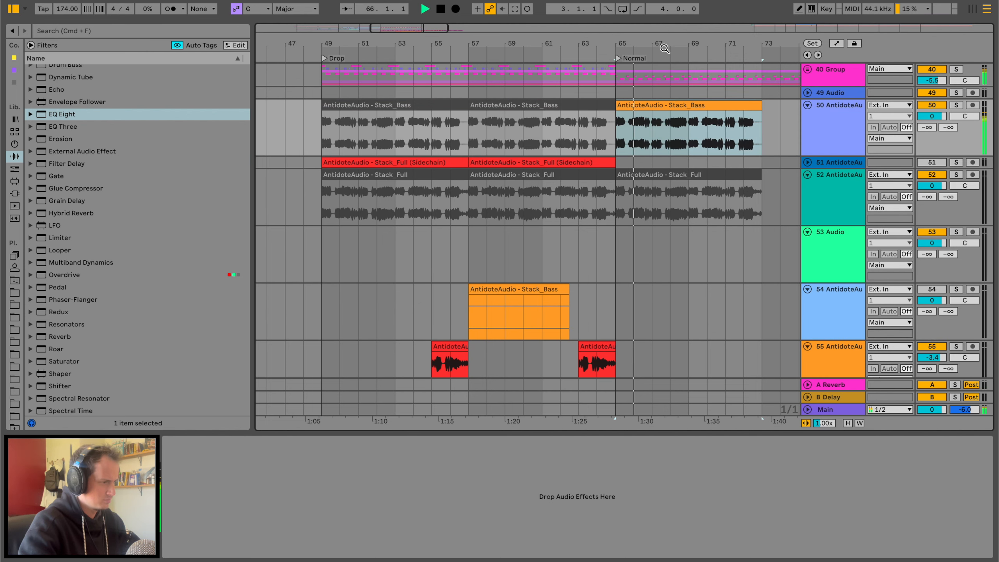
# Try repeating the first beat of the Normal section's Stack_Bass clip twice and play it from bar 65
pyautogui.moveTo(665, 48); pyautogui.dragTo(660, 95)
pyautogui.press('space')
pyautogui.moveTo(498, 125); pyautogui.dragTo(515, 117)
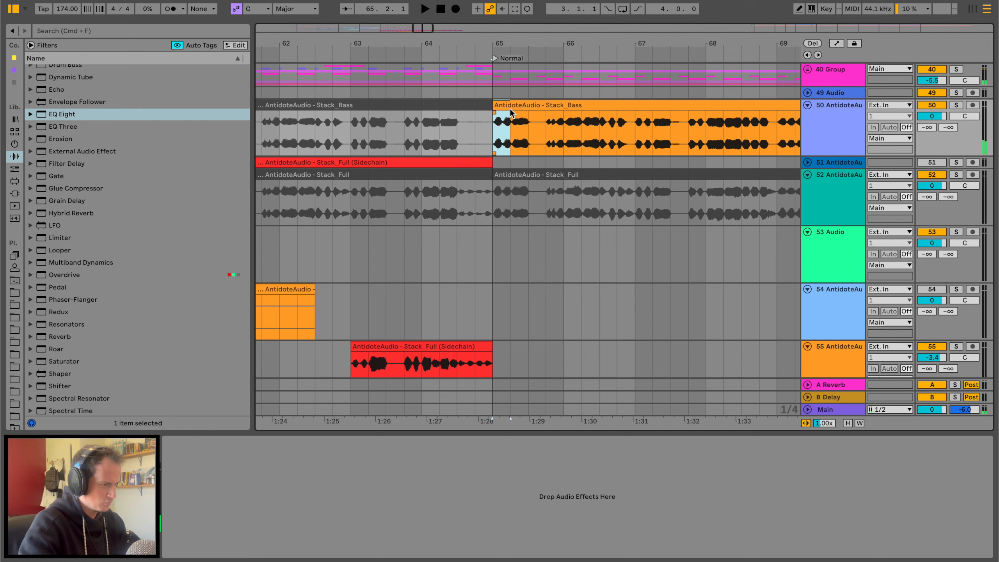
pyautogui.press('super+d')
pyautogui.press('super+d')
pyautogui.click(505, 105)
pyautogui.press('space')
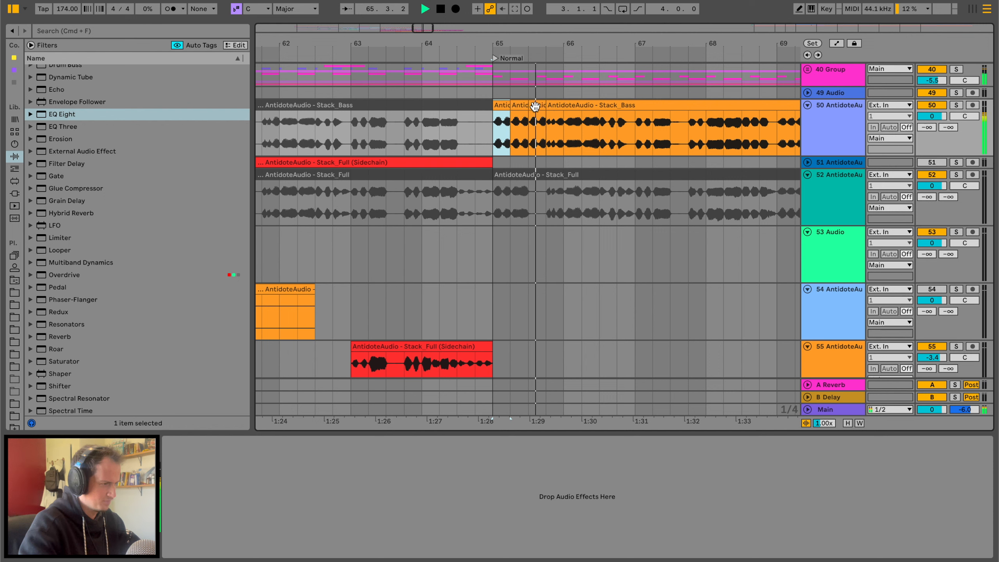
# Undo the beat repeats at the start of the Normal section's bass clip
pyautogui.press('space')
pyautogui.click(514, 109)
pyautogui.click(500, 107)
pyautogui.press('super+z')
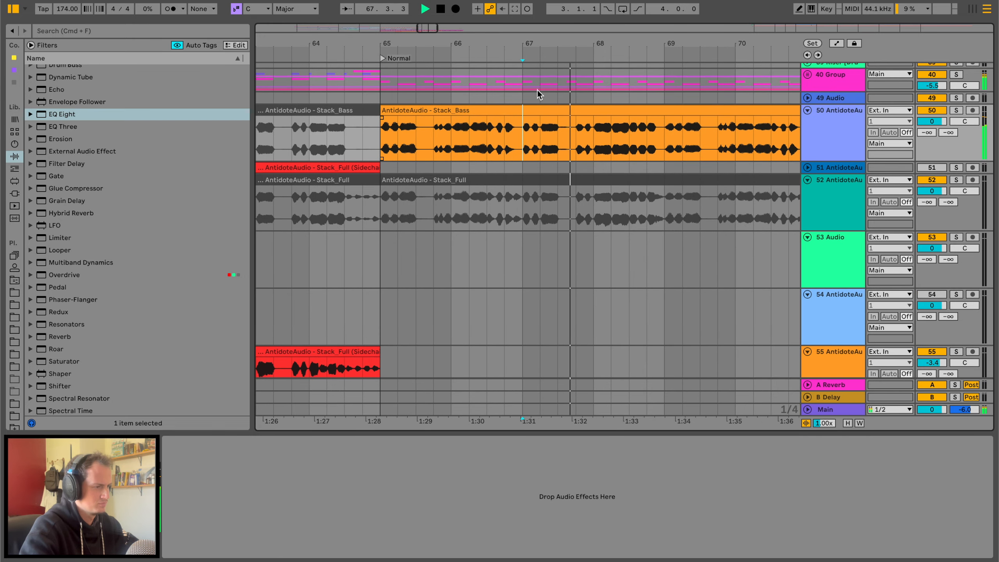
# Split the Normal section's Stack_Bass clip at bars 67 and 68 and select the one-bar segment between the cuts
pyautogui.press('super+shift+z')
pyautogui.press('super+shift+z')
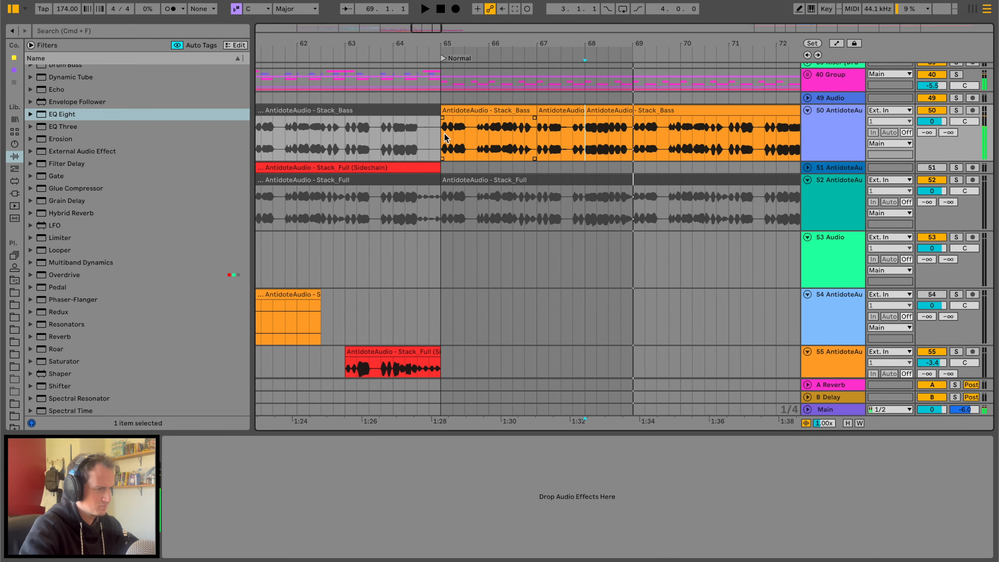
pyautogui.click(541, 130)
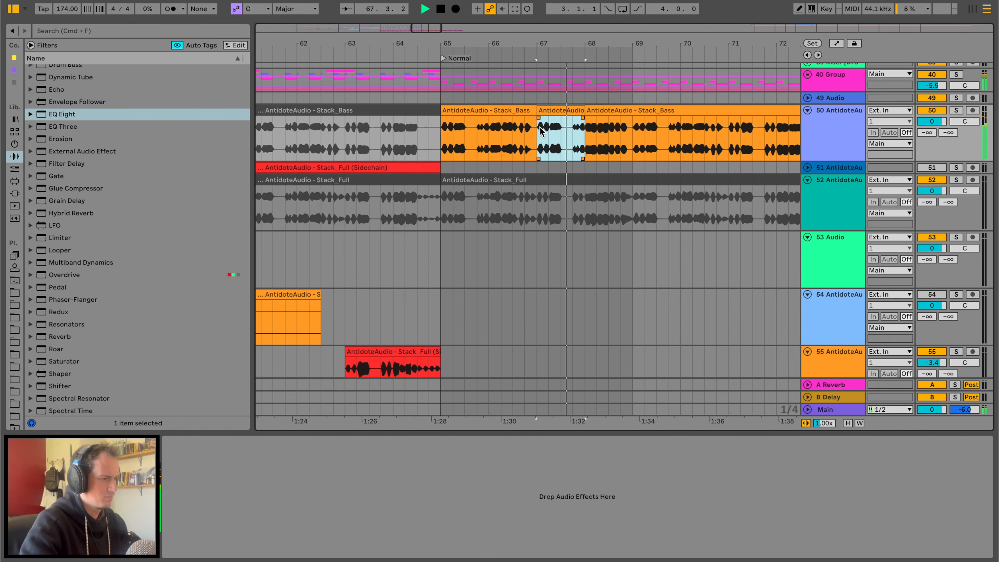
# Duplicate the Normal section's four-bar Stack_Bass pattern from bars 65–69 three times, extending it to bar 81
pyautogui.moveTo(562, 128); pyautogui.dragTo(370, 111)
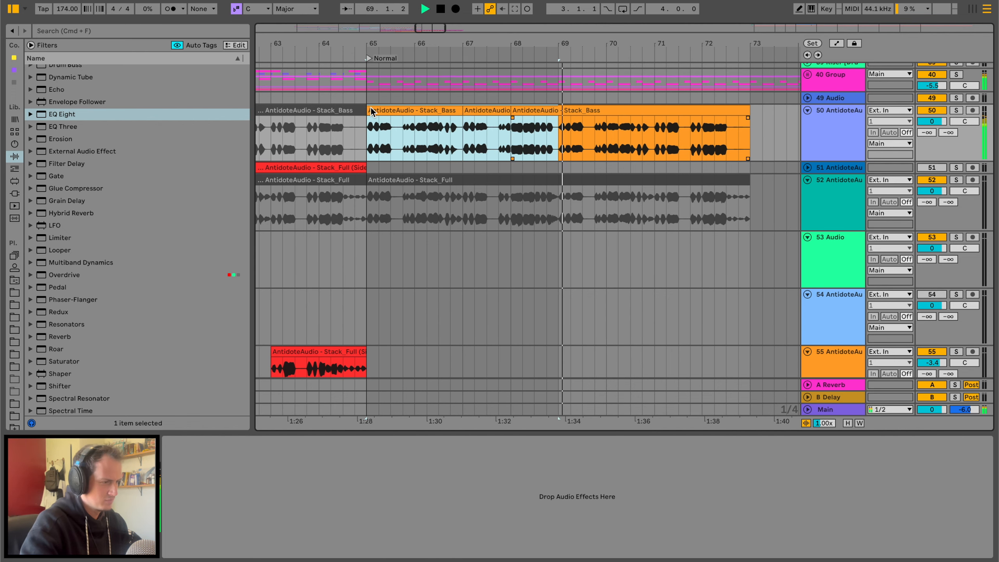
pyautogui.press('super+d')
pyautogui.moveTo(536, 44); pyautogui.dragTo(536, 21)
pyautogui.press('super+d')
pyautogui.press('super+d')
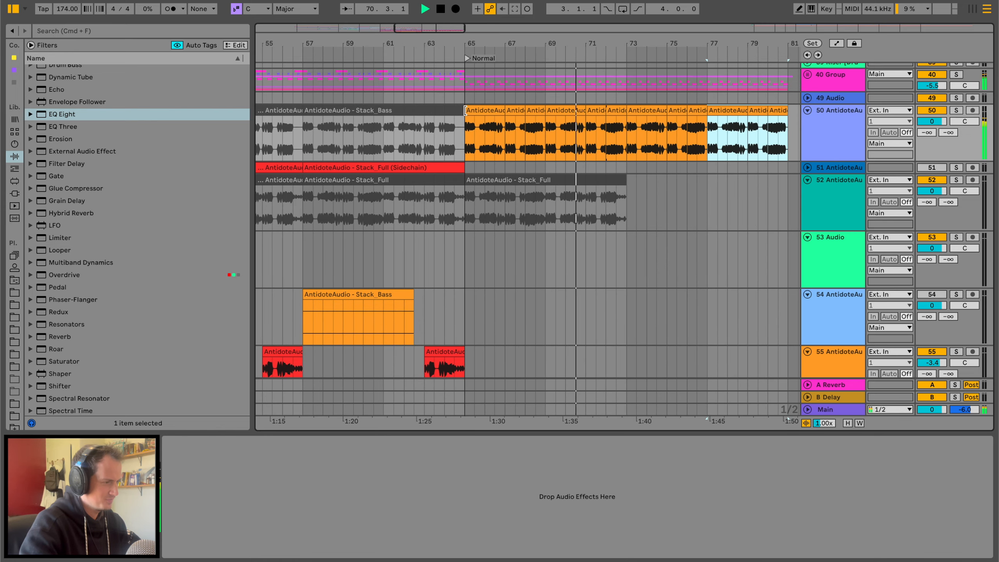
# Add a Utility to track 50, switch it to Mono and play the Normal section
pyautogui.click(472, 120)
pyautogui.scroll(1, 119, 146)
pyautogui.scroll(-5, 119, 149)
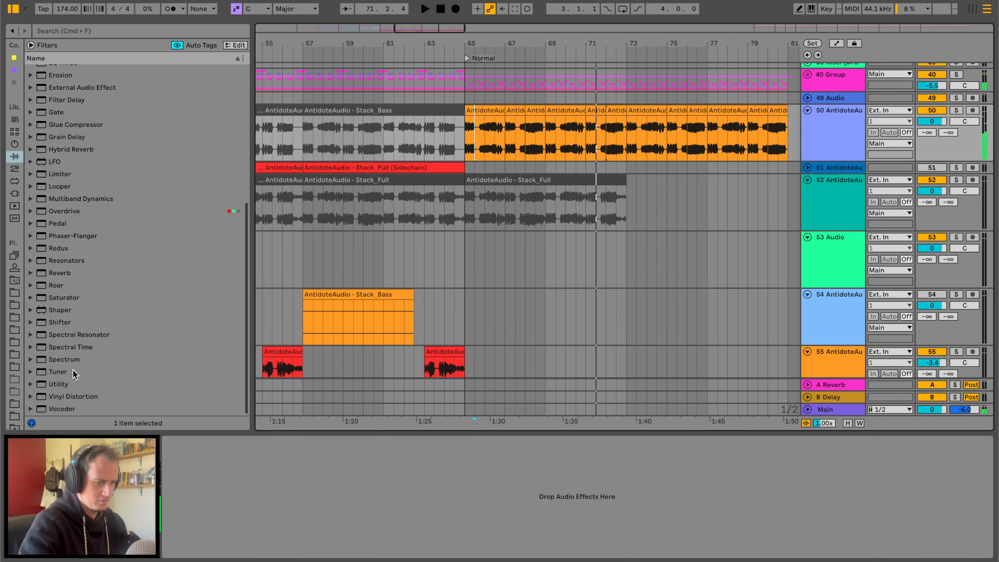
pyautogui.click(65, 379)
pyautogui.press('Return')
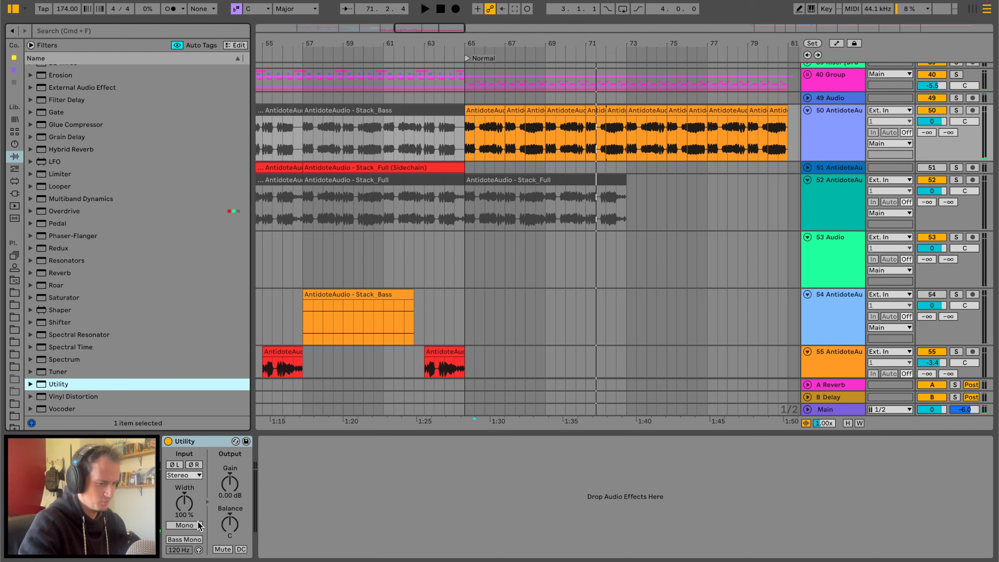
pyautogui.click(184, 525)
pyautogui.press('space')
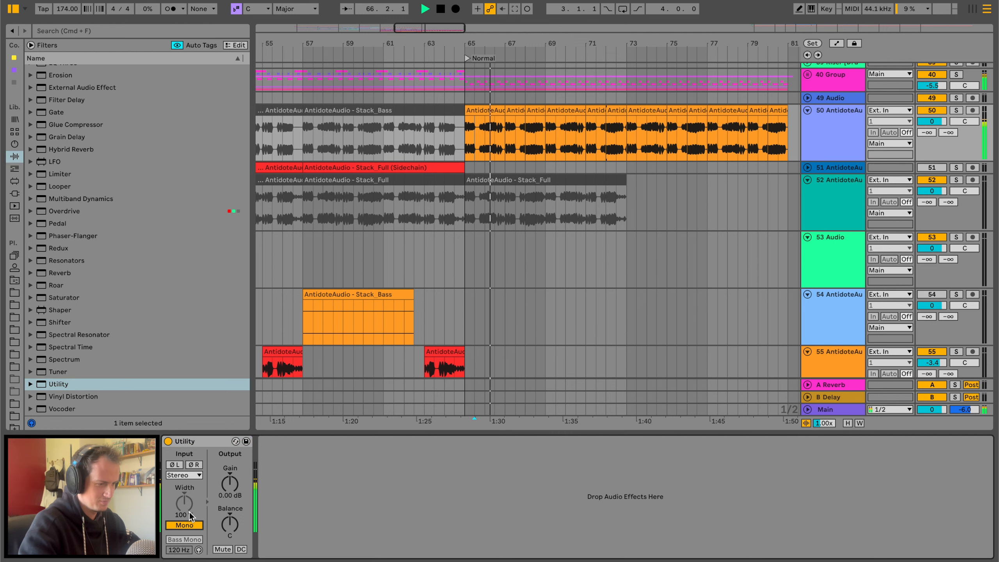
# Set the channel mode of track 50's Utility to Left and play from around bar 62
pyautogui.click(186, 476)
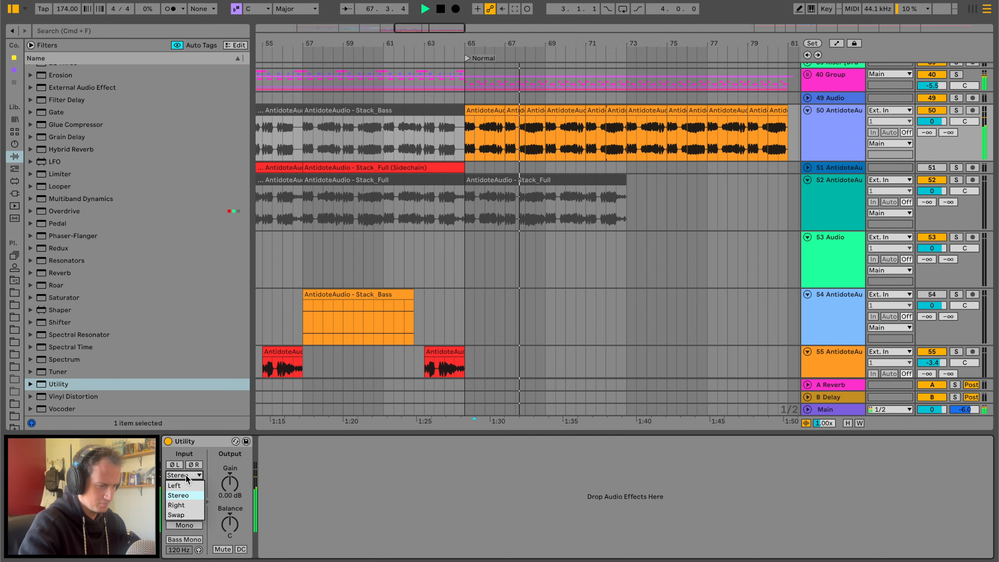
pyautogui.click(186, 487)
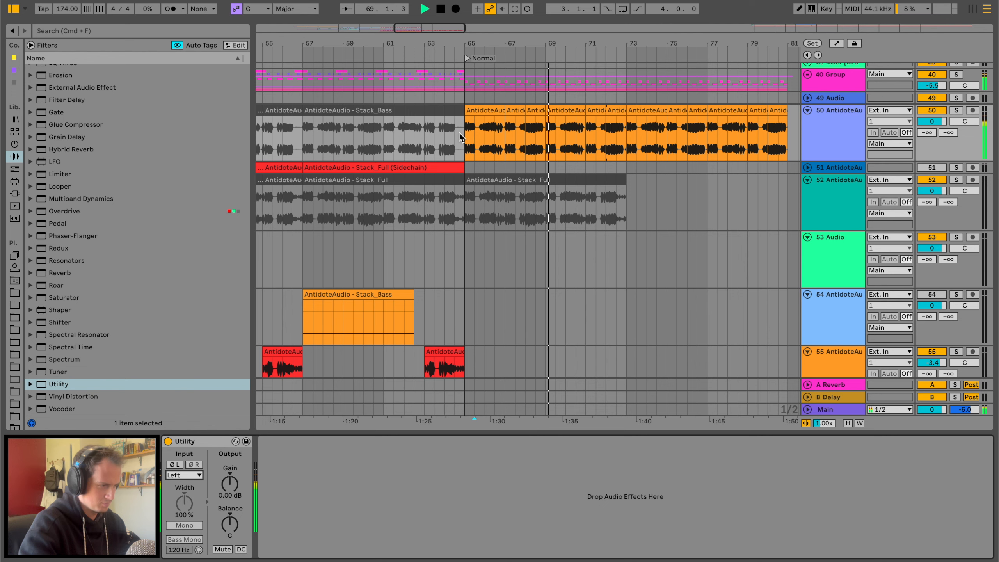
pyautogui.click(839, 125)
pyautogui.click(413, 148)
pyautogui.press('space')
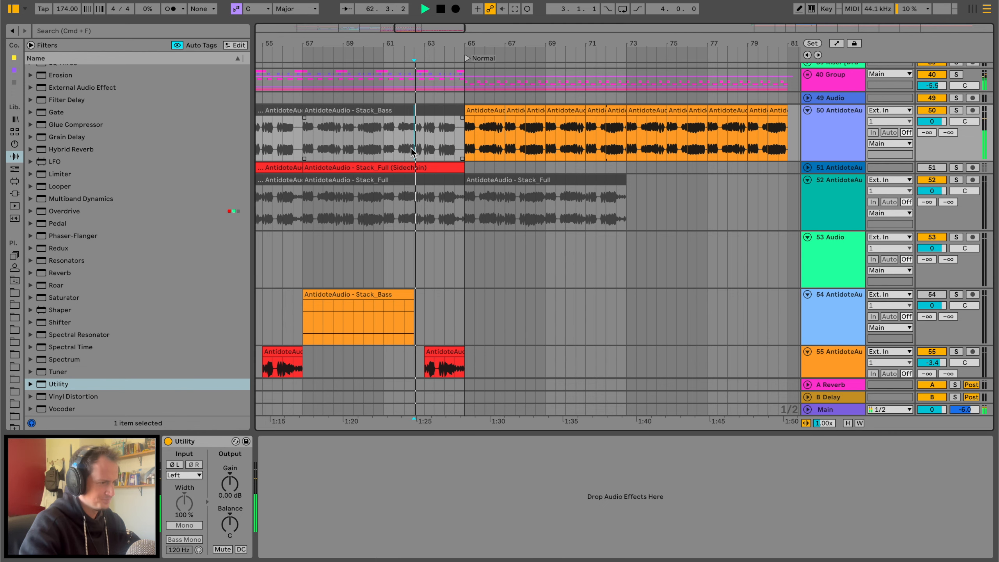
# Try duplicating track 25's Drop clips into the Normal section
pyautogui.hscroll(-3, 413, 149)
pyautogui.scroll(10, 413, 149)
pyautogui.moveTo(496, 41); pyautogui.dragTo(497, 39)
pyautogui.scroll(6, 509, 294)
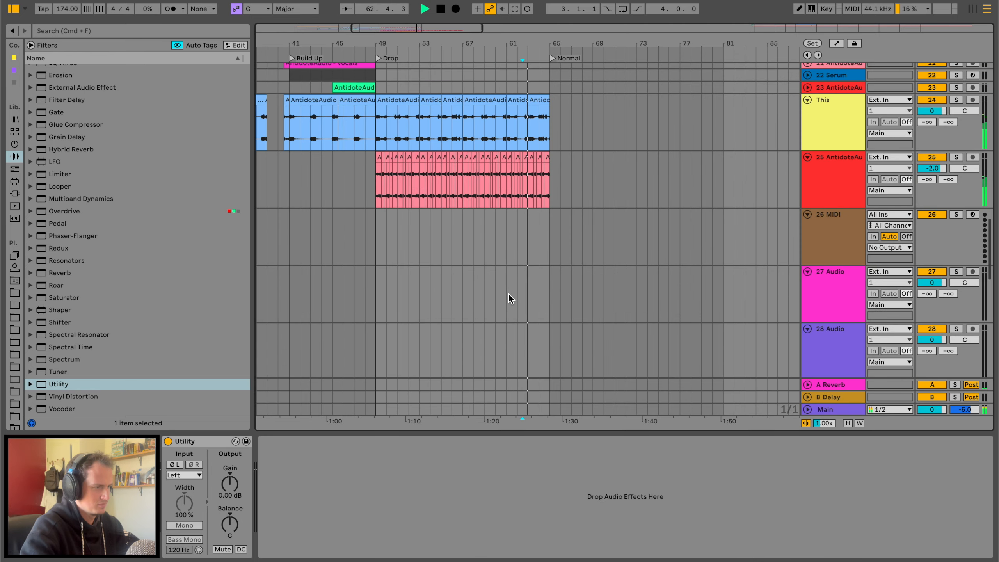
pyautogui.click(523, 160)
pyautogui.keyDown('shift'); pyautogui.click(523, 160); pyautogui.keyUp('shift')
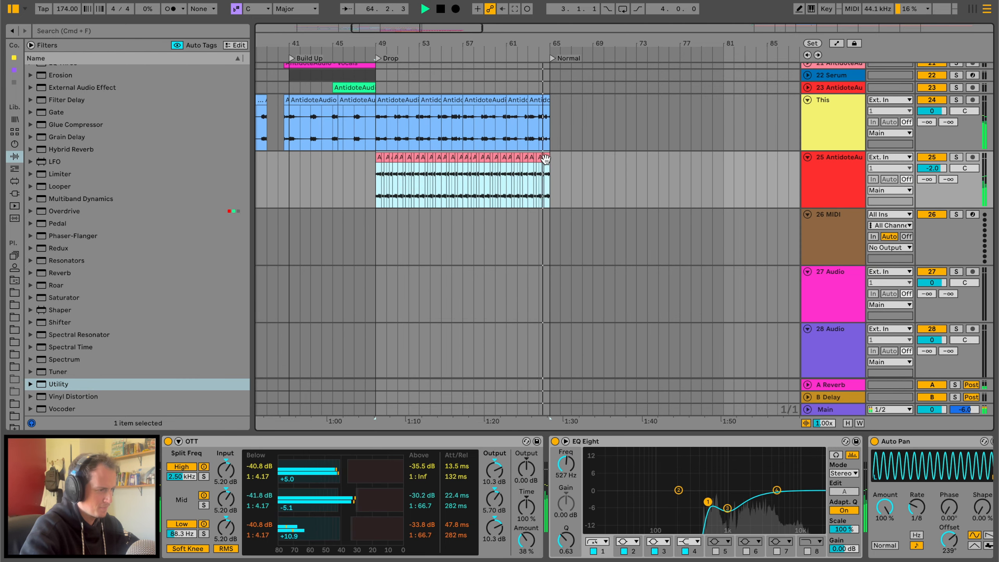
pyautogui.press('super+d')
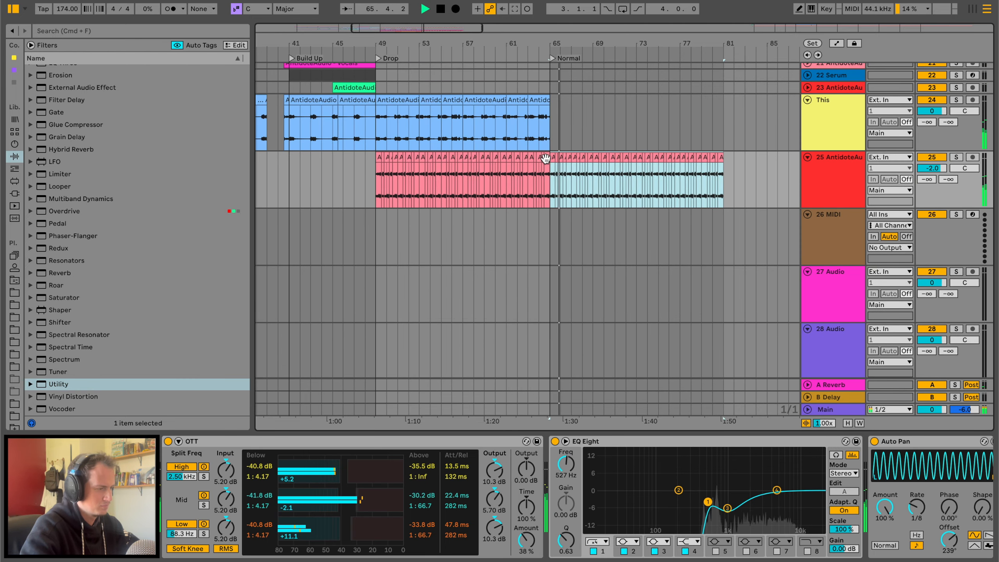
pyautogui.moveTo(378, 99); pyautogui.dragTo(413, 99)
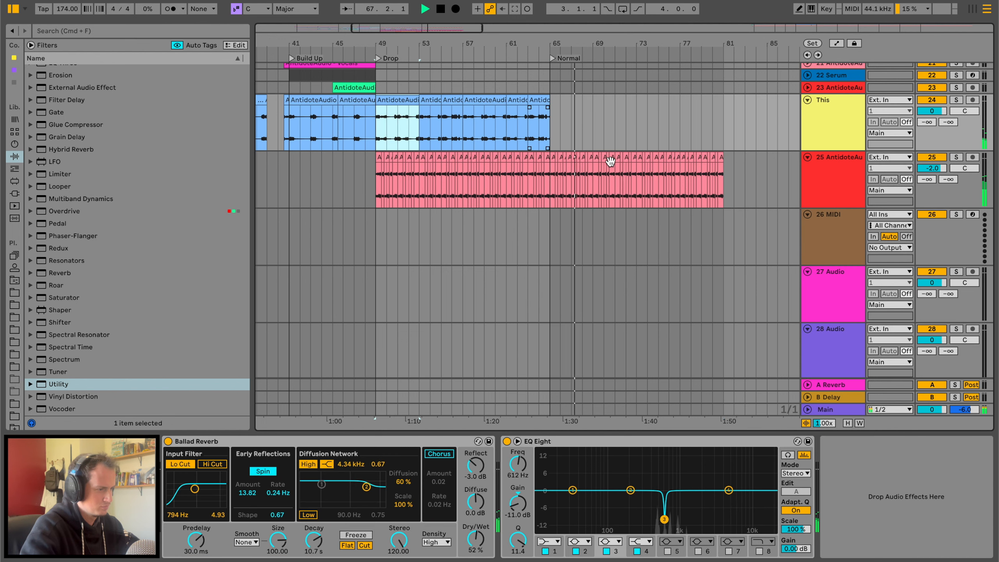
pyautogui.press('super+z')
pyautogui.press('space')
# Duplicate bars 49–57 of track This three times so its clips extend through the Normal section to bar 81
pyautogui.click(394, 100)
pyautogui.keyDown('shift'); pyautogui.click(456, 98); pyautogui.keyUp('shift')
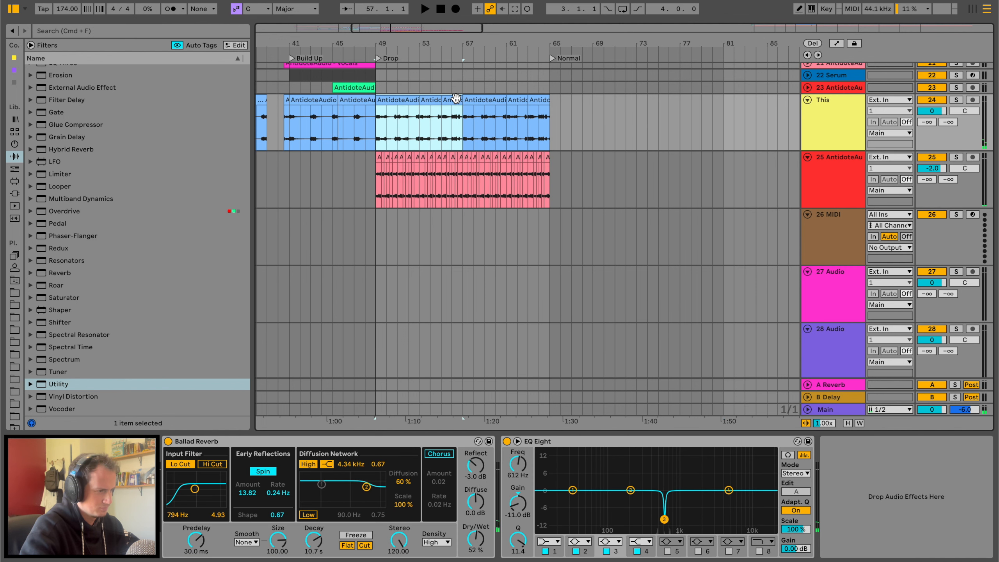
pyautogui.press('super+d')
pyautogui.press('super+d')
pyautogui.press('space')
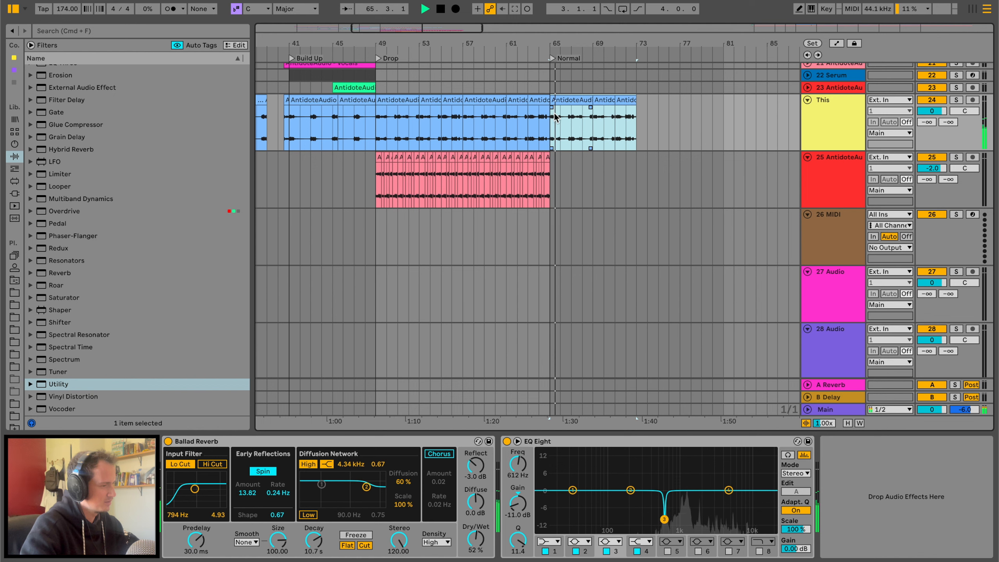
pyautogui.press('super+d')
# Duplicate track 25's Drop clips into the Normal section and play from bar 64
pyautogui.moveTo(377, 176); pyautogui.dragTo(554, 179)
pyautogui.press('super+d')
pyautogui.click(542, 177)
pyautogui.press('space')
pyautogui.press('space')
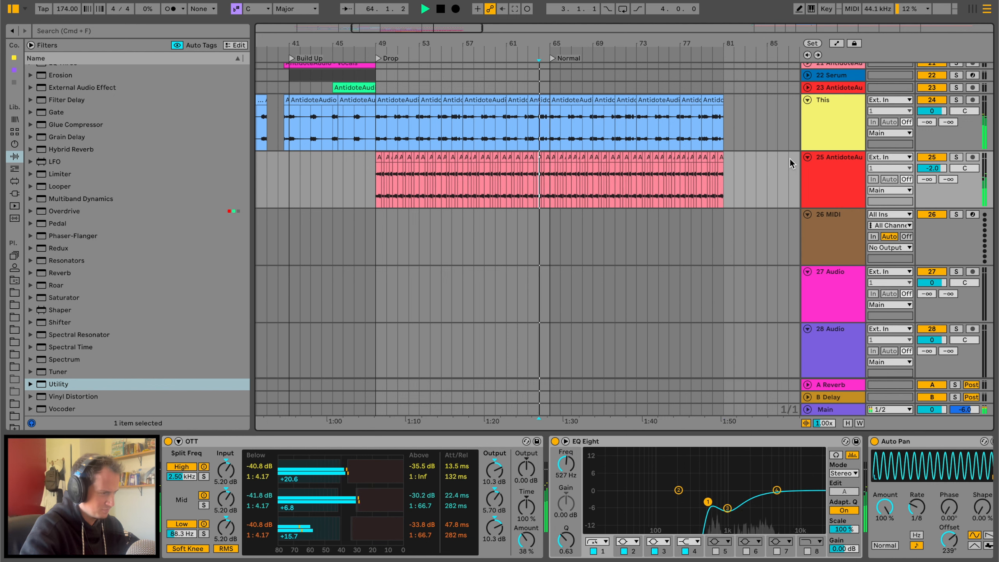
# Enable high-cut band 8 in track 25's EQ Eight and automate its frequency down to 1.81 kHz at the start of Normal
pyautogui.doubleClick(836, 172)
pyautogui.click(806, 551)
pyautogui.click(807, 551)
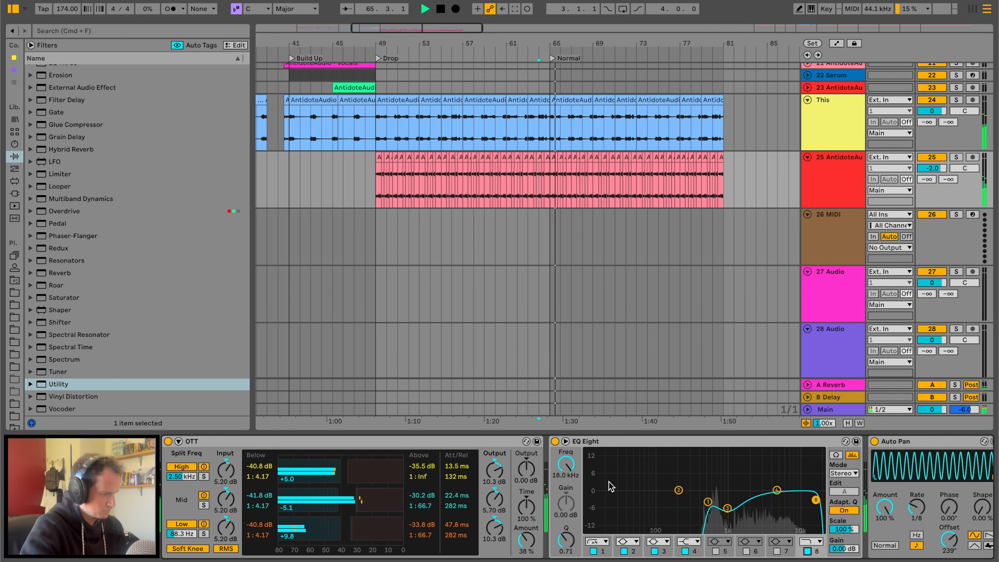
pyautogui.press('a')
pyautogui.moveTo(547, 169); pyautogui.dragTo(549, 179)
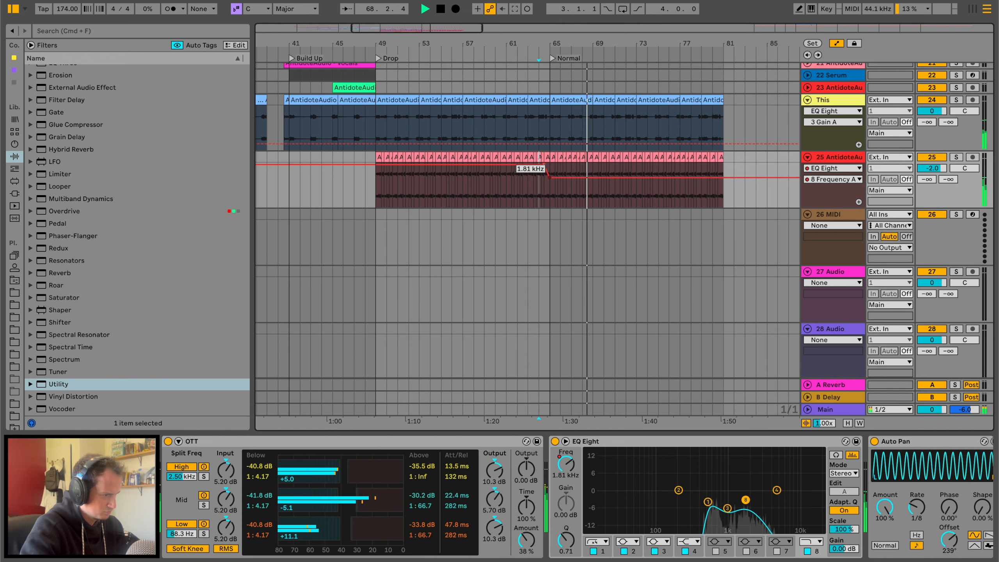
# Fold tracks 24 and 25 and expand the 40 Group to show its drum tracks
pyautogui.click(807, 100)
pyautogui.scroll(-10, 597, 325)
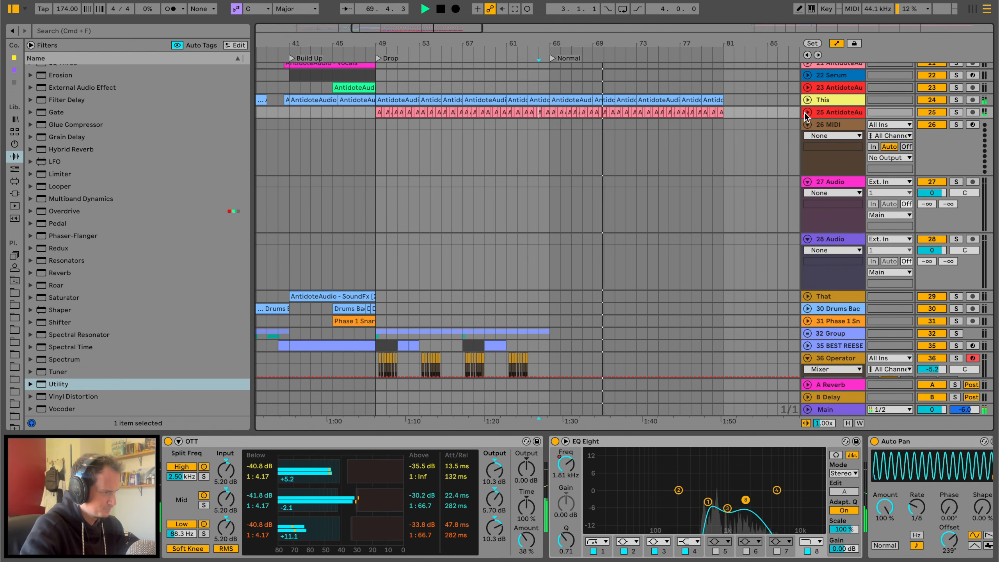
pyautogui.click(808, 156)
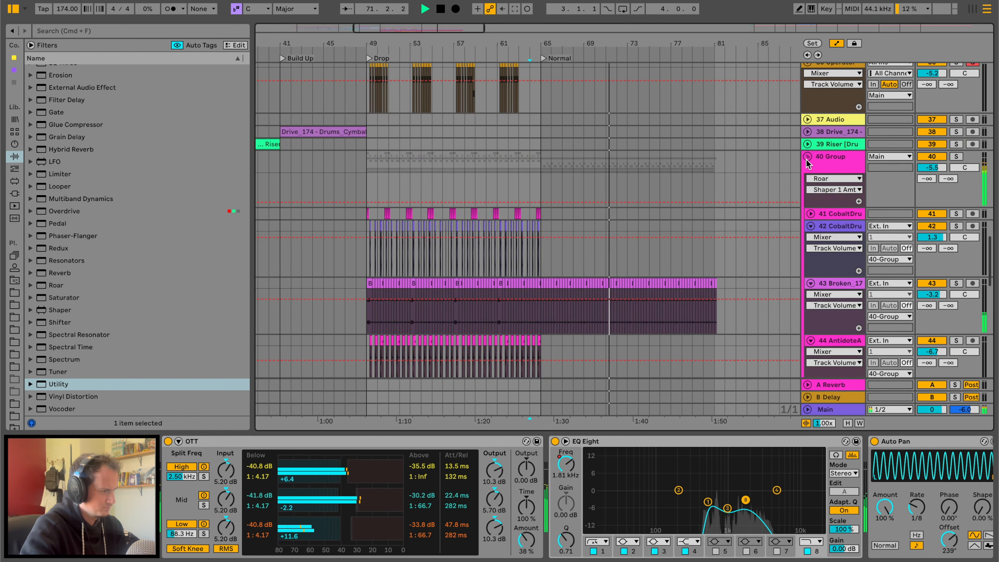
# Play the drums from bar 64 and lower track 46's volume to -5.3 dB
pyautogui.press('space')
pyautogui.scroll(-4, 572, 253)
pyautogui.click(532, 235)
pyautogui.scroll(-3, 532, 235)
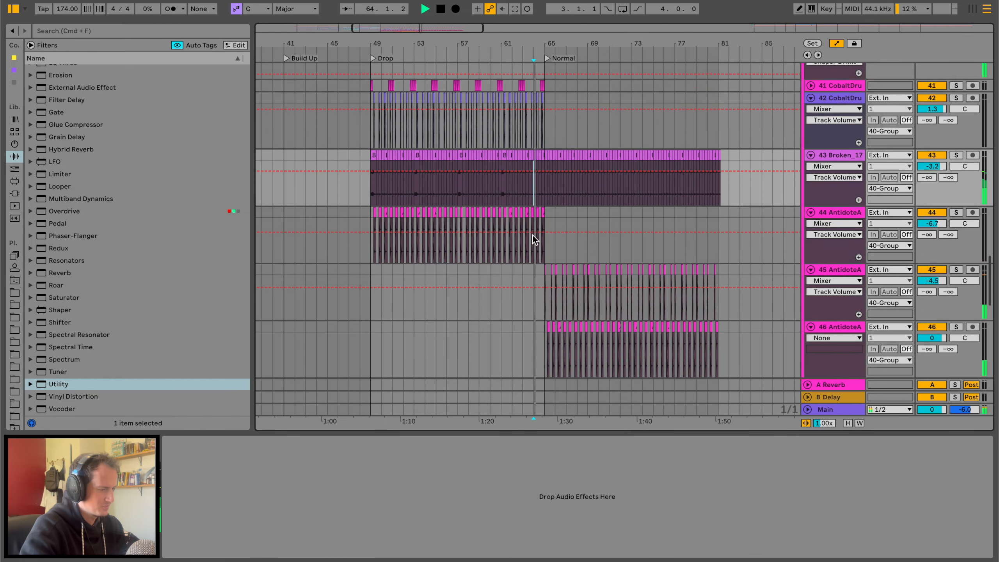
pyautogui.press('space')
pyautogui.moveTo(929, 299); pyautogui.dragTo(929, 325)
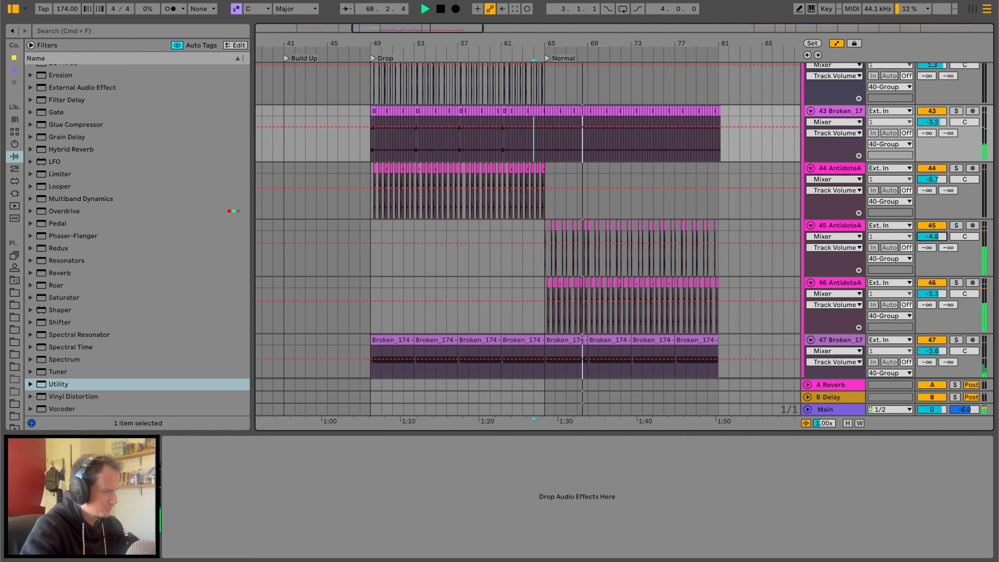
# Collapse the 40 Group and delete everything after bar 73 from the 40 Group through track 52
pyautogui.scroll(10, 792, 211)
pyautogui.click(807, 229)
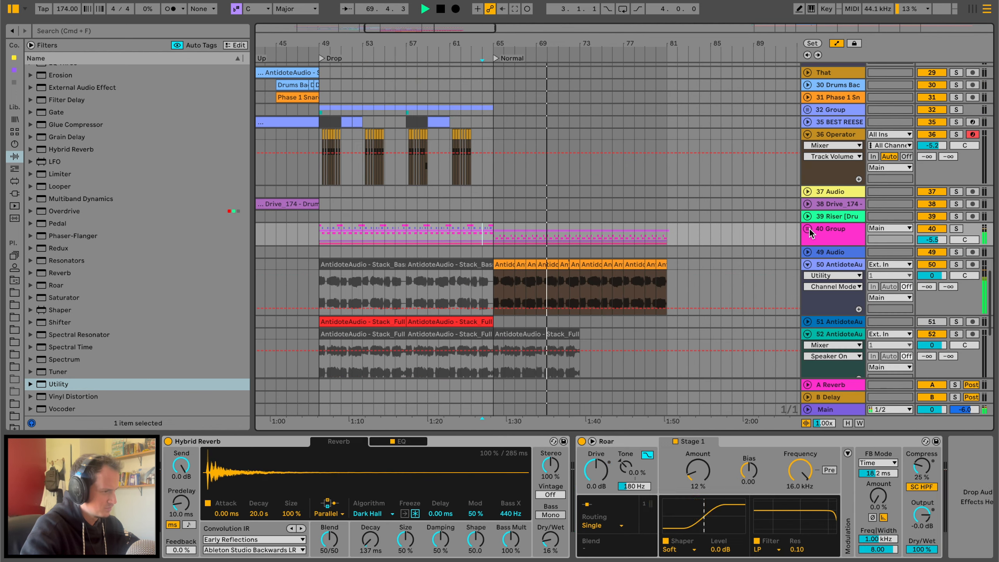
pyautogui.scroll(-3, 629, 206)
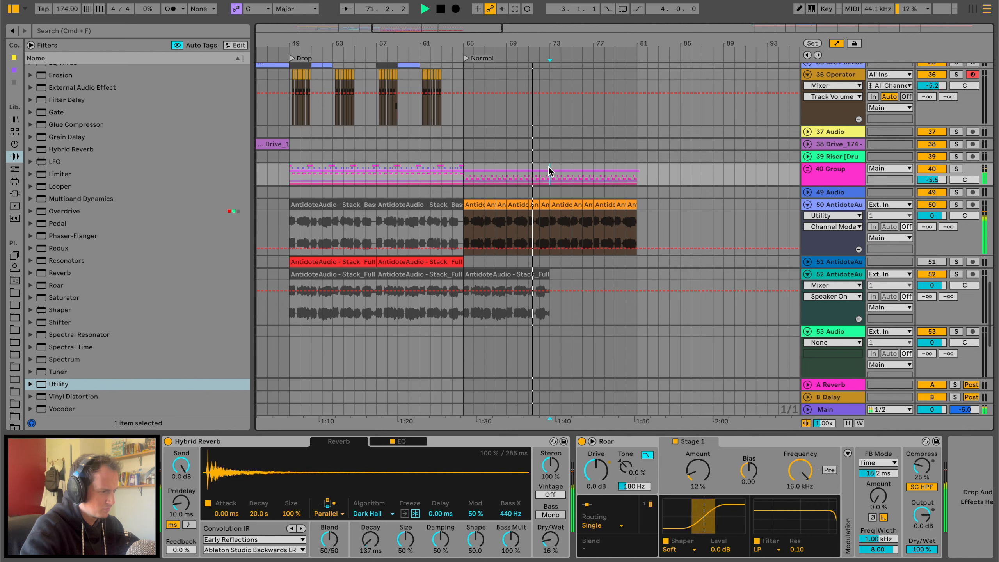
pyautogui.moveTo(549, 172); pyautogui.dragTo(642, 299)
pyautogui.press('Delete')
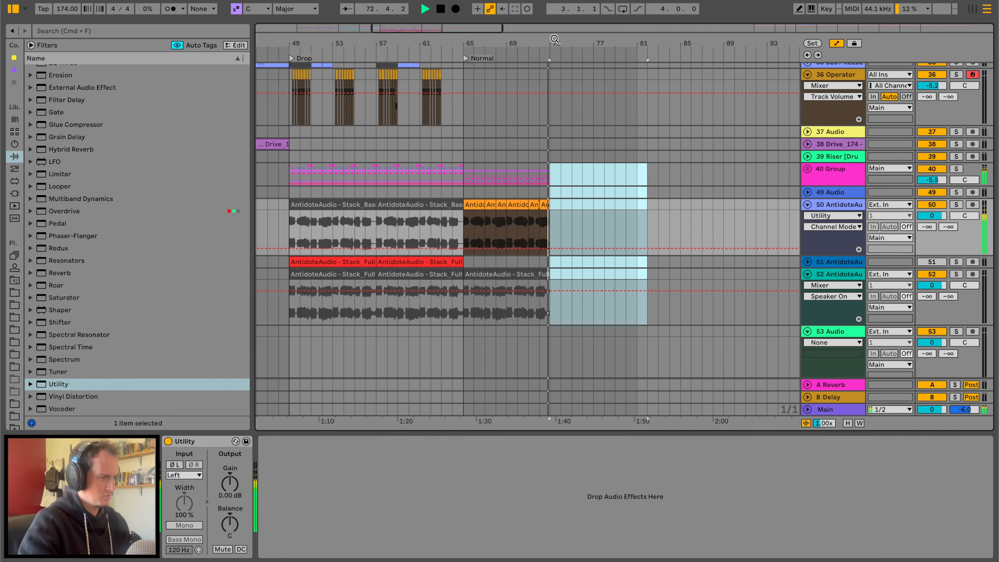
# Add a locator named Break at bar 73
pyautogui.press('space')
pyautogui.rightClick(549, 56)
pyautogui.click(573, 90)
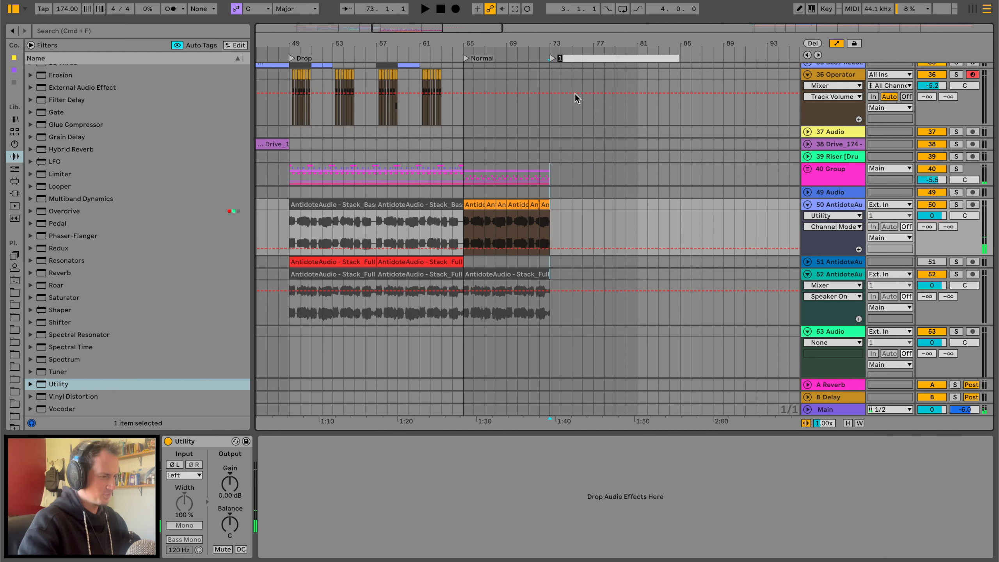
pyautogui.write('Break')
pyautogui.press('Return')
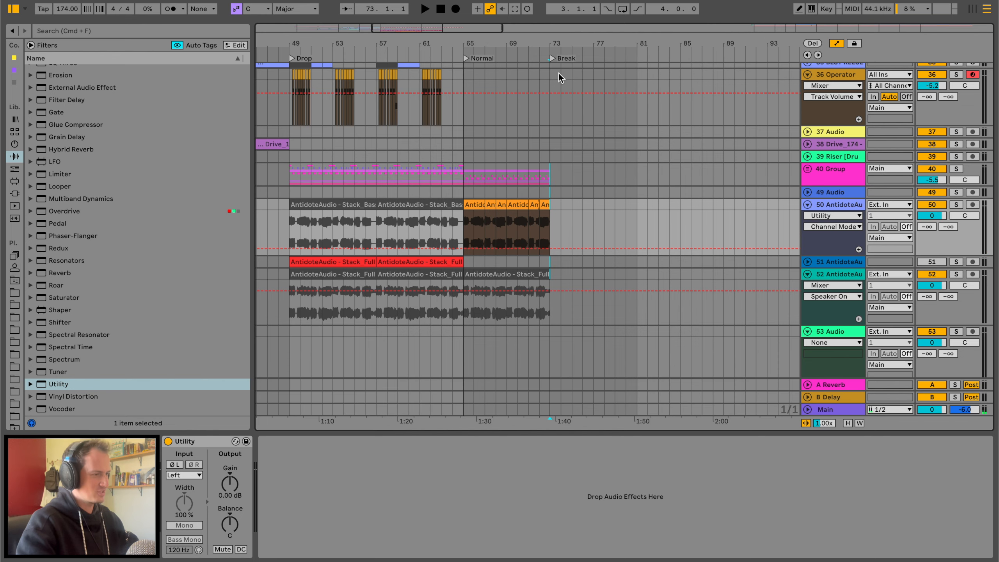
# Audition the ReeseBasses stem on track 5 and copy its Verse 2 section, bars 225–233
pyautogui.scroll(10, 560, 95)
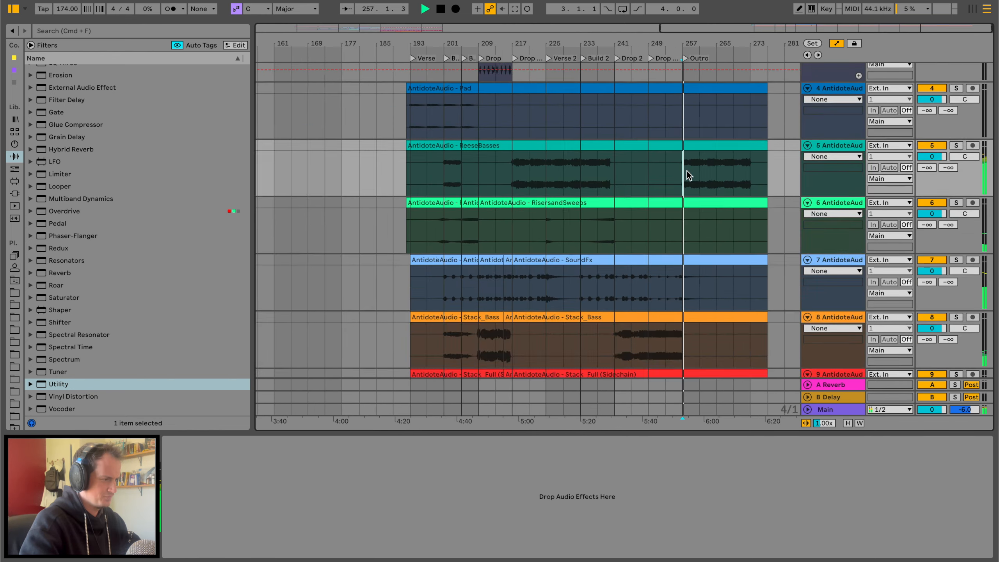
pyautogui.scroll(3, 686, 170)
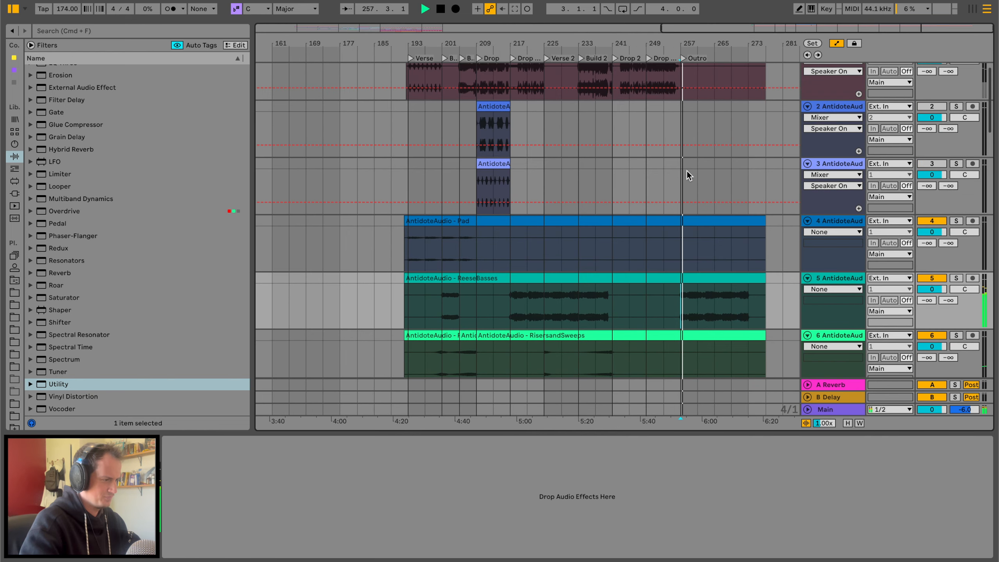
pyautogui.scroll(-3, 687, 171)
pyautogui.click(538, 175)
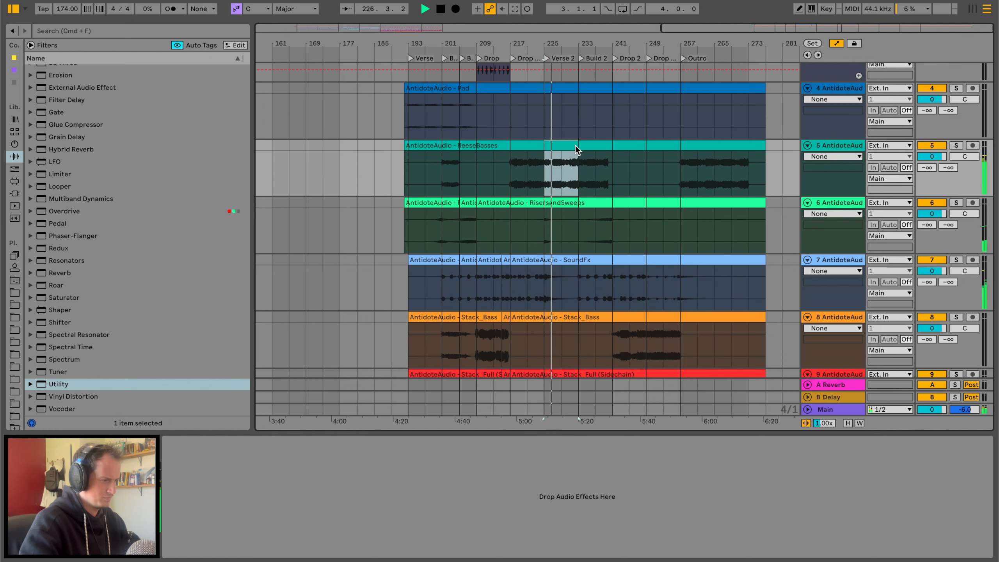
pyautogui.hscroll(-20, 446, 201)
pyautogui.scroll(-3, 446, 201)
pyautogui.scroll(-15, 446, 201)
pyautogui.press('space')
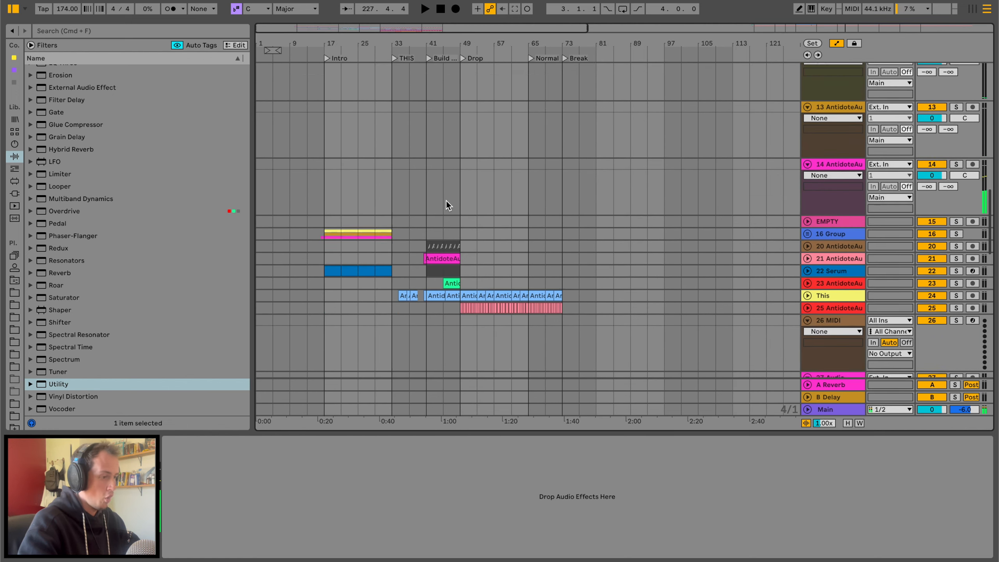
# Paste the copied ReeseBasses section onto track 53 at bar 65, the start of the Normal section
pyautogui.hscroll(2, 452, 189)
pyautogui.scroll(-5, 390, 214)
pyautogui.click(440, 49)
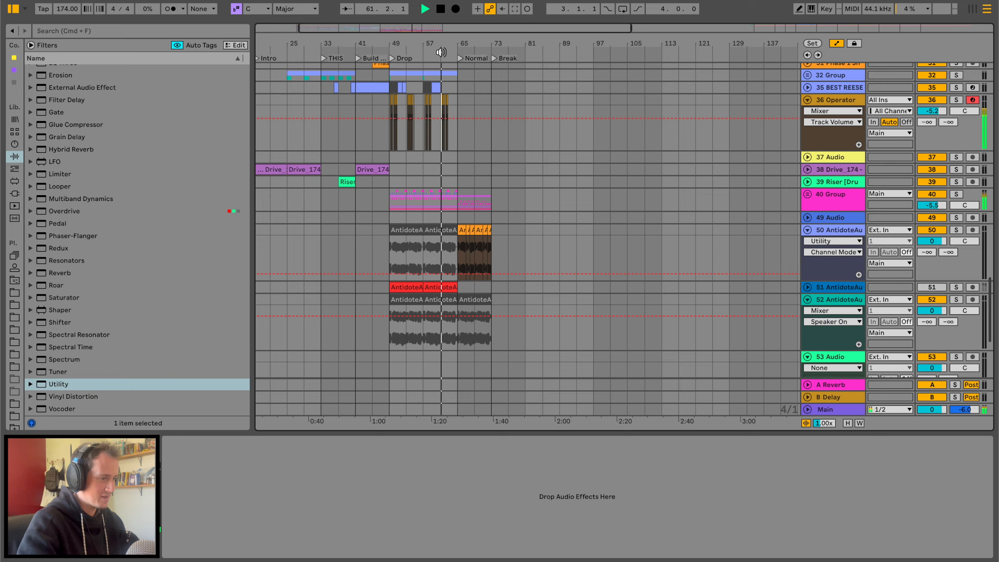
pyautogui.moveTo(460, 43); pyautogui.dragTo(482, 402)
pyautogui.click(461, 360)
pyautogui.scroll(-3, 461, 359)
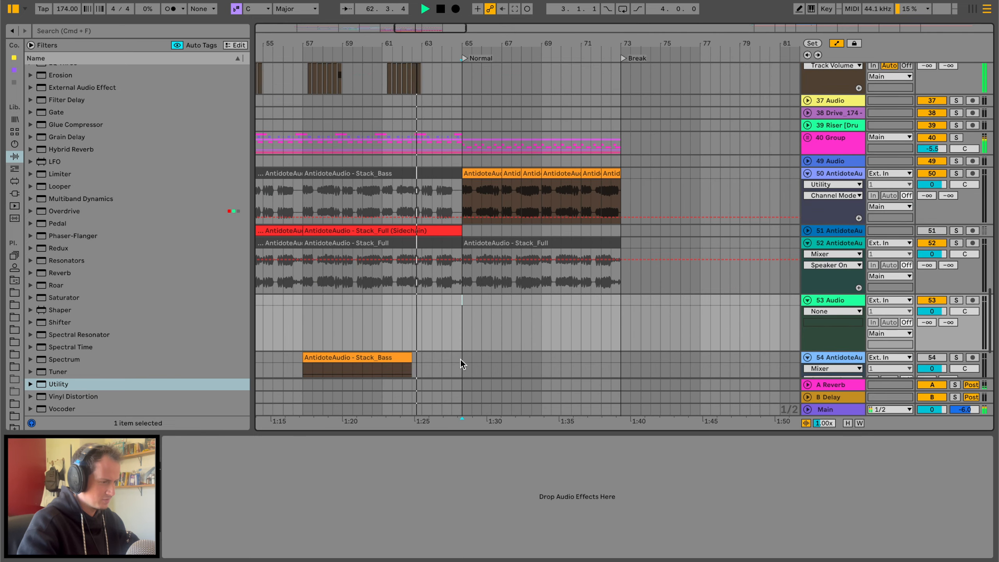
pyautogui.press('super+v')
# Deactivate the Normal section's Stack_Bass clips on track 50 and select the ReeseBasses clip on track 53
pyautogui.click(478, 154)
pyautogui.moveTo(478, 153); pyautogui.dragTo(614, 149)
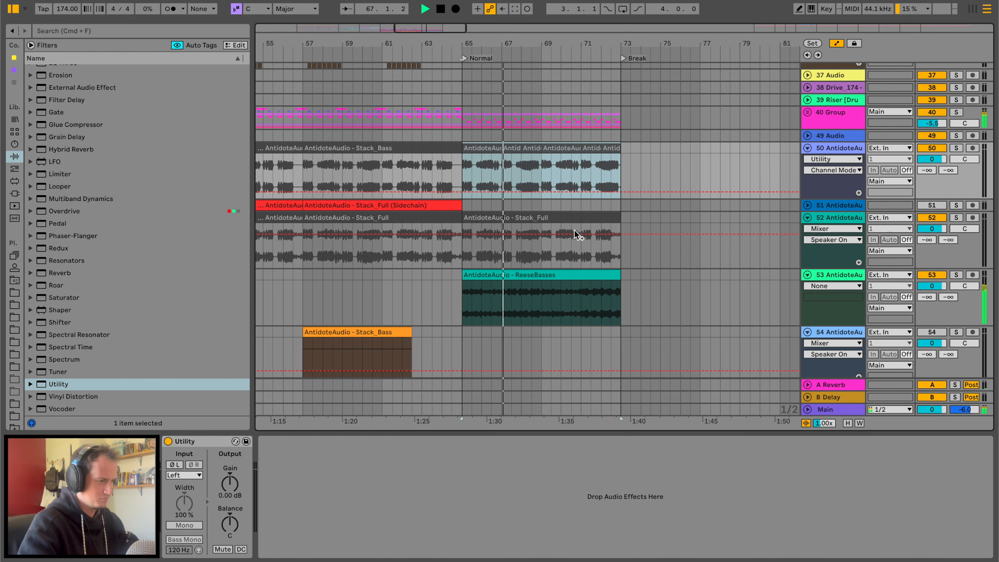
pyautogui.click(567, 273)
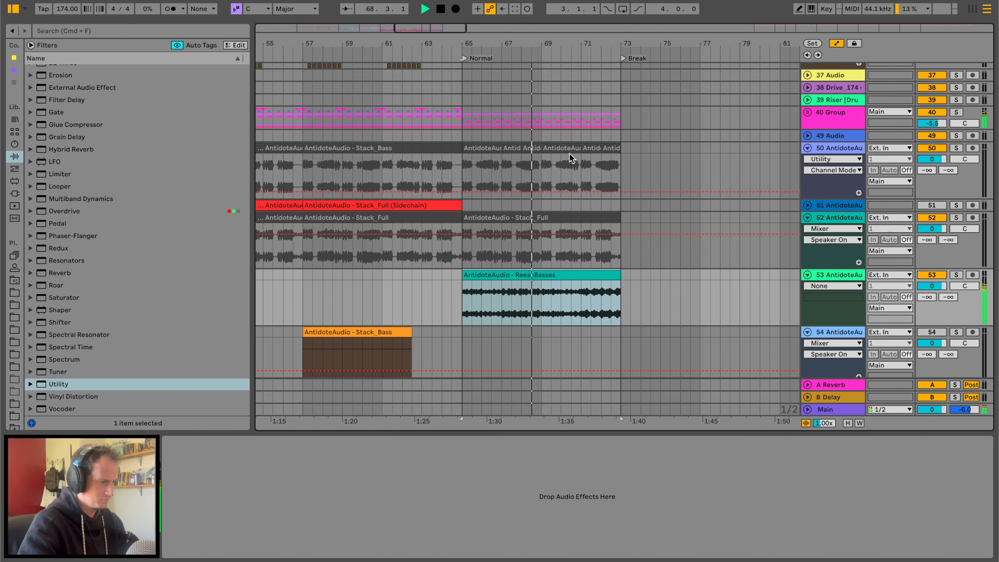
pyautogui.moveTo(607, 44); pyautogui.dragTo(619, 101)
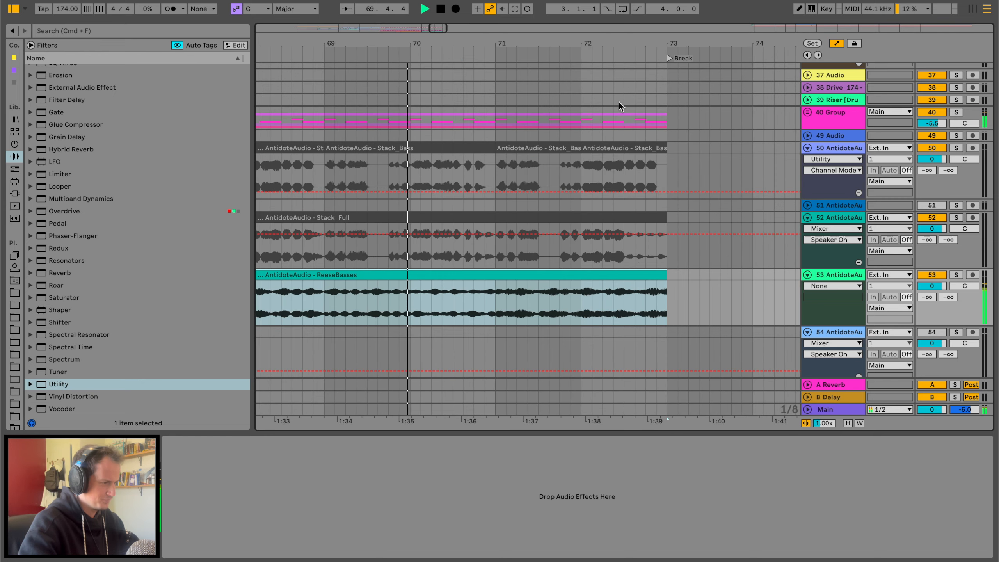
# Split the Stack_Bass clip midway through bar 72, activate its final half bar, and trim the ReeseBasses clip's end to match
pyautogui.click(621, 167)
pyautogui.press('super+e')
pyautogui.click(632, 146)
pyautogui.press('0')
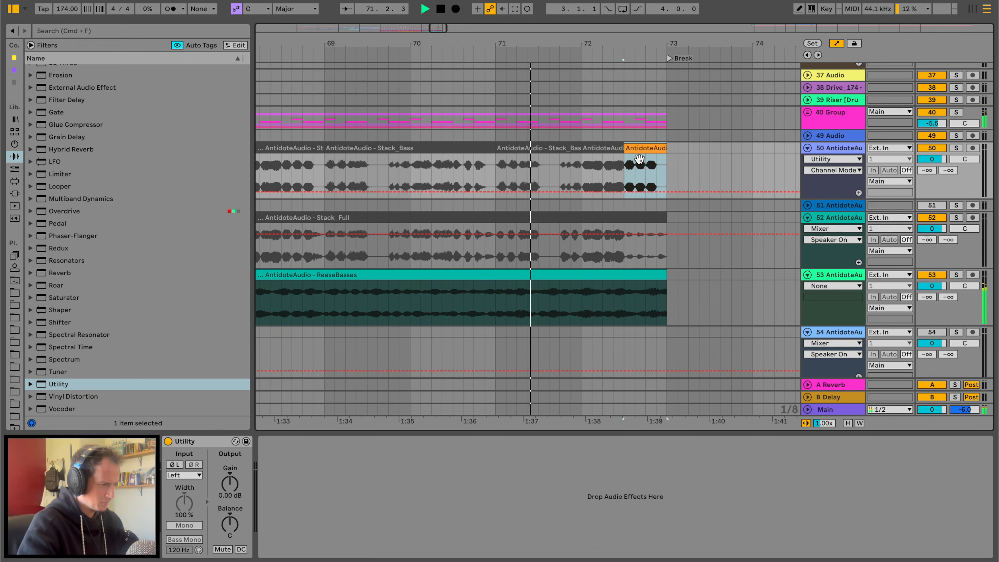
pyautogui.moveTo(662, 274); pyautogui.dragTo(623, 273)
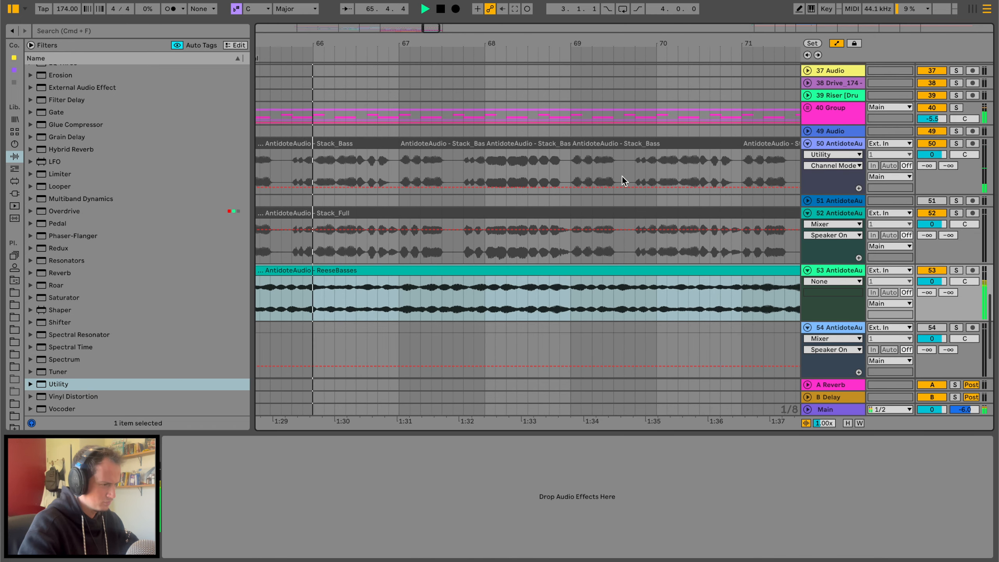
# Split off and activate the Stack_Bass portion on track 50 from 68.3.3 to bar 69
pyautogui.moveTo(537, 161); pyautogui.dragTo(570, 146)
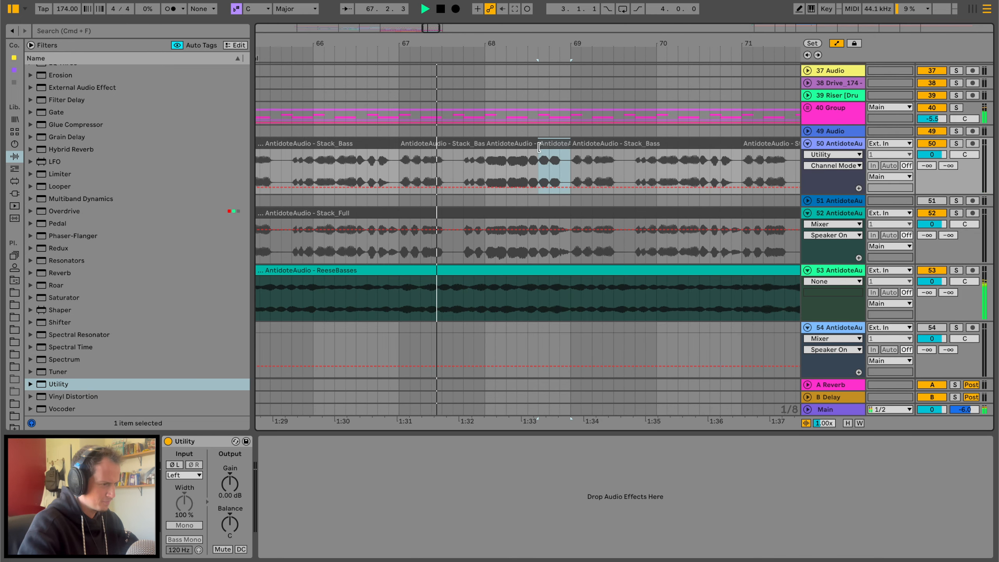
pyautogui.press('super+a')
pyautogui.press('a')
pyautogui.press('space')
pyautogui.moveTo(527, 165); pyautogui.dragTo(570, 145)
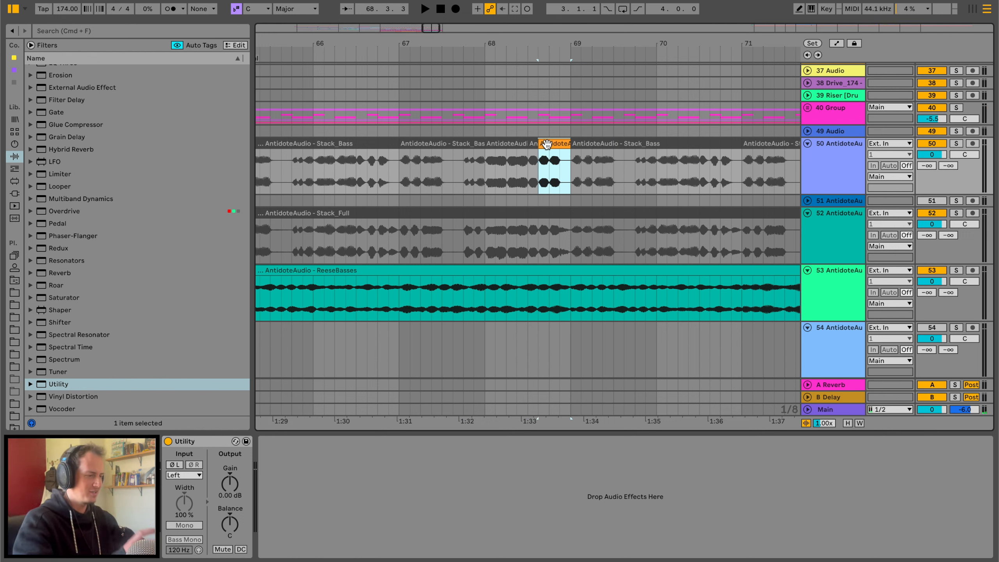
# Split off and deactivate the matching ReeseBasses portion on track 53 at the end of bar 68
pyautogui.press('Down')
pyautogui.press('Down')
pyautogui.press('Down')
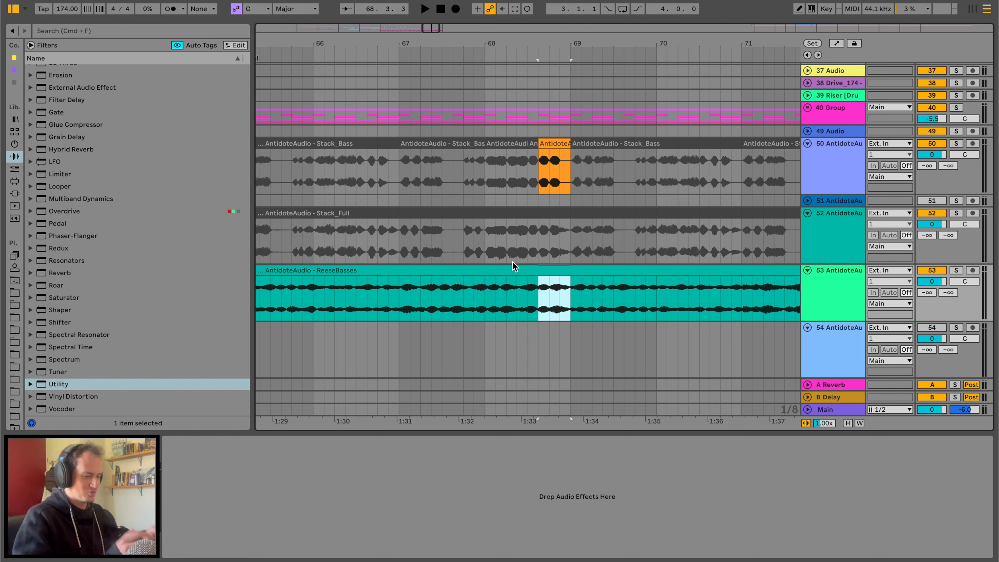
pyautogui.press('super+e')
pyautogui.press('0')
pyautogui.click(474, 271)
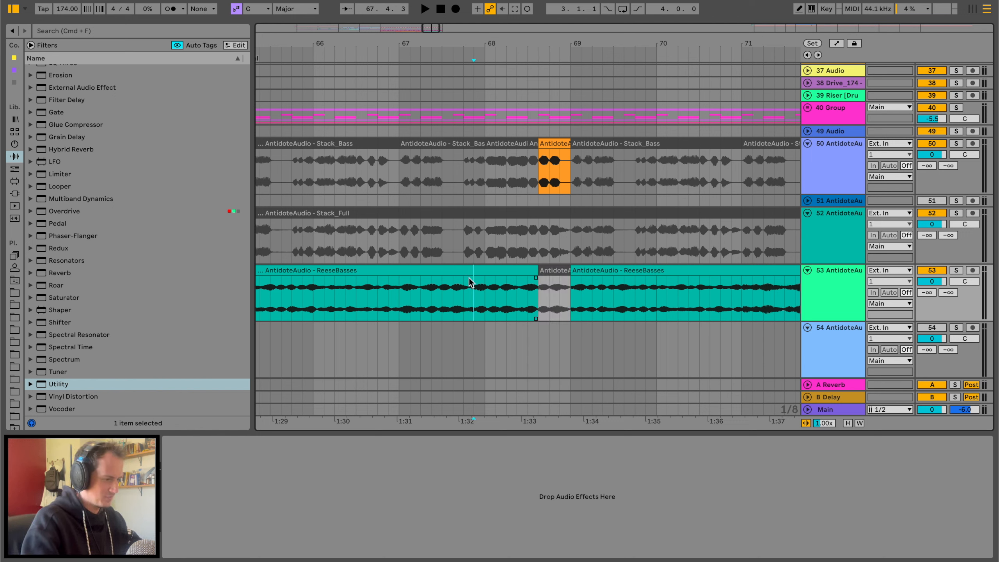
# Extend the active Stack_Bass fill and the deactivated ReeseBasses portion back to the middle of bar 68 during playback
pyautogui.press('space')
pyautogui.moveTo(544, 158); pyautogui.dragTo(528, 159)
pyautogui.moveTo(540, 270); pyautogui.dragTo(527, 270)
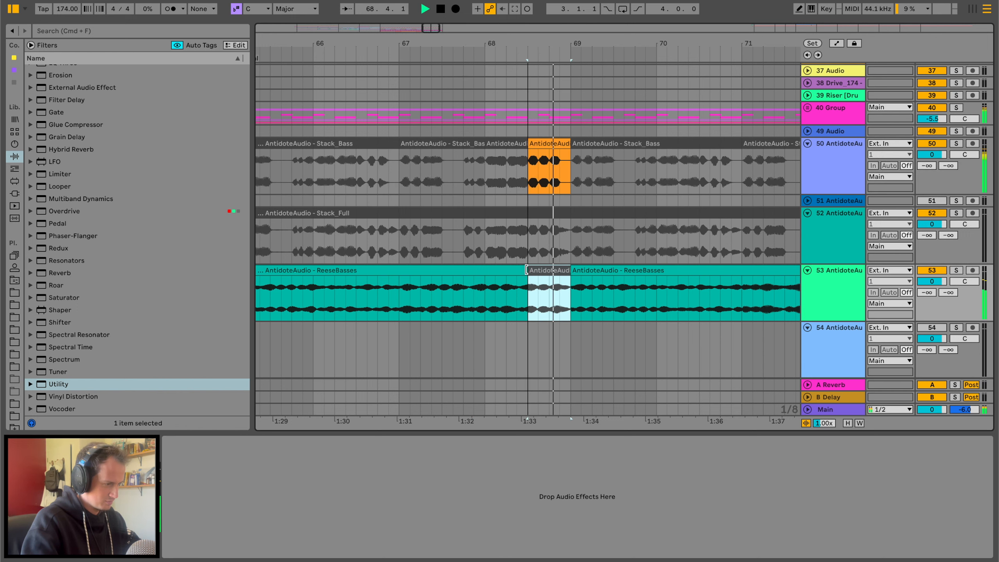
pyautogui.click(481, 312)
# Duplicate the Normal section's Serum clip on track 33 into bars 73–81
pyautogui.scroll(-5, 546, 40)
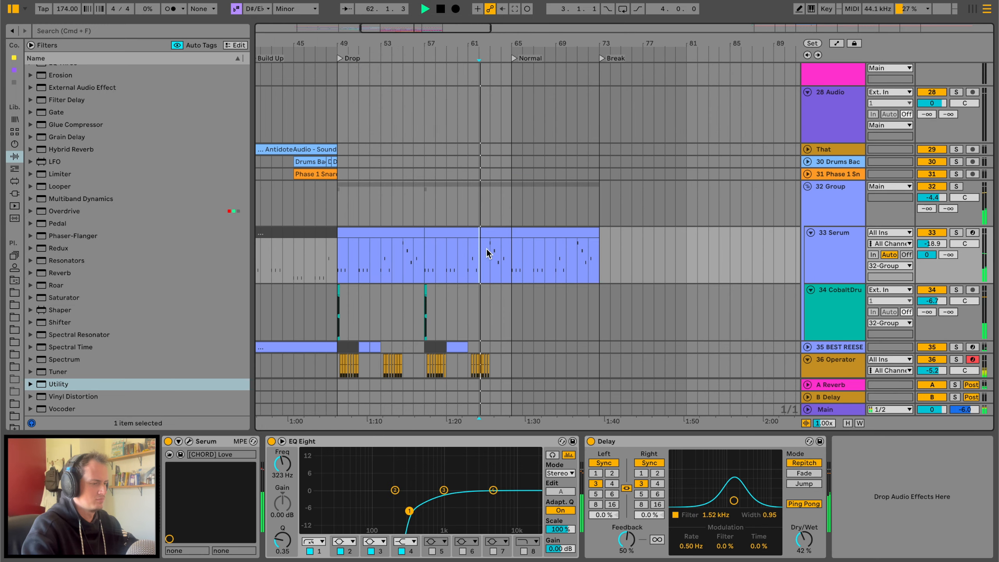
pyautogui.click(502, 253)
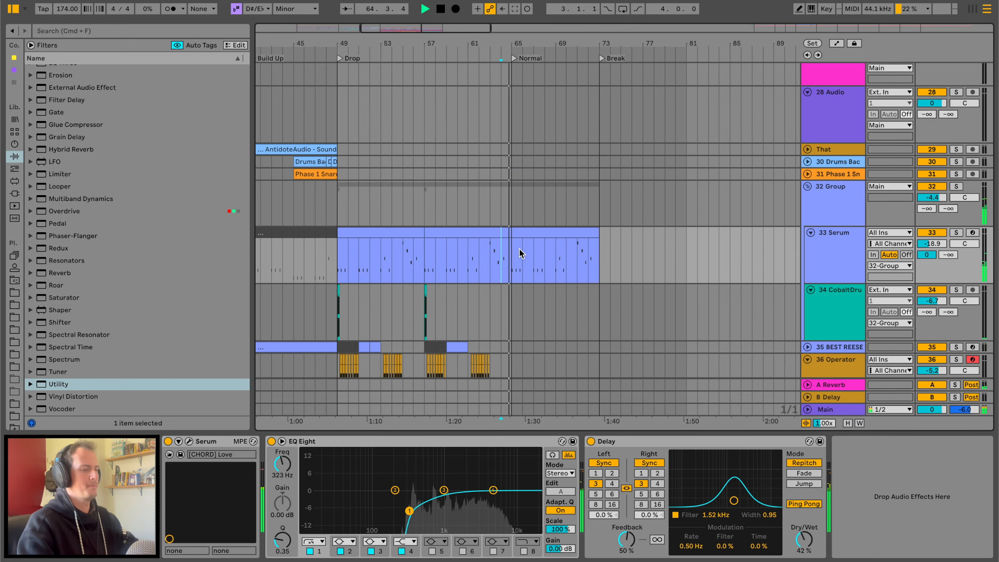
pyautogui.scroll(-3, 522, 244)
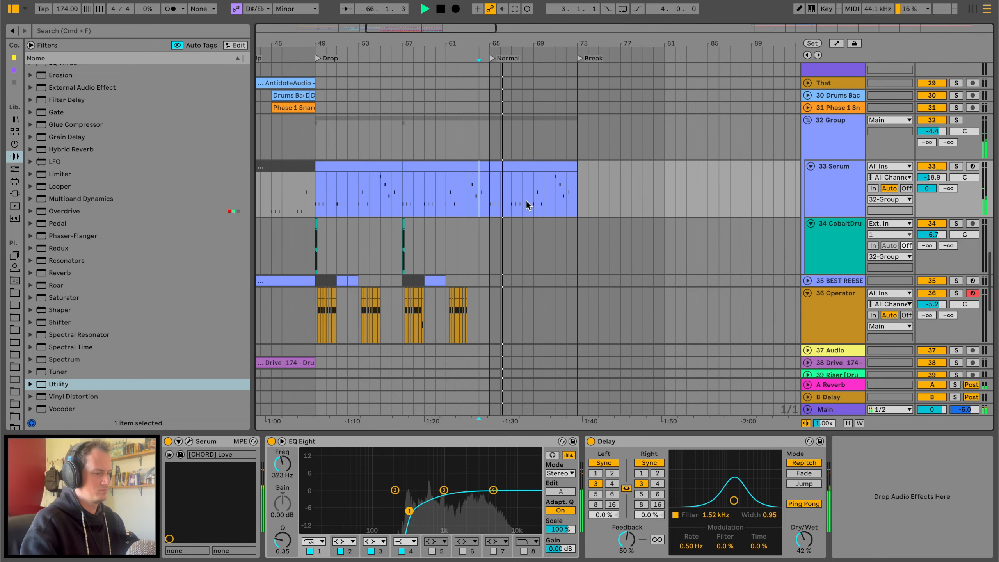
pyautogui.click(539, 165)
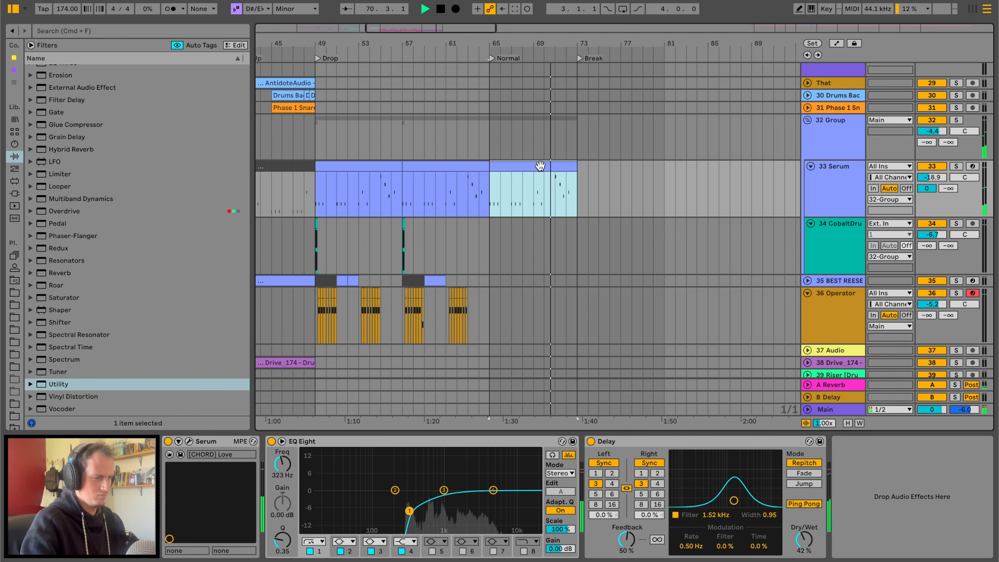
# Duplicate the Normal section's group 40 and Stack clips, bars 65–73, into the following eight bars
pyautogui.scroll(-15, 540, 166)
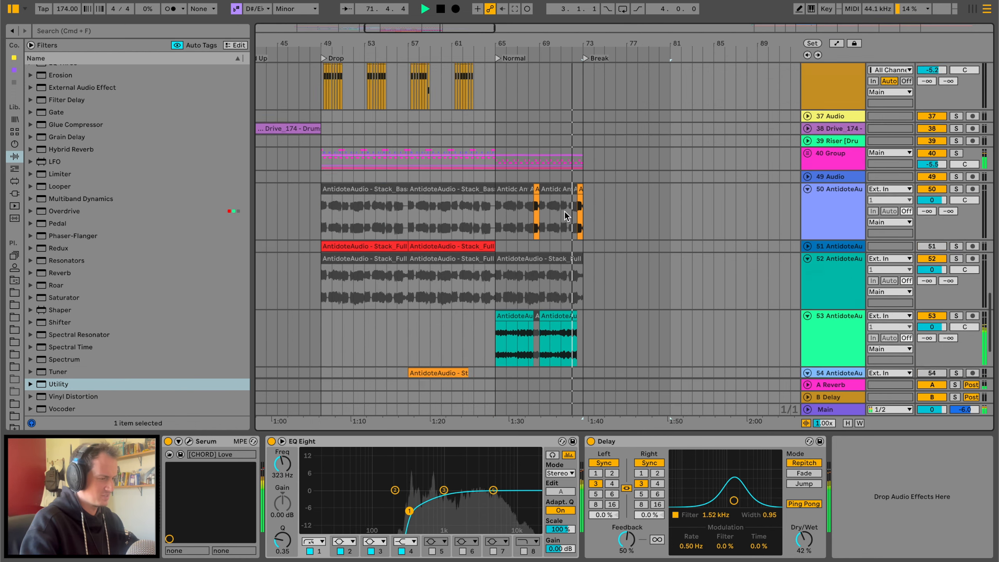
pyautogui.scroll(1, 530, 125)
pyautogui.moveTo(495, 78); pyautogui.dragTo(582, 264)
pyautogui.press('super+d')
# Duplicate the Normal section's clips on tracks 24 and 25 into bars 73–81 and play across the join
pyautogui.scroll(20, 581, 183)
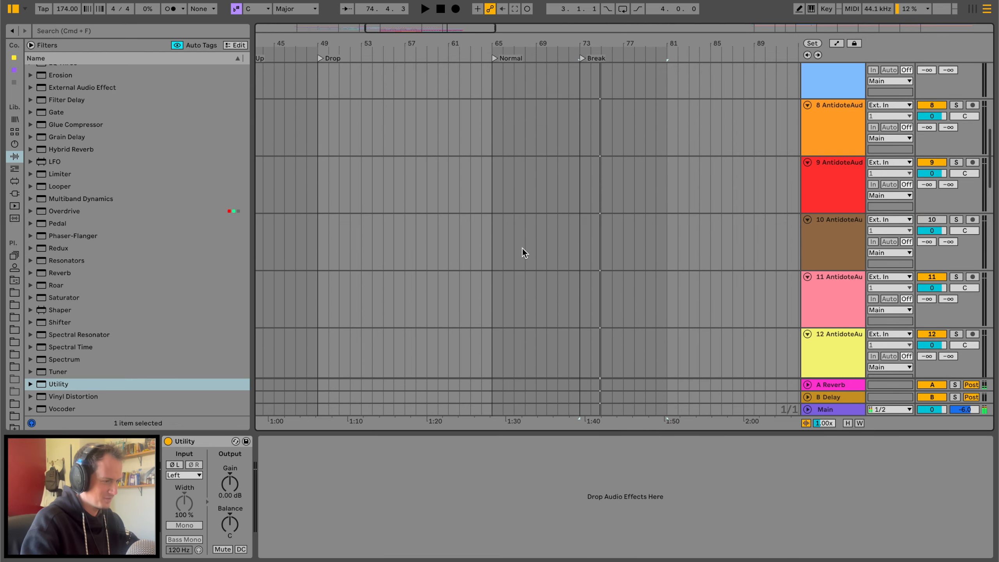
pyautogui.scroll(-9, 526, 242)
pyautogui.press('space')
pyautogui.press('space')
pyautogui.press('space')
pyautogui.moveTo(497, 251); pyautogui.dragTo(585, 223)
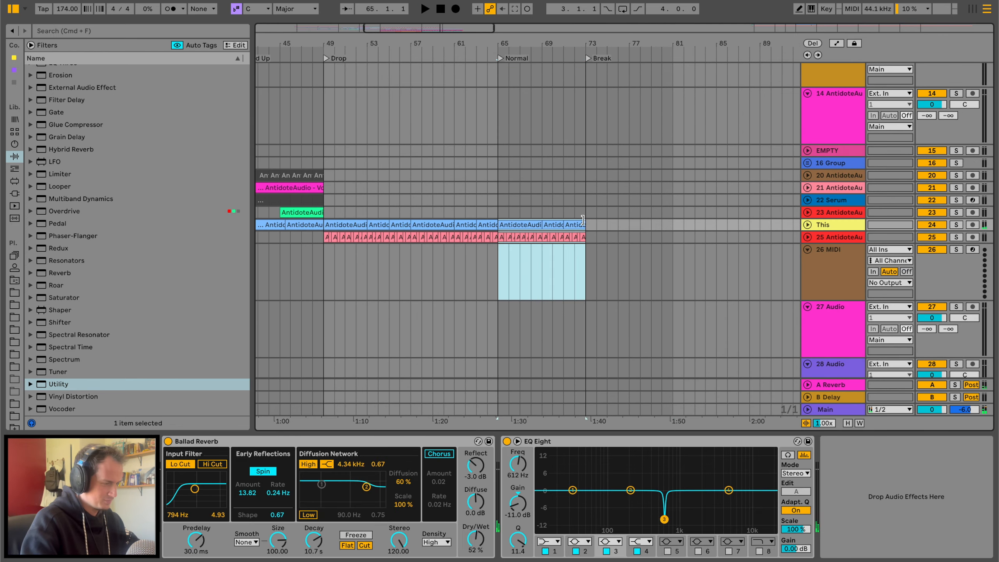
pyautogui.press('super+d')
pyautogui.click(580, 214)
pyautogui.press('space')
pyautogui.scroll(-10, 579, 213)
pyautogui.scroll(-7, 579, 213)
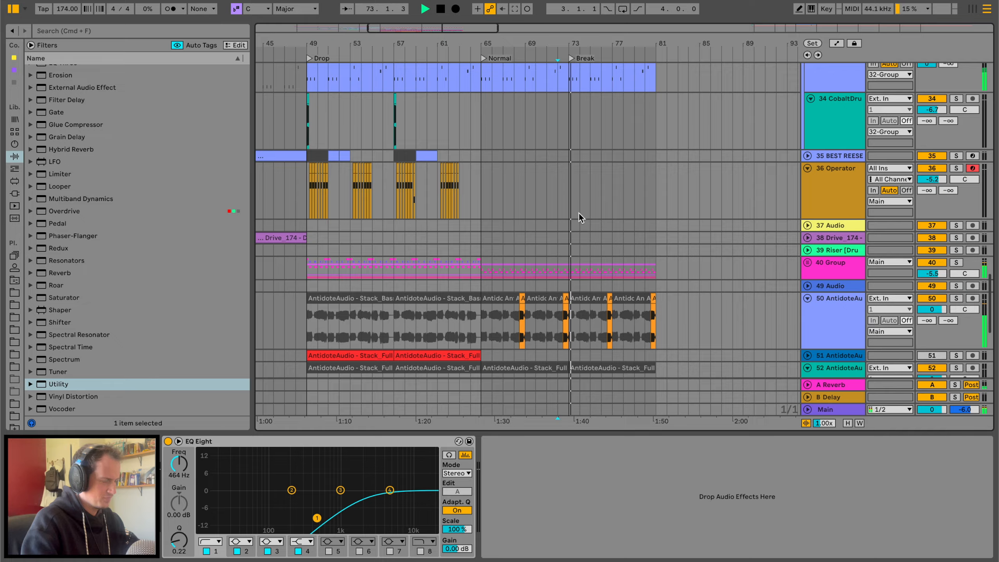
# Solo the Synths 2 stem on track 13, audition it, and copy its Build Up section, bars 205–209
pyautogui.hscroll(20, 579, 213)
pyautogui.scroll(20, 579, 213)
pyautogui.press('space')
pyautogui.scroll(10, 579, 214)
pyautogui.hscroll(15, 579, 214)
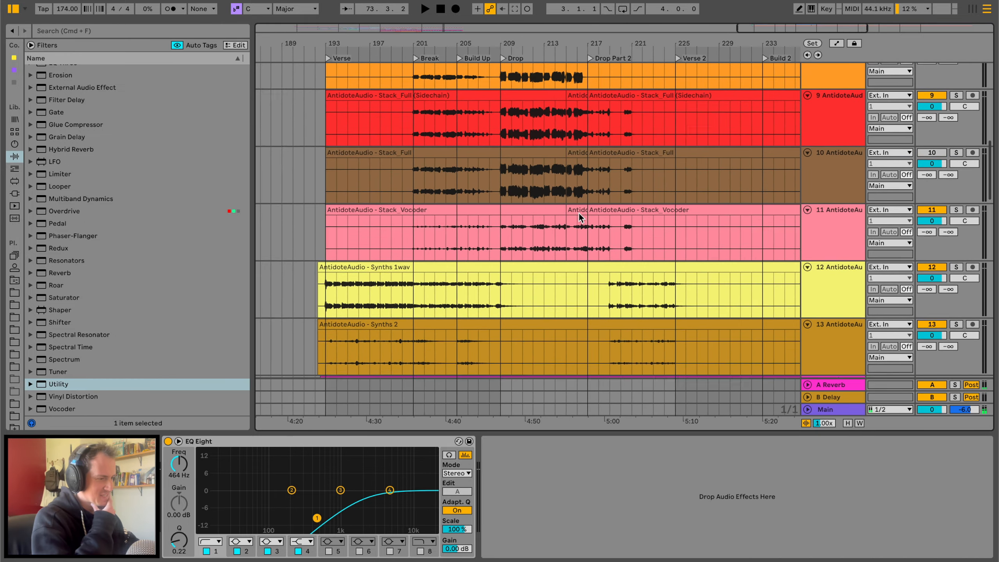
pyautogui.hscroll(-5, 473, 261)
pyautogui.scroll(5, 469, 267)
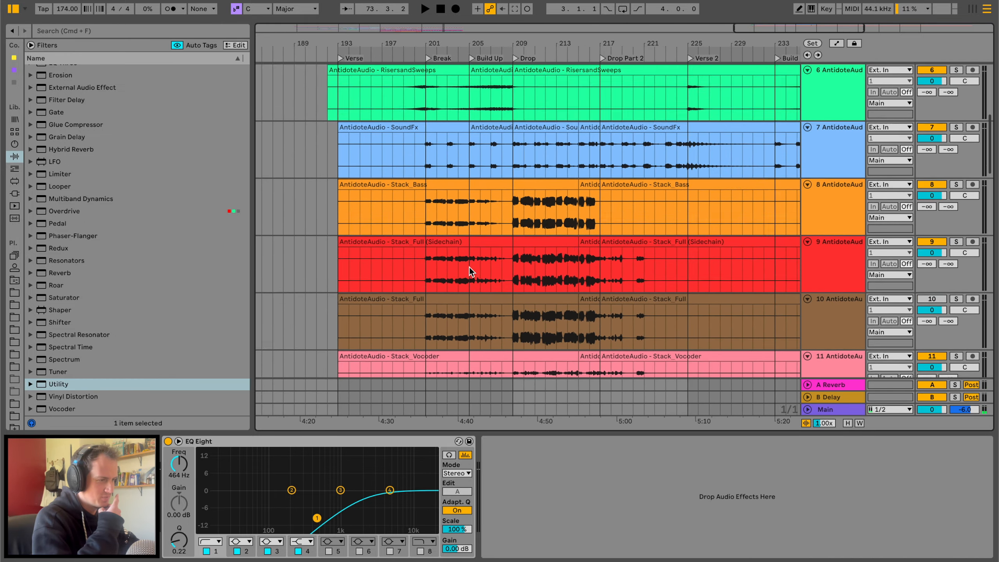
pyautogui.scroll(-8, 469, 267)
pyautogui.click(458, 225)
pyautogui.press('space')
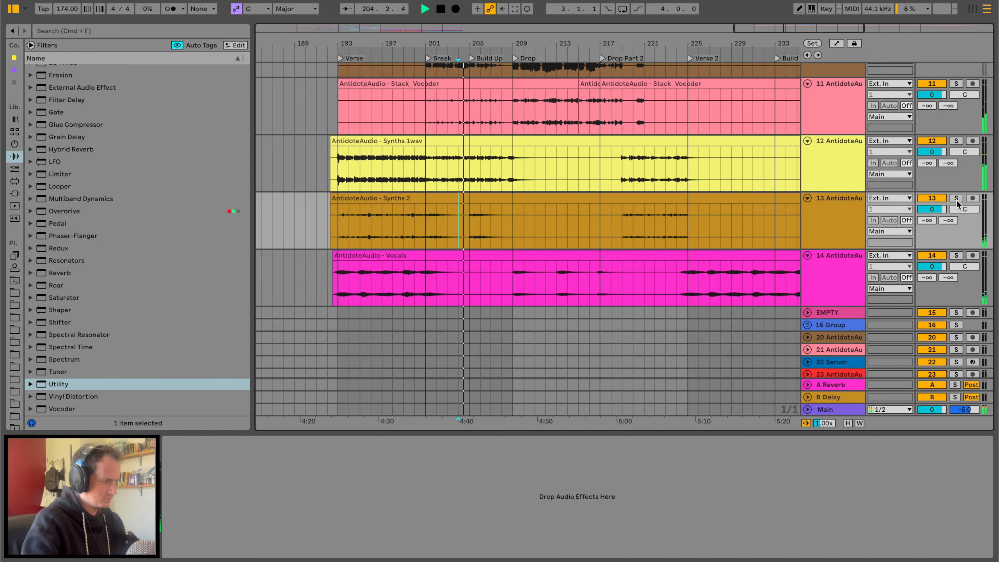
pyautogui.press('s')
pyautogui.moveTo(471, 221); pyautogui.dragTo(471, 198)
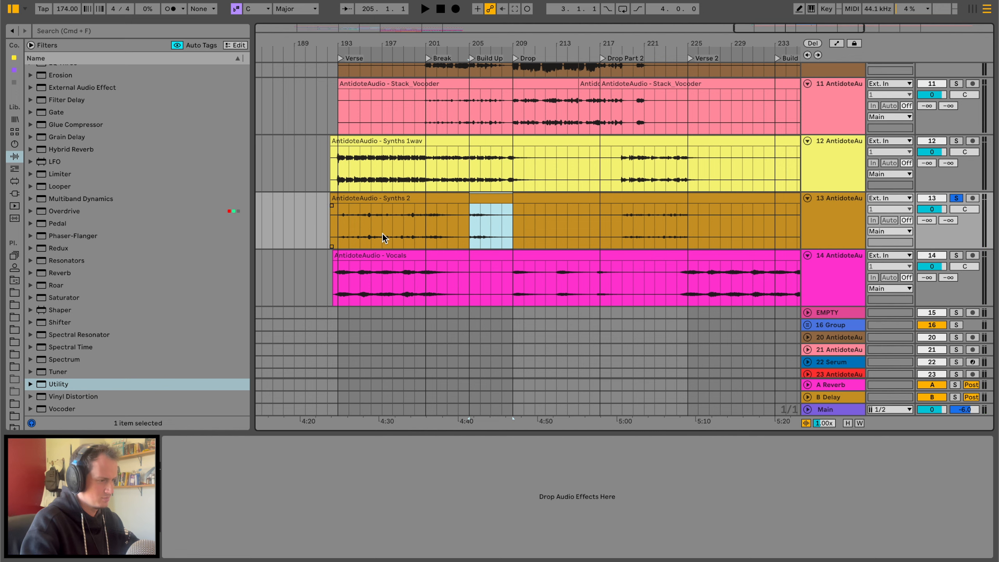
# Turn off the Synths 2 solo and paste the copied section onto track 26 at bar 73
pyautogui.hscroll(-20, 382, 234)
pyautogui.scroll(-8, 382, 233)
pyautogui.press('space')
pyautogui.click(510, 225)
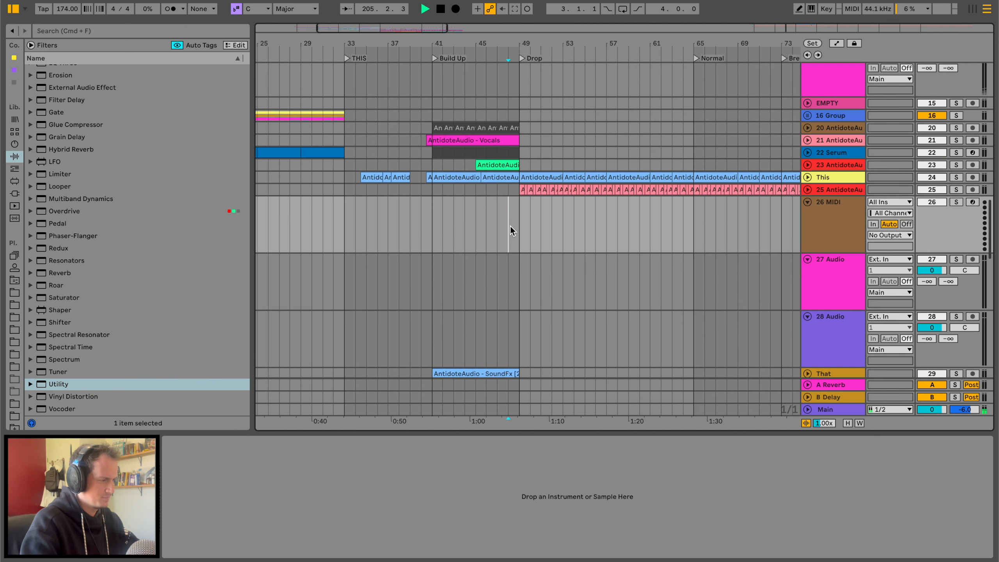
pyautogui.click(959, 193)
pyautogui.hscroll(5, 652, 239)
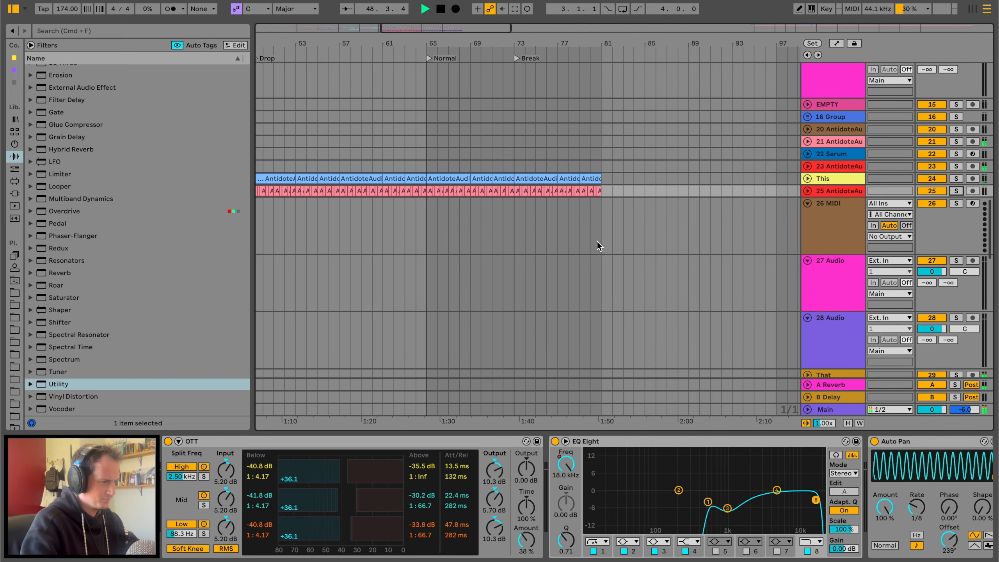
pyautogui.click(514, 224)
pyautogui.press('super+v')
pyautogui.click(474, 223)
pyautogui.press('space')
pyautogui.press('space')
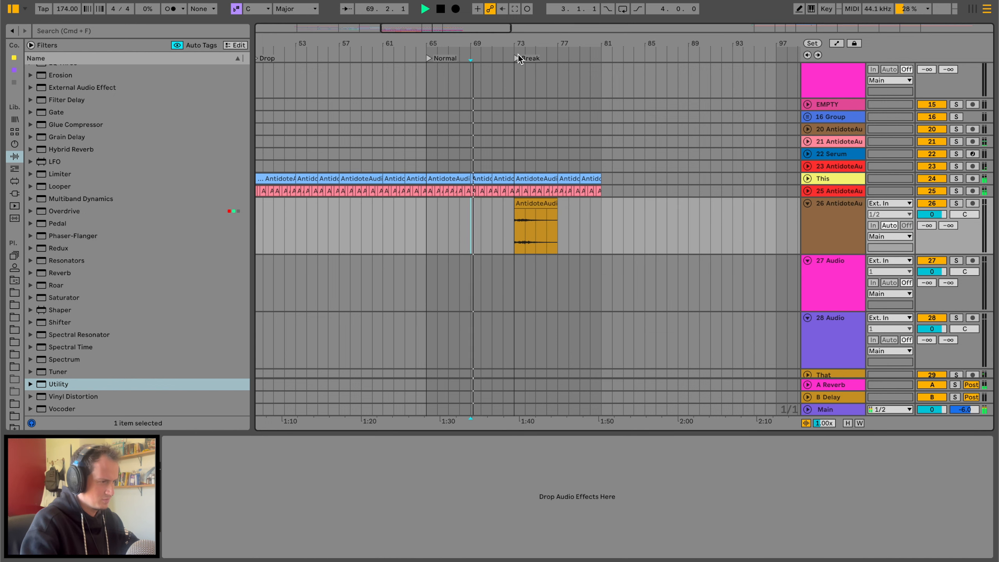
# Move the Break locator to bar 81 and duplicate the Synths 2 clip on track 26 into bars 77–81
pyautogui.moveTo(515, 59); pyautogui.dragTo(604, 58)
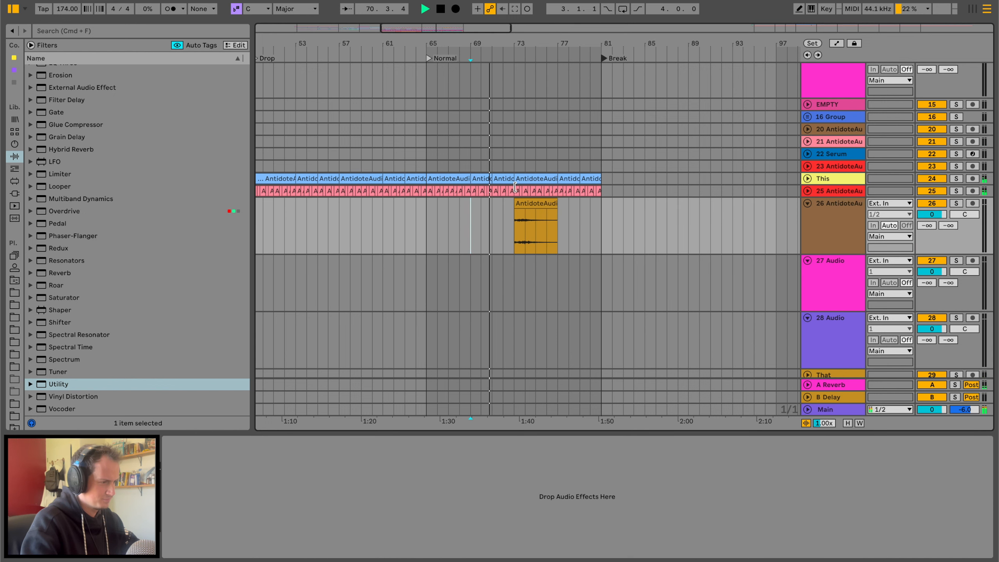
pyautogui.click(536, 204)
pyautogui.press('super+d')
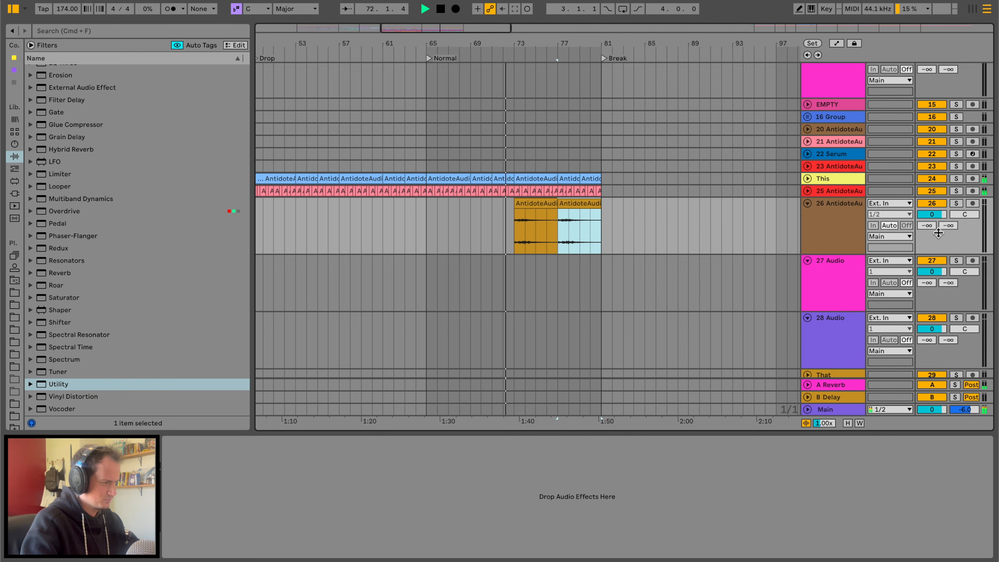
# Raise track 26's Reverb send to 0 and set the gain of both Synths 2 clips to 4.1 dB
pyautogui.moveTo(926, 225); pyautogui.dragTo(927, 165)
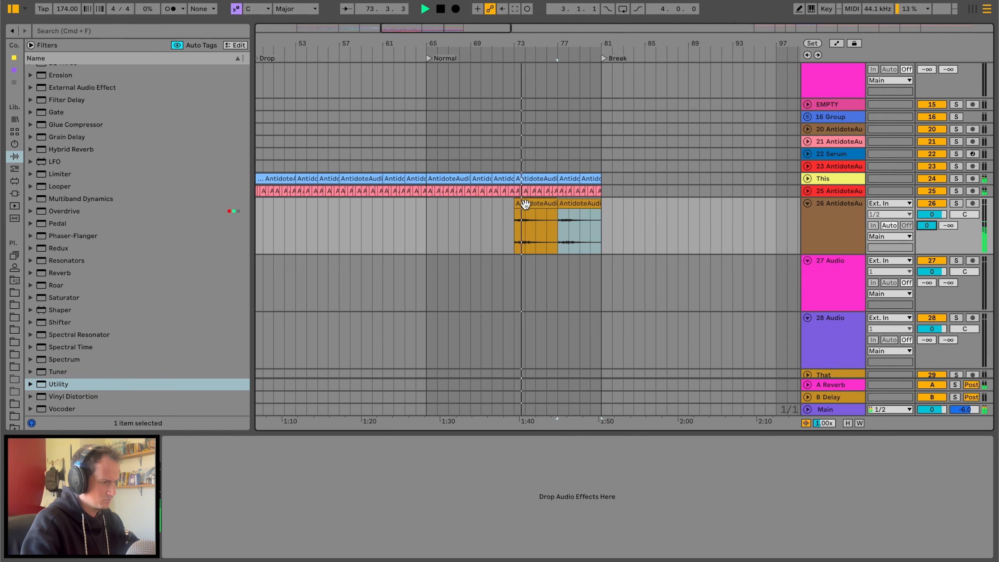
pyautogui.click(525, 203)
pyautogui.keyDown('shift'); pyautogui.click(578, 203); pyautogui.keyUp('shift')
pyautogui.moveTo(356, 479); pyautogui.dragTo(356, 477)
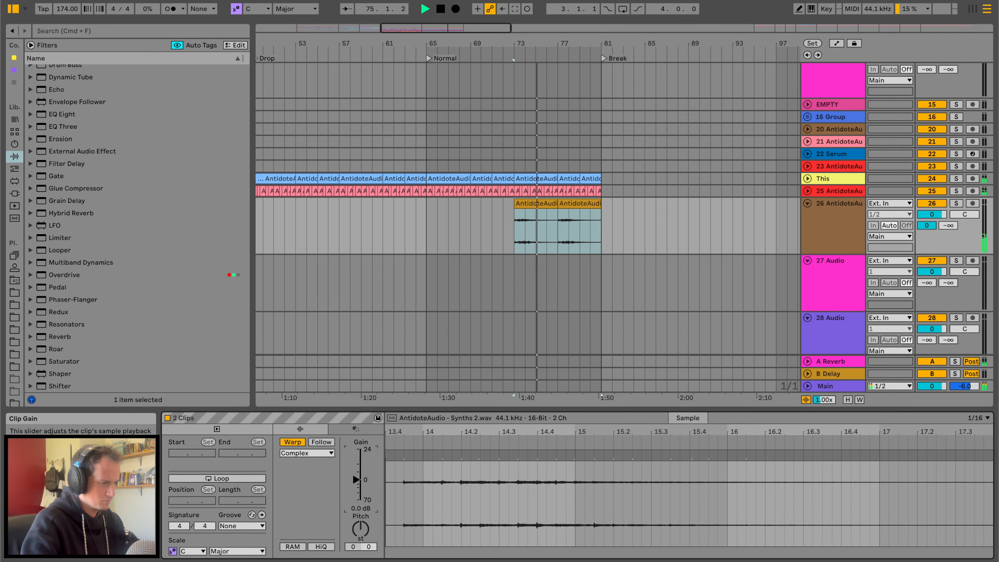
pyautogui.scroll(15, 597, 246)
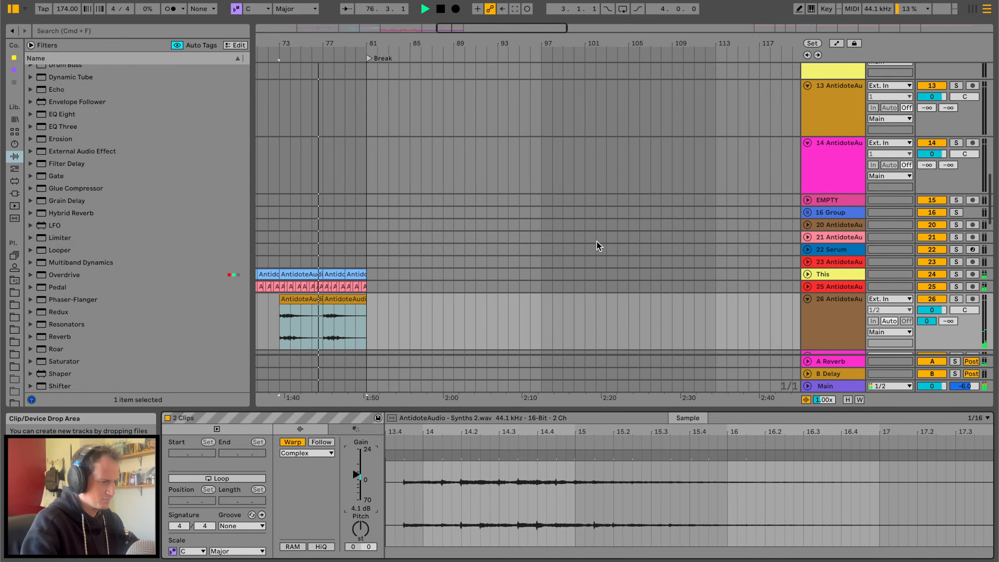
pyautogui.scroll(-15, 597, 246)
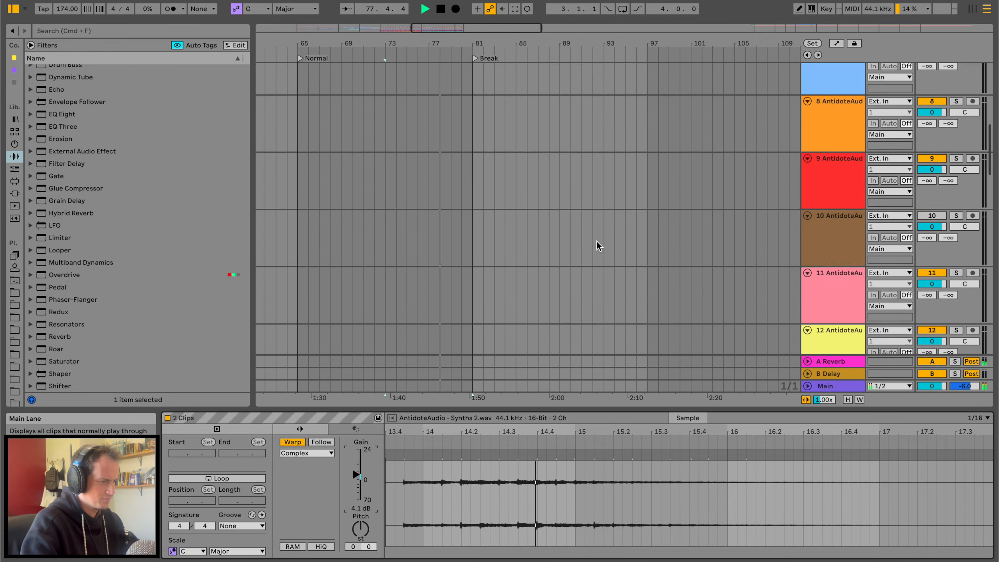
pyautogui.moveTo(428, 82); pyautogui.dragTo(468, 84)
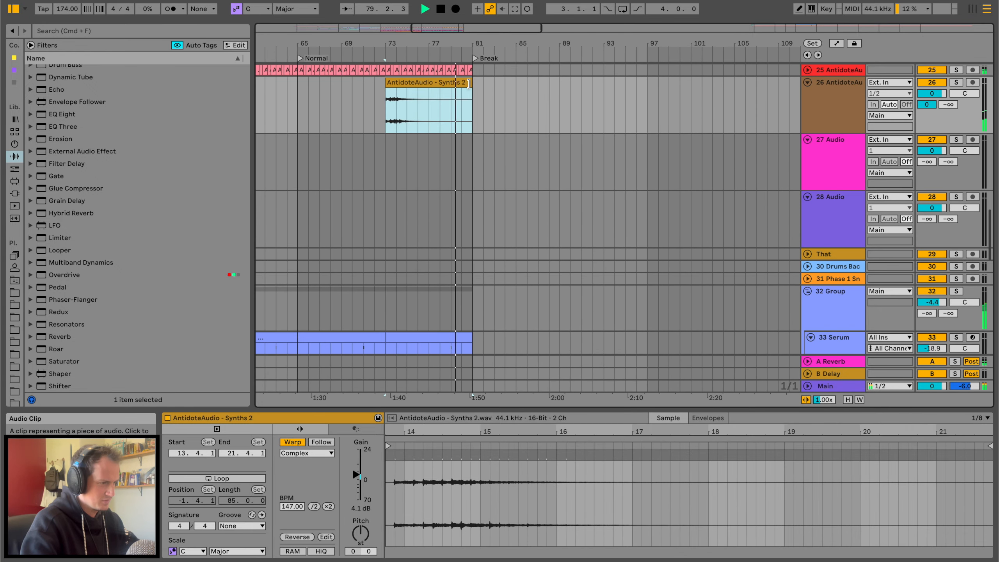
pyautogui.press('super+z')
# Extend the Synths 2 clip on track 26 back to bar 72, fade in its start, and audition it
pyautogui.moveTo(387, 85)
pyautogui.mouseDown()
pyautogui.moveTo(319, 85)
pyautogui.moveTo(418, 87)
pyautogui.moveTo(392, 88)
pyautogui.mouseUp()
pyautogui.press('space')
pyautogui.press('space')
pyautogui.press('space')
pyautogui.click(370, 95)
pyautogui.press('space')
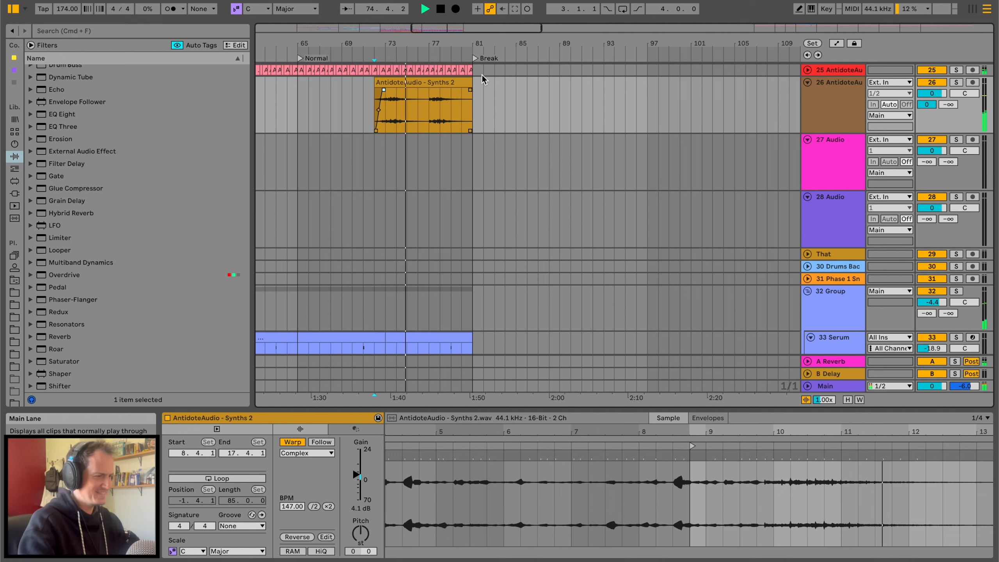
# Insert an audio track below track 26 and copy the Synths 2 portion from bars 74–77 onto it
pyautogui.moveTo(450, 43)
pyautogui.mouseDown()
pyautogui.moveTo(450, 19)
pyautogui.moveTo(453, 57)
pyautogui.mouseUp()
pyautogui.moveTo(359, 96)
pyautogui.mouseDown()
pyautogui.moveTo(393, 112)
pyautogui.moveTo(400, 104)
pyautogui.moveTo(357, 116)
pyautogui.mouseUp()
pyautogui.click(858, 93)
pyautogui.press('super+t')
pyautogui.moveTo(386, 85); pyautogui.dragTo(388, 151)
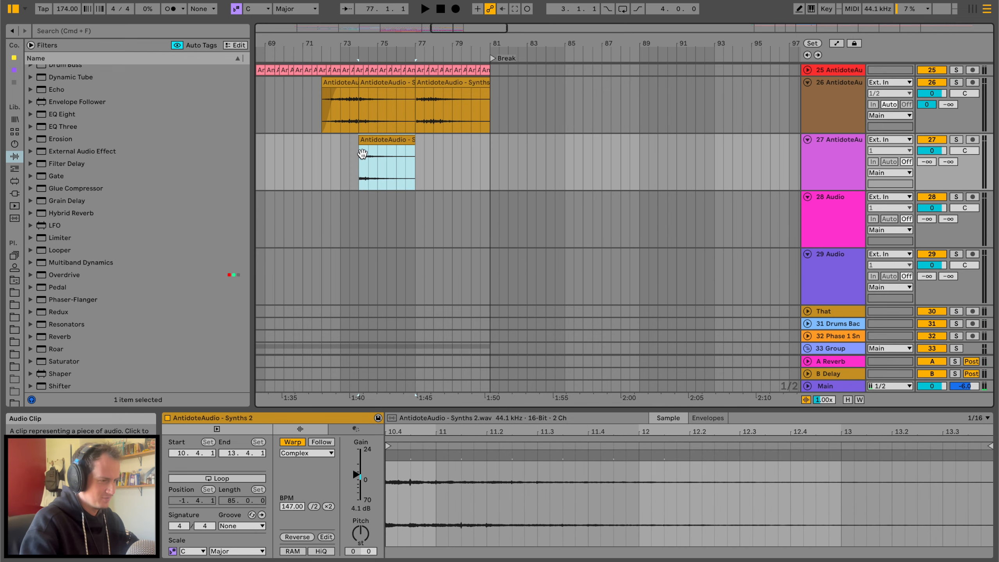
# Reverse the copied Synths 2 clip and set track 27's volume to -3.1 dB and its Reverb send to 0
pyautogui.press('r')
pyautogui.press('a')
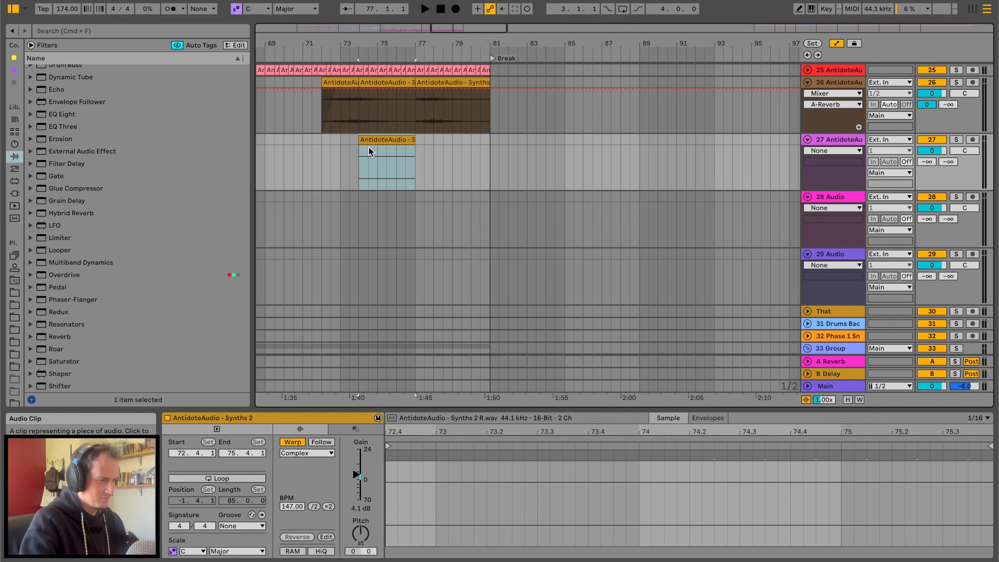
pyautogui.click(376, 167)
pyautogui.press('space')
pyautogui.moveTo(926, 162)
pyautogui.mouseDown()
pyautogui.moveTo(927, 118)
pyautogui.moveTo(933, 157)
pyautogui.mouseUp()
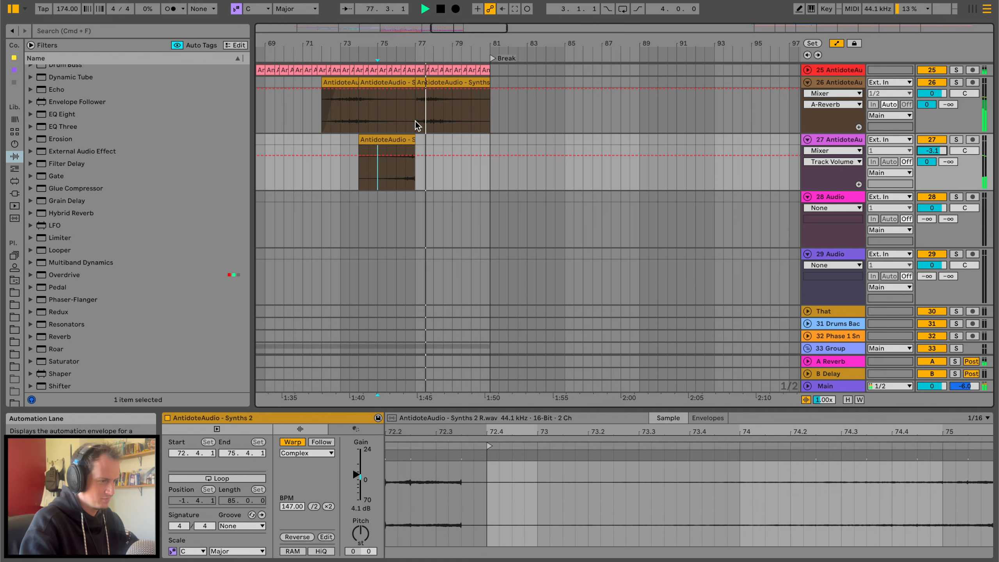
# Duplicate the reversed Synths 2 clip on track 27 into bars 78–81
pyautogui.moveTo(341, 140); pyautogui.dragTo(409, 138)
pyautogui.hotkey('ctrl', 'd')
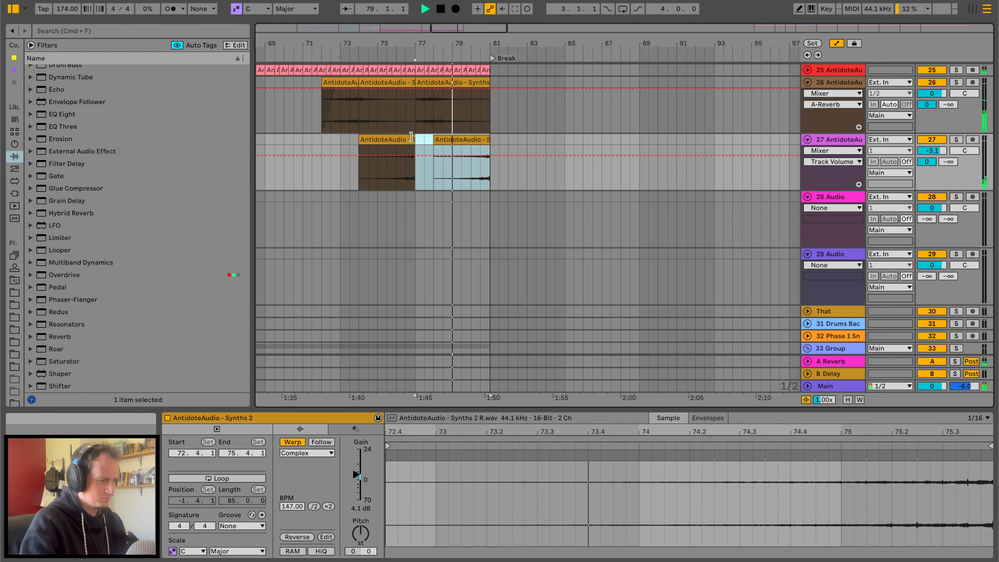
pyautogui.press('a')
pyautogui.click(452, 83)
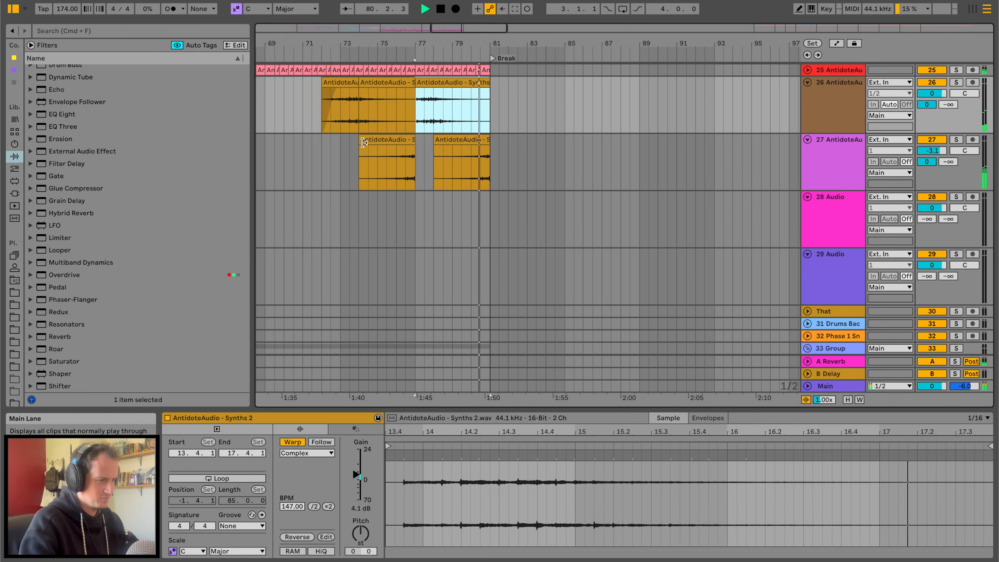
# Duplicate the Synths 2 clips on tracks 26 and 27 and the Serum clip on track 34 into bars 81–88
pyautogui.keyDown('shift'); pyautogui.click(372, 140); pyautogui.keyUp('shift')
pyautogui.hotkey('ctrl', 'd')
pyautogui.scroll(4, 417, 114)
pyautogui.scroll(8, 408, 152)
pyautogui.scroll(-12, 408, 152)
pyautogui.scroll(-10, 408, 153)
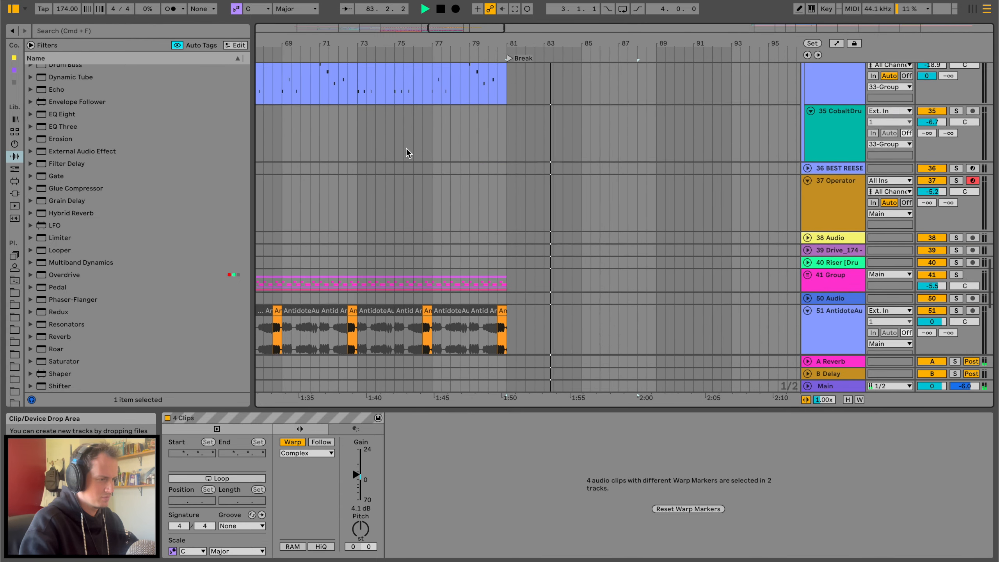
pyautogui.click(417, 116)
pyautogui.hotkey('ctrl', 'd')
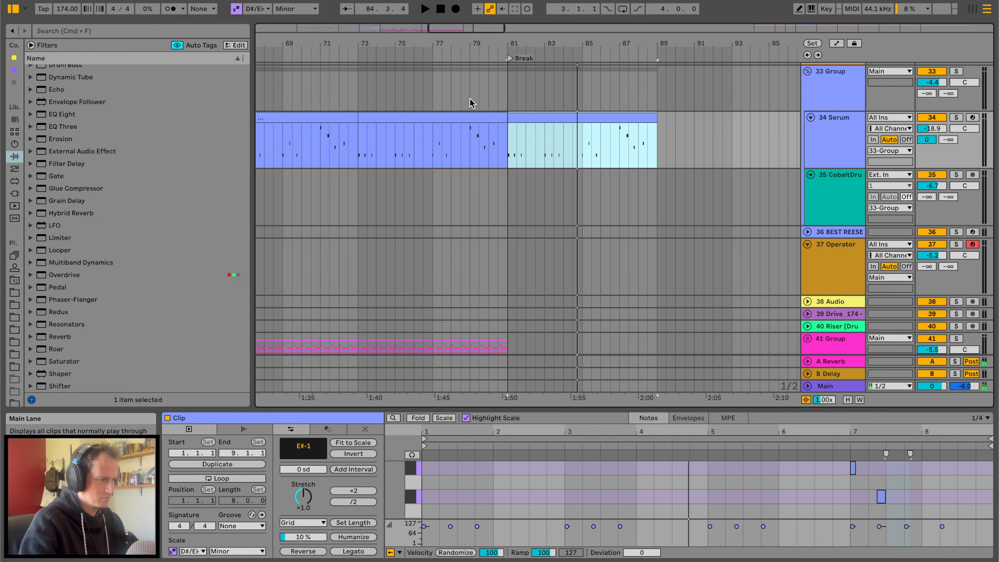
pyautogui.click(470, 99)
# Try pasting copies of the Synths 2 clips on track 26 to fill the Break from bar 81
pyautogui.scroll(5, 470, 99)
pyautogui.scroll(3, 480, 100)
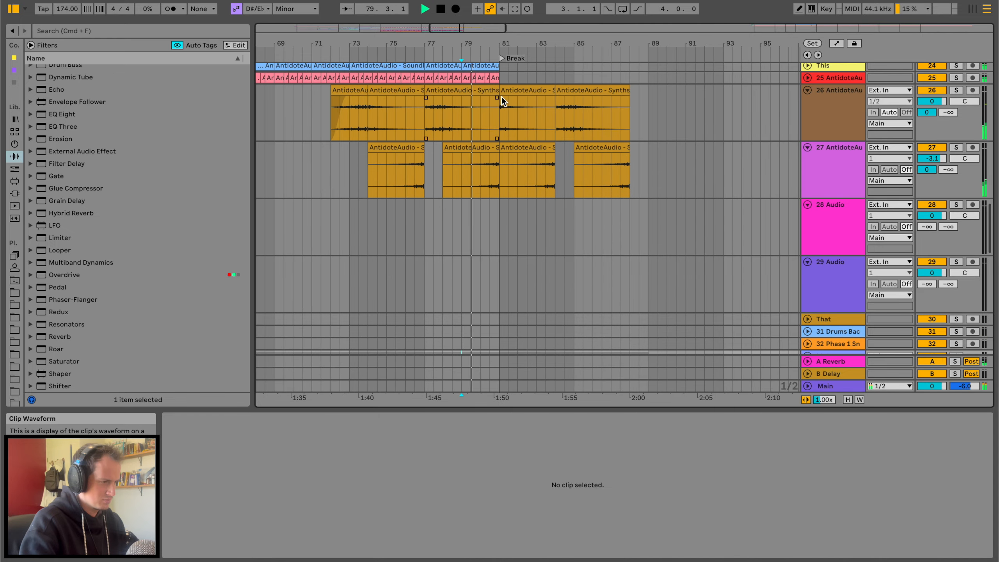
pyautogui.click(506, 87)
pyautogui.click(563, 90)
pyautogui.press('super+c')
pyautogui.click(508, 90)
pyautogui.press('super+v')
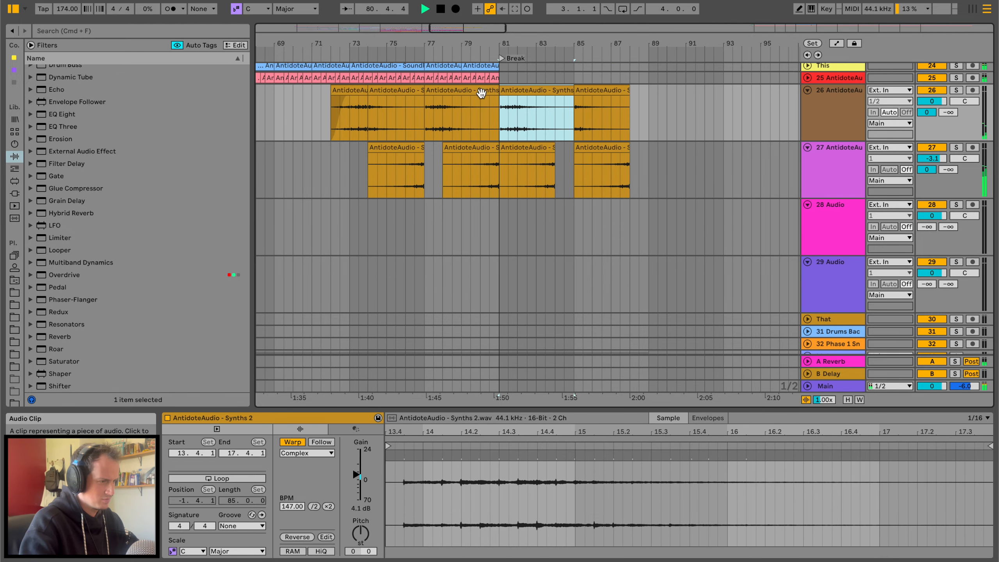
pyautogui.click(373, 92)
pyautogui.press('super+v')
pyautogui.press('super+z')
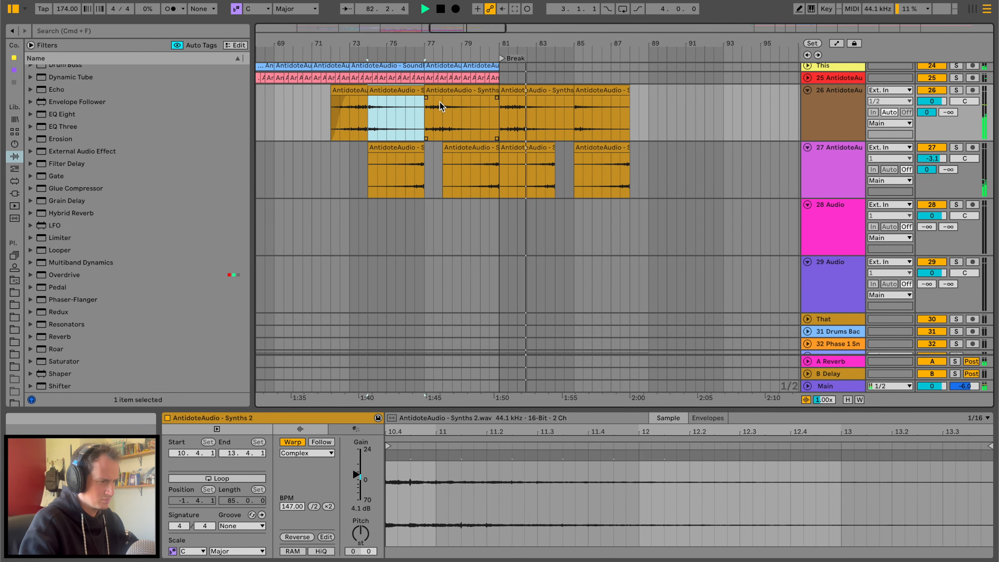
pyautogui.moveTo(502, 112); pyautogui.dragTo(551, 106)
pyautogui.click(371, 90)
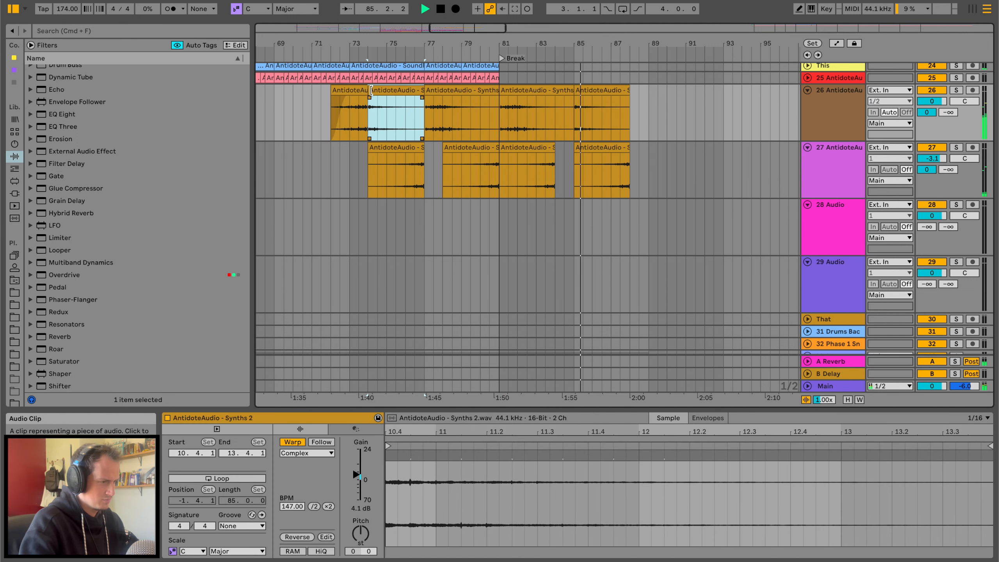
# Audition track 26 from bar 73 and duplicate its Synths 2 material from bars 73–80 into bars 81–88
pyautogui.click(349, 126)
pyautogui.press('space')
pyautogui.press('space')
pyautogui.click(349, 126)
pyautogui.press('space')
pyautogui.press('space')
pyautogui.moveTo(349, 126); pyautogui.dragTo(498, 90)
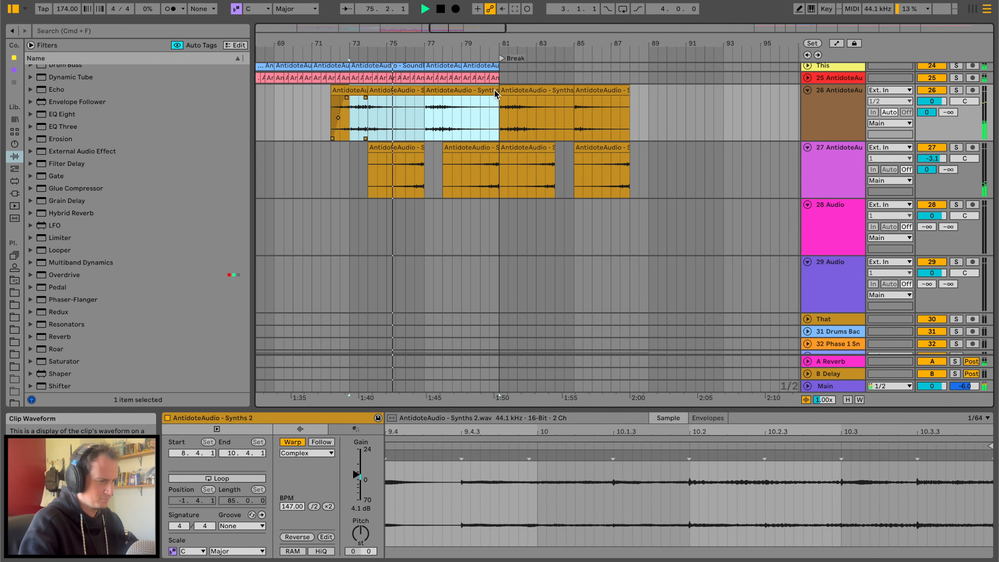
pyautogui.press('super+d')
pyautogui.click(497, 118)
# Duplicate the last two SoundFx clips on track 24 twice to fill bars 81–88
pyautogui.scroll(3, 471, 118)
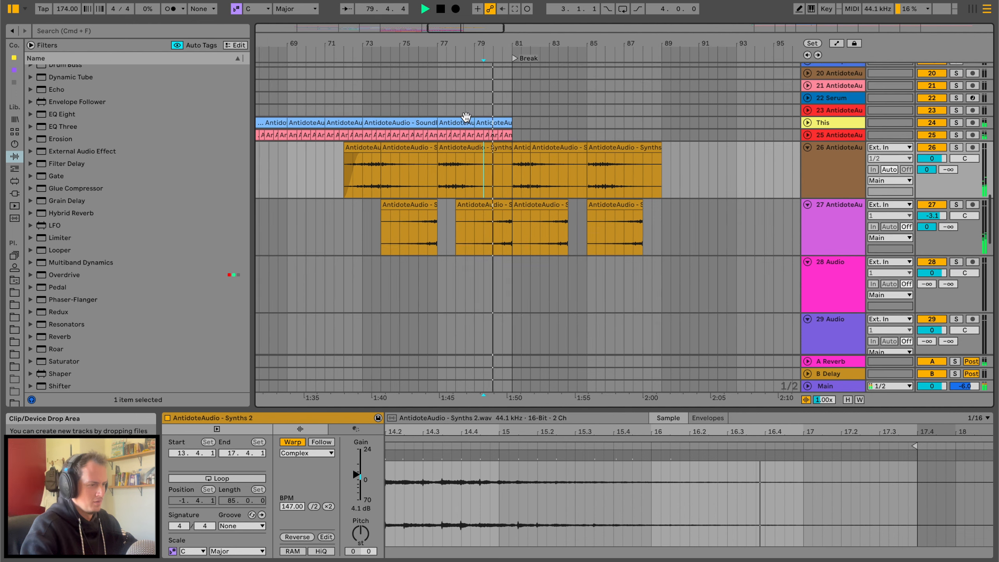
pyautogui.click(460, 123)
pyautogui.click(459, 122)
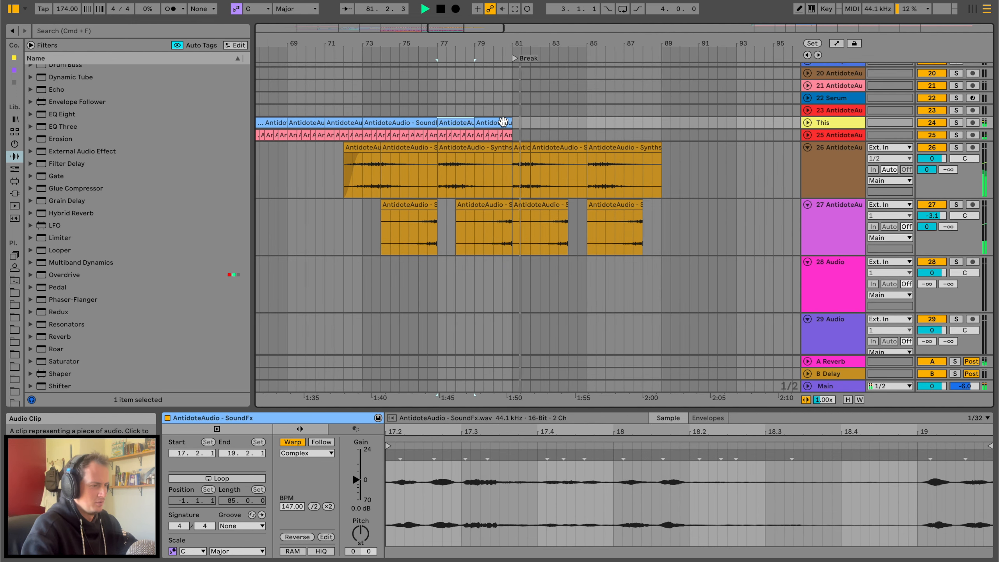
pyautogui.press('super+d')
pyautogui.press('super+d')
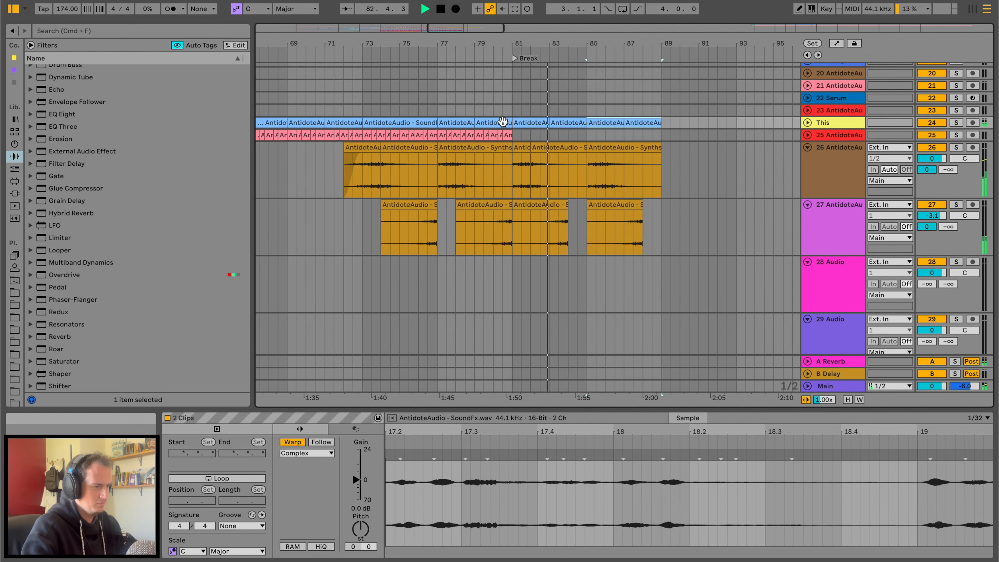
# Duplicate the last ReeseBasses clip on track 54 to the start of the Break at bar 81
pyautogui.scroll(-15, 481, 121)
pyautogui.click(460, 179)
pyautogui.press('space')
pyautogui.press('space')
pyautogui.scroll(-12, 463, 188)
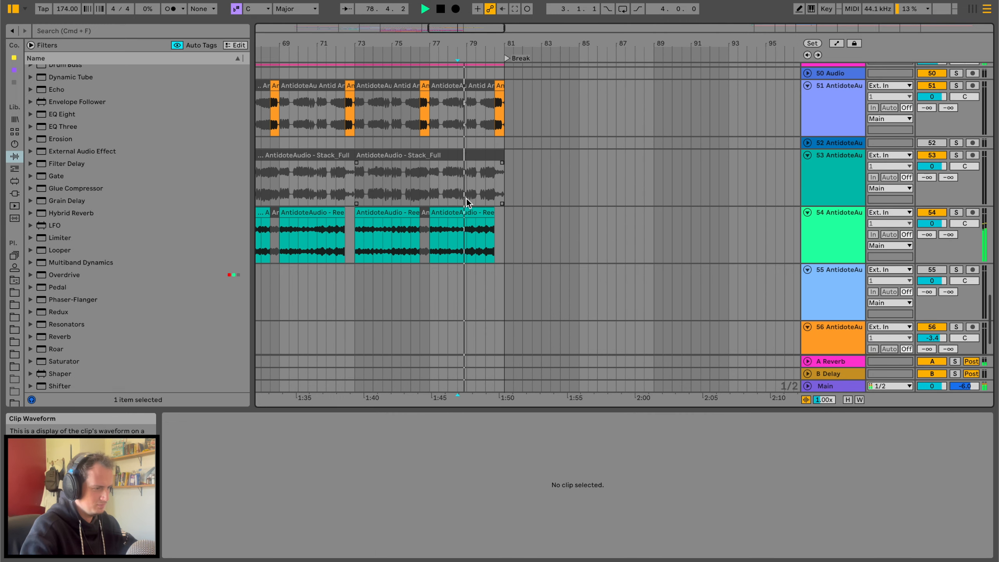
pyautogui.click(467, 228)
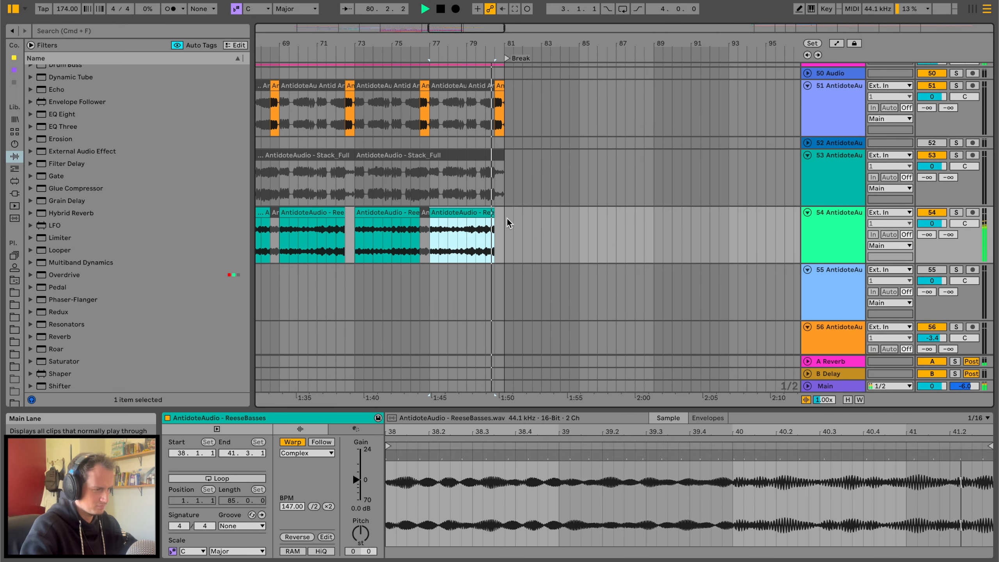
pyautogui.press('super+d')
# Add an Auto Filter to track 54 and automate its frequency to drop to 92.3 Hz at bar 81
pyautogui.click(836, 228)
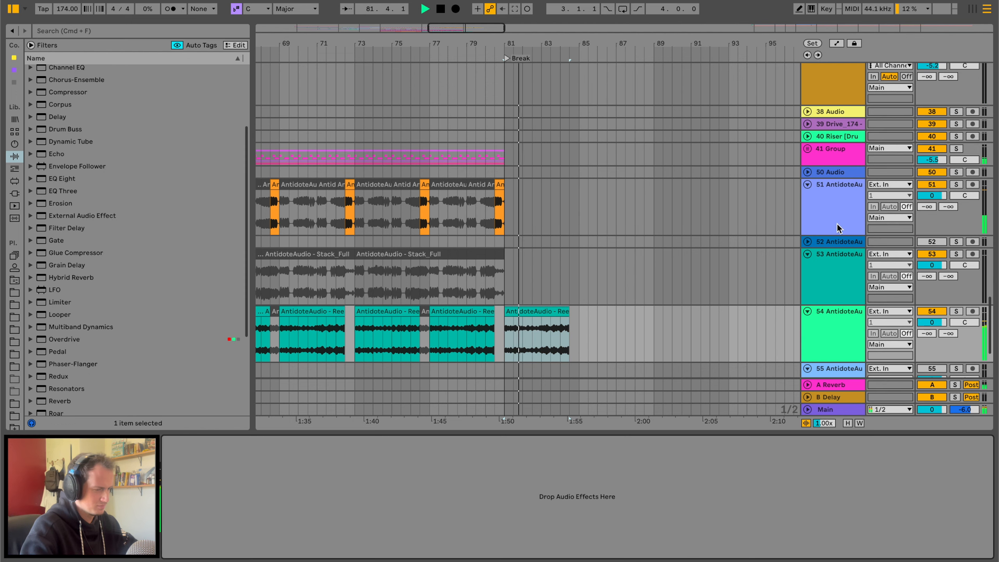
pyautogui.scroll(4, 75, 105)
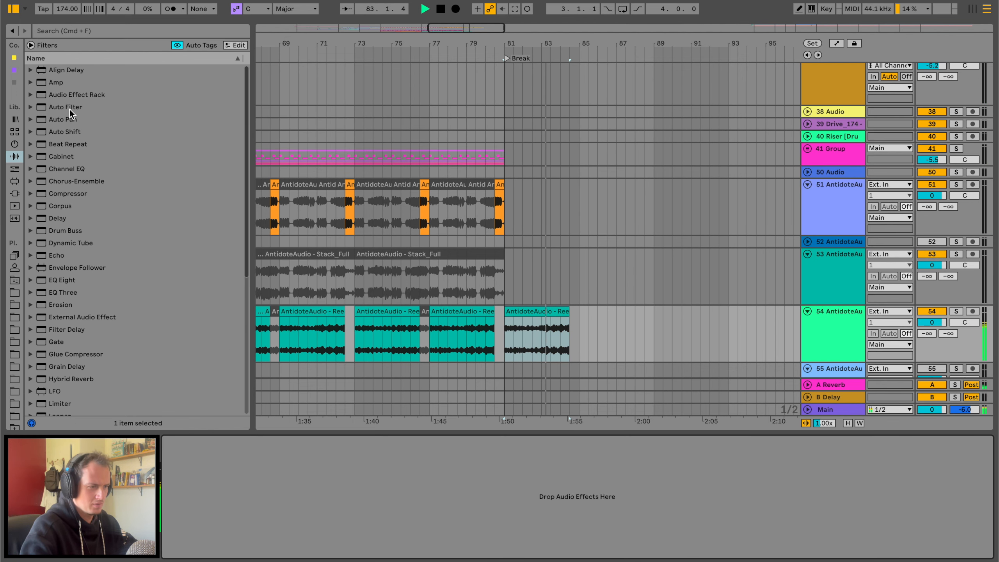
pyautogui.doubleClick(71, 108)
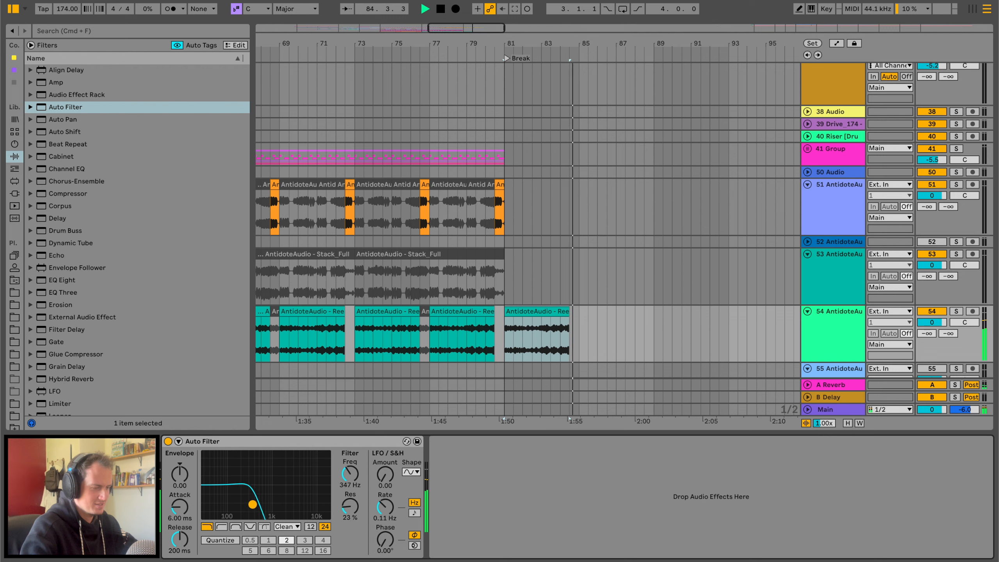
pyautogui.moveTo(252, 504); pyautogui.dragTo(252, 503)
pyautogui.press('a')
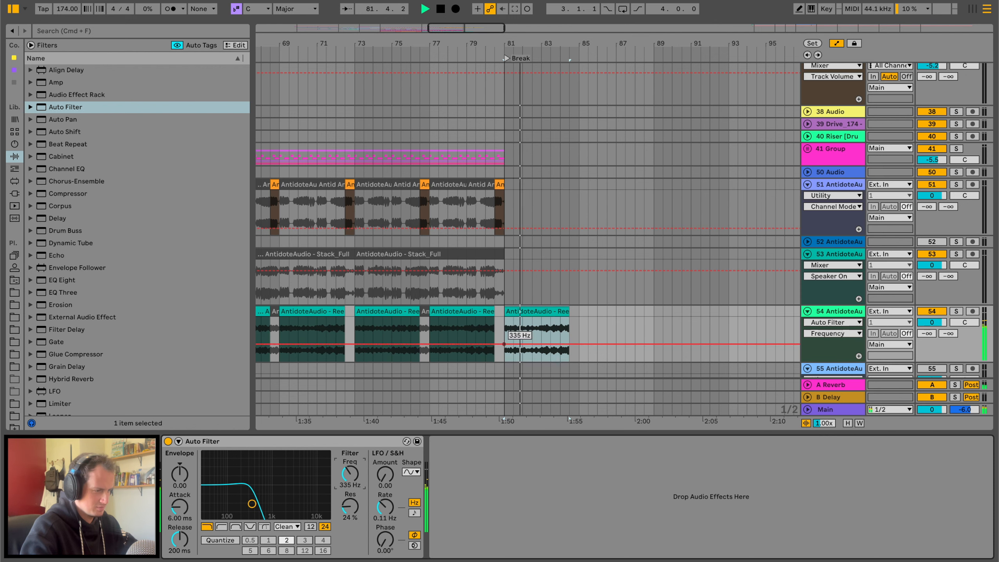
pyautogui.click(504, 344)
pyautogui.moveTo(495, 344)
pyautogui.mouseDown()
pyautogui.moveTo(494, 317)
pyautogui.moveTo(506, 355)
pyautogui.mouseUp()
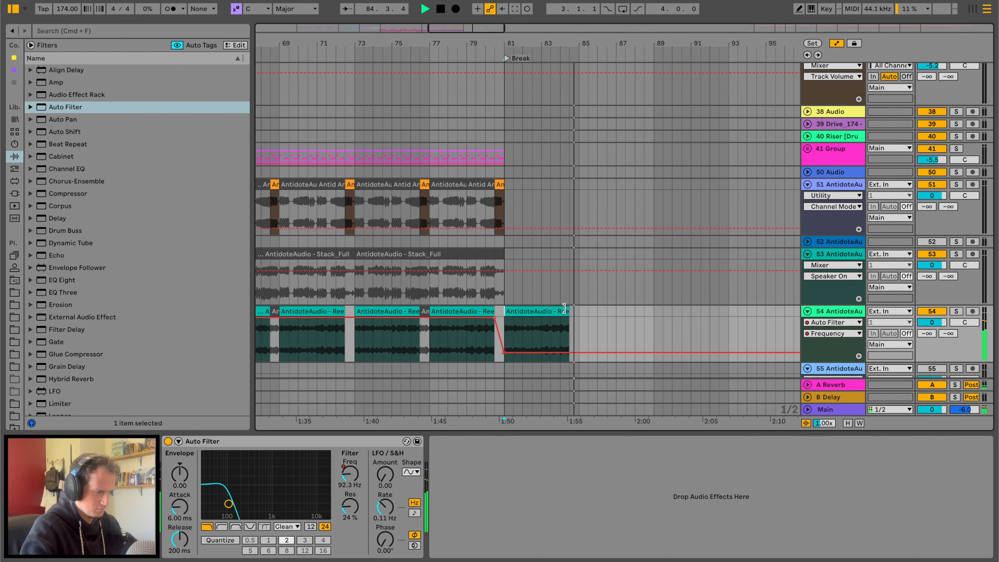
# Extend the Break's ReeseBasses clip on track 54 to bar 89 and add a locator at bar 89
pyautogui.moveTo(564, 309); pyautogui.dragTo(655, 311)
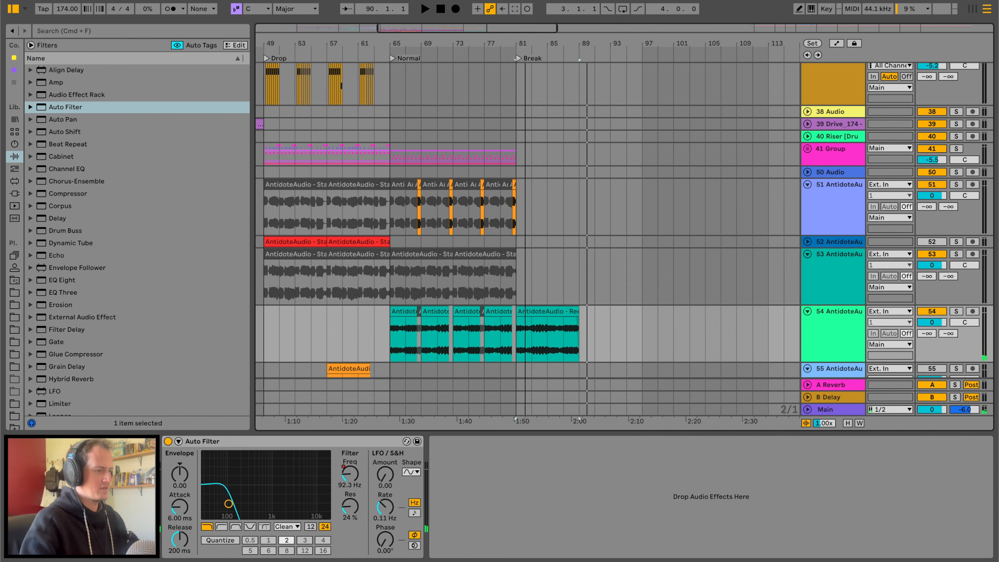
pyautogui.moveTo(586, 53); pyautogui.dragTo(573, 53)
pyautogui.rightClick(571, 55)
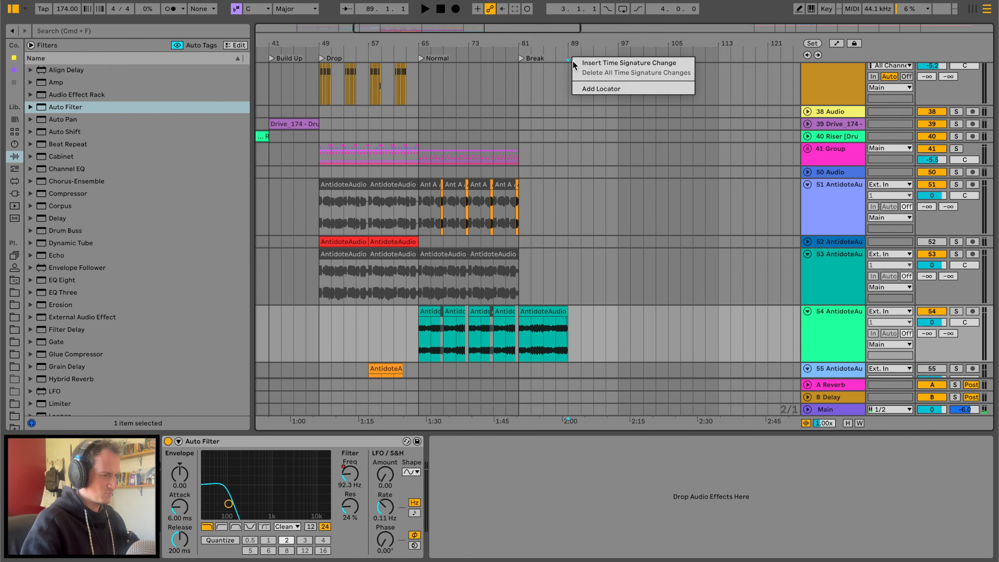
pyautogui.click(589, 88)
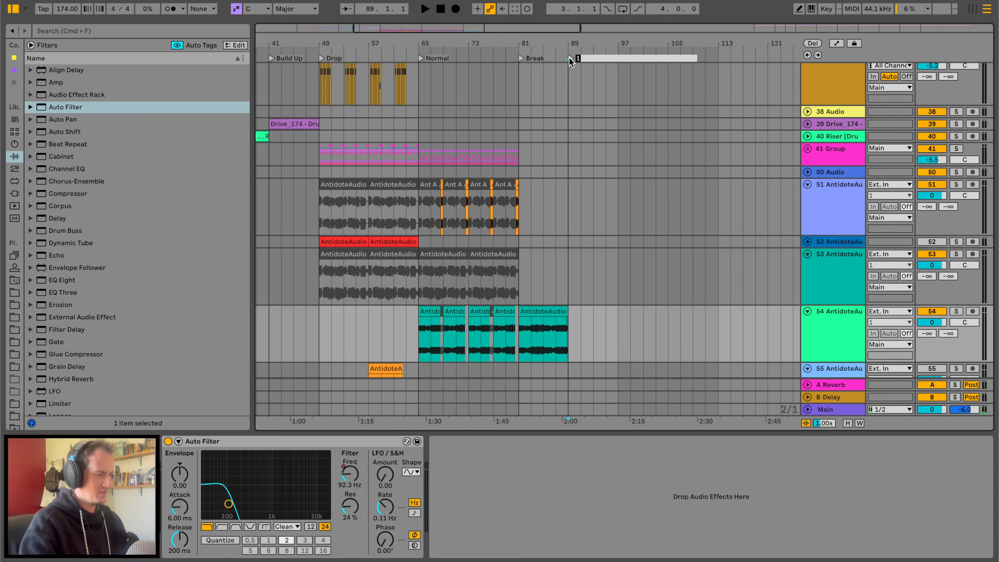
# Play the Intro and look through the tracks for material to reuse after the Break
pyautogui.hscroll(-10, 517, 179)
pyautogui.scroll(1, 491, 169)
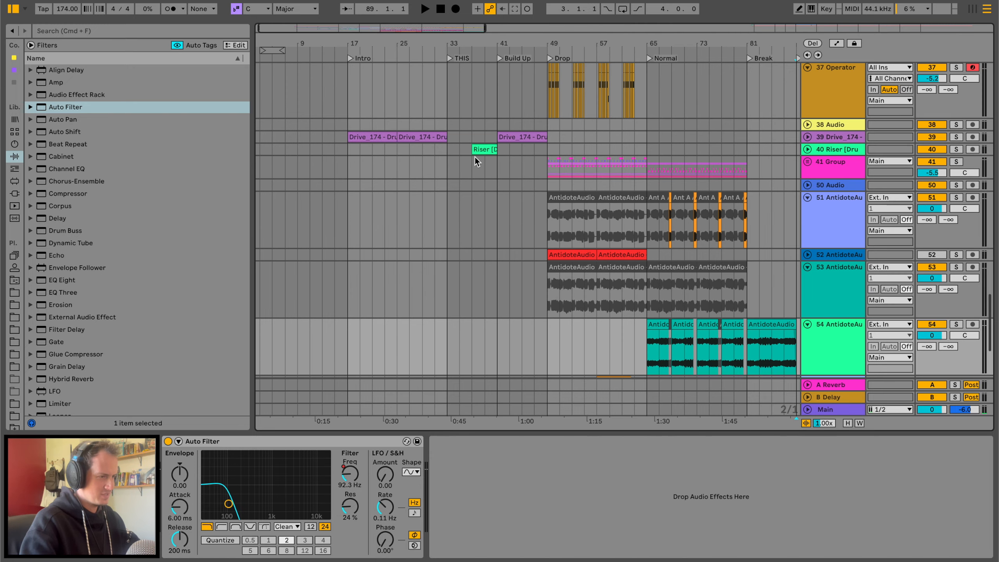
pyautogui.click(441, 104)
pyautogui.scroll(5, 440, 104)
pyautogui.press('space')
pyautogui.click(412, 143)
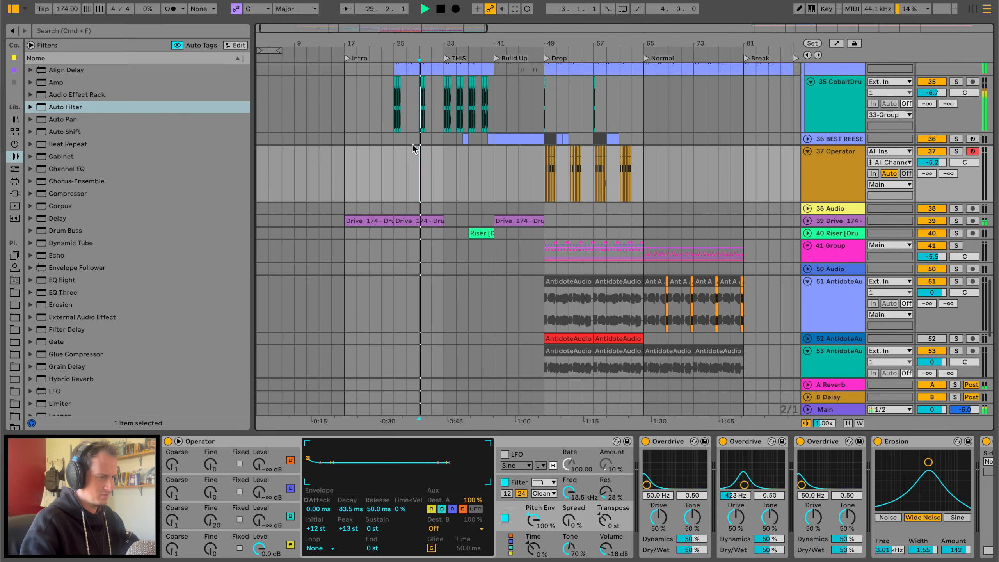
pyautogui.click(392, 146)
pyautogui.scroll(10, 390, 146)
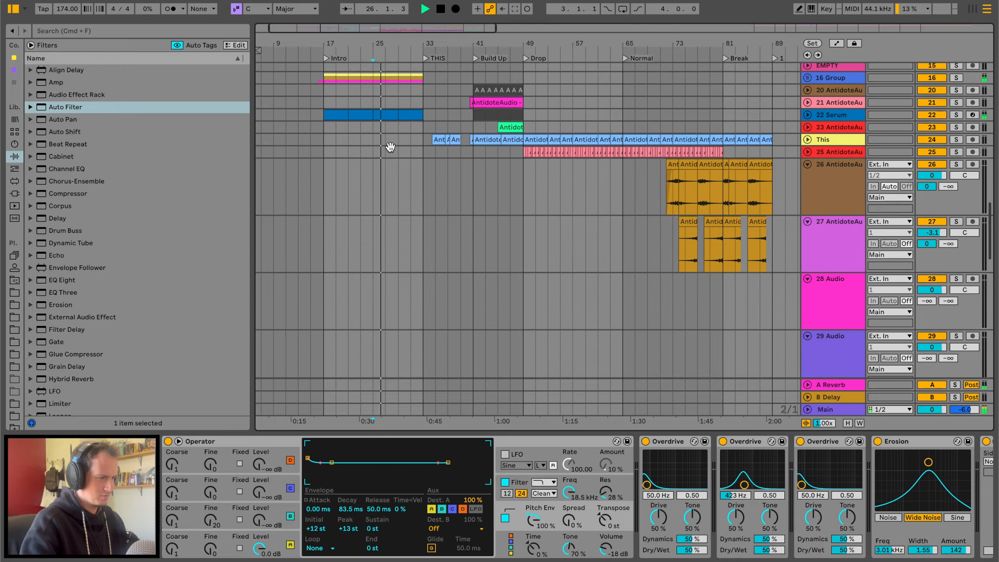
pyautogui.scroll(10, 390, 147)
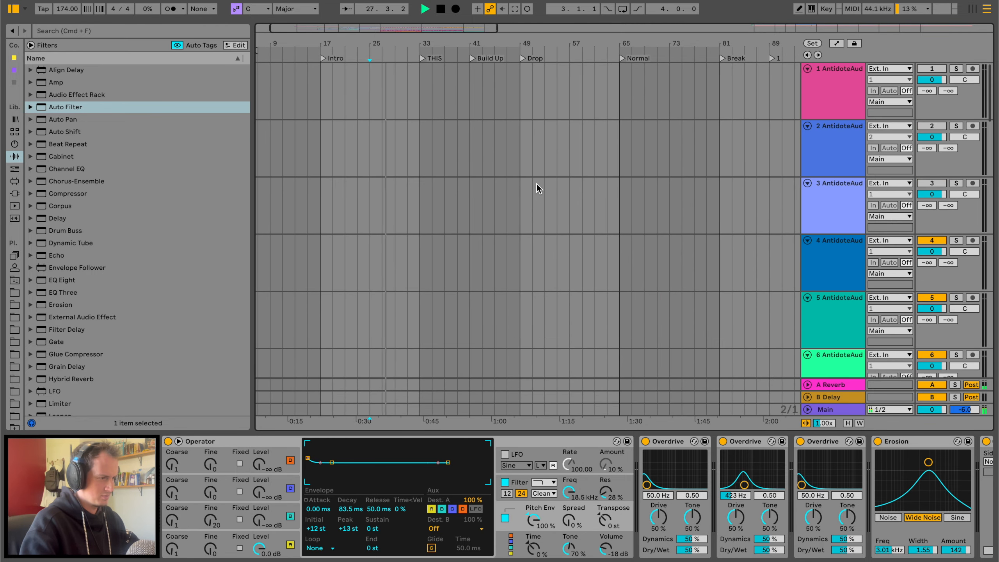
pyautogui.scroll(-15, 537, 185)
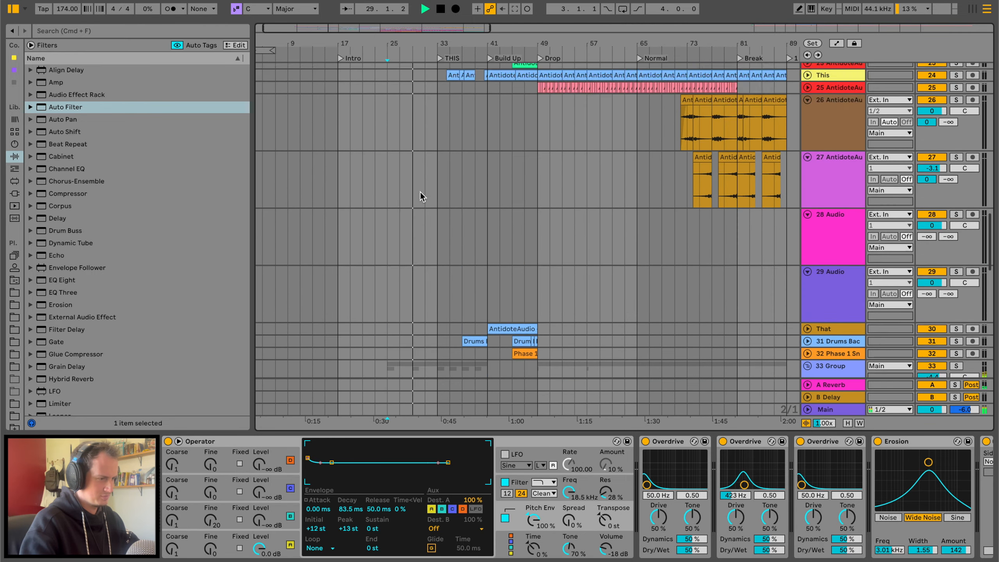
pyautogui.scroll(-10, 420, 191)
# Copy the Intro's bars 25–32 across all tracks from EMPTY (track 15) down to track 56
pyautogui.click(396, 99)
pyautogui.press('space')
pyautogui.press('space')
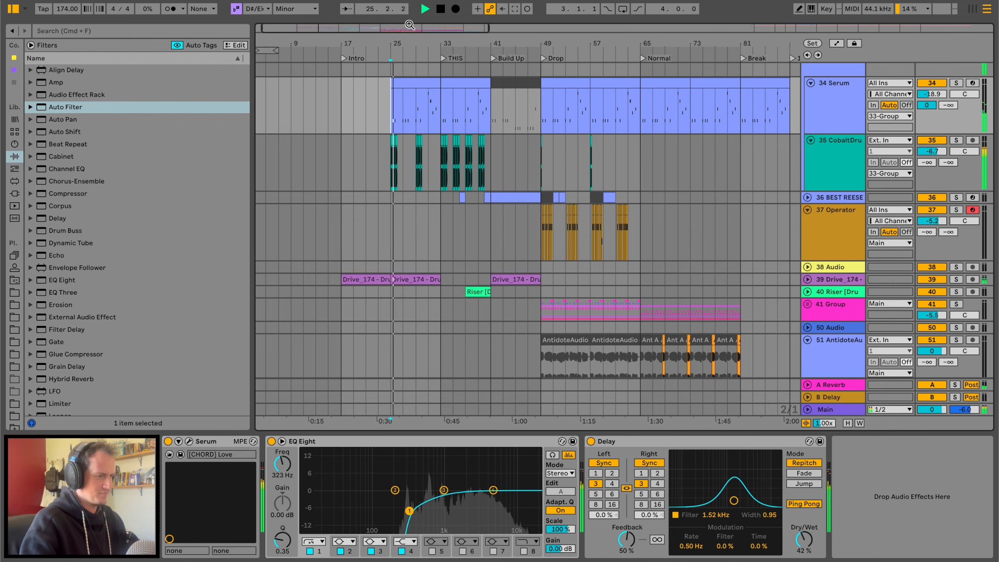
pyautogui.moveTo(410, 25); pyautogui.dragTo(409, 8)
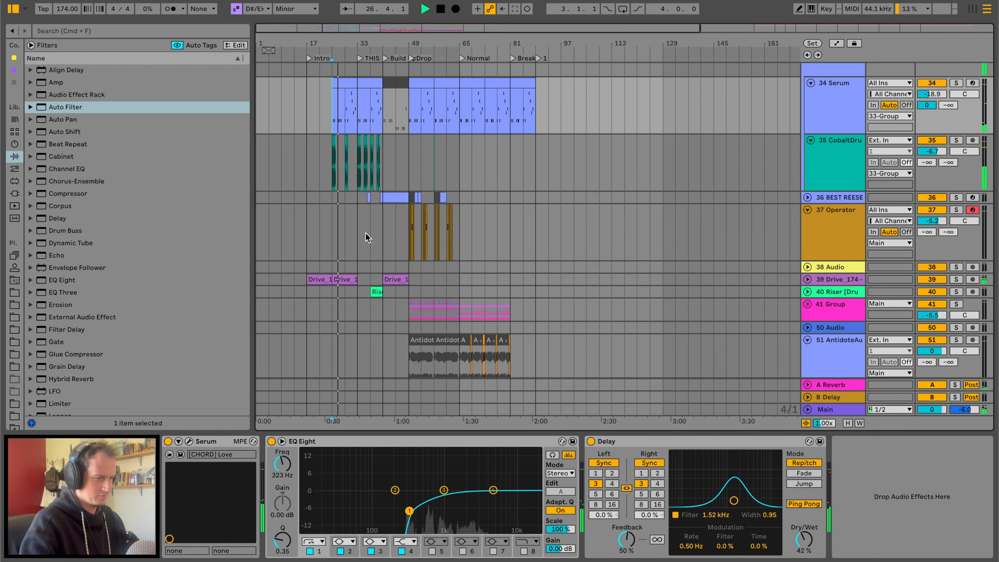
pyautogui.scroll(-8, 365, 232)
pyautogui.keyDown('shift'); pyautogui.click(360, 325); pyautogui.keyUp('shift')
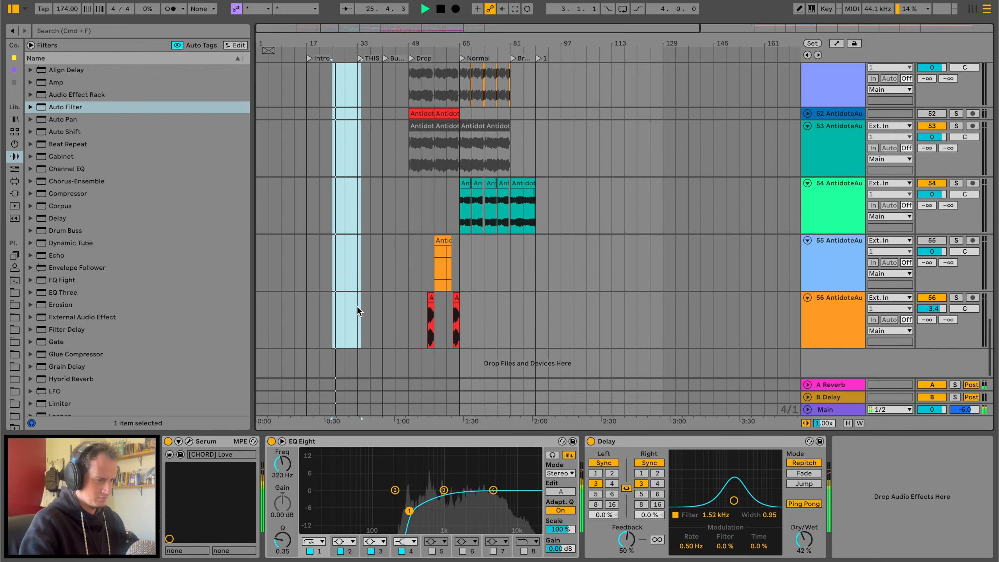
pyautogui.keyDown('shift'); pyautogui.click(357, 308); pyautogui.keyUp('shift')
pyautogui.scroll(15, 357, 307)
pyautogui.moveTo(318, 43); pyautogui.dragTo(318, 75)
pyautogui.scroll(-15, 452, 193)
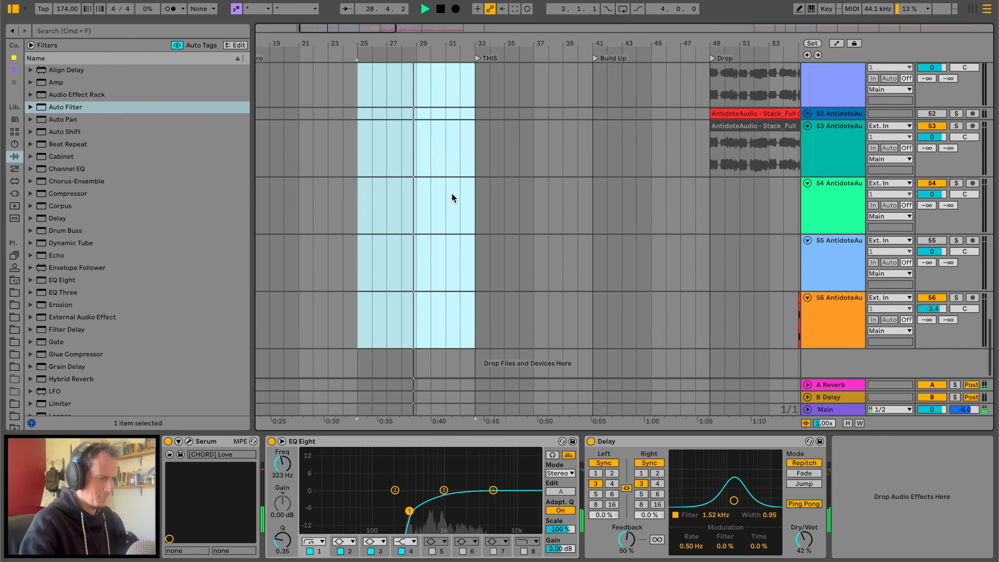
pyautogui.scroll(20, 451, 193)
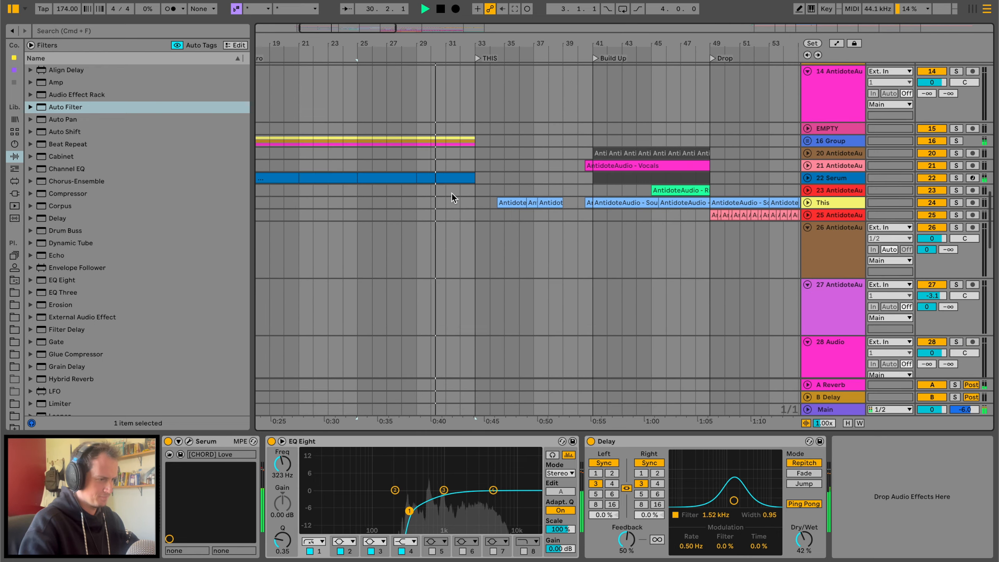
pyautogui.keyDown('shift'); pyautogui.click(357, 123); pyautogui.keyUp('shift')
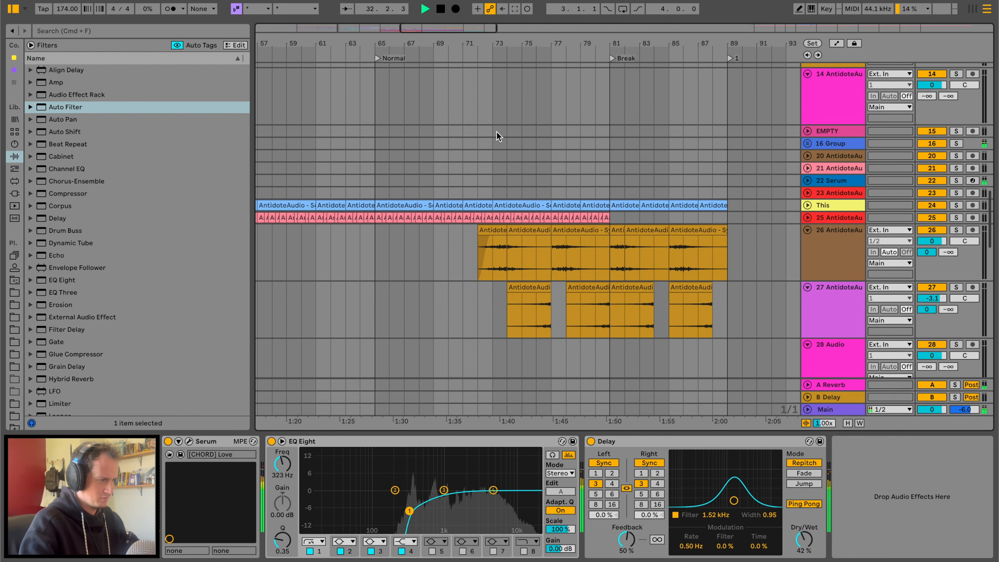
# Paste the copied Intro section at the bar 89 locator, starting on the EMPTY track, and play the lead-in to it
pyautogui.click(582, 125)
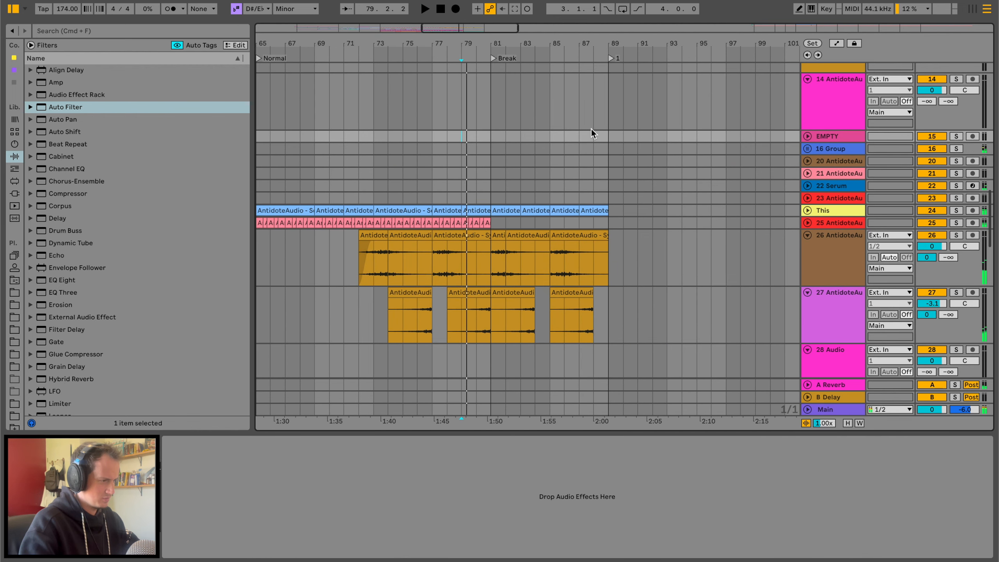
pyautogui.click(593, 134)
pyautogui.press('space')
pyautogui.click(612, 135)
pyautogui.press('super+v')
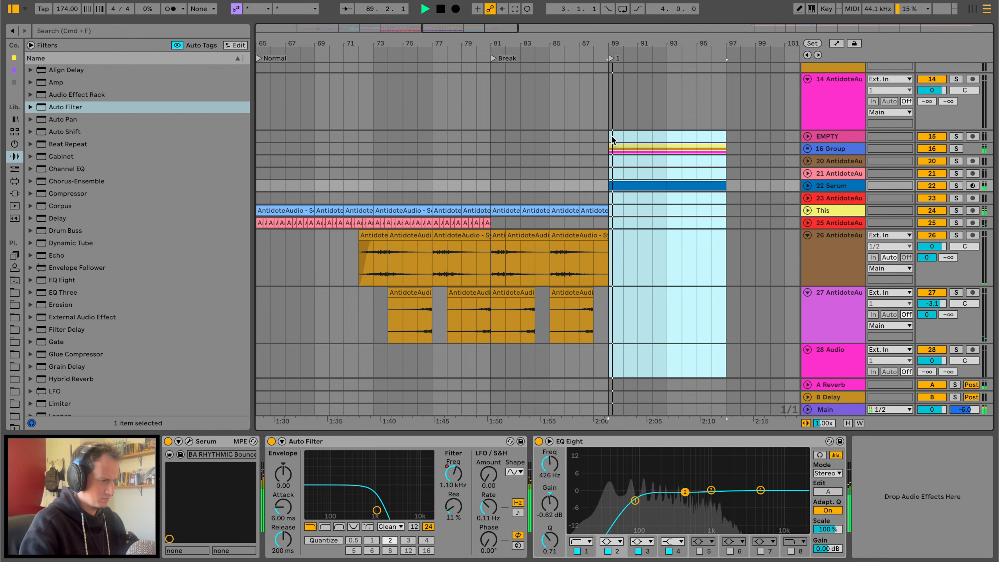
pyautogui.click(565, 134)
# Delete the pasted Drums_Cymbals clip in bars 89–96 on track 39
pyautogui.scroll(-10, 565, 136)
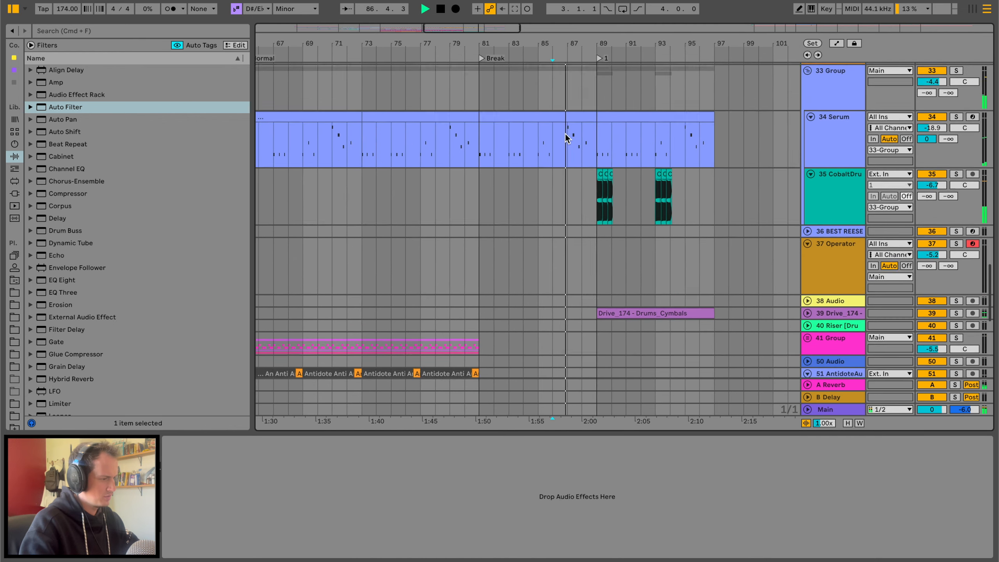
pyautogui.scroll(-3, 565, 136)
pyautogui.click(647, 183)
pyautogui.scroll(2, 647, 182)
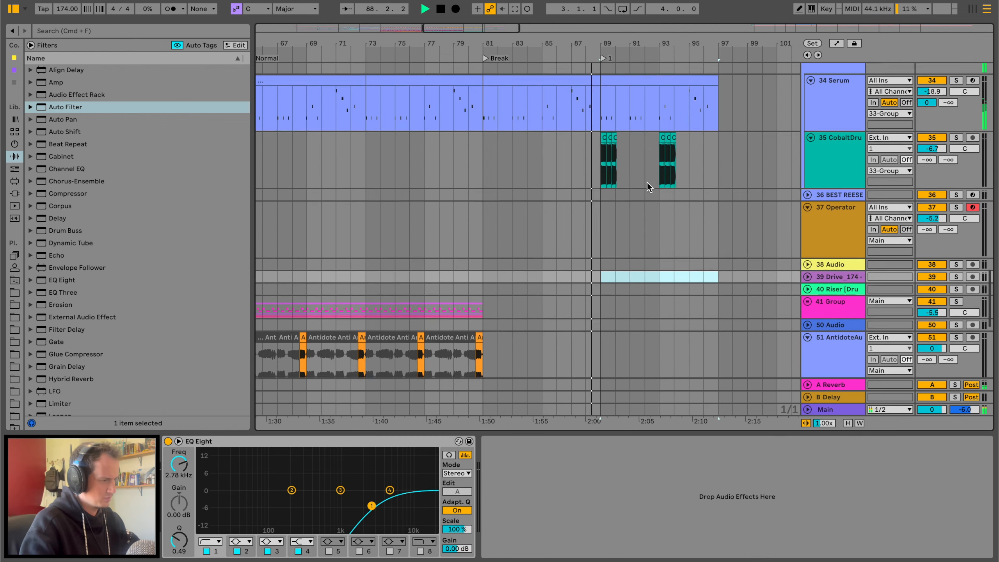
# Delete the pasted clips in bars 89–90 on the CobaltDru track (35)
pyautogui.scroll(1, 647, 182)
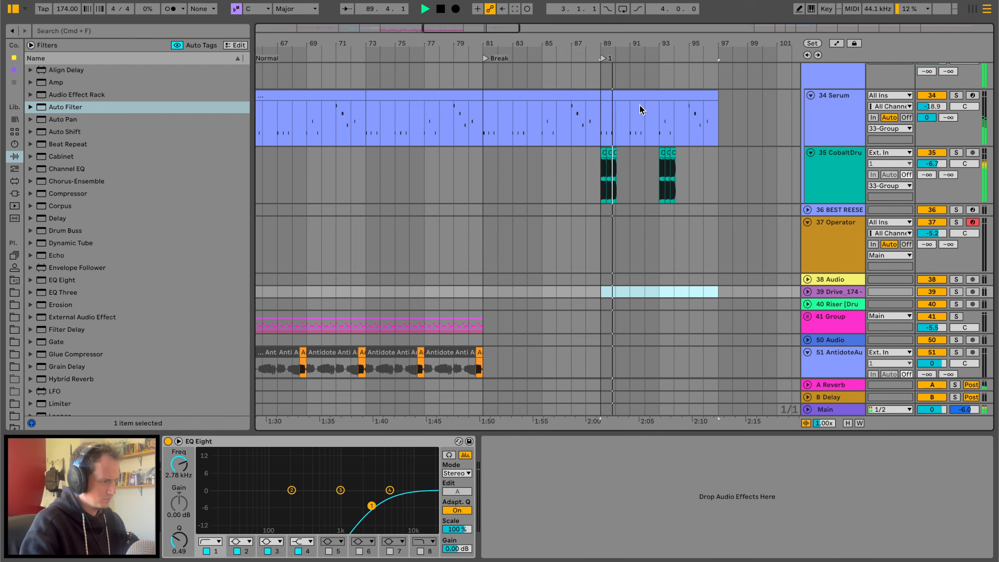
pyautogui.scroll(10, 640, 106)
pyautogui.scroll(-10, 640, 105)
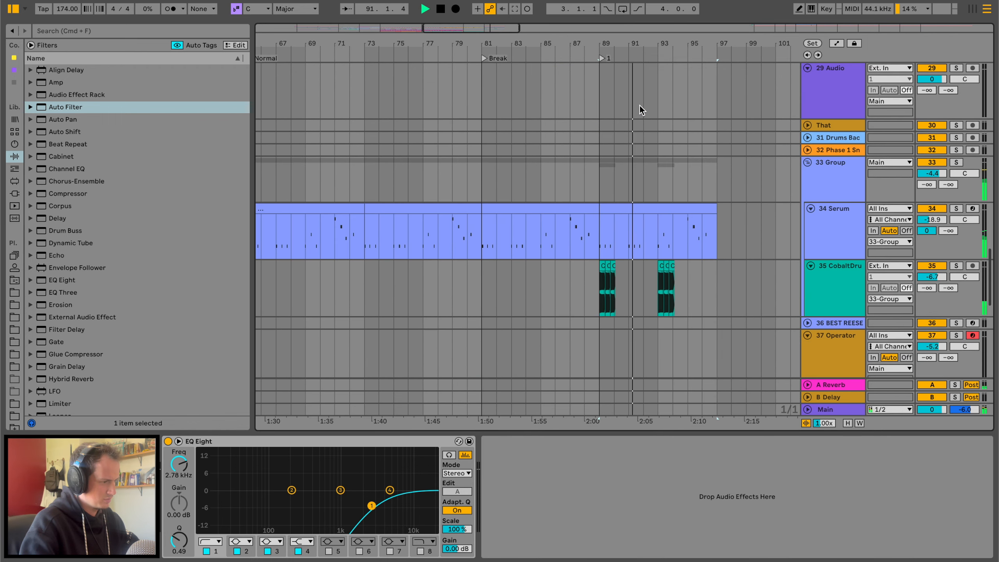
pyautogui.moveTo(599, 271); pyautogui.dragTo(630, 268)
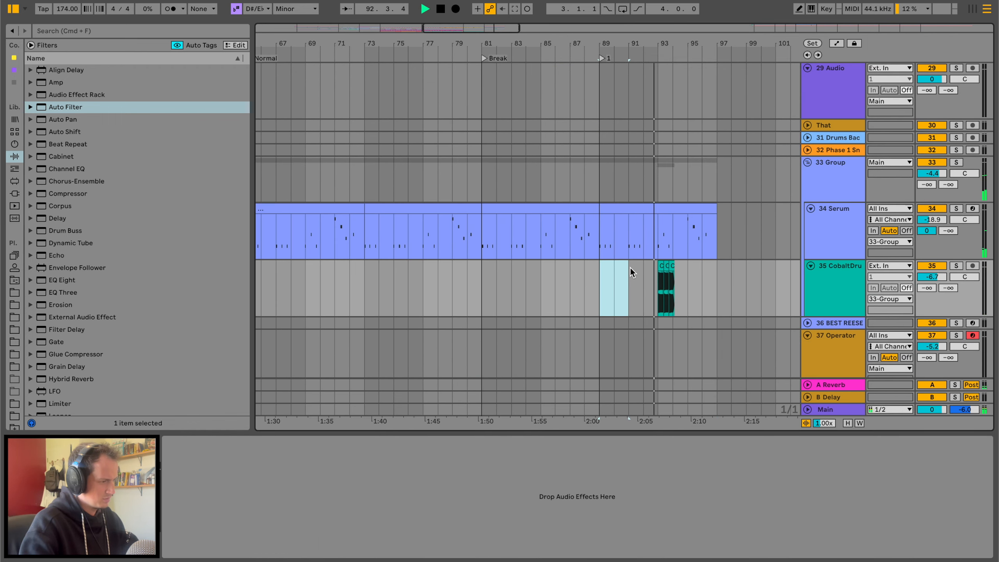
pyautogui.press('super+v')
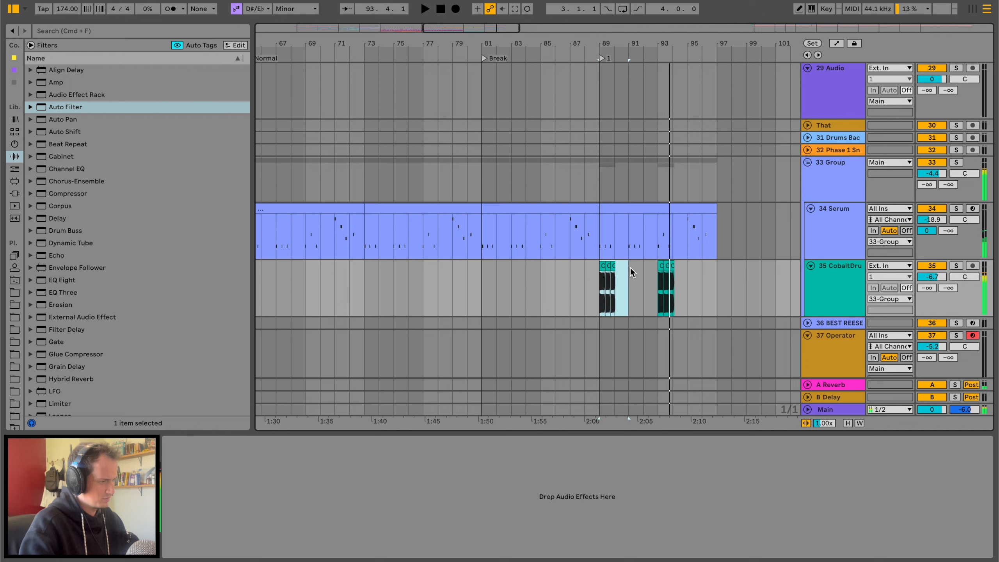
pyautogui.press('Delete')
# Play the lead-in to bar 89 and delete the remaining pasted CobaltDru clips around bar 93
pyautogui.click(562, 270)
pyautogui.press('space')
pyautogui.click(592, 273)
pyautogui.press('space')
pyautogui.press('space')
pyautogui.click(576, 272)
pyautogui.press('space')
pyautogui.press('space')
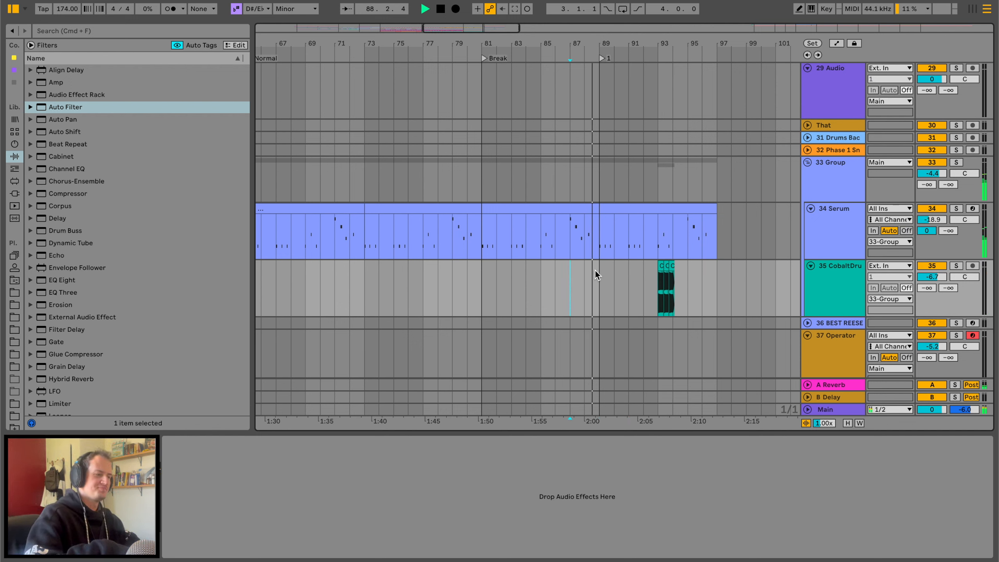
pyautogui.moveTo(648, 274); pyautogui.dragTo(701, 272)
pyautogui.press('Delete')
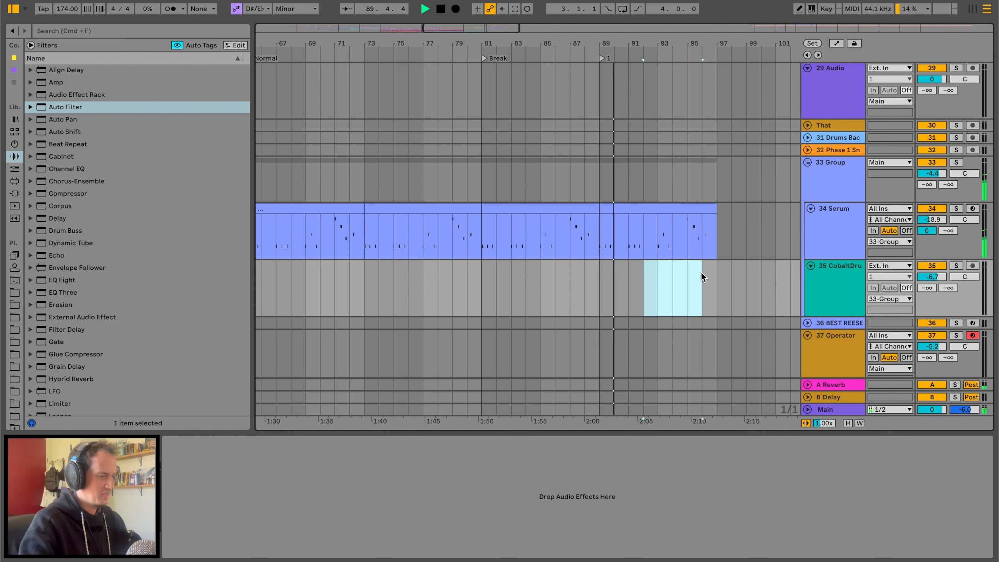
# Rename the bar 89 locator "Back 2 it" and add a locator named "Build" at bar 97
pyautogui.rightClick(605, 59)
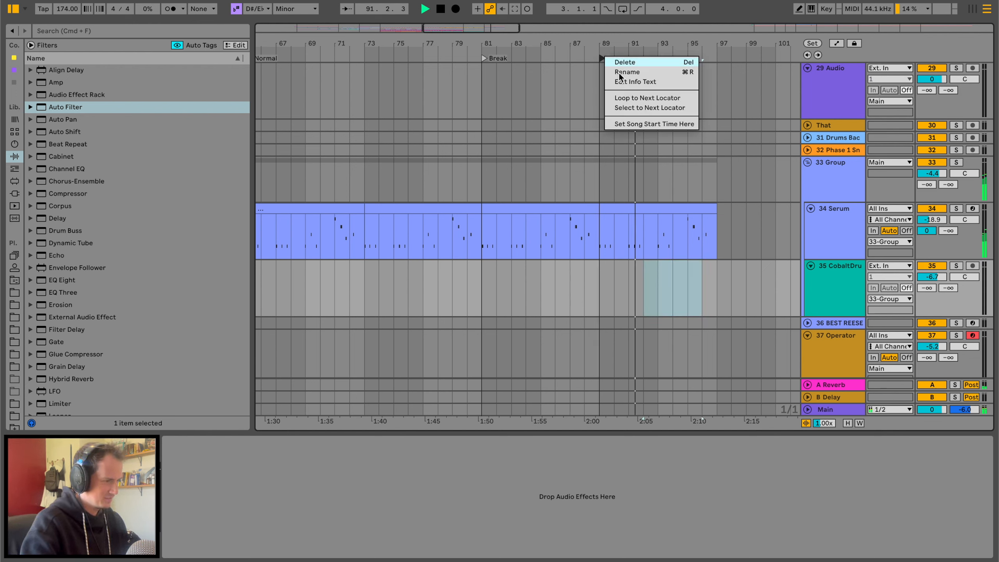
pyautogui.click(629, 73)
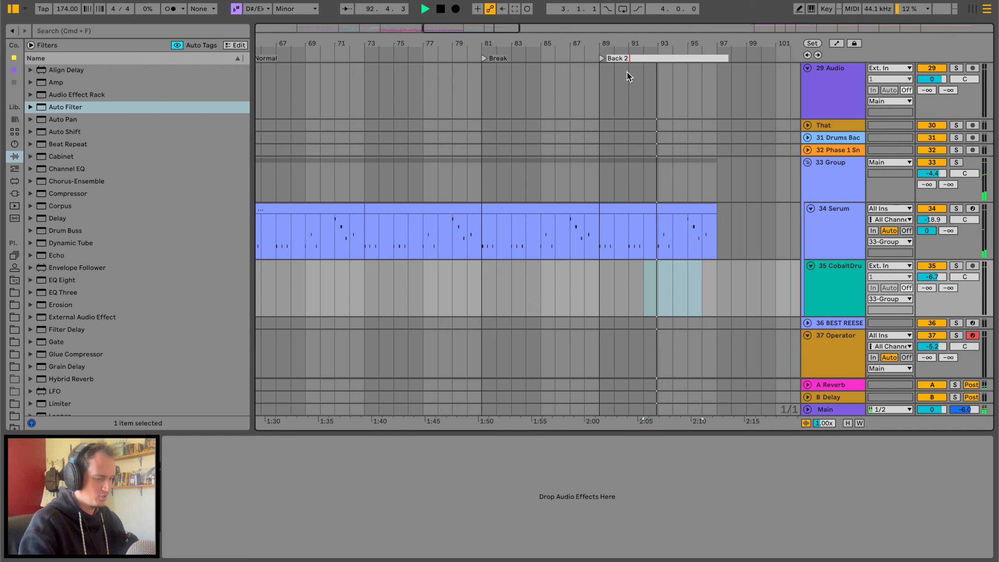
pyautogui.write('it')
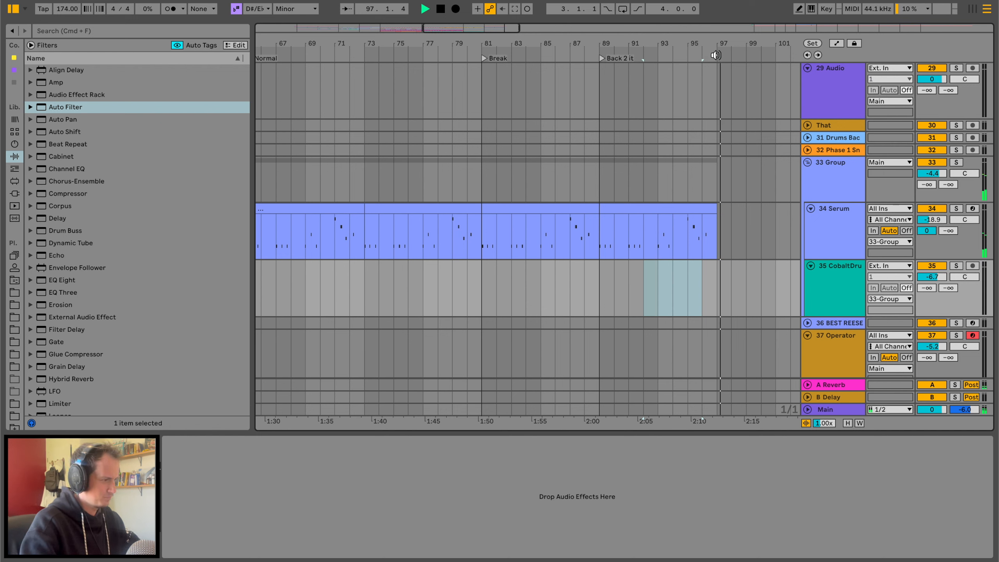
pyautogui.doubleClick(716, 55)
pyautogui.write('Build')
pyautogui.press('Return')
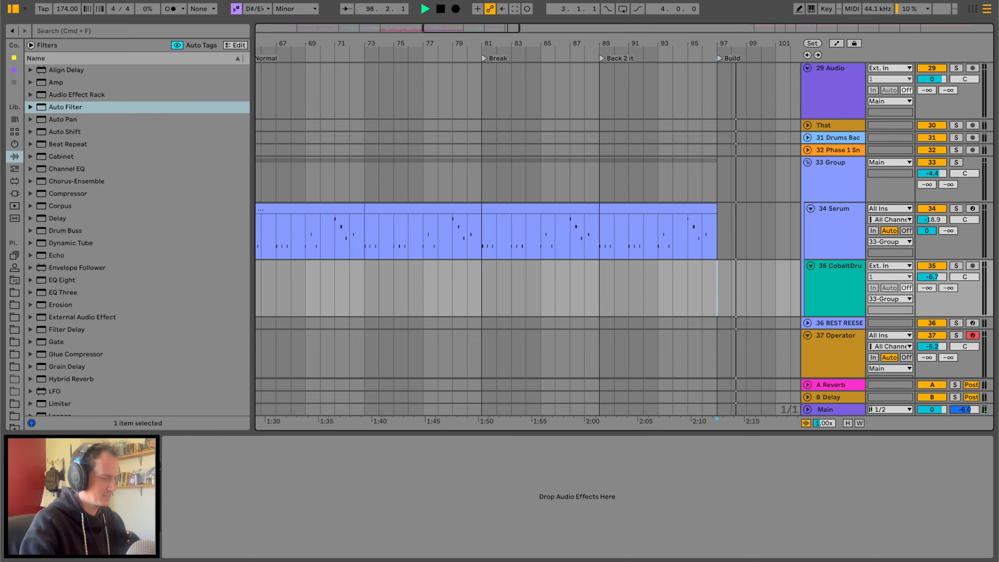
# Copy the THIS and Build Up sections, bars 33–48, across all tracks from 1 down to 56
pyautogui.moveTo(644, 44); pyautogui.dragTo(437, 44)
pyautogui.press('space')
pyautogui.click(325, 79)
pyautogui.press('space')
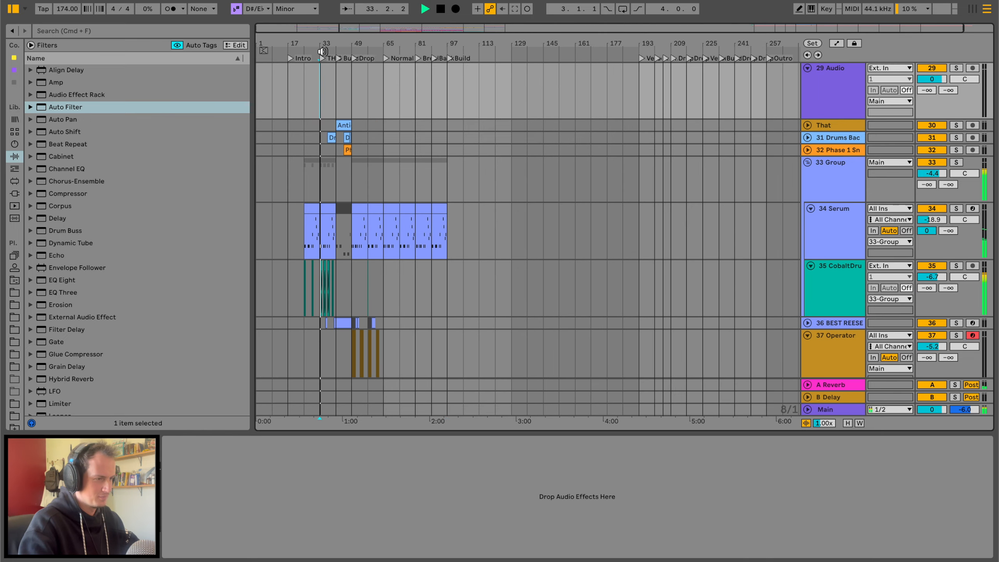
pyautogui.moveTo(323, 44); pyautogui.dragTo(340, 133)
pyautogui.press('space')
pyautogui.scroll(20, 341, 133)
pyautogui.hscroll(-1, 340, 94)
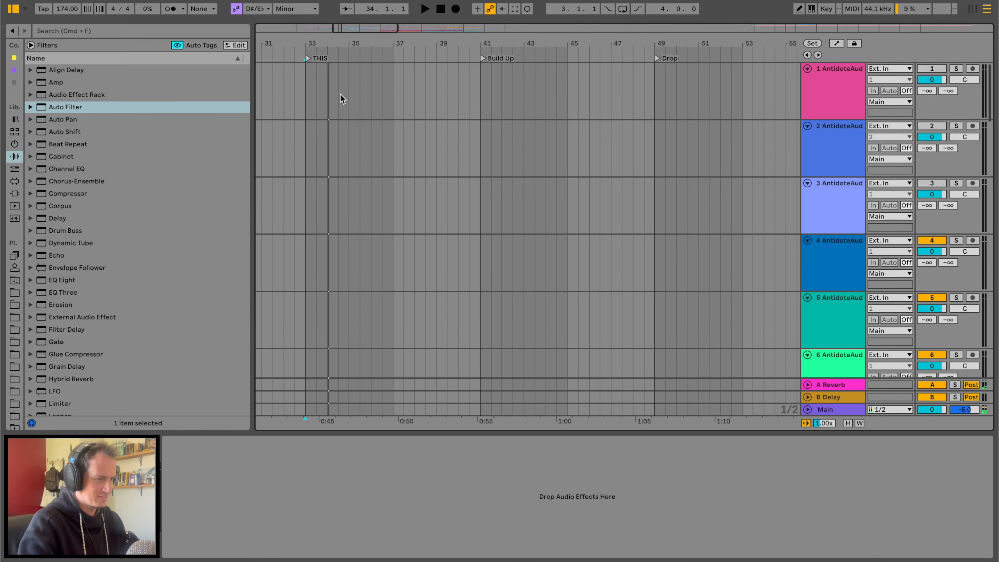
pyautogui.click(305, 82)
pyautogui.scroll(-20, 306, 80)
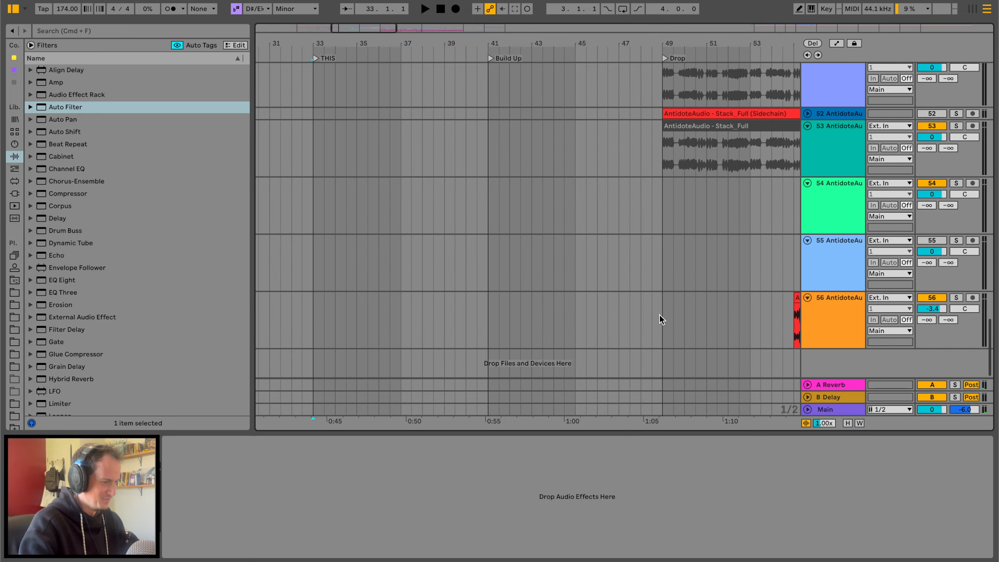
pyautogui.keyDown('shift'); pyautogui.click(659, 316); pyautogui.keyUp('shift')
pyautogui.press('w')
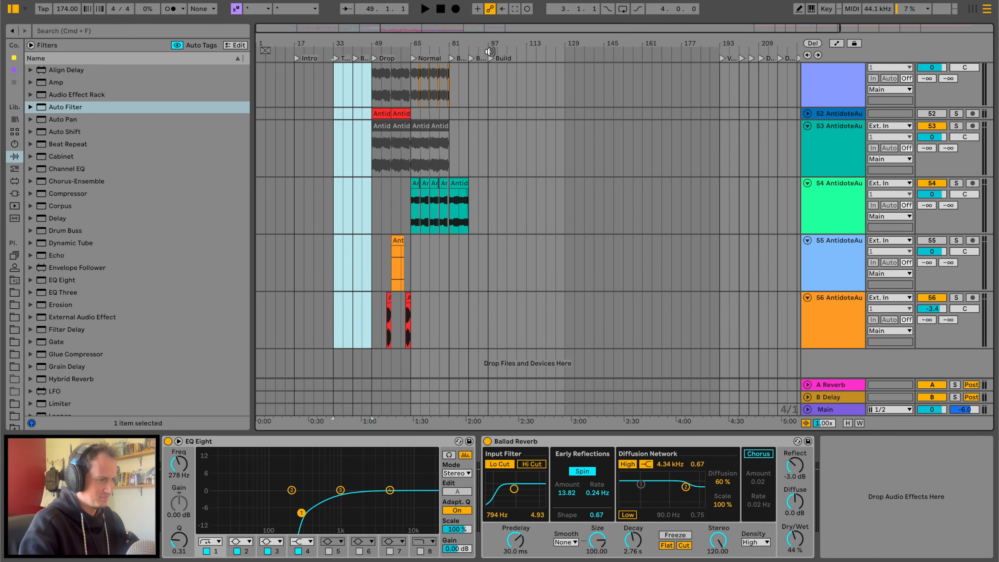
# Paste the copied THIS and Build Up sections at the Build locator, bar 97, starting on track 1
pyautogui.moveTo(486, 44); pyautogui.dragTo(495, 105)
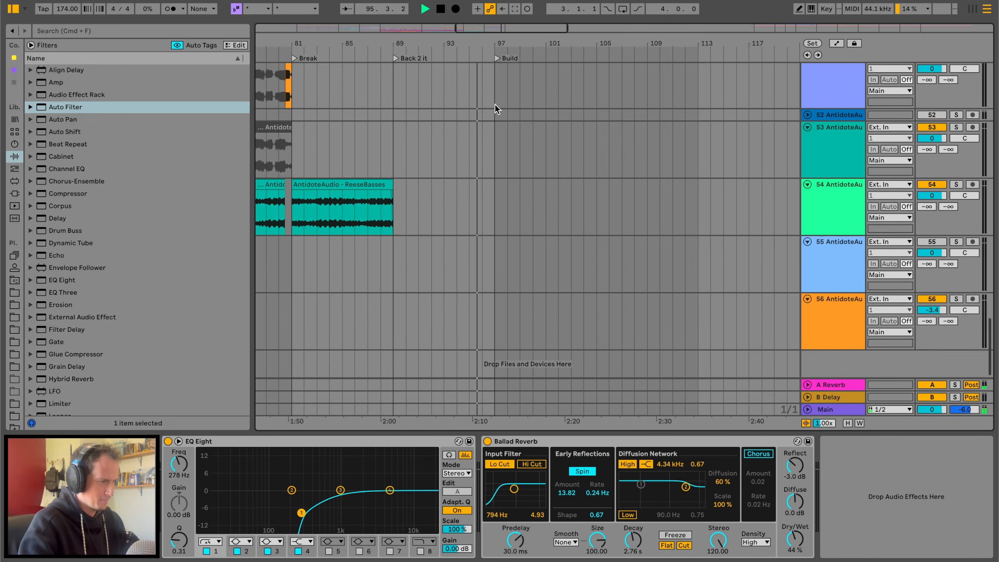
pyautogui.scroll(20, 495, 105)
pyautogui.click(495, 81)
pyautogui.press('super+v')
pyautogui.scroll(-20, 495, 81)
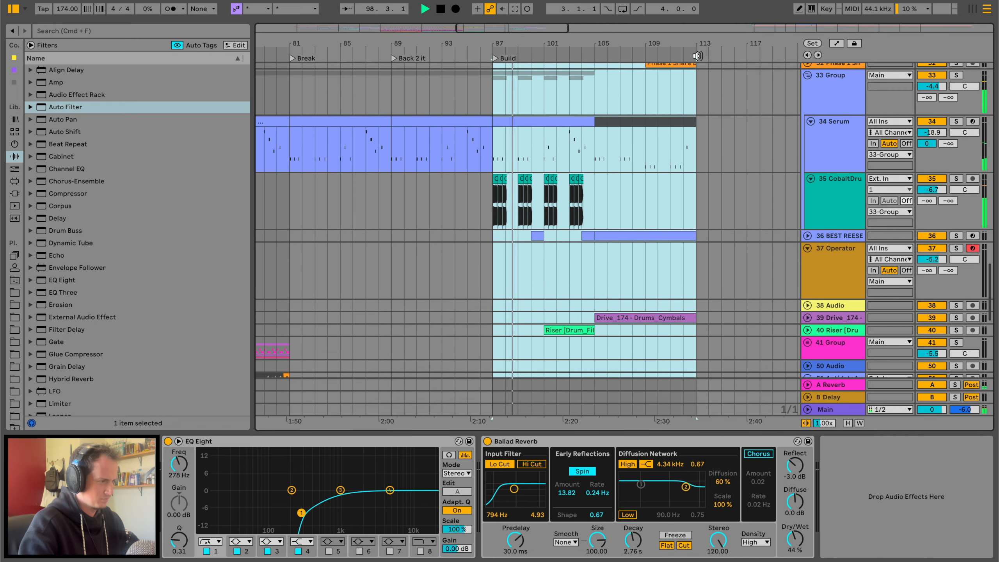
# Add a locator named "Drop 2" at bar 113, where the pasted build ends
pyautogui.rightClick(699, 55)
pyautogui.click(718, 87)
pyautogui.write('Drop 2')
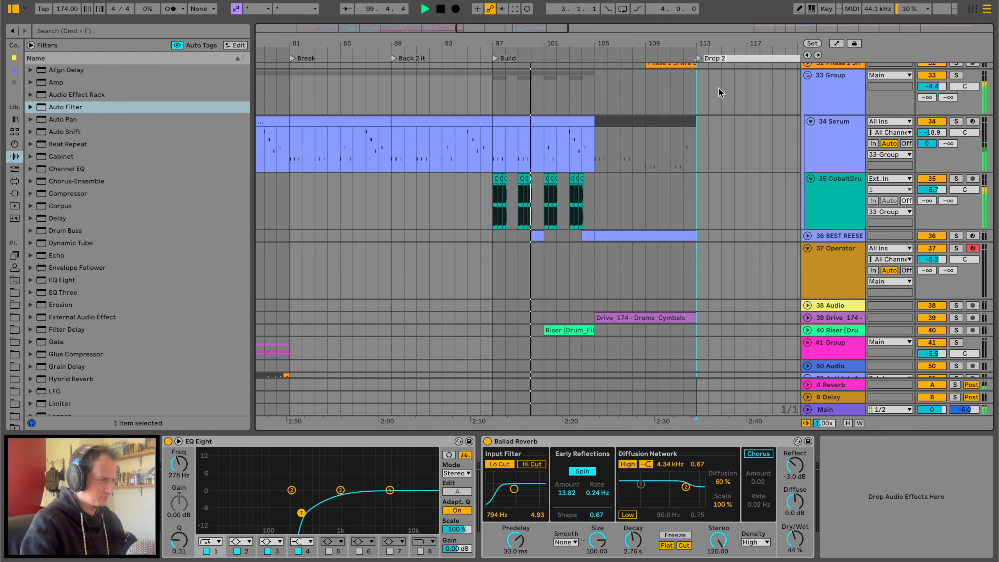
pyautogui.press('Return')
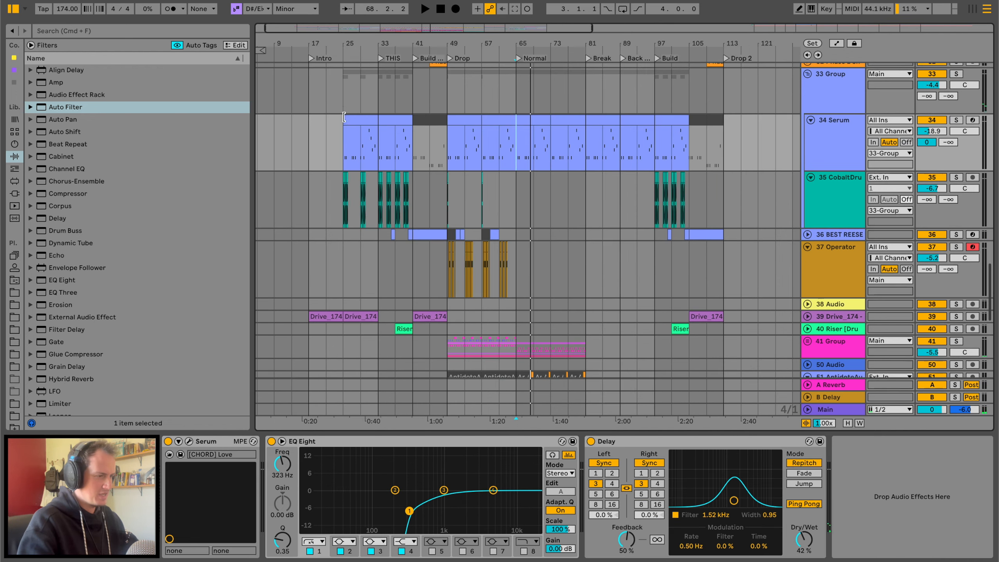
# Copy the Drop and Normal sections, bars 49–80, from track 29 down to track 56
pyautogui.scroll(10, 436, 124)
pyautogui.click(401, 148)
pyautogui.scroll(-8, 400, 153)
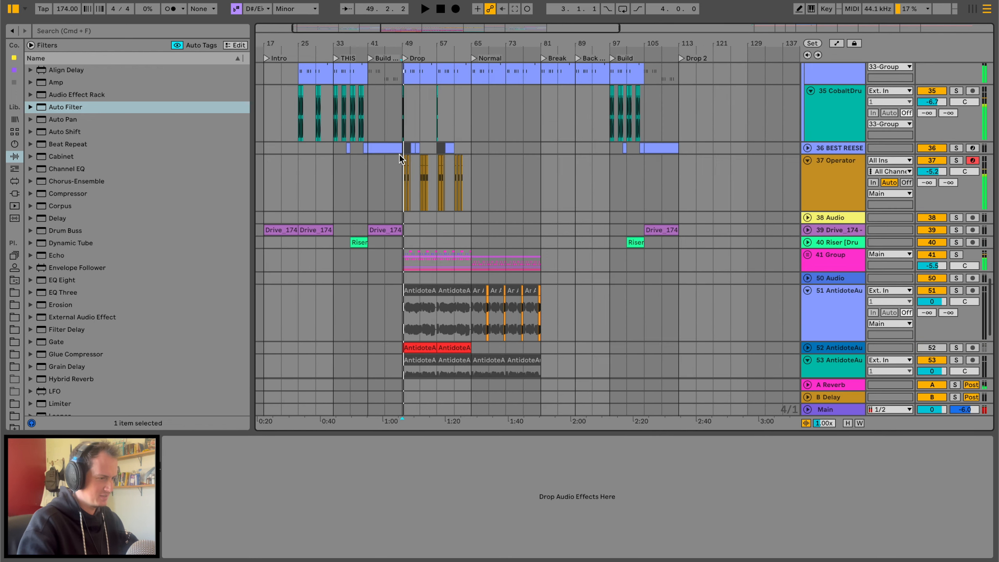
pyautogui.press('space')
pyautogui.scroll(-15, 472, 237)
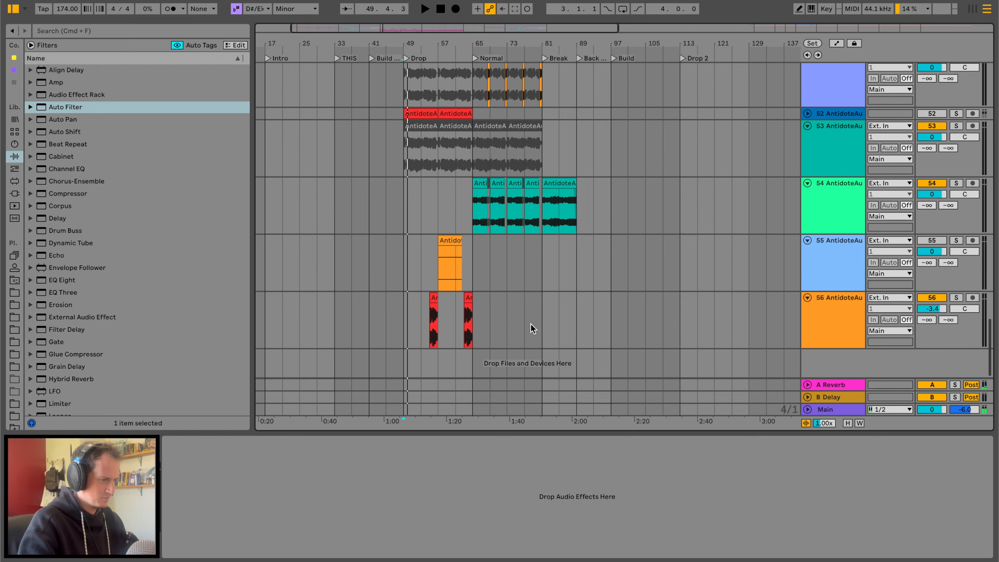
pyautogui.keyDown('shift'); pyautogui.click(543, 311); pyautogui.keyUp('shift')
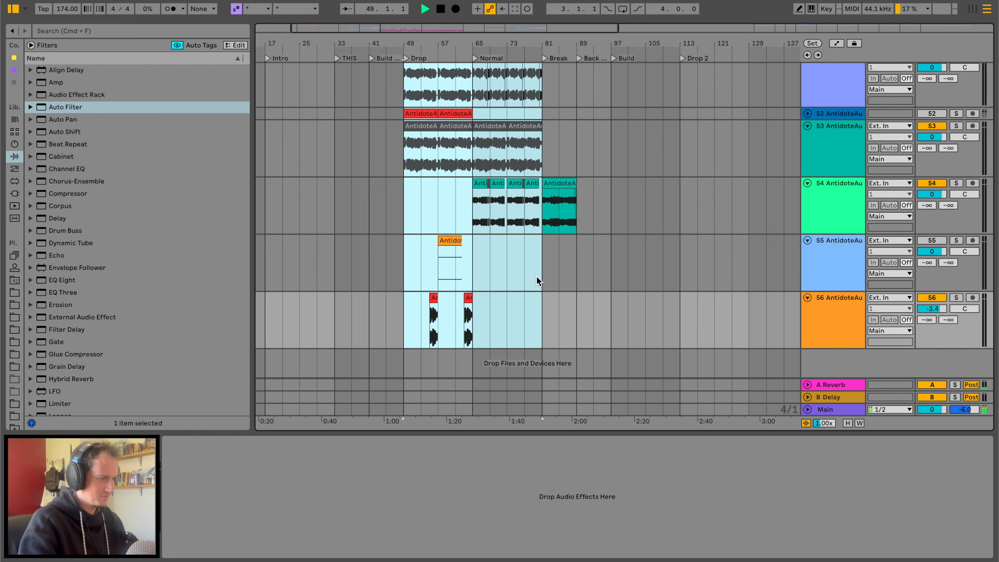
pyautogui.scroll(3, 533, 244)
pyautogui.scroll(12, 529, 214)
pyautogui.press('space')
# Paste the copied Drop and Normal material at the Drop 2 locator, starting on track 29, and play the lead-in
pyautogui.hscroll(3, 529, 214)
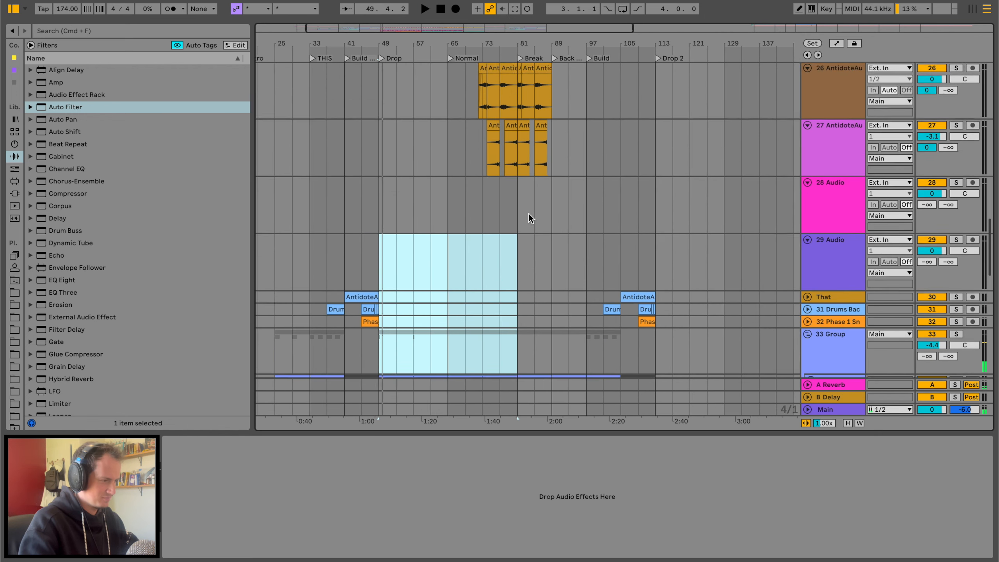
pyautogui.click(562, 237)
pyautogui.press('super+v')
pyautogui.click(538, 238)
pyautogui.press('space')
pyautogui.scroll(-7, 539, 236)
pyautogui.hscroll(2, 538, 236)
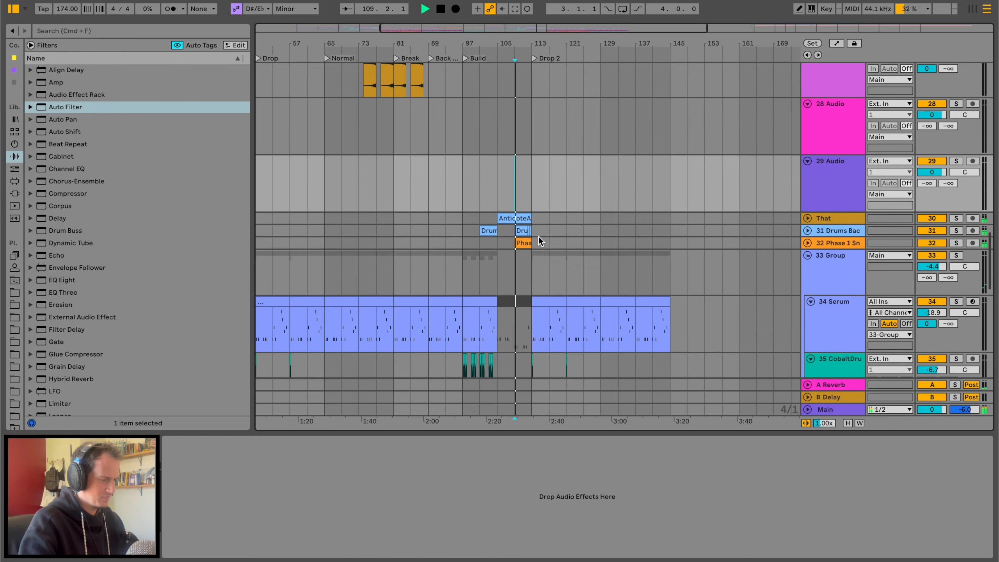
# Delete just under the first two bars of 41 Group's clips at the start of Drop 2 and replay from bar 113
pyautogui.scroll(-5, 538, 237)
pyautogui.moveTo(493, 35); pyautogui.dragTo(491, 51)
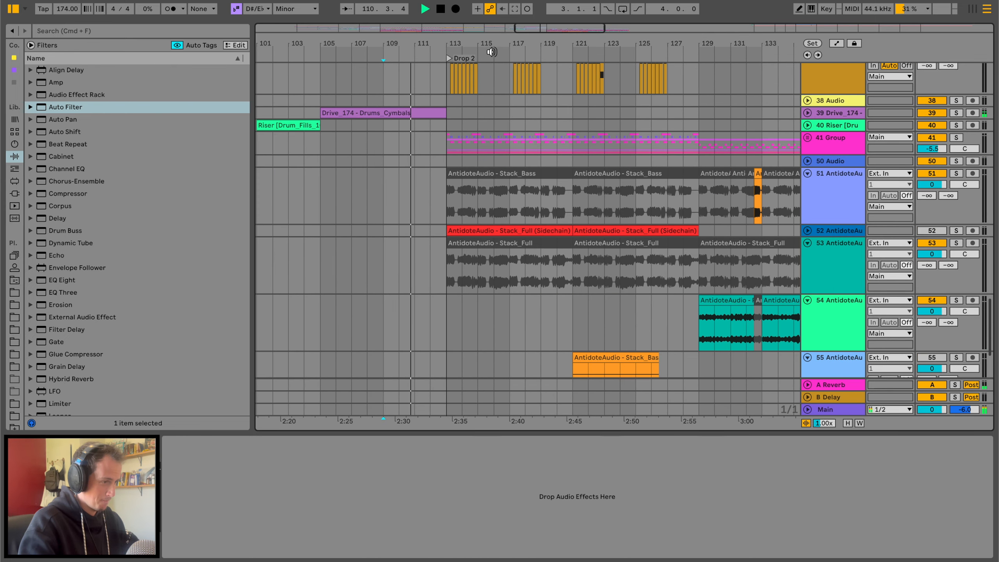
pyautogui.click(446, 144)
pyautogui.moveTo(499, 147); pyautogui.dragTo(472, 142)
pyautogui.press('Delete')
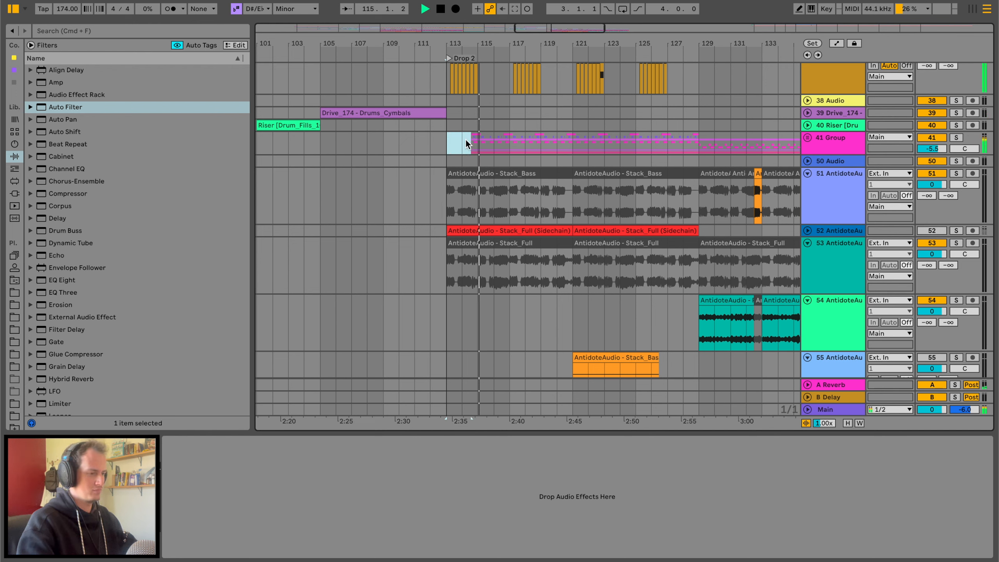
pyautogui.moveTo(498, 144); pyautogui.dragTo(474, 142)
pyautogui.click(449, 138)
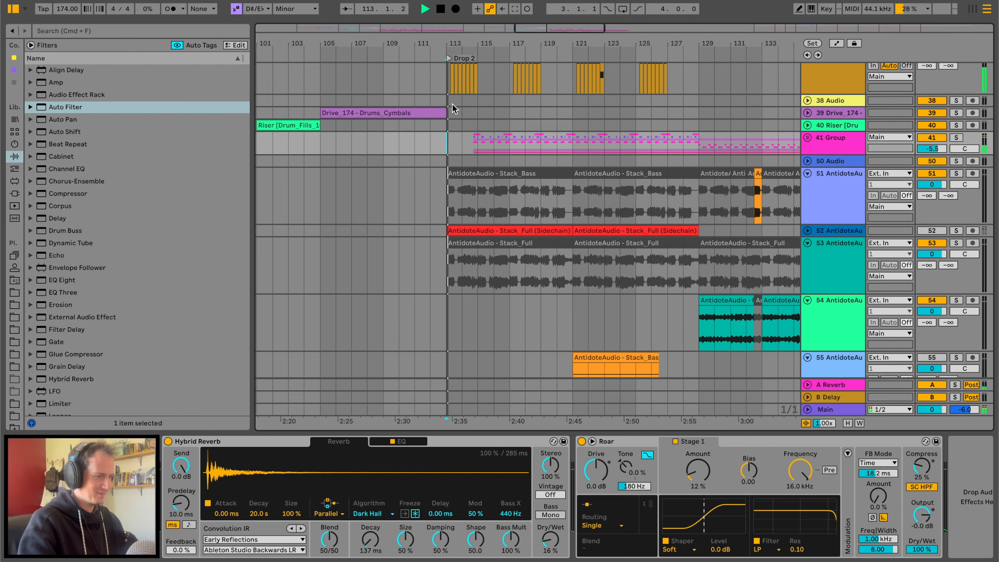
# Listen to the start of Drop 2 and collapse 33 Group in the track list
pyautogui.moveTo(469, 34); pyautogui.dragTo(471, 43)
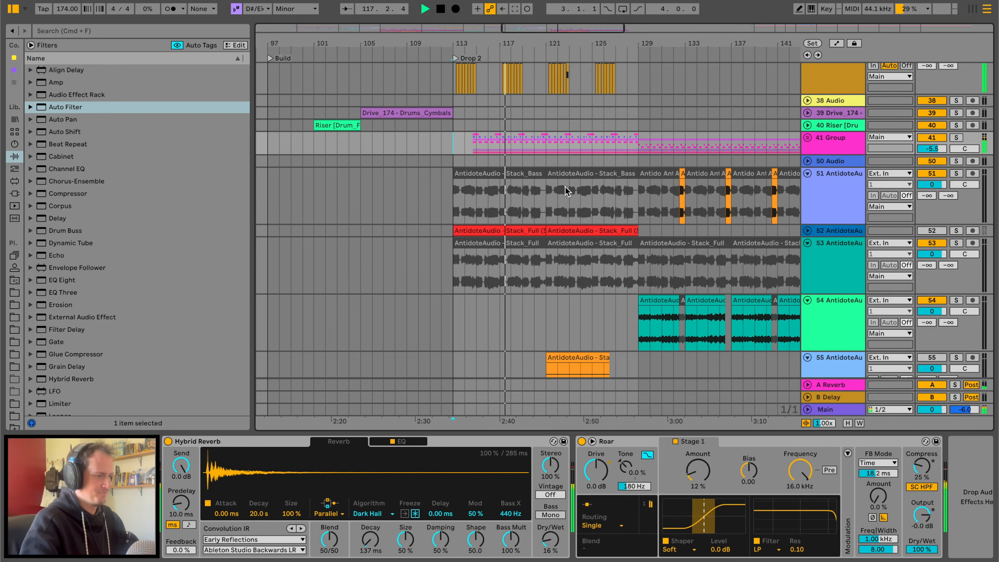
pyautogui.scroll(5, 565, 188)
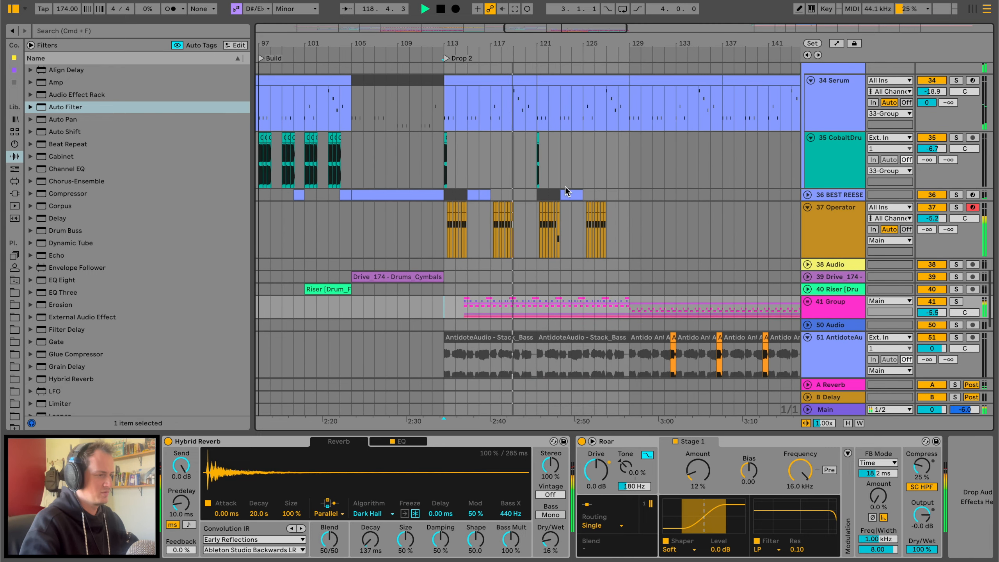
pyautogui.scroll(3, 565, 187)
pyautogui.click(808, 155)
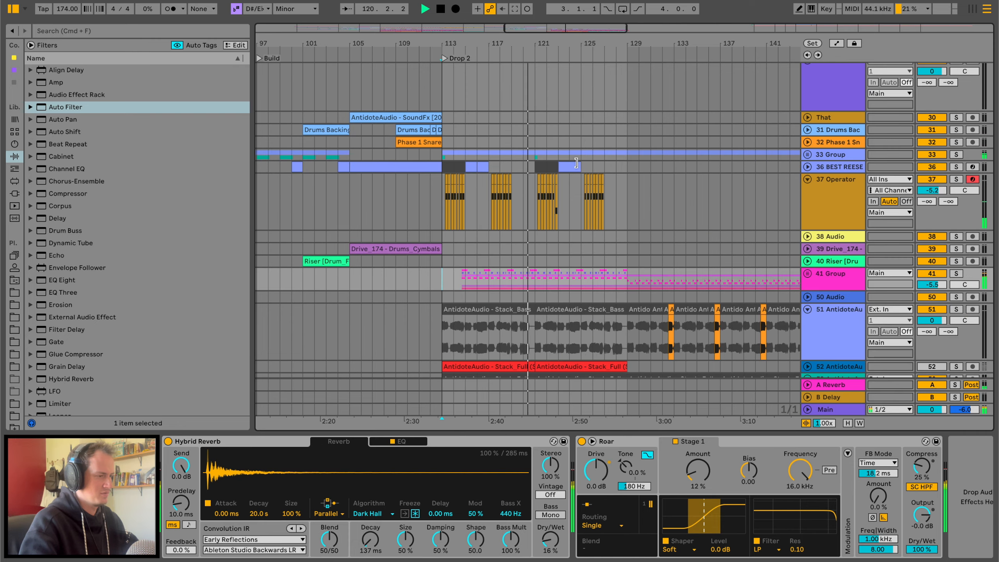
# Copy the Drop's bars 49–64 on the This track and tracks 25–26, and paste them at Drop 2, bar 113
pyautogui.scroll(5, 577, 162)
pyautogui.scroll(5, 577, 162)
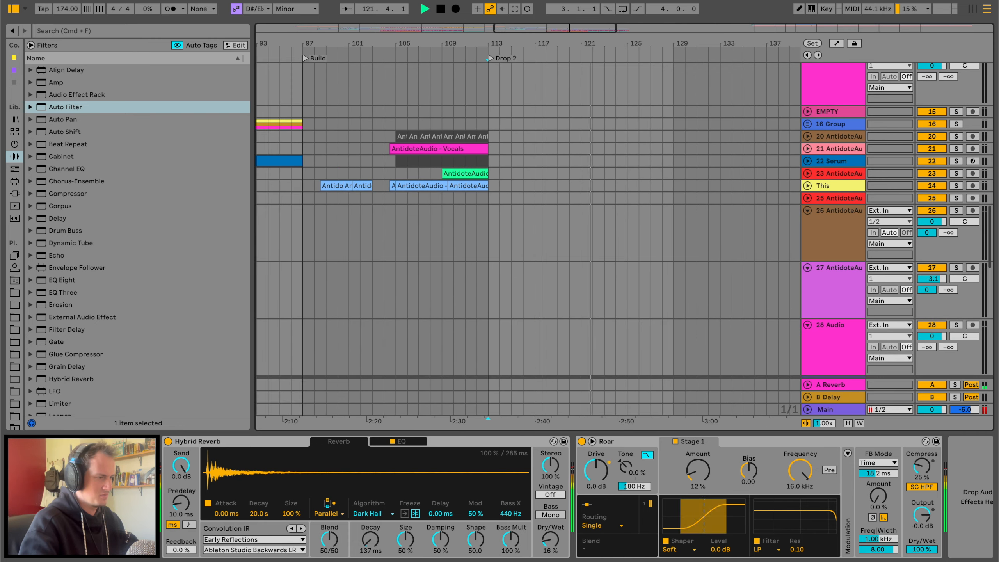
pyautogui.scroll(-5, 364, 169)
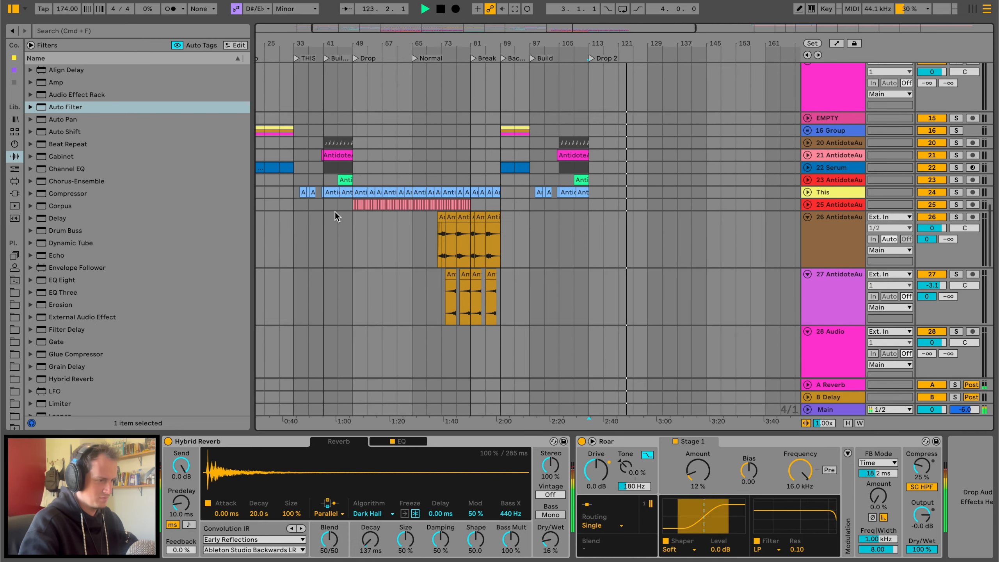
pyautogui.moveTo(353, 228); pyautogui.dragTo(409, 187)
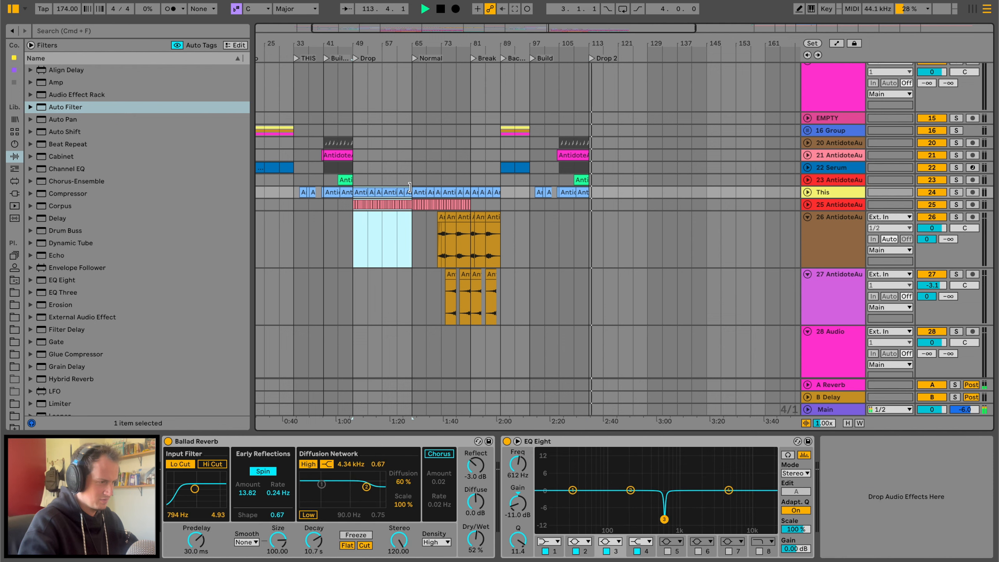
pyautogui.click(593, 193)
pyautogui.press('super+v')
pyautogui.press('space')
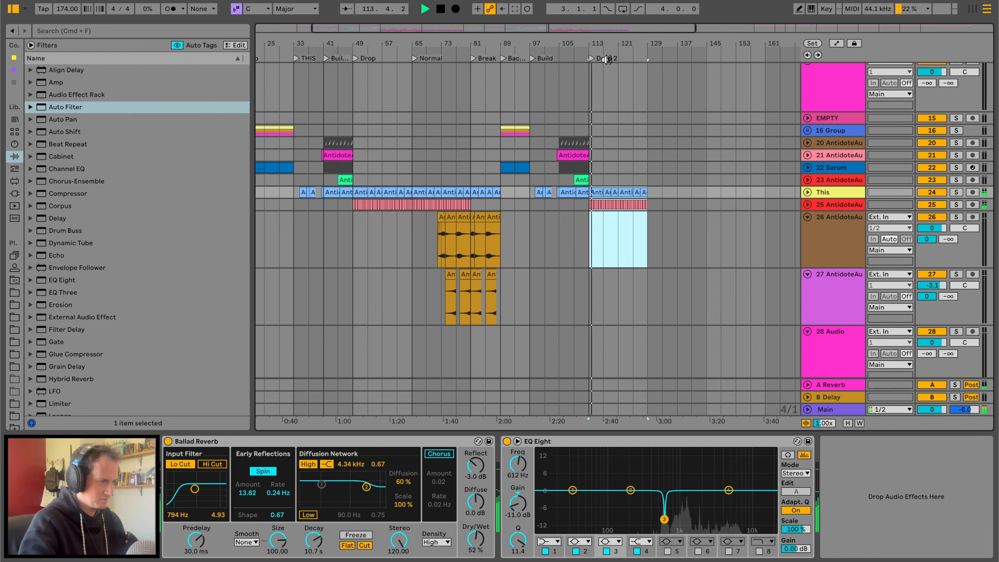
# Delete the first two bars of the pasted track 25 clips at the start of Drop 2
pyautogui.moveTo(611, 44); pyautogui.dragTo(605, 47)
pyautogui.moveTo(500, 215); pyautogui.dragTo(528, 206)
pyautogui.press('Delete')
# Add a locator named "Outro" at bar 129, after the first 16 bars of Drop 2
pyautogui.moveTo(552, 44); pyautogui.dragTo(552, 30)
pyautogui.rightClick(647, 58)
pyautogui.click(673, 89)
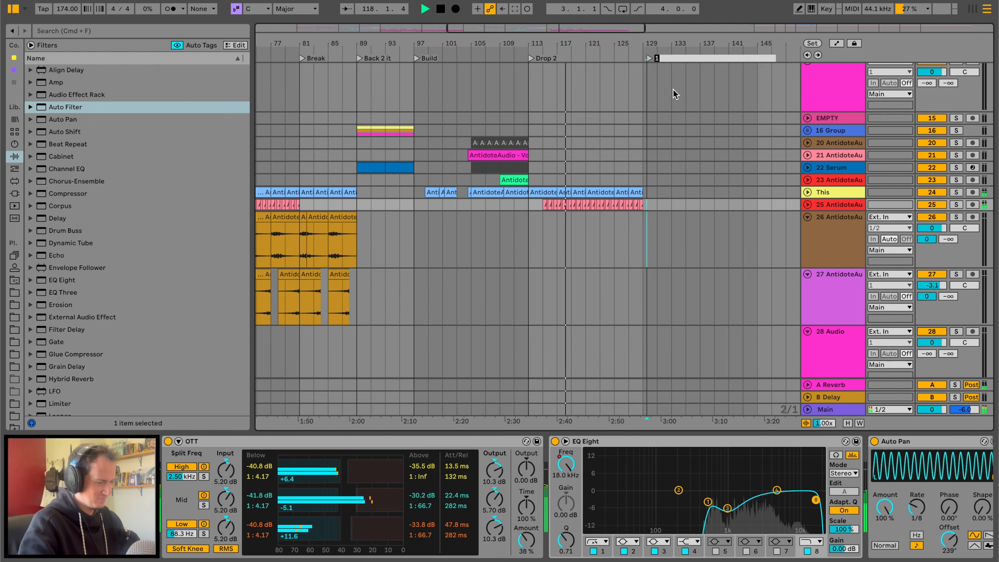
pyautogui.write('Outro')
pyautogui.press('Return')
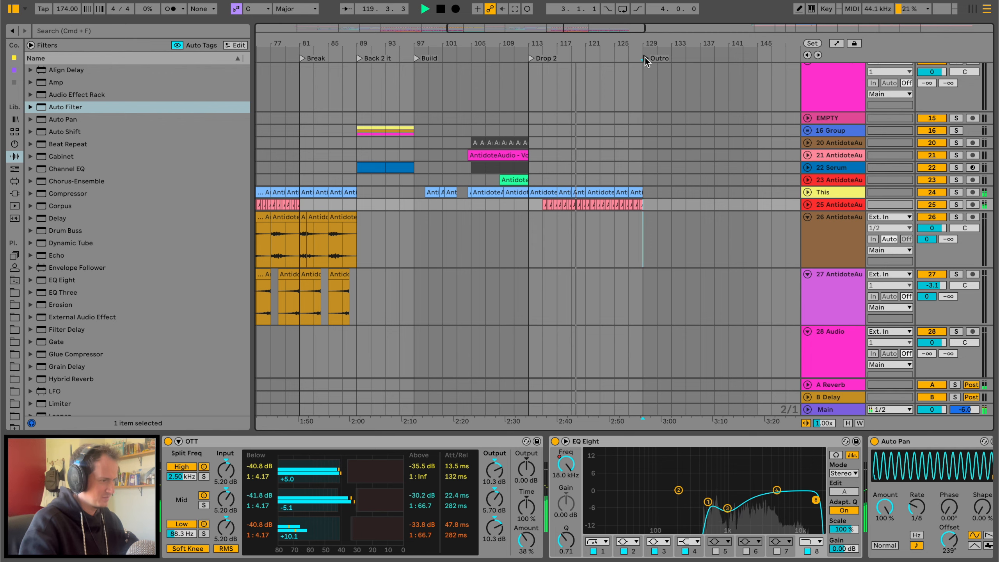
# Go to the track 51–56 clips at the end of Drop 2 and listen to the arrangement from the Outro locator
pyautogui.scroll(-15, 626, 197)
pyautogui.hscroll(1, 622, 218)
pyautogui.scroll(2, 622, 219)
pyautogui.click(589, 147)
pyautogui.press('space')
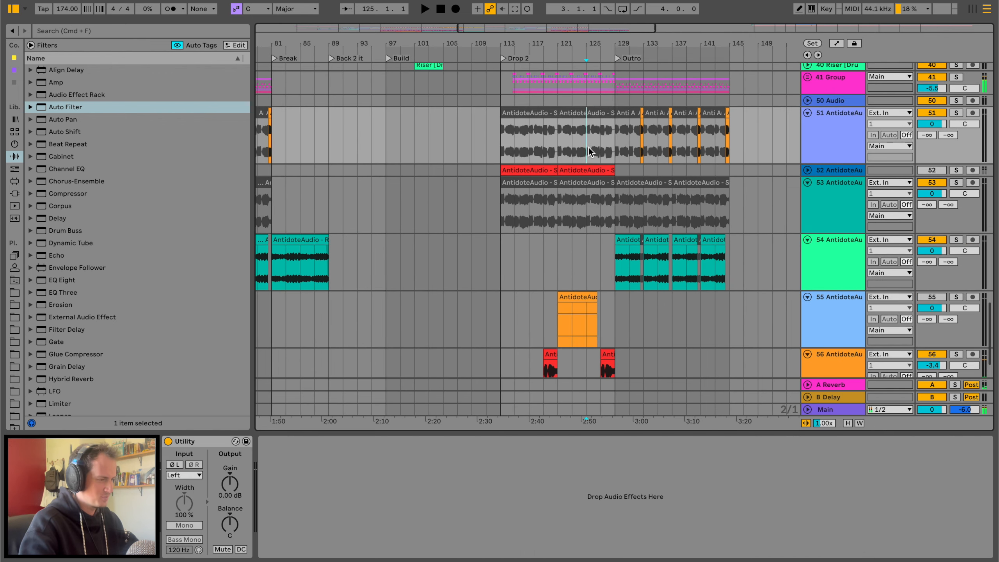
pyautogui.click(631, 50)
pyautogui.moveTo(691, 43); pyautogui.dragTo(690, 79)
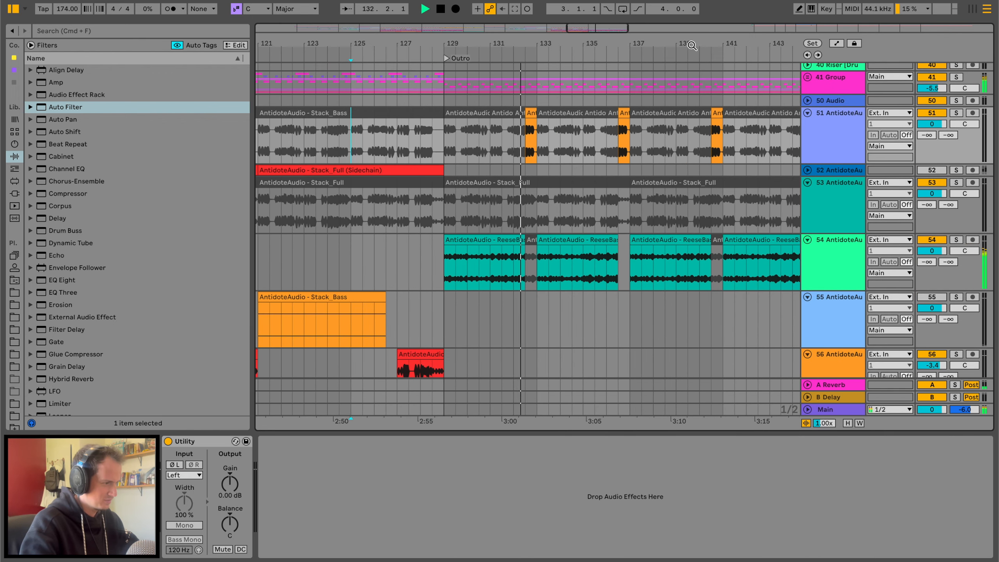
# Delete the second half of 41 Group's clips in the Outro, bars 137–145
pyautogui.moveTo(697, 120); pyautogui.dragTo(629, 182)
pyautogui.moveTo(560, 148); pyautogui.dragTo(744, 150)
pyautogui.press('Delete')
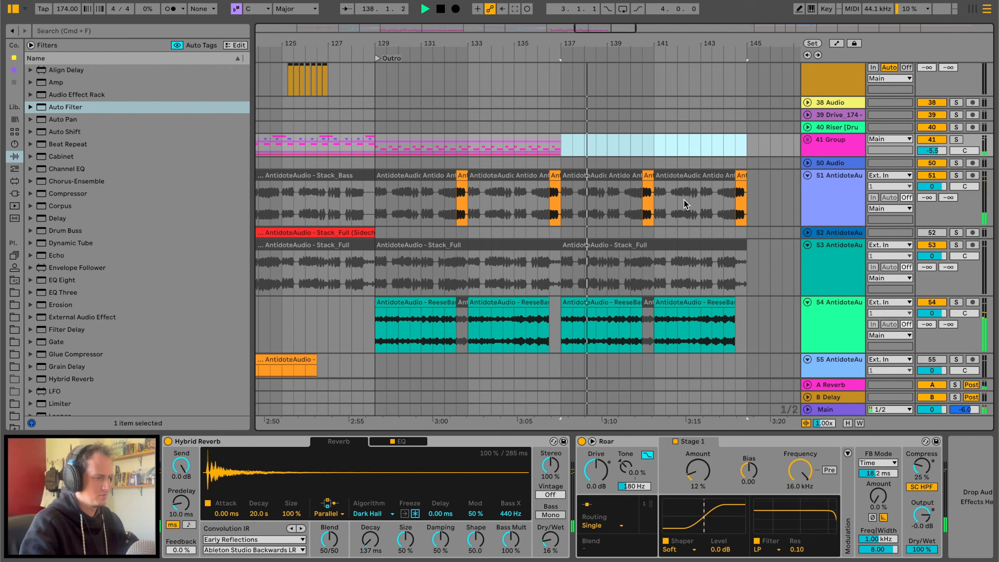
# Extend track 54's ReeseBasses clip from bar 137 past bar 145, and deactivate track 51's clips from mid-bar 140 onward
pyautogui.moveTo(641, 302); pyautogui.dragTo(754, 299)
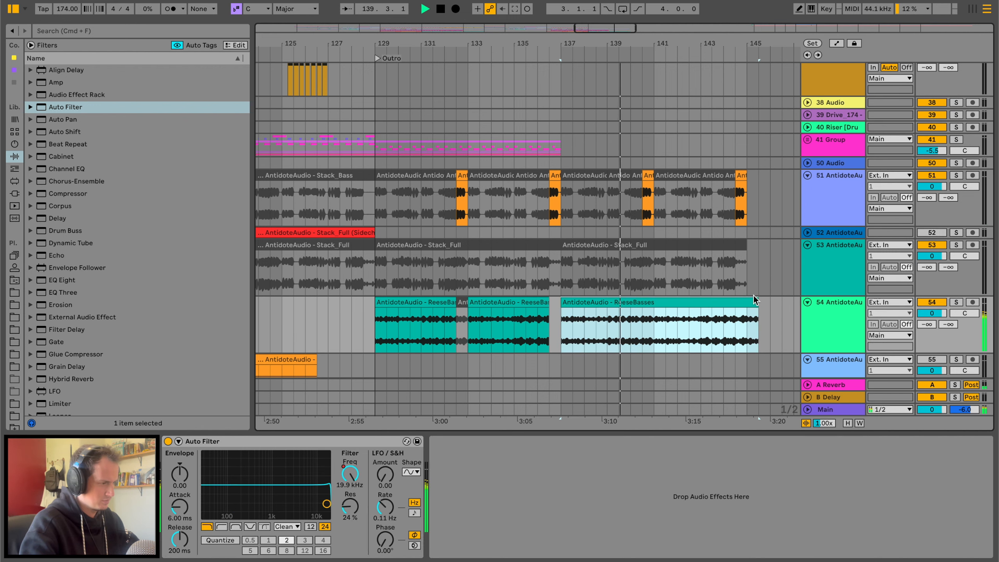
pyautogui.moveTo(754, 176); pyautogui.dragTo(642, 173)
pyautogui.press('0')
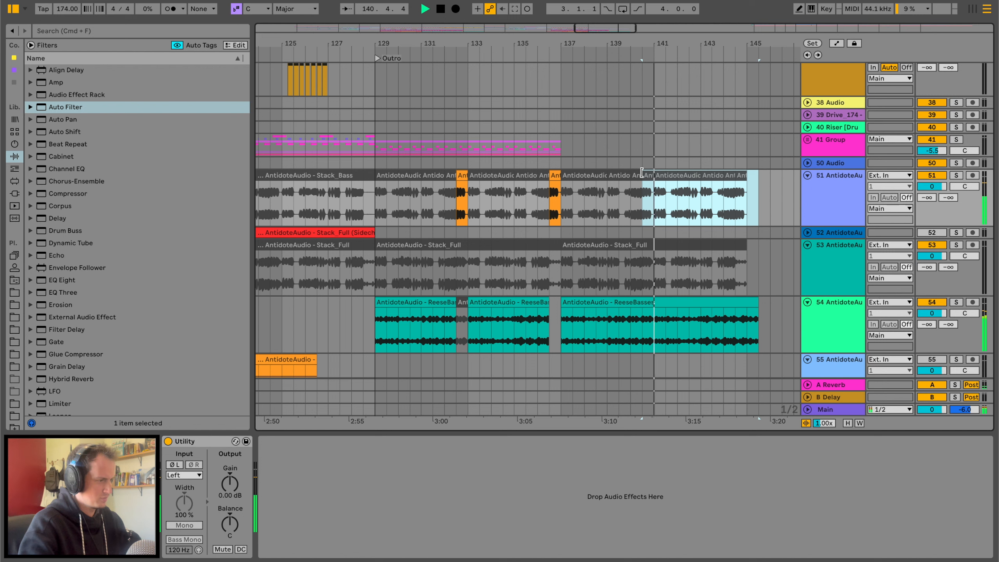
# Trim the extended ReeseBasses clip on track 54 to end at bar 145 with a short fade-out
pyautogui.click(644, 233)
pyautogui.click(758, 315)
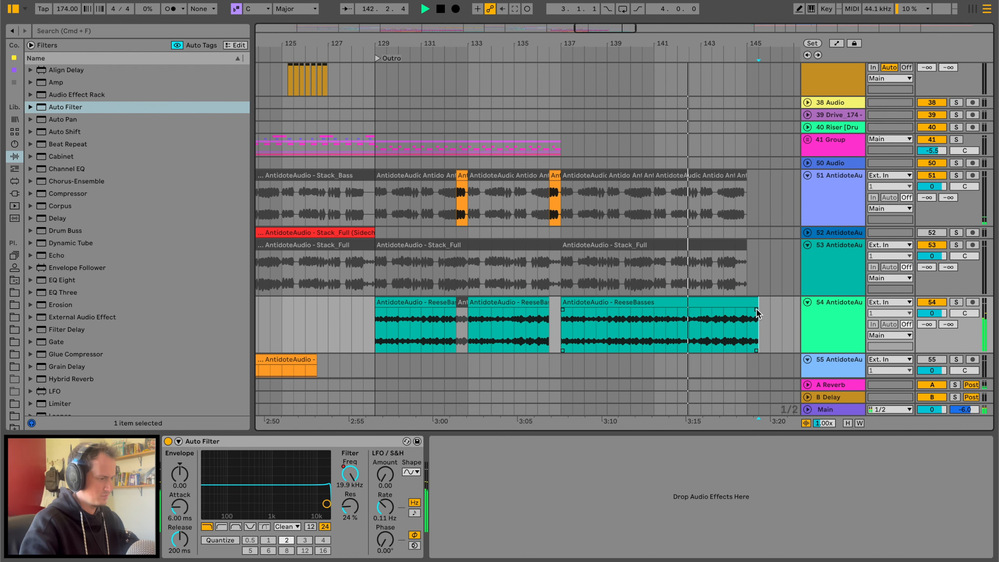
pyautogui.moveTo(757, 303); pyautogui.dragTo(734, 310)
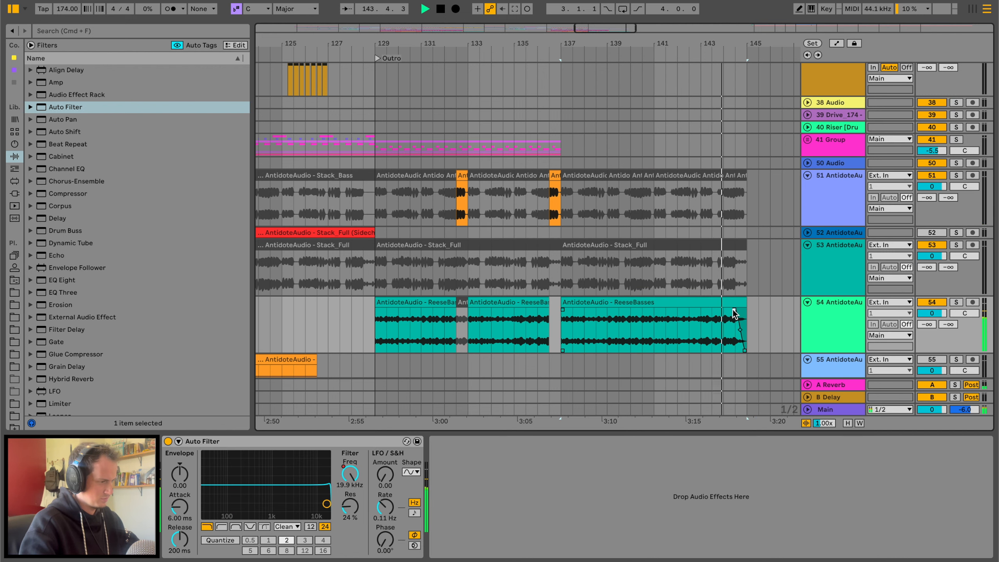
# Look over the whole arrangement and play a few bars from the start of Drop 2 at bar 113
pyautogui.moveTo(722, 43); pyautogui.dragTo(722, 16)
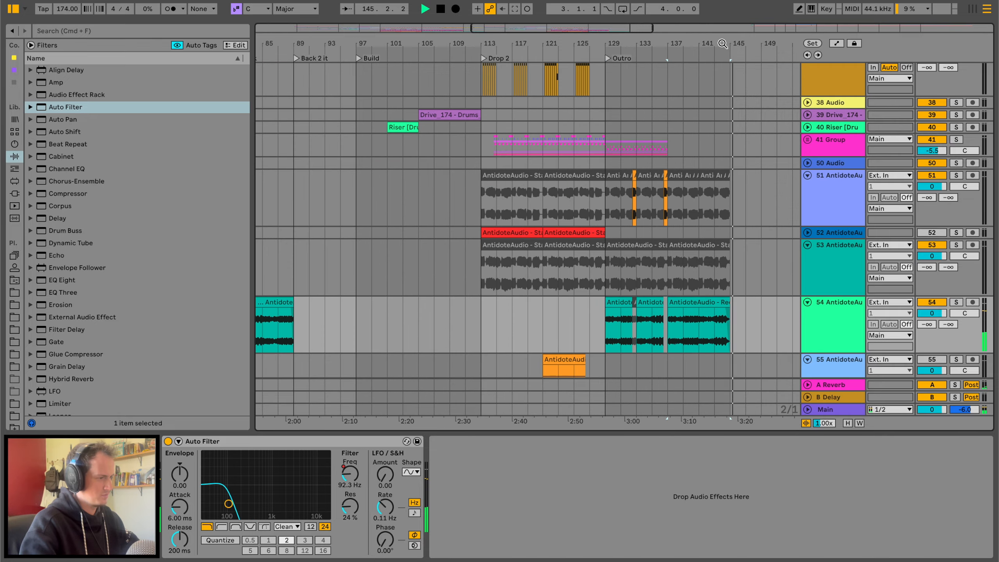
pyautogui.click(677, 135)
pyautogui.press('space')
pyautogui.scroll(10, 678, 134)
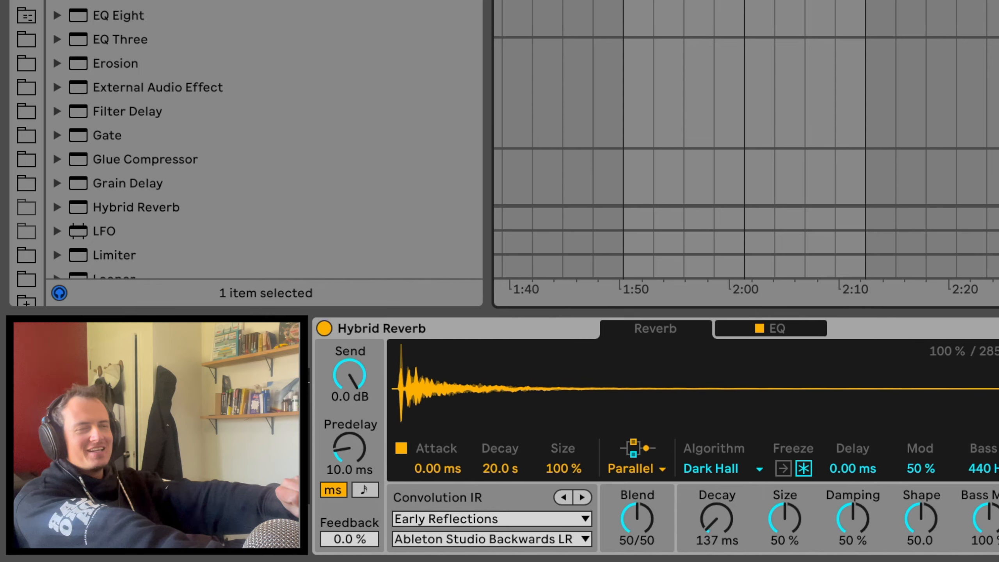
pyautogui.scroll(-4, 478, 225)
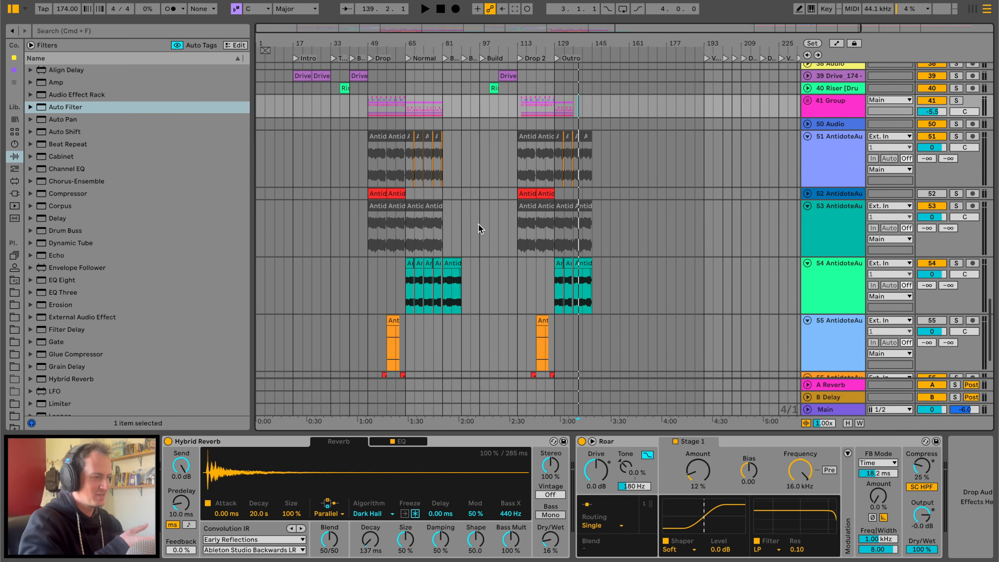
pyautogui.moveTo(540, 43); pyautogui.dragTo(540, 99)
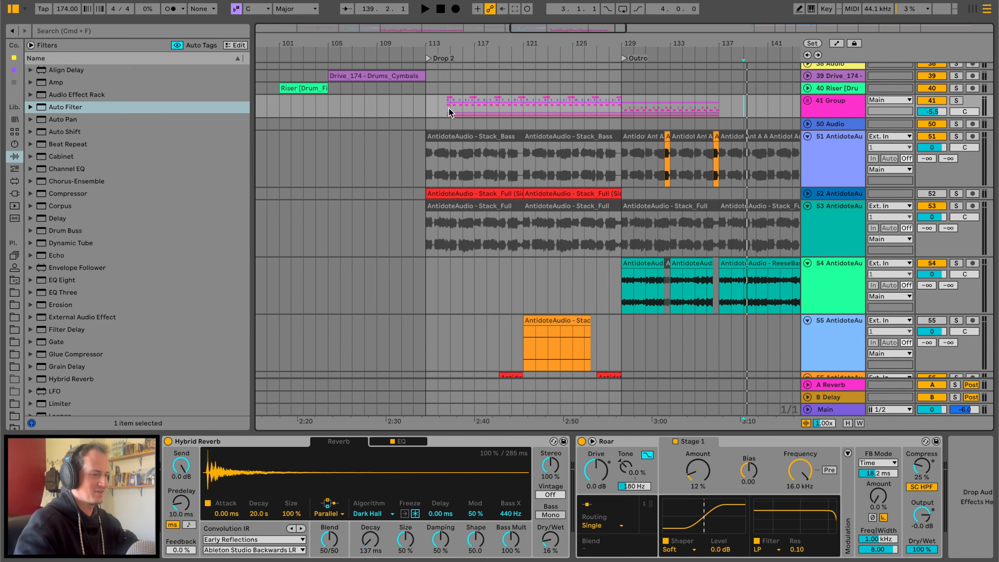
pyautogui.click(420, 108)
pyautogui.press('space')
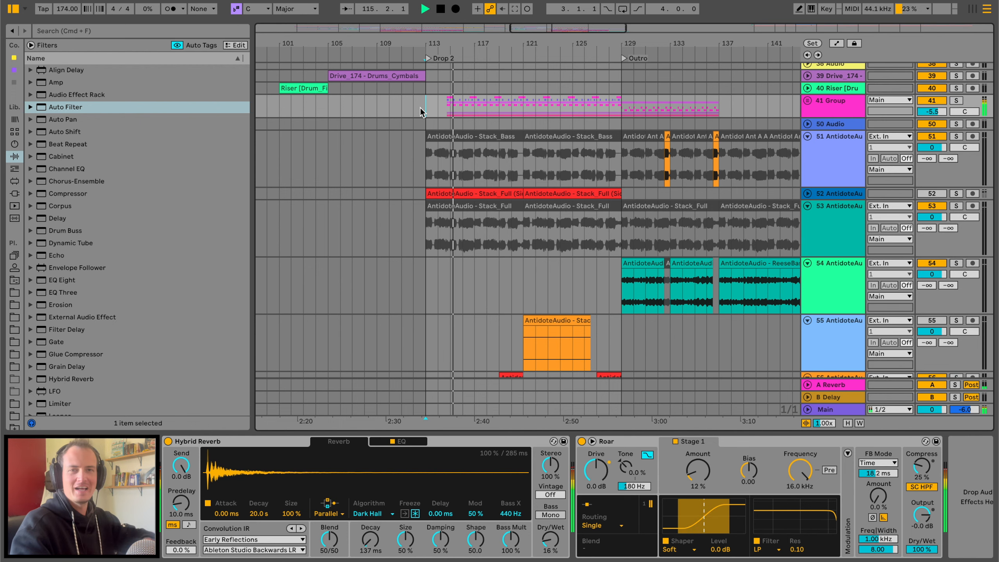
pyautogui.press('space')
# Review the new arrangement against the original stems from bar 193, and open the Drums_KickLoop clip on track 2
pyautogui.hscroll(-3, 419, 108)
pyautogui.scroll(1, 419, 108)
pyautogui.moveTo(450, 39); pyautogui.dragTo(453, 44)
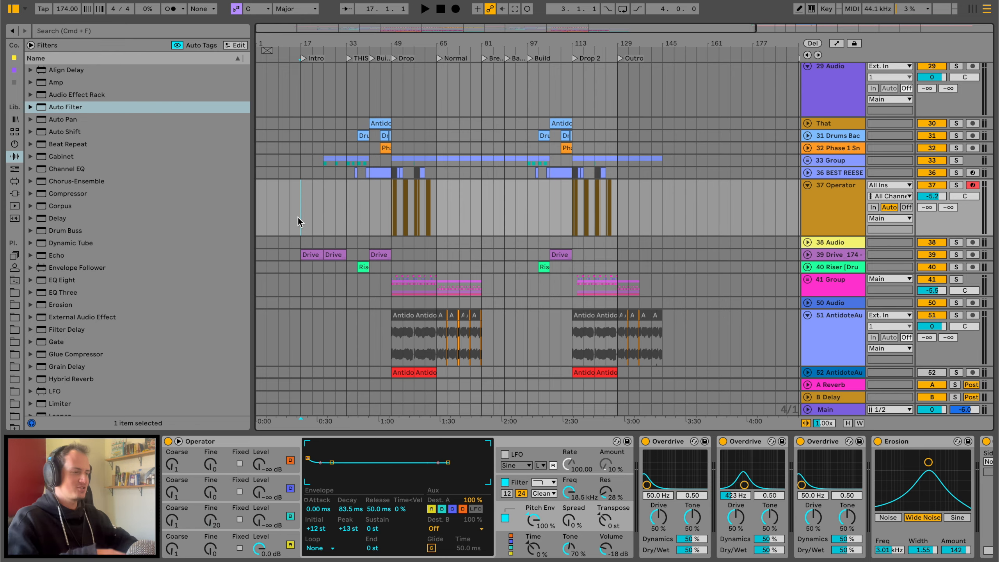
pyautogui.scroll(5, 691, 166)
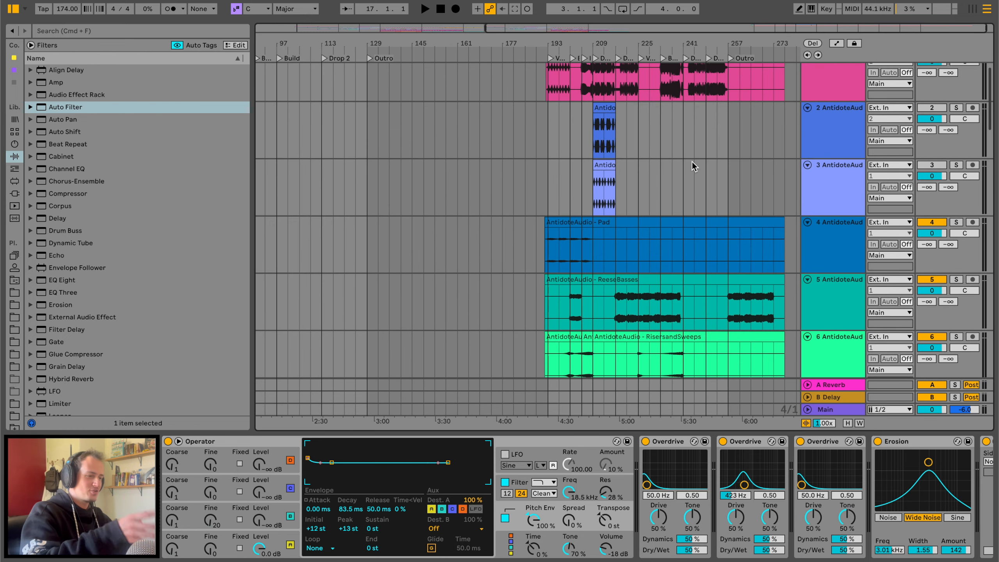
pyautogui.scroll(1, 691, 166)
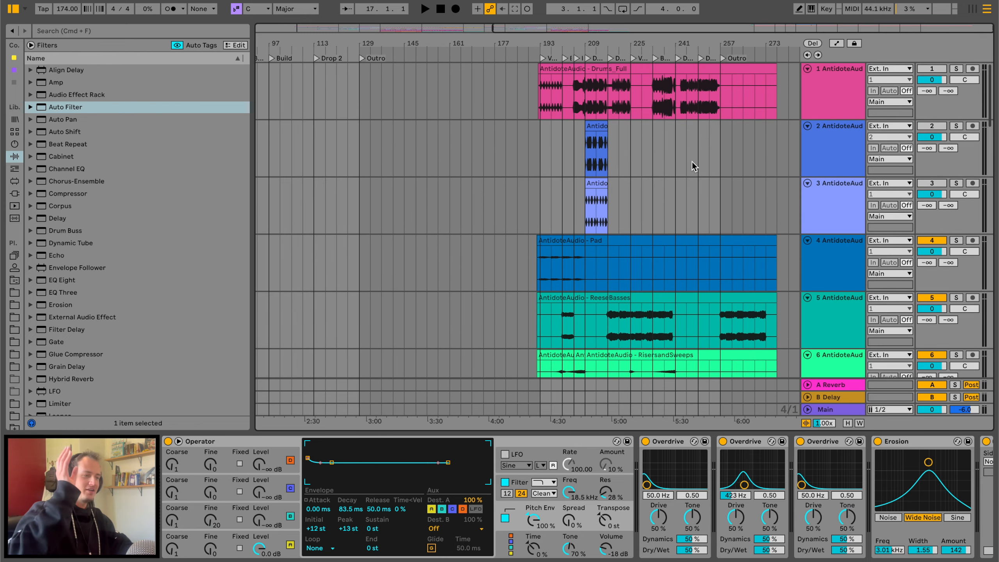
pyautogui.click(594, 142)
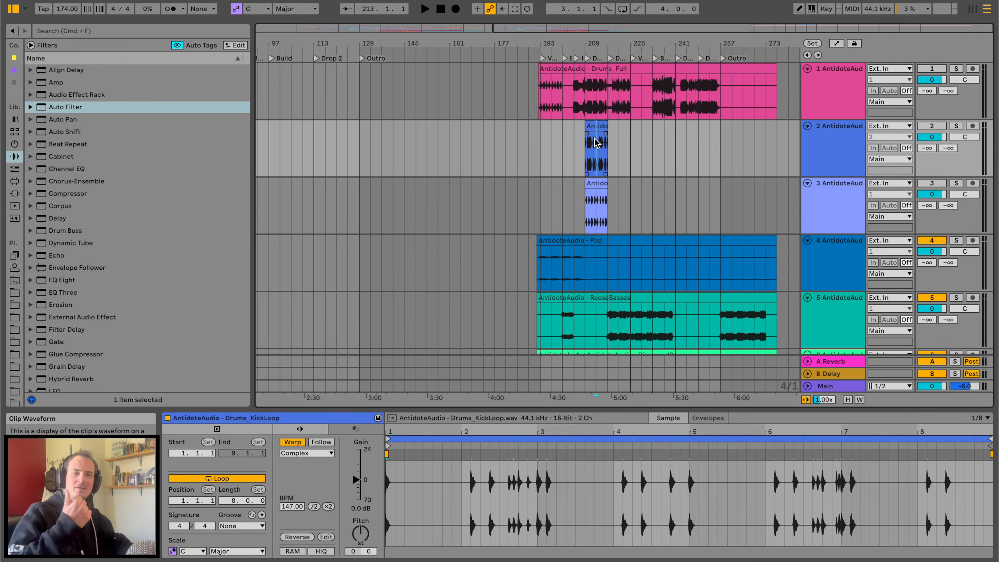
# Compare the arrangement with the original stems around their Drop, checking the Drums_Full clip on track 1 and the tracks below
pyautogui.hscroll(-10, 452, 149)
pyautogui.scroll(-15, 452, 148)
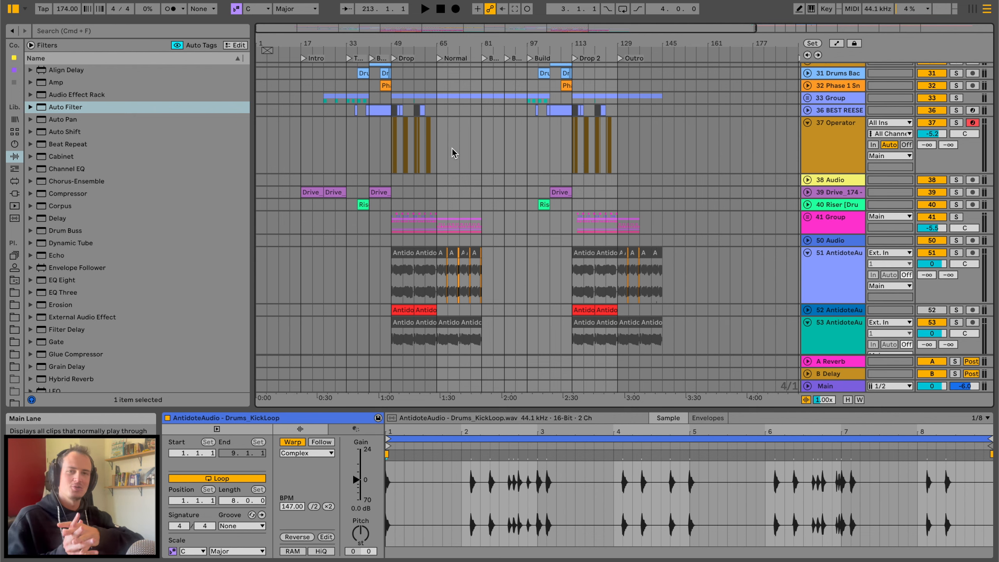
pyautogui.scroll(20, 467, 198)
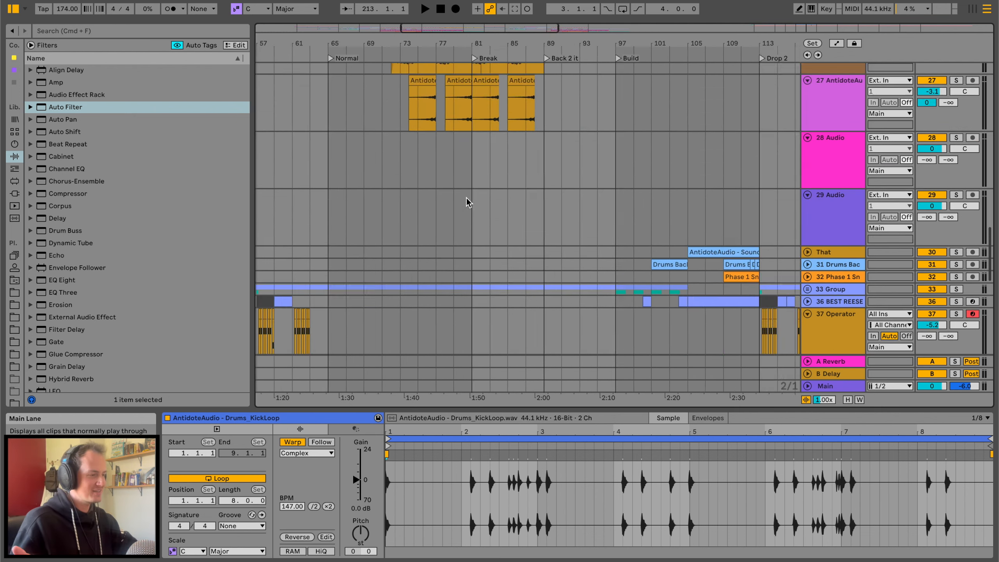
pyautogui.hscroll(15, 466, 198)
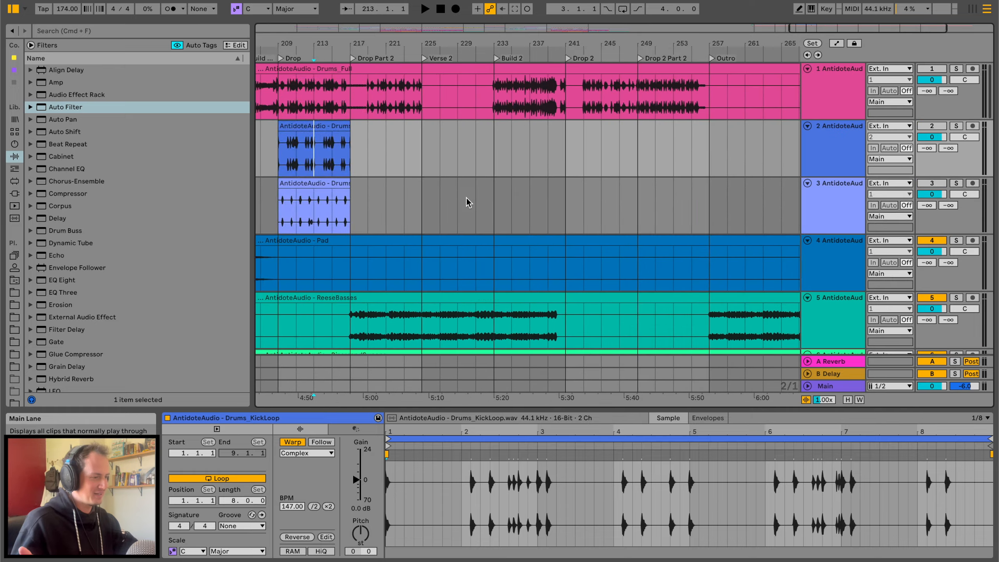
pyautogui.hscroll(-2, 466, 198)
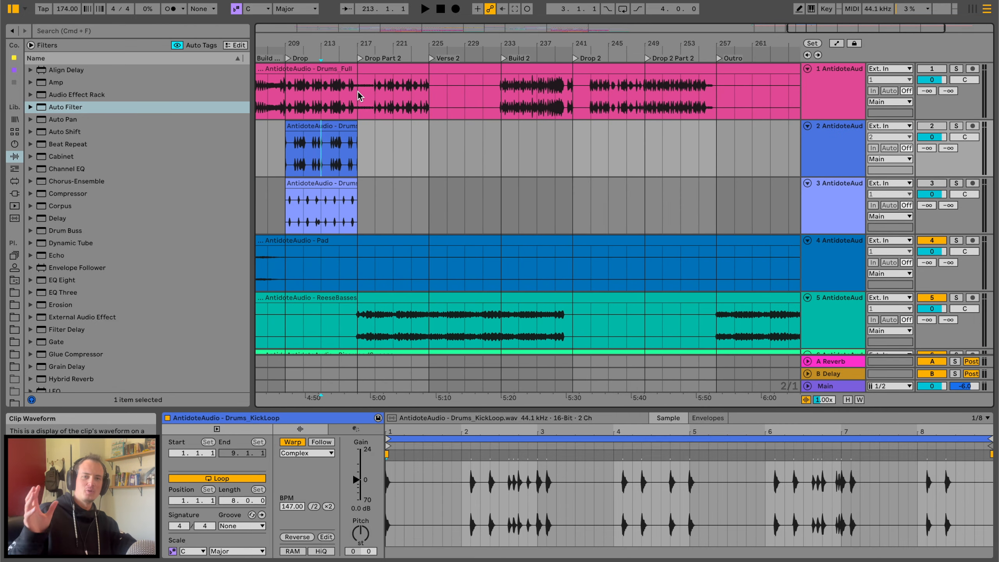
pyautogui.hscroll(-2, 357, 91)
pyautogui.moveTo(291, 106); pyautogui.dragTo(394, 106)
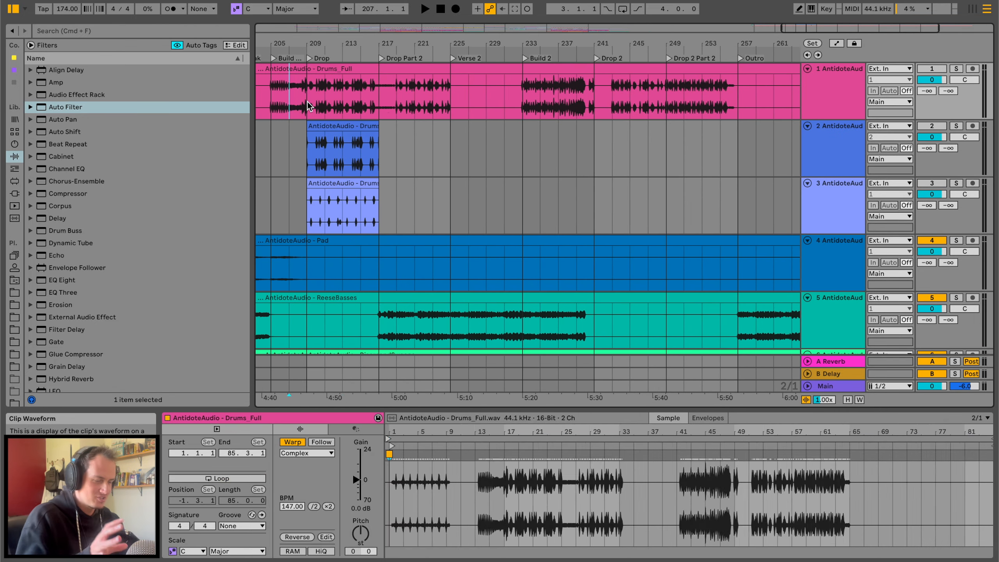
pyautogui.scroll(-10, 394, 106)
pyautogui.hscroll(-8, 394, 106)
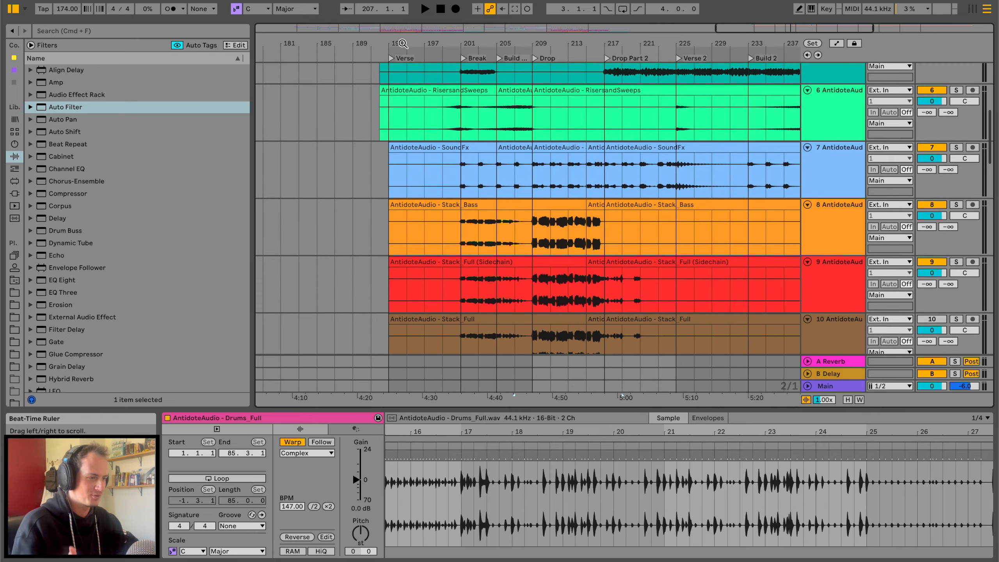
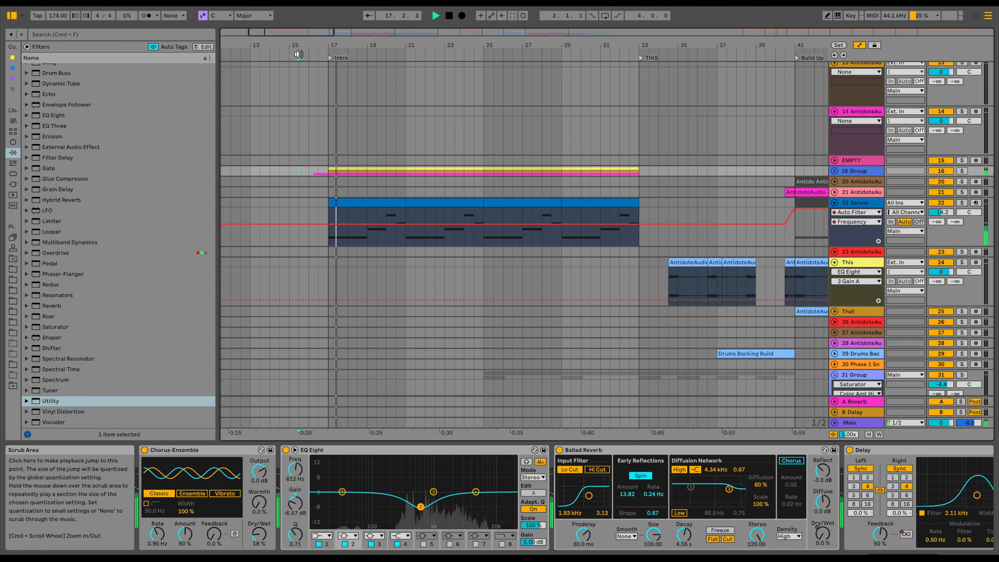
# Listen to the Intro from bar 17 and expand 16 Group to examine its Synths and Vocals clips
pyautogui.moveTo(351, 45); pyautogui.dragTo(351, 40)
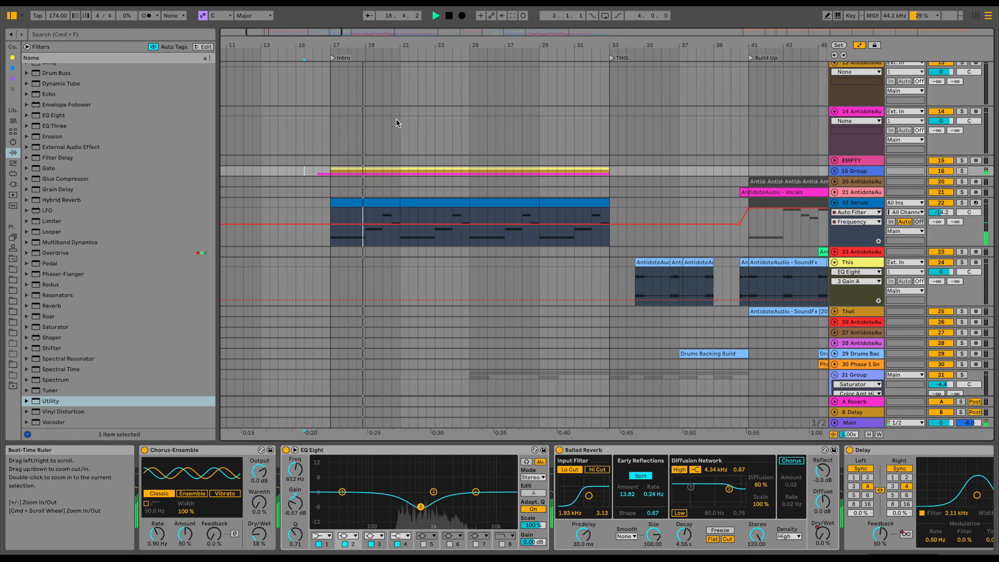
pyautogui.scroll(-2, 396, 123)
pyautogui.scroll(-2, 396, 123)
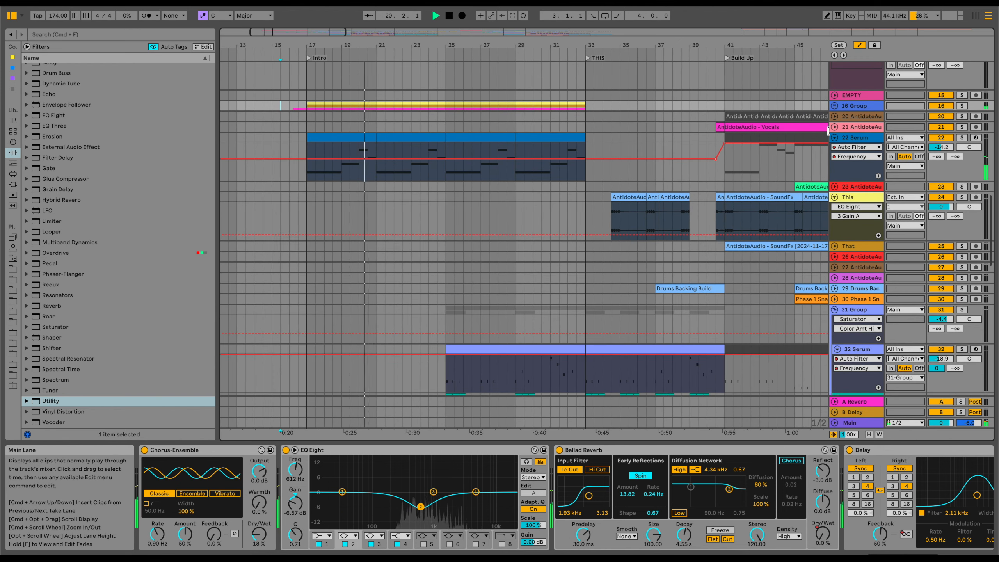
pyautogui.click(835, 106)
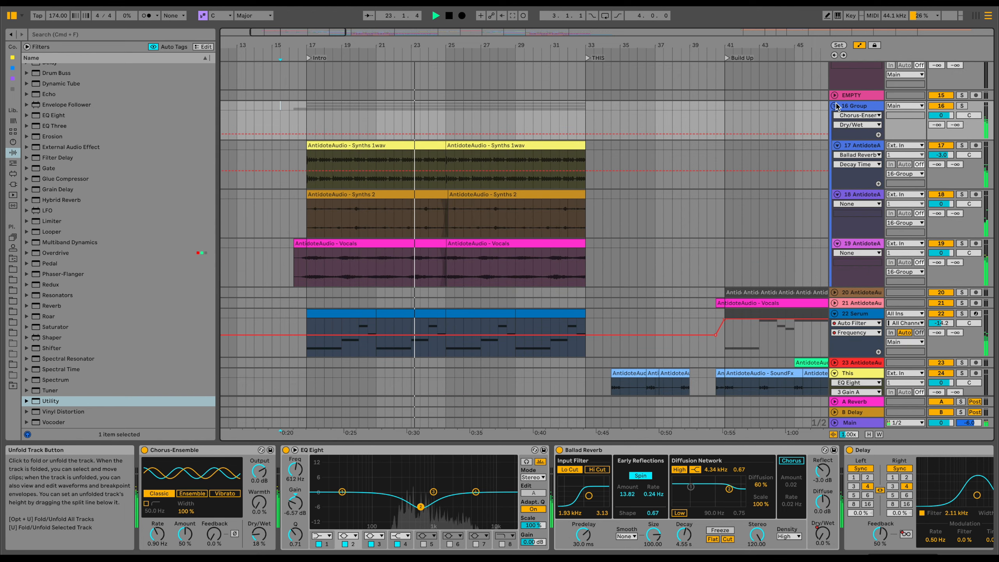
pyautogui.moveTo(463, 46); pyautogui.dragTo(462, 76)
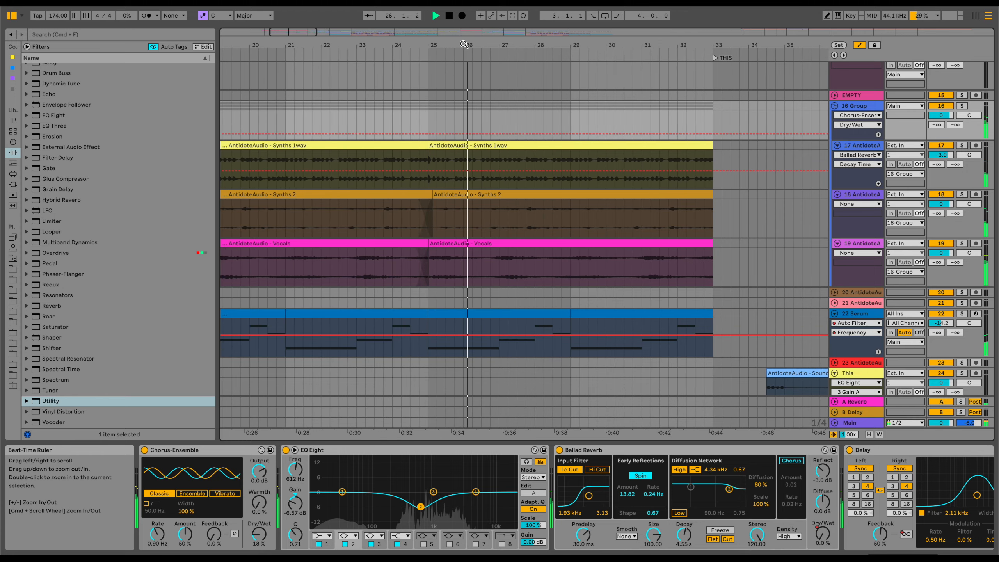
pyautogui.scroll(-5, 589, 246)
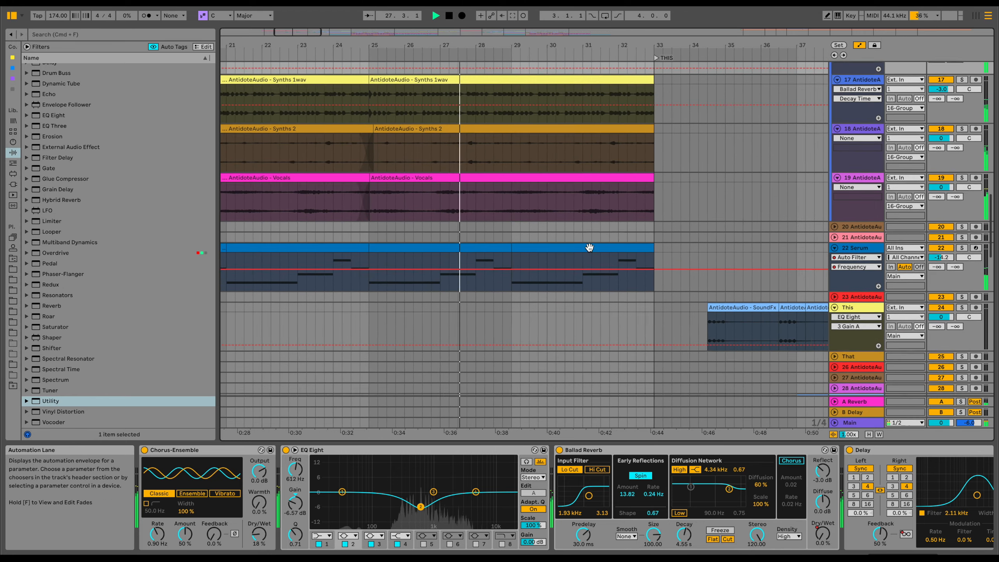
pyautogui.moveTo(604, 49); pyautogui.dragTo(603, 44)
pyautogui.hscroll(3, 661, 217)
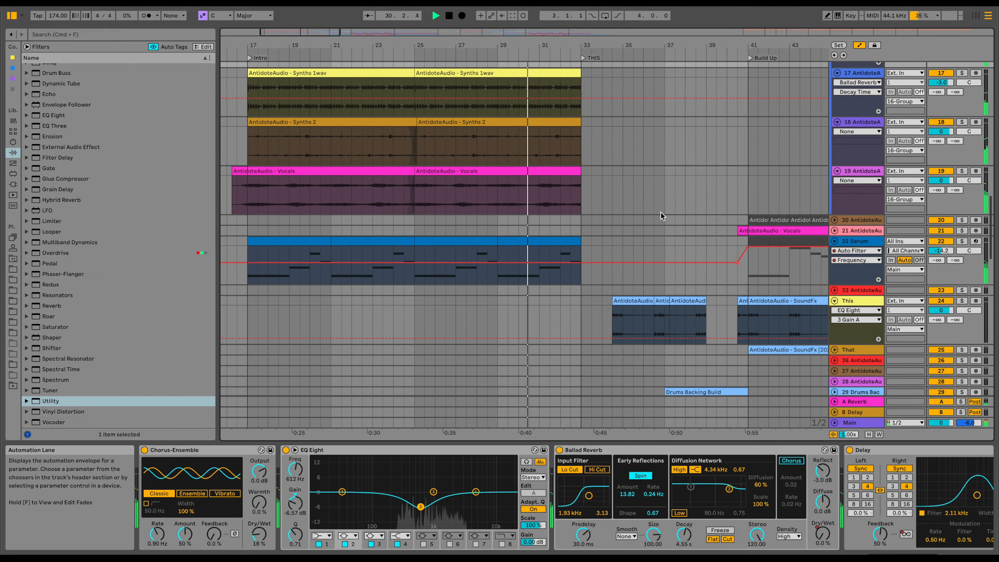
# Expand track 29 with the Drums Backing Build clips and follow playback through the THIS section into the Build Up
pyautogui.hscroll(5, 660, 217)
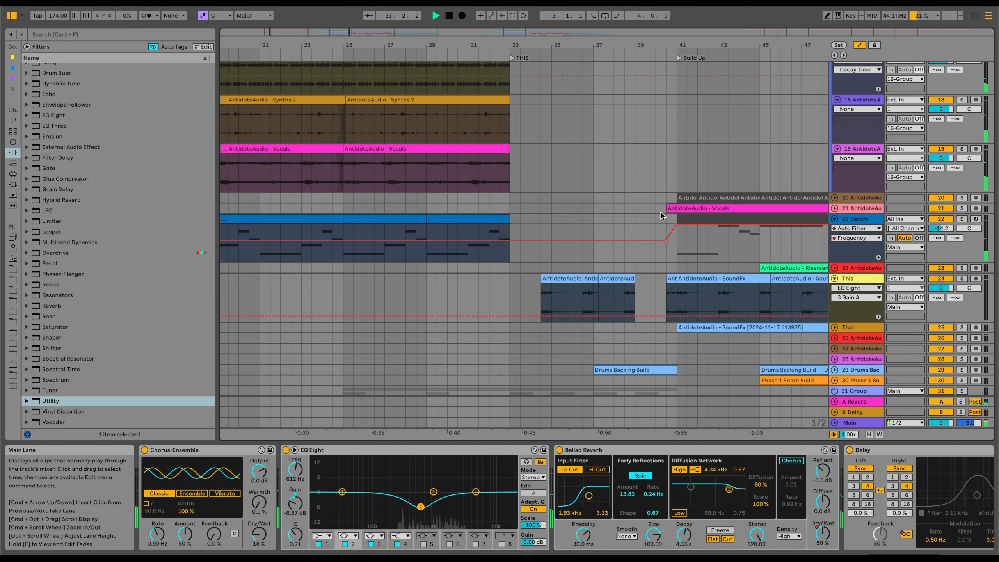
pyautogui.hscroll(1, 662, 215)
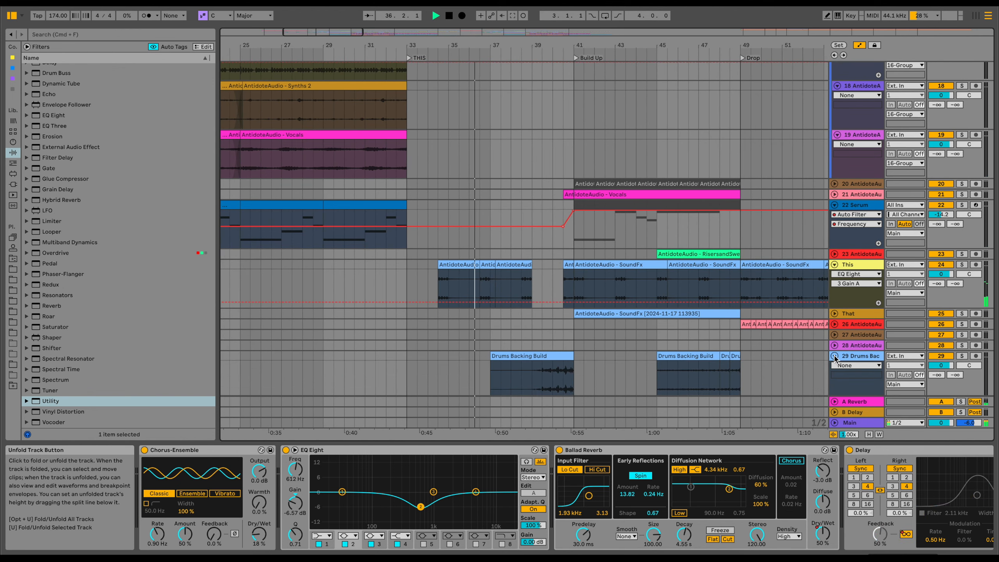
pyautogui.scroll(-5, 758, 350)
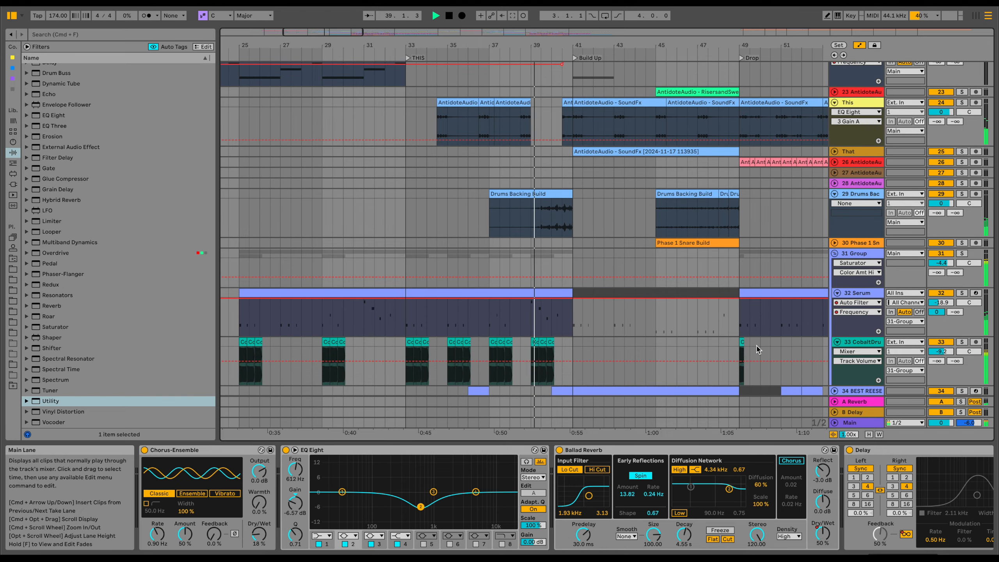
pyautogui.scroll(-2, 758, 349)
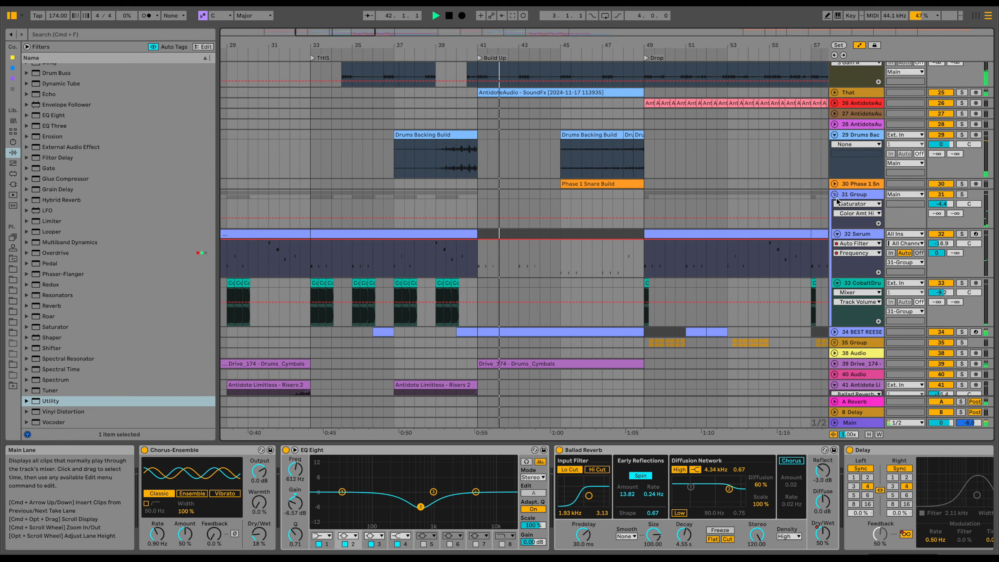
# Collapse 31 Group and expand the 34 BEST REESE track to examine its Auto Filter Frequency automation
pyautogui.click(835, 196)
pyautogui.scroll(-1, 743, 229)
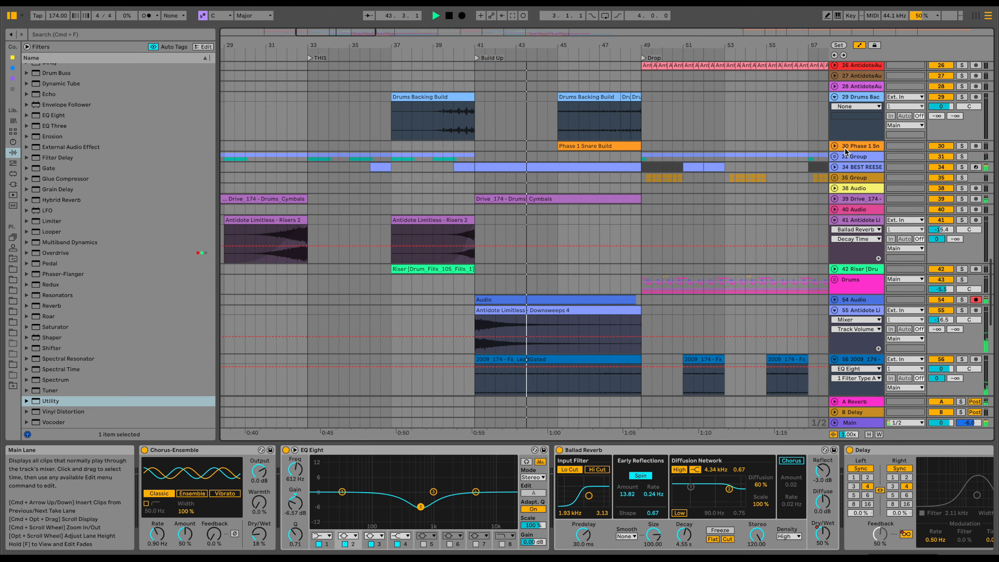
pyautogui.click(834, 167)
pyautogui.click(861, 170)
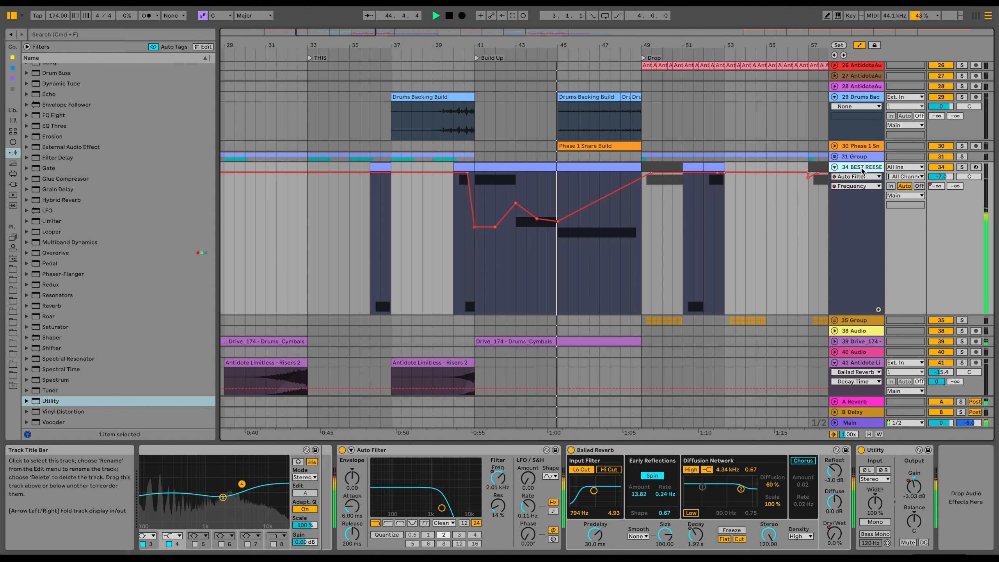
# Follow playback from the Build Up into the Drop and collapse the 34 BEST REESE track
pyautogui.moveTo(641, 45); pyautogui.dragTo(642, 75)
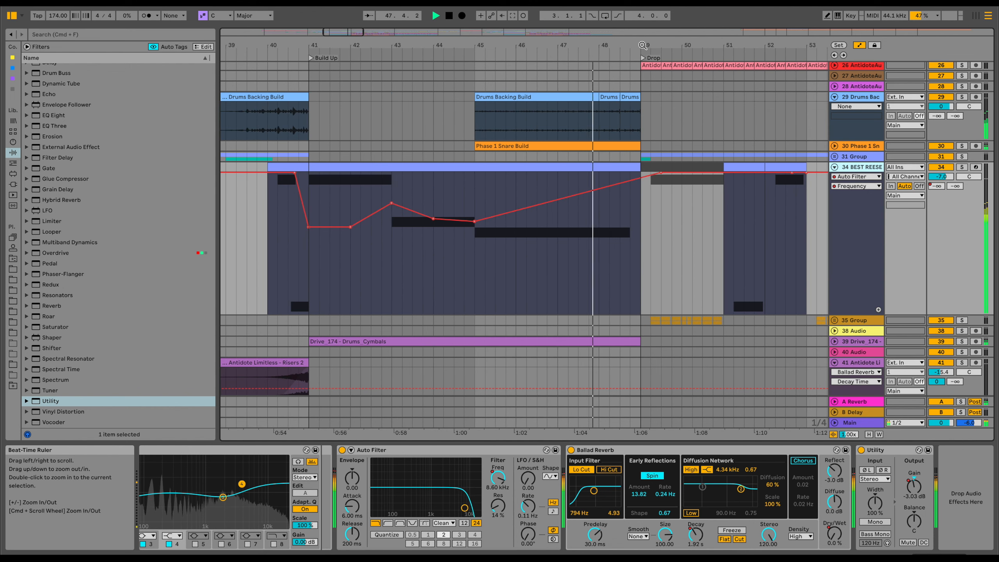
pyautogui.moveTo(642, 75); pyautogui.dragTo(642, 28)
pyautogui.hscroll(6, 686, 211)
pyautogui.scroll(3, 687, 216)
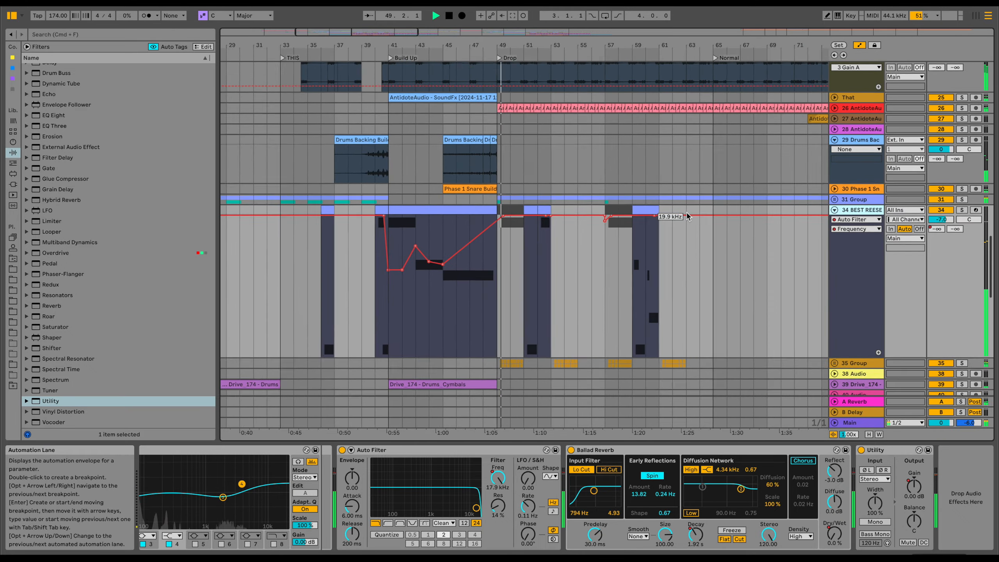
pyautogui.click(834, 244)
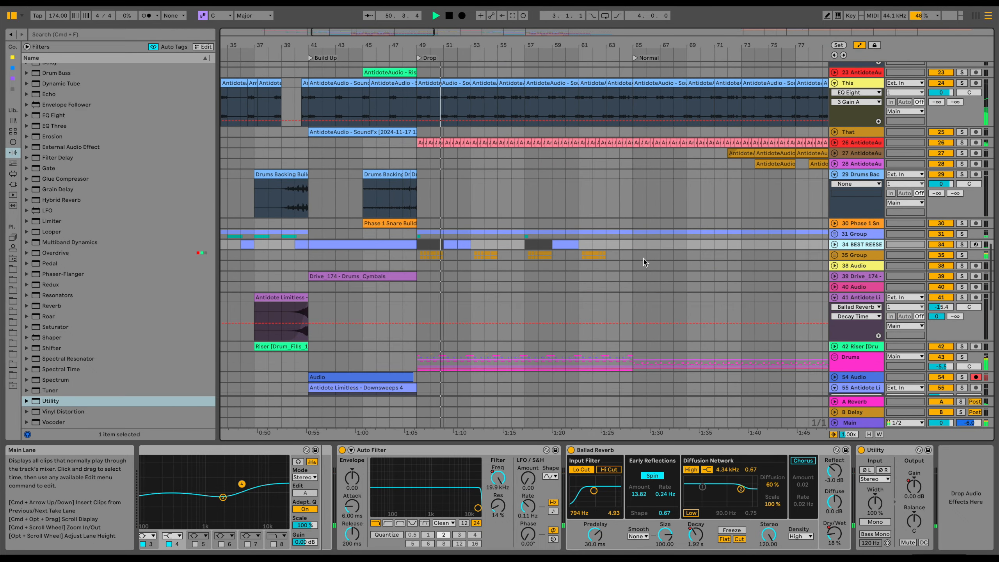
# Expand 35 Group to examine the clips of its two Operator tracks throughout the Drop
pyautogui.click(834, 255)
pyautogui.scroll(-5, 638, 298)
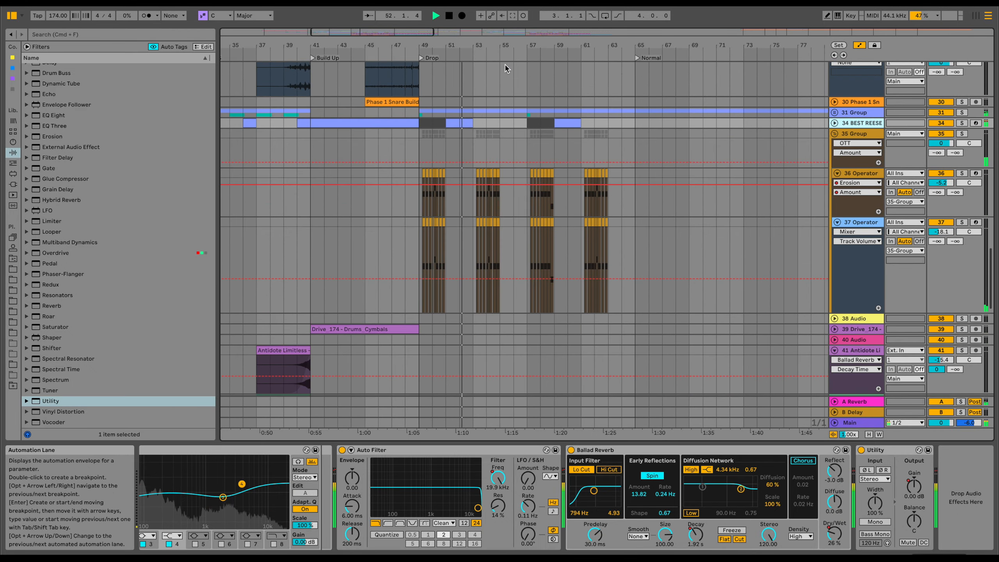
pyautogui.moveTo(466, 44); pyautogui.dragTo(469, 23)
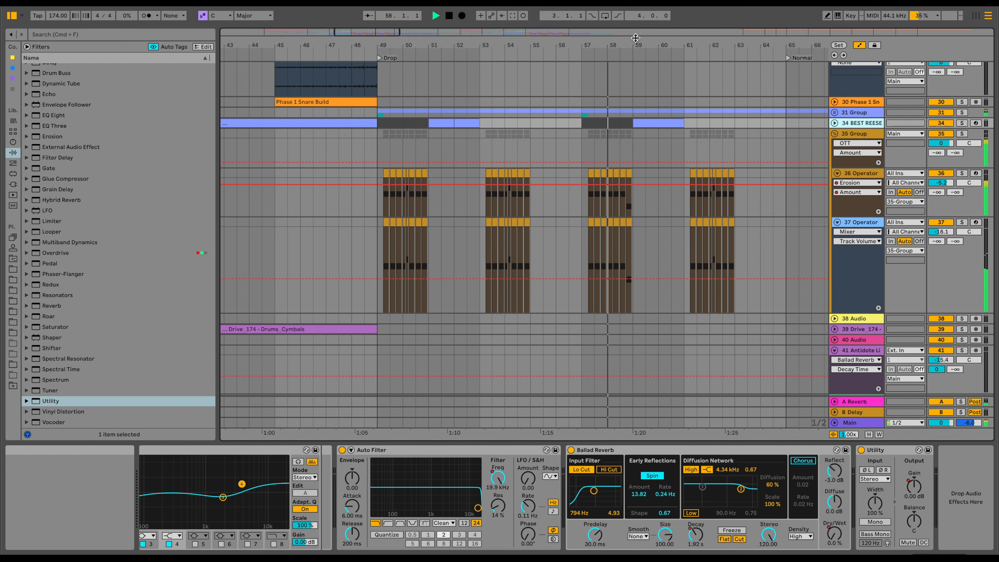
pyautogui.moveTo(644, 44)
pyautogui.mouseDown()
pyautogui.moveTo(643, 62)
pyautogui.moveTo(644, 39)
pyautogui.mouseUp()
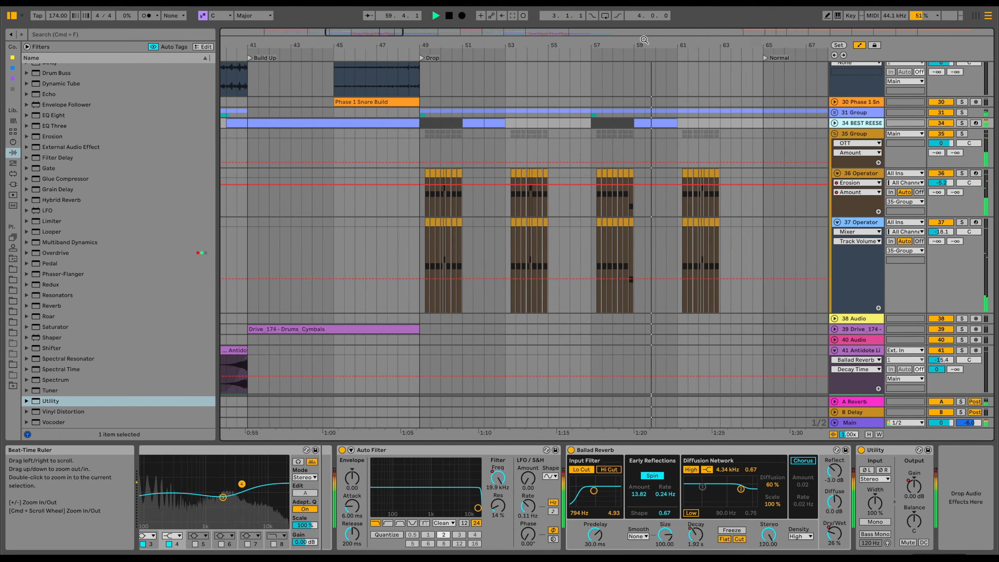
# Expand 31 Group to examine its Serum and Cobalt tracks, and review the drum tracks up to the Normal section
pyautogui.click(834, 112)
pyautogui.scroll(-5, 715, 159)
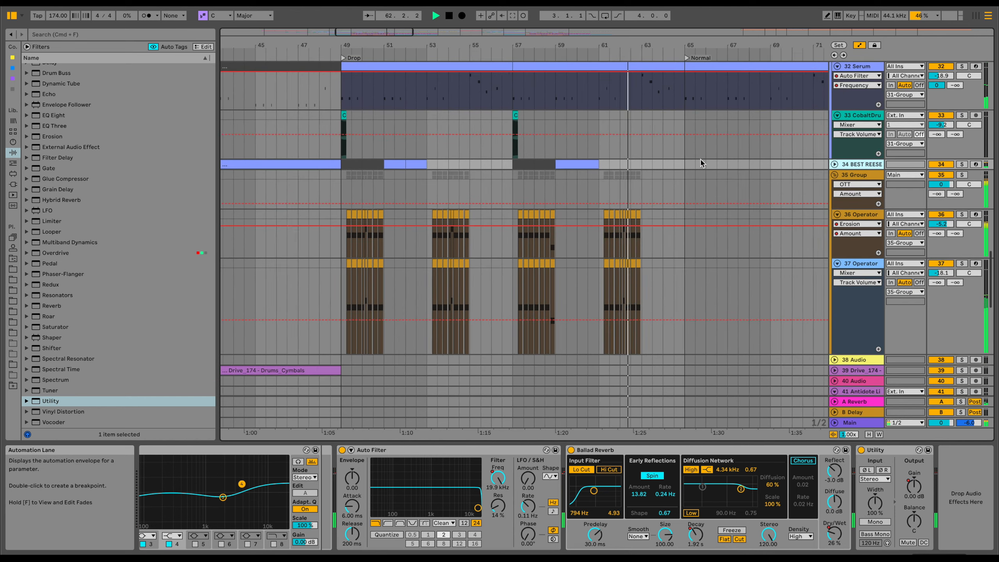
pyautogui.scroll(-8, 702, 163)
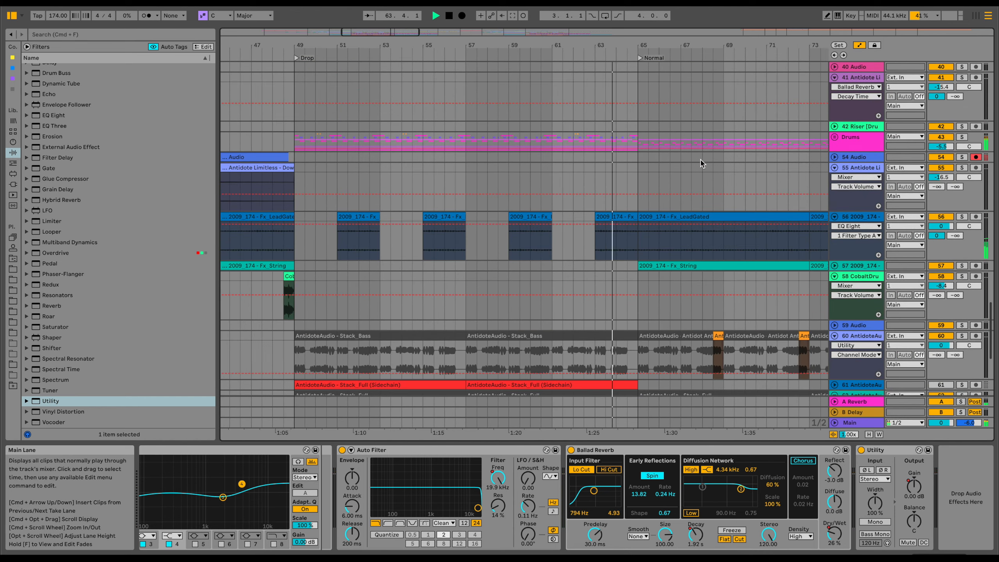
pyautogui.scroll(-8, 729, 197)
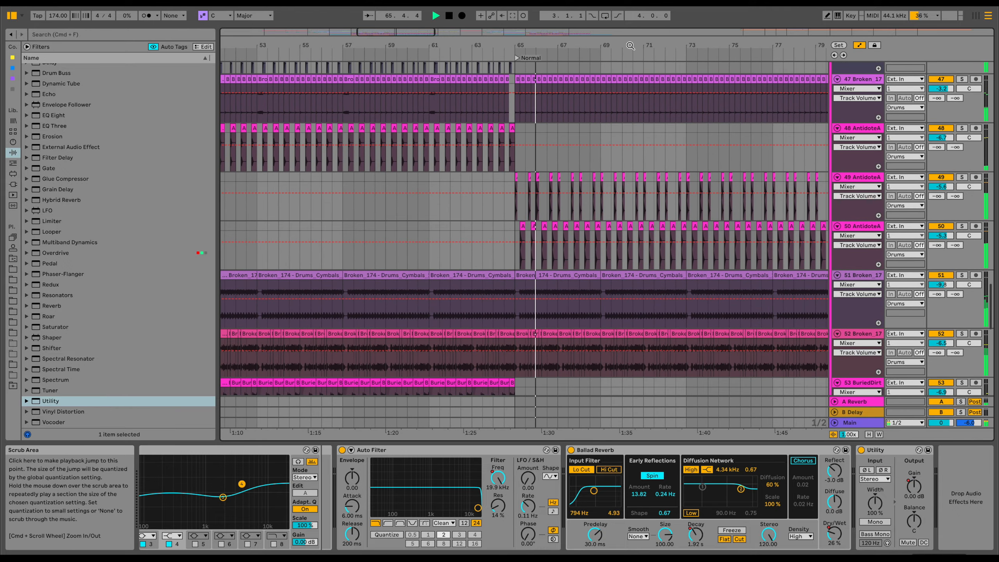
# Examine the Normal section's drum, LeadGated, String, Stack_Bass and ReeseBasses clips from bar 65 during playback
pyautogui.moveTo(631, 46); pyautogui.dragTo(632, 188)
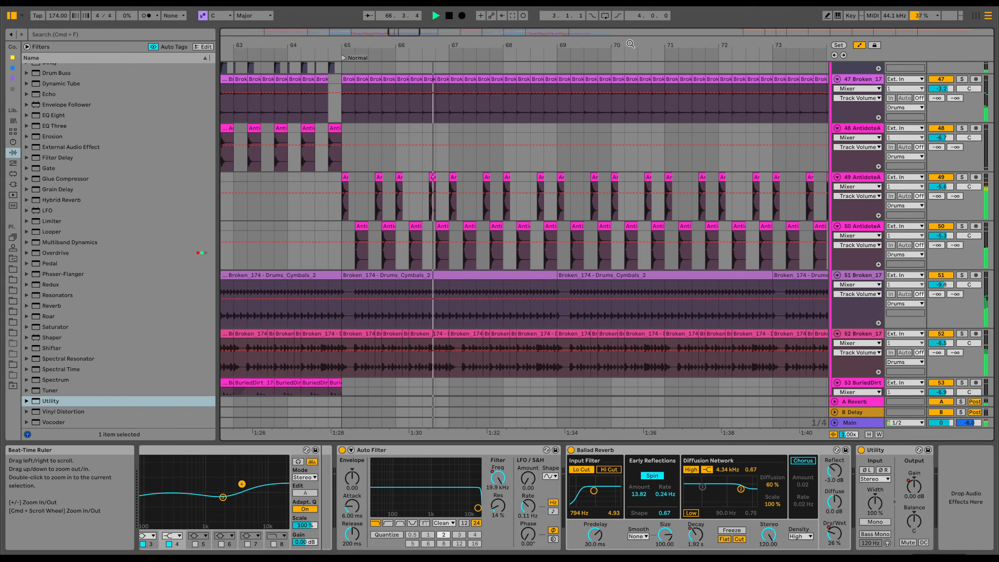
pyautogui.scroll(-5, 634, 189)
pyautogui.scroll(-7, 633, 189)
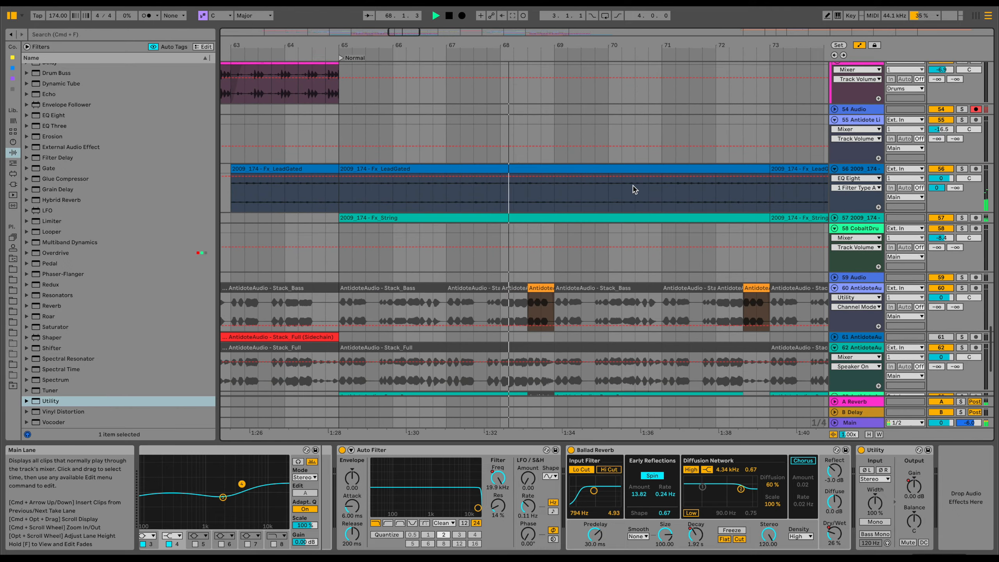
pyautogui.scroll(-1, 633, 189)
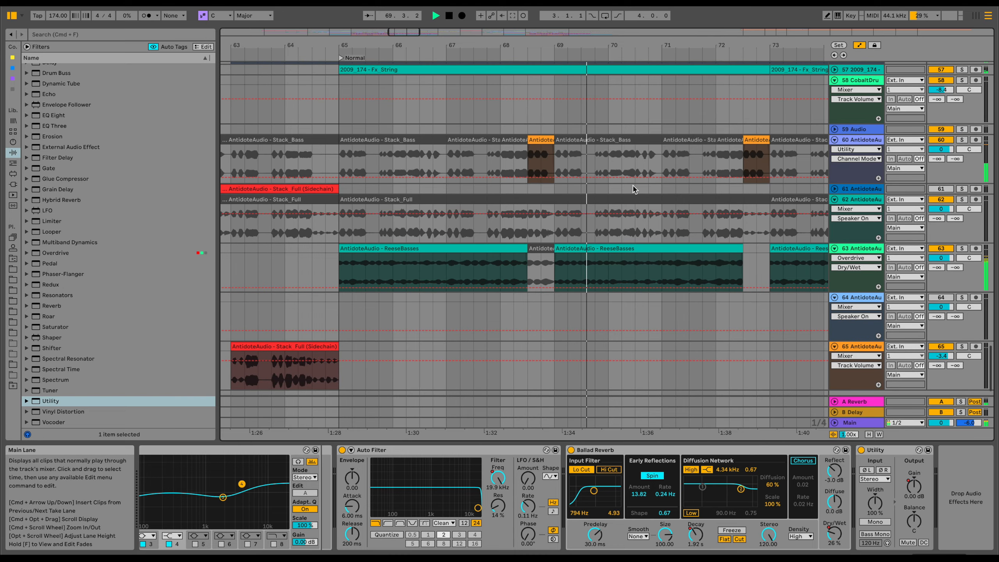
pyautogui.hscroll(4, 634, 190)
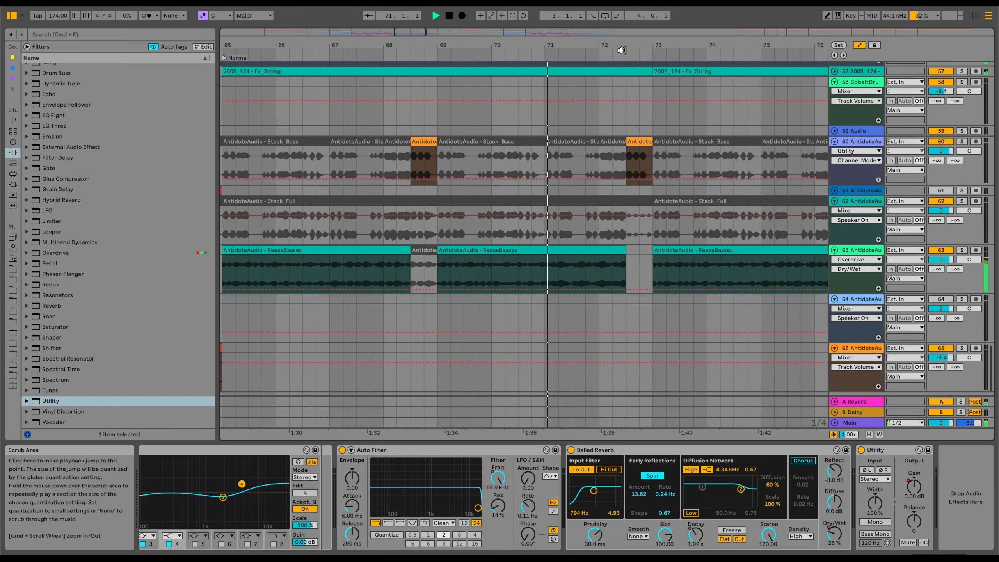
pyautogui.moveTo(623, 45); pyautogui.dragTo(623, 20)
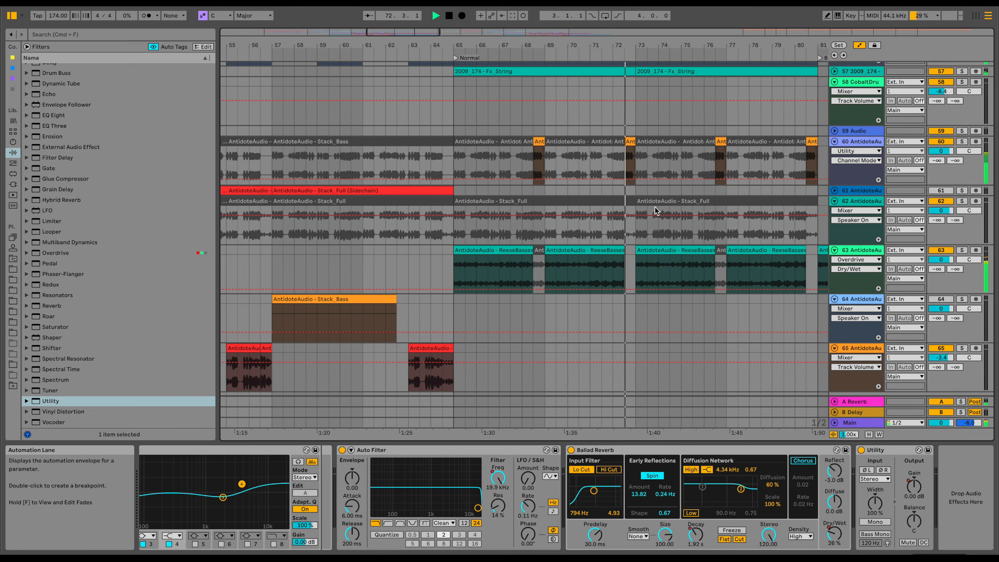
# Review the Drums group's tracks and the FX and bass clips through the end of the Normal section
pyautogui.scroll(10, 655, 211)
pyautogui.hscroll(5, 655, 211)
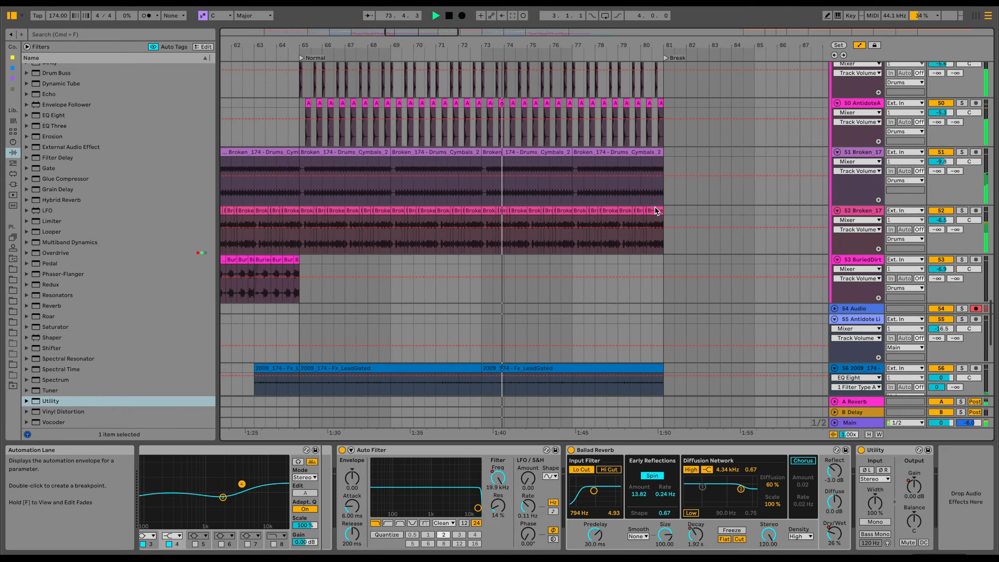
pyautogui.scroll(12, 655, 210)
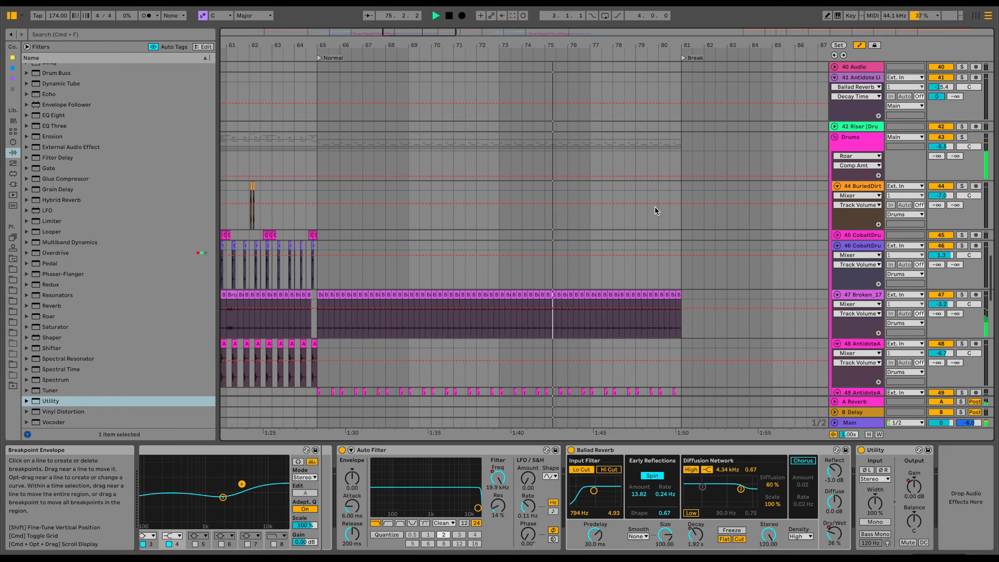
pyautogui.scroll(-4, 655, 210)
pyautogui.hscroll(2, 654, 210)
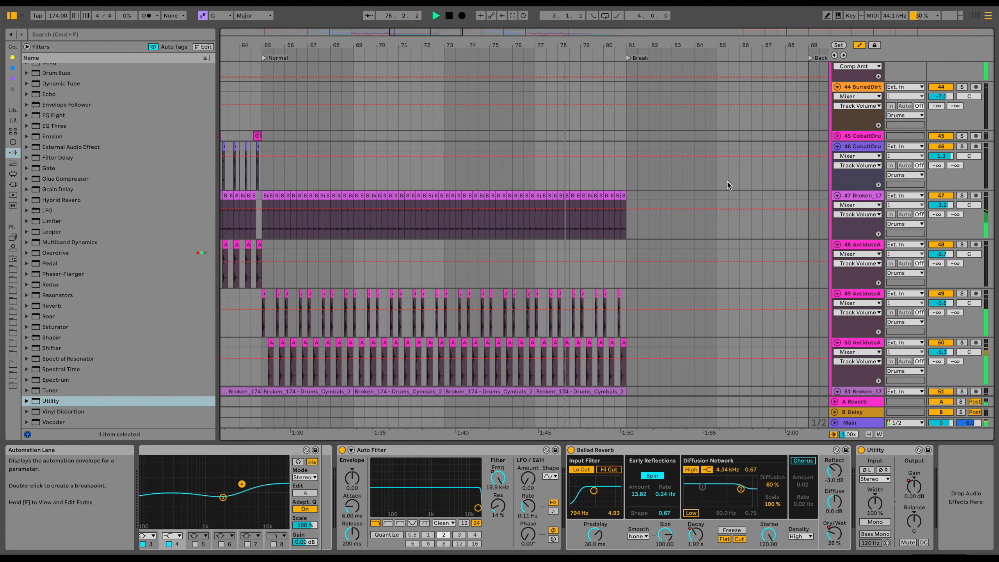
pyautogui.scroll(-3, 727, 185)
pyautogui.hscroll(2, 727, 185)
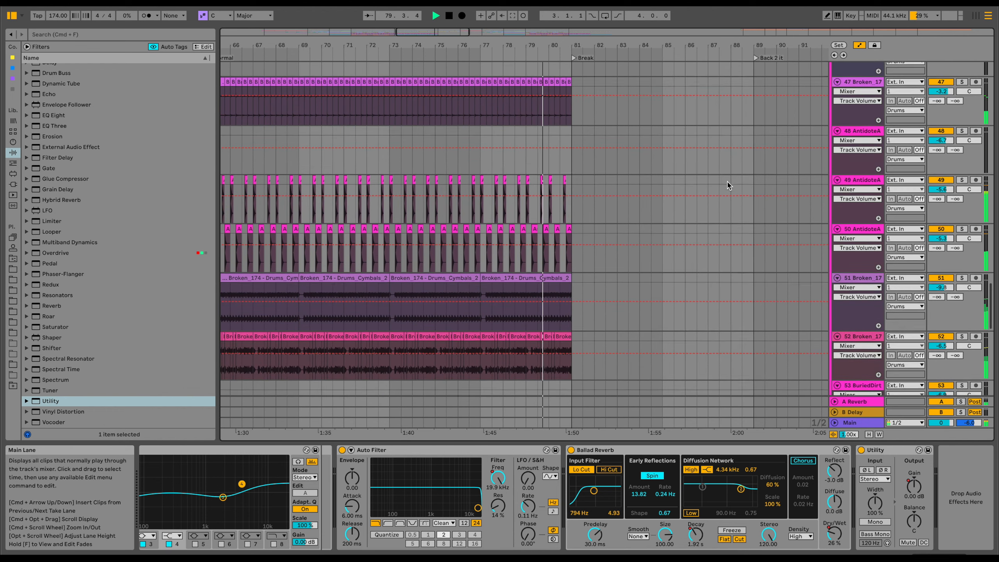
pyautogui.scroll(-7, 727, 185)
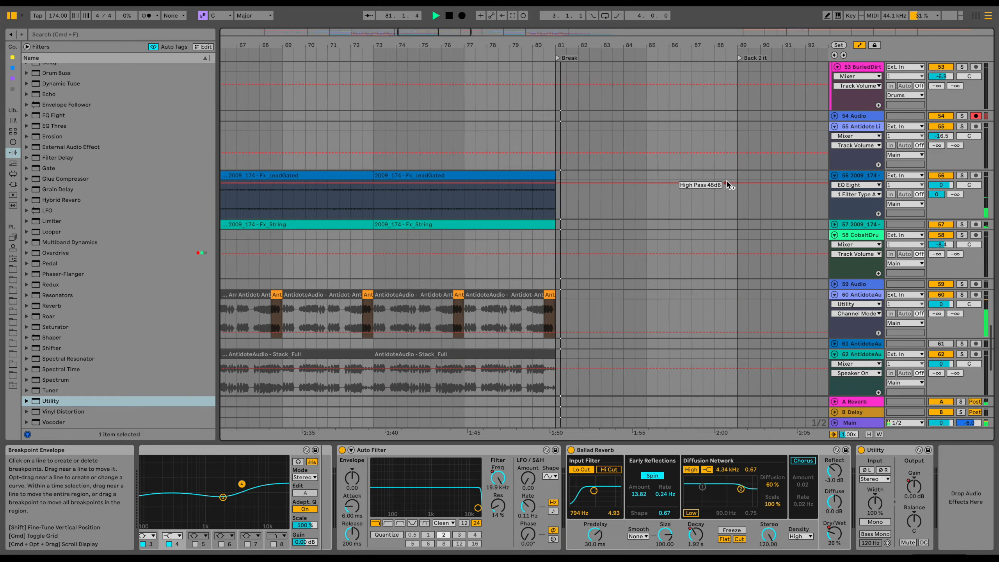
# Review the tracks playing in the Break, expanding and collapsing track 27 to check its Synths 2 clips
pyautogui.scroll(12, 727, 185)
pyautogui.hscroll(1, 727, 185)
pyautogui.scroll(8, 727, 185)
pyautogui.hscroll(2, 727, 185)
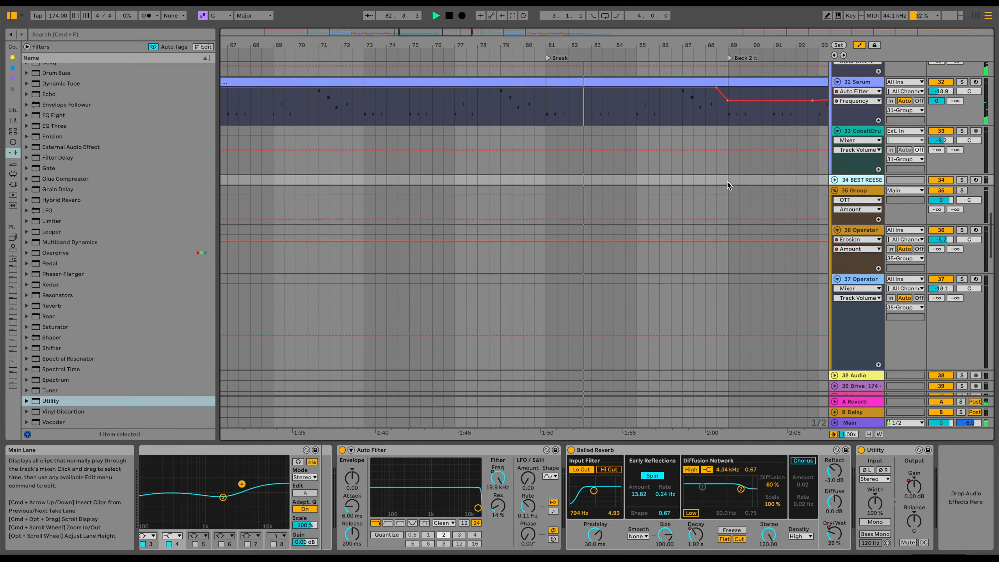
pyautogui.scroll(2, 810, 220)
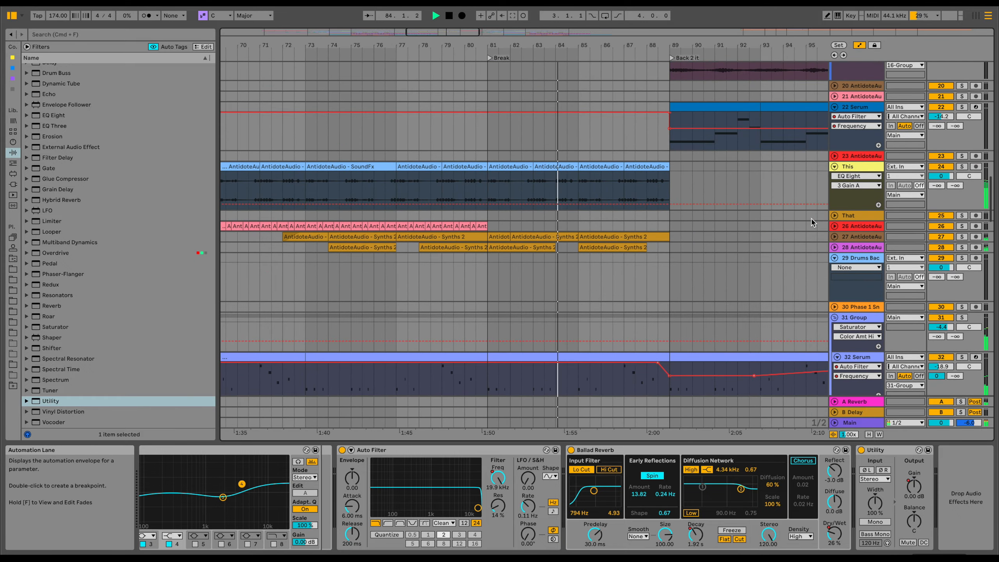
pyautogui.click(835, 238)
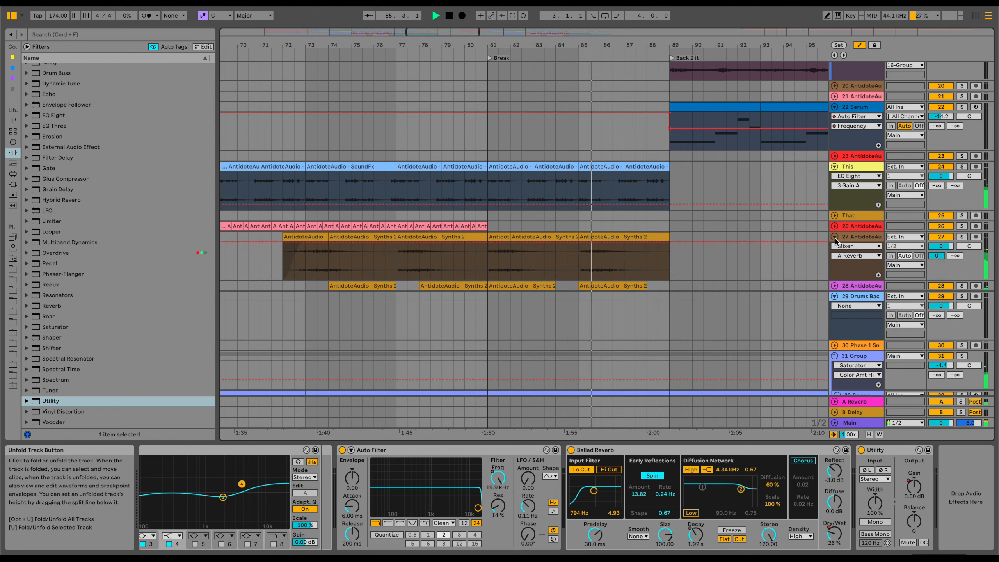
pyautogui.click(835, 237)
pyautogui.hscroll(5, 712, 275)
pyautogui.scroll(-1, 711, 275)
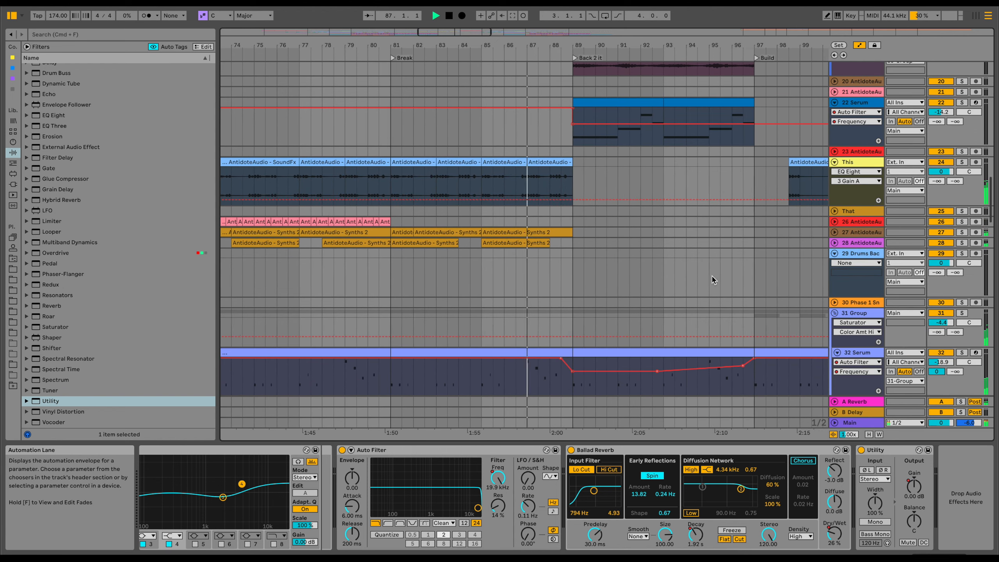
# Follow playback into the Back 2 It section and examine 16 Group's Synths and Vocals clips and effect chain
pyautogui.moveTo(653, 46); pyautogui.dragTo(653, 28)
pyautogui.hscroll(3, 660, 275)
pyautogui.hscroll(2, 661, 276)
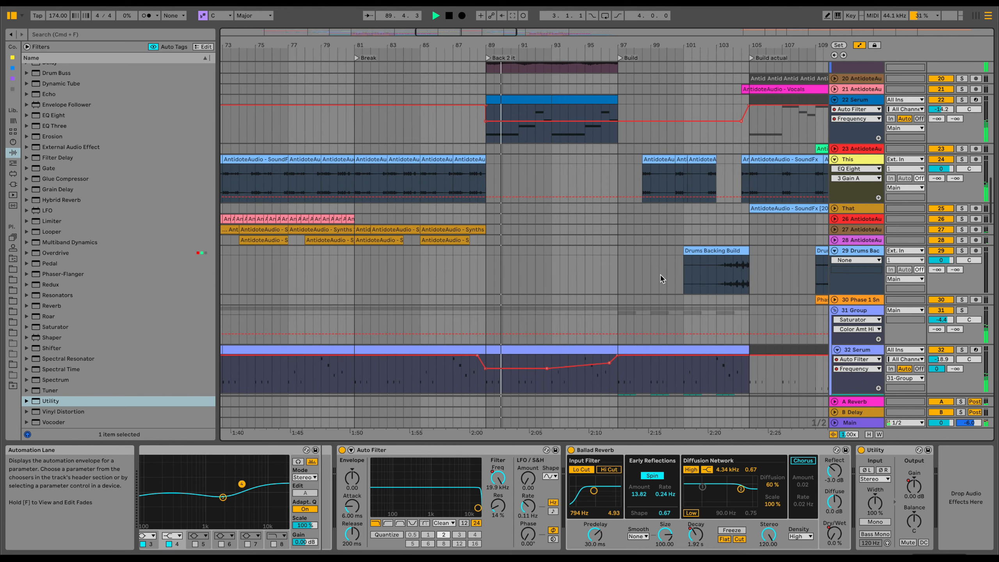
pyautogui.scroll(5, 661, 276)
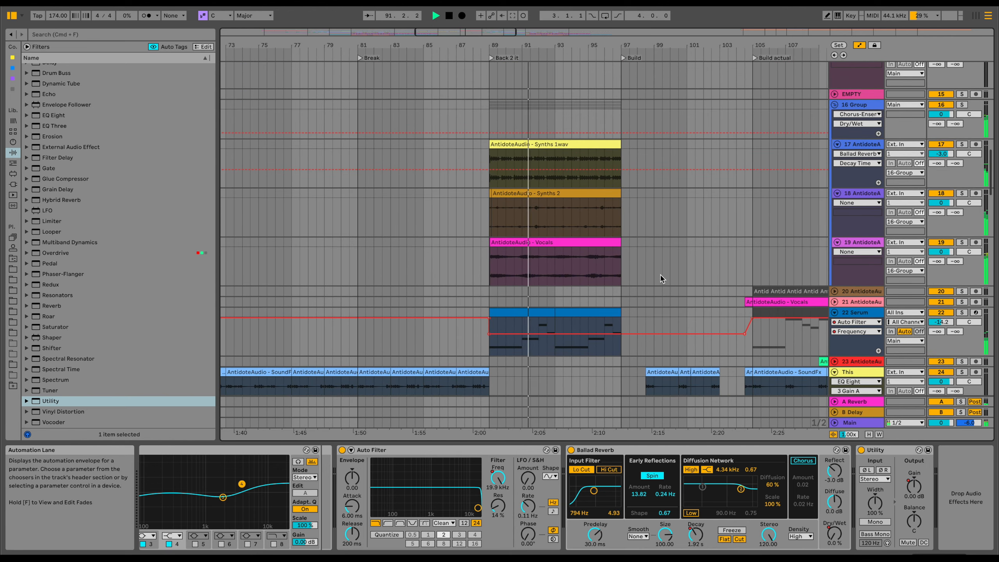
pyautogui.click(870, 241)
pyautogui.click(870, 105)
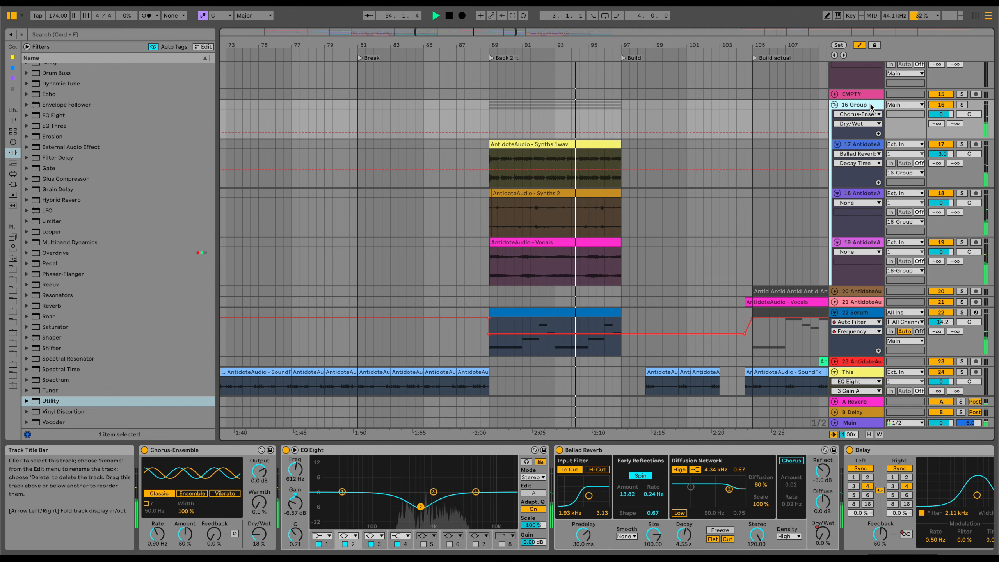
# Review the Build section's SoundFx, Drums Backing Build, Serum and Cobalt clips up to Build actual
pyautogui.hscroll(5, 718, 301)
pyautogui.scroll(-2, 718, 301)
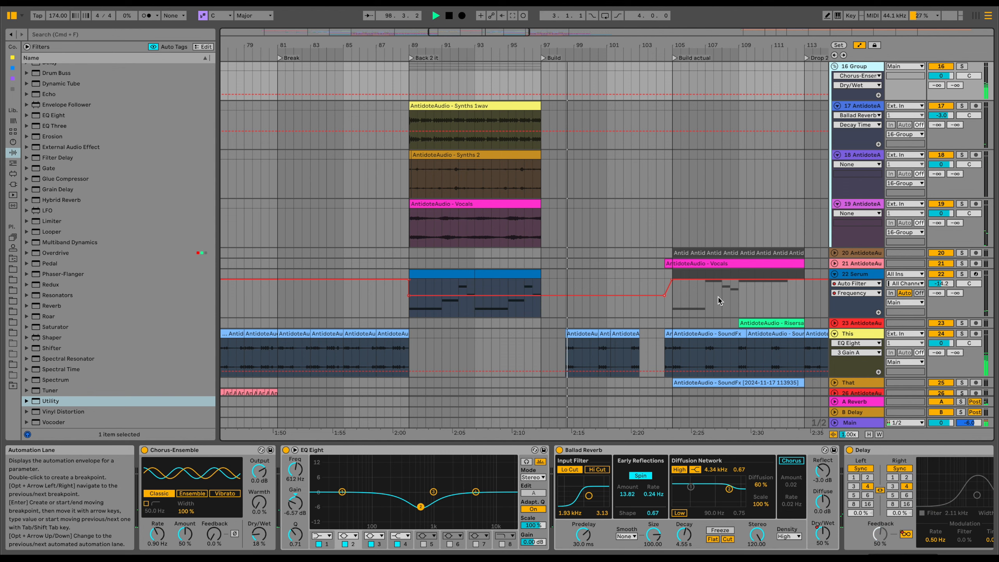
pyautogui.scroll(-7, 719, 301)
pyautogui.hscroll(3, 719, 301)
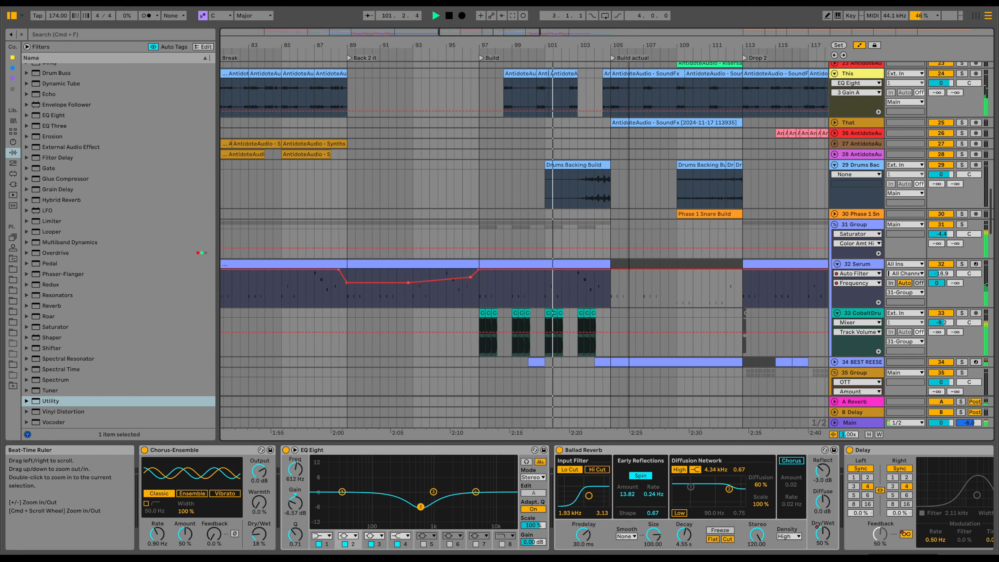
pyautogui.moveTo(630, 45); pyautogui.dragTo(629, 55)
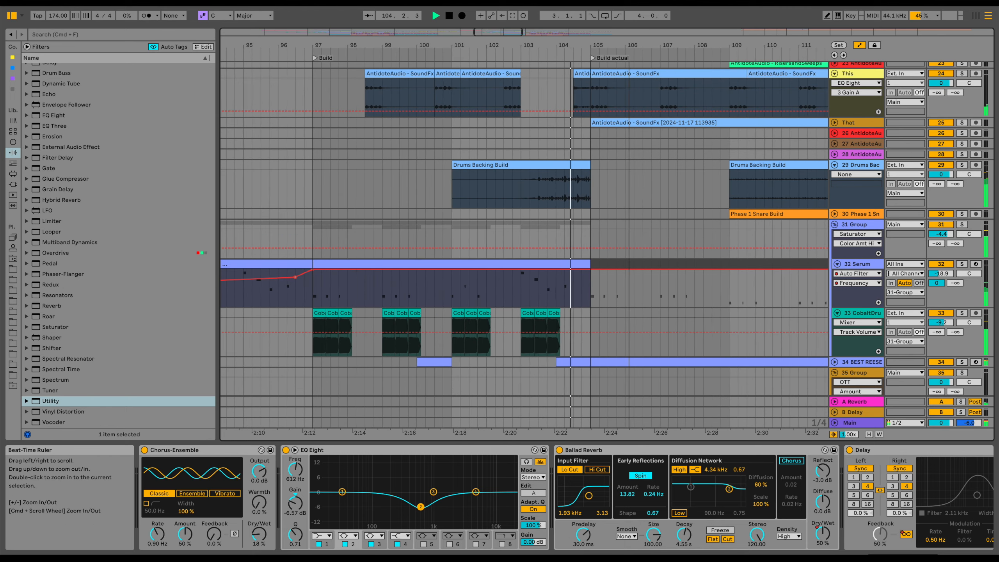
pyautogui.moveTo(630, 55); pyautogui.dragTo(630, 50)
# Collapse 35 Group and expand the 34 BEST REESE track to examine its filter automation through Build actual
pyautogui.scroll(-2, 665, 197)
pyautogui.hscroll(4, 665, 197)
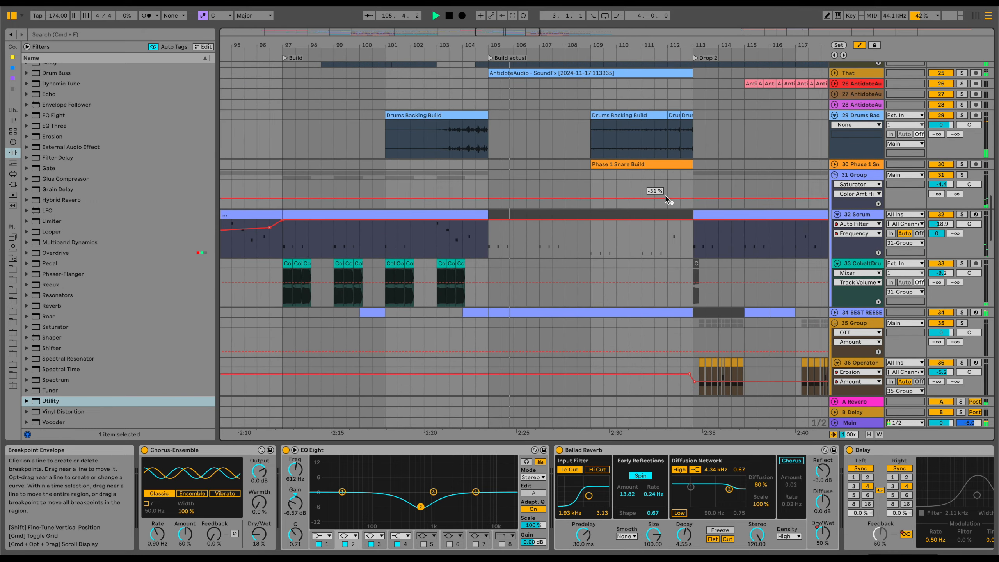
pyautogui.scroll(-2, 664, 195)
pyautogui.hscroll(2, 665, 196)
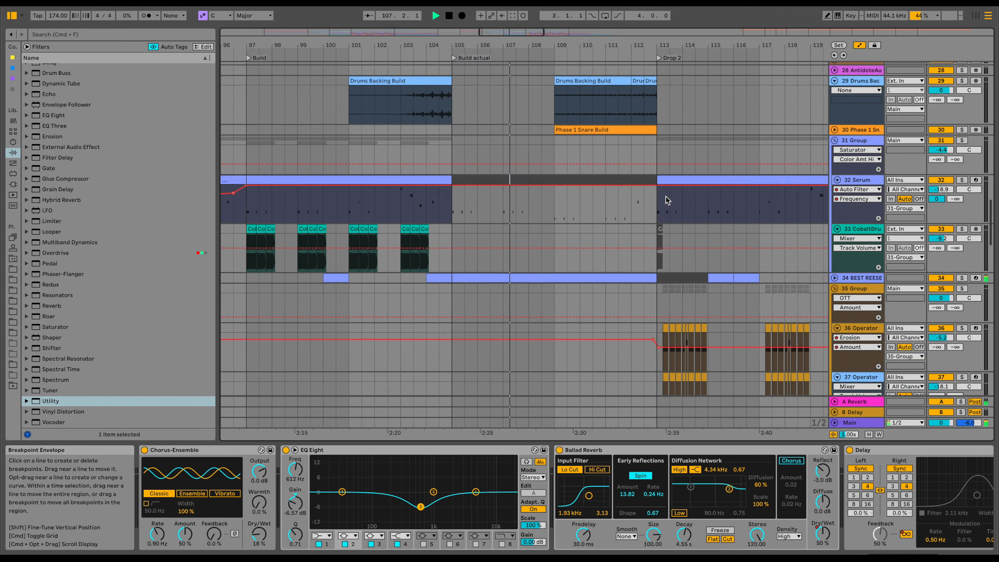
pyautogui.click(835, 275)
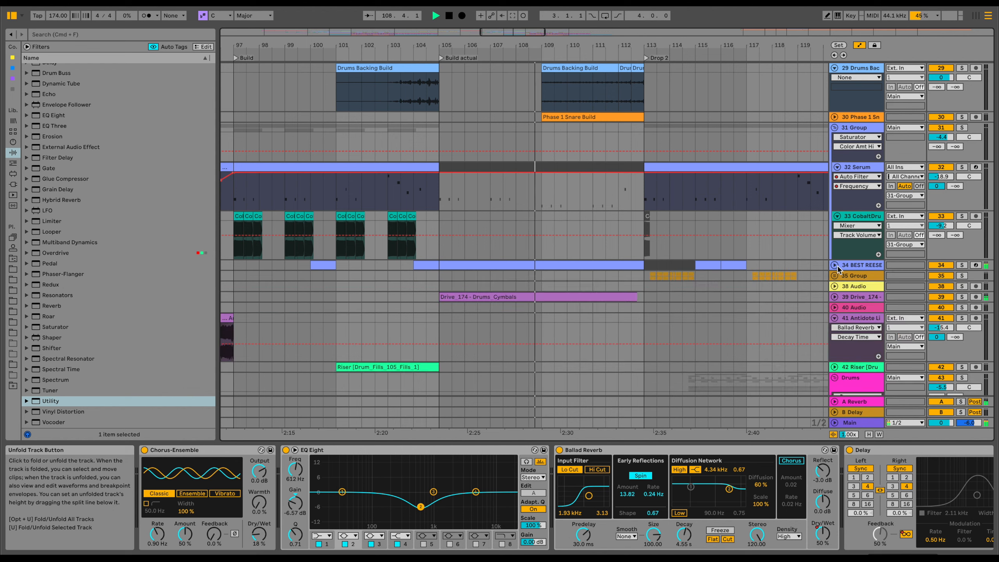
pyautogui.click(835, 266)
pyautogui.scroll(-4, 680, 317)
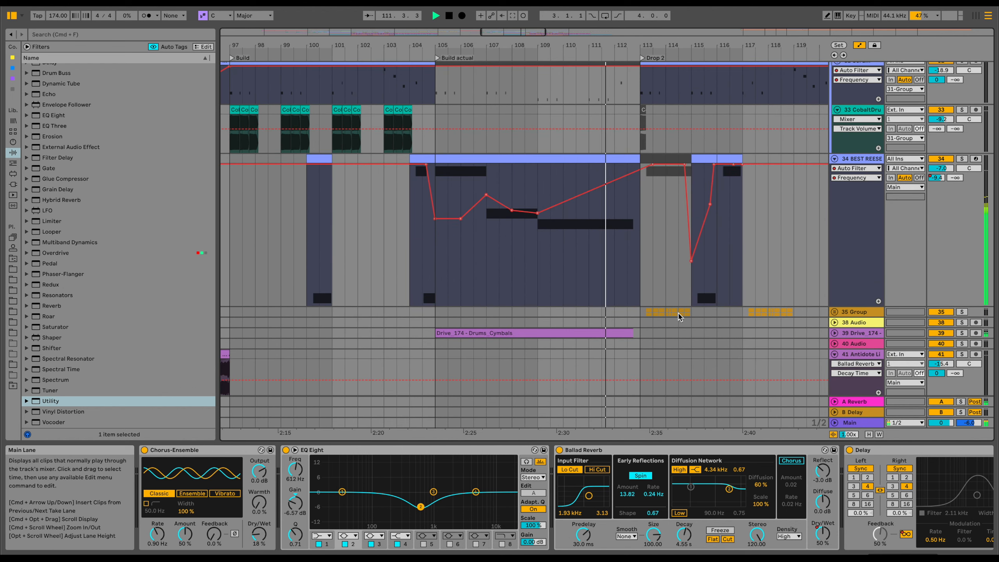
# Follow playback into Drop 2 and expand 35 Group to examine its Operator clips
pyautogui.scroll(-3, 679, 318)
pyautogui.hscroll(5, 680, 318)
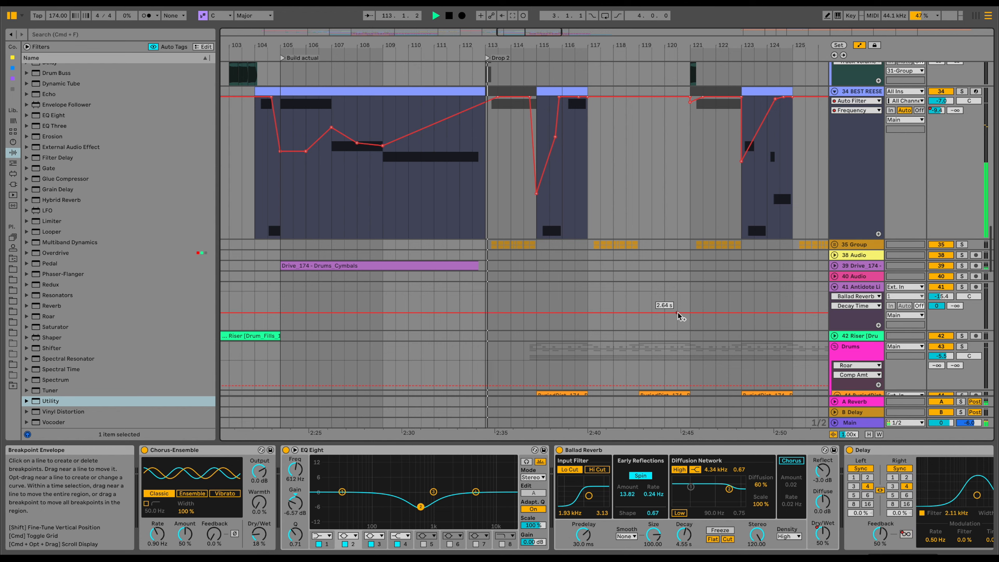
pyautogui.click(834, 244)
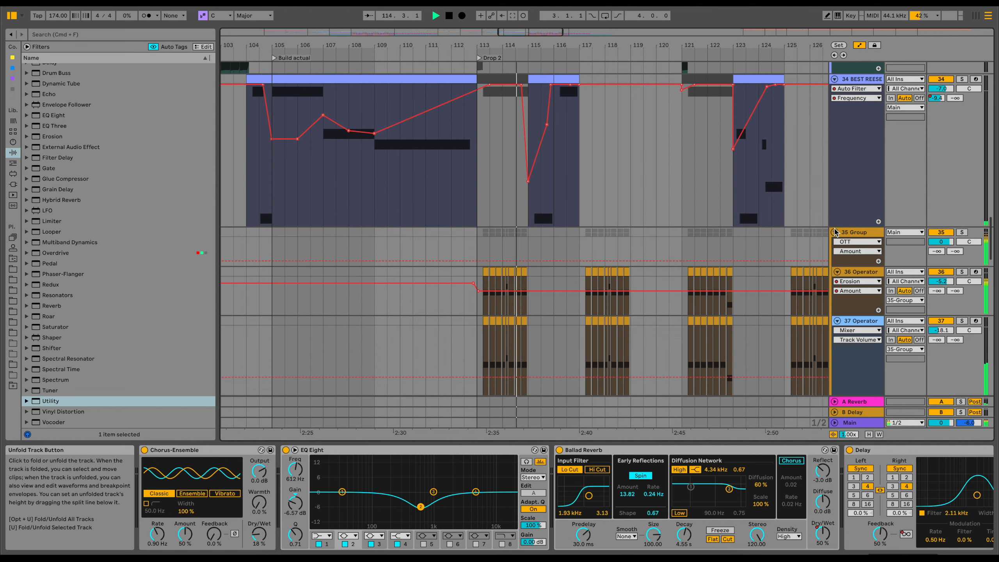
# Display the B Coarse automation of 37 Operator and examine it across the Drop 2 clips
pyautogui.scroll(-5, 766, 277)
pyautogui.click(863, 186)
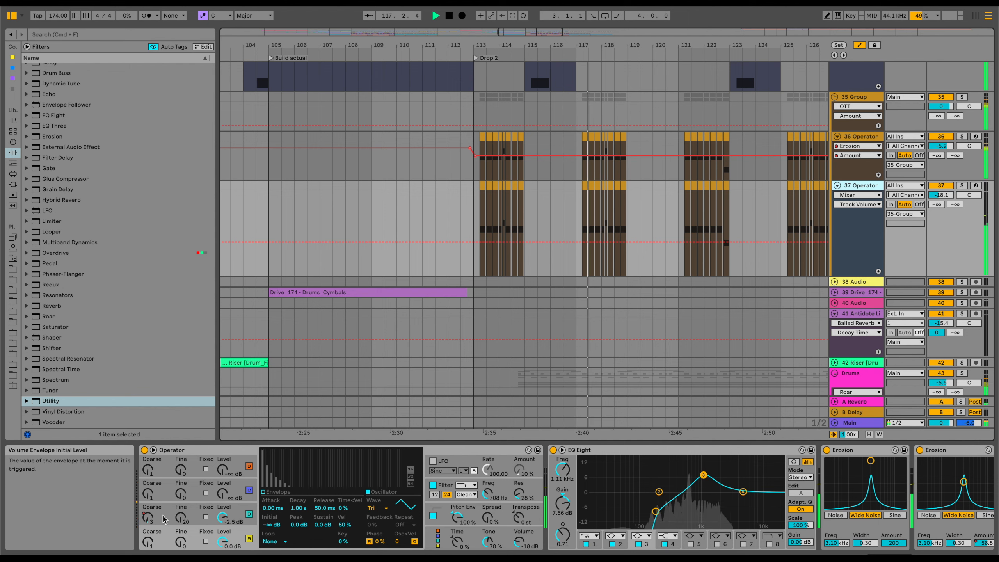
pyautogui.rightClick(148, 493)
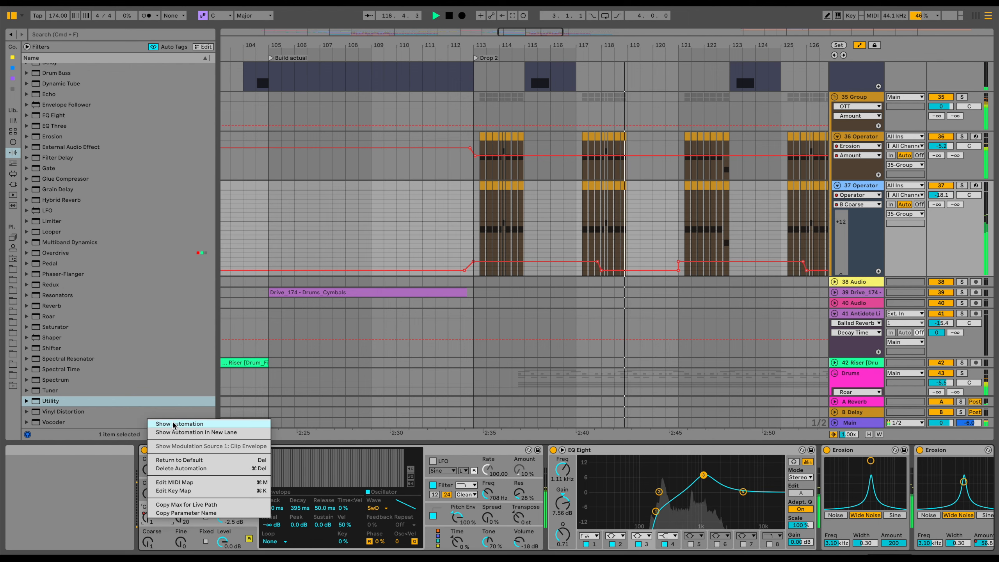
pyautogui.click(173, 424)
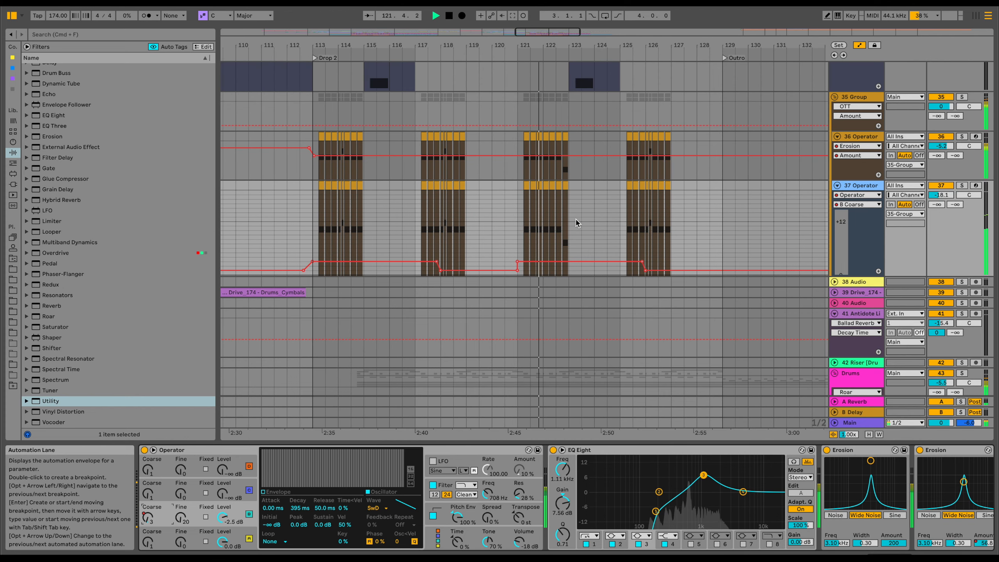
pyautogui.scroll(3, 576, 223)
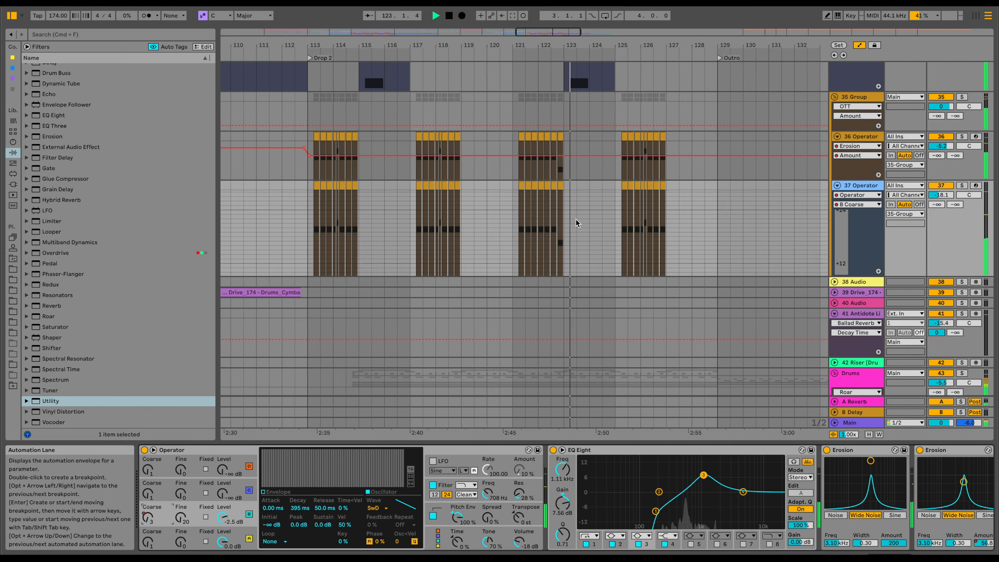
# Collapse 35 Group and review the Drums group's clips from Drop 2 into the Outro
pyautogui.click(835, 97)
pyautogui.scroll(-5, 676, 171)
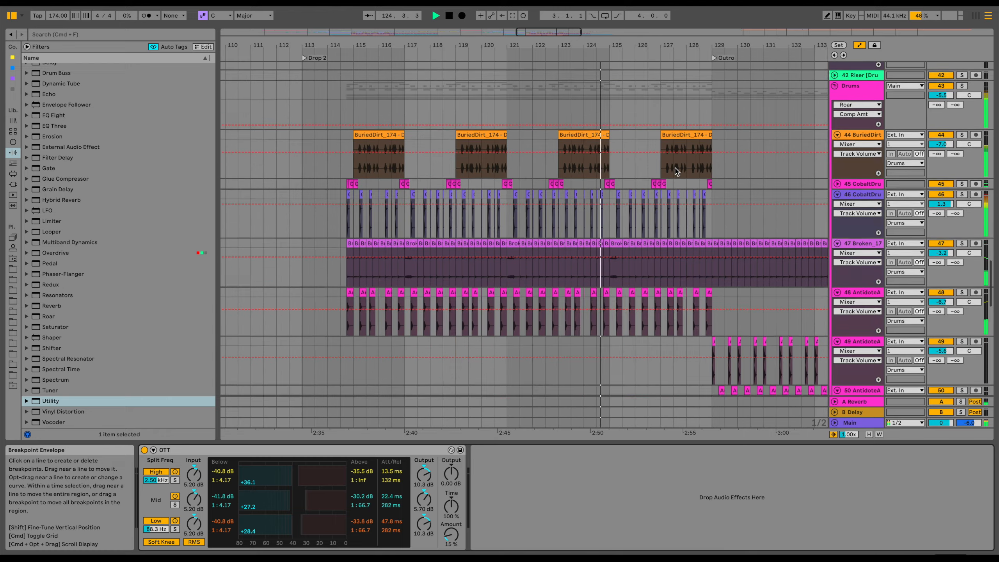
pyautogui.scroll(-1, 676, 171)
pyautogui.moveTo(701, 45)
pyautogui.mouseDown()
pyautogui.moveTo(701, 95)
pyautogui.moveTo(701, 56)
pyautogui.mouseUp()
pyautogui.hscroll(6, 713, 199)
pyautogui.scroll(-1, 713, 199)
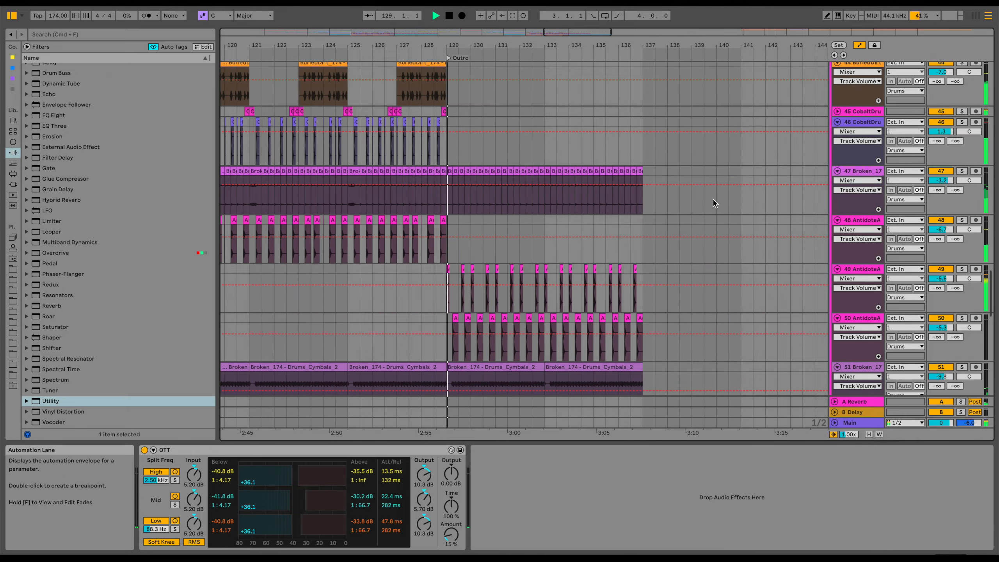
# Examine the Outro's Fx_LeadGated, Stack_Bass and Stack_Full clips and the effect chain of the 63 ReeseBasses track
pyautogui.scroll(-10, 714, 203)
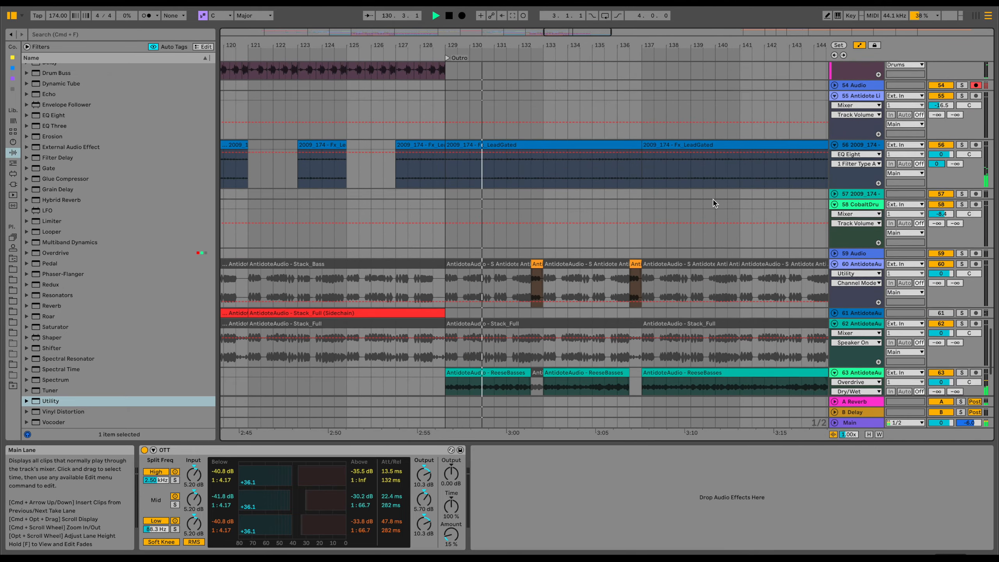
pyautogui.scroll(-1, 714, 203)
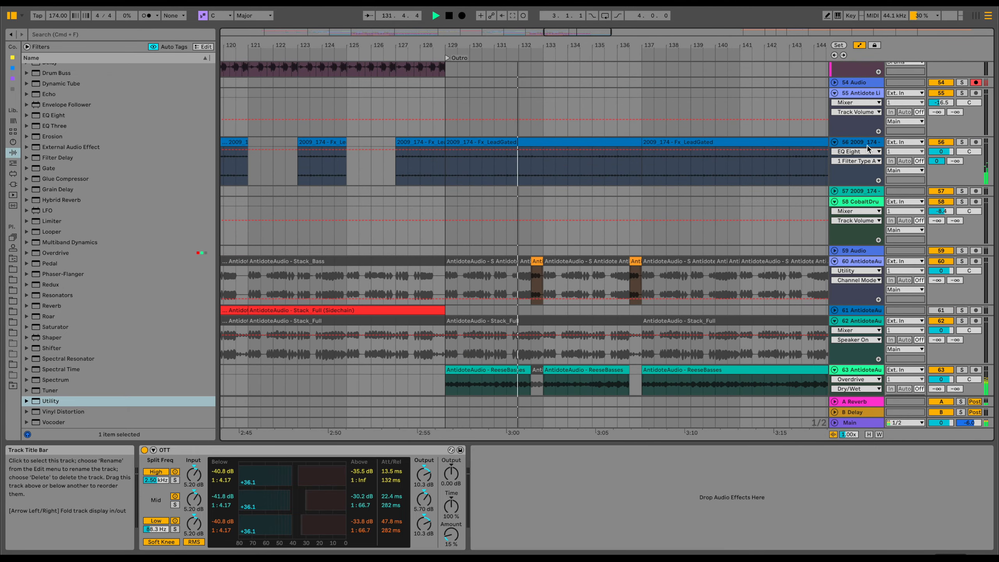
pyautogui.scroll(-3, 867, 150)
pyautogui.click(868, 278)
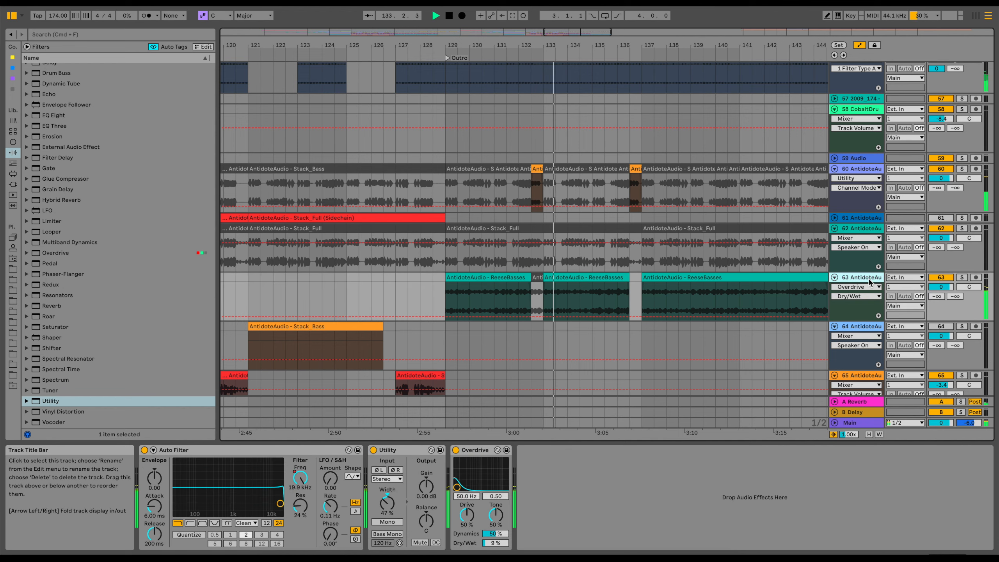
pyautogui.scroll(-2, 662, 279)
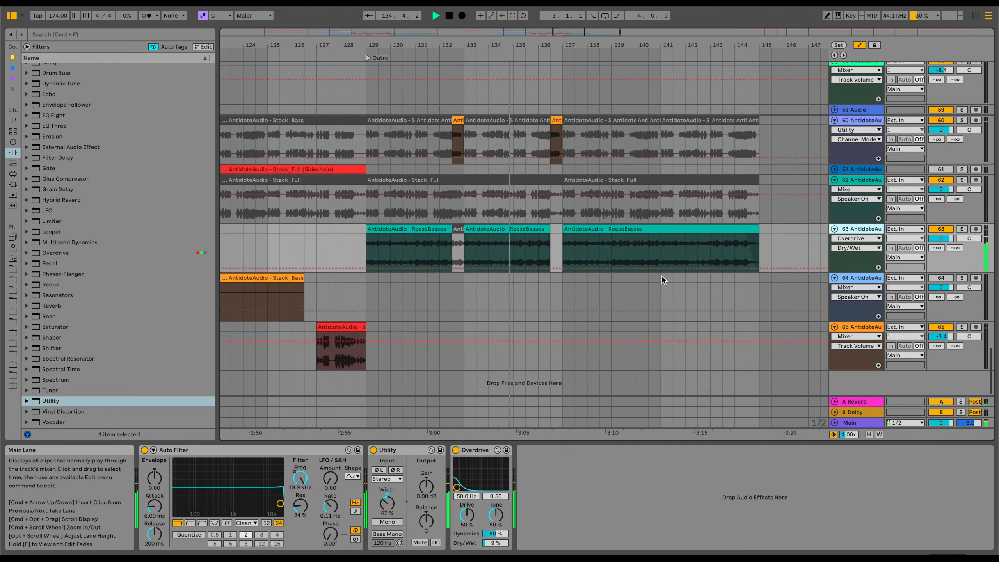
# Examine 32 Serum's effect chain, and expand track 26 to review its A-Reverb send automation at the end of the Outro
pyautogui.scroll(2, 662, 279)
pyautogui.scroll(2, 662, 280)
pyautogui.moveTo(607, 46); pyautogui.dragTo(608, 16)
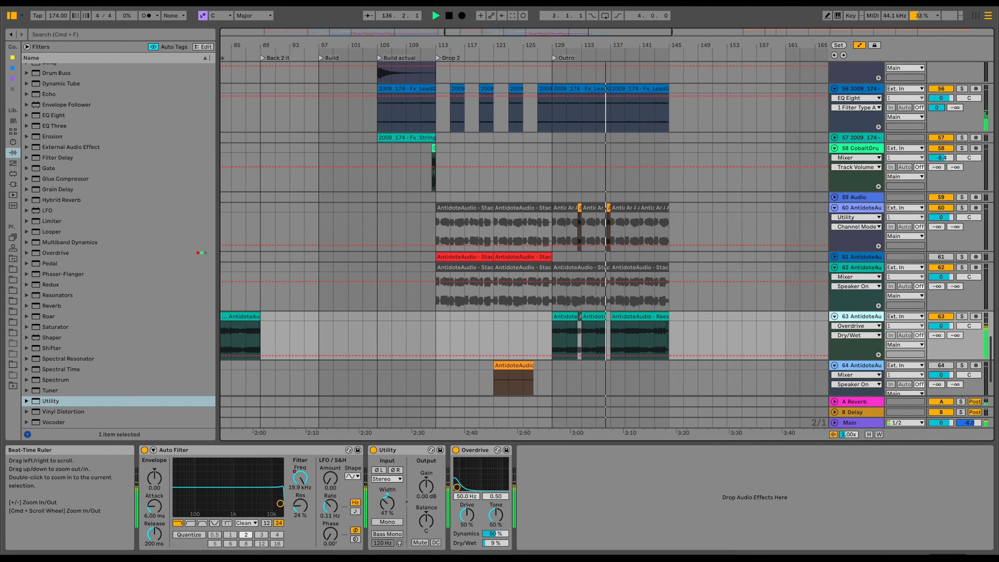
pyautogui.scroll(10, 633, 142)
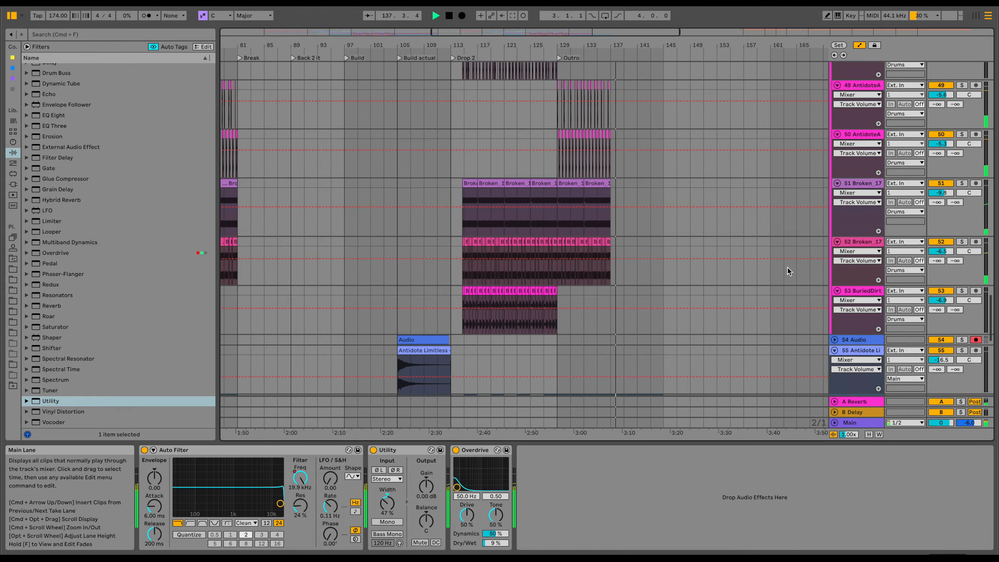
pyautogui.scroll(12, 788, 271)
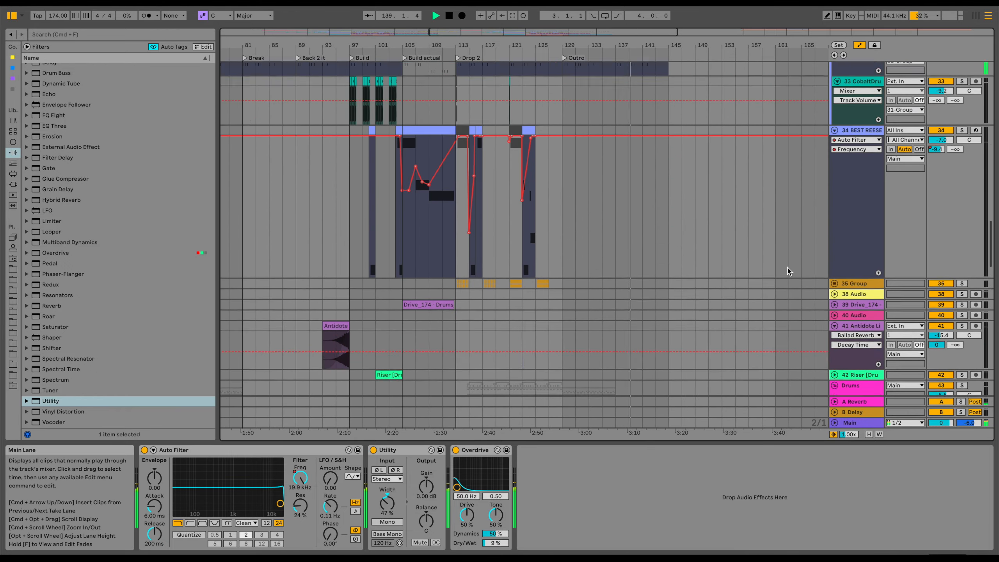
pyautogui.scroll(3, 788, 271)
pyautogui.click(859, 219)
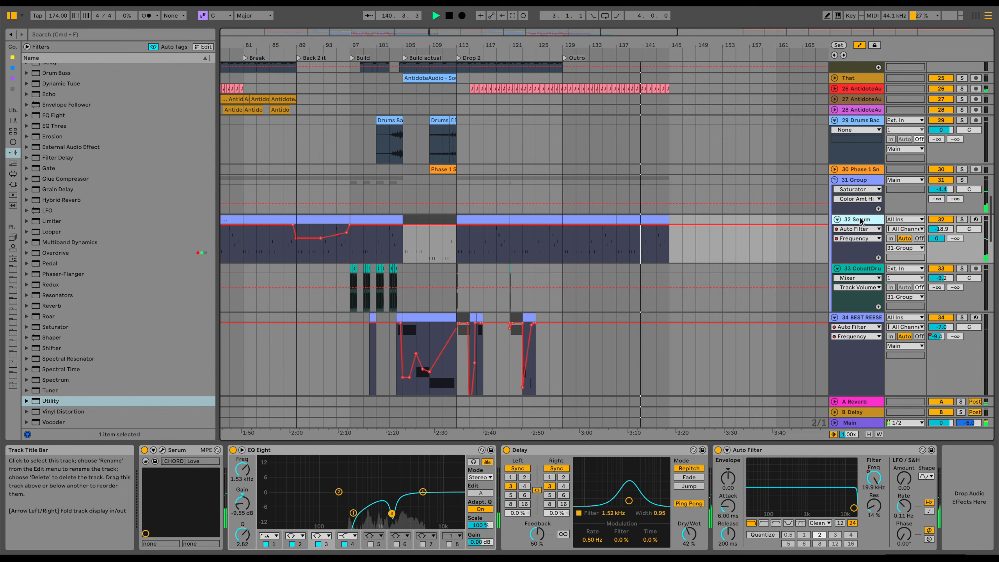
pyautogui.click(834, 89)
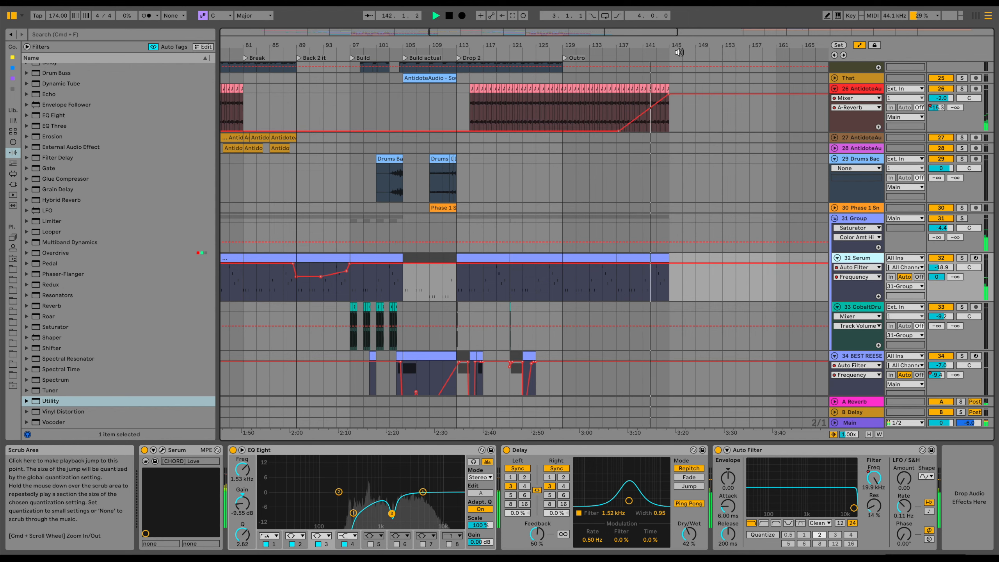
pyautogui.moveTo(664, 46)
pyautogui.mouseDown()
pyautogui.moveTo(664, 109)
pyautogui.moveTo(664, 48)
pyautogui.mouseUp()
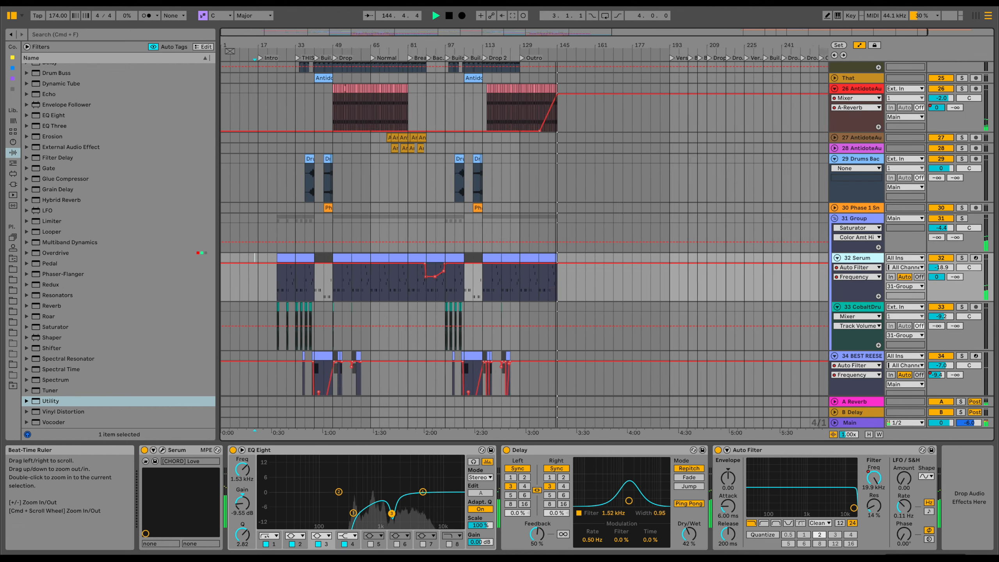